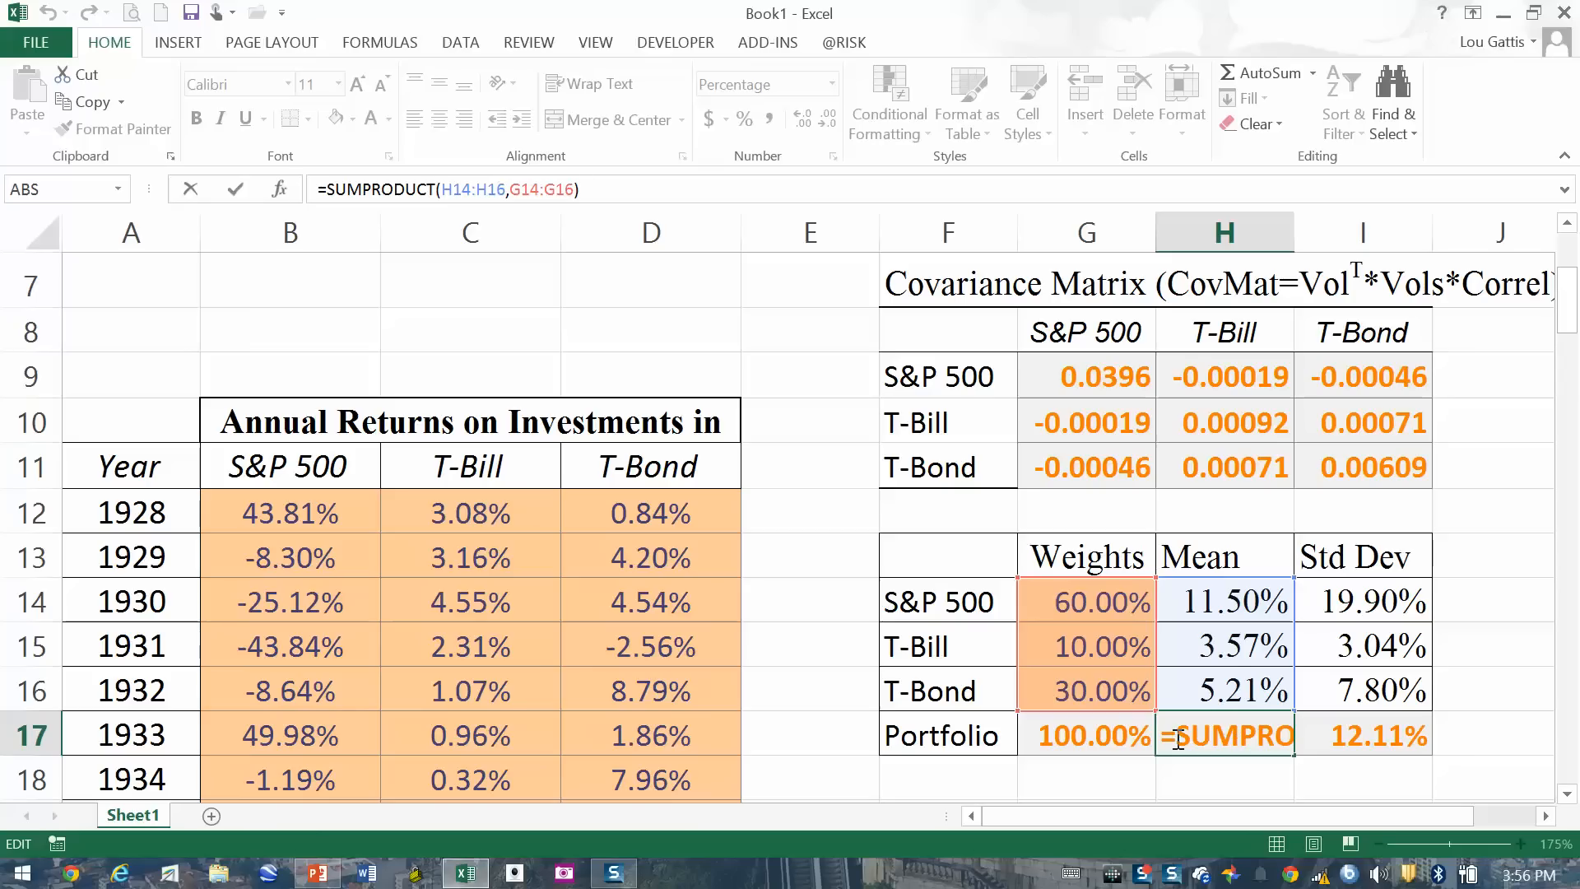
Step: Examine the formulas behind the portfolio mean in H17 and the portfolio standard deviation in I17
left_click(1382, 735)
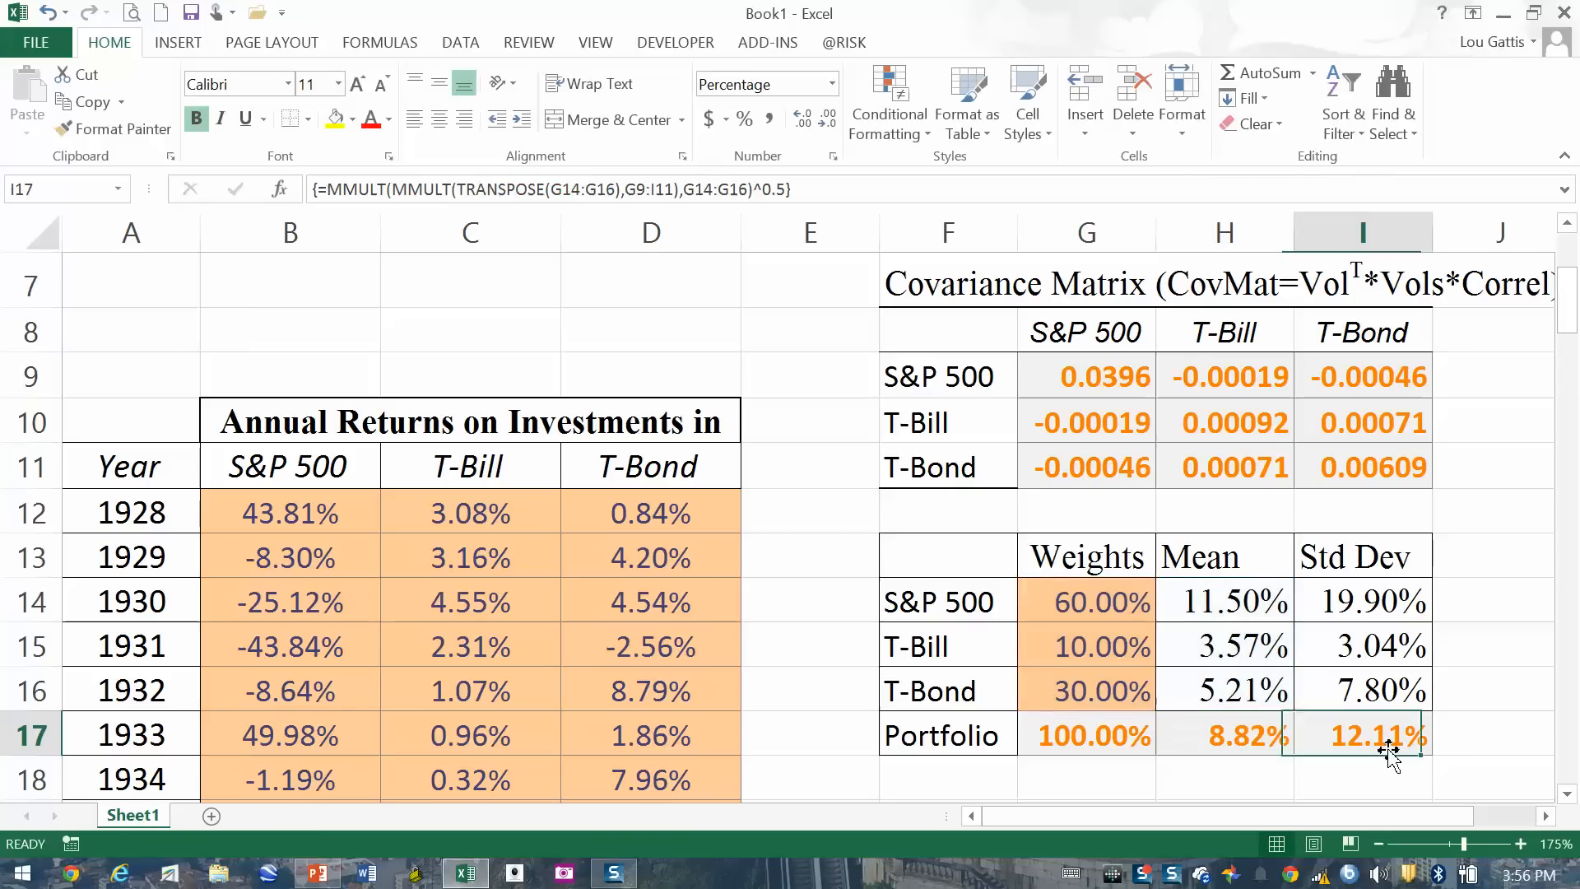
left_click(778, 201)
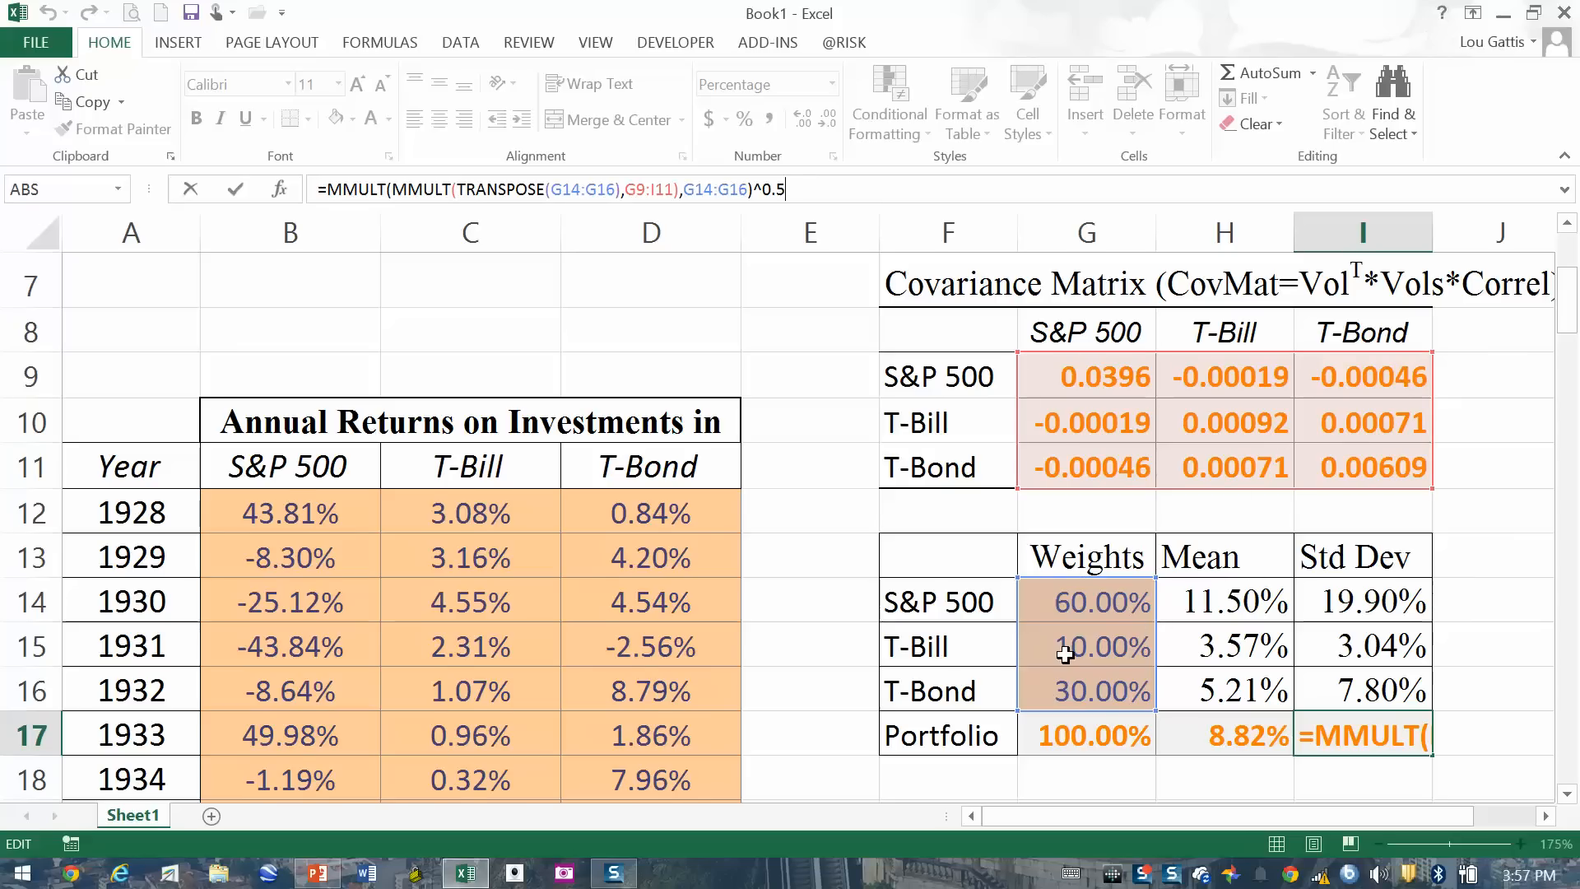
key("ctrl+shift+Return")
scroll(1123, 675, "down", 1)
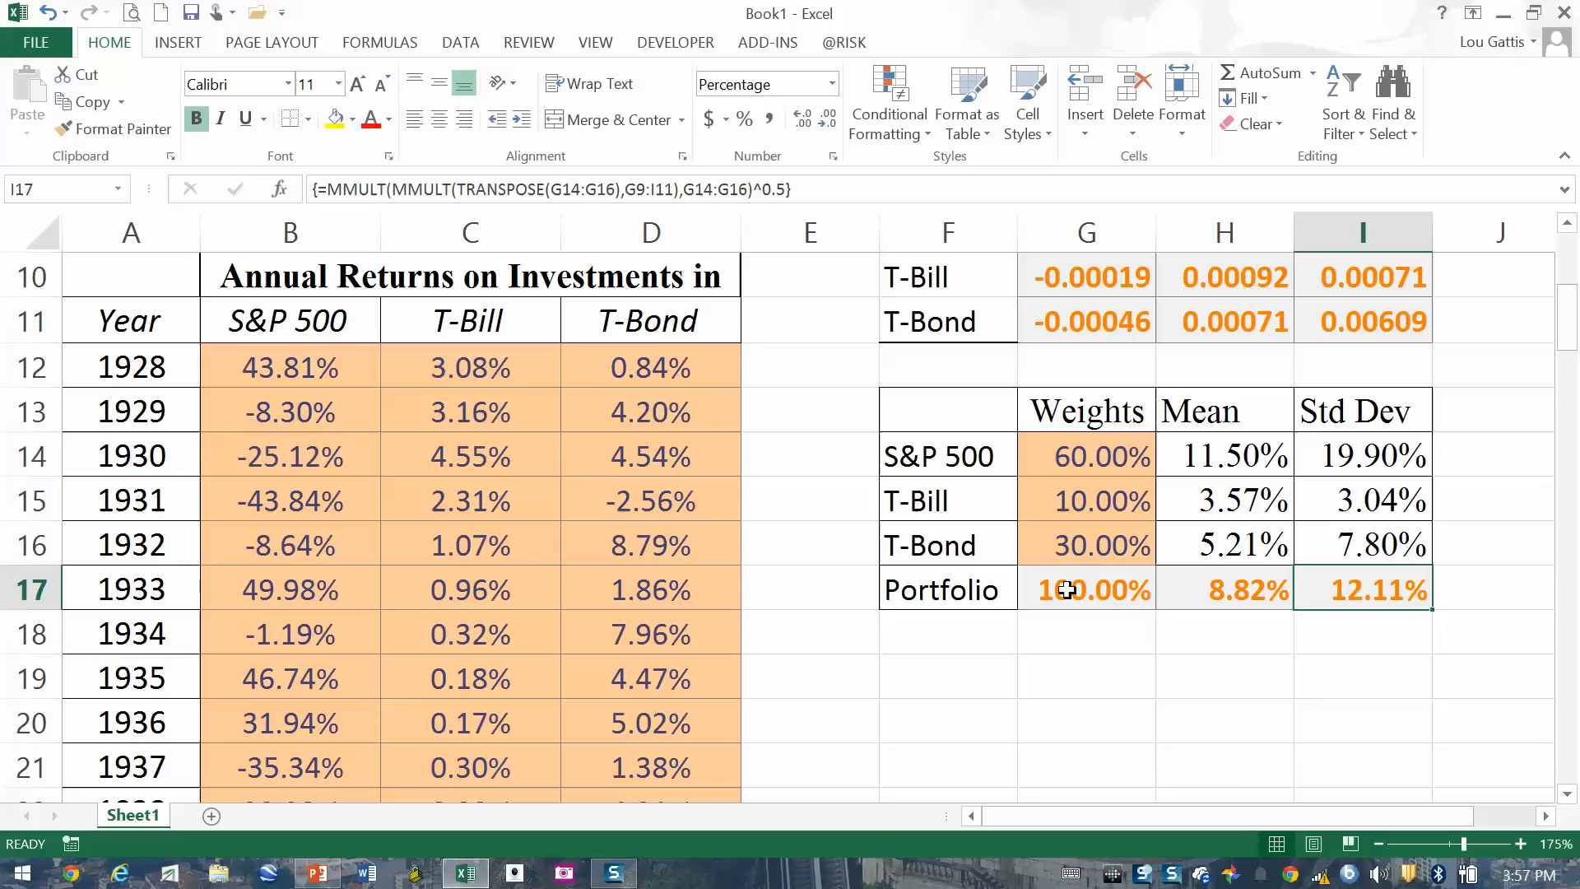
left_click(1235, 588)
left_click(1317, 583)
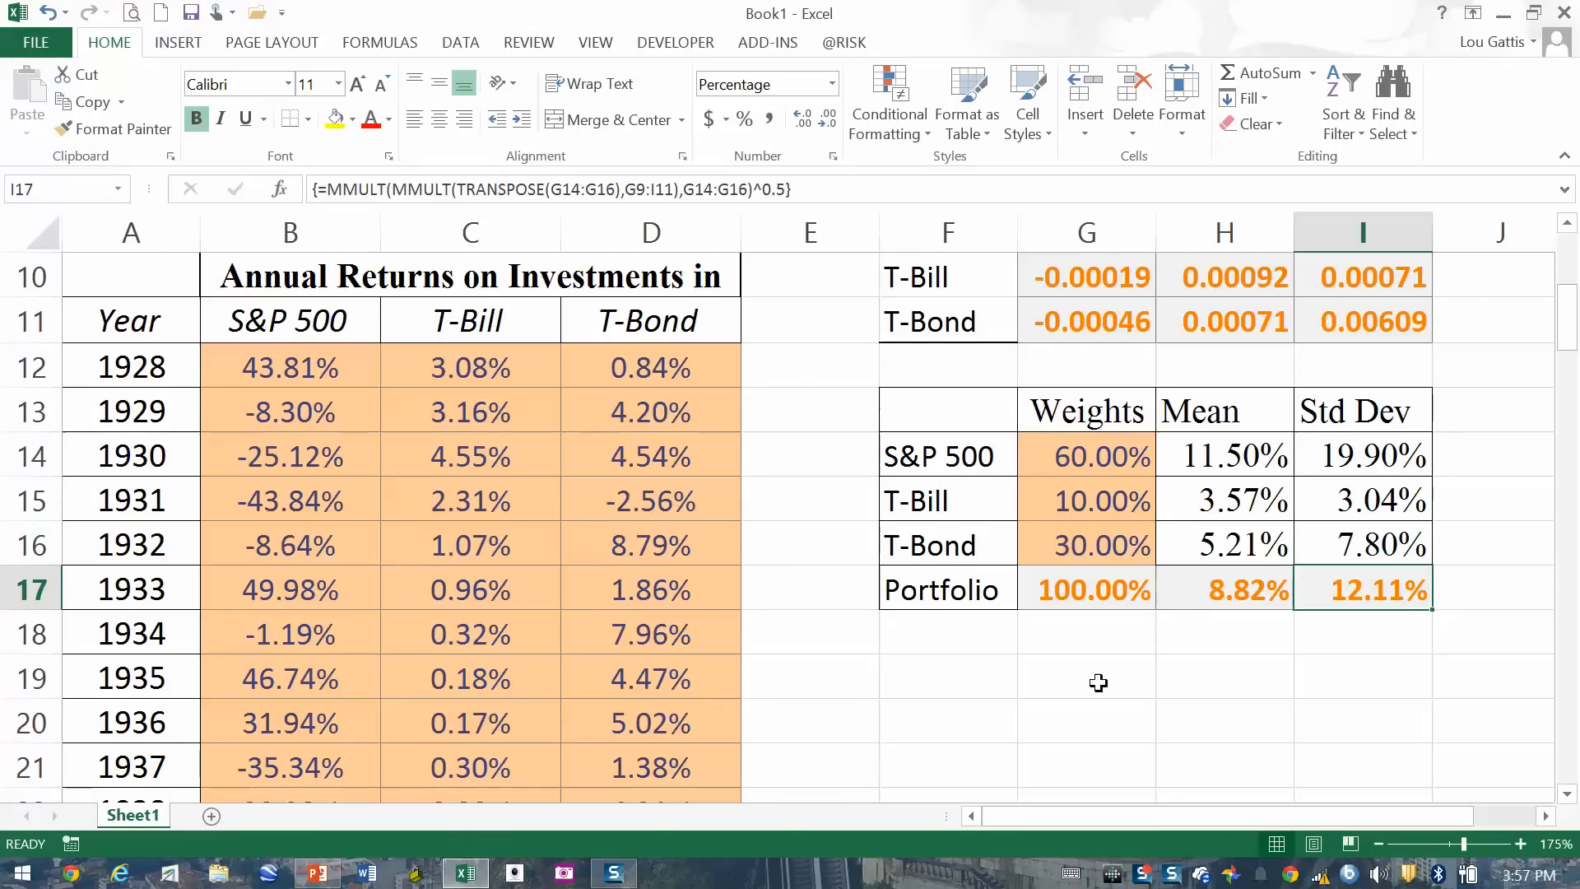
left_click(1140, 678)
left_click(944, 684)
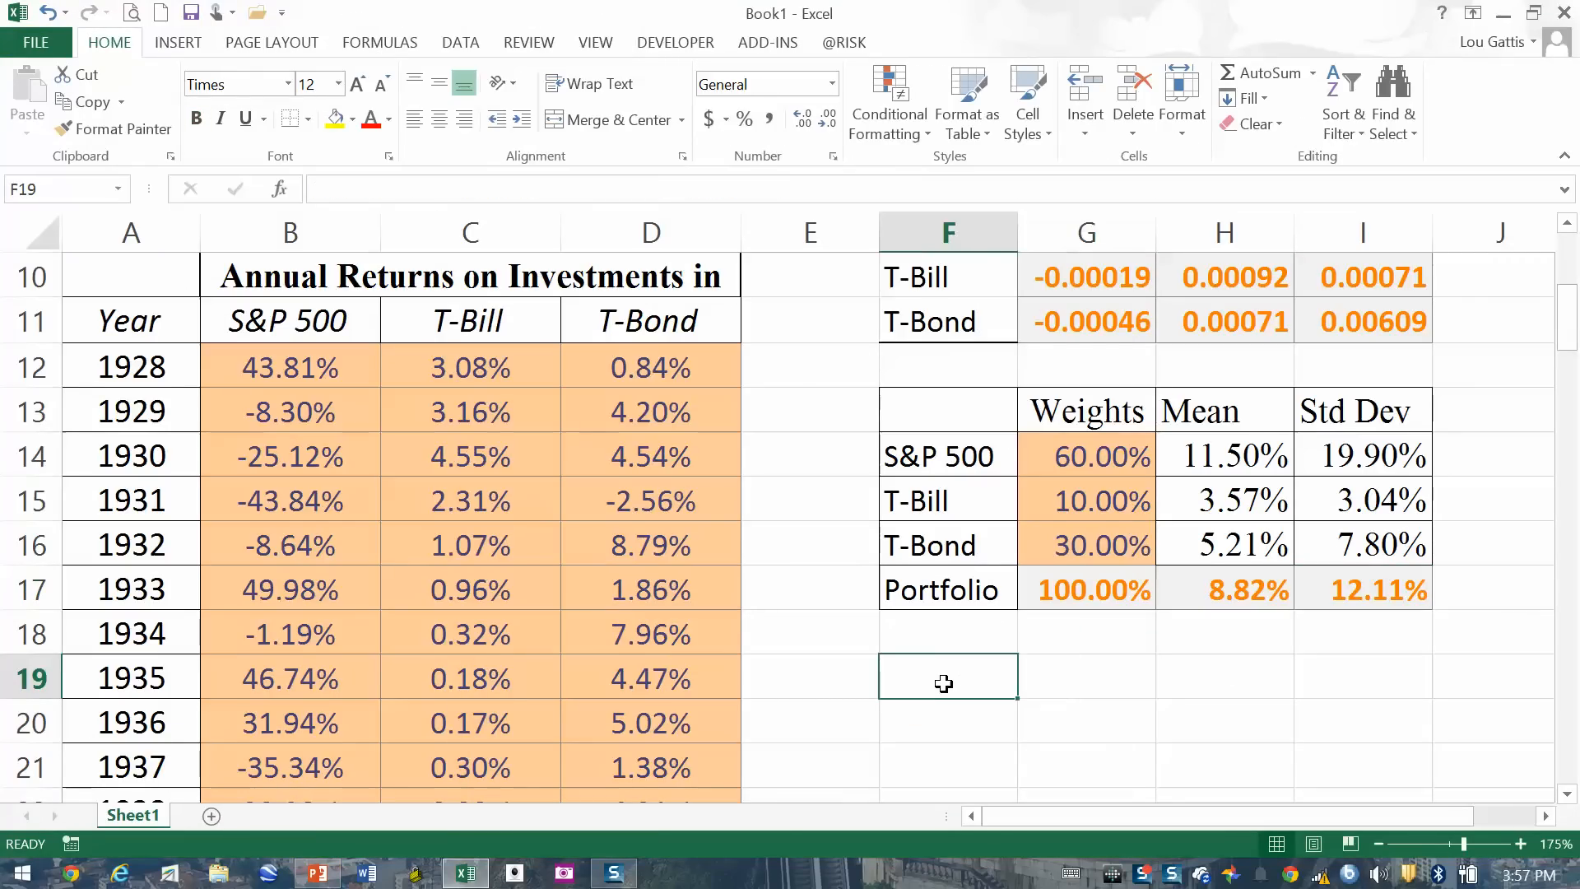
left_click(1224, 591)
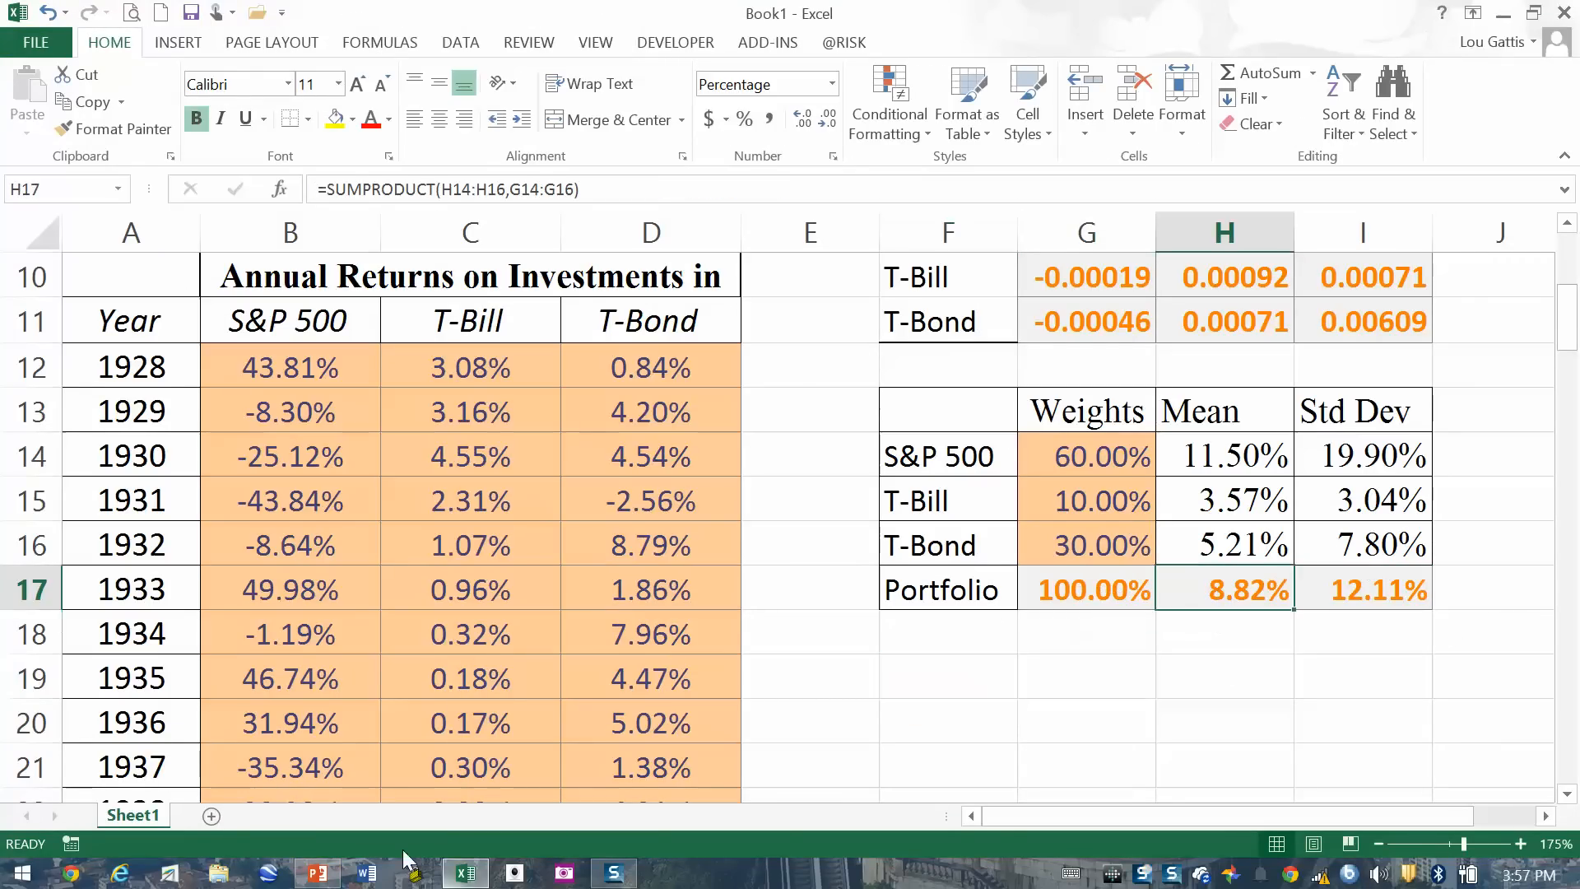
Step: Switch to PowerPoint, check the upcoming slides after the portfolio mean and volatility slide, and return to the Excel workbook
left_click(317, 873)
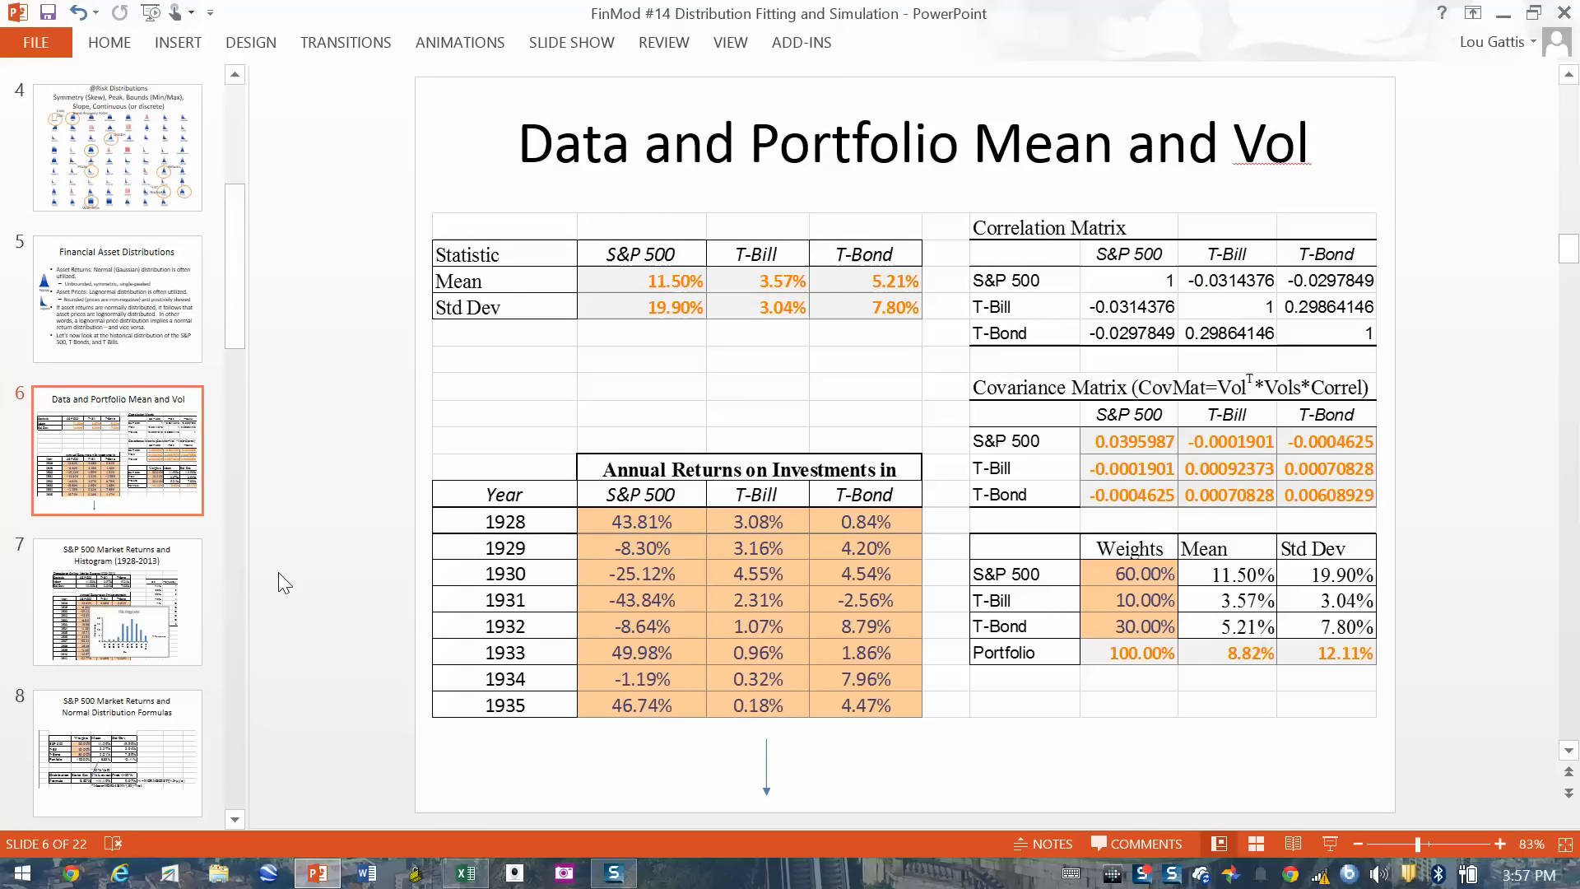
scroll(324, 560, "down", 1)
left_click(191, 461)
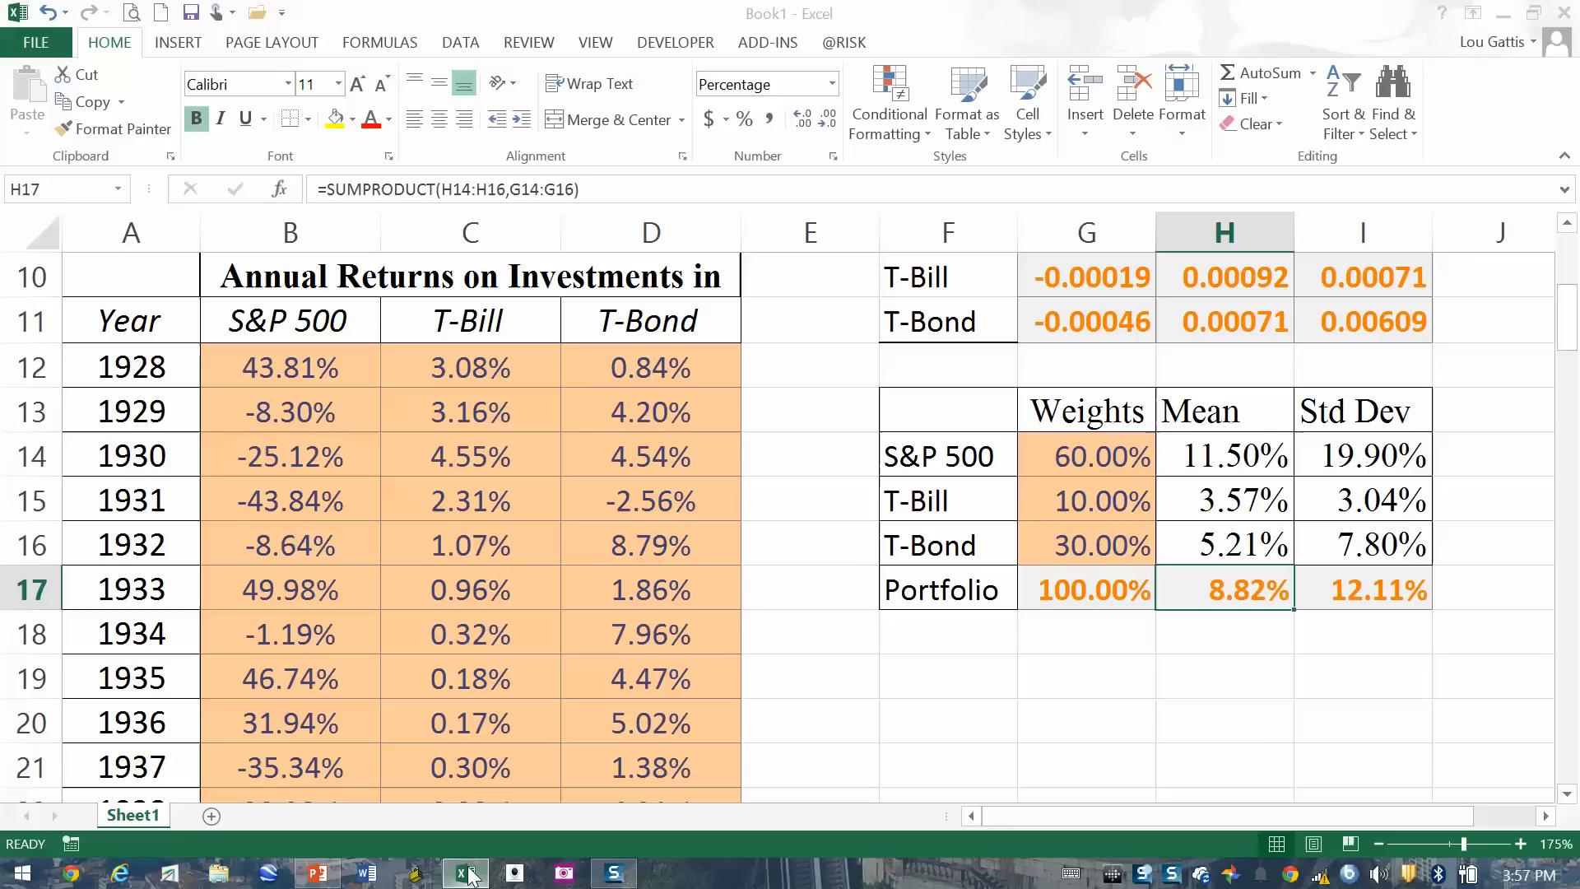
left_click(465, 872)
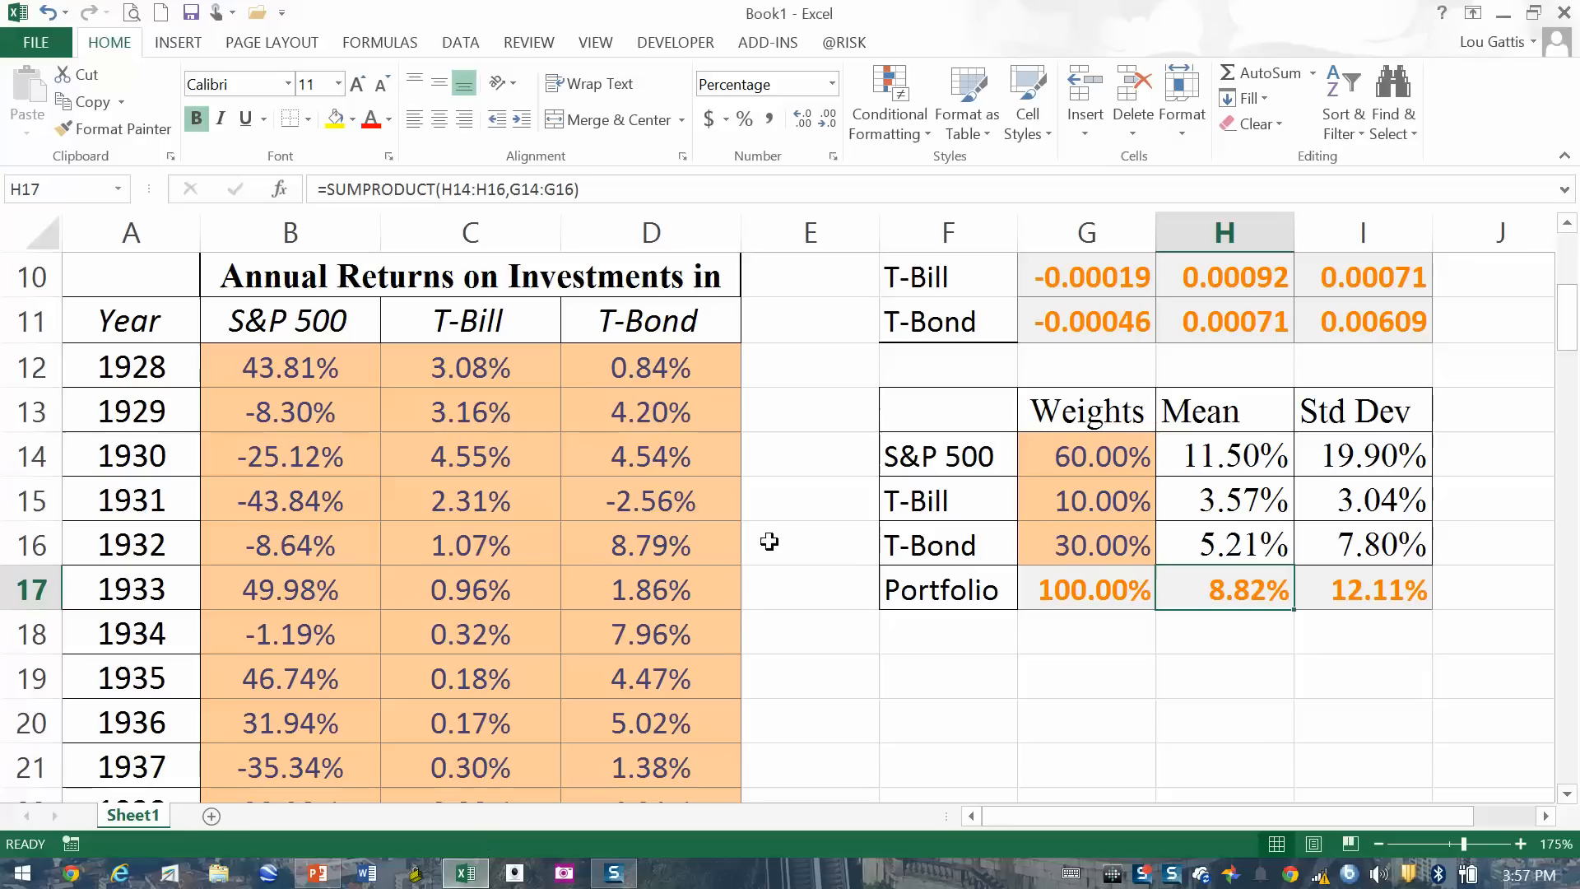
Step: Start a Histogram data analysis on the S&P 500 returns, with B11:B97 as input range and labels included
left_click_drag(310, 363, 300, 505)
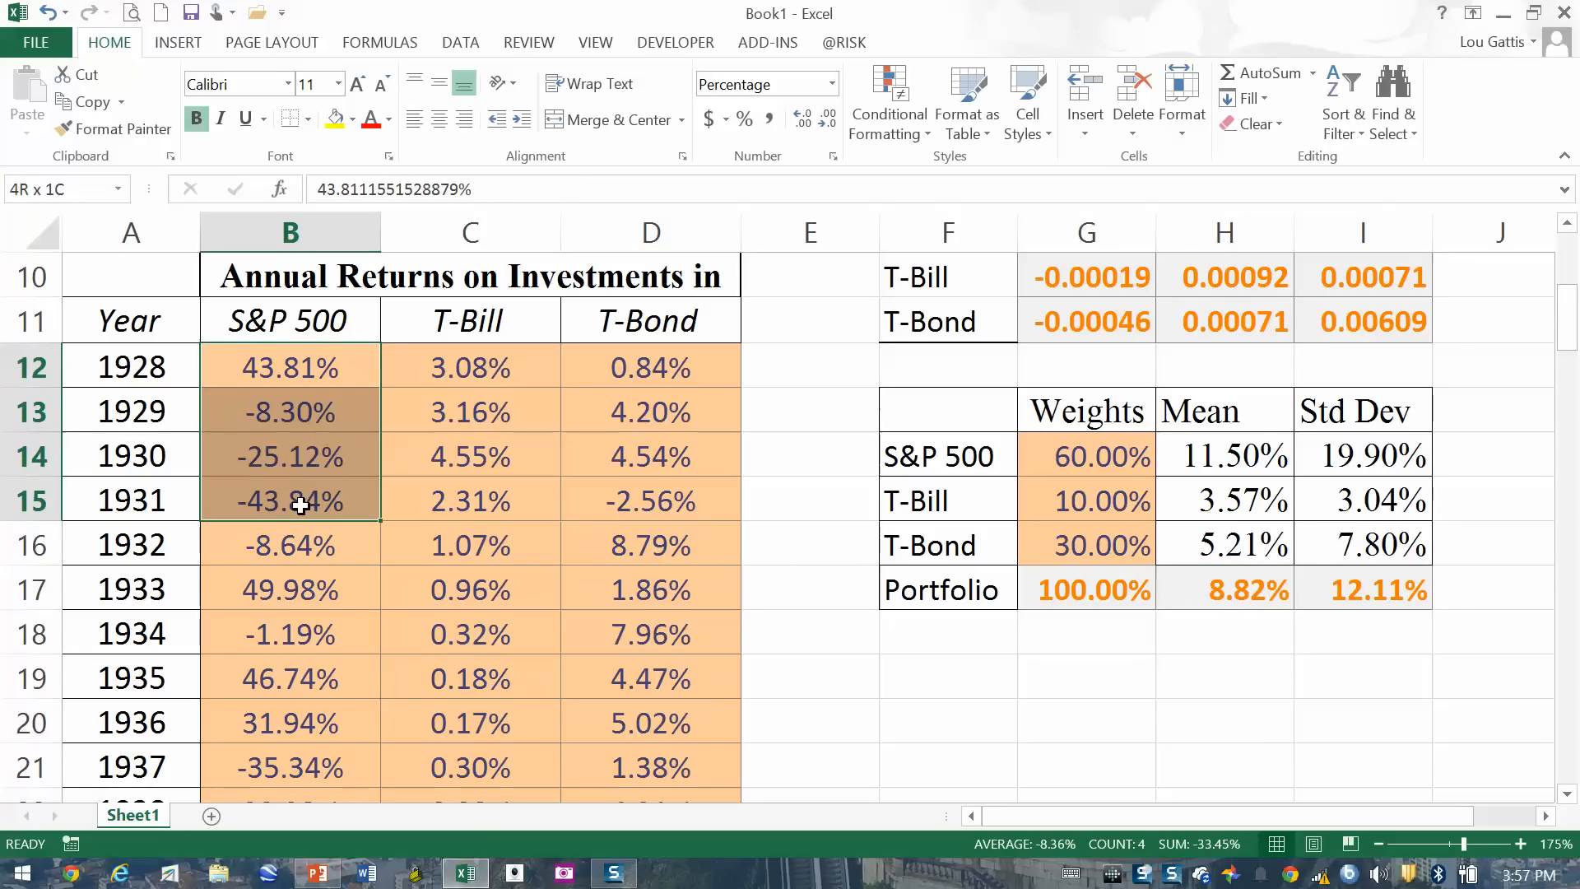
left_click(460, 42)
left_click(1463, 73)
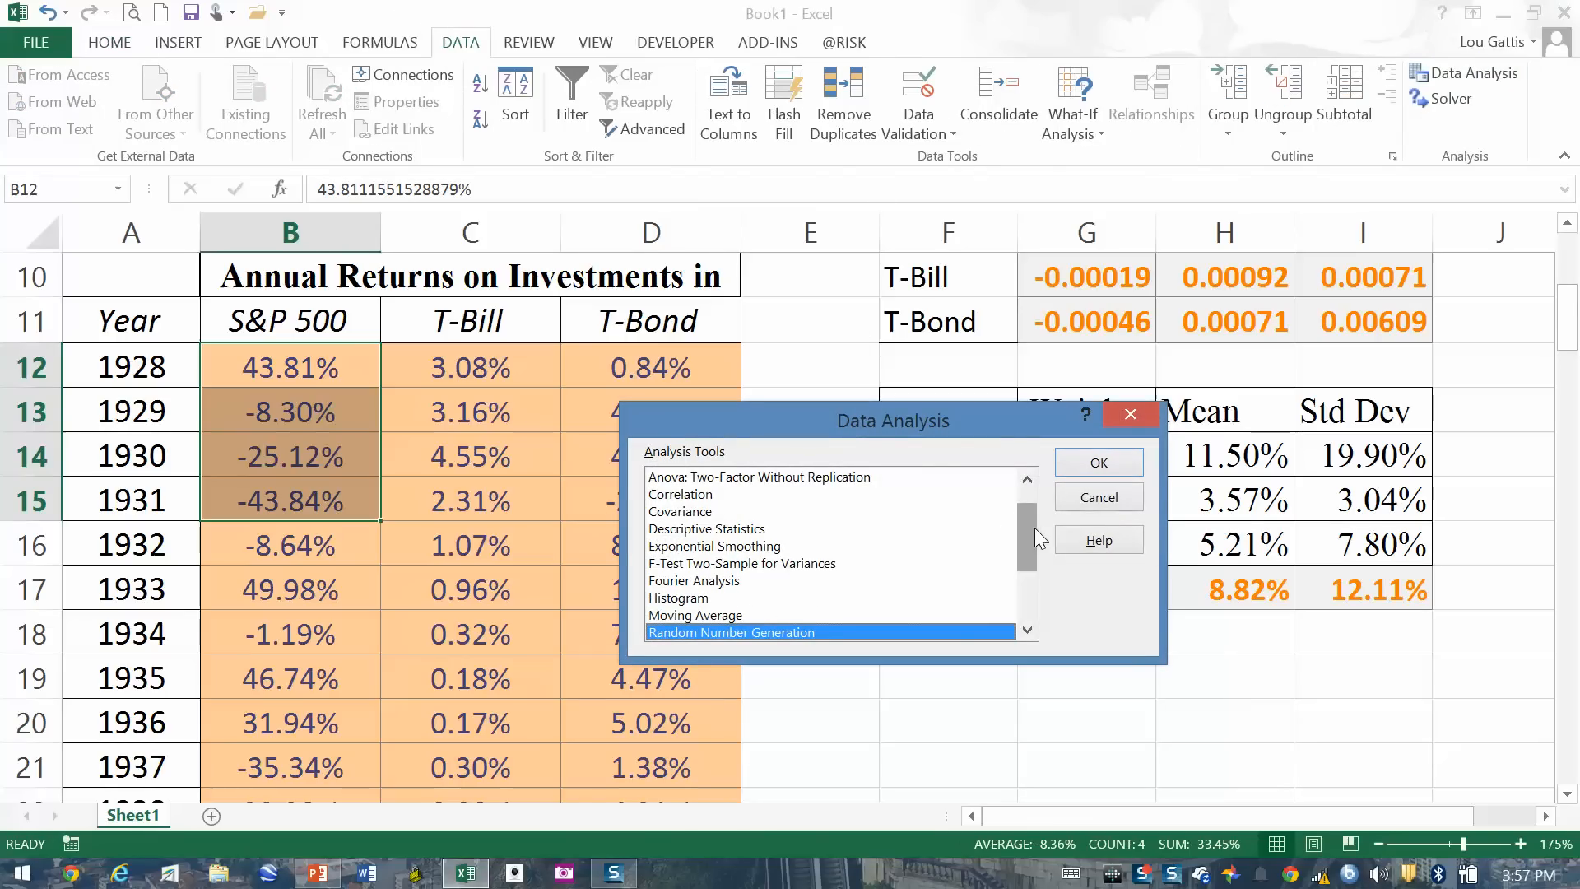
left_click(665, 582)
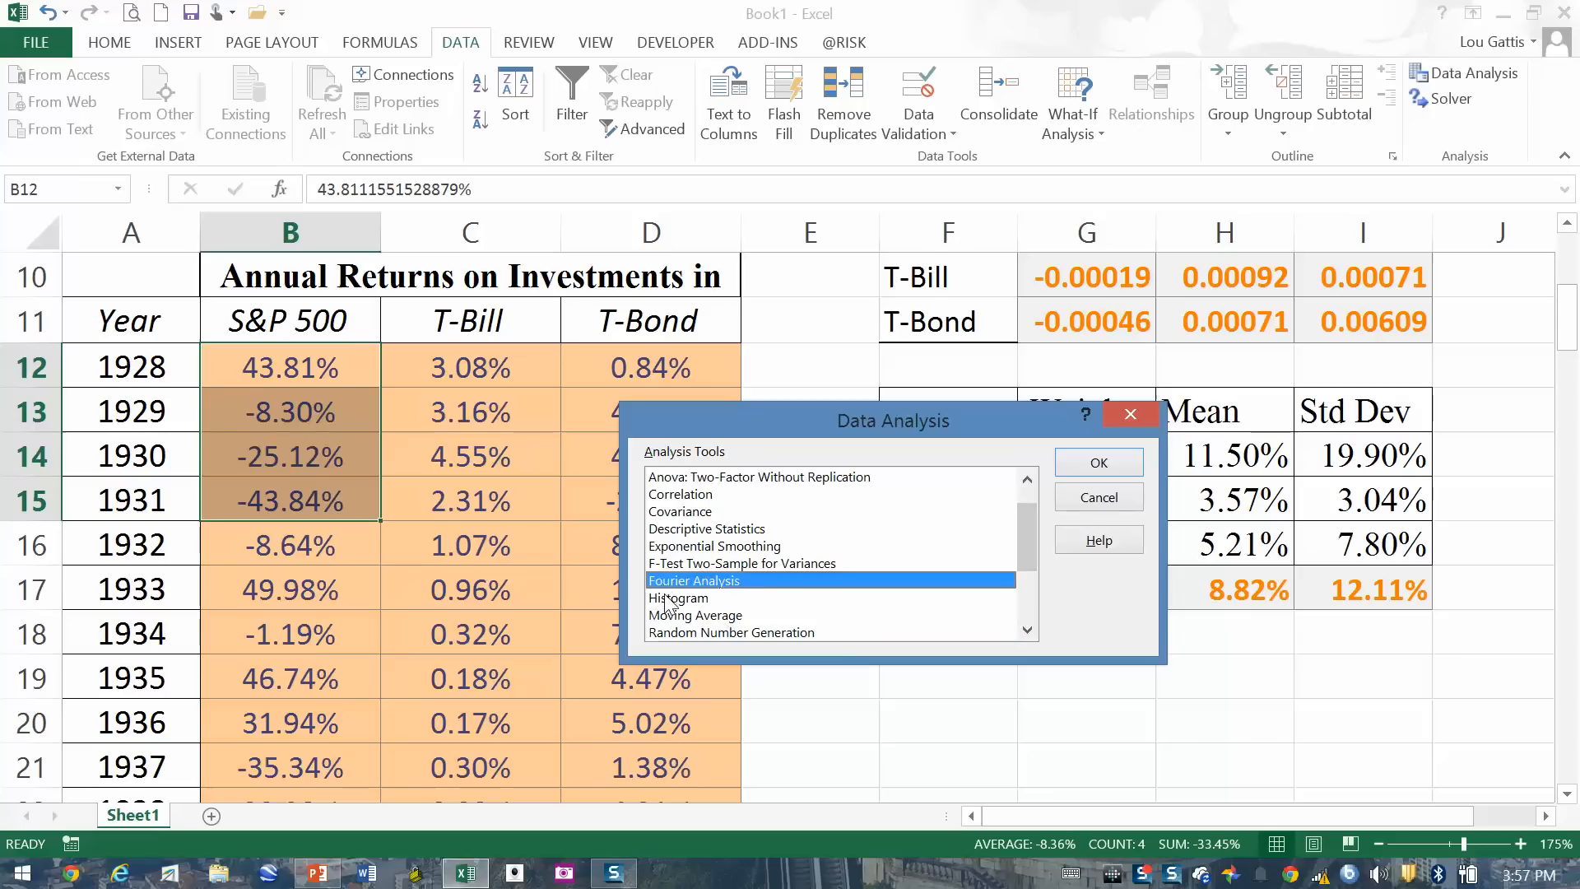
double_click(666, 599)
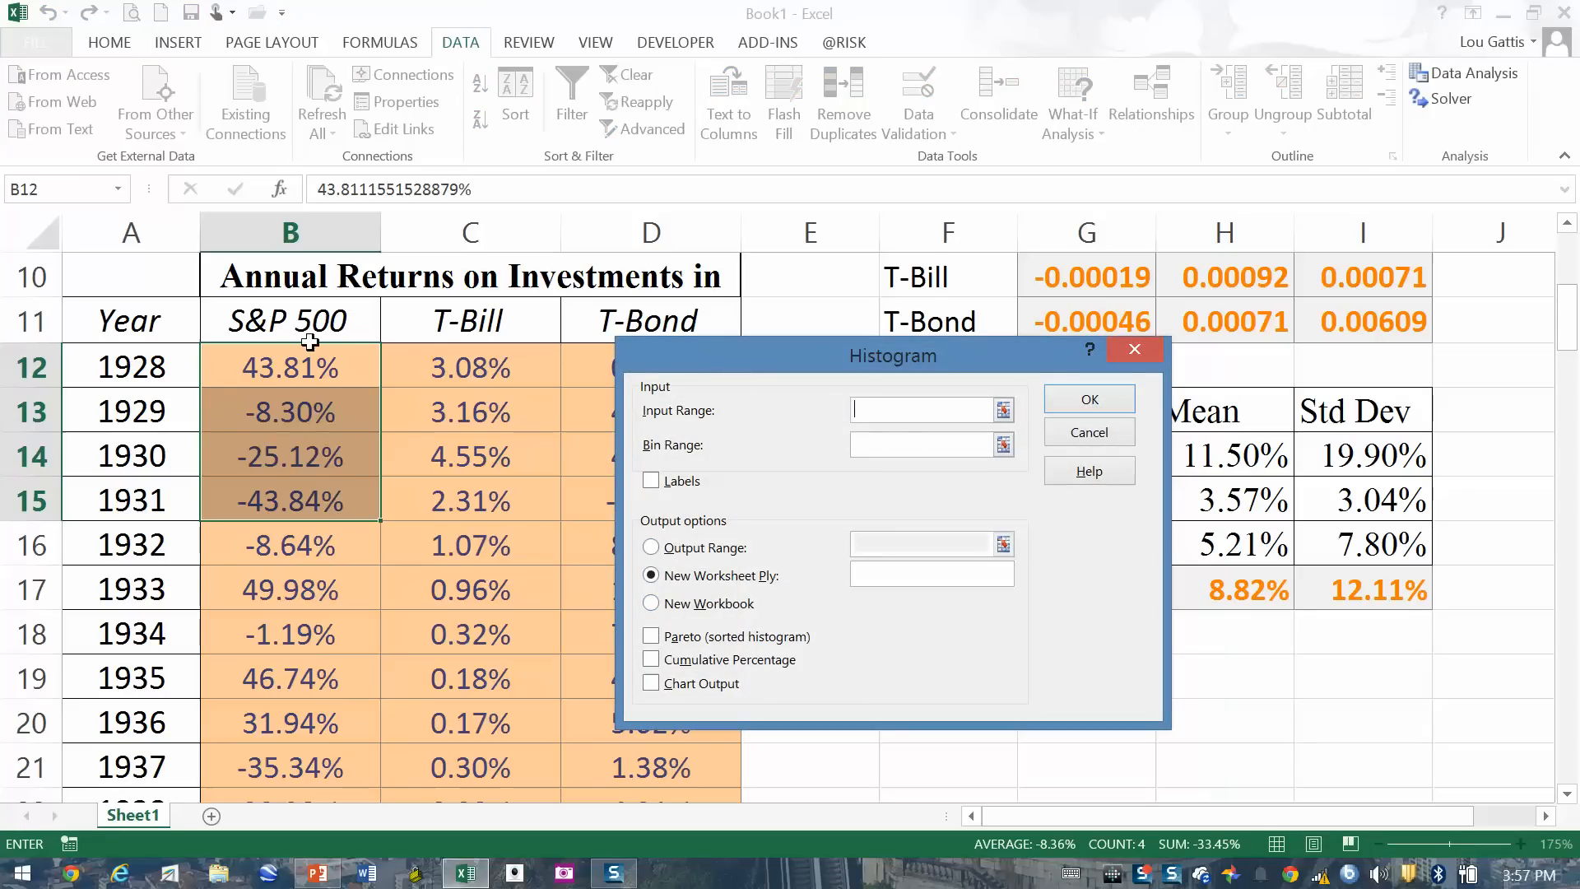
left_click(313, 327)
left_click_drag(308, 357, 324, 720)
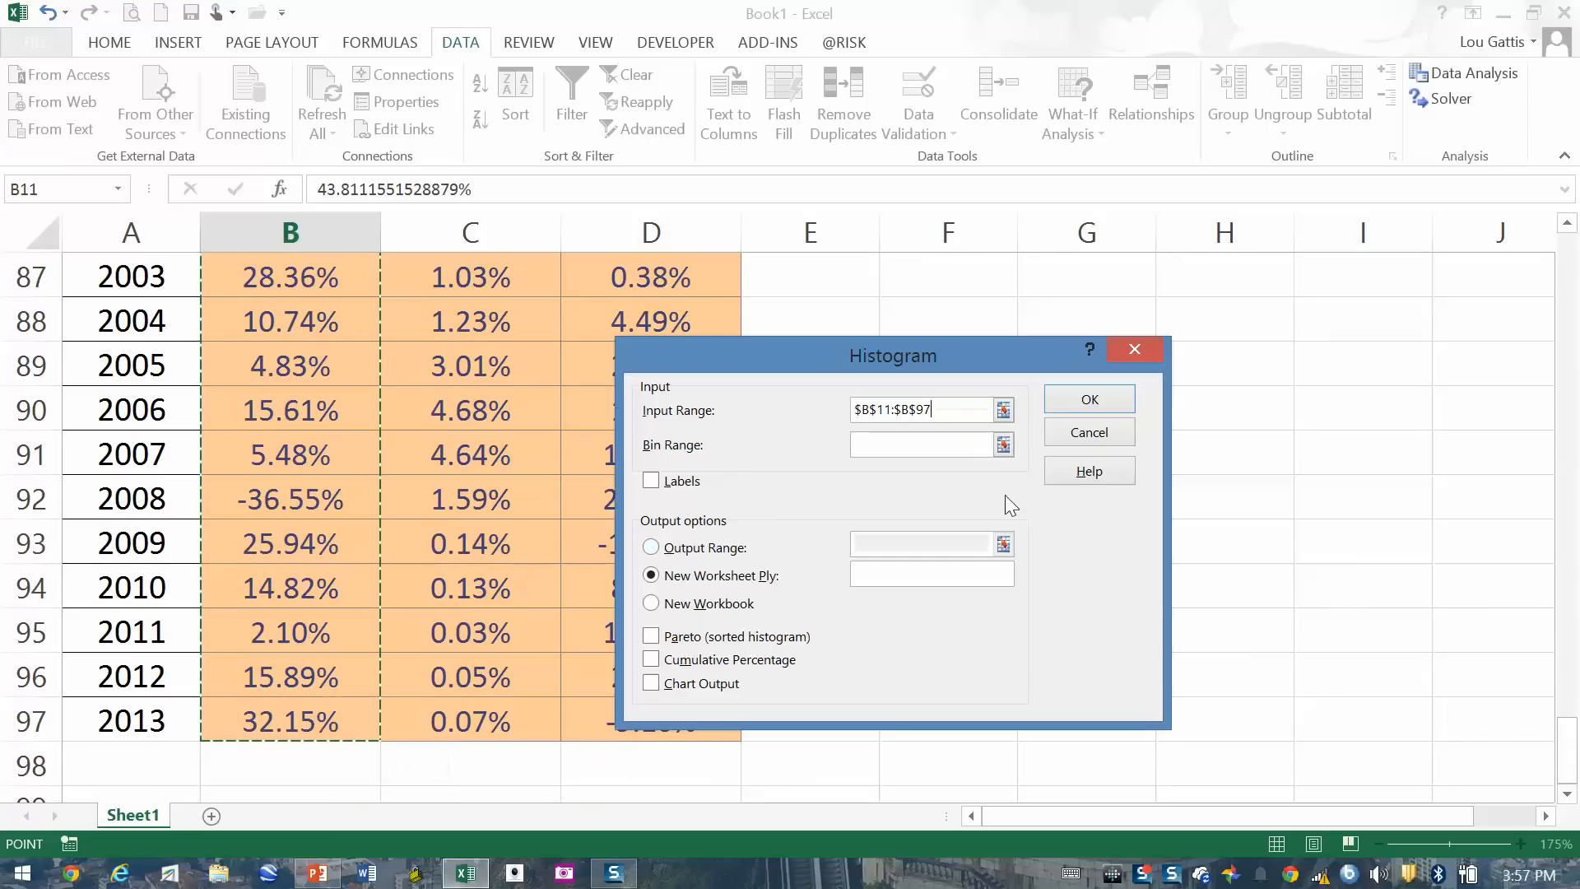
left_click(651, 483)
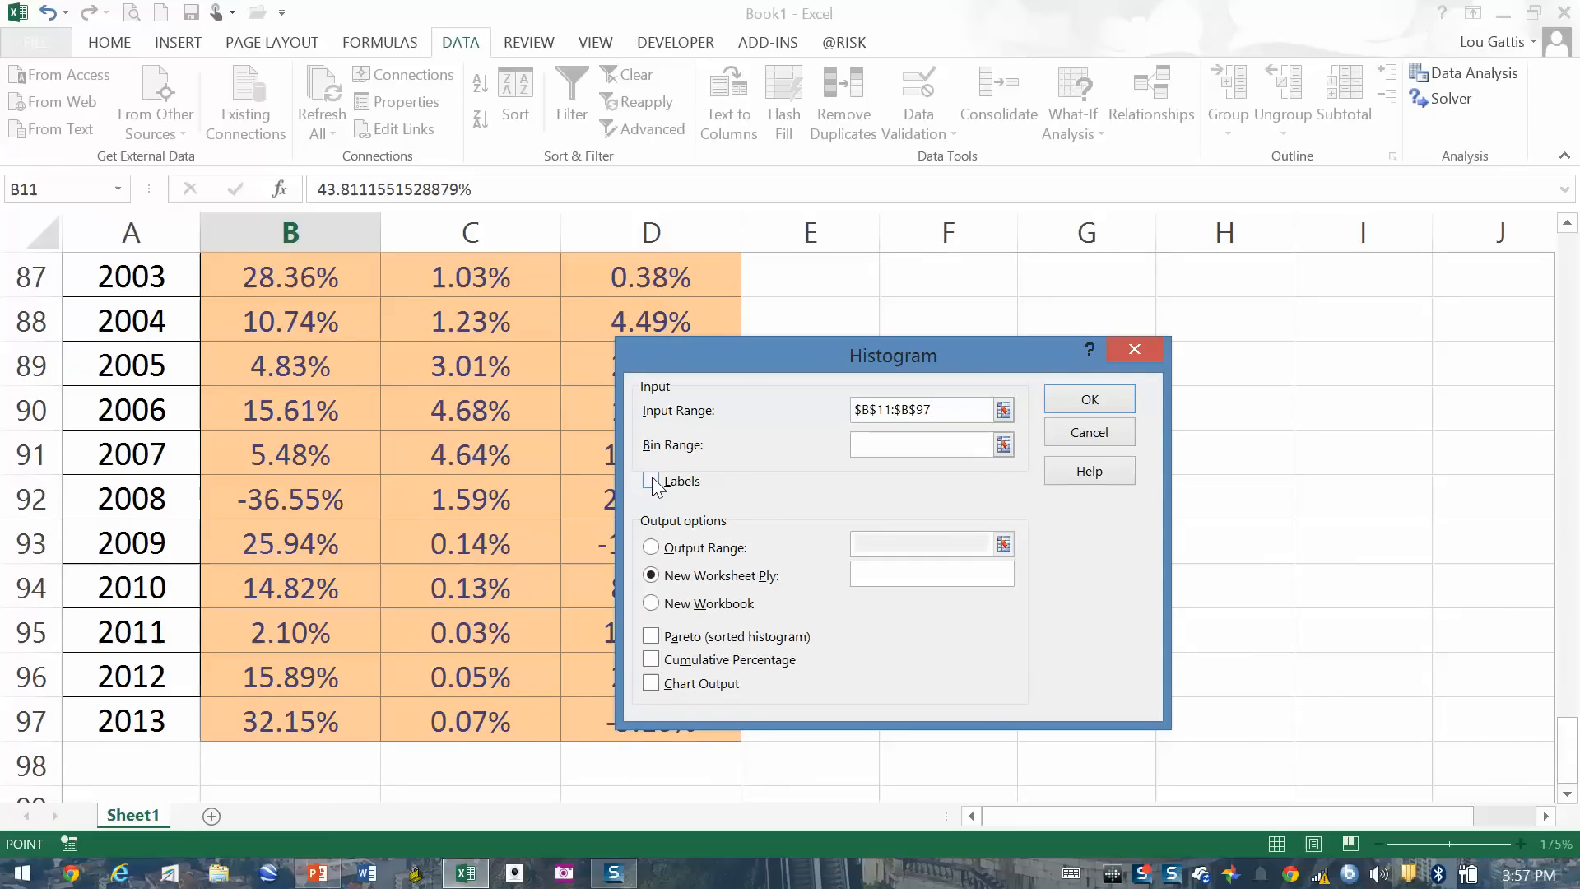
Step: Send the histogram output to cell N11 on the same sheet, include chart output, and run the analysis
left_click(651, 547)
left_click(903, 550)
scroll(1365, 580, "up", 3)
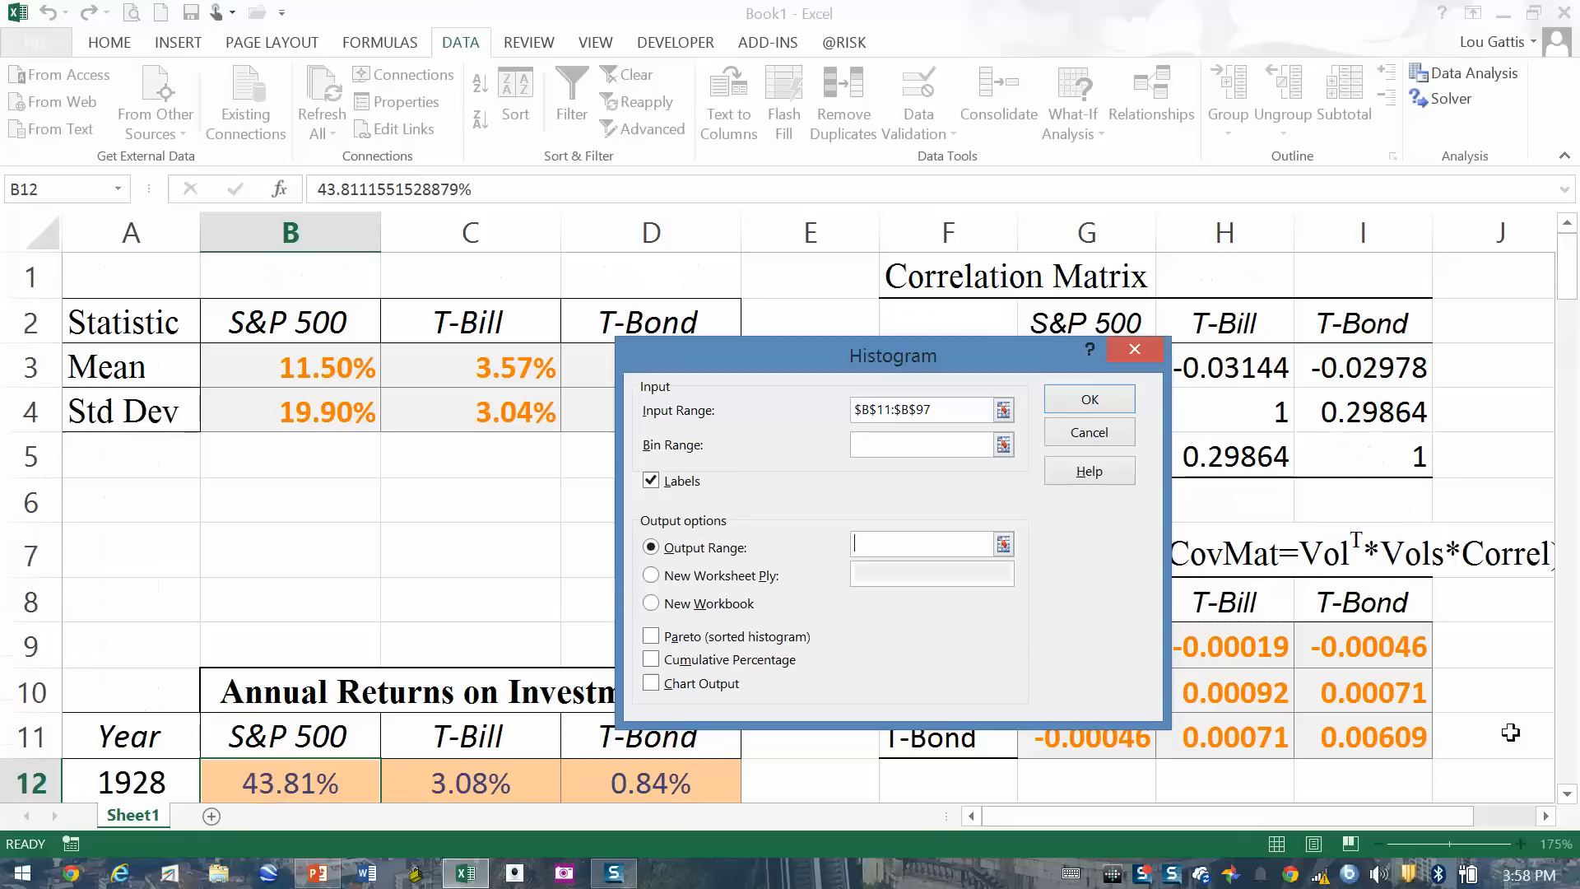
left_click(1546, 816)
left_click(1546, 817)
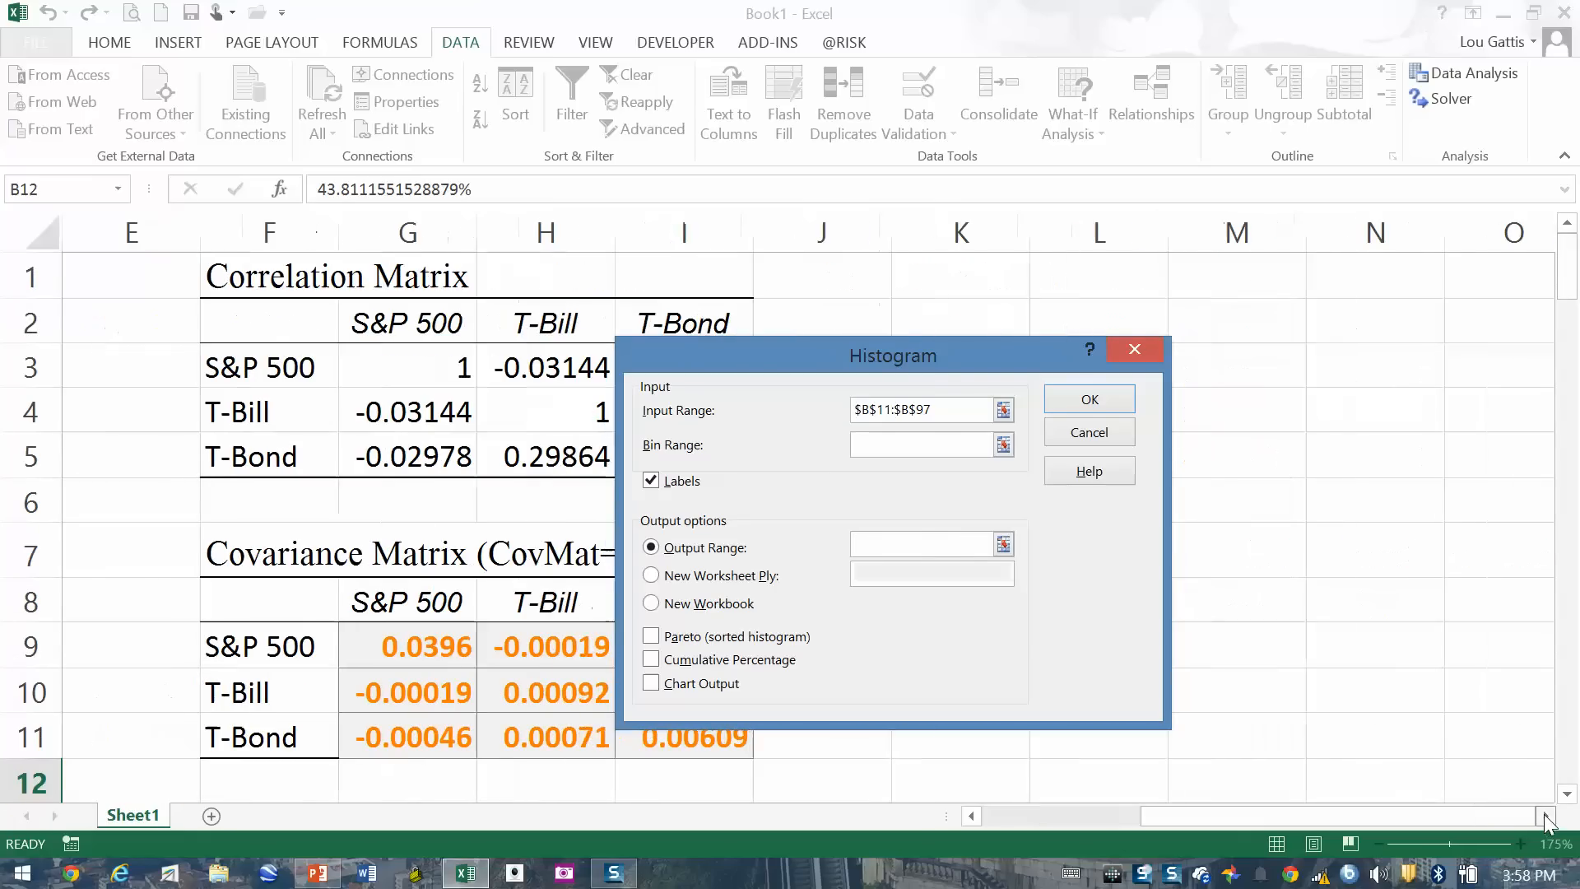
left_click(1406, 308)
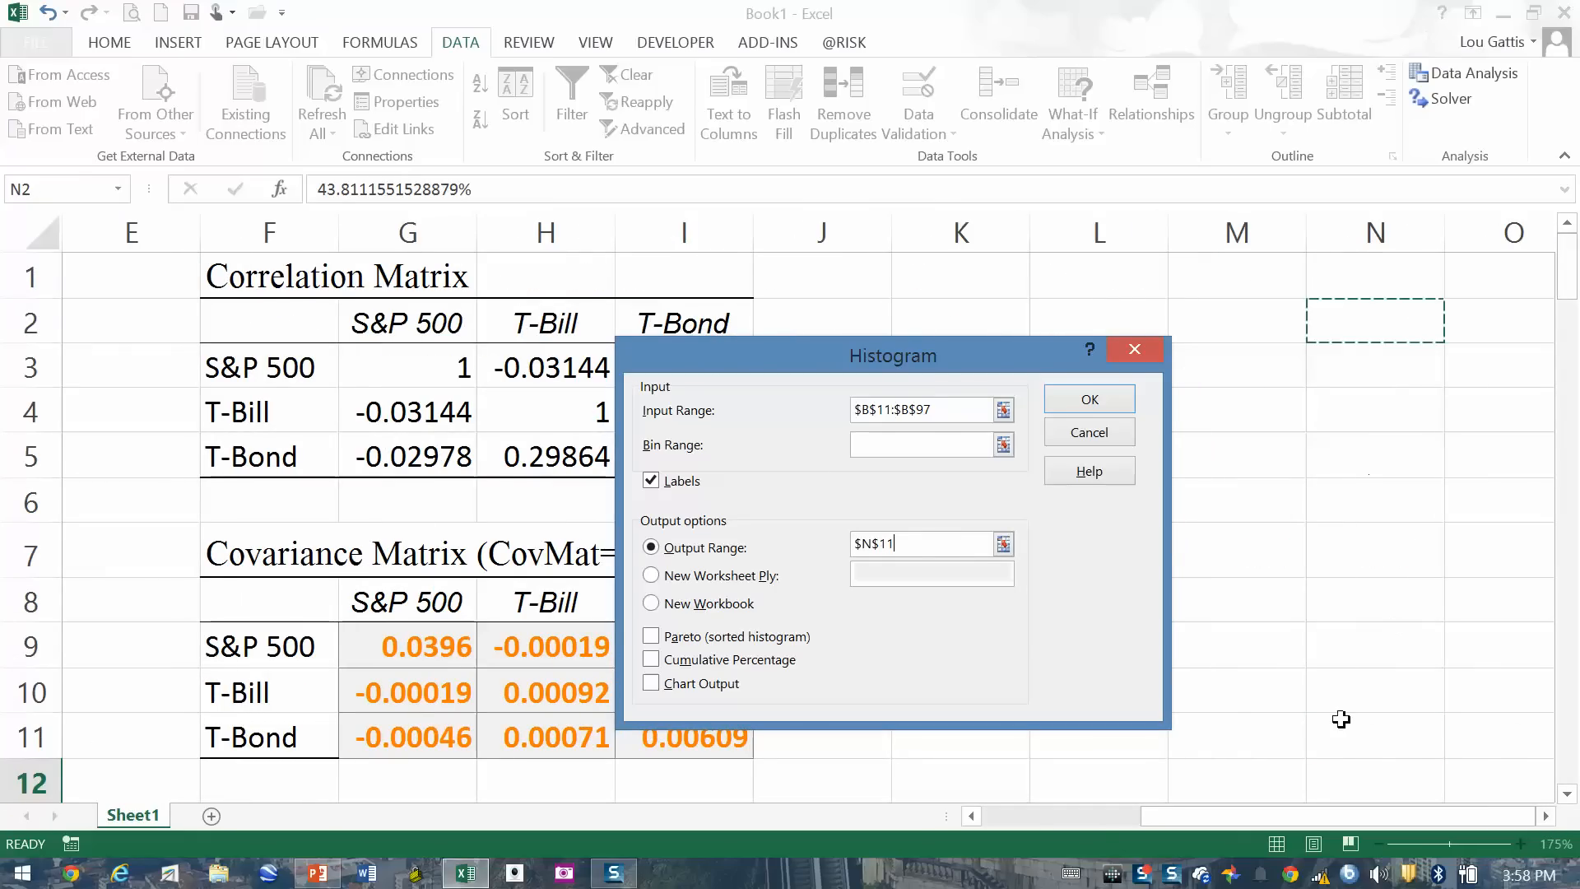
left_click(657, 688)
left_click(1069, 401)
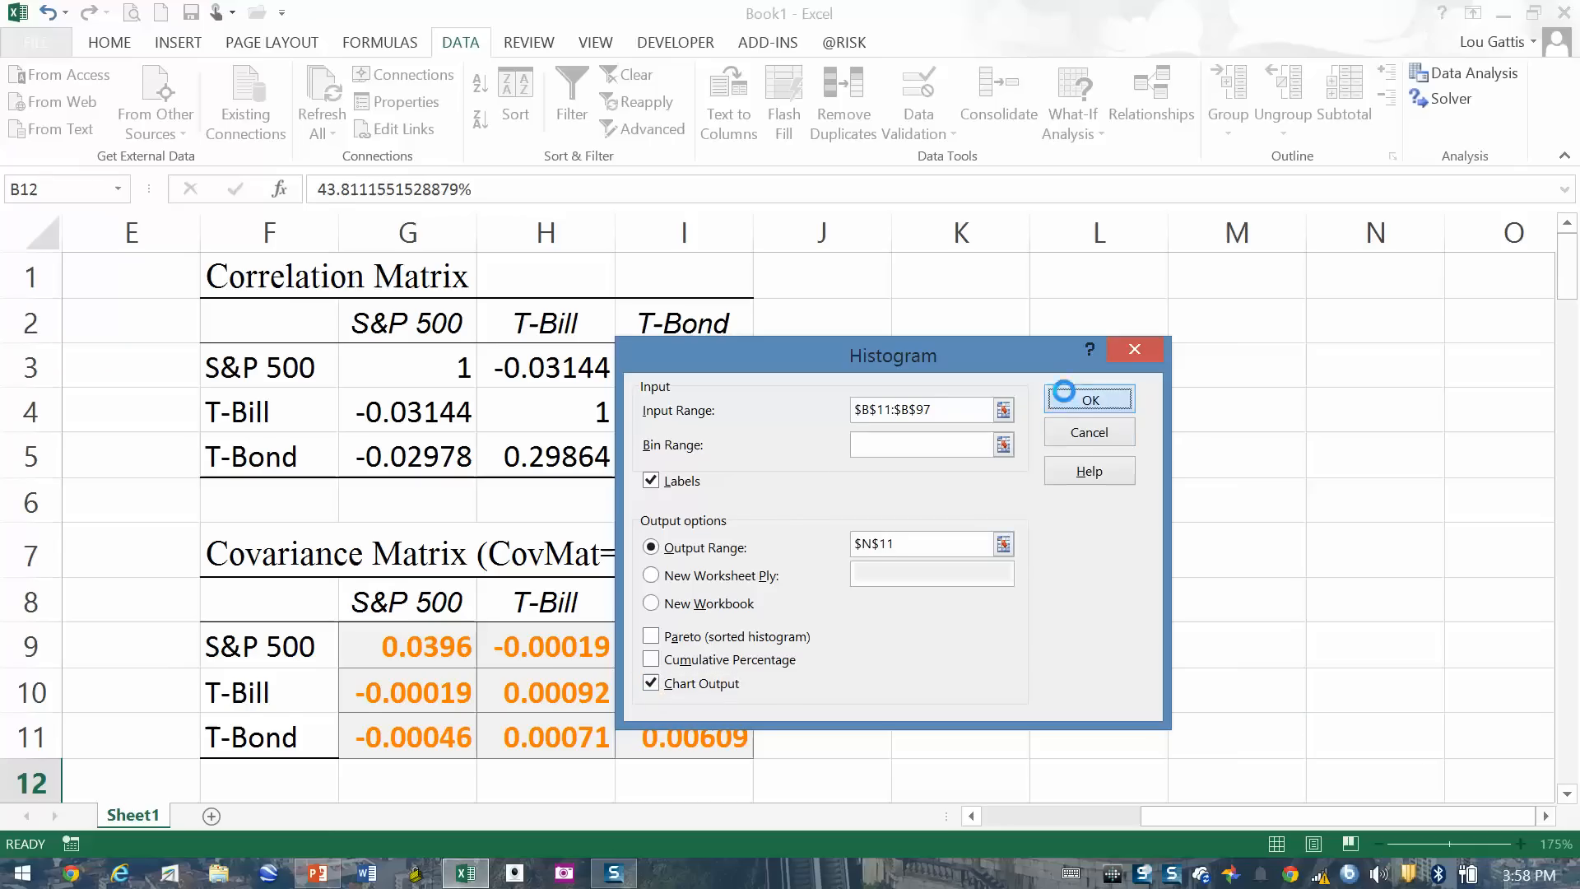
Step: Reposition the histogram chart slightly and enlarge it so that the bin labels are readable
scroll(1347, 677, "down", 4)
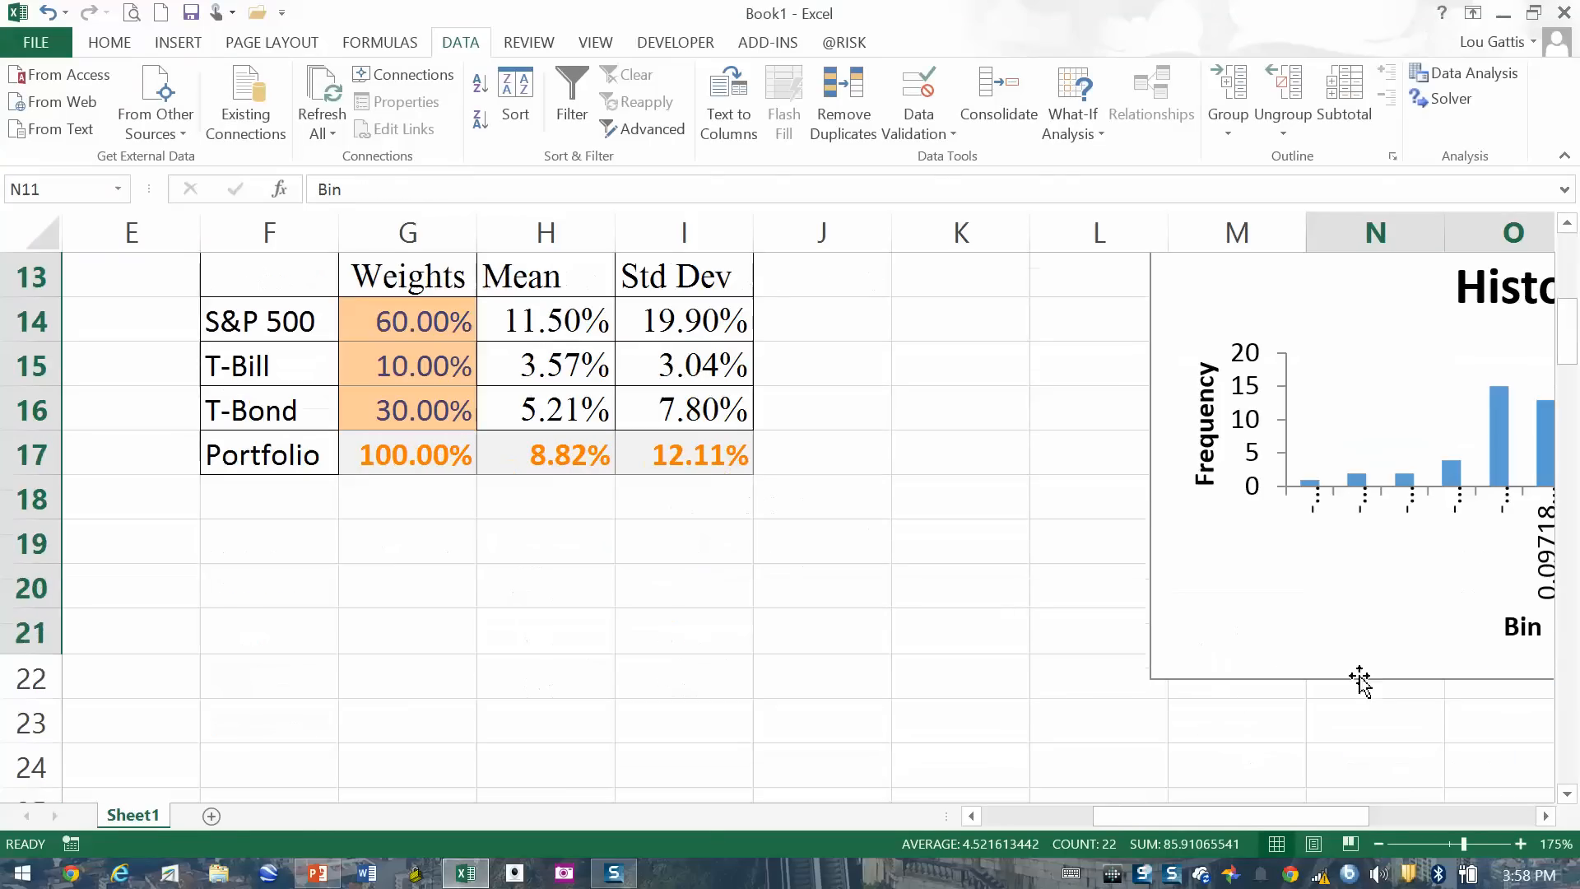
left_click(1550, 822)
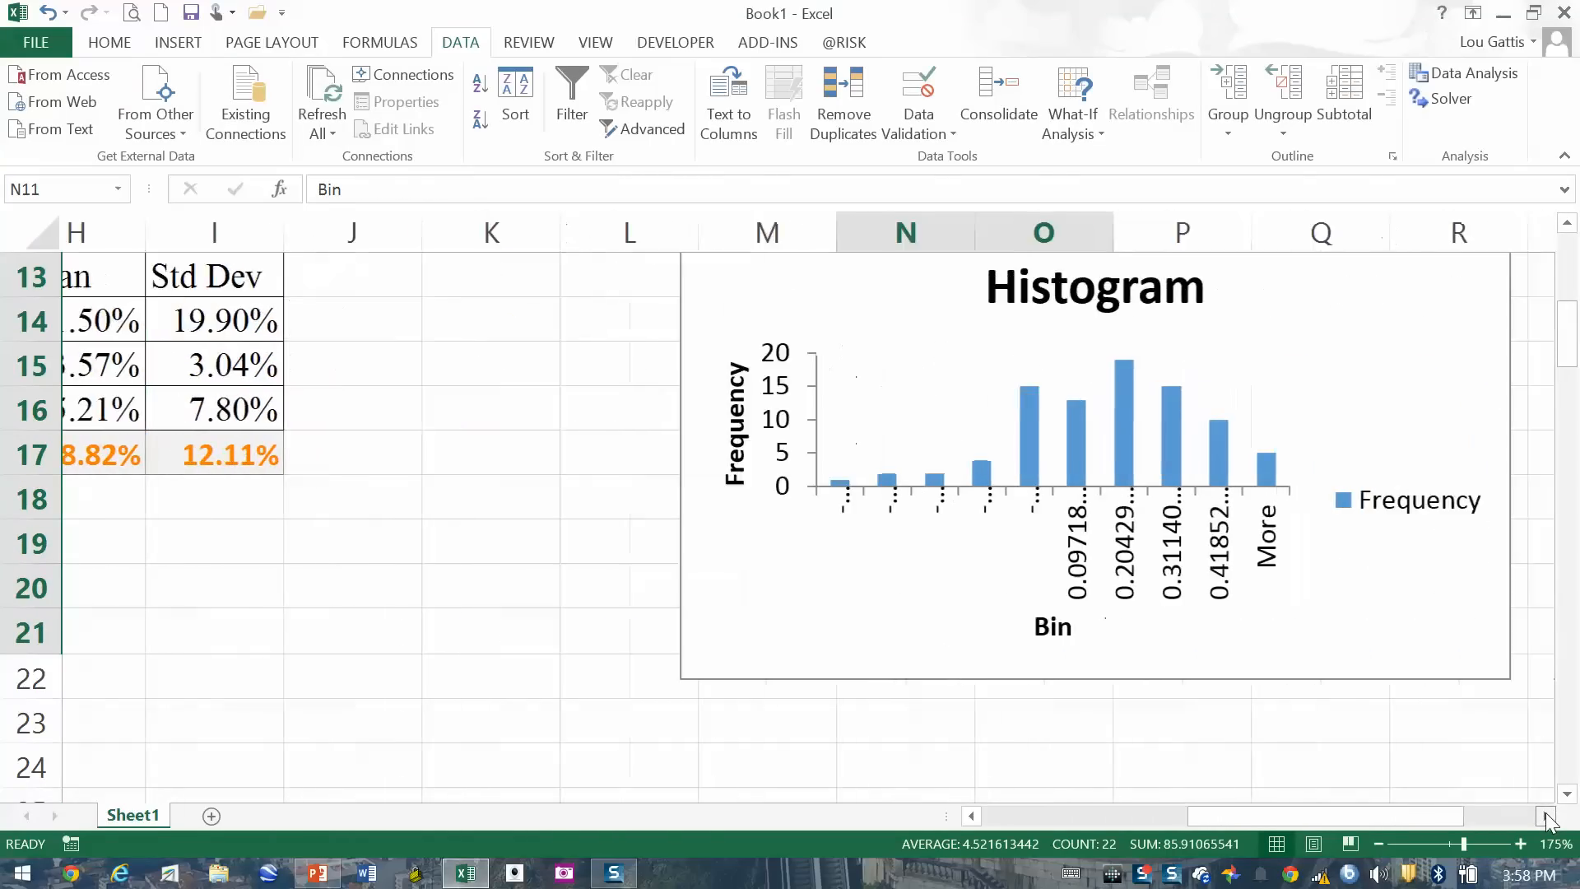
mouse_move(1108, 318)
left_mouse_down()
mouse_move(1070, 329)
mouse_move(1093, 341)
left_mouse_up()
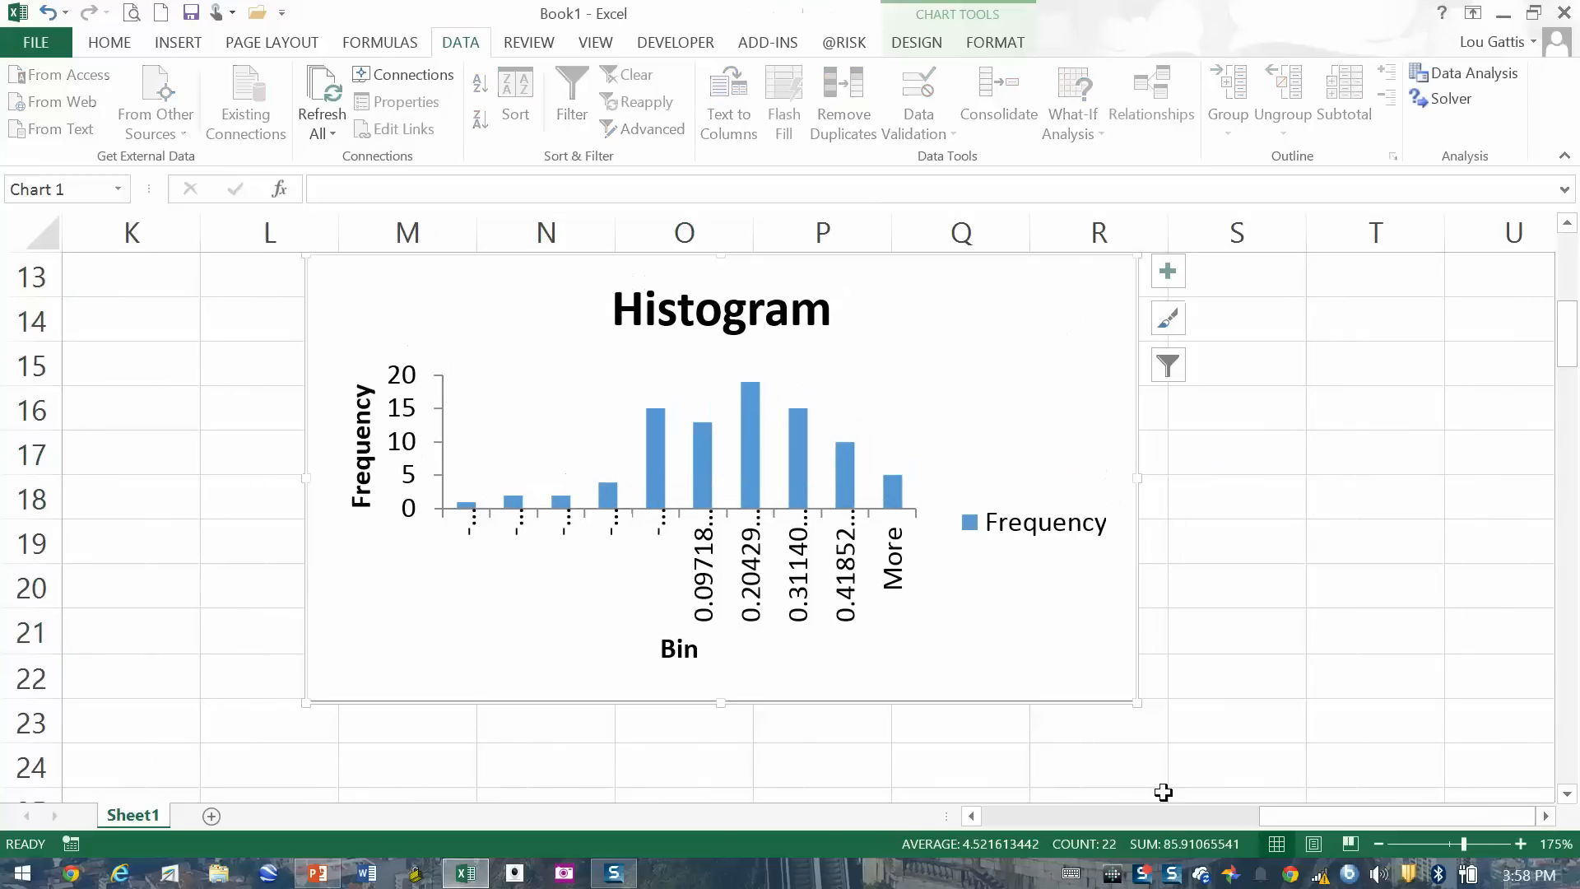
left_click_drag(1137, 706, 1323, 778)
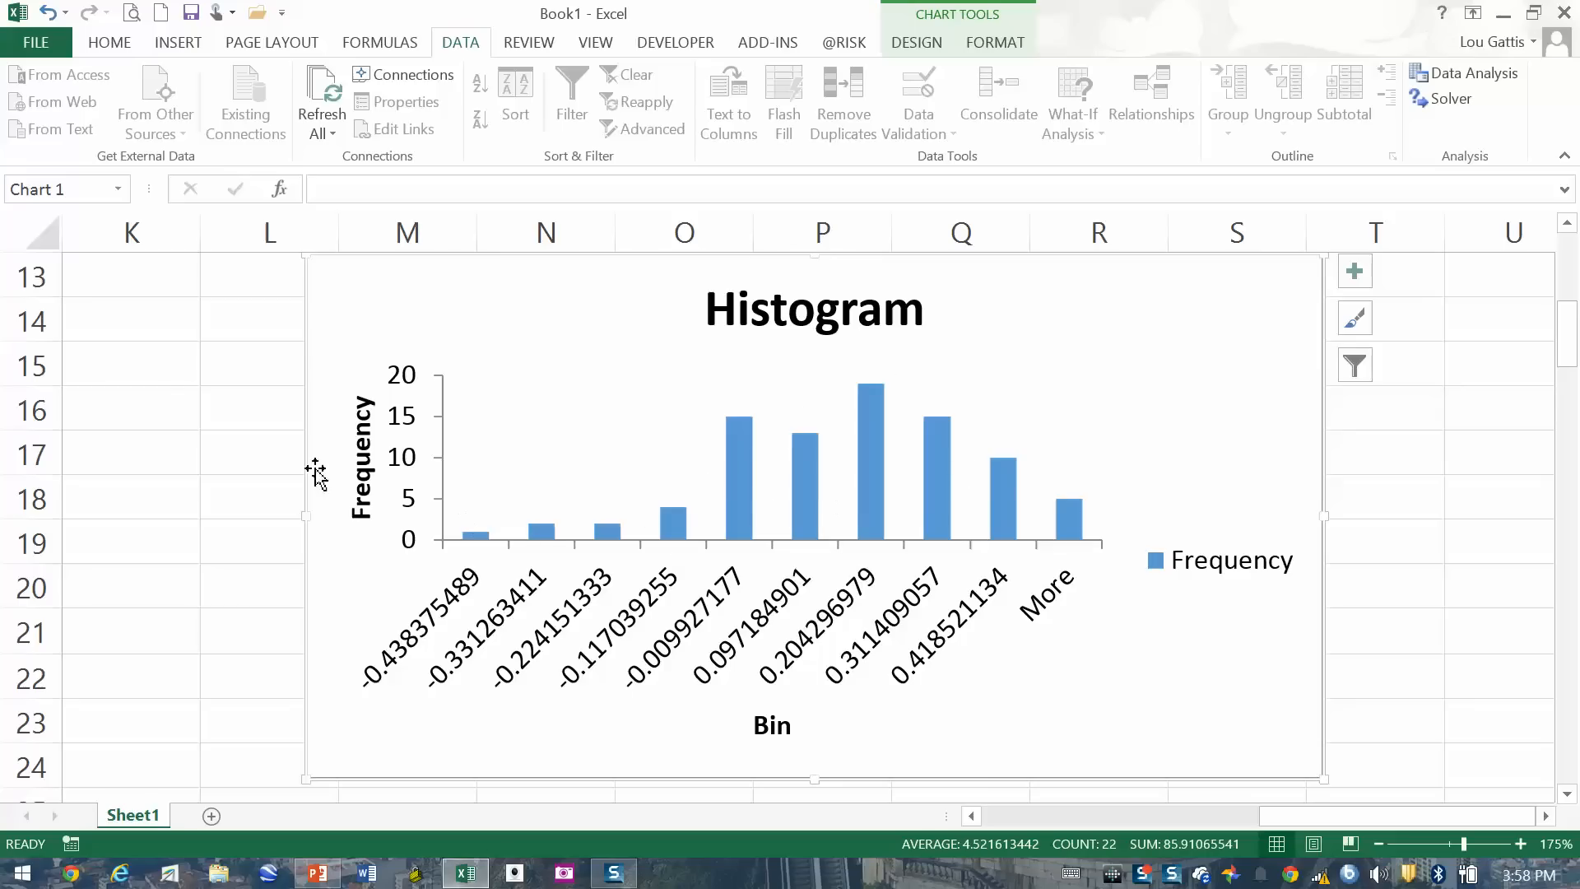
left_click(218, 450)
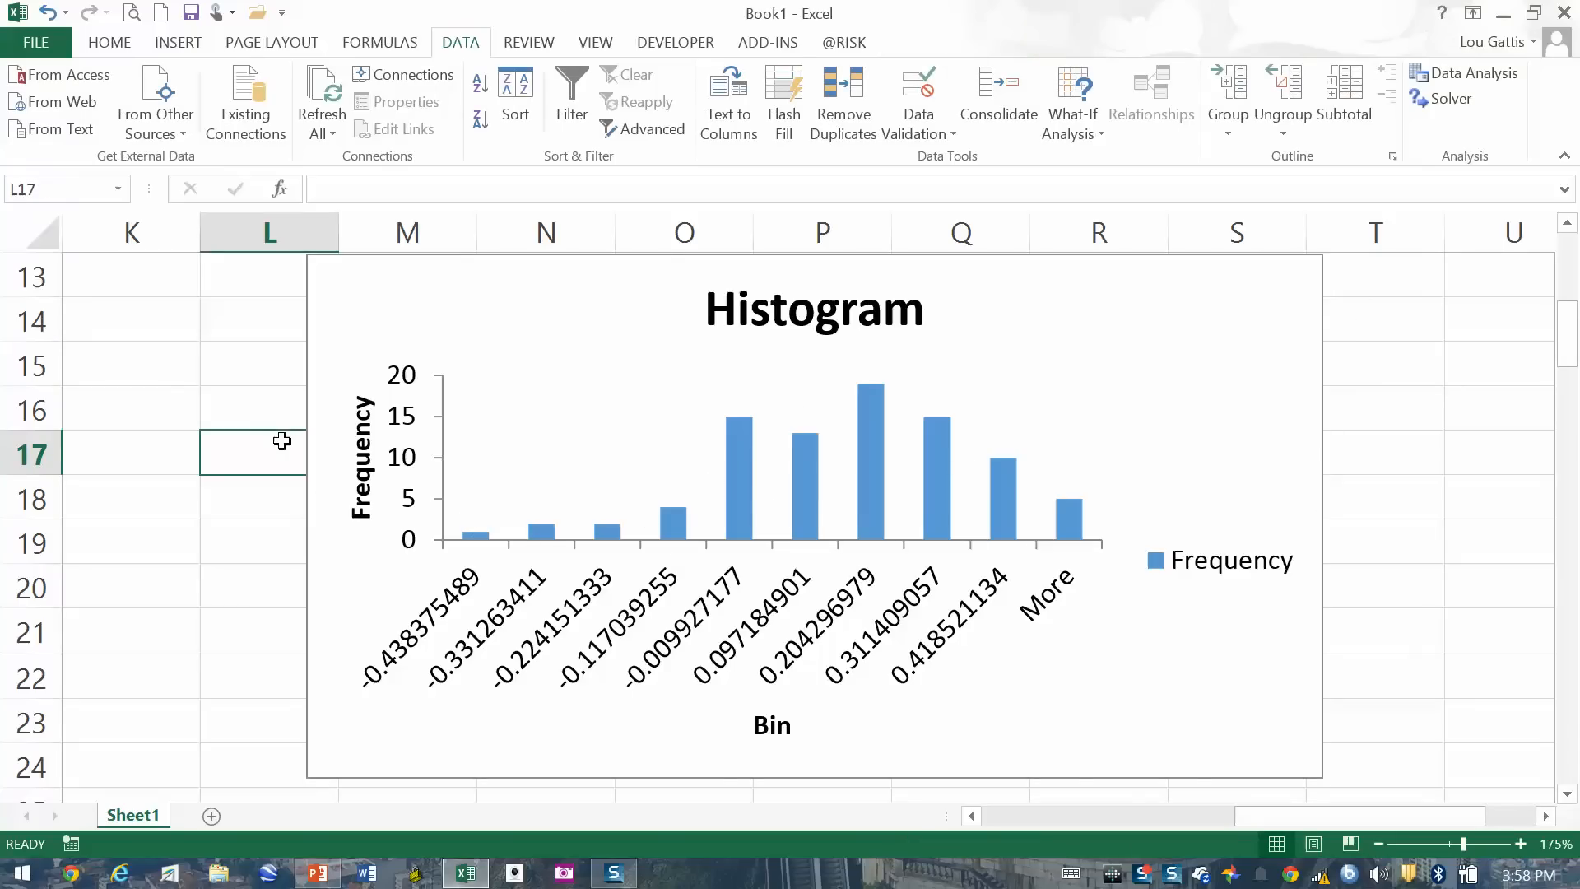
left_click(142, 411)
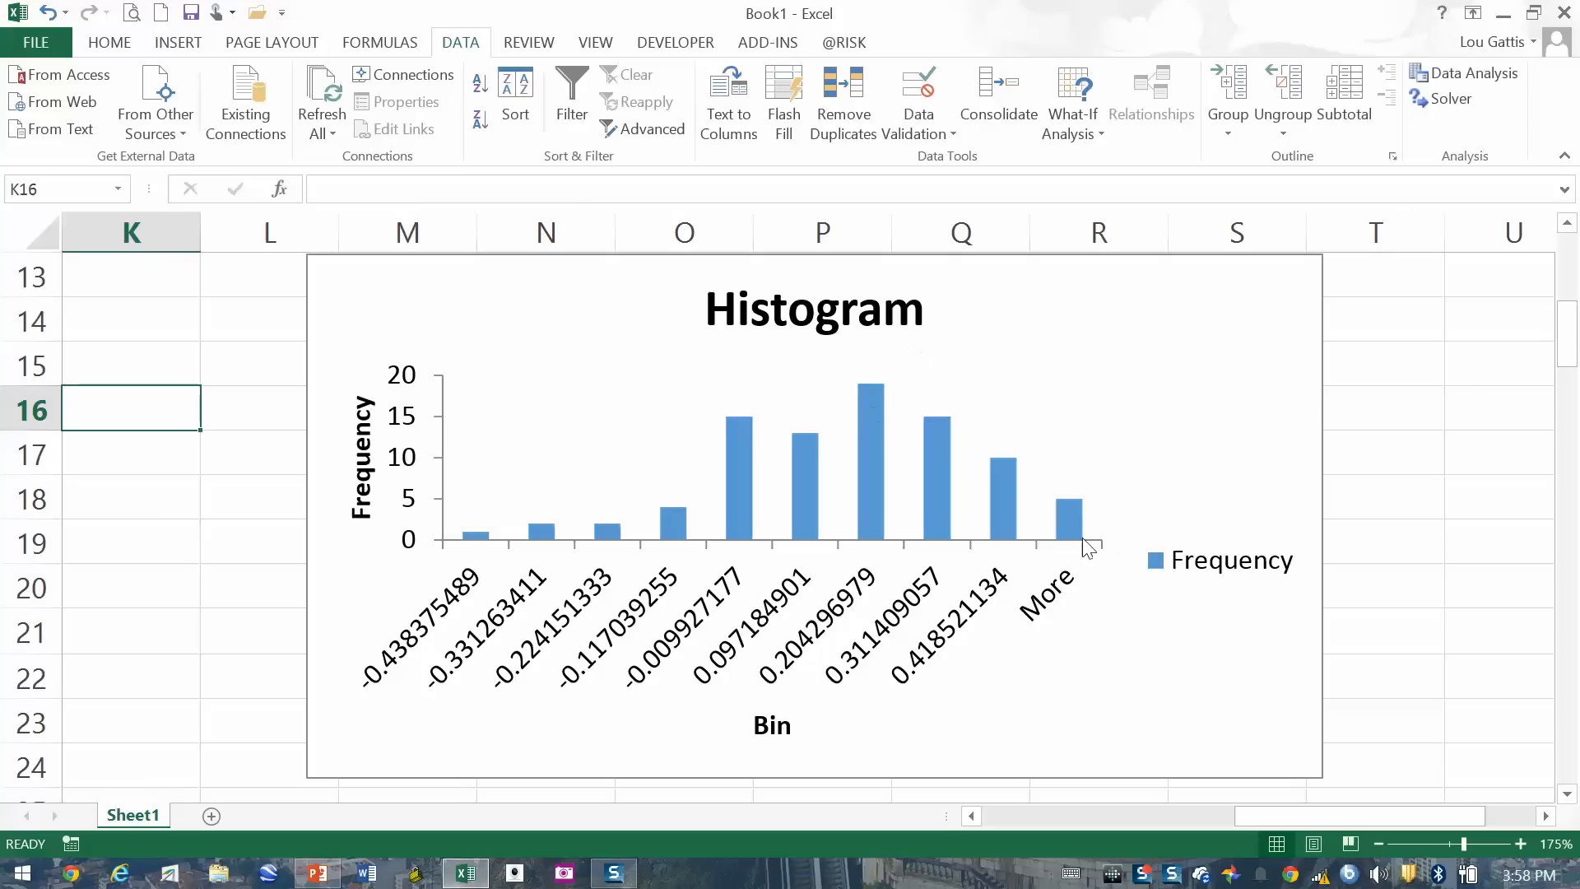
Step: Enter the label "ND Formulas" in cell F20 below the portfolio table and widen column F to fit it
left_click(110, 338)
key("Left")
key("Left")
key("Left")
key("Left")
key("Left")
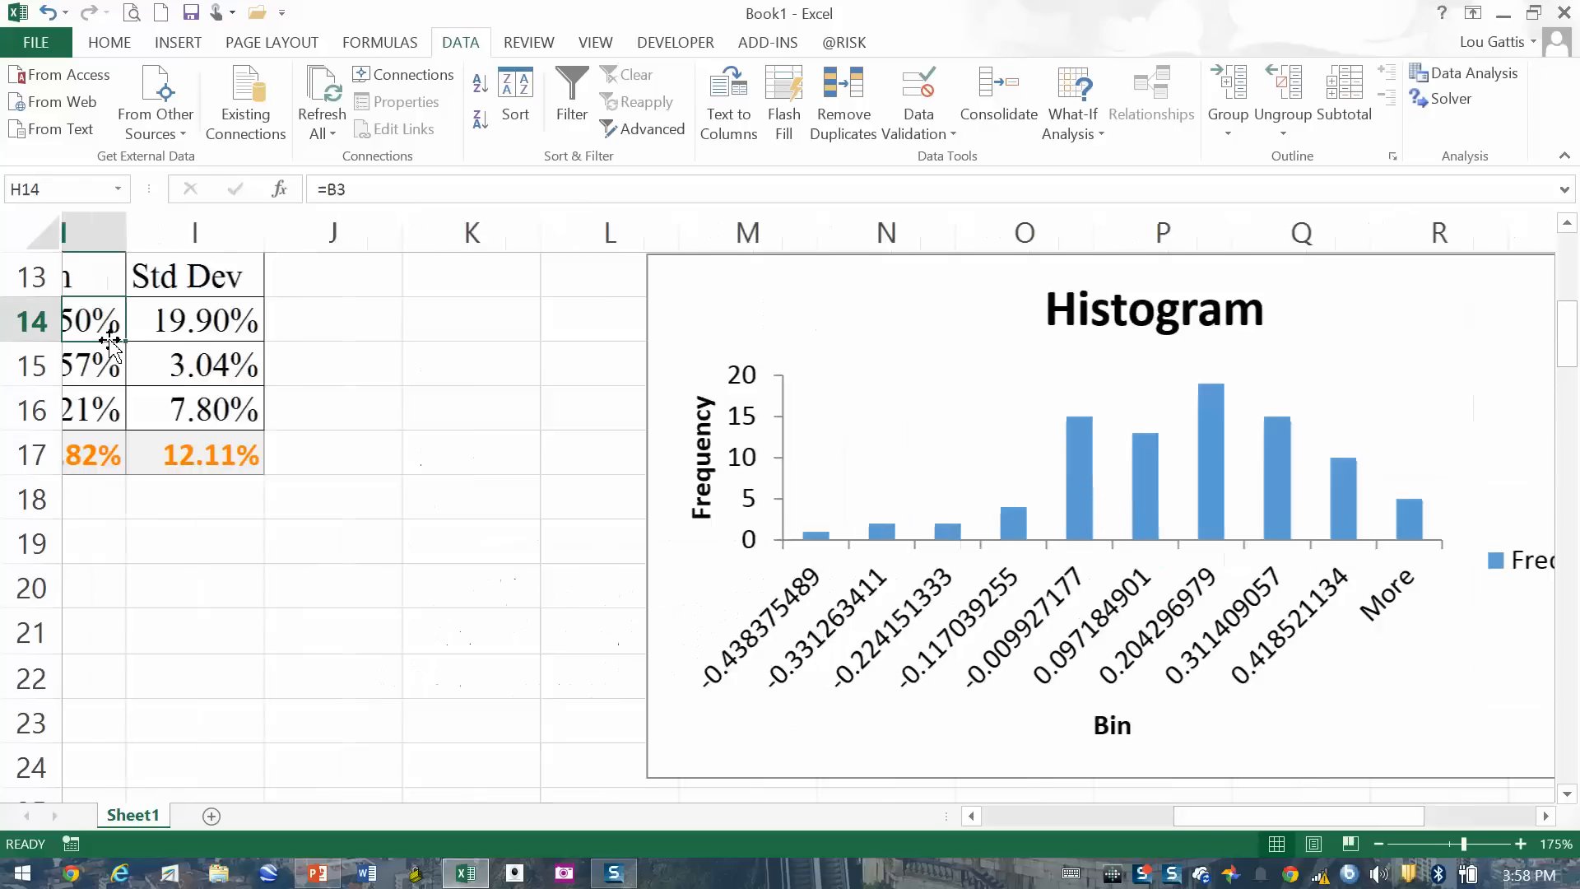
key("Left")
key("Up")
key("Up")
key("Up")
key("Up")
key("Up")
key("Up")
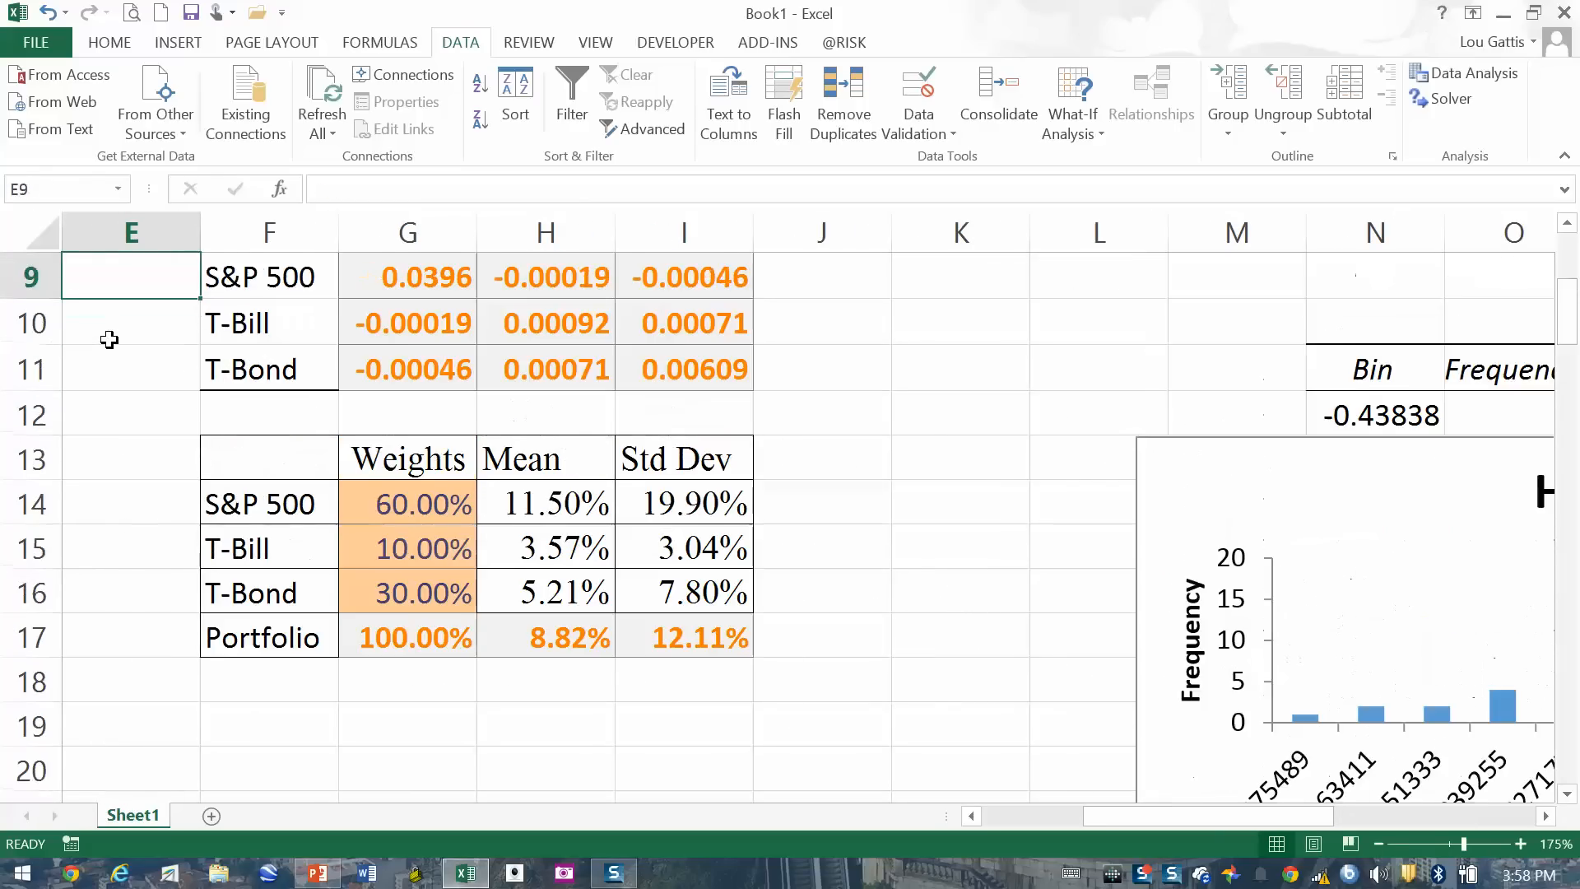
scroll(289, 699, "down", 1)
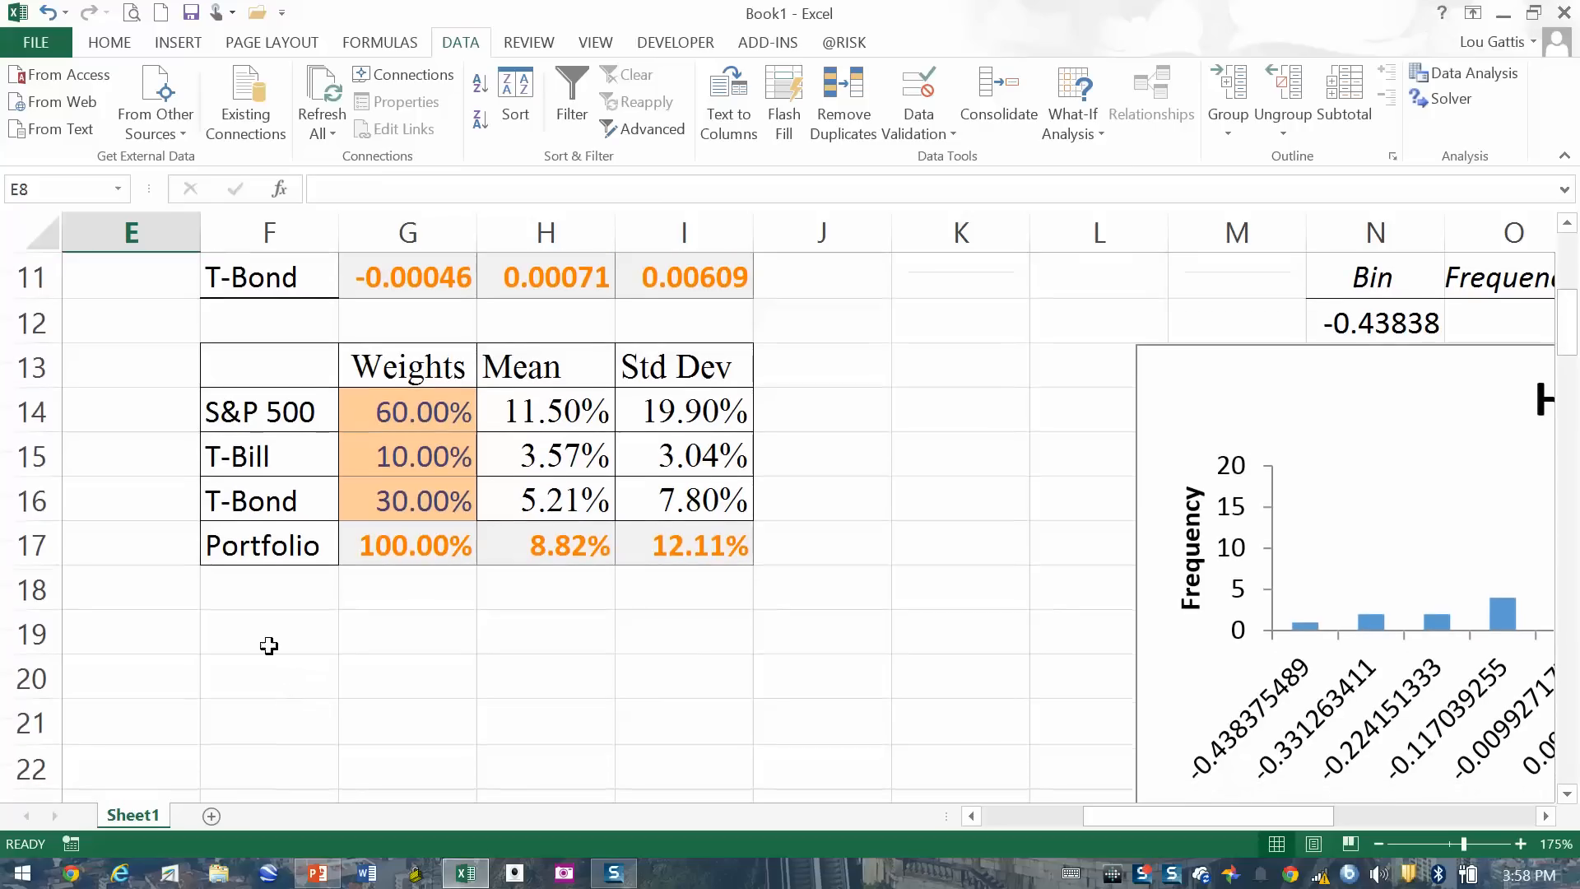
left_click(249, 680)
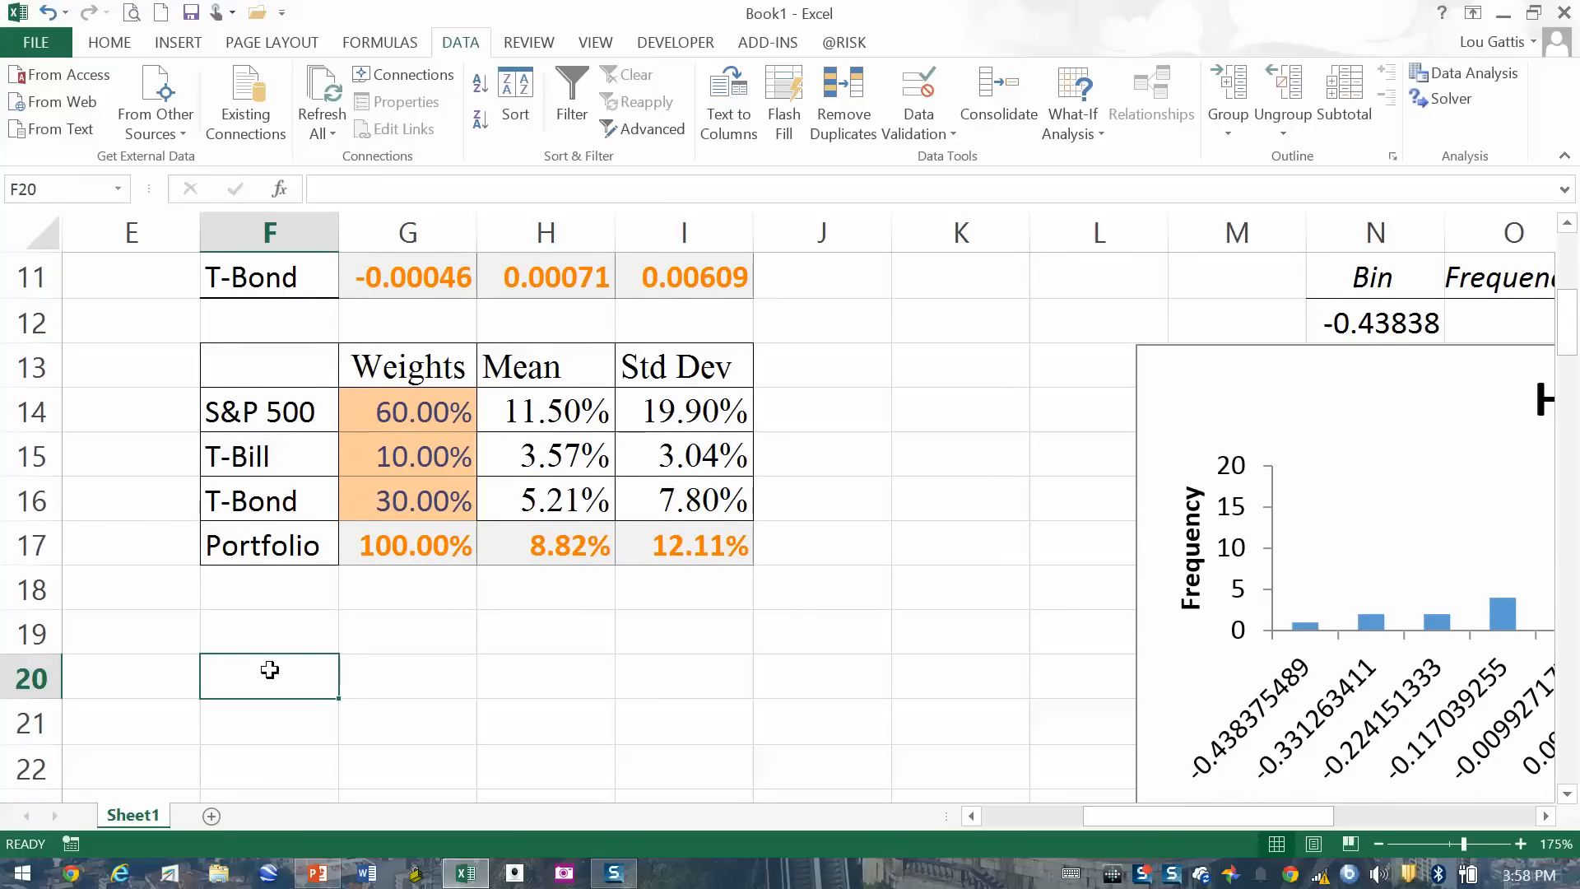
type("ND ")
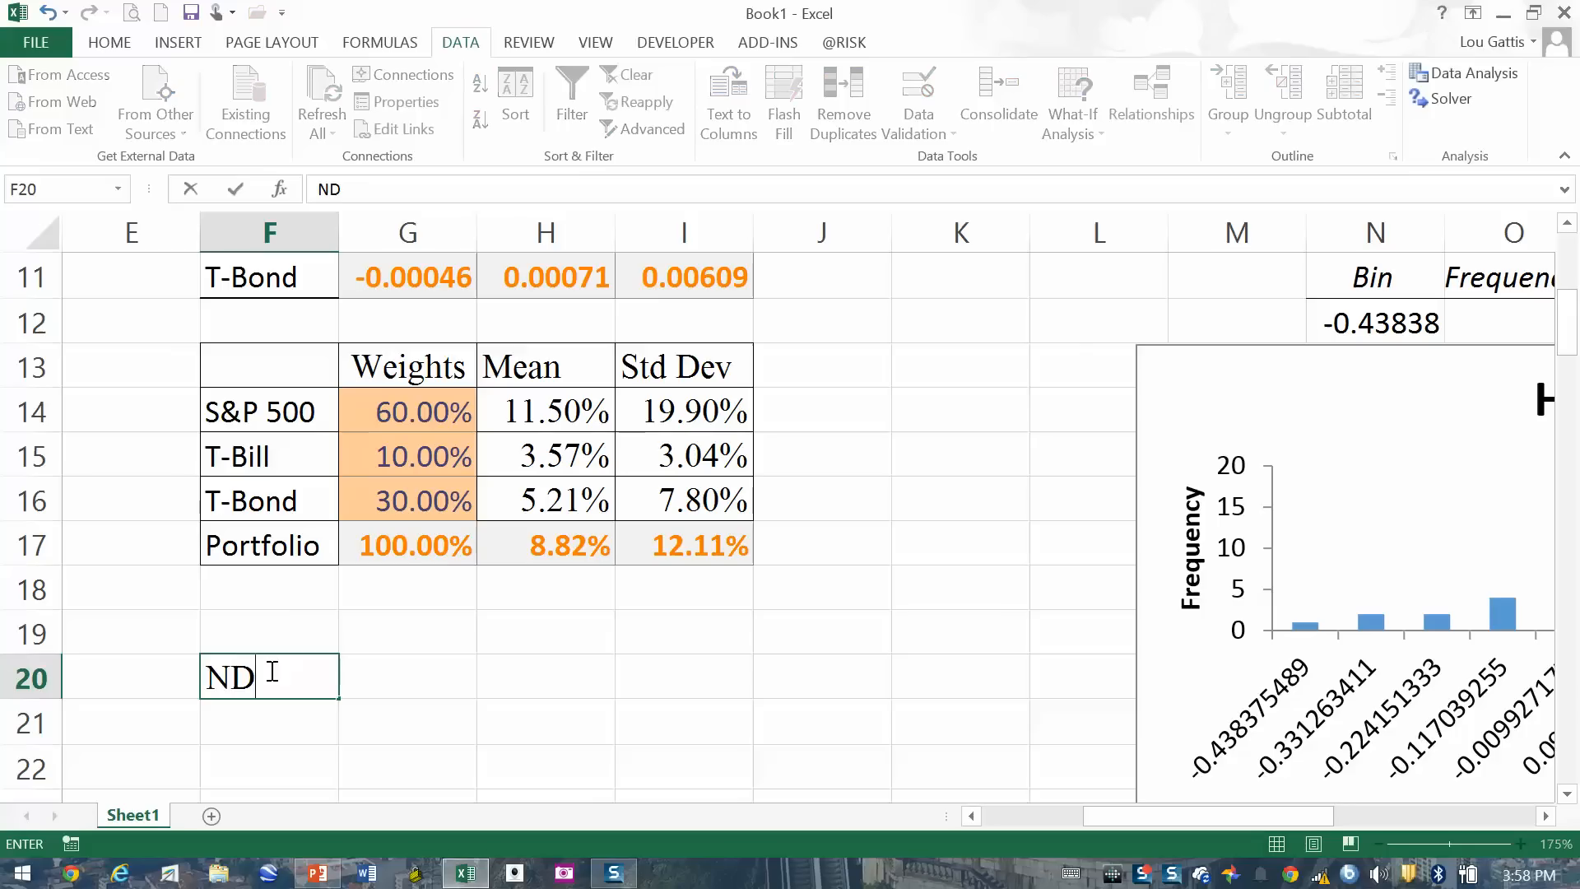
type("Formulas")
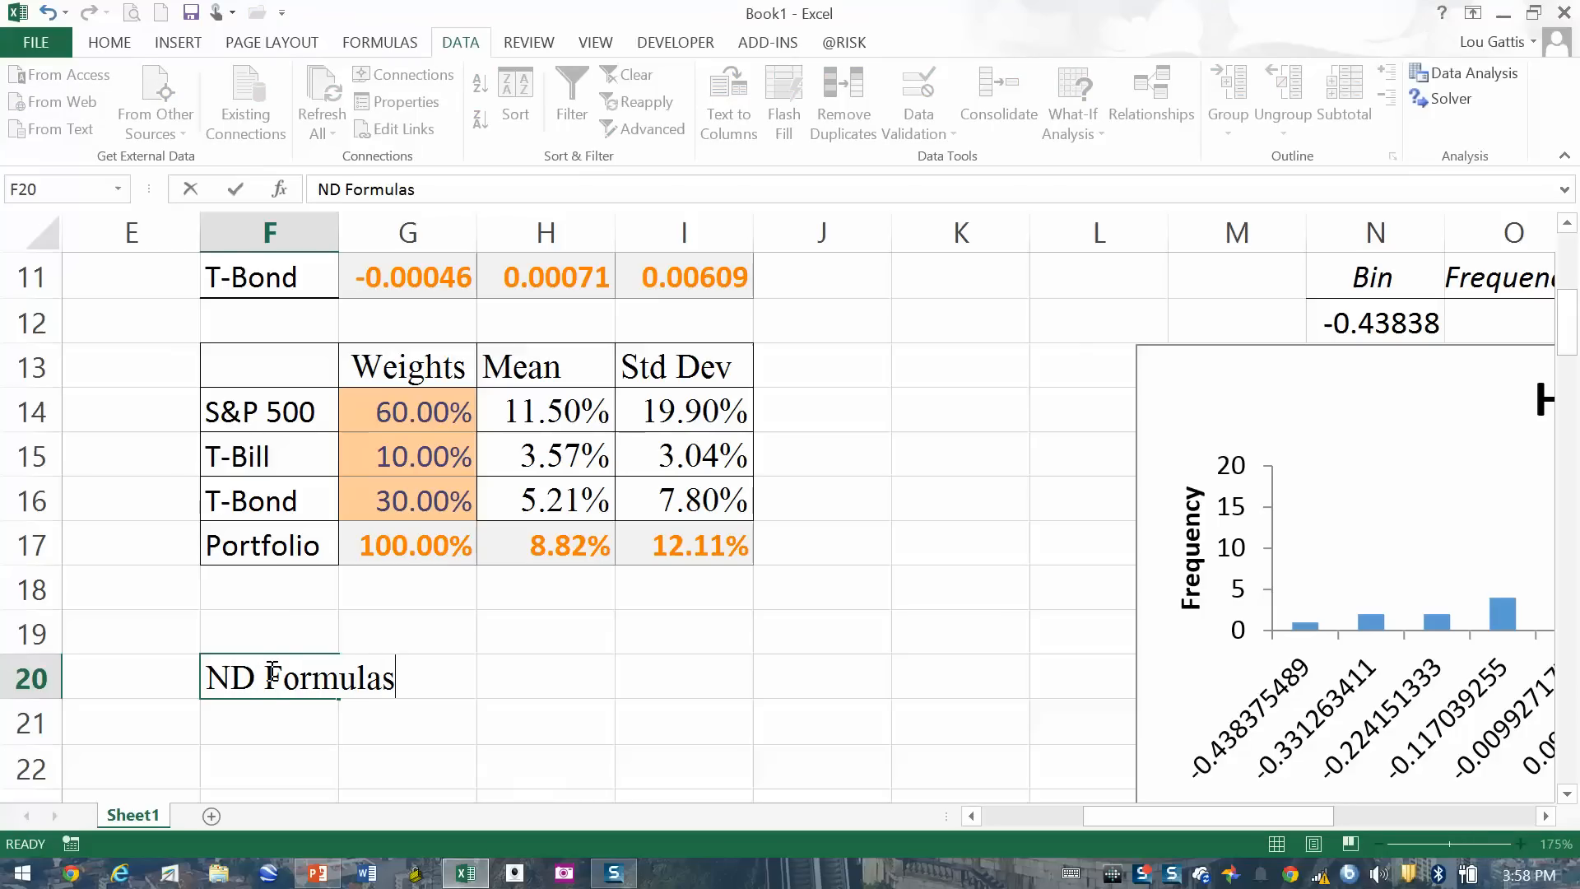
key("Return")
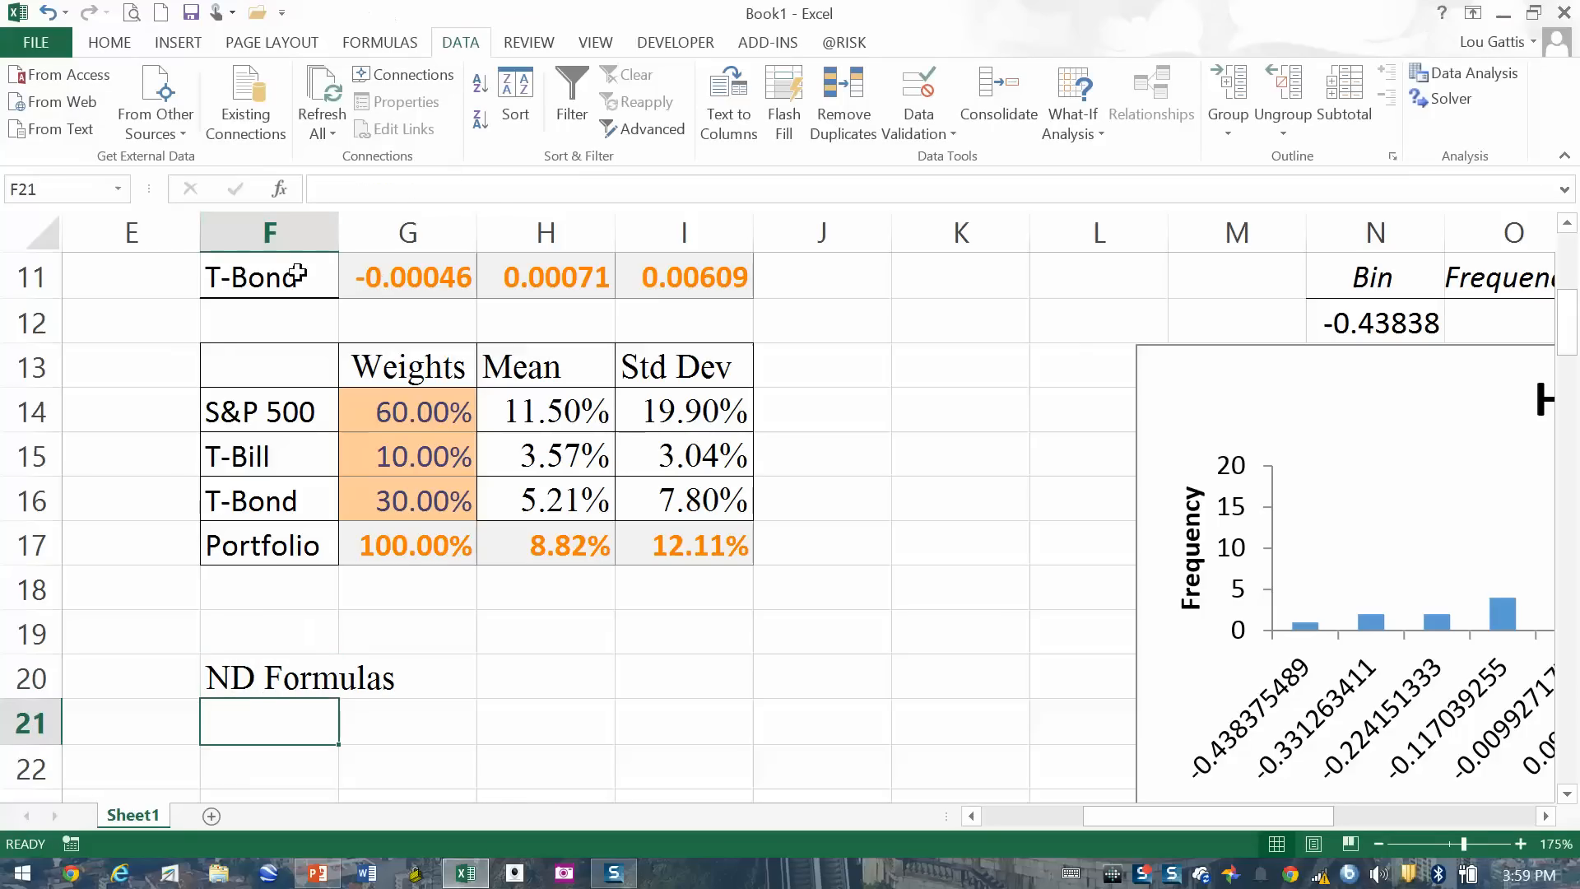
left_click_drag(330, 219, 434, 219)
left_click(428, 648)
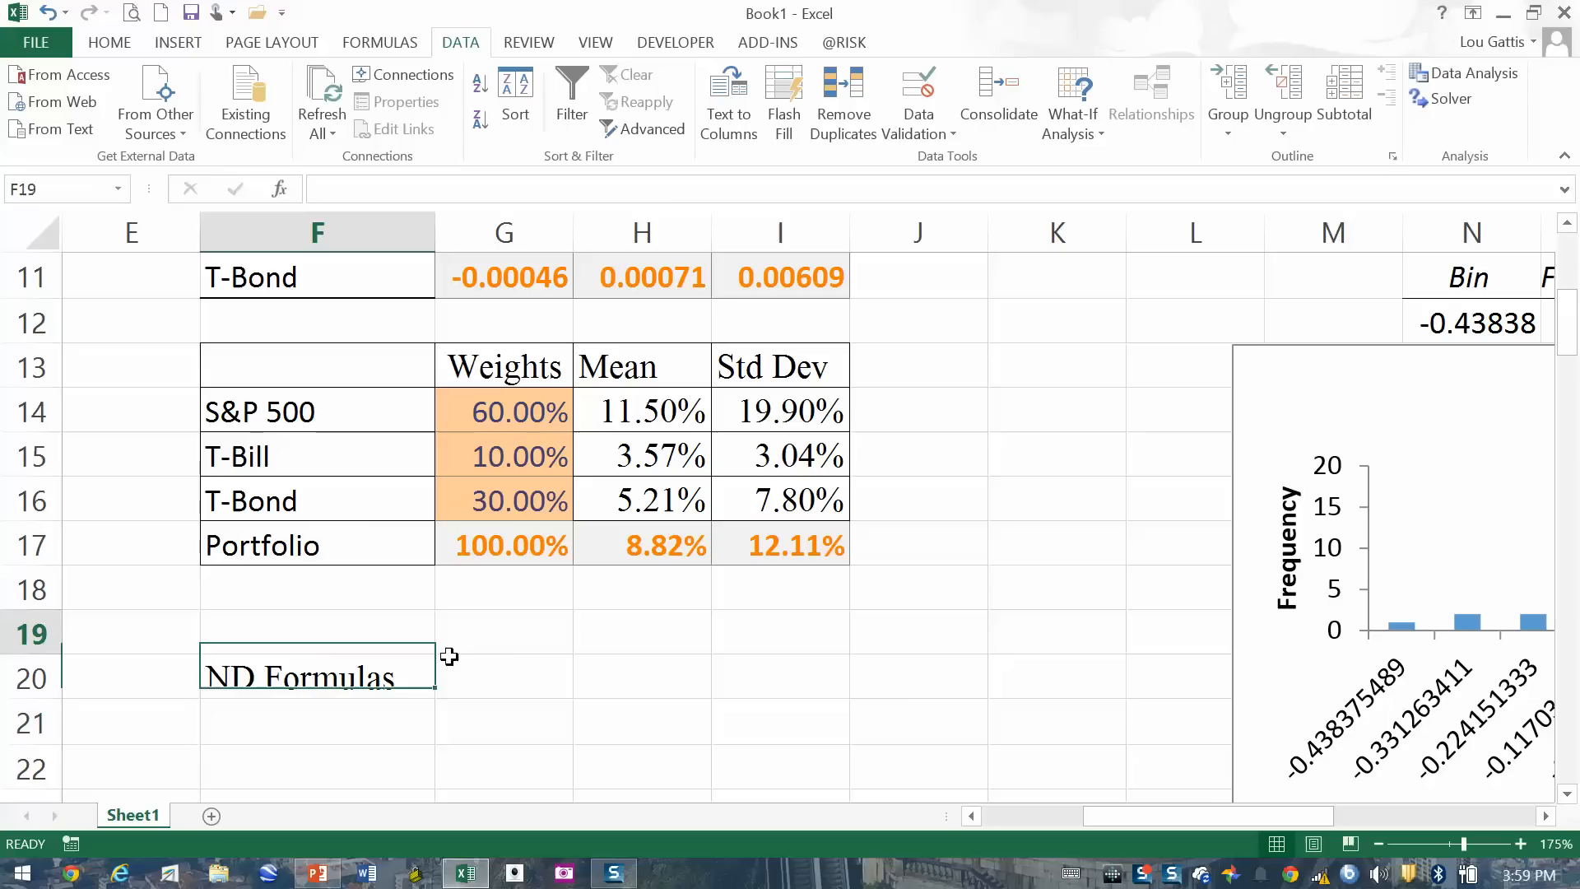
Step: Enter the label "mean" in G19 and reference the portfolio mean below it in G20 with =H17
left_click(537, 645)
type("mean")
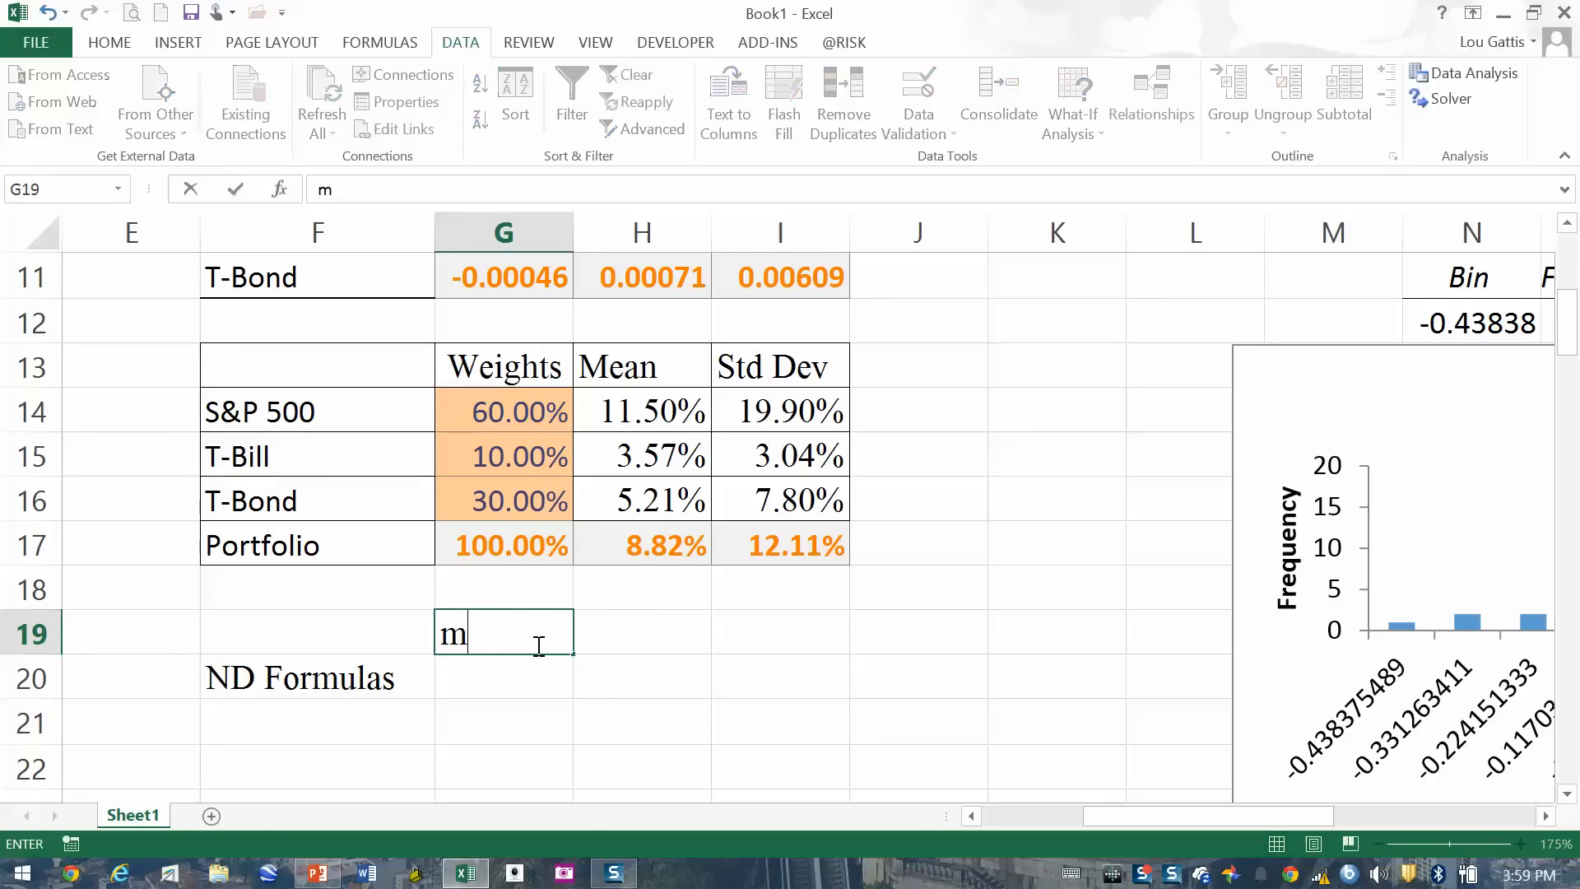
key("Tab")
key("Down")
key("Left")
type("=")
left_click(537, 646)
key("Up")
key("Right")
key("Up")
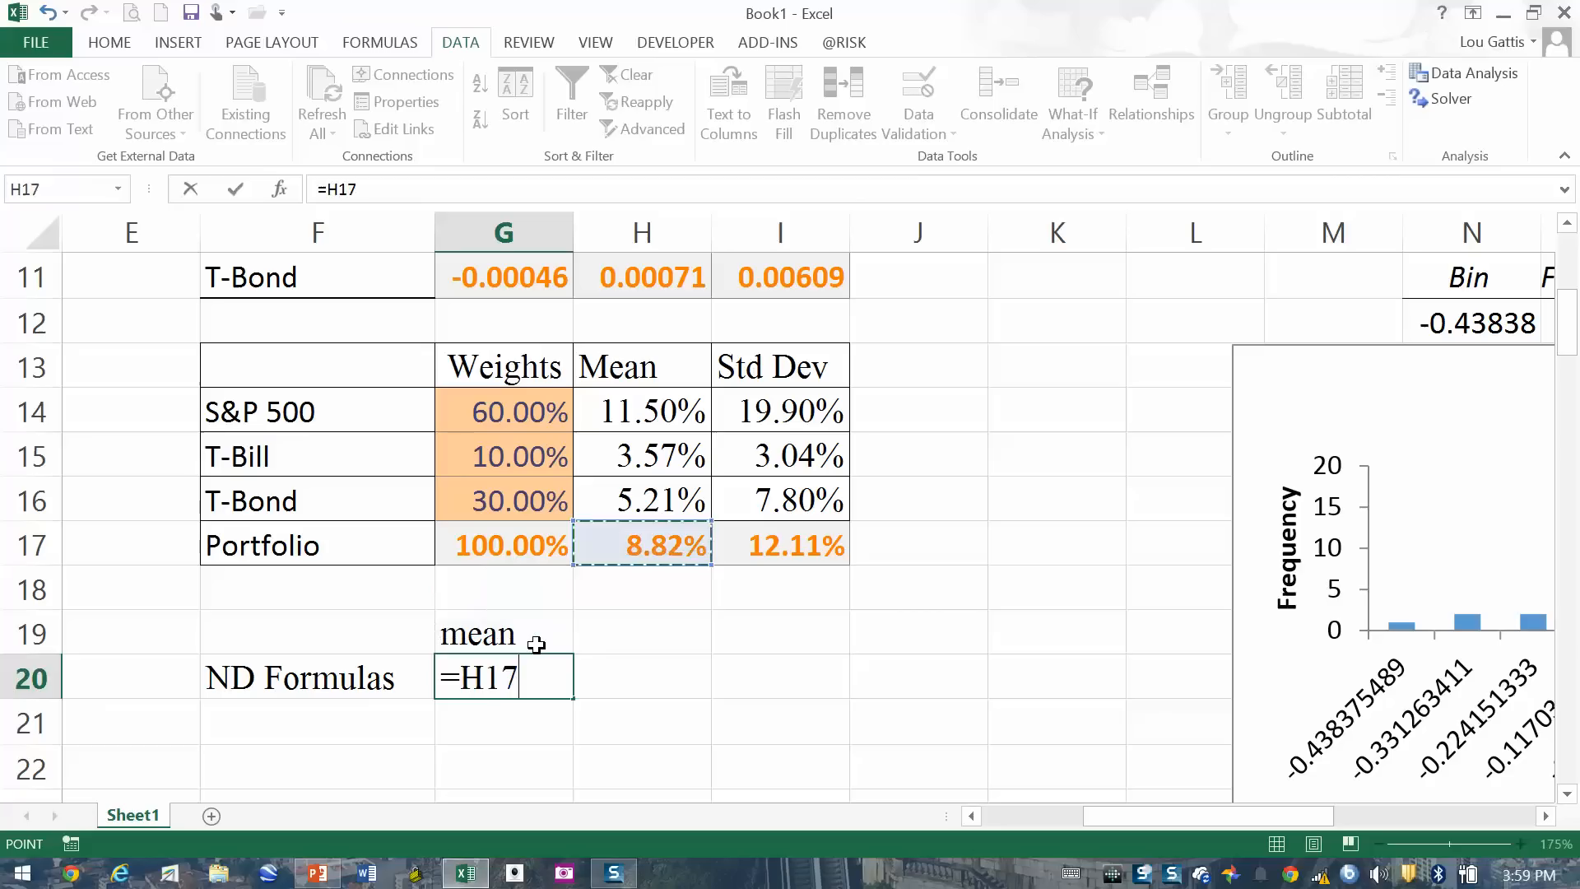
key("Return")
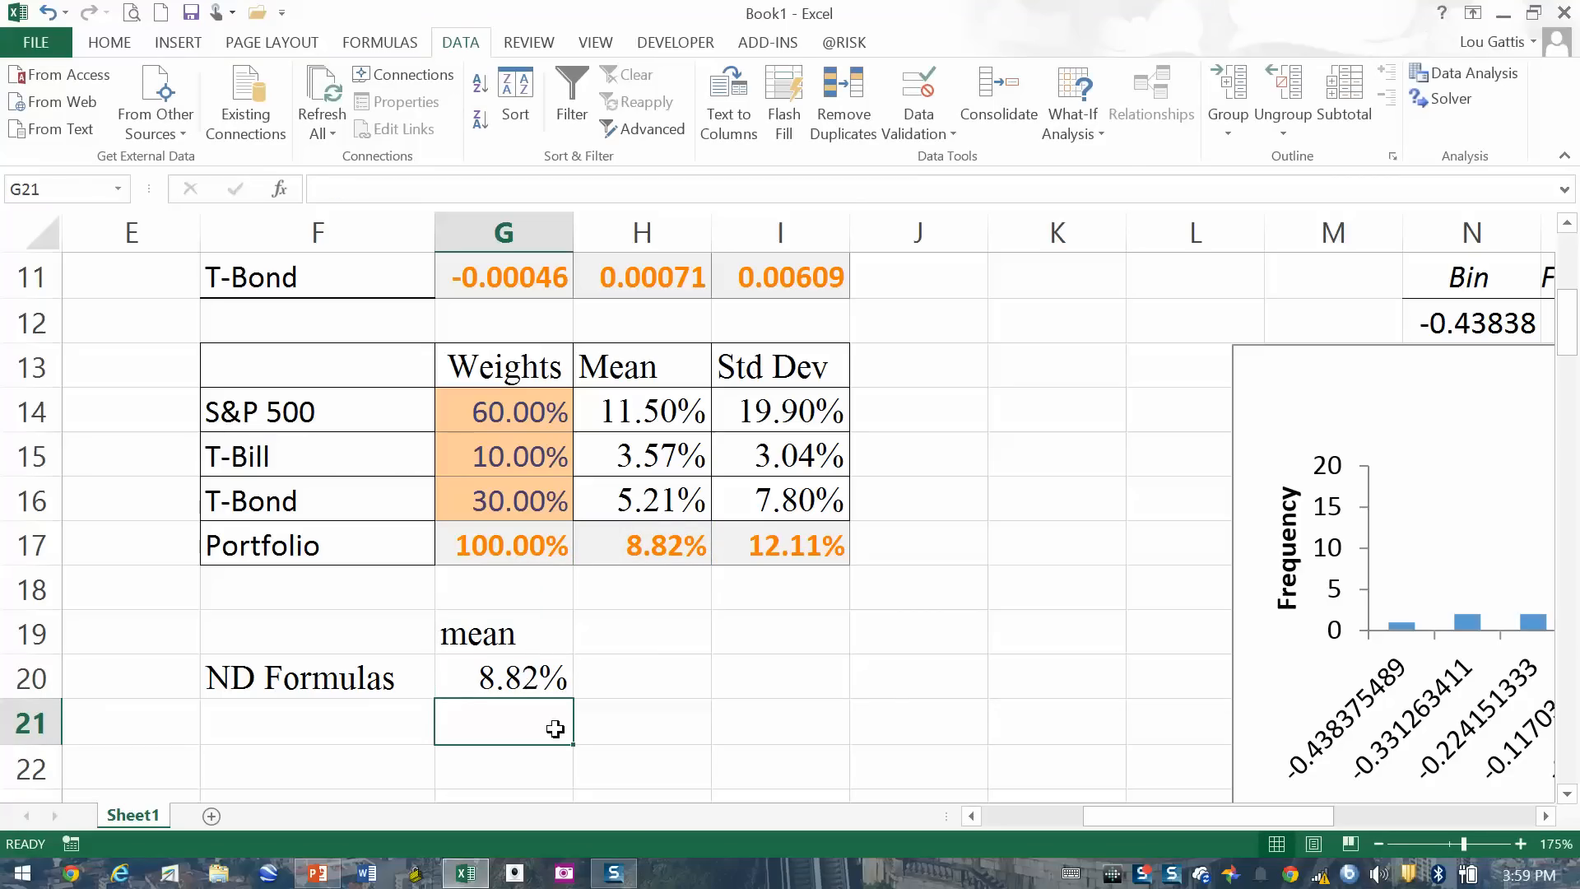
Step: Enter the text label "5% Lowest" in cell H19, correcting its spelling
left_click(615, 657)
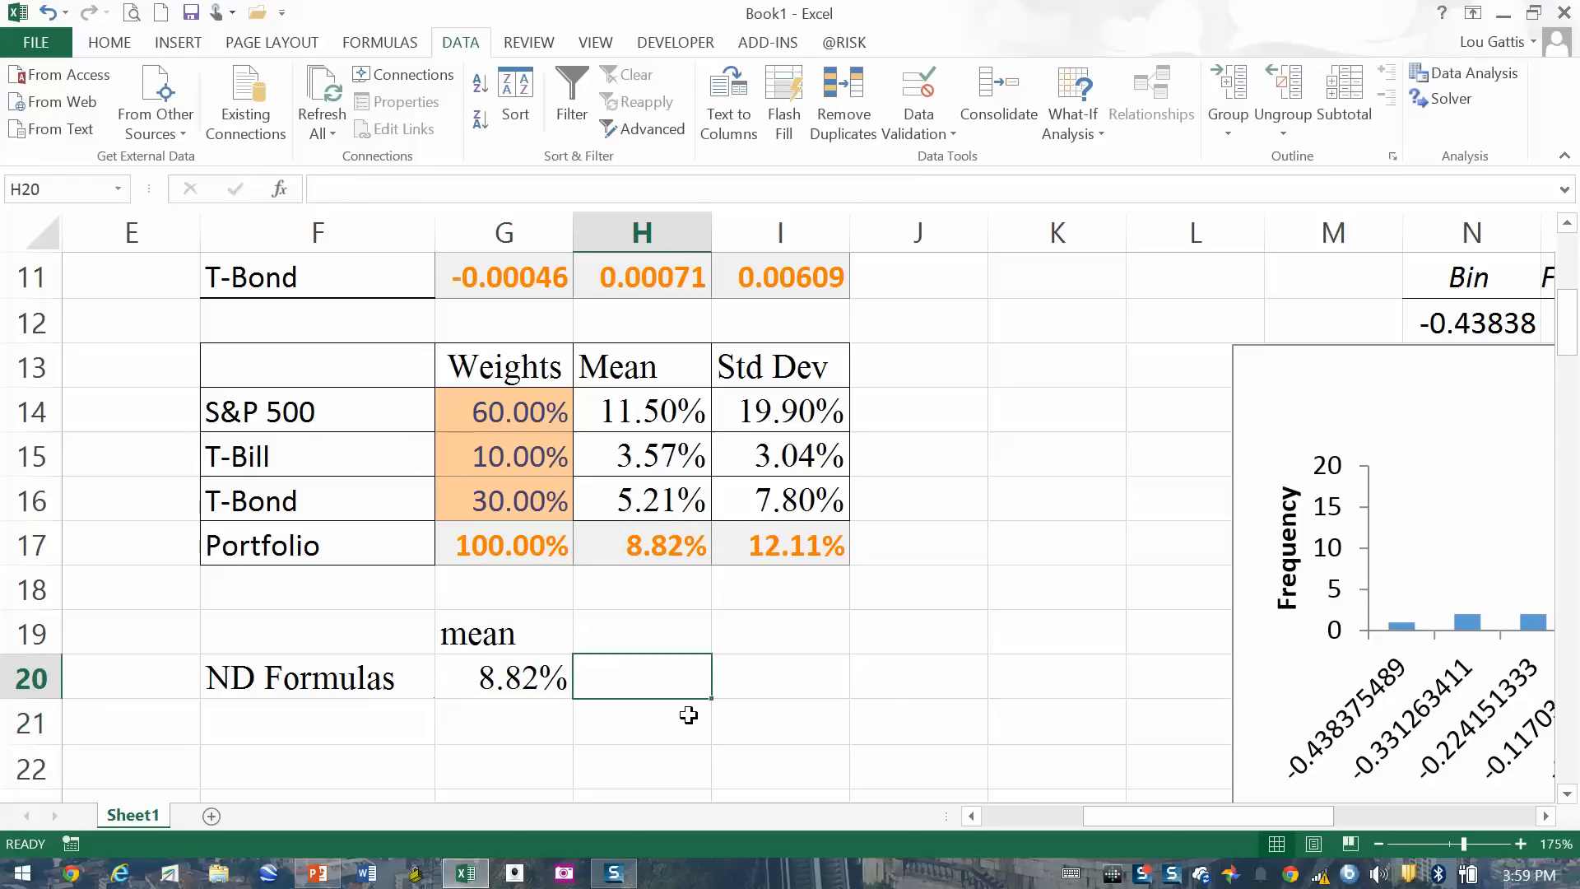
key("Up")
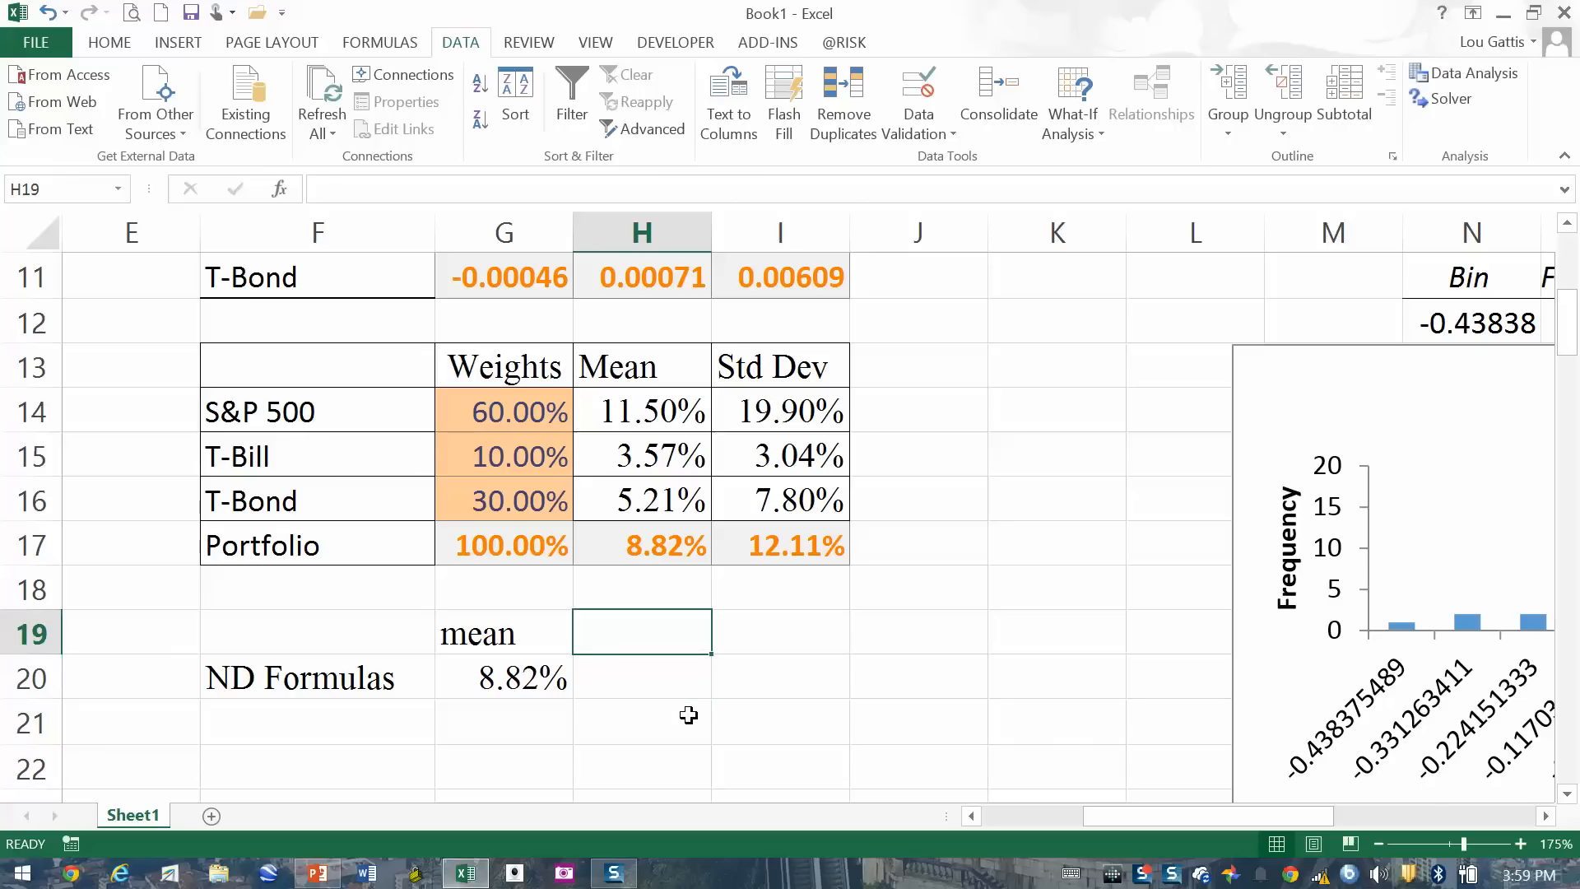
type("'5% L")
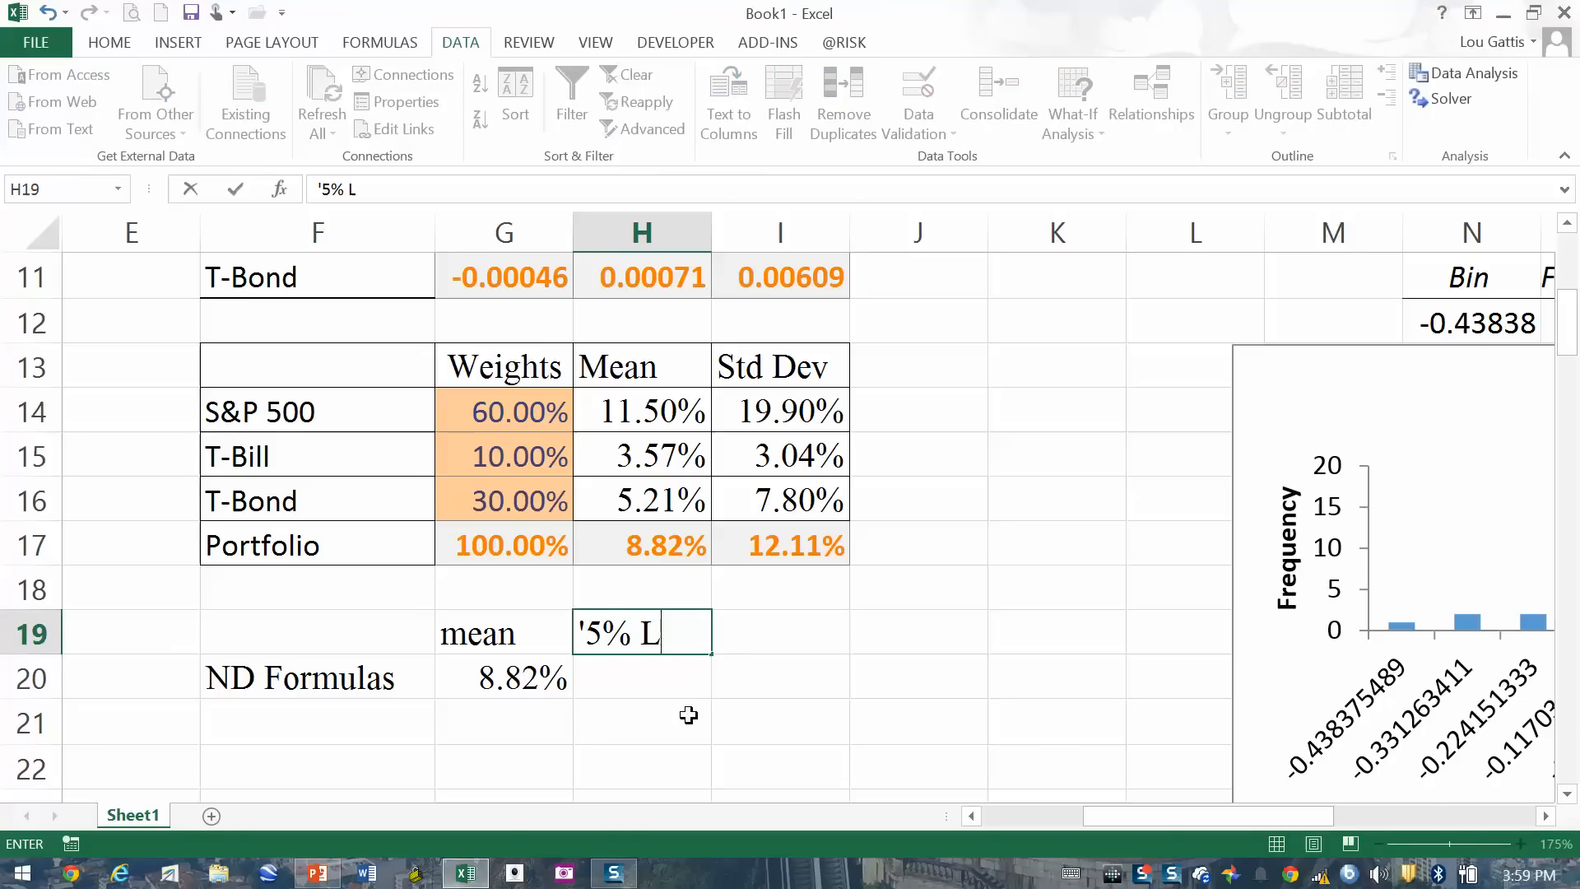
type("owerst")
key("Return")
key("Up")
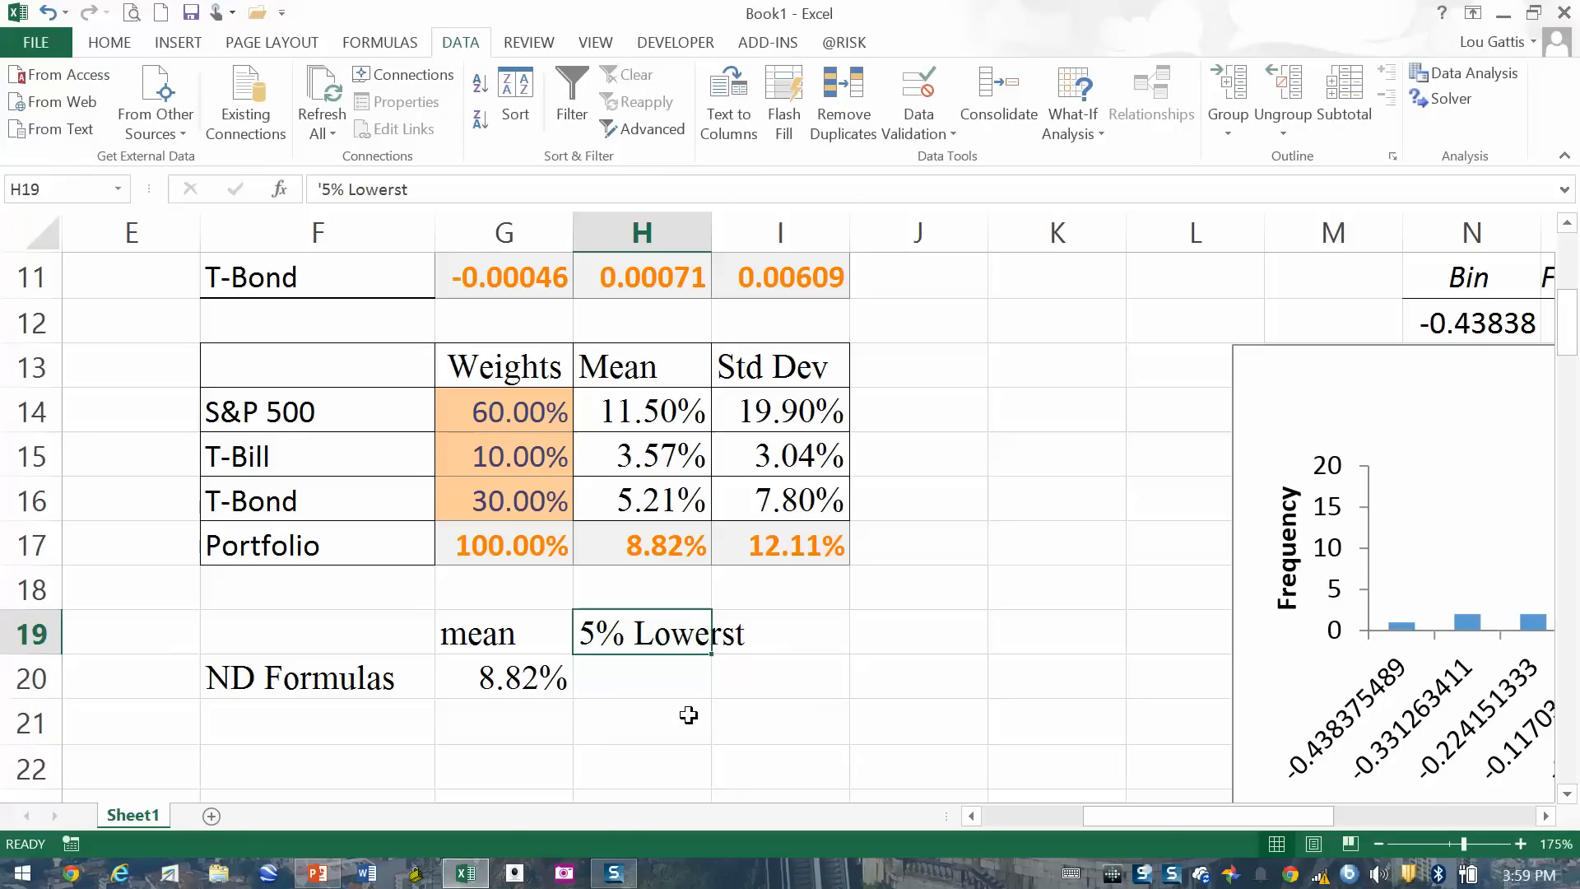
left_click(405, 189)
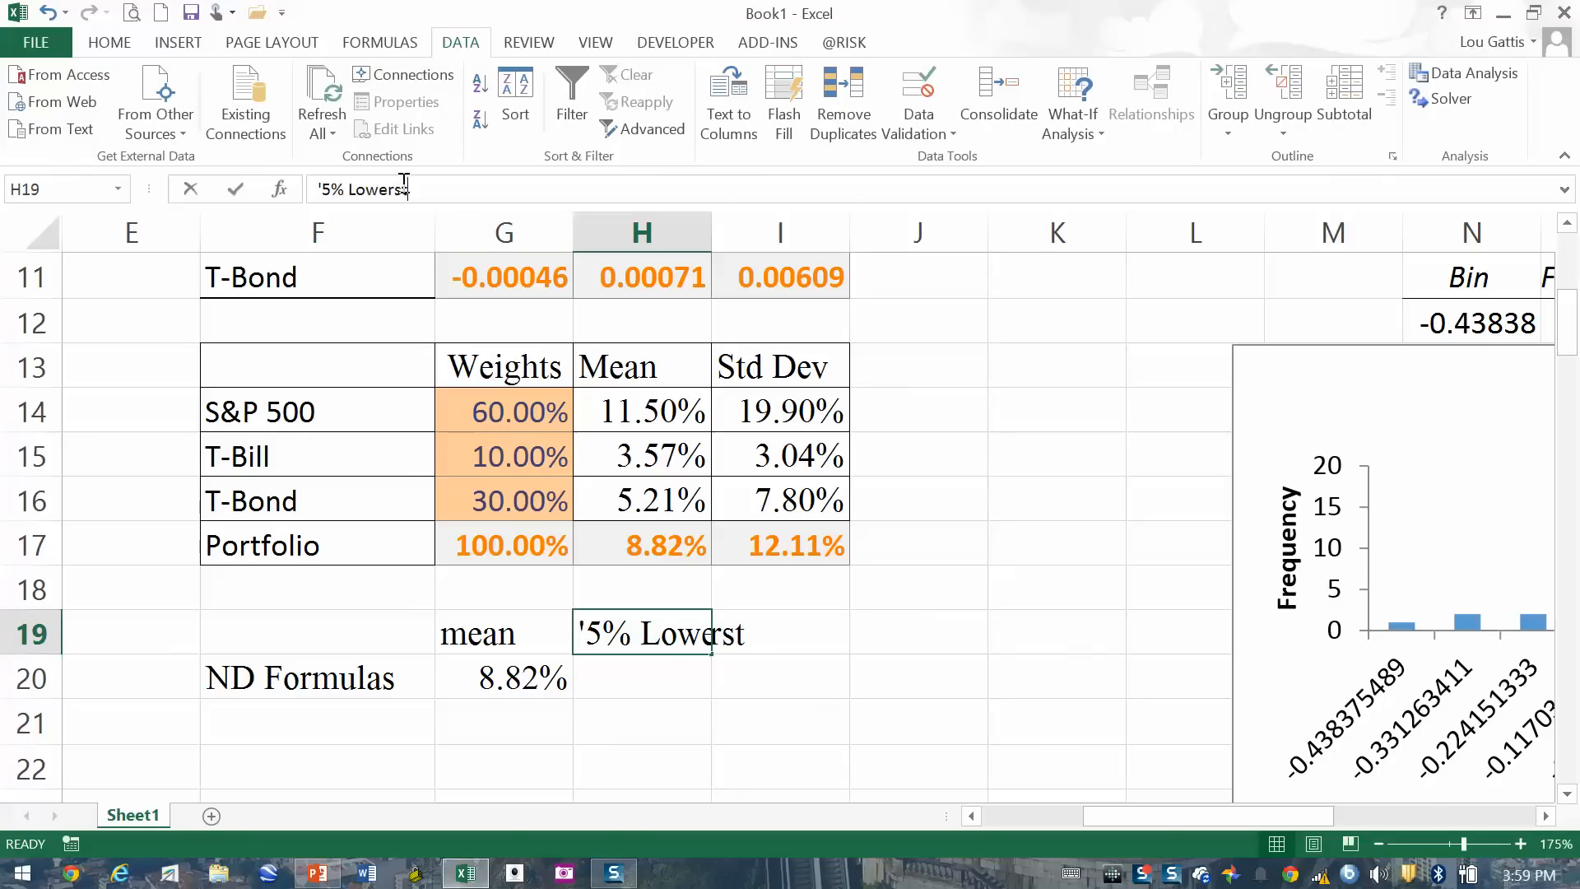
key("BackSpace")
key("BackSpace")
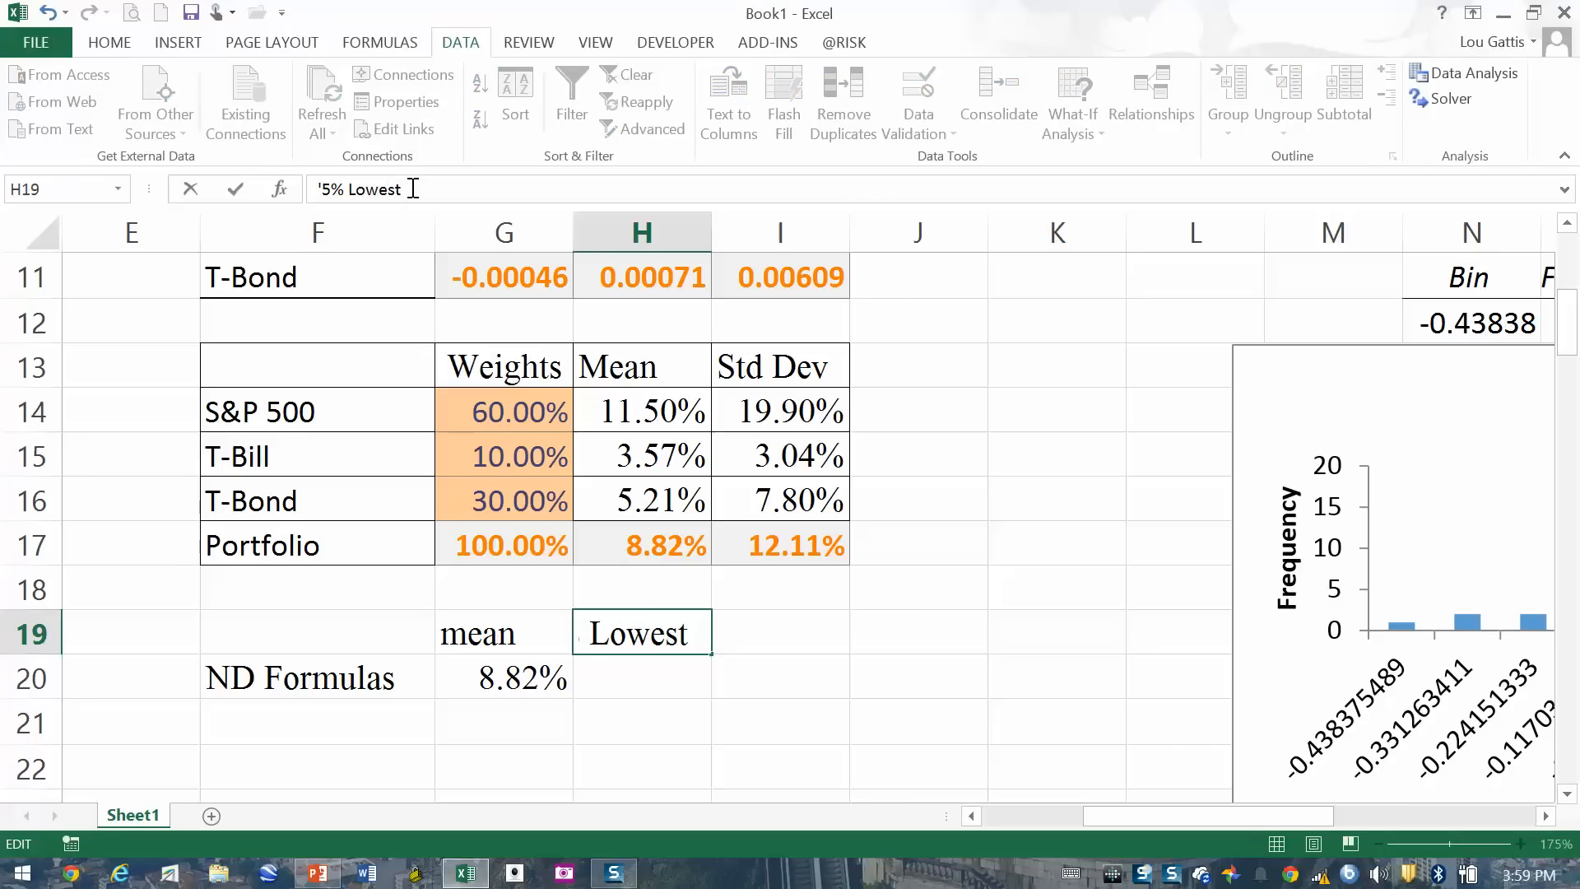
type("s")
key("Return")
Step: Widen columns H and I together so that the "5% Lowest" label fits in its cell
left_click_drag(645, 231, 911, 233)
left_click_drag(790, 231, 645, 231)
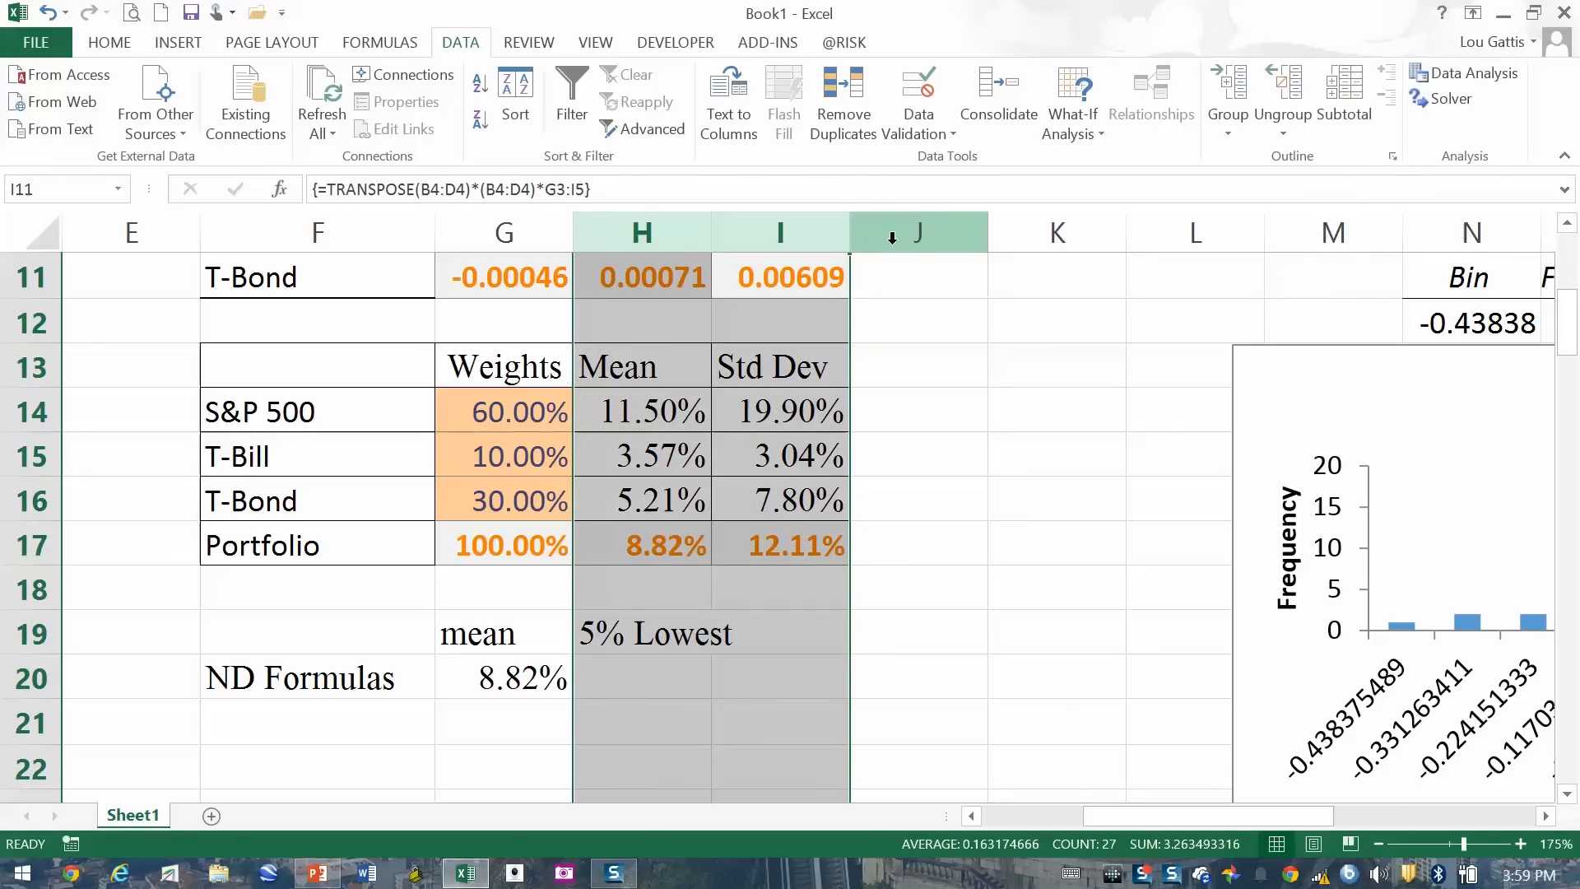
left_click_drag(850, 233, 898, 233)
left_click(620, 462)
left_click(705, 542)
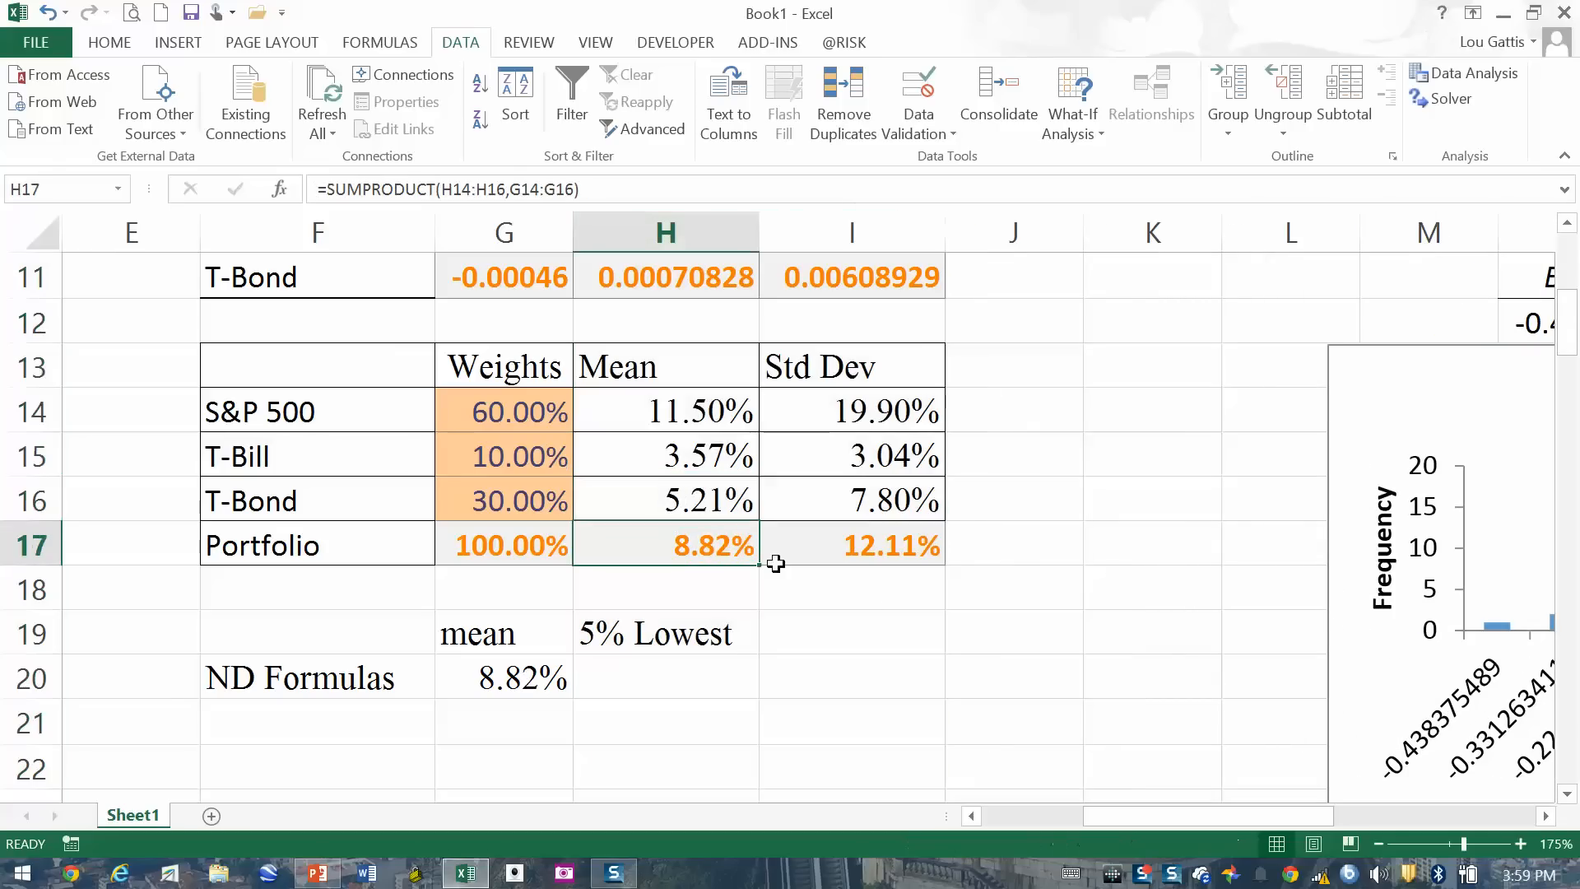
Step: Calculate the 5% lowest return in H20 from the mean and portfolio standard deviation with =G20-NORMSINV(.95)*I17
left_click(875, 558)
left_click(712, 680)
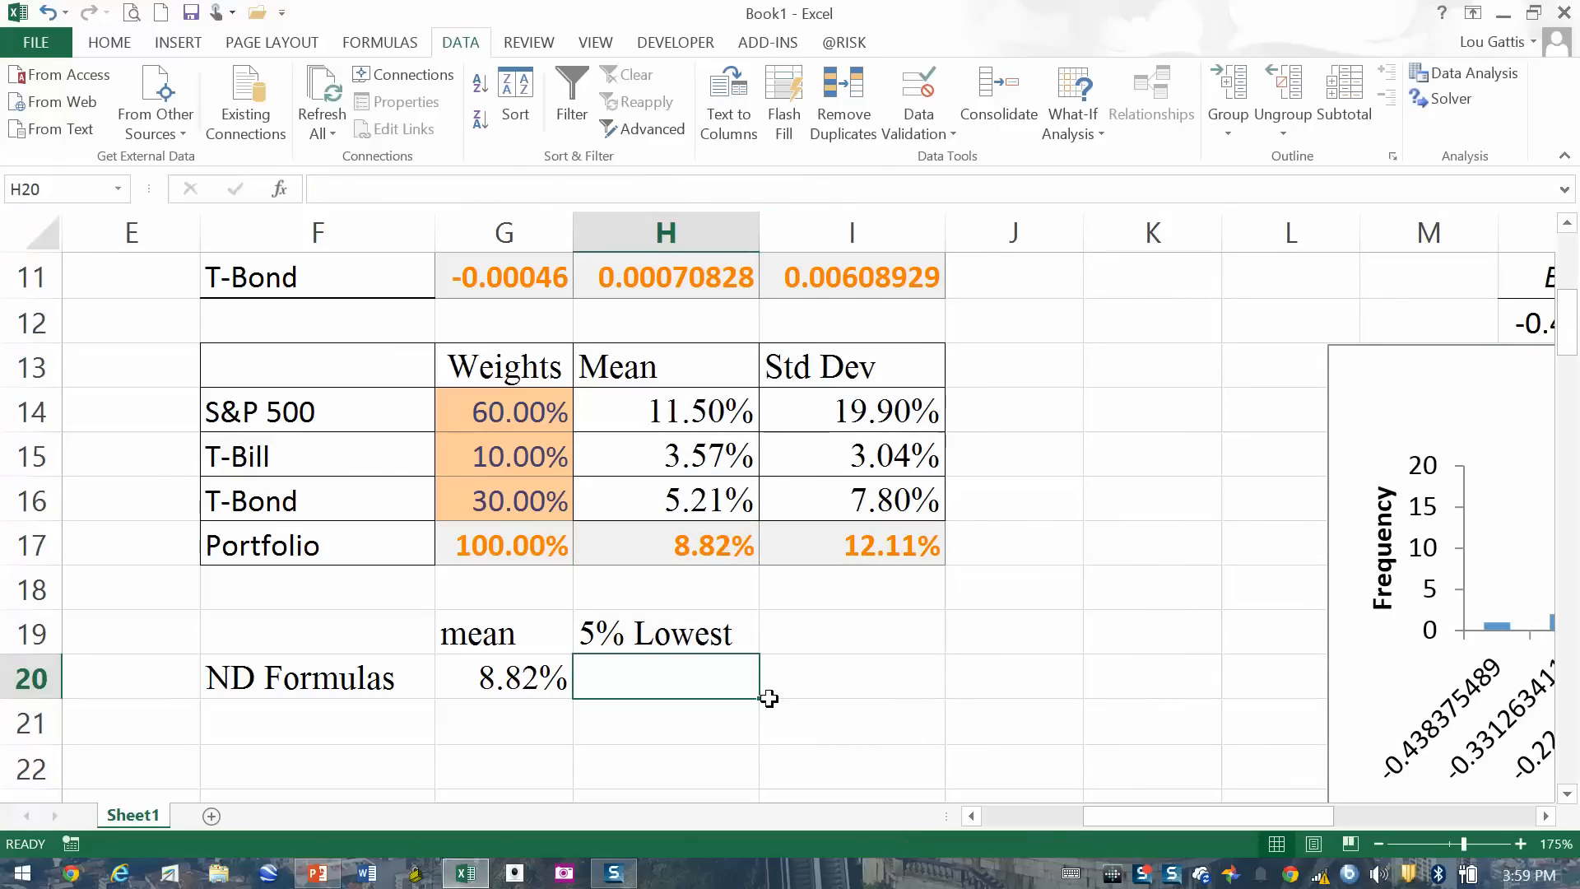
type("=")
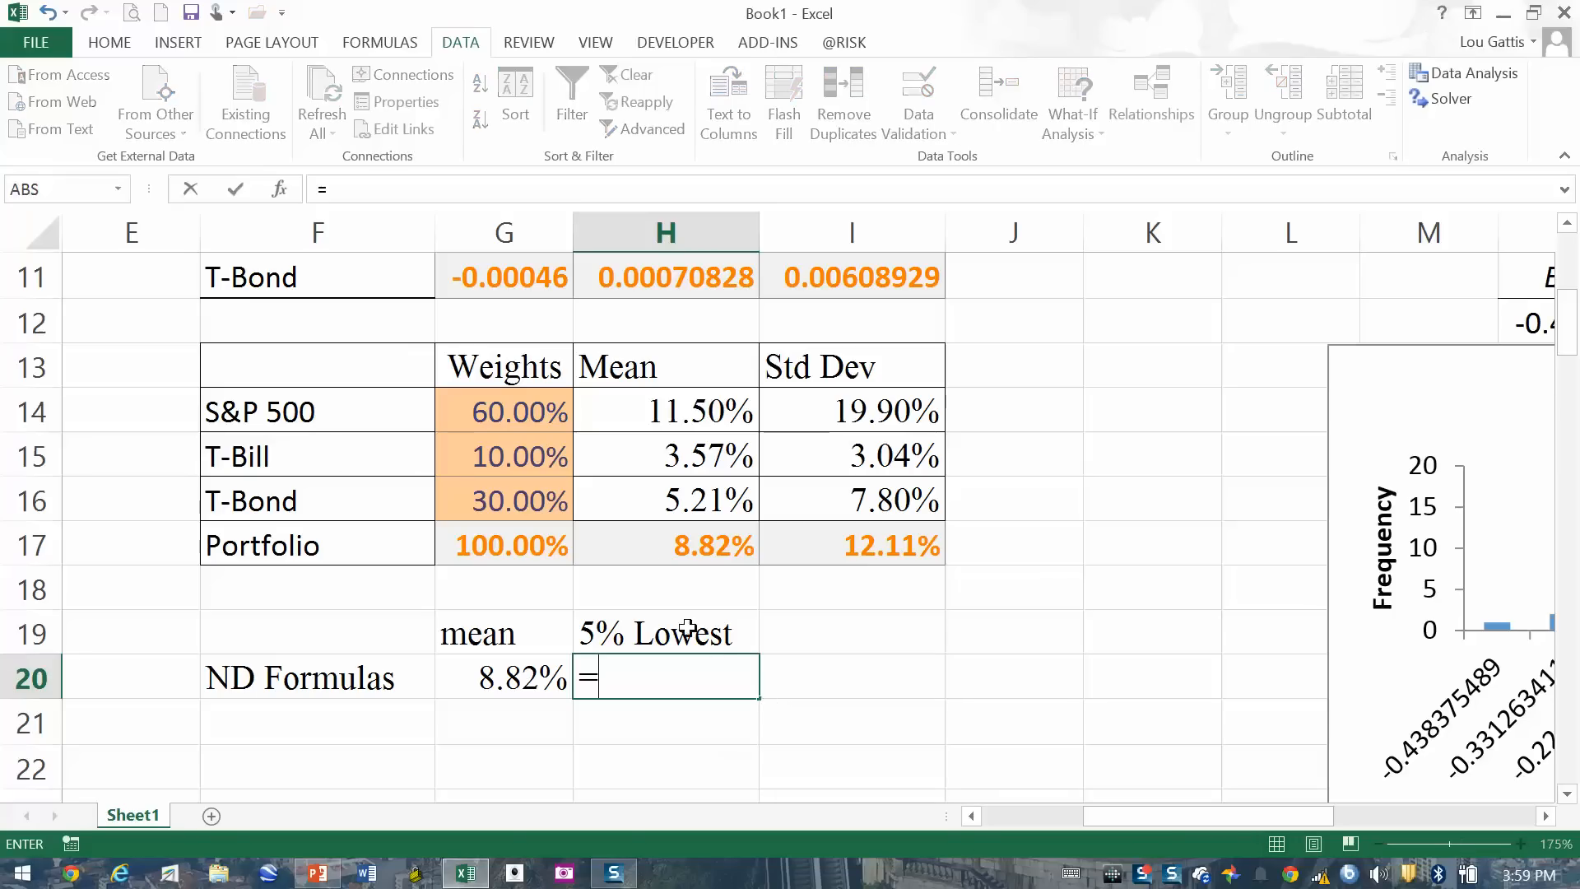
left_click(510, 682)
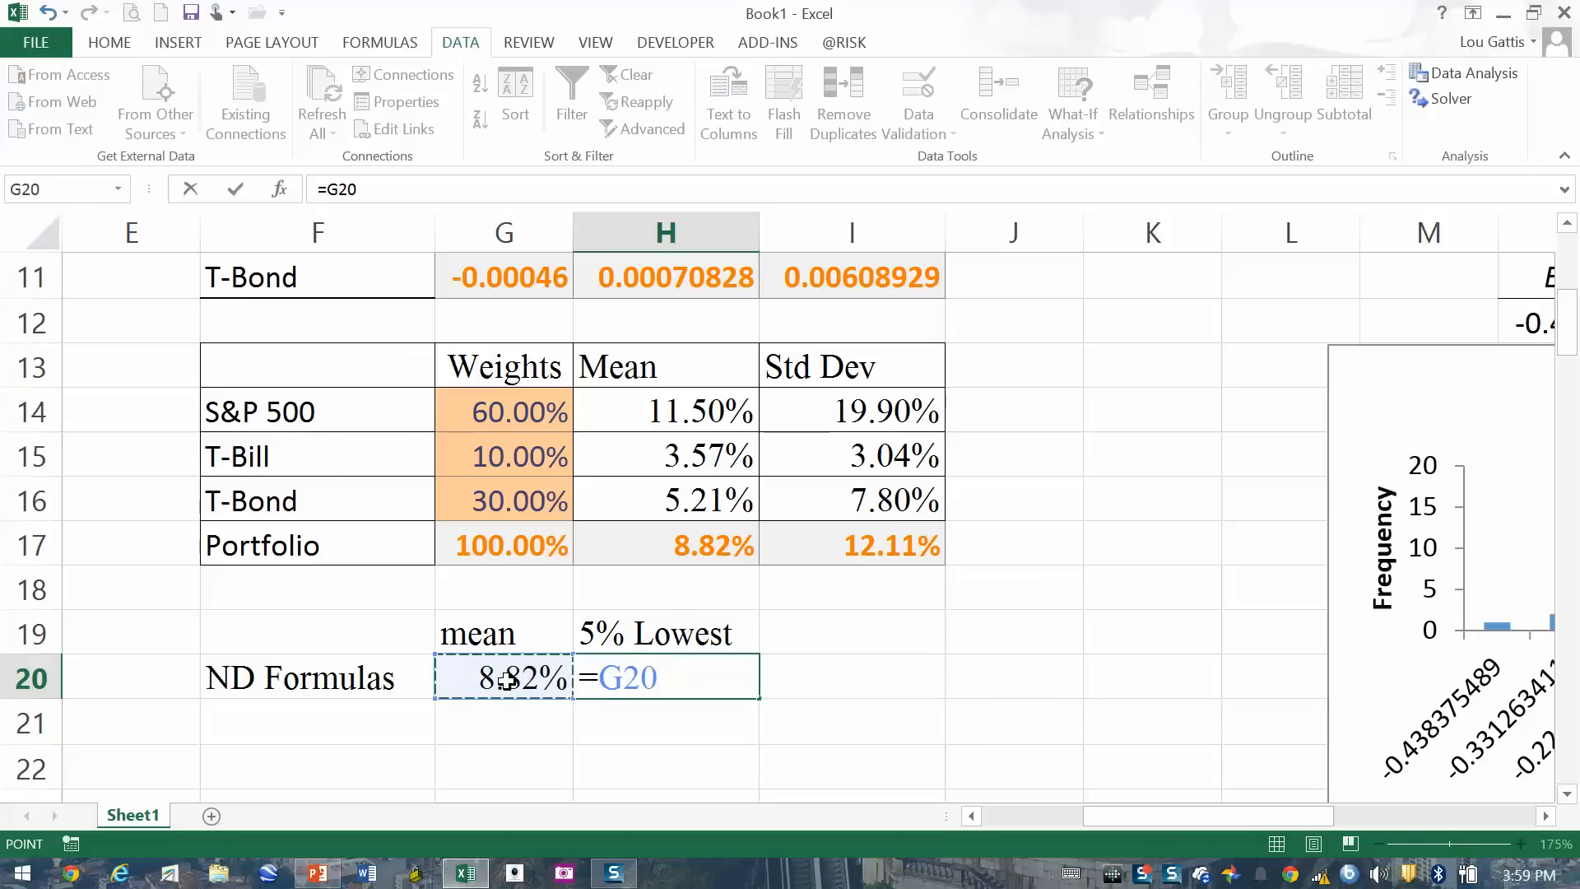
type("-normsinv")
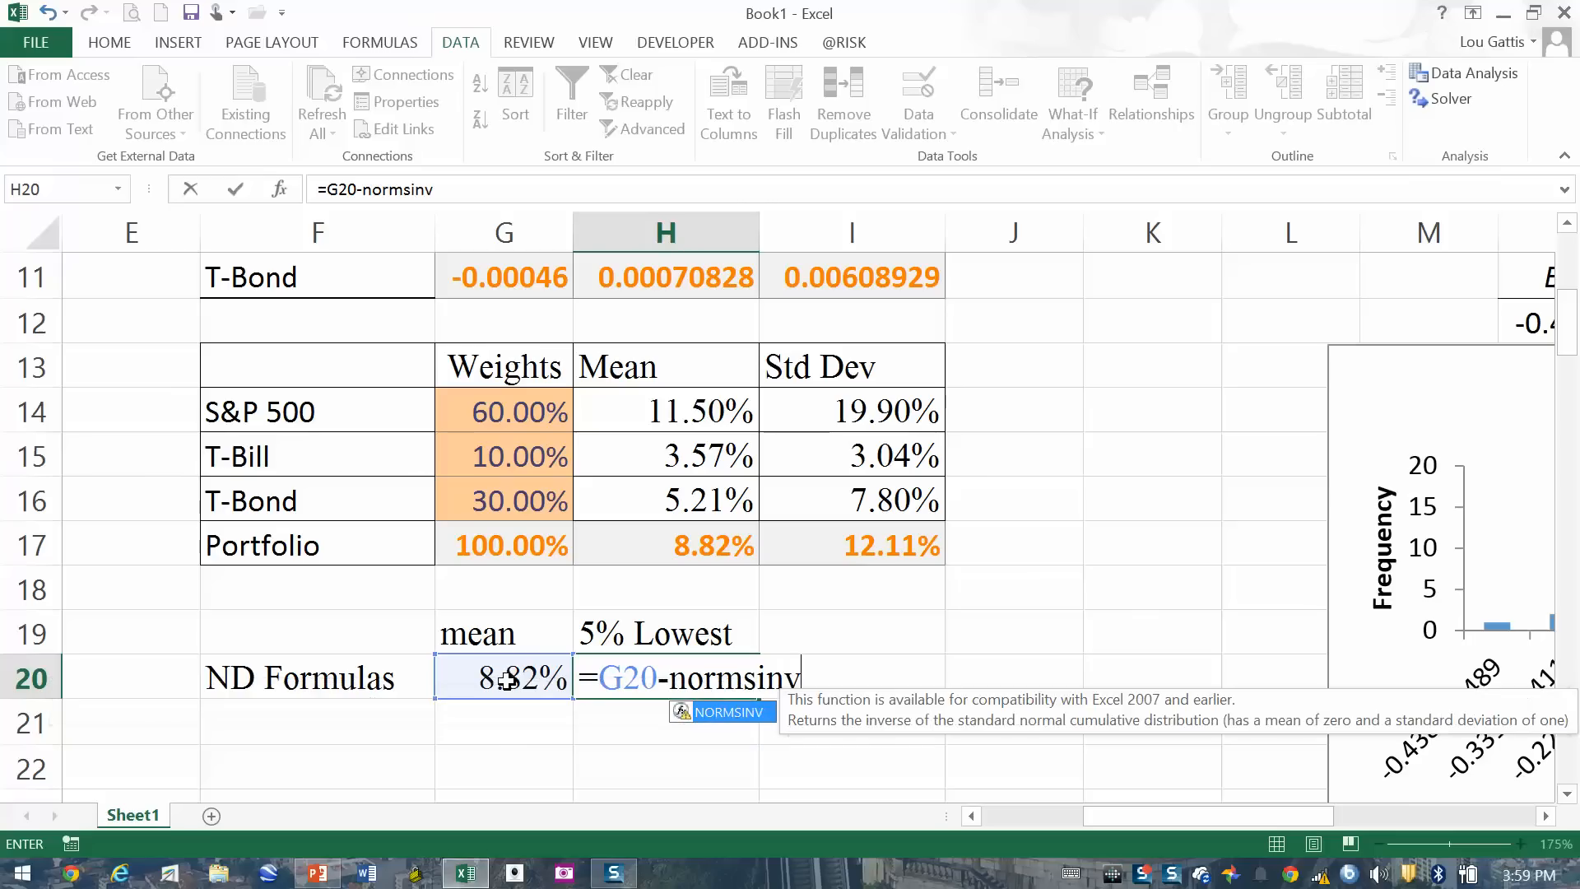
type("(.95)*")
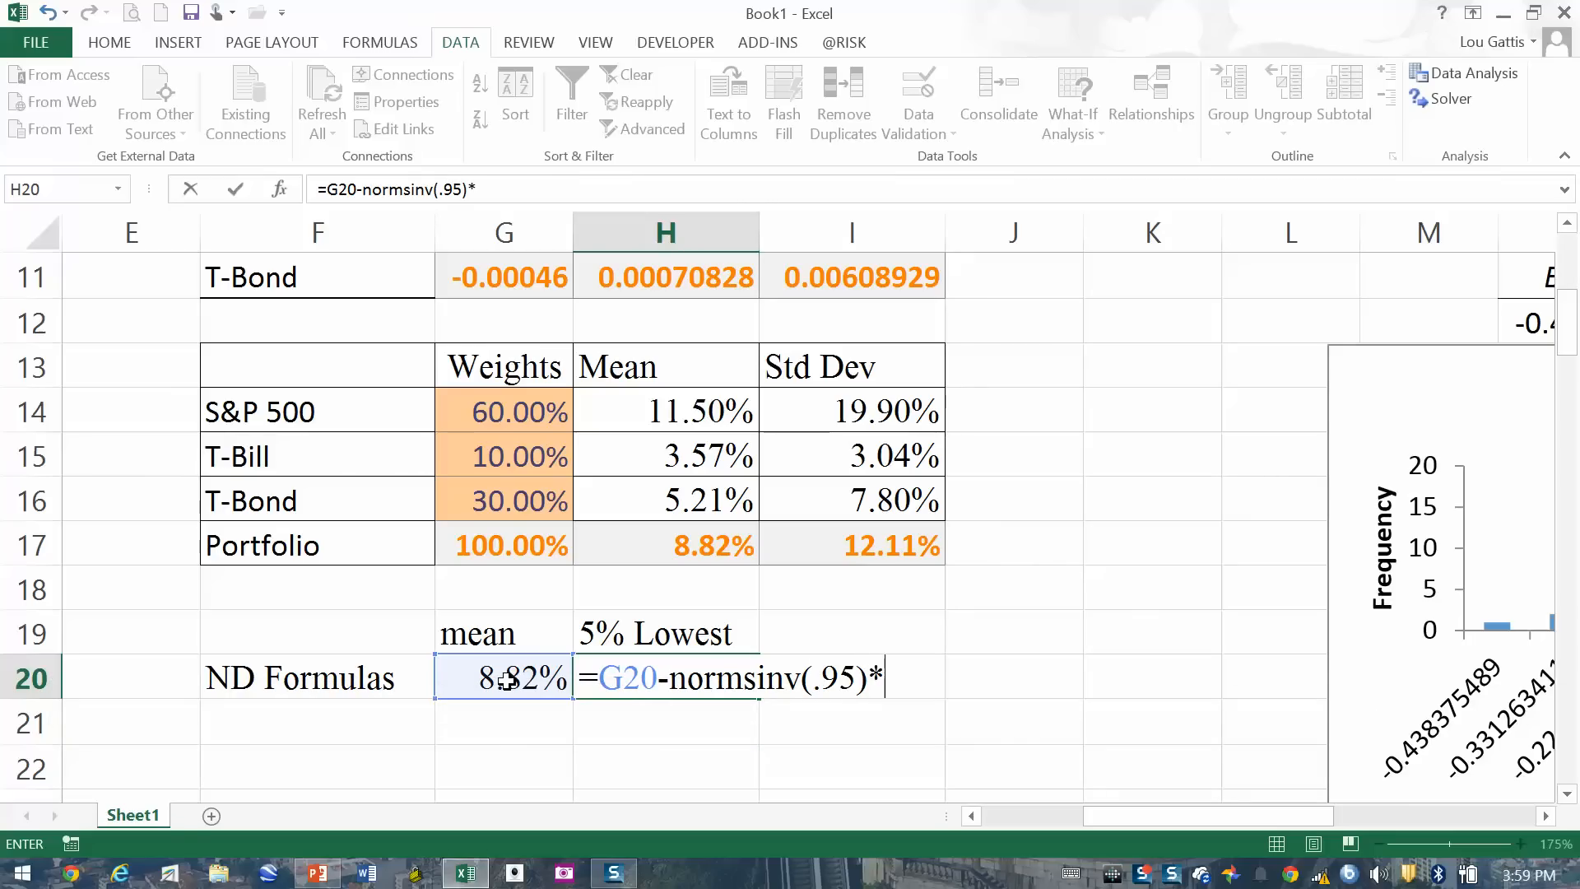
left_click(865, 542)
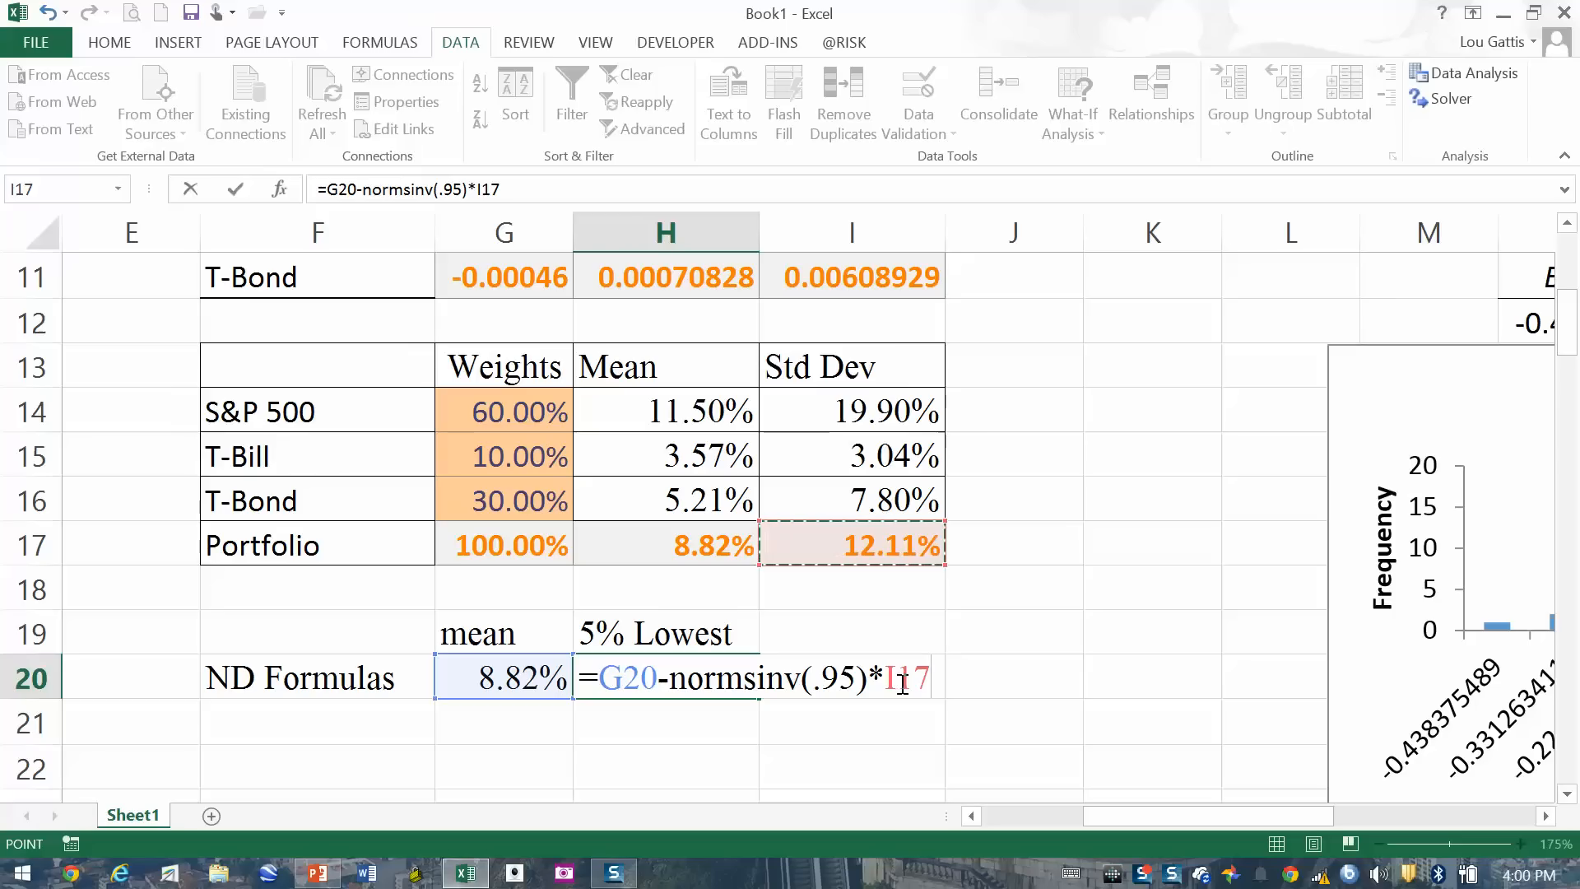
key("Return")
key("Up")
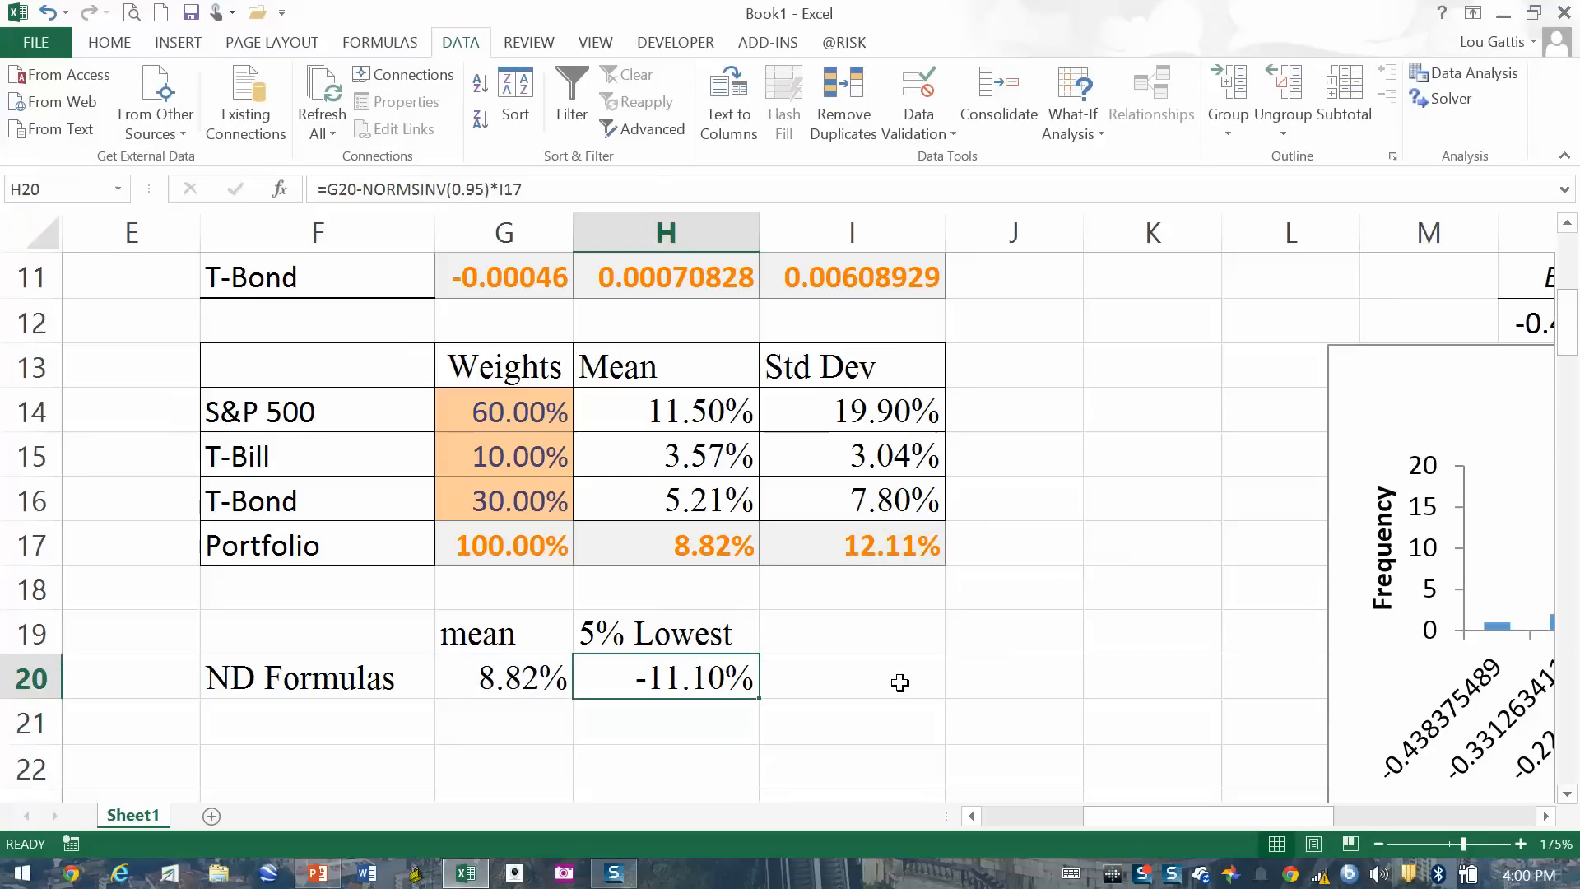
Step: Format the 5% lowest result in H20 as a percentage with two decimal places
left_click(615, 197)
key("Return")
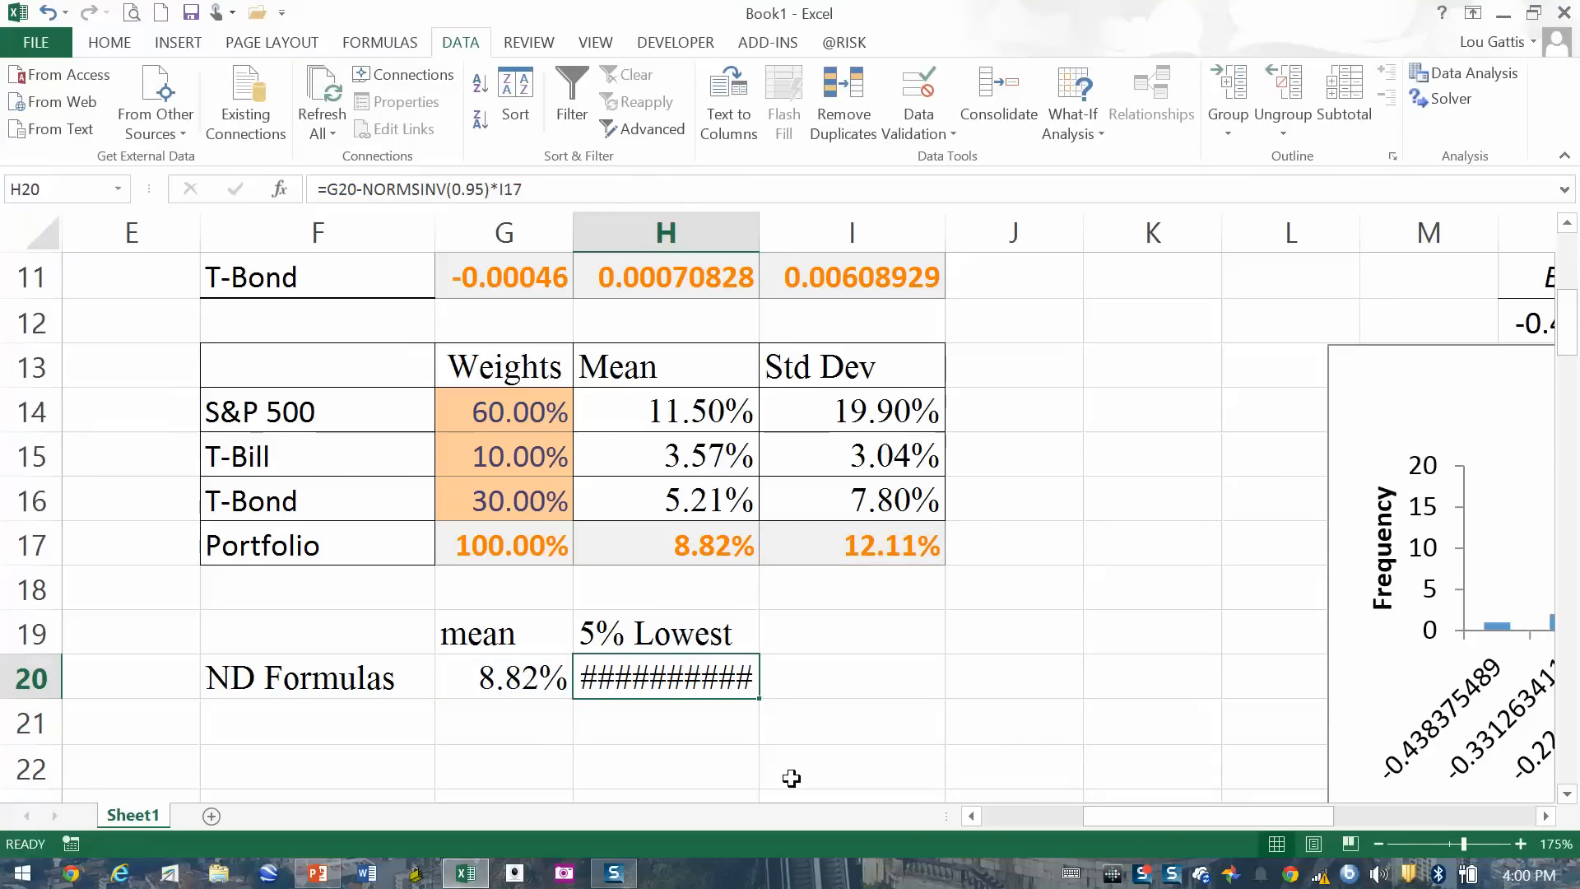
left_click(569, 192)
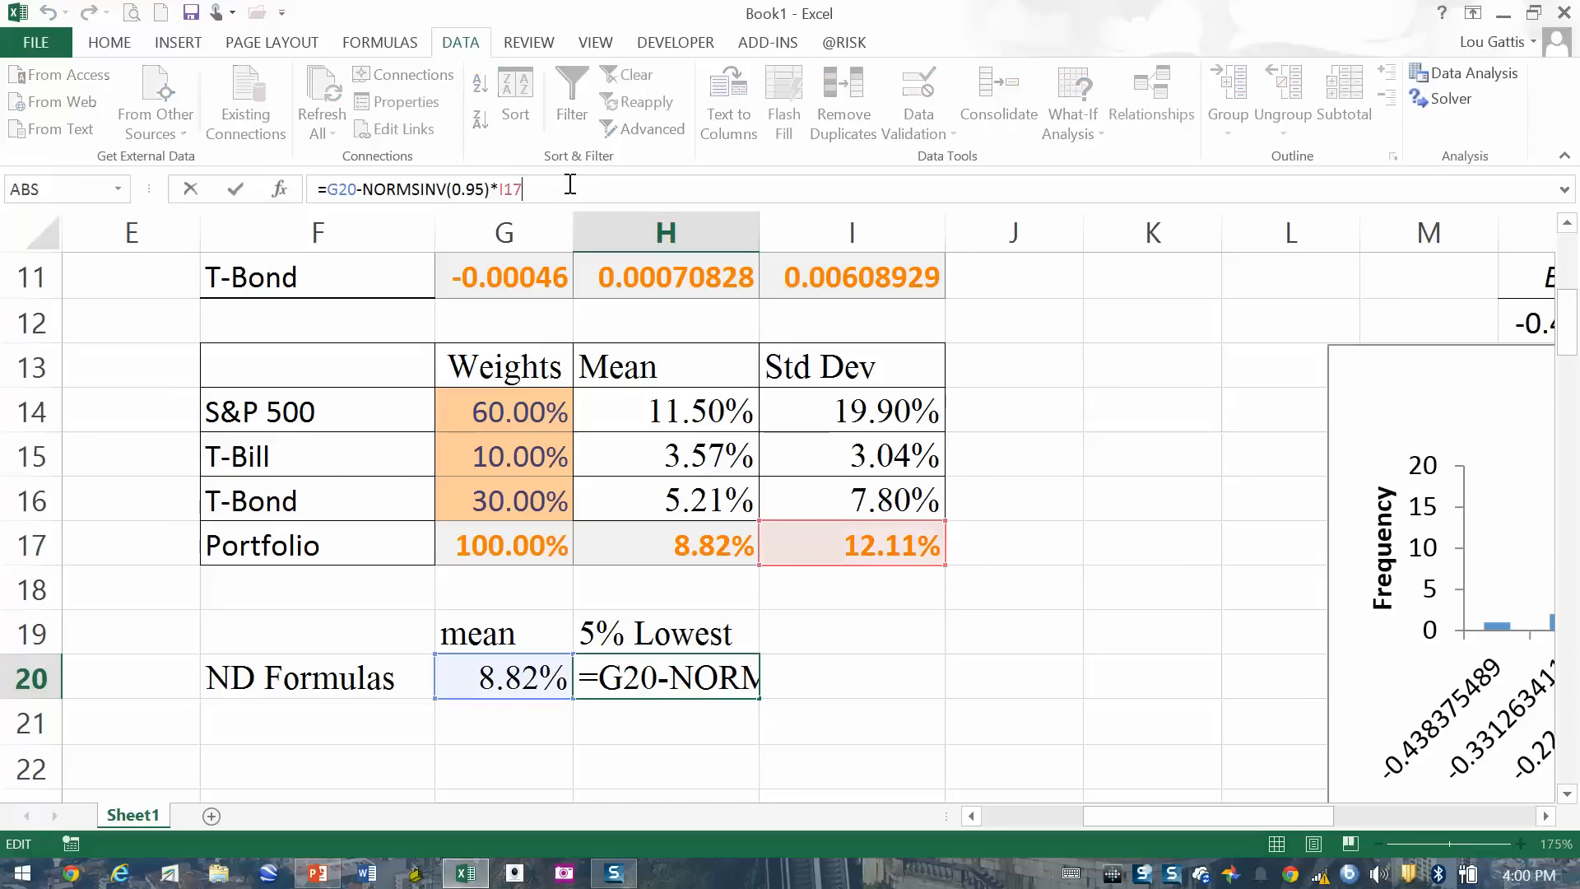
key("Return")
left_click(110, 42)
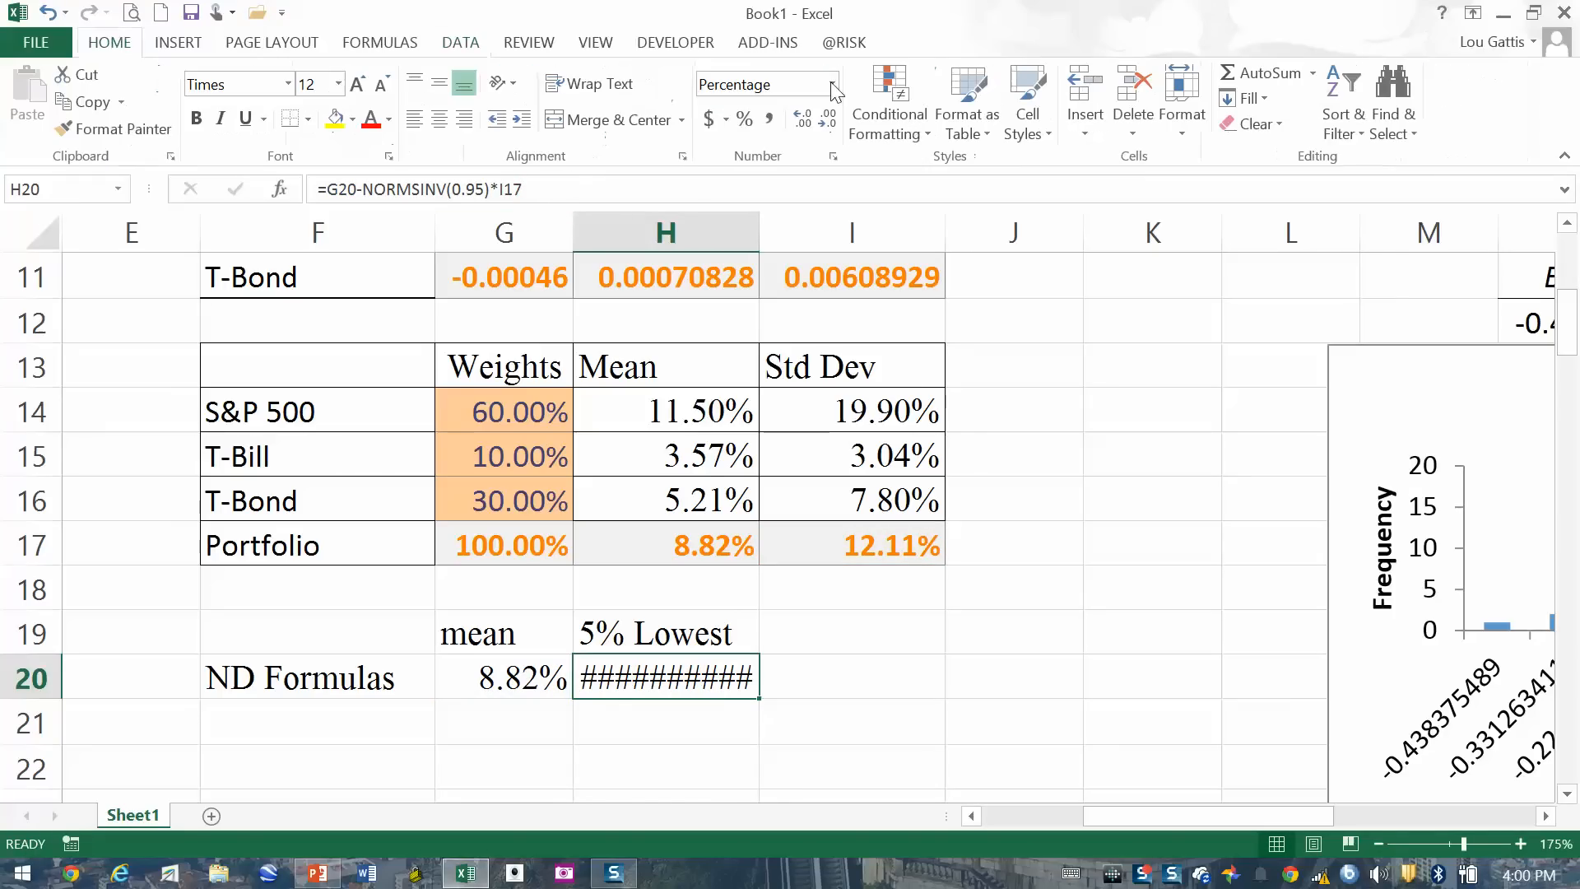
left_click(768, 119)
left_click(745, 119)
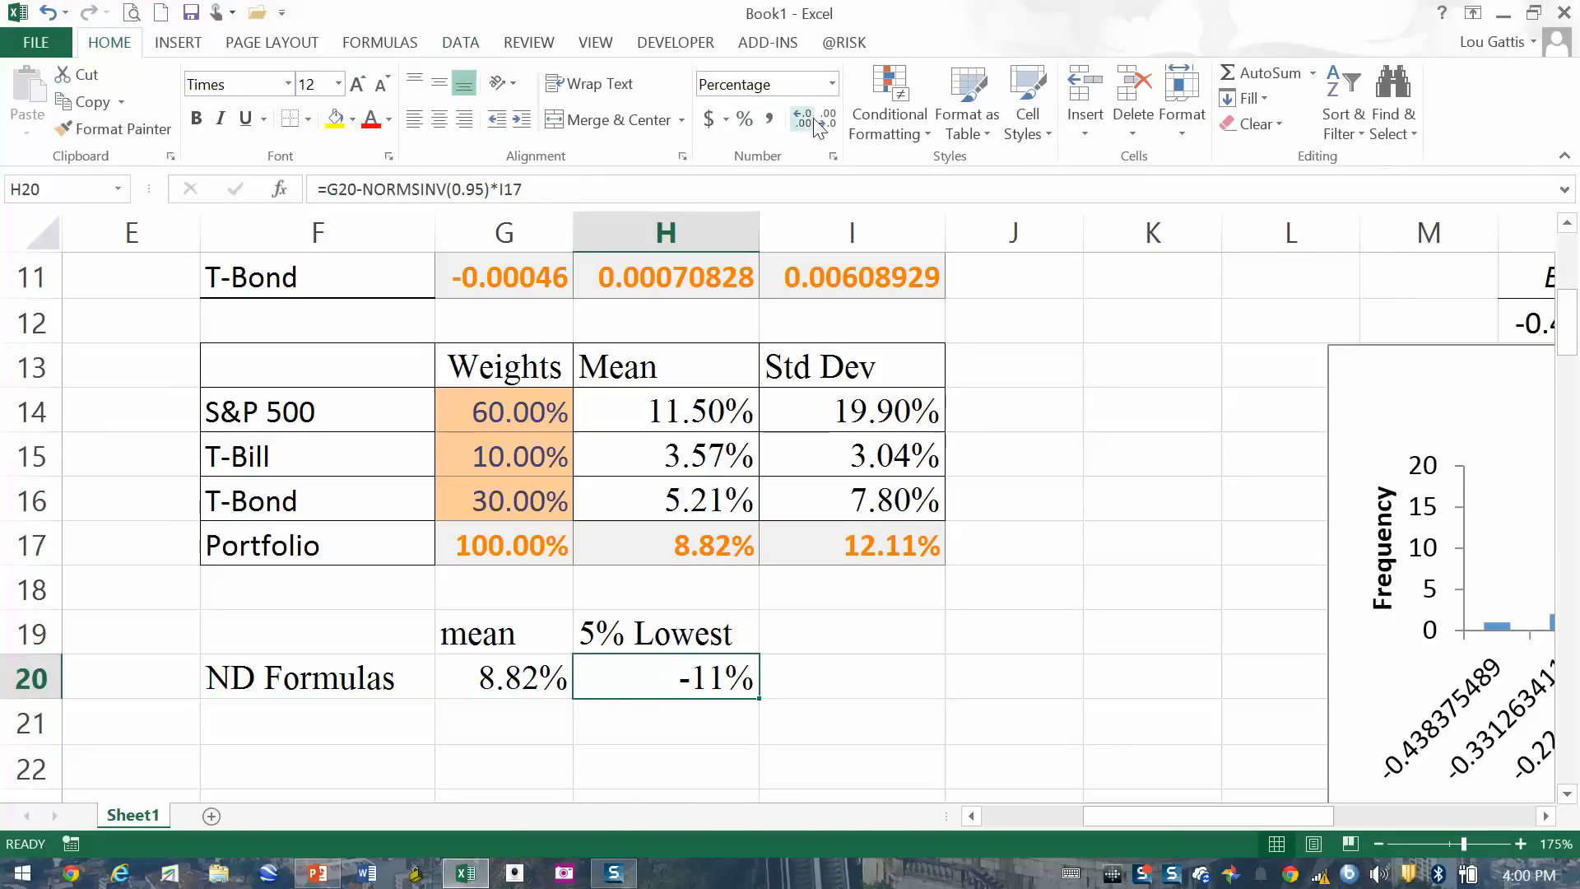
left_click(801, 121)
left_click(803, 123)
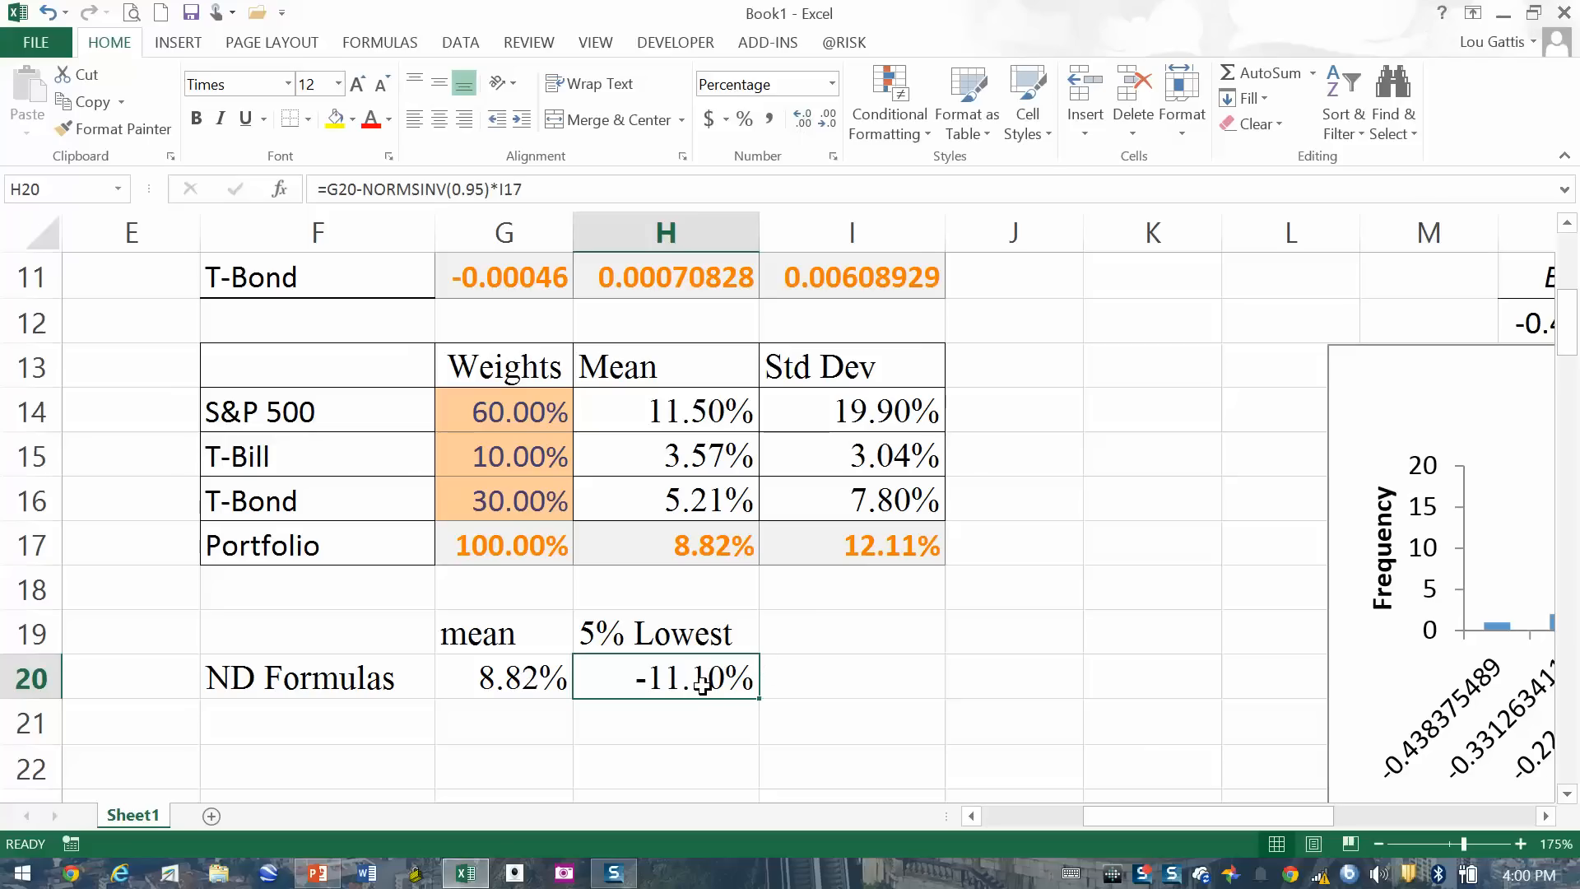
Step: Examine the NORMSINV(0.95) part of the formula in H20 and leave the formula as it is
left_click_drag(487, 189, 367, 196)
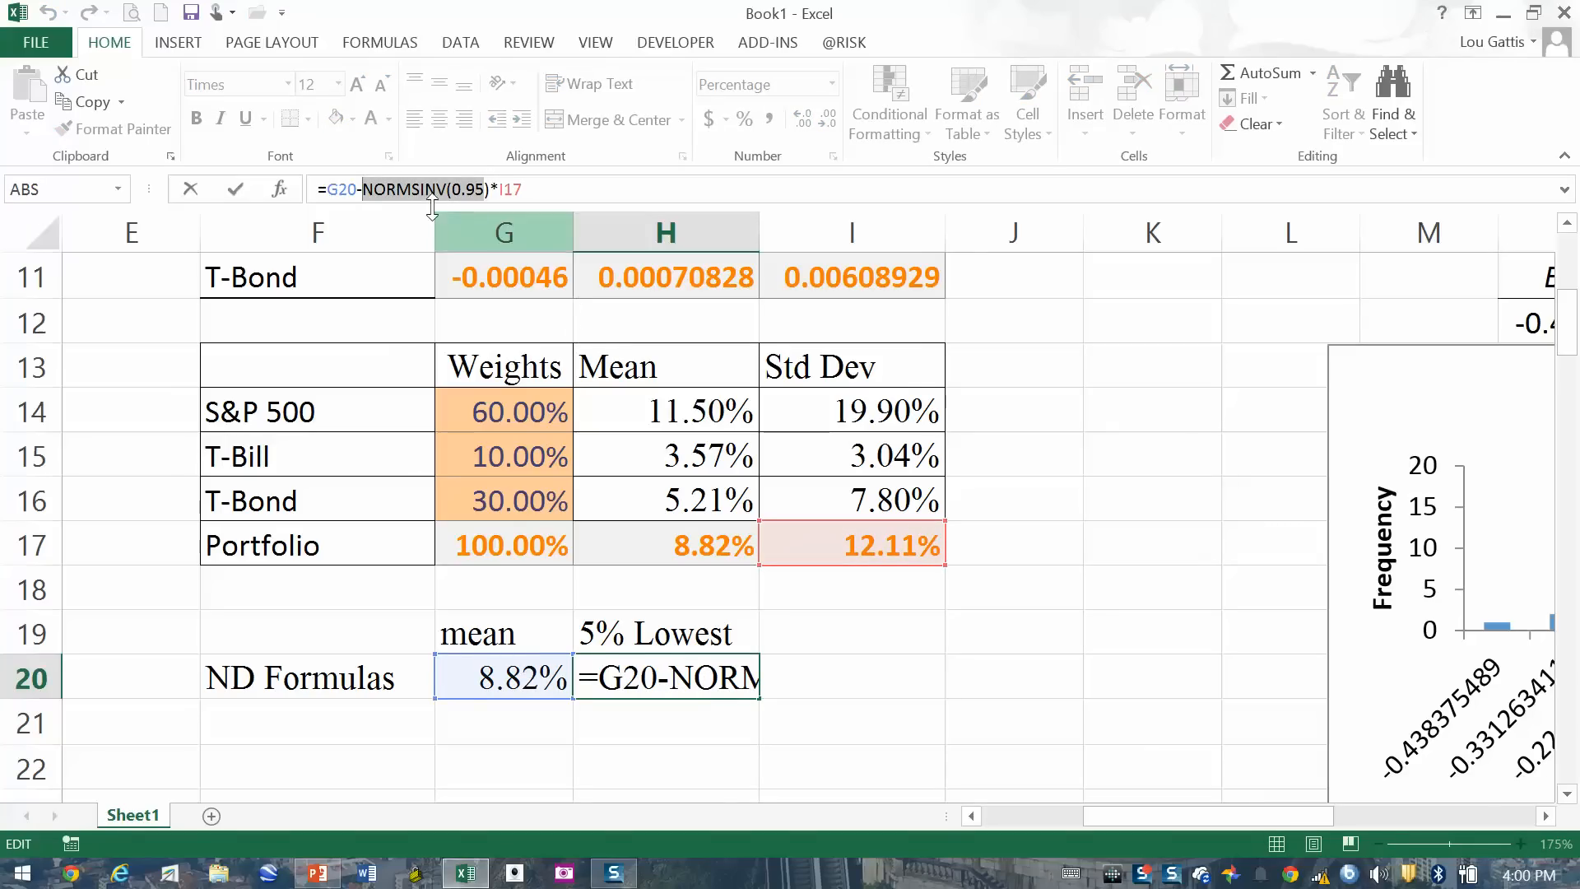
left_click(364, 189)
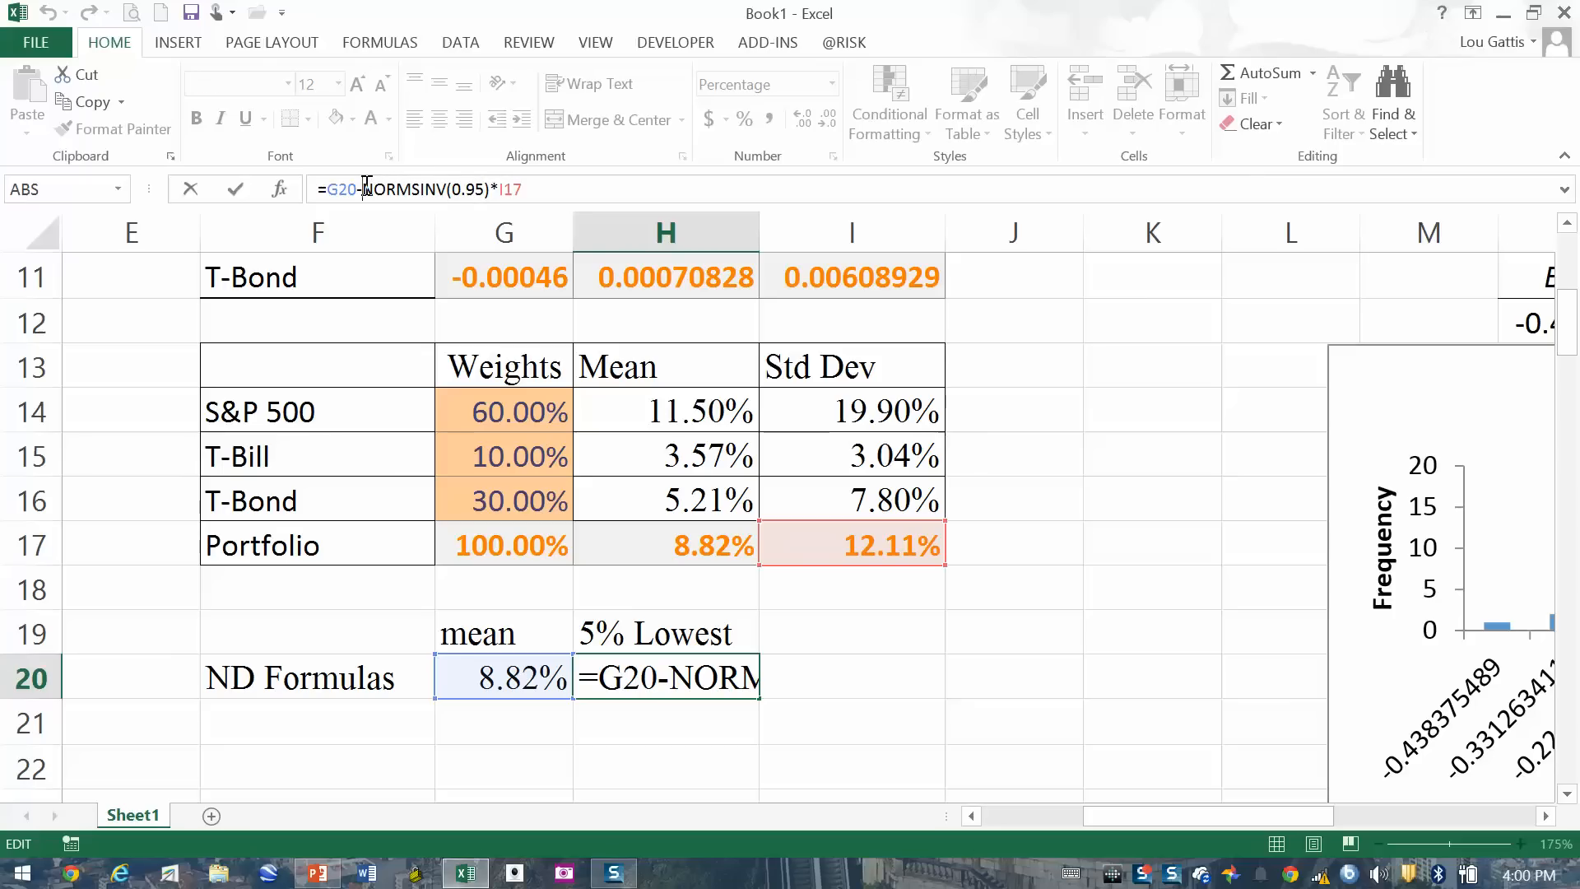
left_click_drag(367, 189, 491, 189)
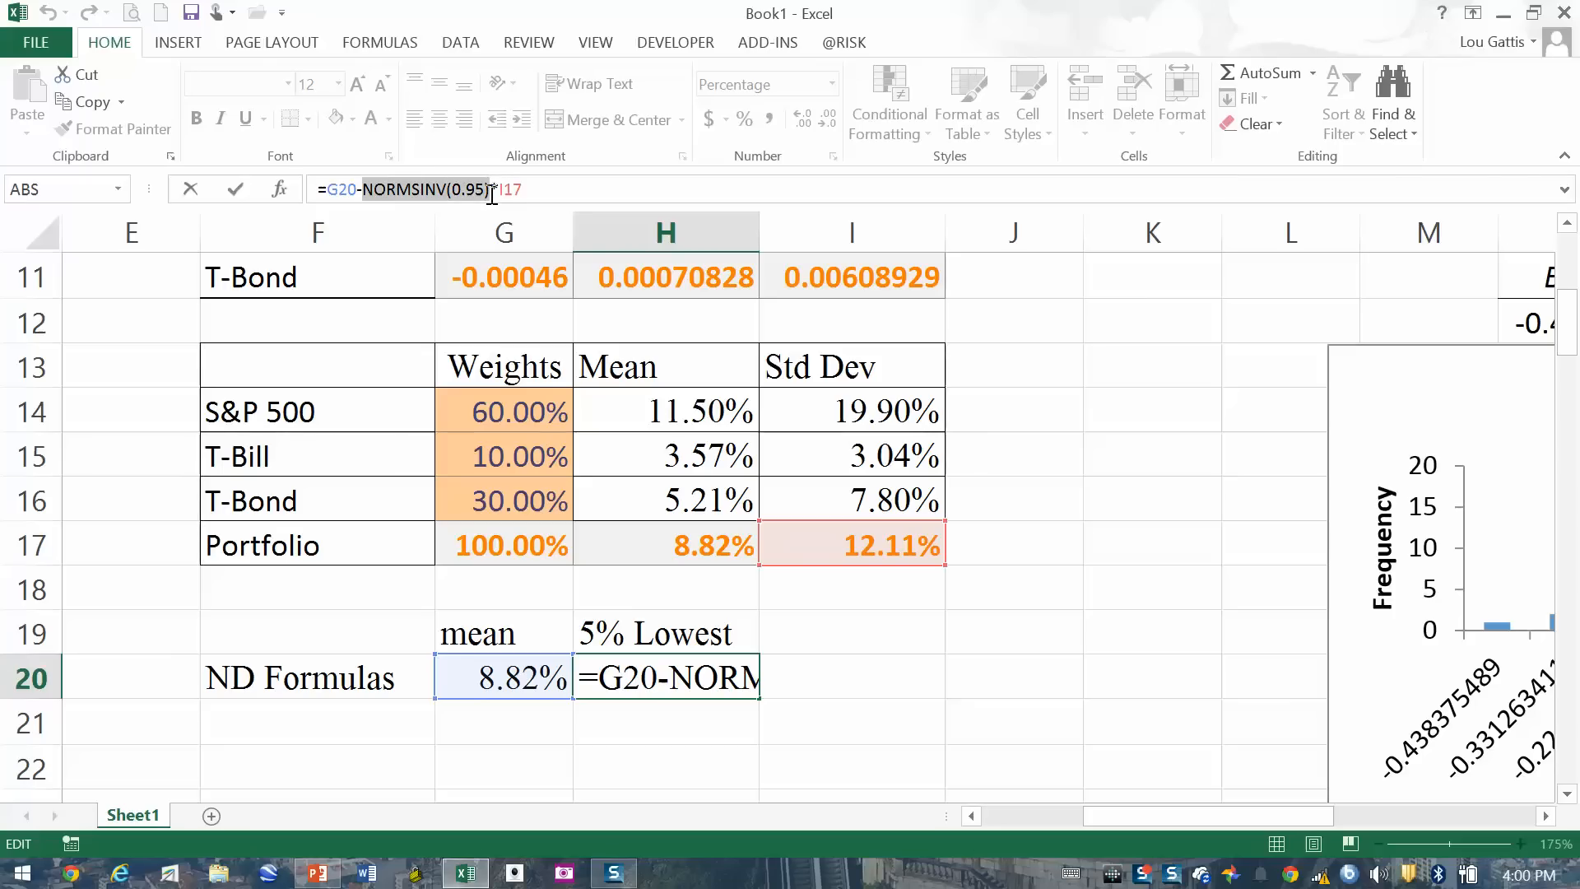
left_click(460, 191)
left_click_drag(491, 190, 380, 189)
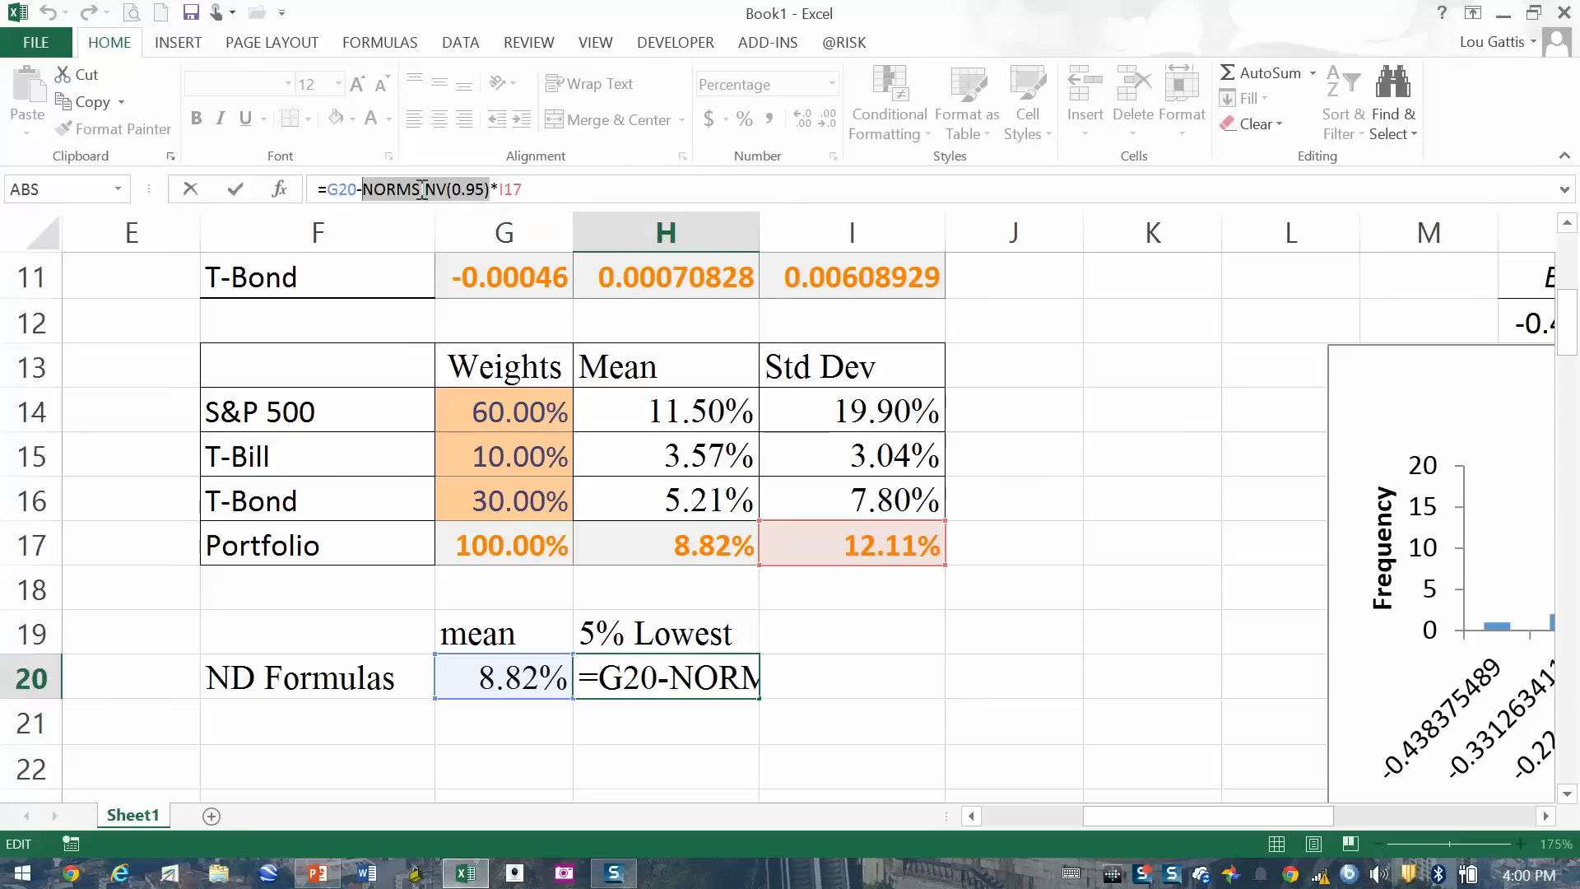
left_click(490, 191)
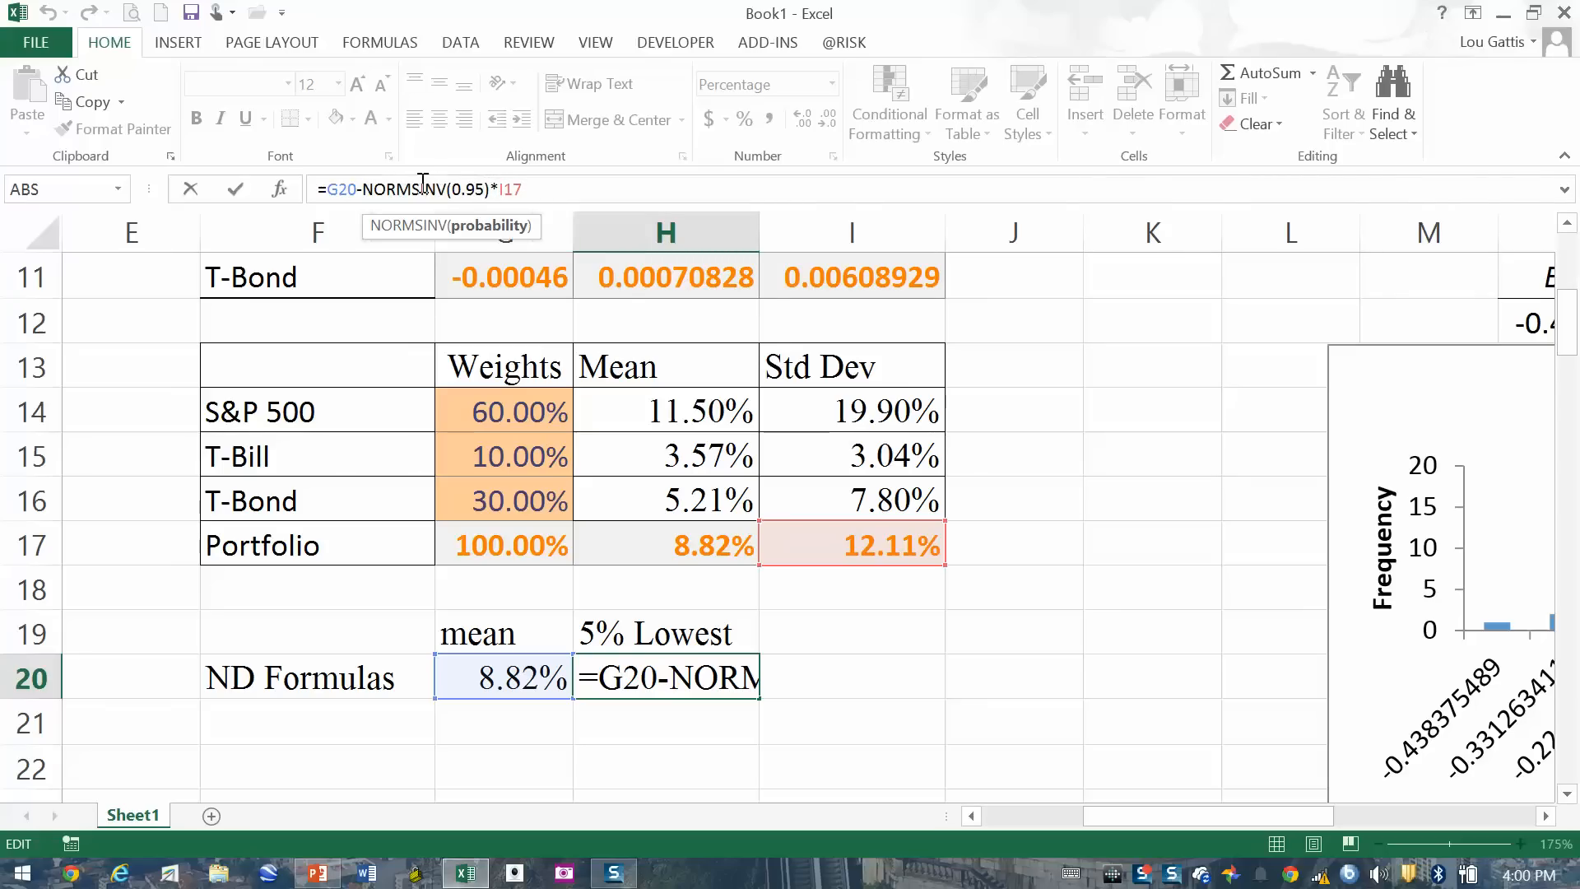
key("Escape")
left_click_drag(363, 189, 492, 185)
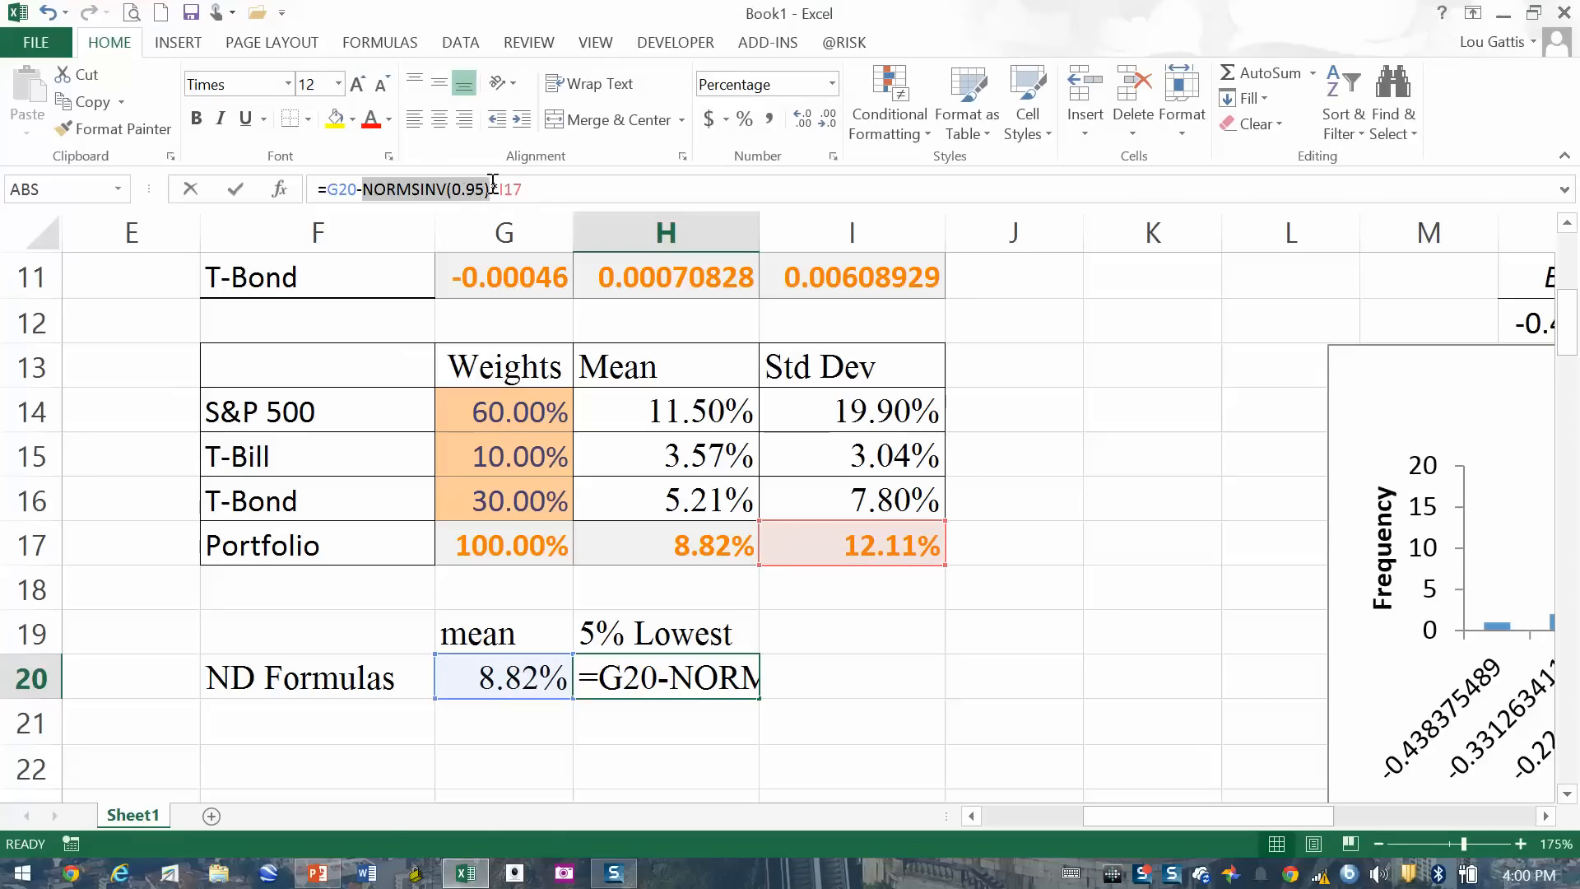
key("Escape")
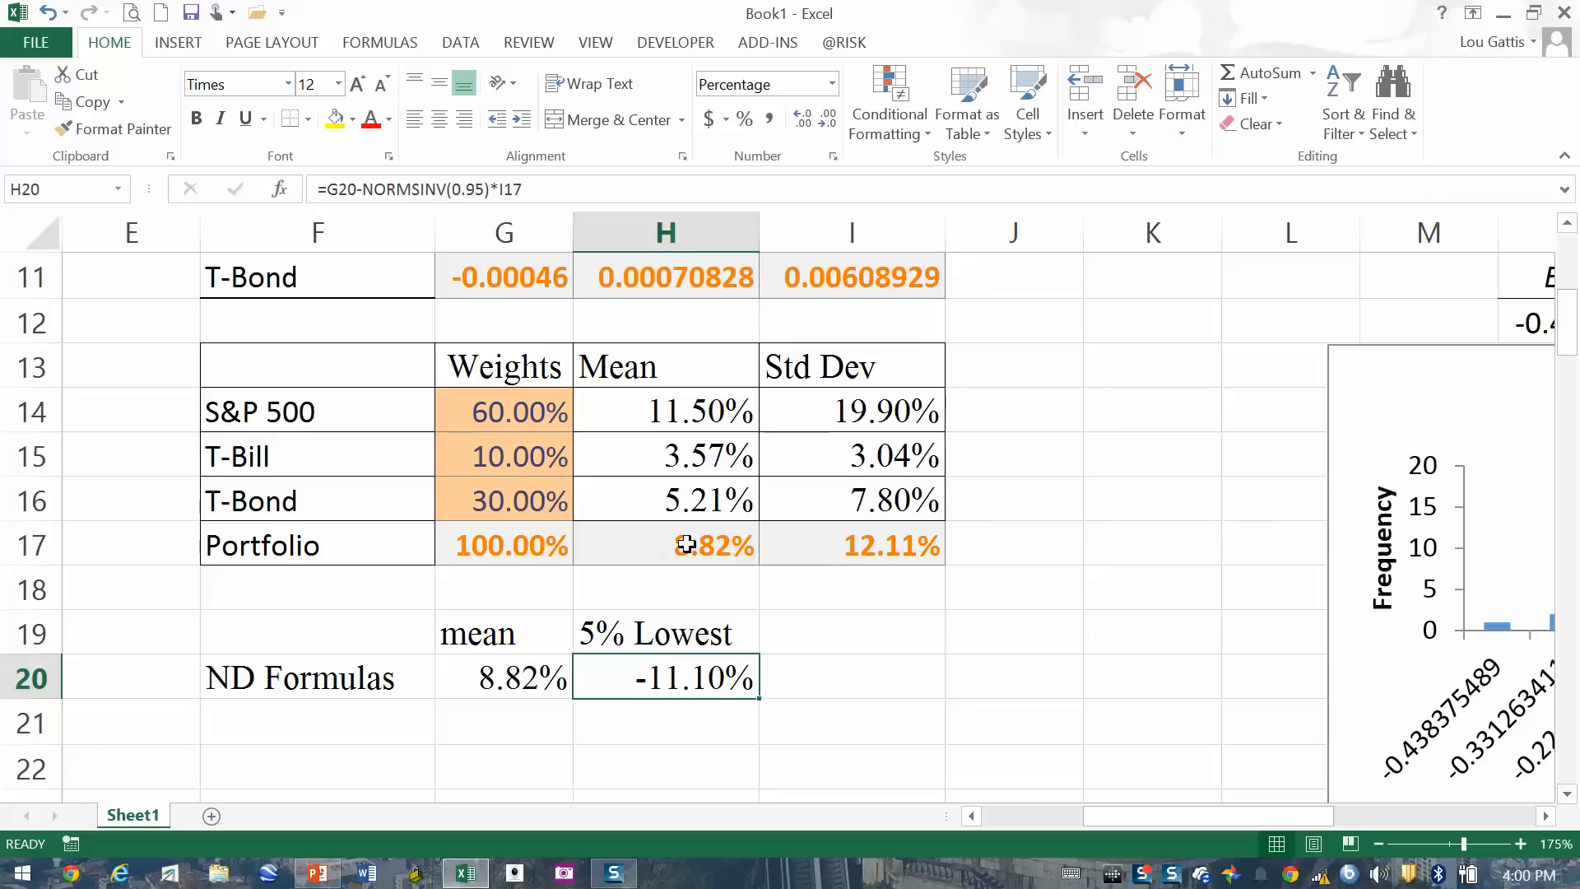
Step: Examine the distribution of S&P 500 returns in the histogram chart and return to the portfolio table
left_click(1070, 679)
key("Right")
key("Right")
key("Right")
key("Right")
key("Right")
key("Right")
key("Right")
key("Right")
key("Right")
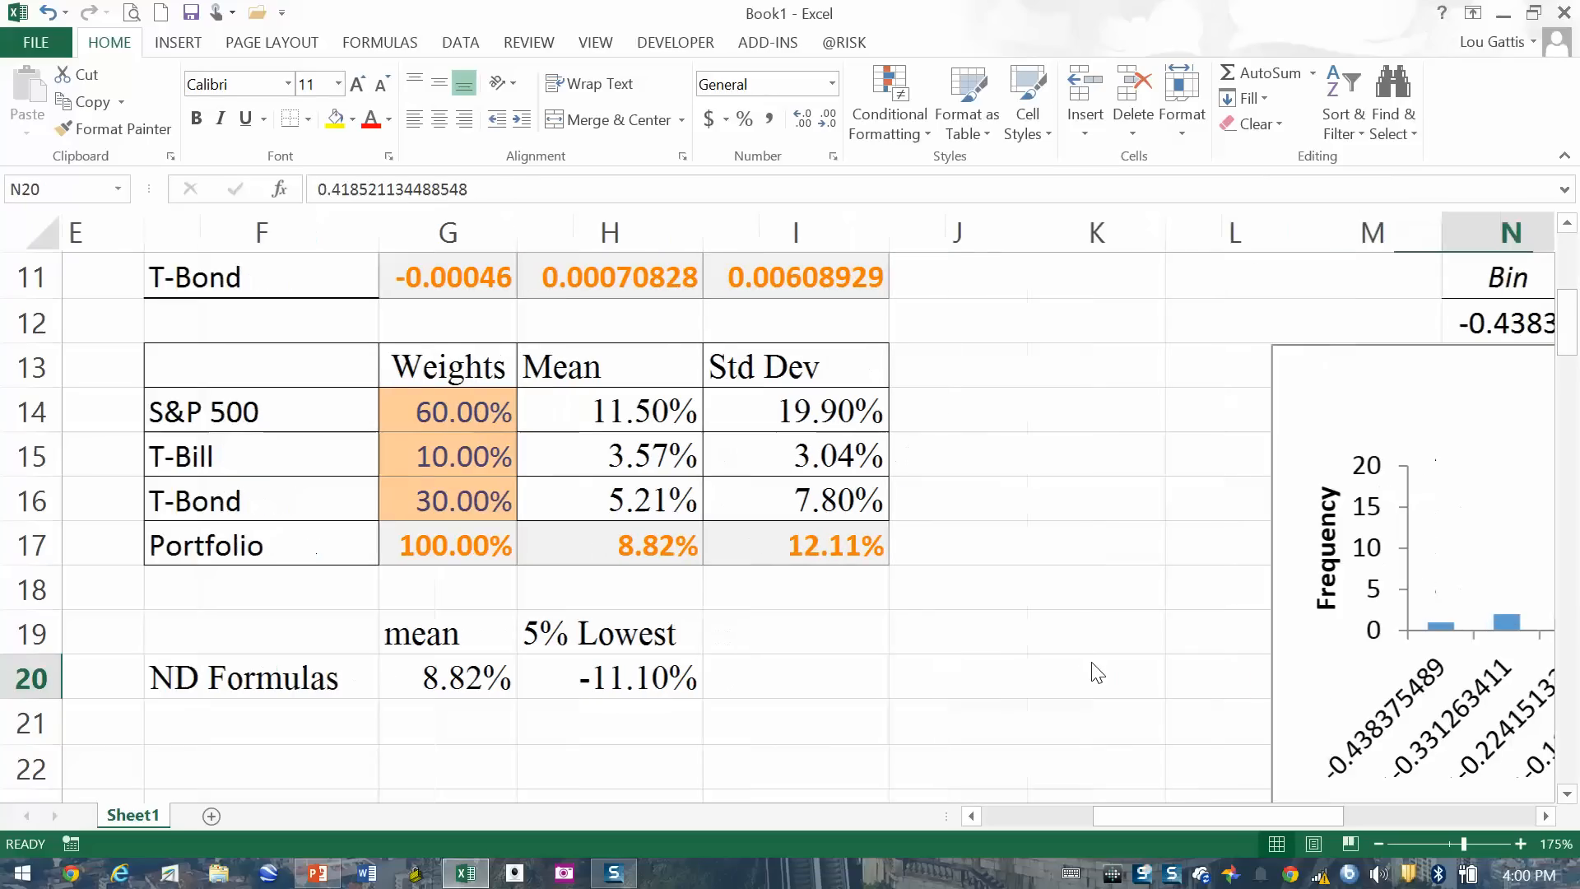
key("Right")
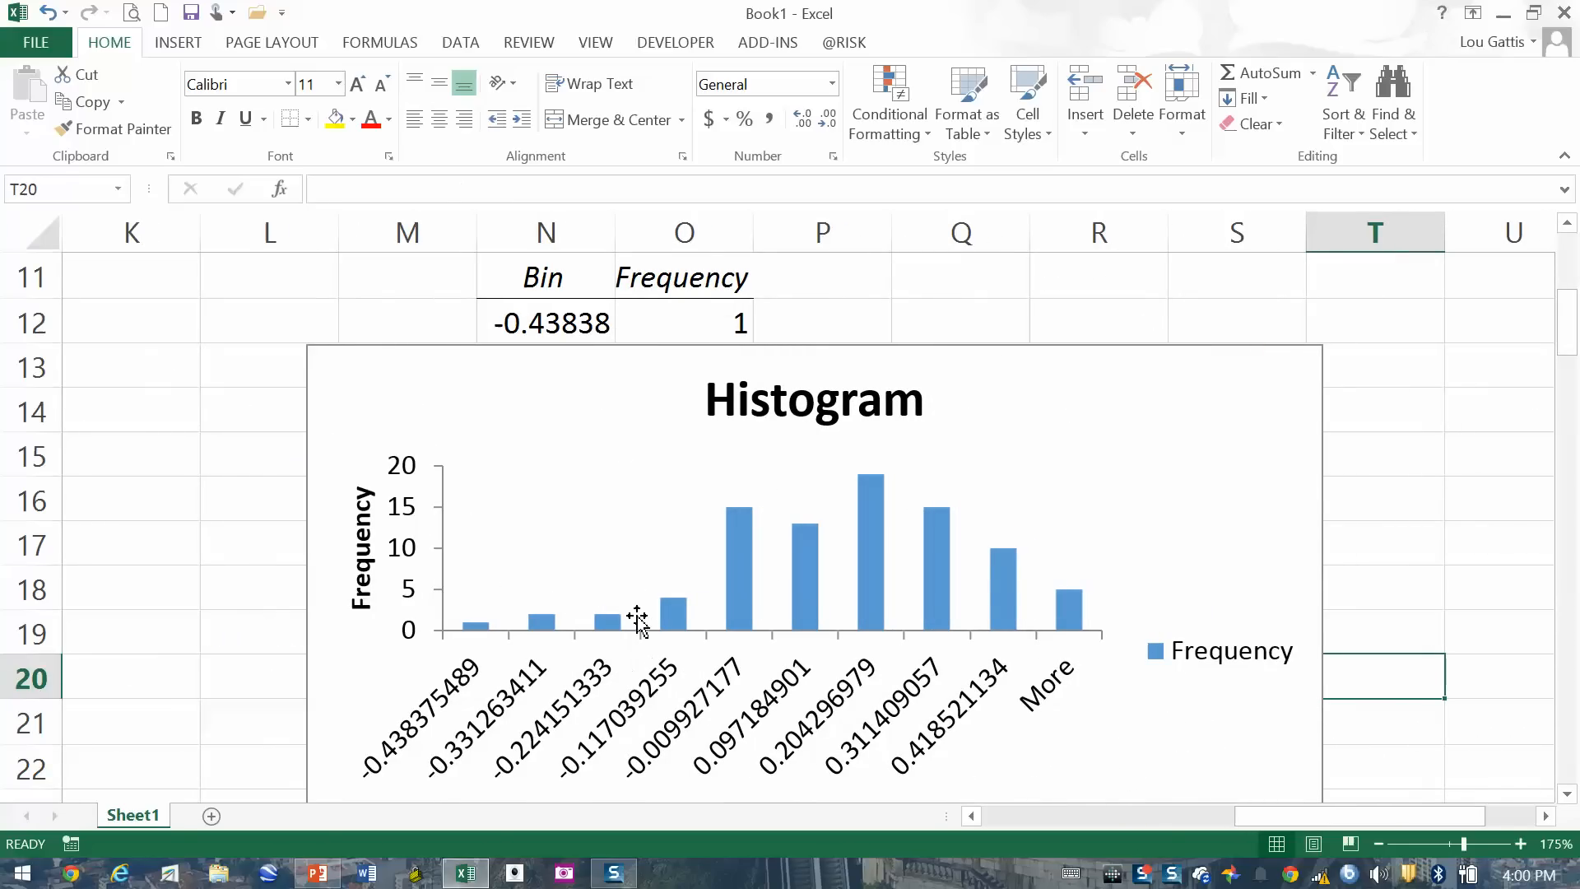
left_click(224, 539)
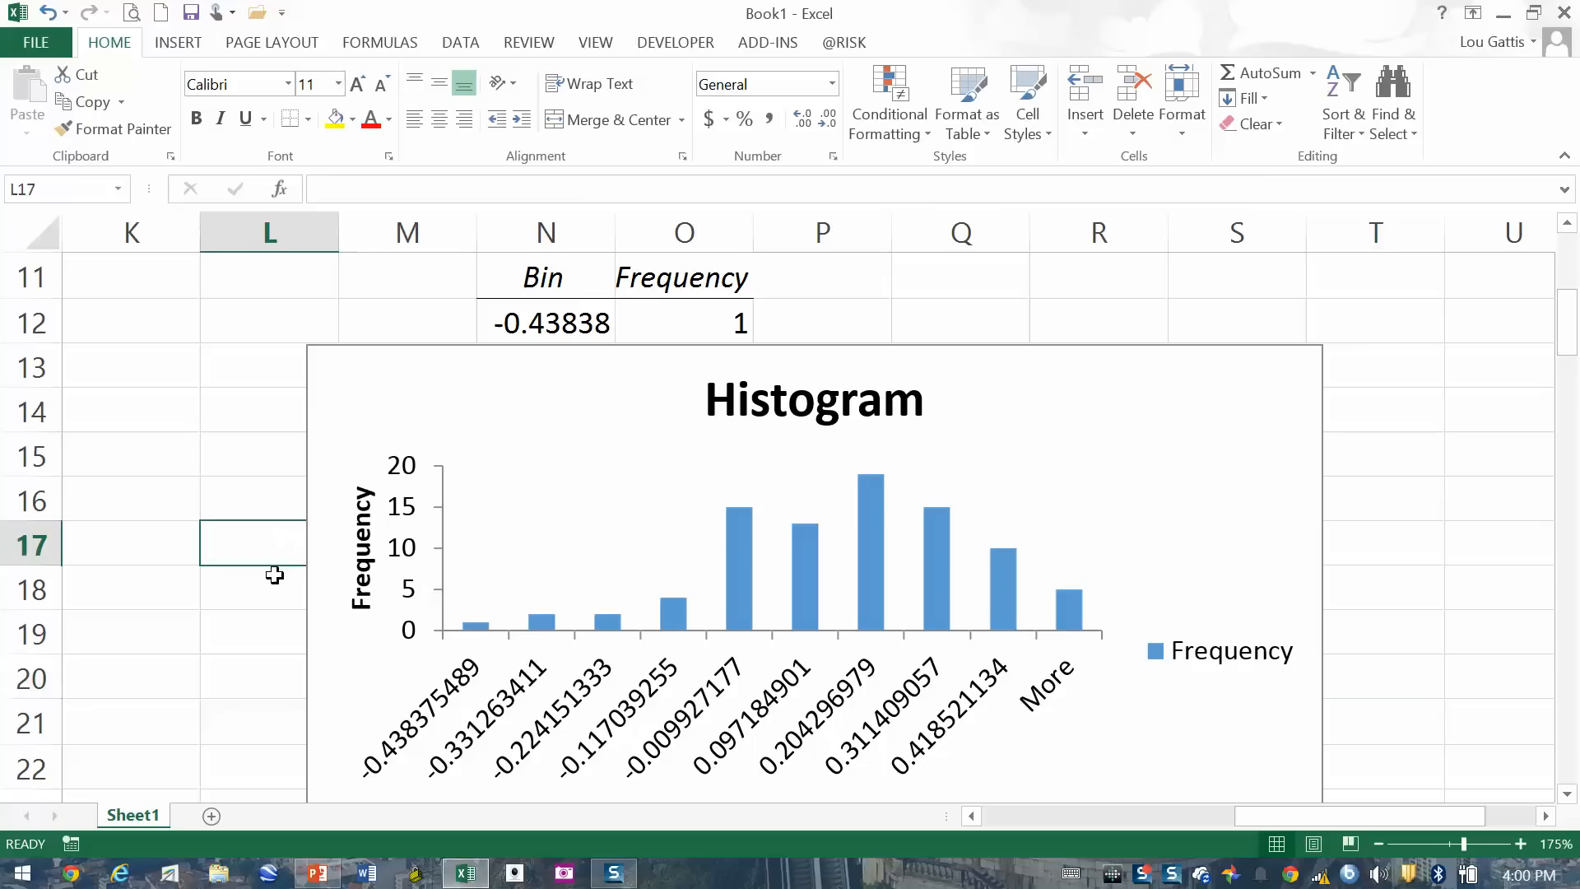
key("Left")
key("Left")
key("Left")
key("Left")
key("Left")
key("Left")
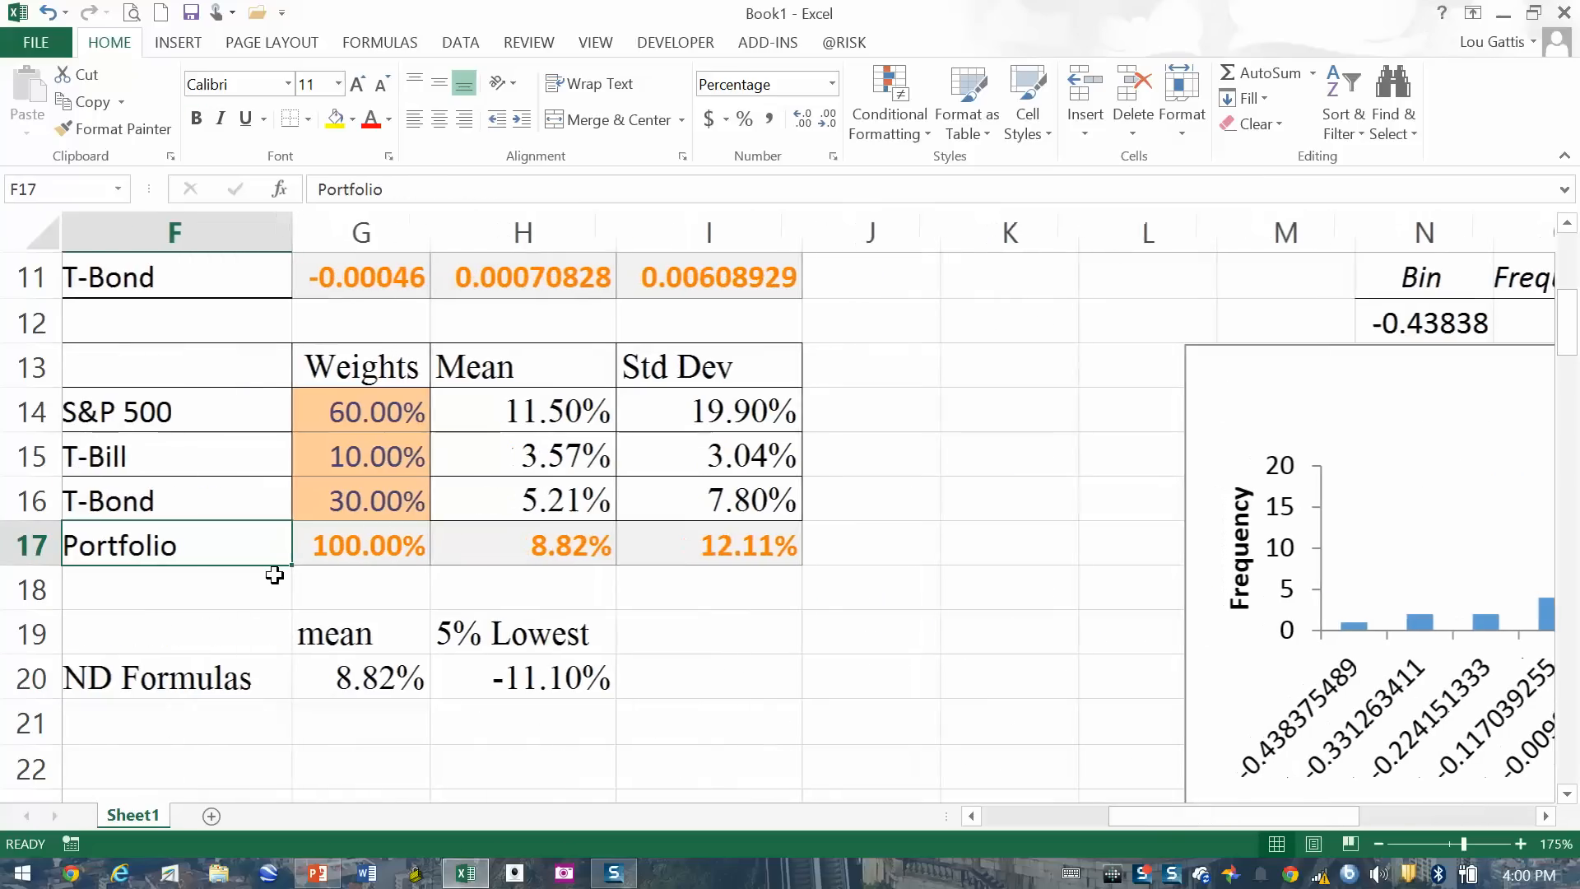
key("Right")
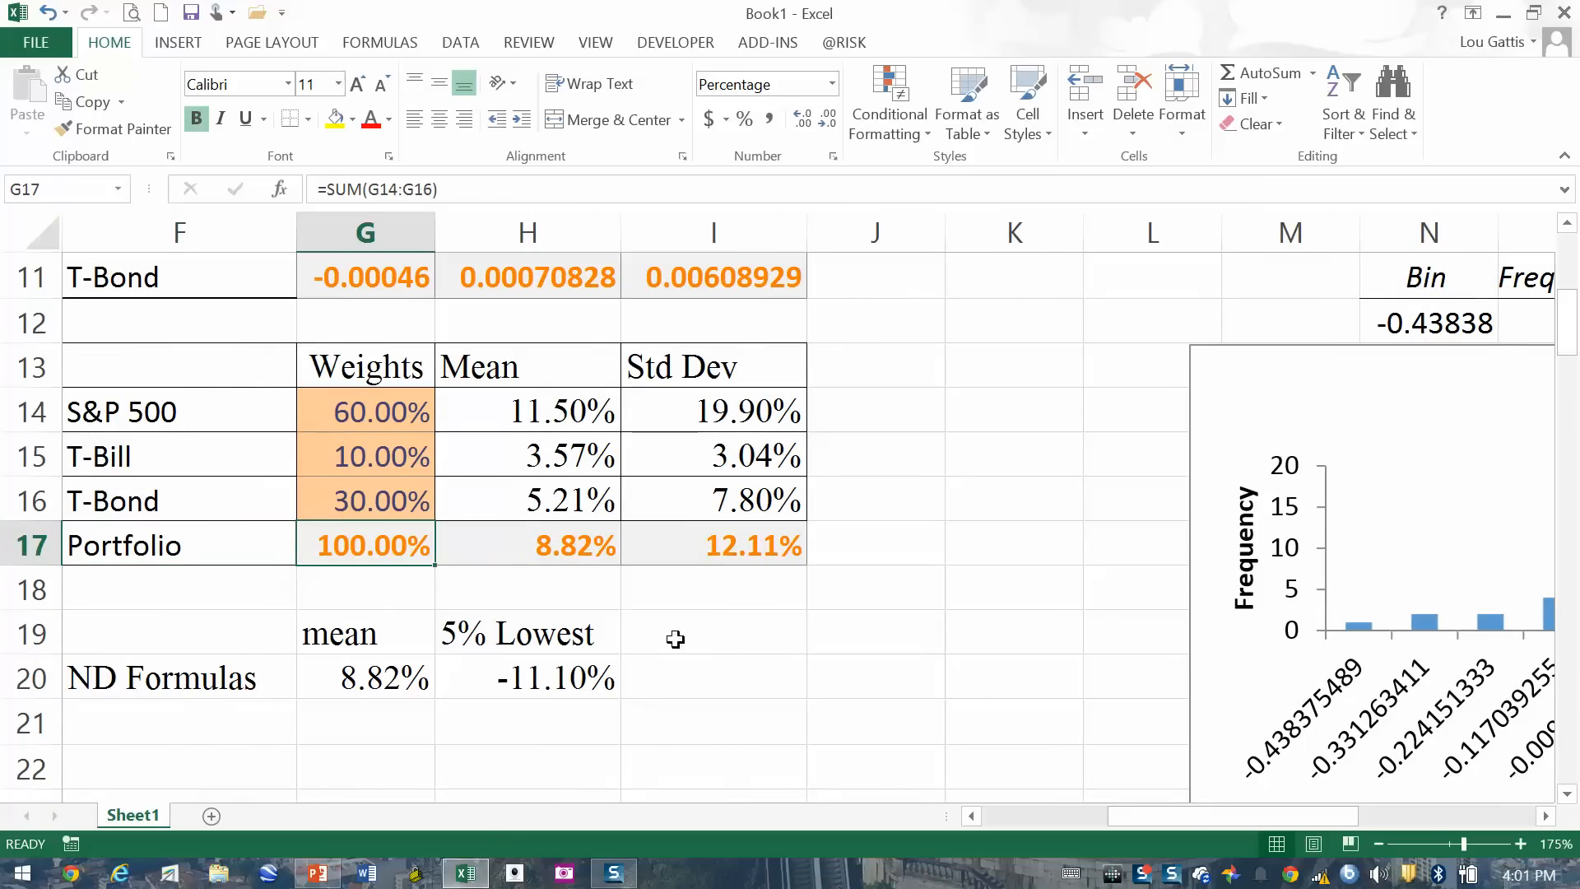
Step: Enter the heading "Prob < -30%" in I19, beside the 5% Lowest heading
left_click(715, 632)
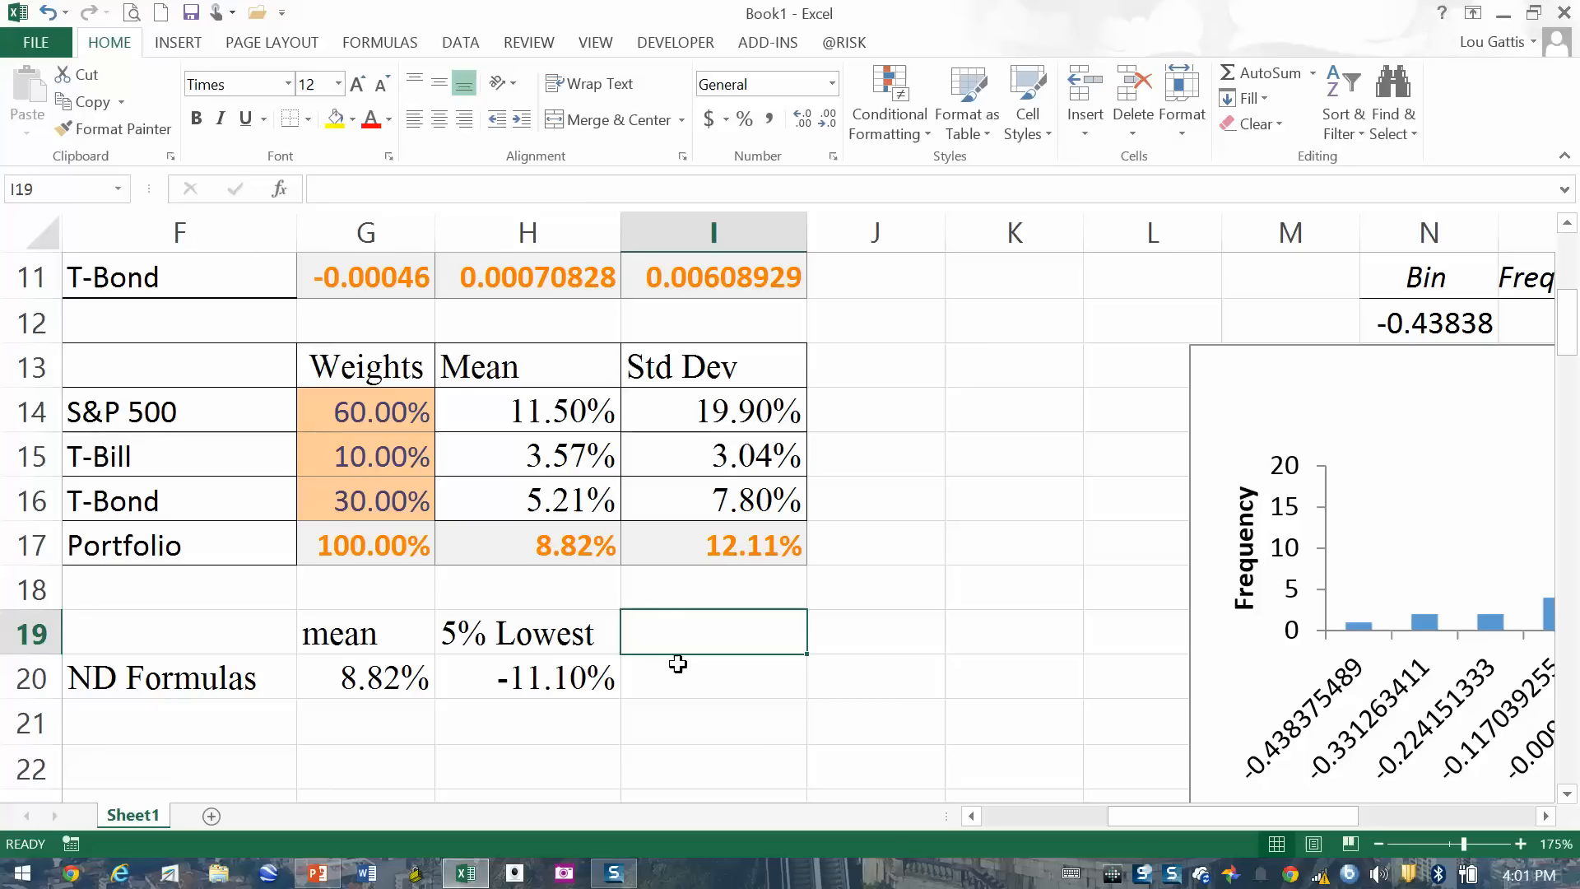
type("Prob")
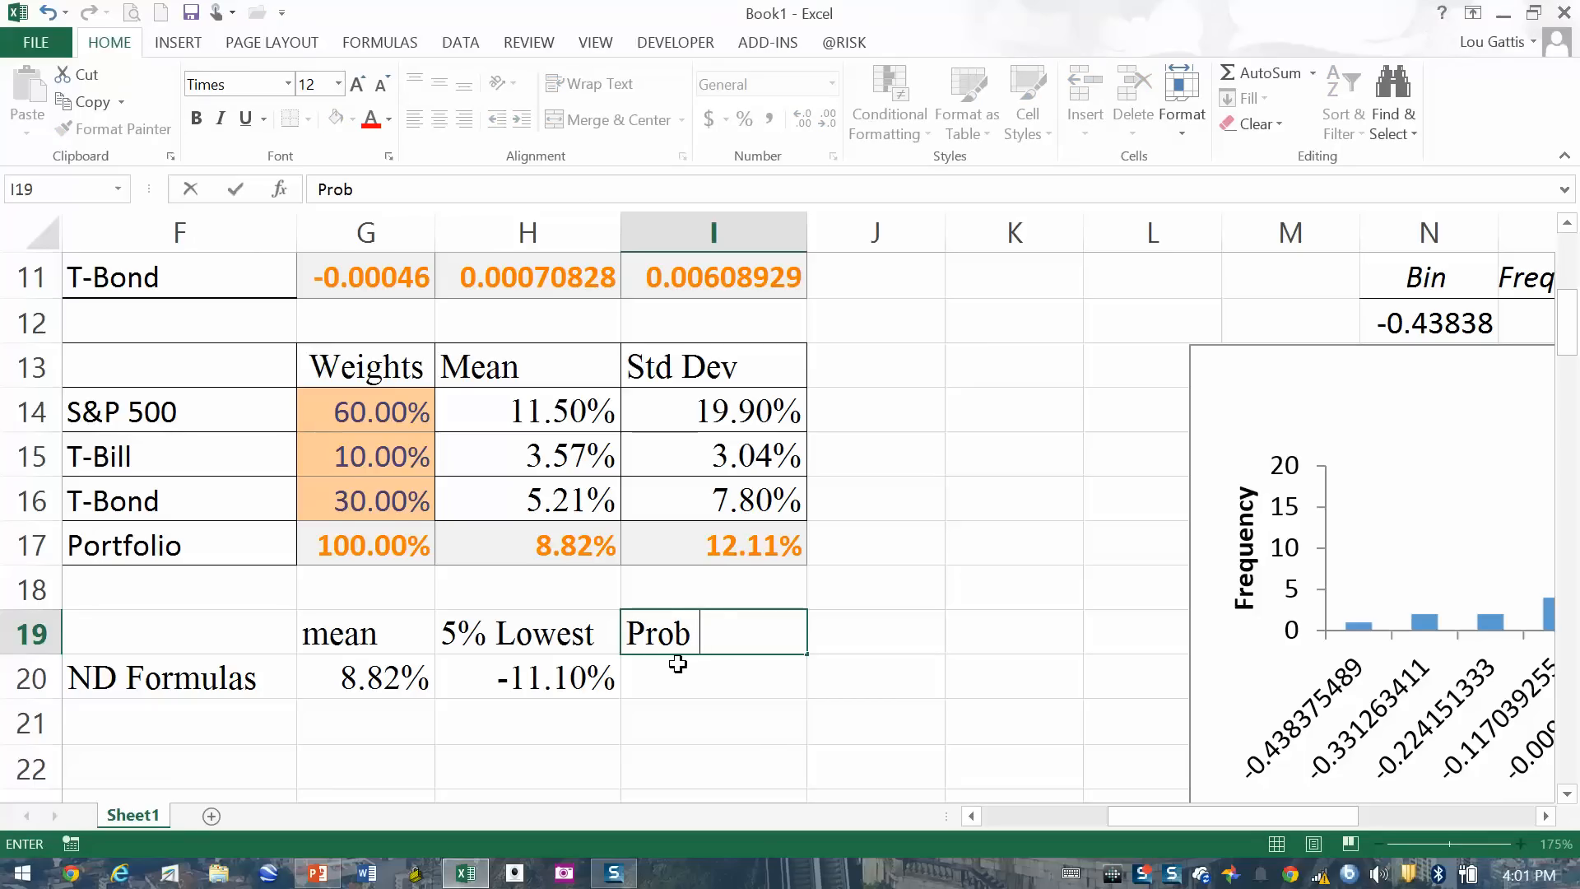
type(" < -30%")
key("Return")
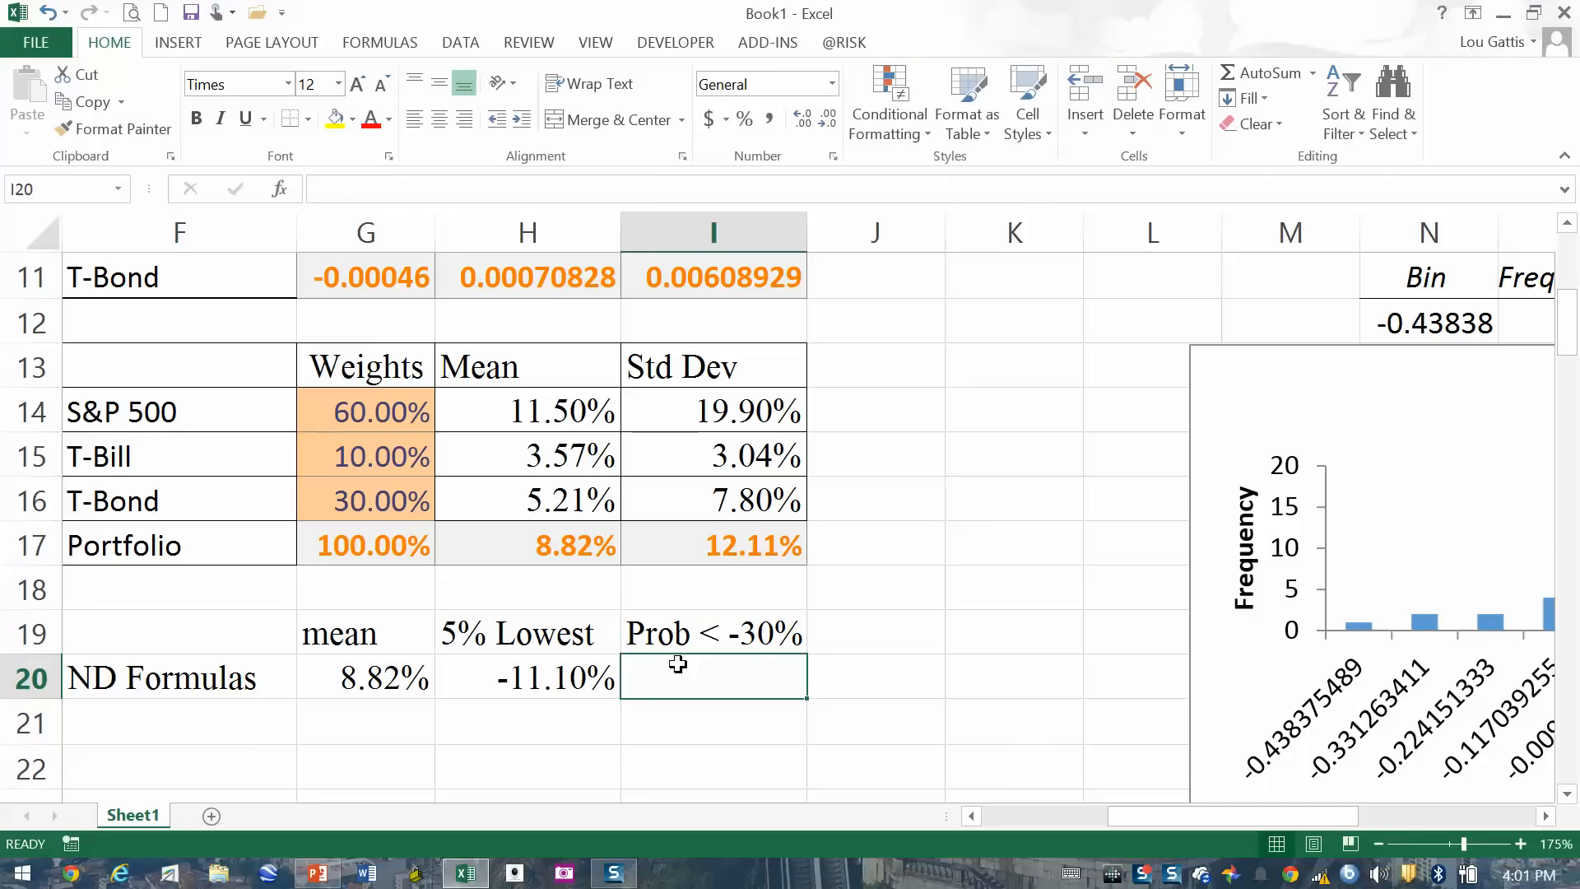
Step: Examine the portfolio mean and standard deviation in row 17 against the Prob < -30% heading
key("Up")
key("Up")
key("Up")
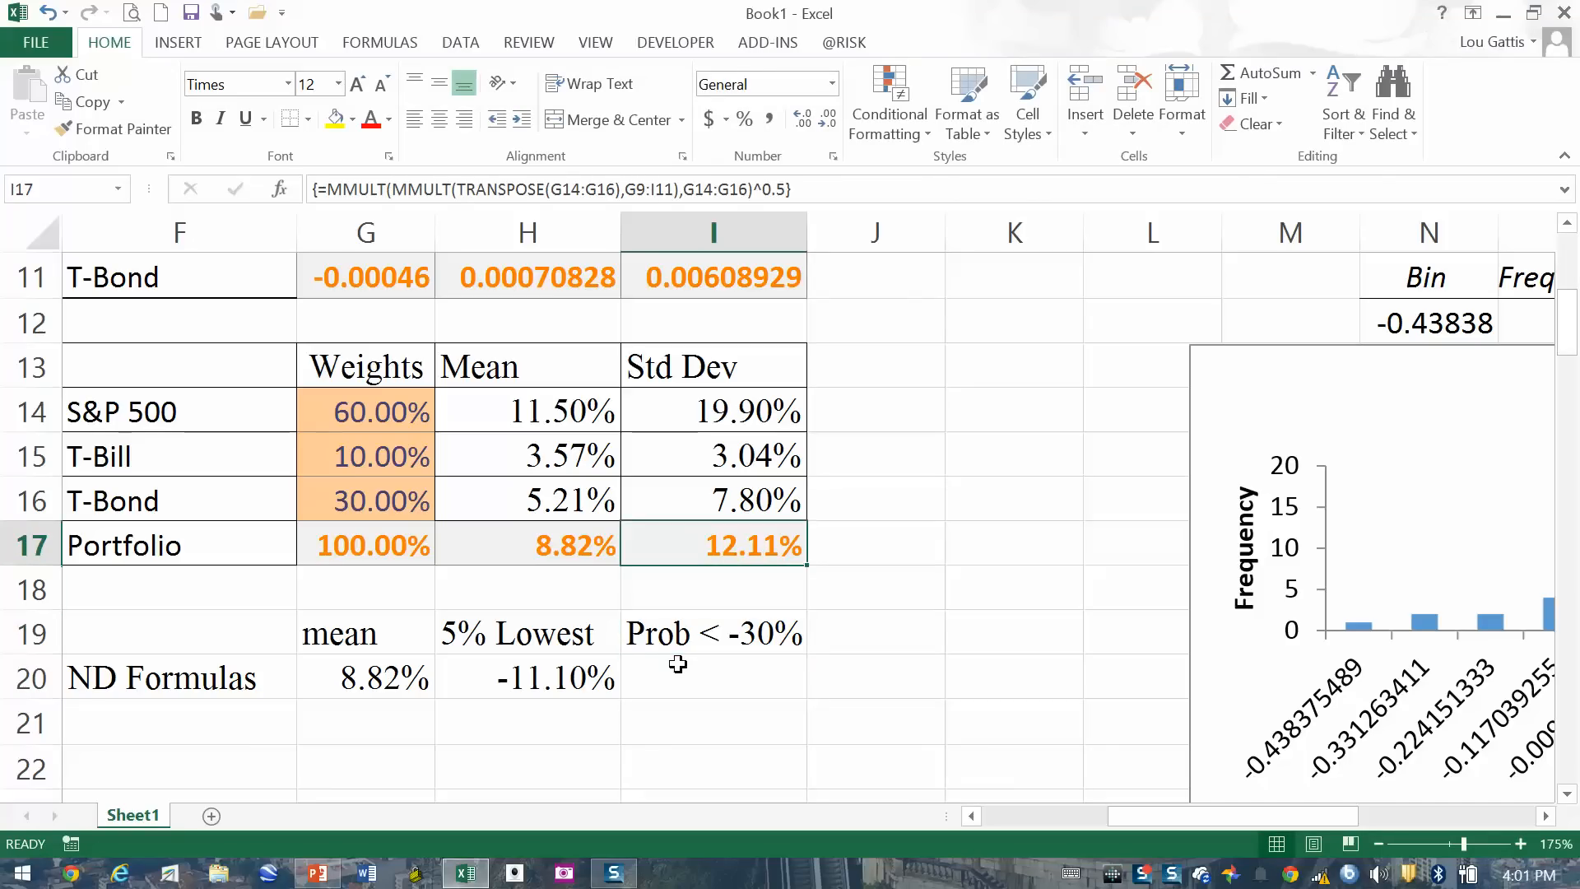
key("Down")
key("Down")
key("Down")
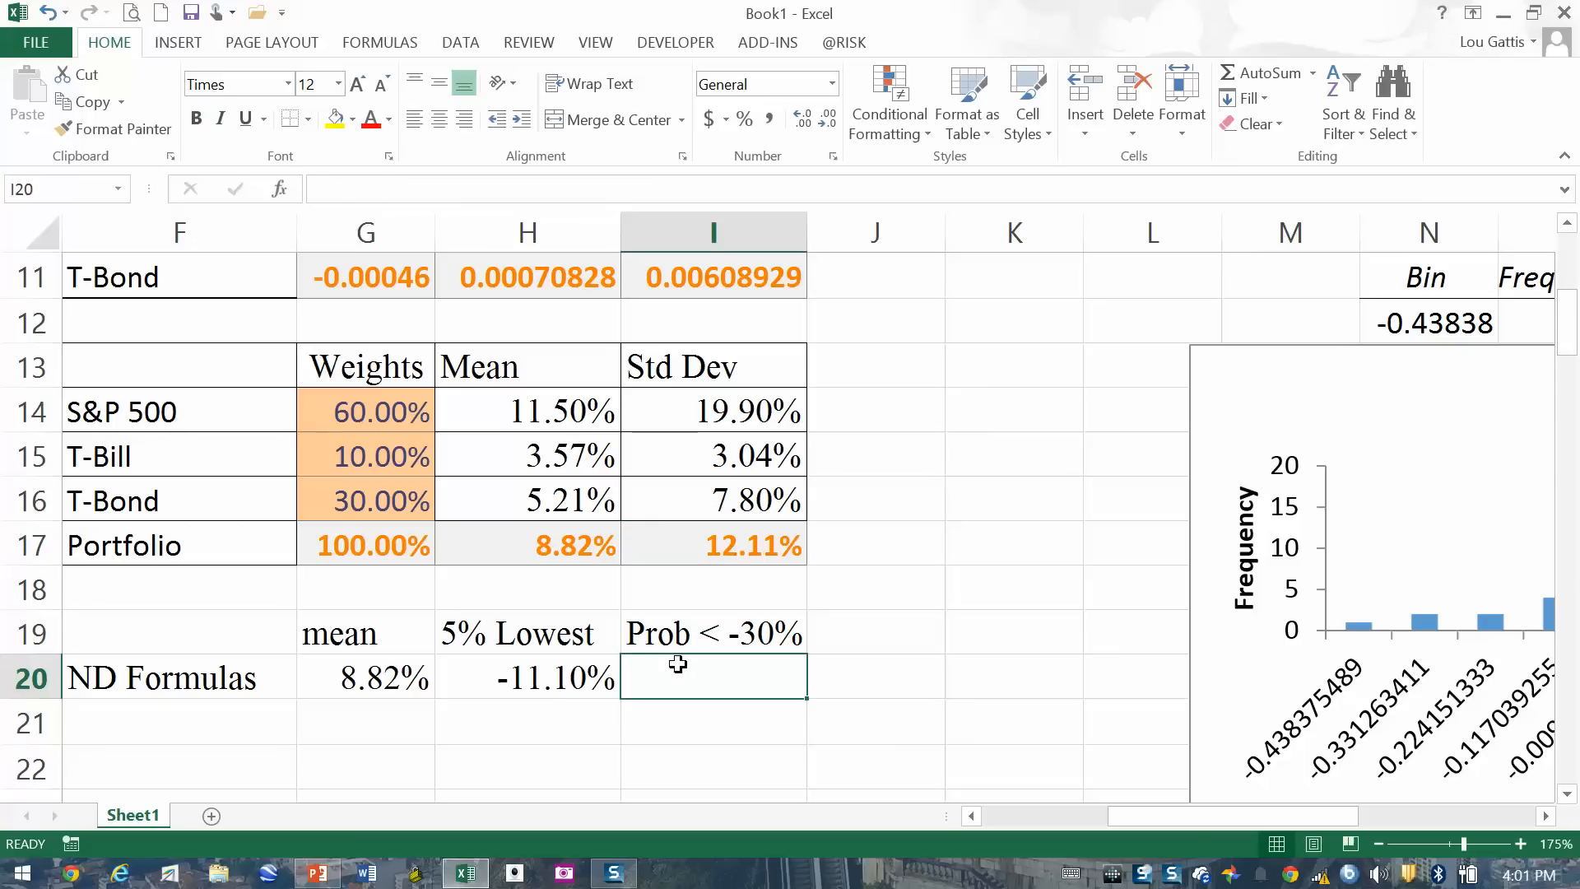
key("Up")
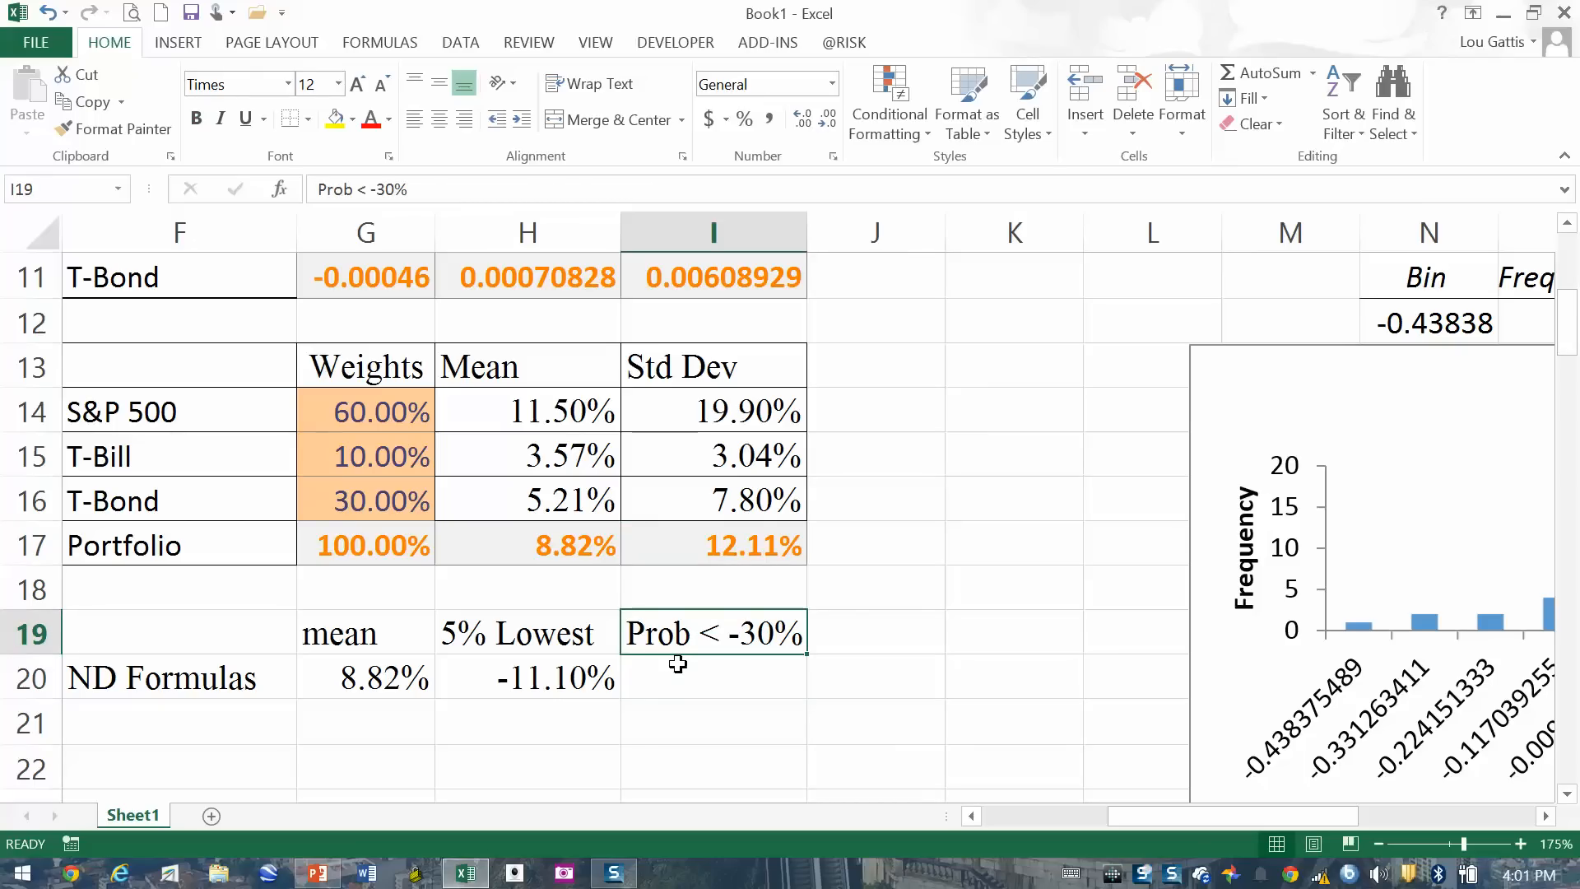
key("Up")
key("Up")
key("Left")
key("Left")
key("Right")
key("Right")
key("Down")
key("Down")
key("Down")
key("Up")
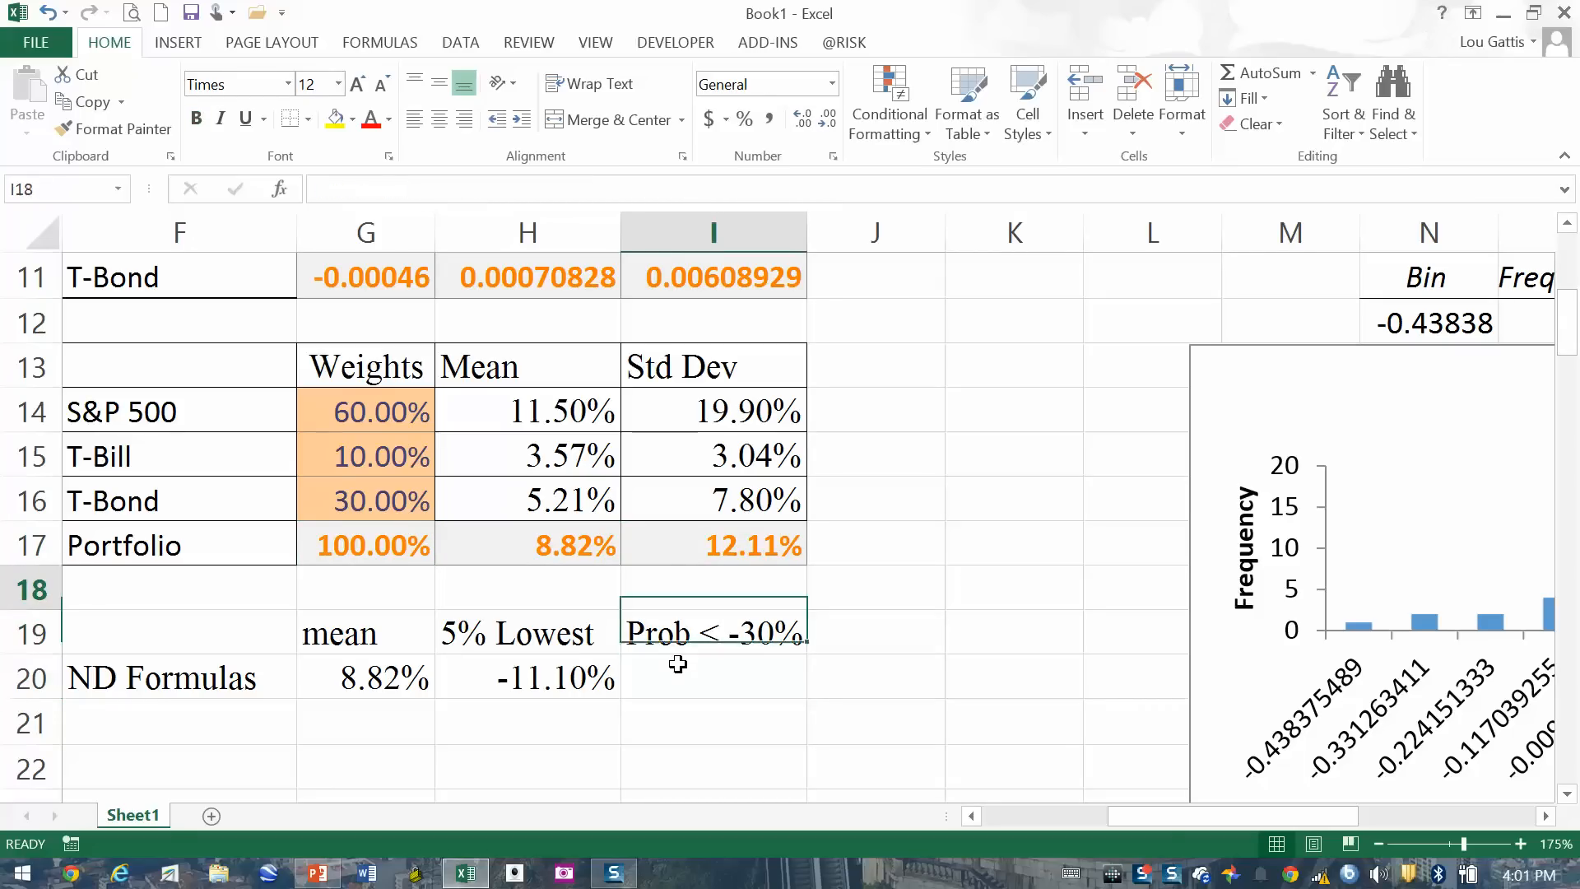
key("Up")
key("Left")
key("Up")
key("Right")
key("Left")
key("Right")
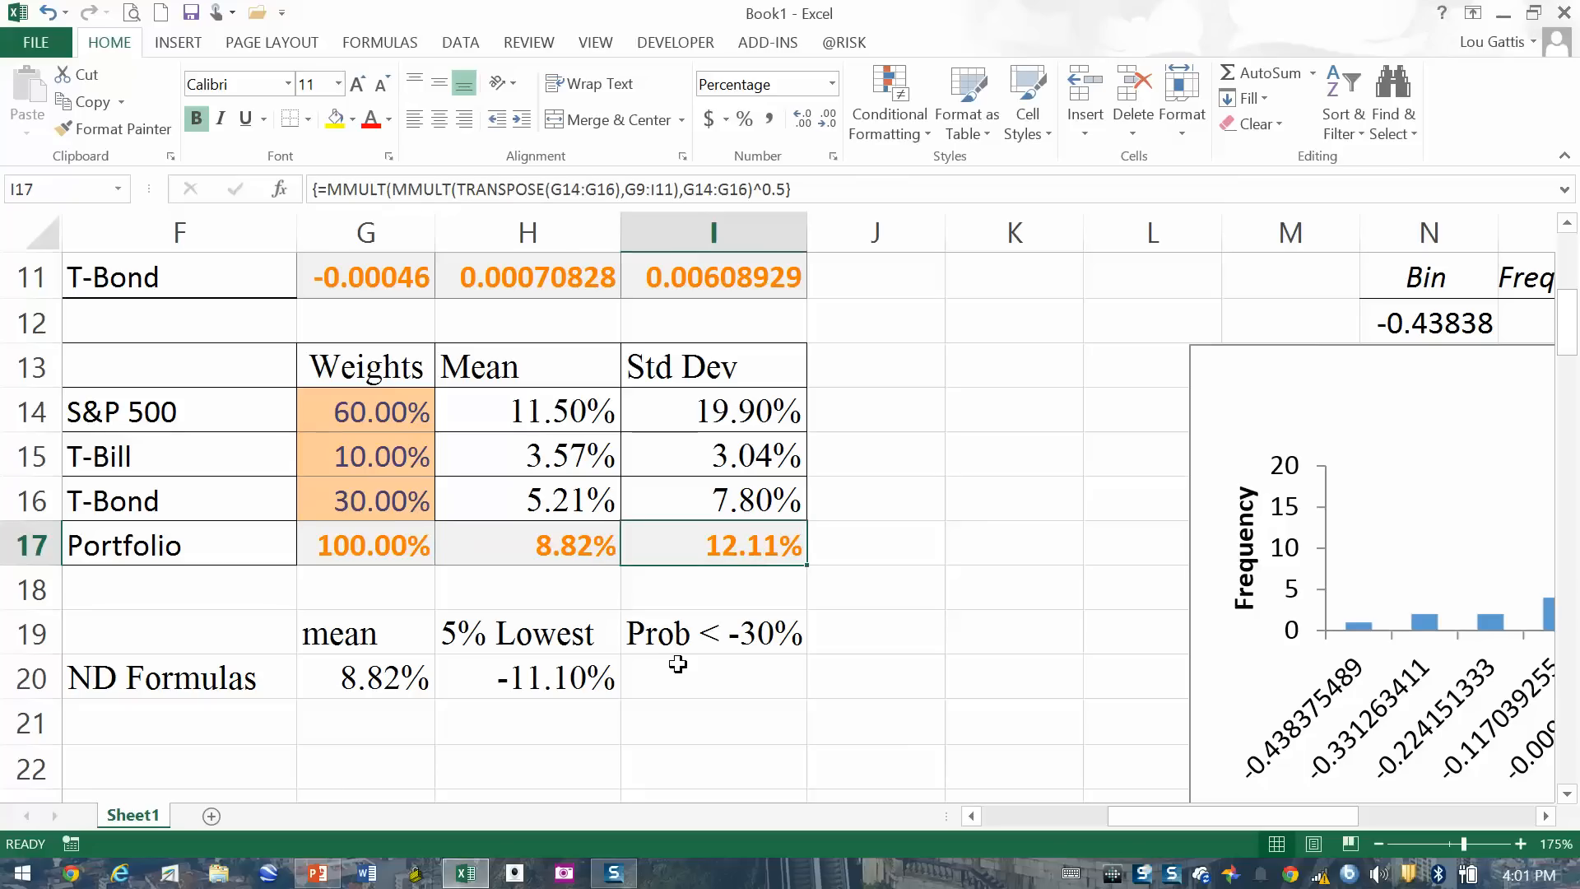
key("Down")
key("Down")
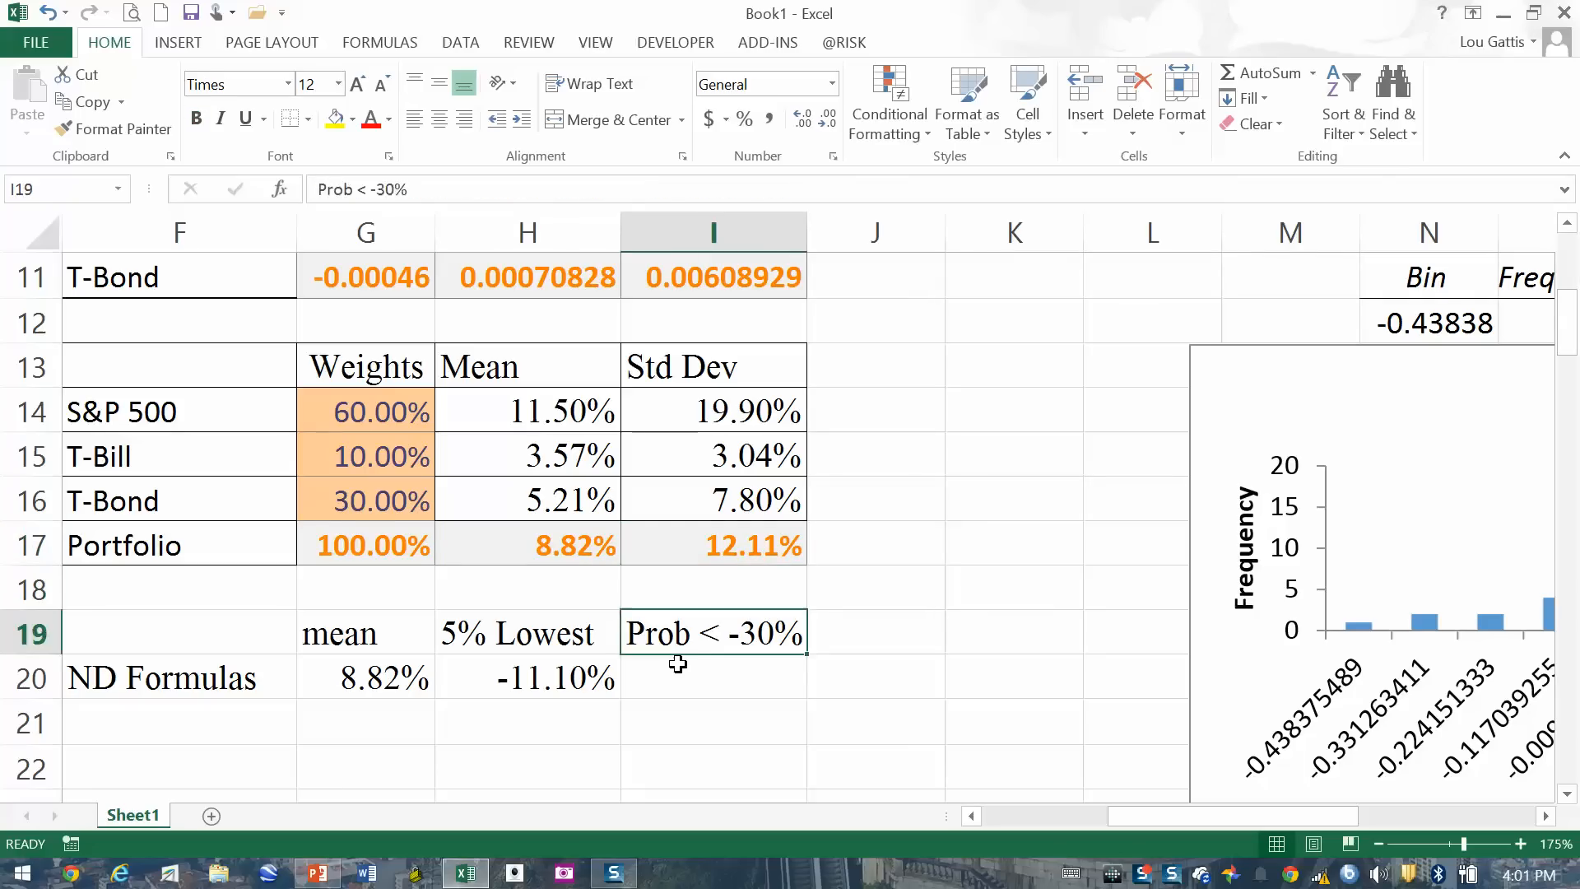
Step: Calculate the probability of a return below -30% in I20 with =NORMSDIST((-.3-H17)/I17)
key("Down")
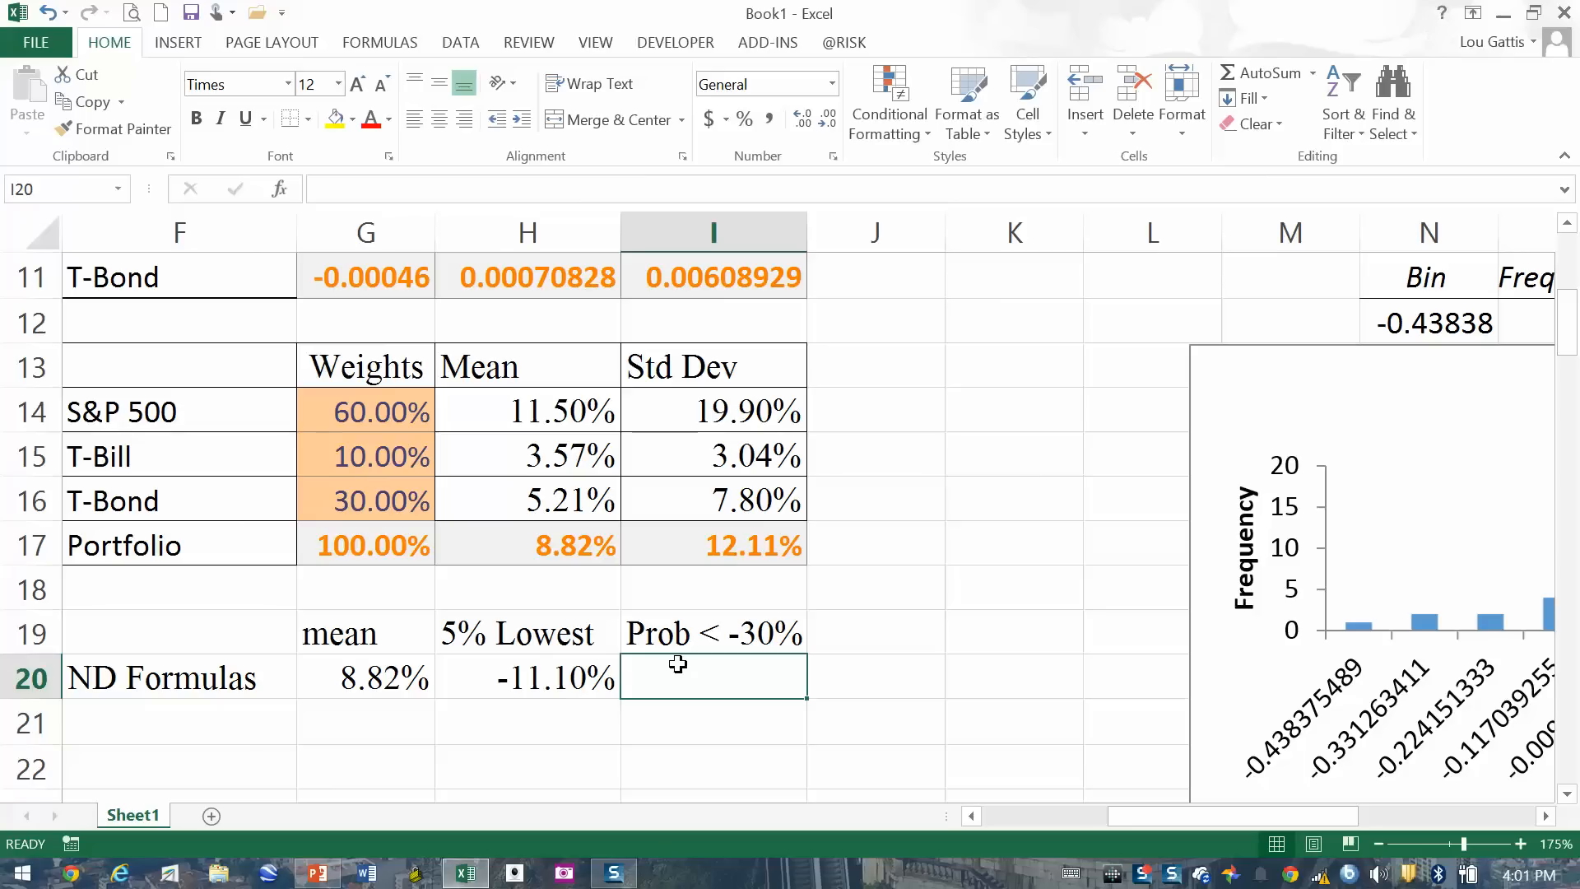
type("=n")
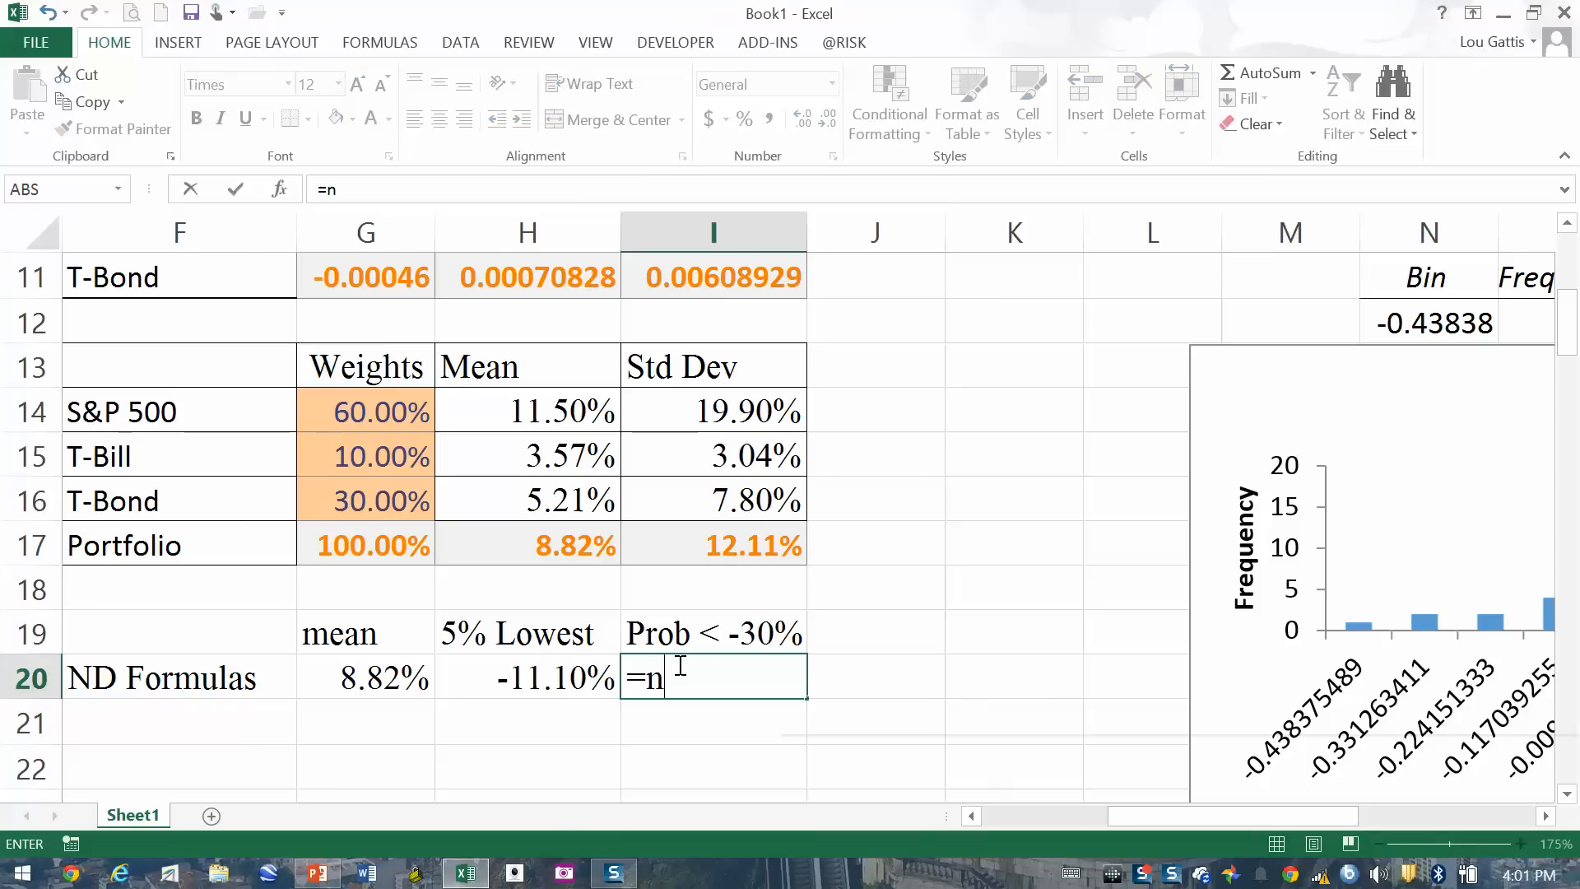
type("ormsdis")
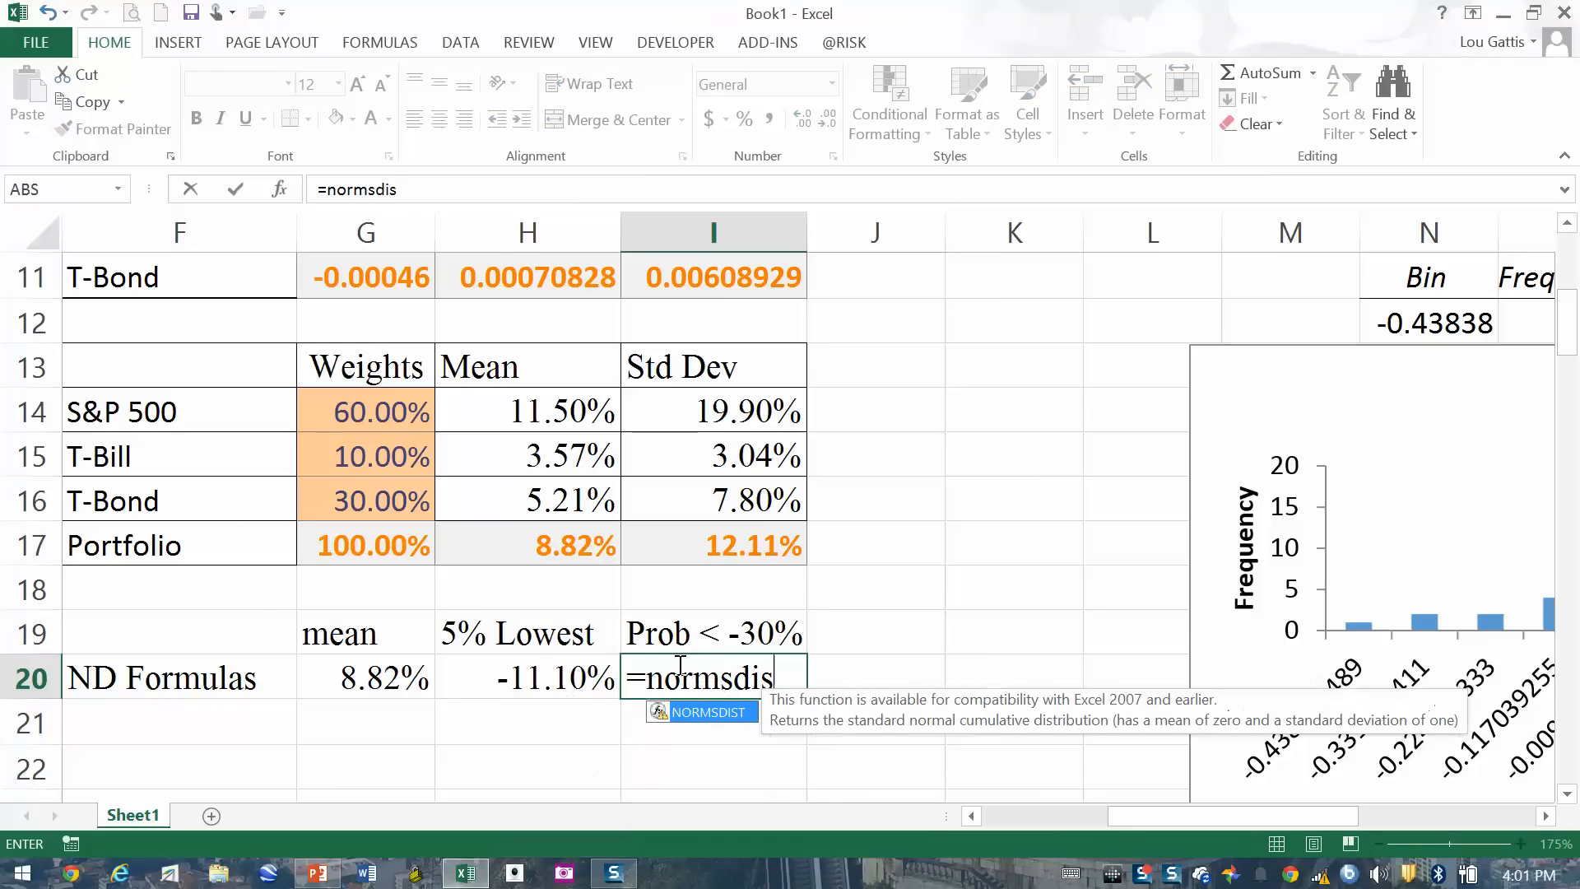
type("t(")
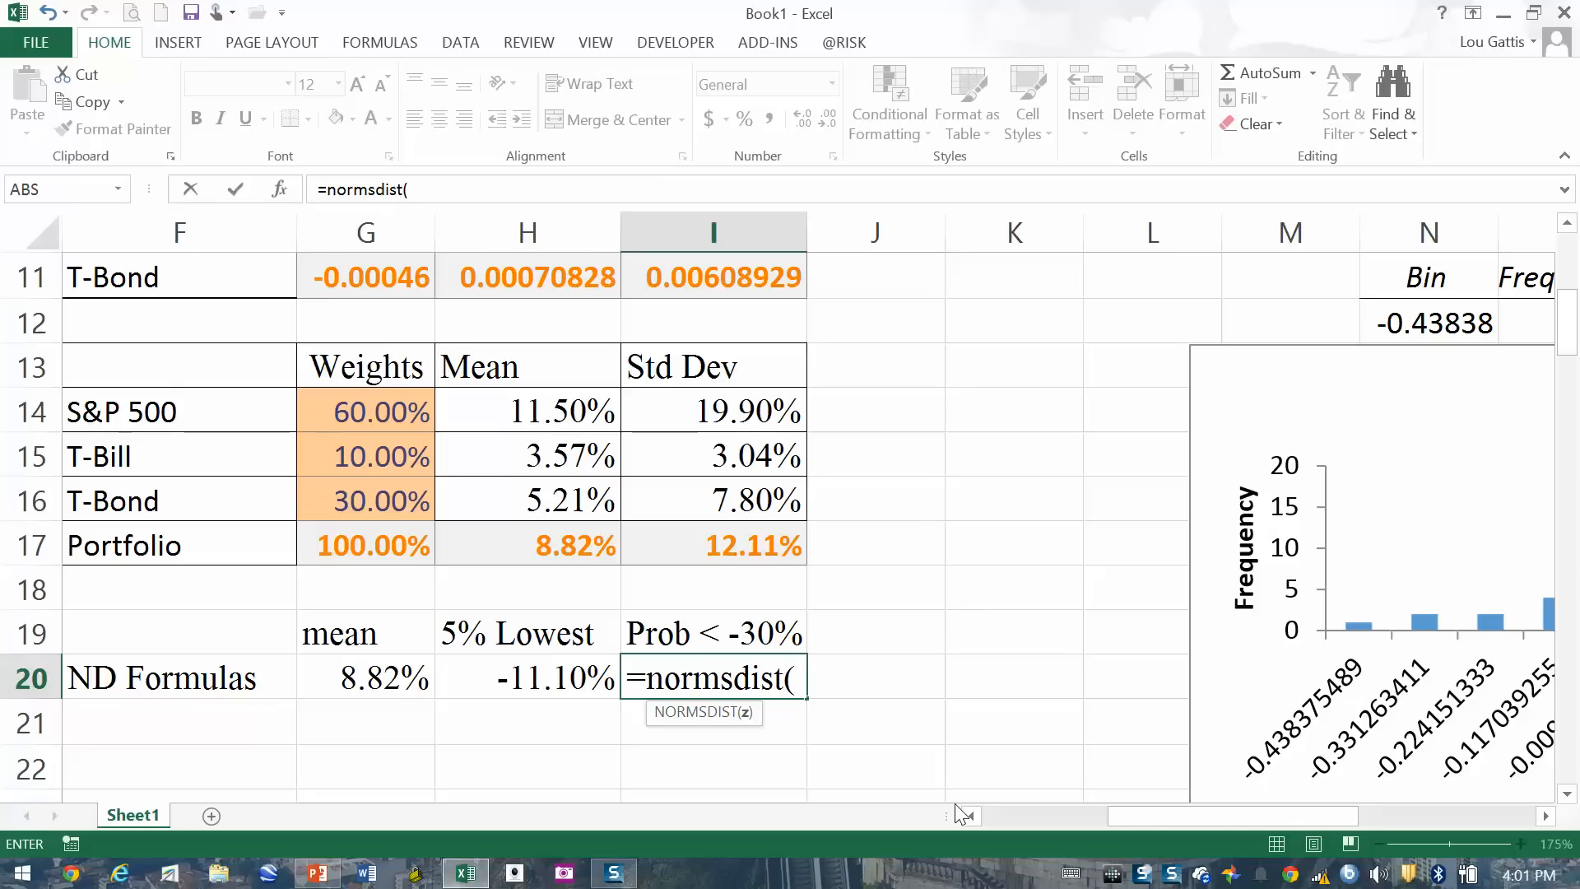
type("(-3")
key("BackSpace")
type(".3-")
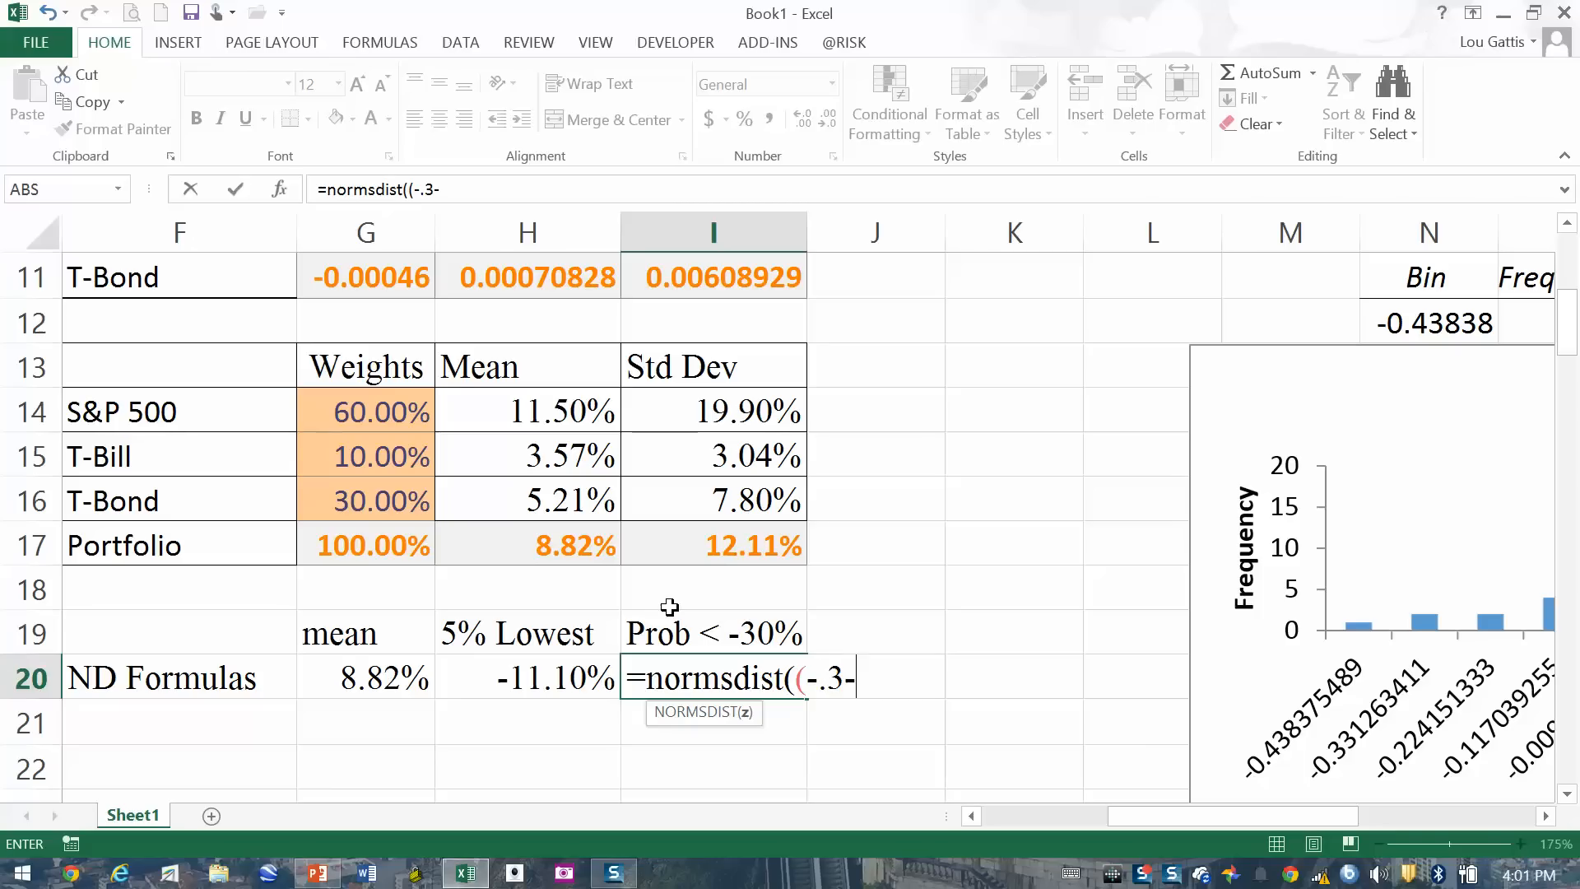
left_click(559, 542)
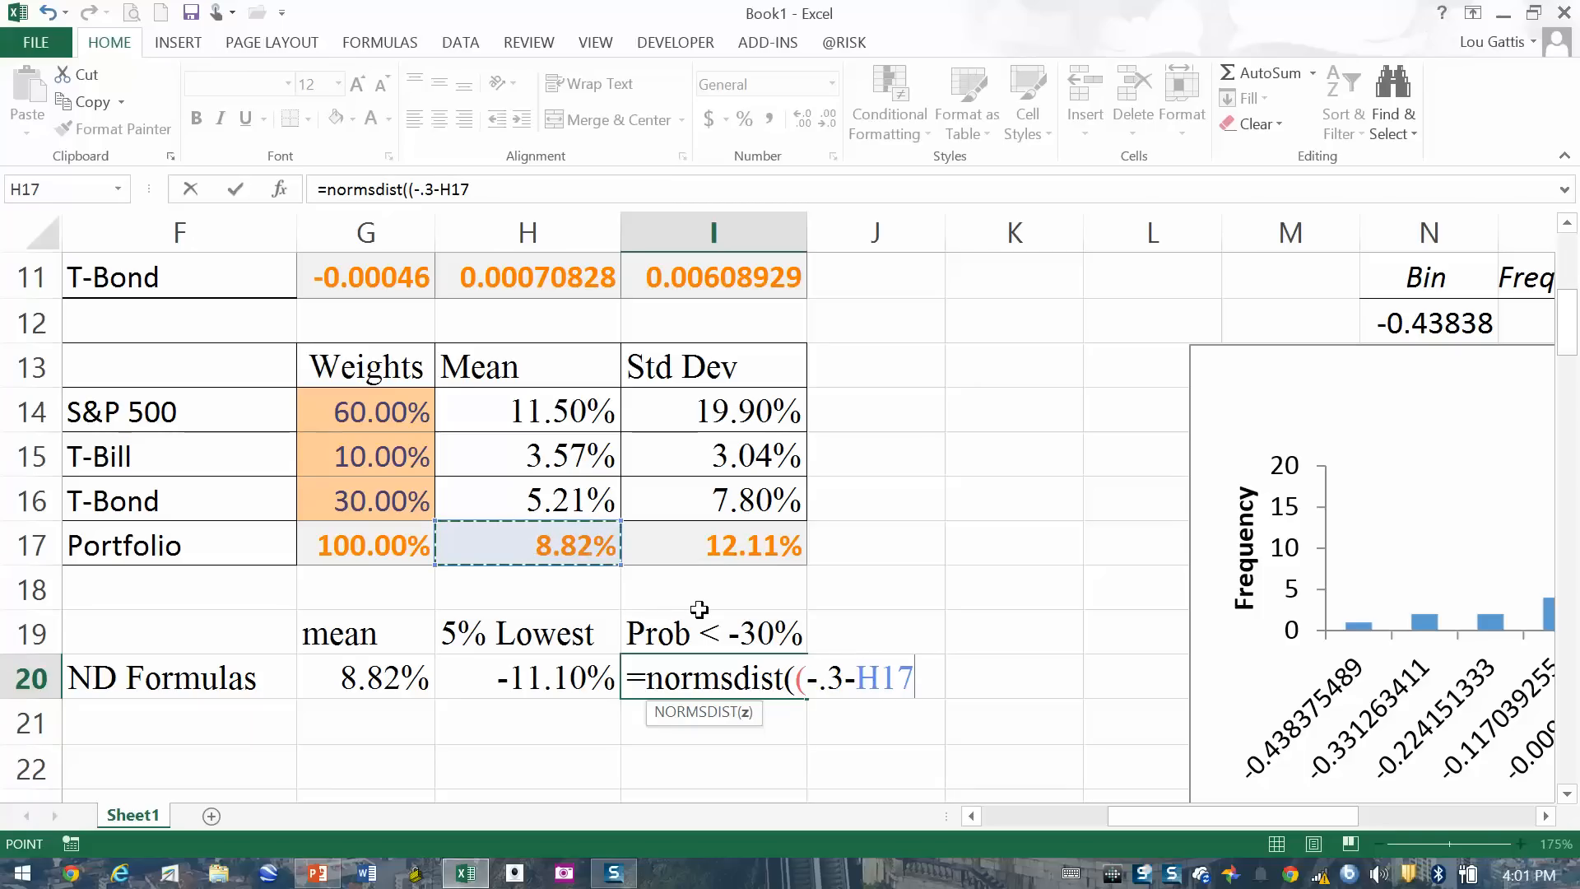
type(")/")
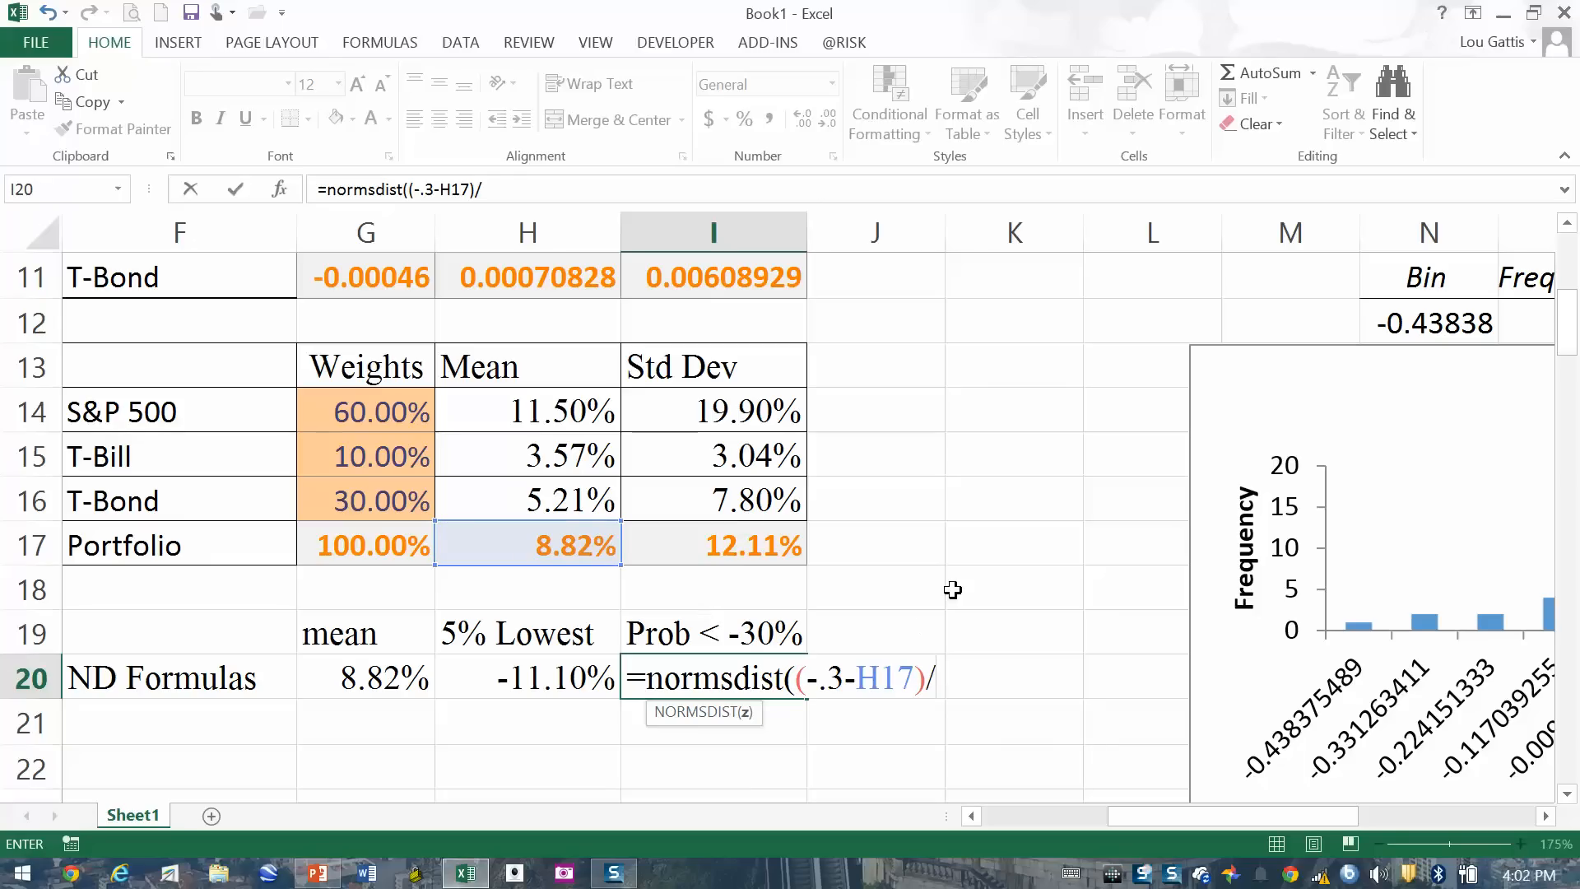
left_click(734, 547)
type(")")
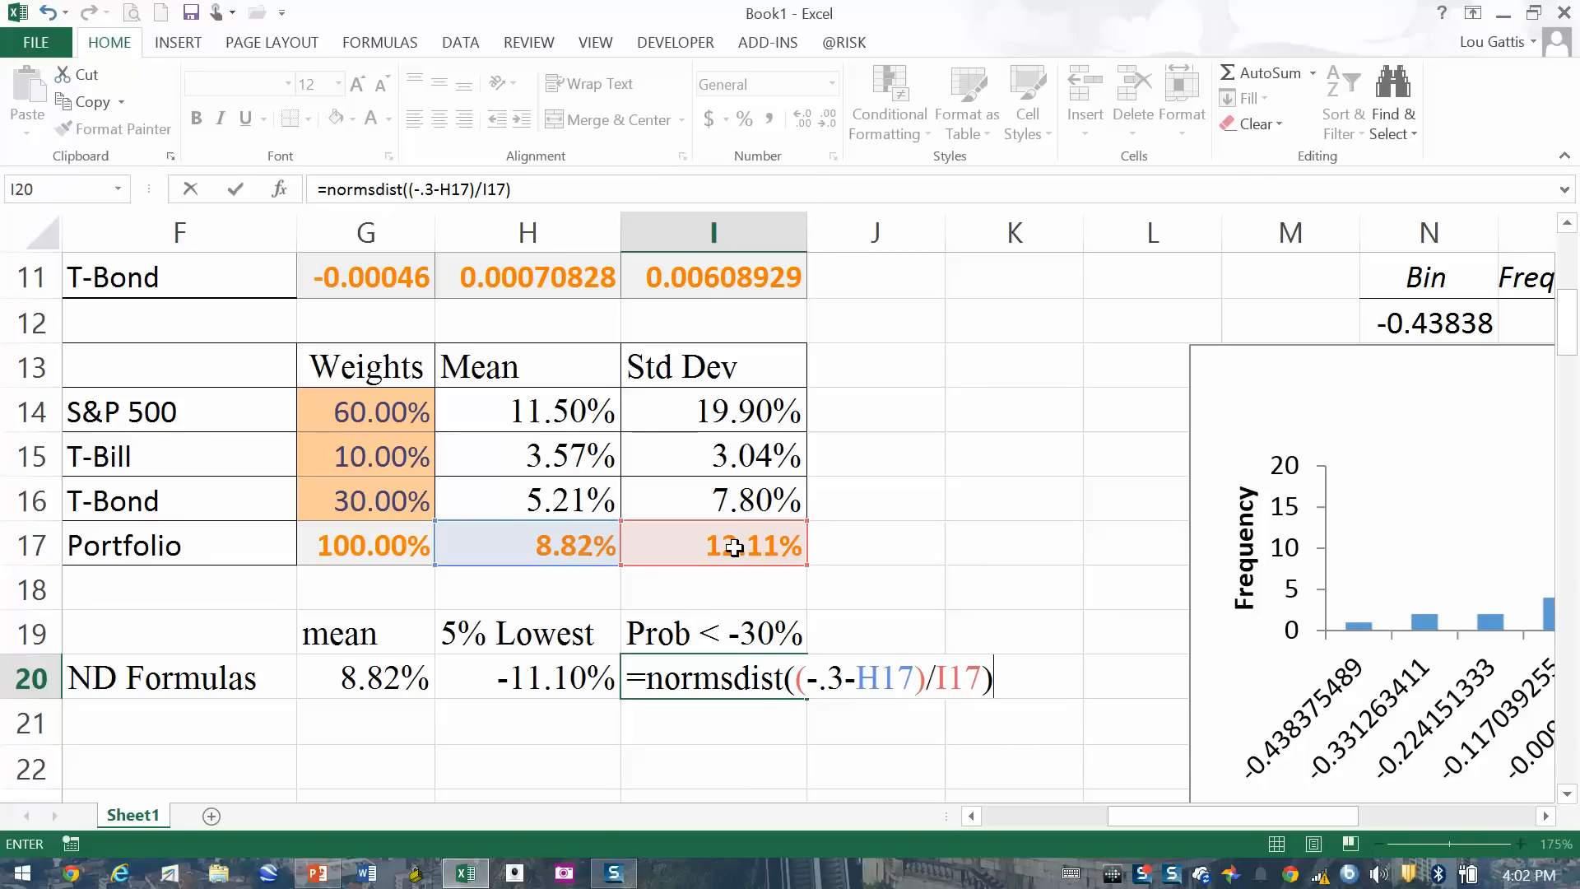
key("Return")
Step: Format the probability in I20 as a percentage with two decimal places
key("Up")
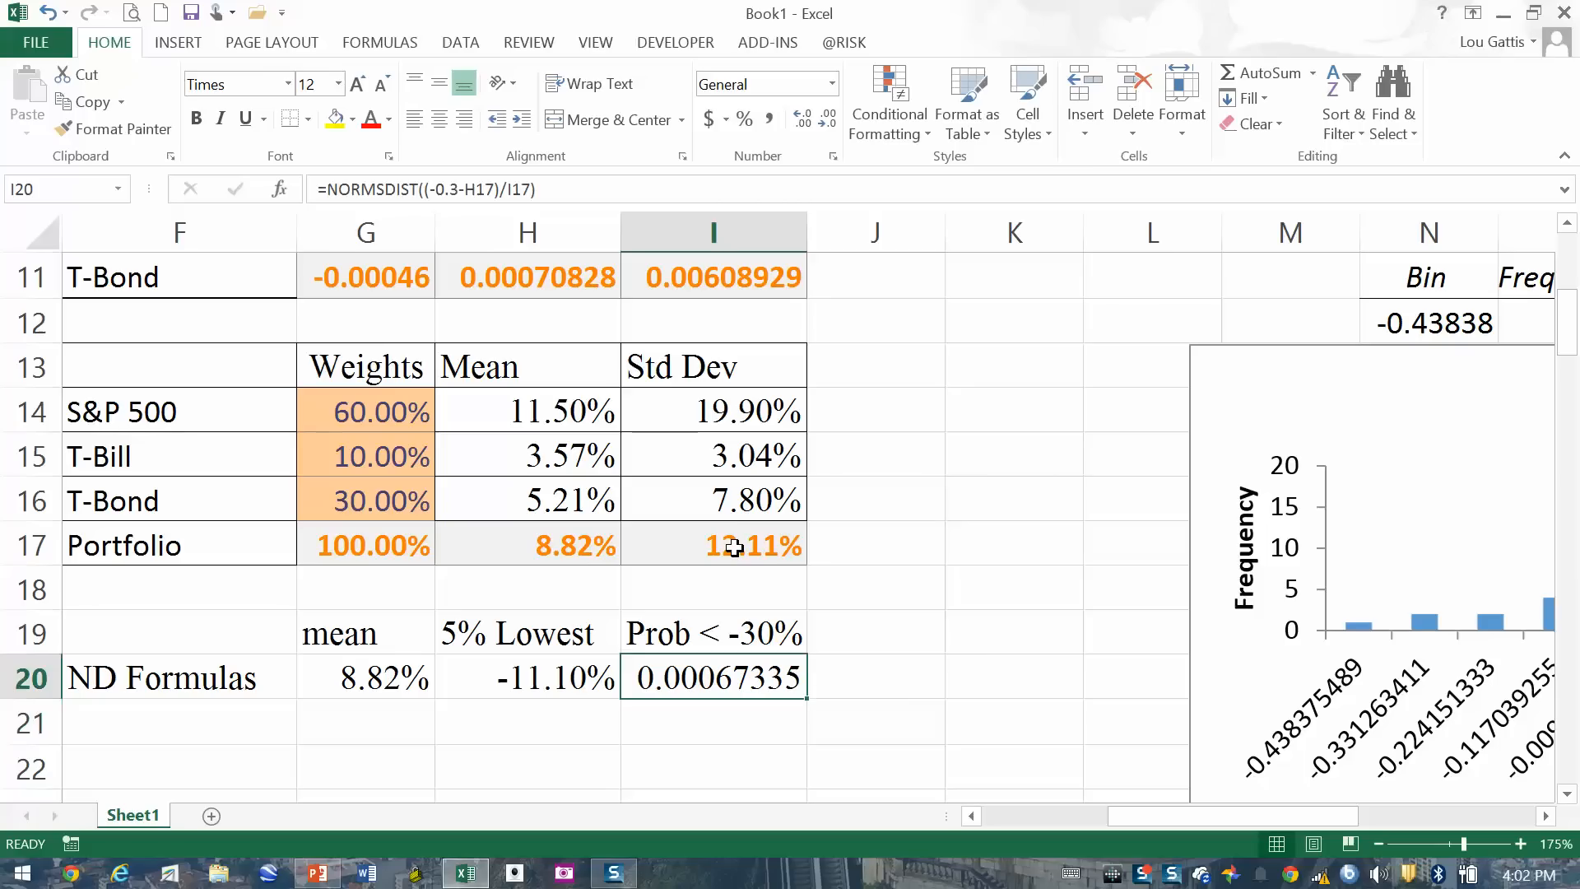
left_click(745, 119)
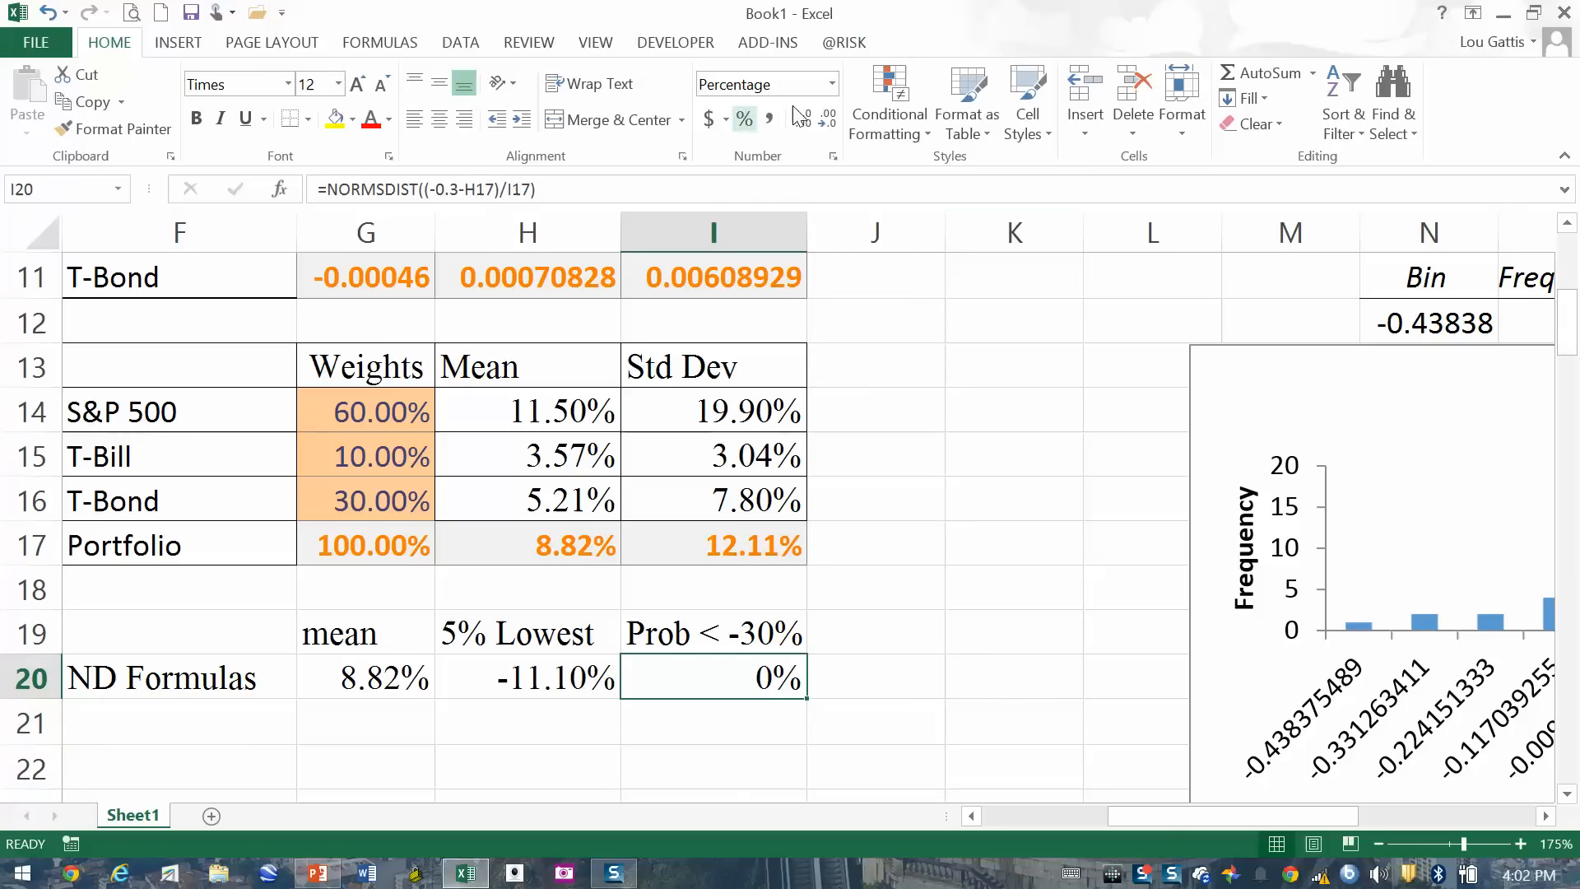
left_click(805, 119)
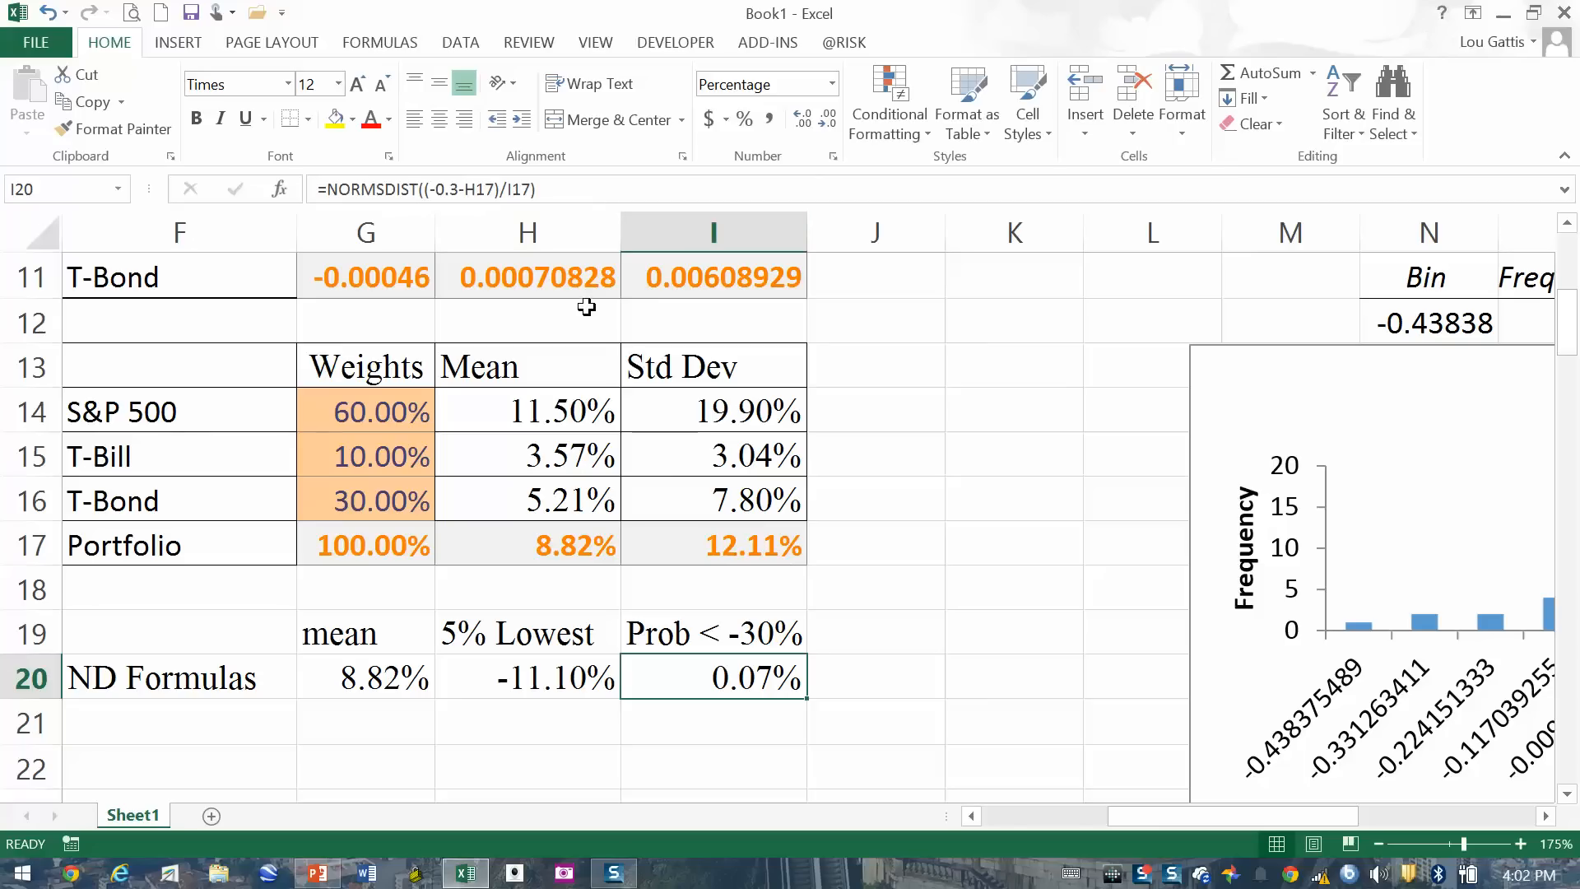
Step: Examine the z argument (-0.3-H17)/I17 of the NORMSDIST formula in I20 and leave the formula as it is
key("F2")
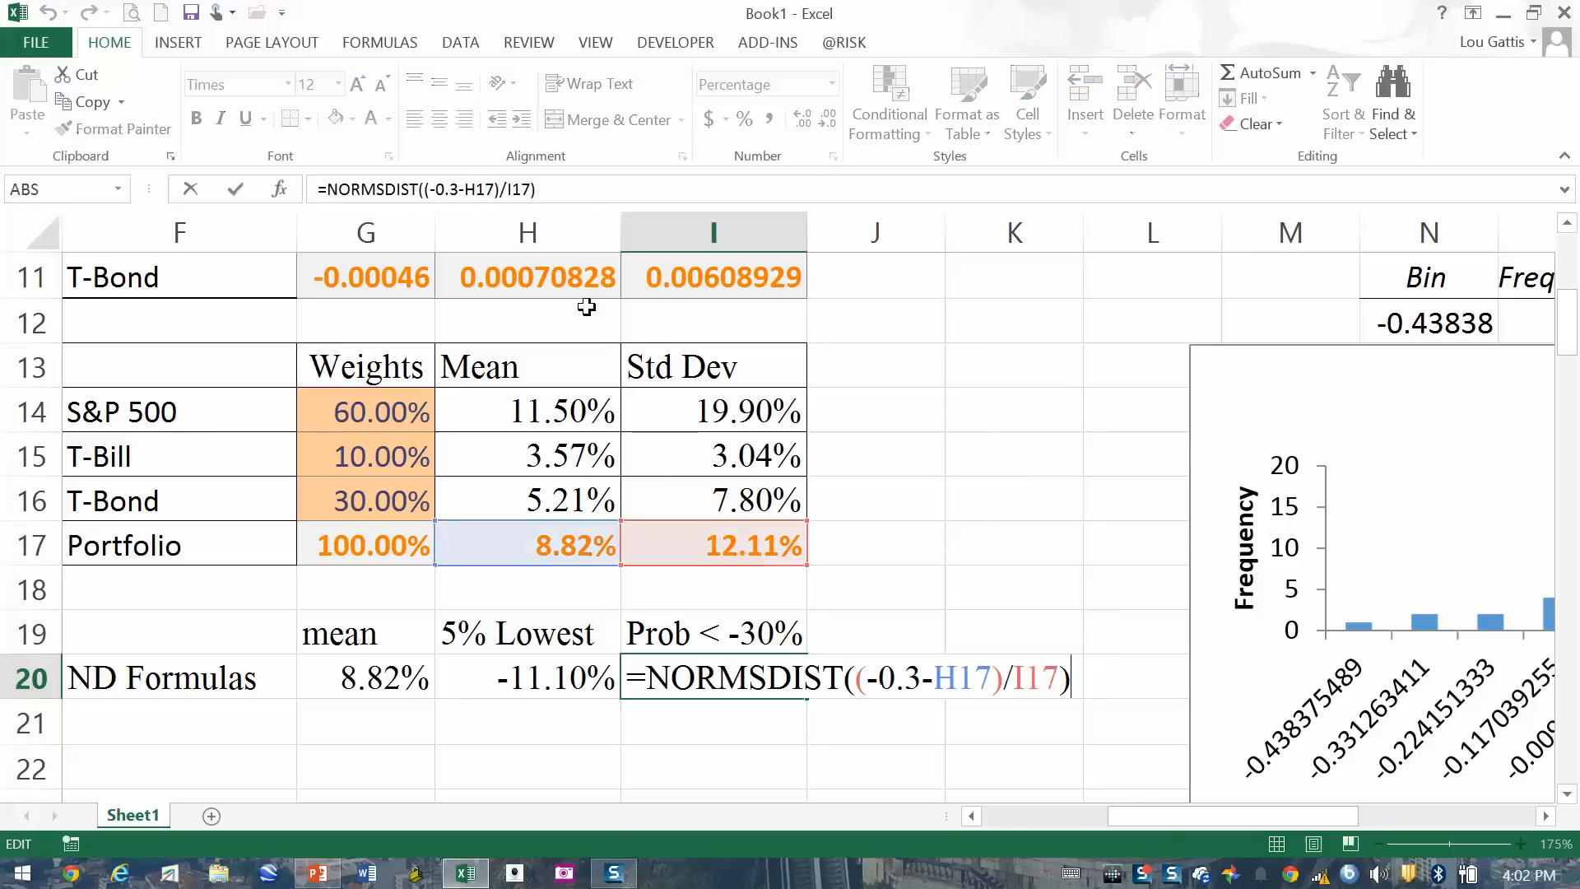
left_click_drag(864, 678, 1062, 679)
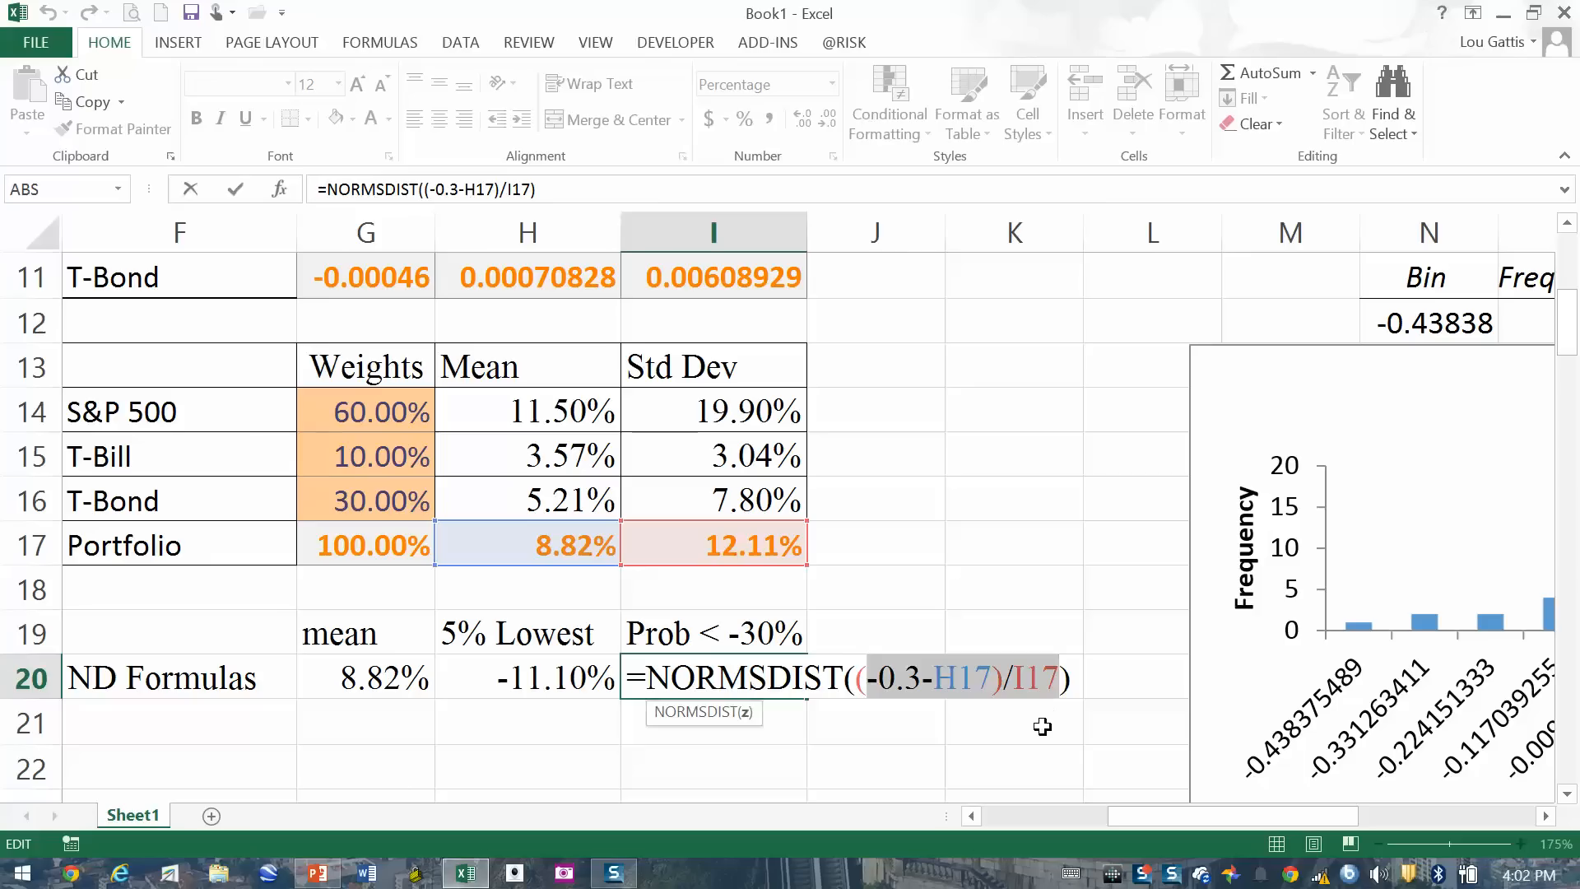
key("Escape")
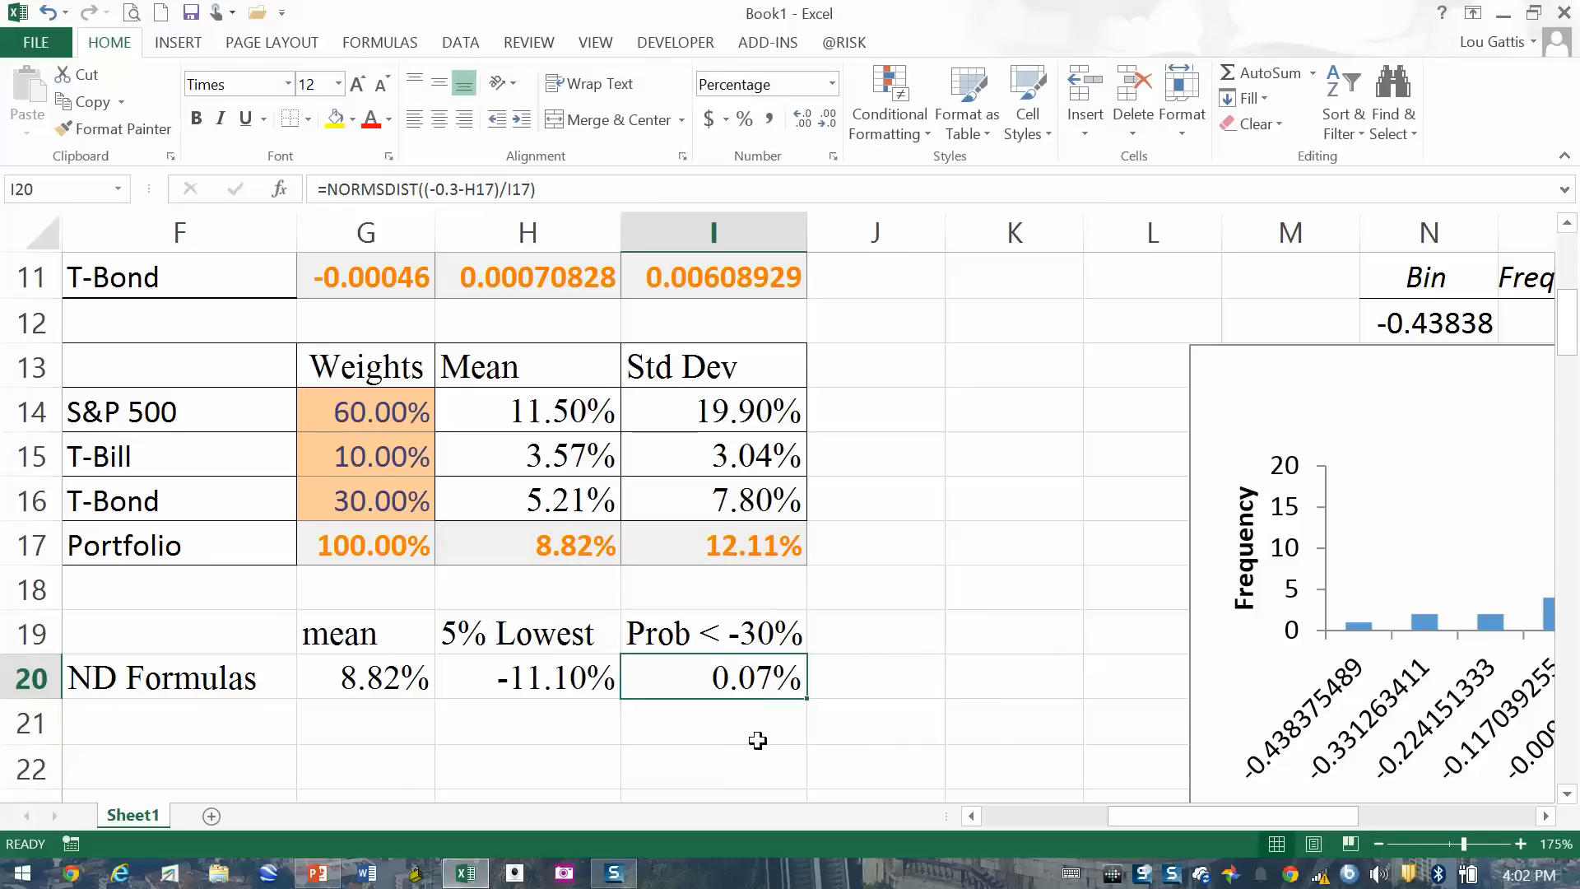
Step: Examine the lowest-return bars of the S&P 500 histogram, and return to the cell below ND Formulas
key("Right")
key("Right")
key("Right")
key("Right")
key("Right")
key("Right")
key("Right")
key("Right")
key("Right")
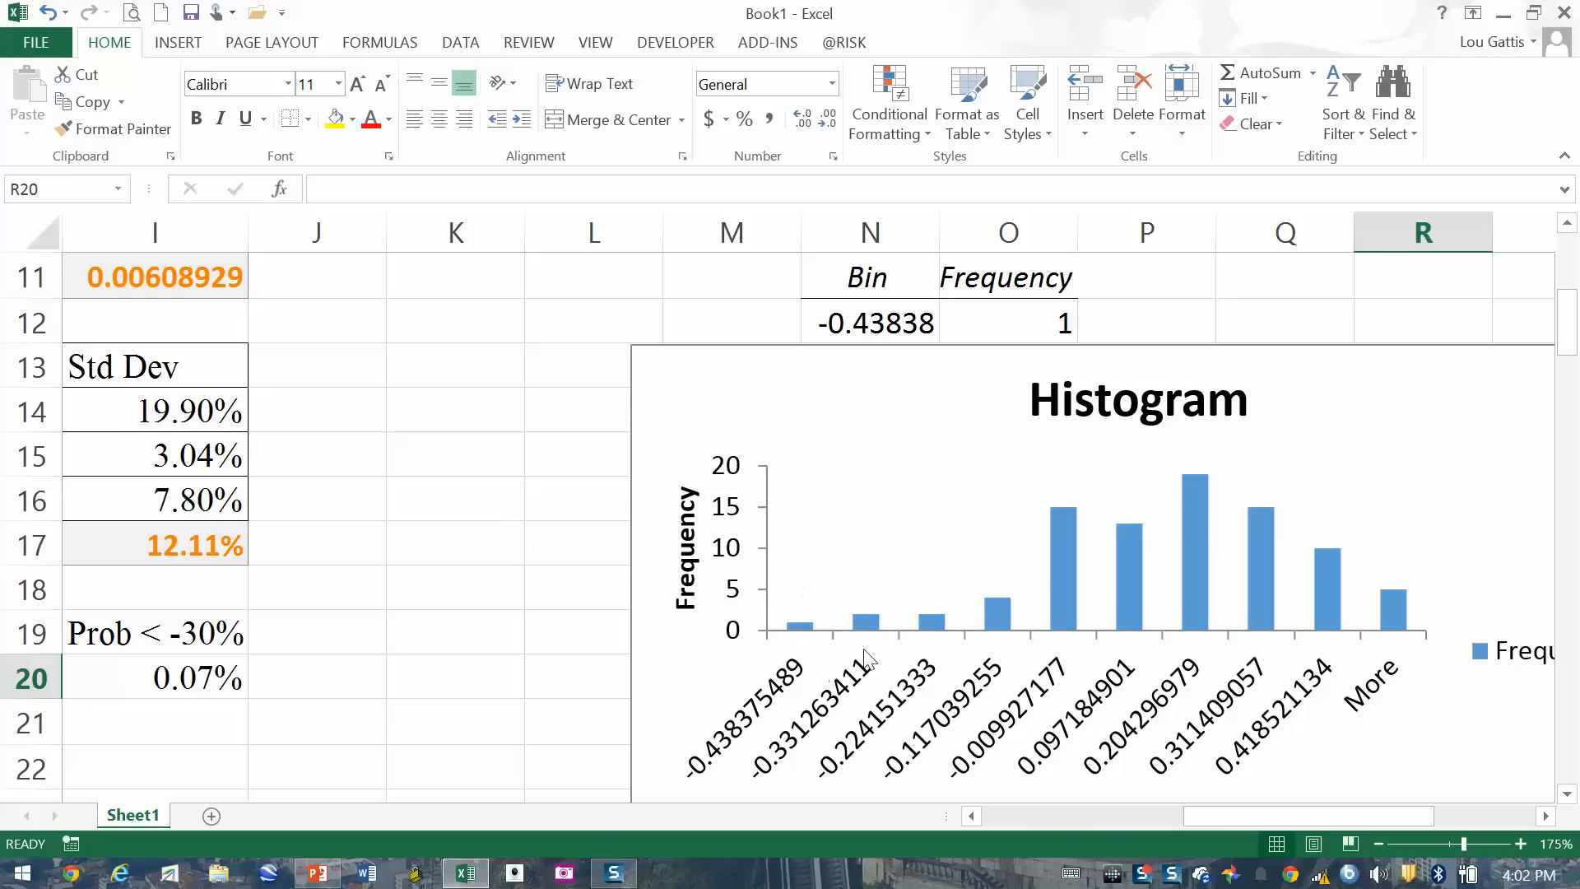
left_click(468, 620)
key("Left")
key("Left")
key("Left")
key("Left")
key("Left")
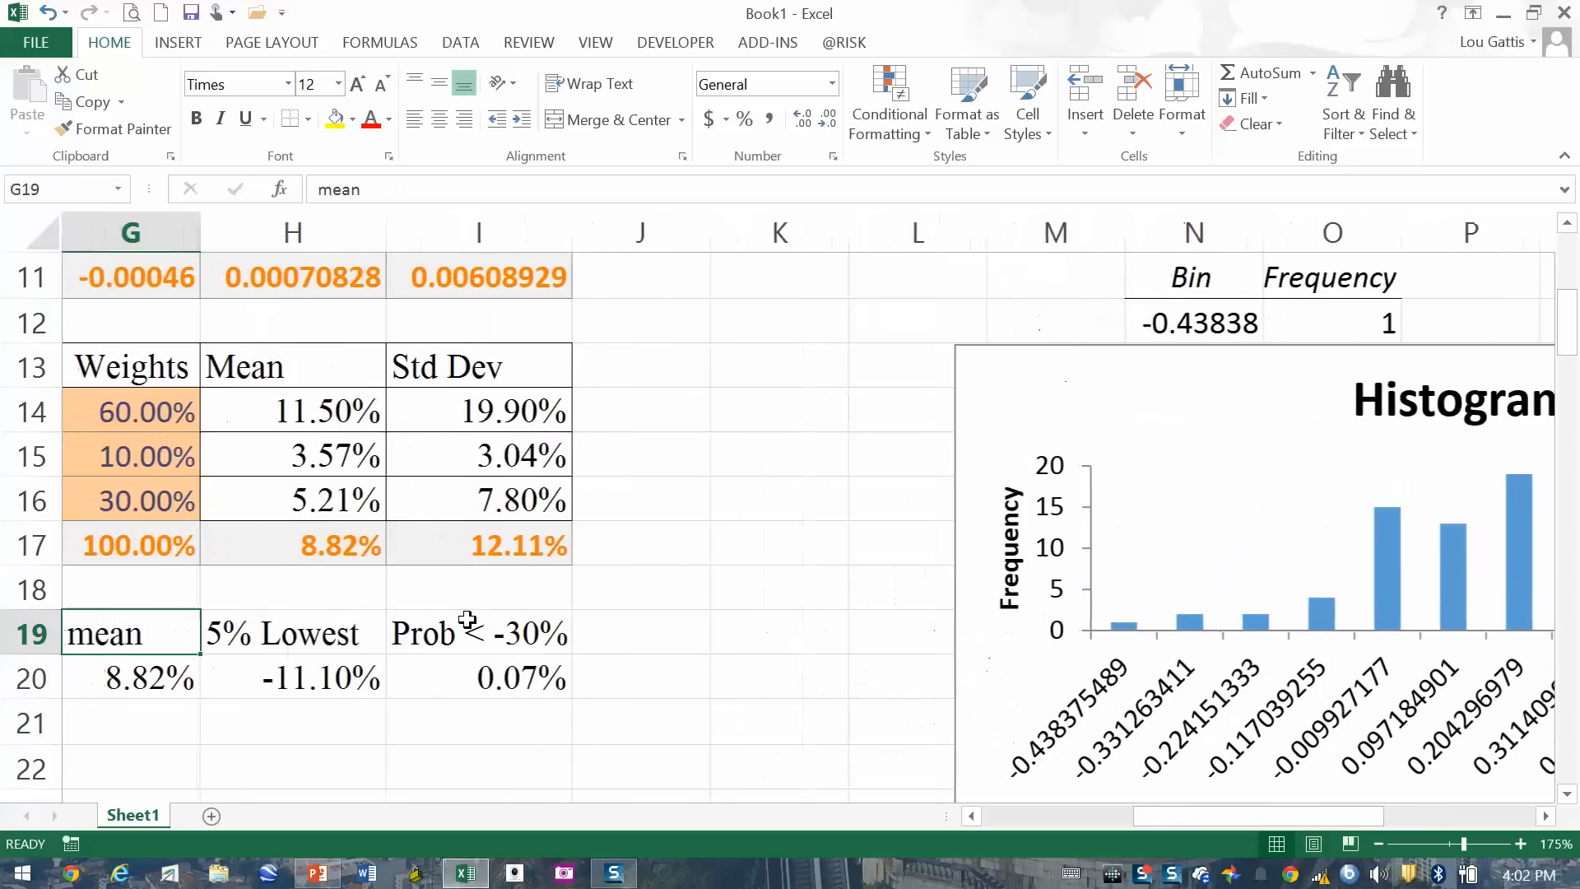
key("Down")
key("Down")
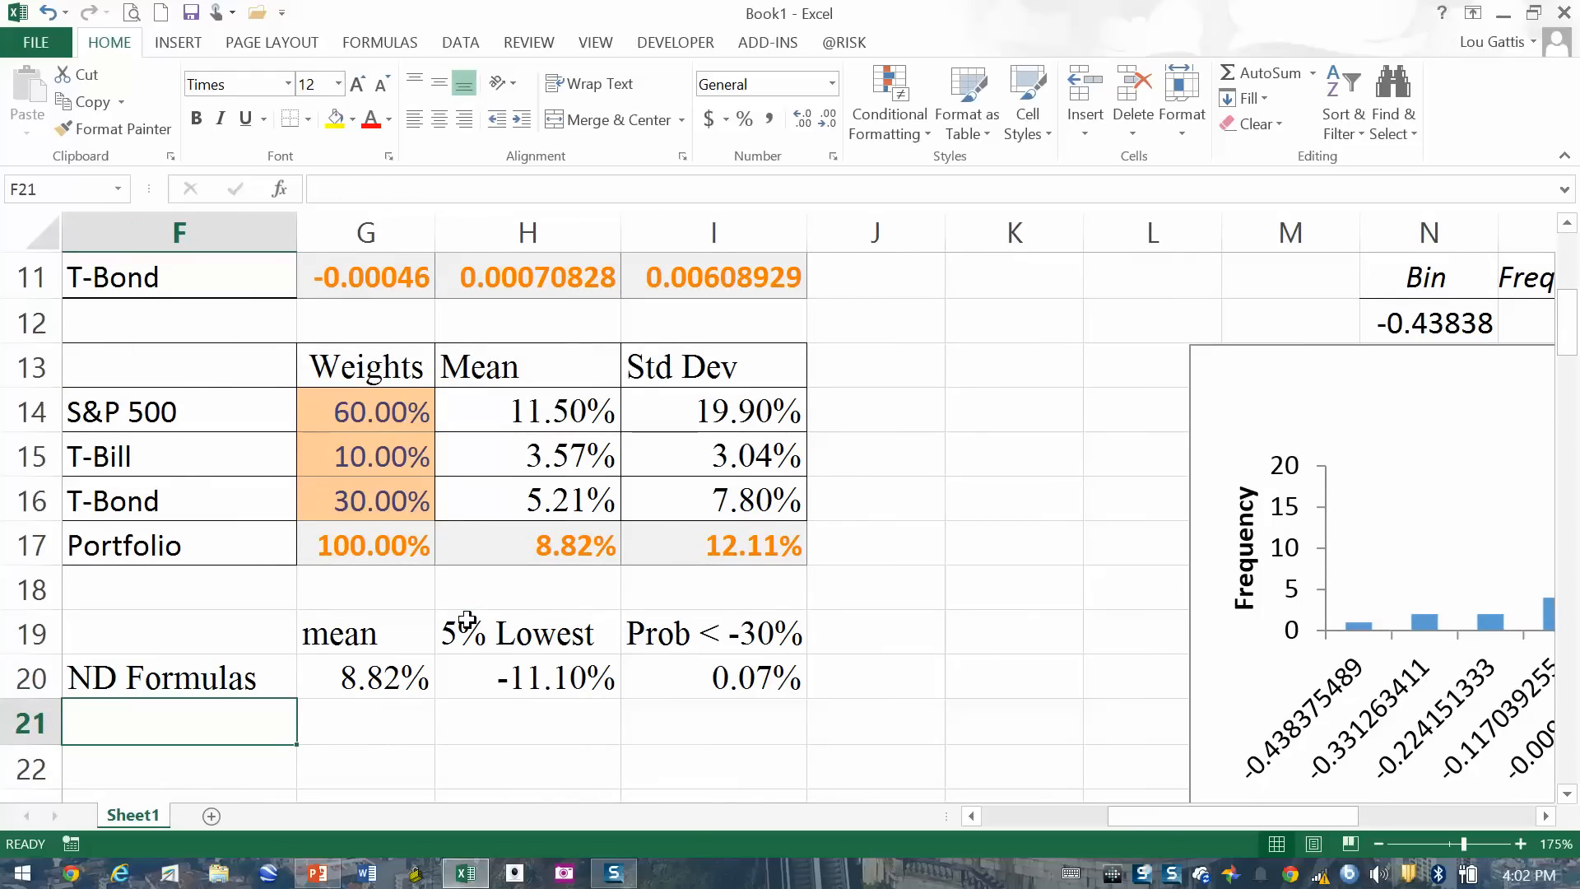
left_click(320, 874)
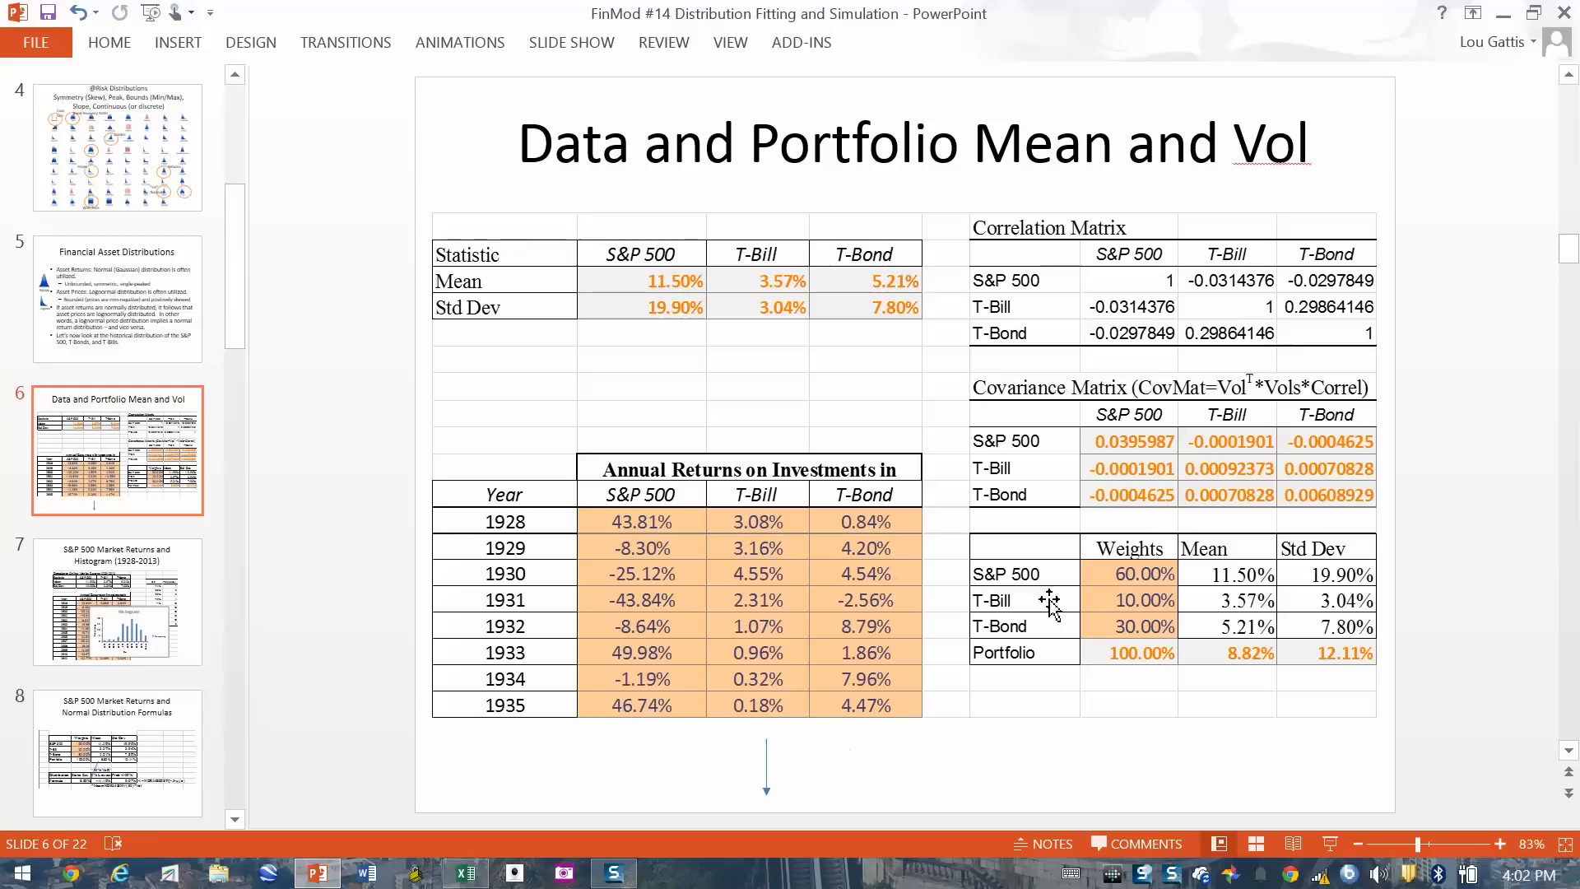
scroll(356, 455, "down", 1)
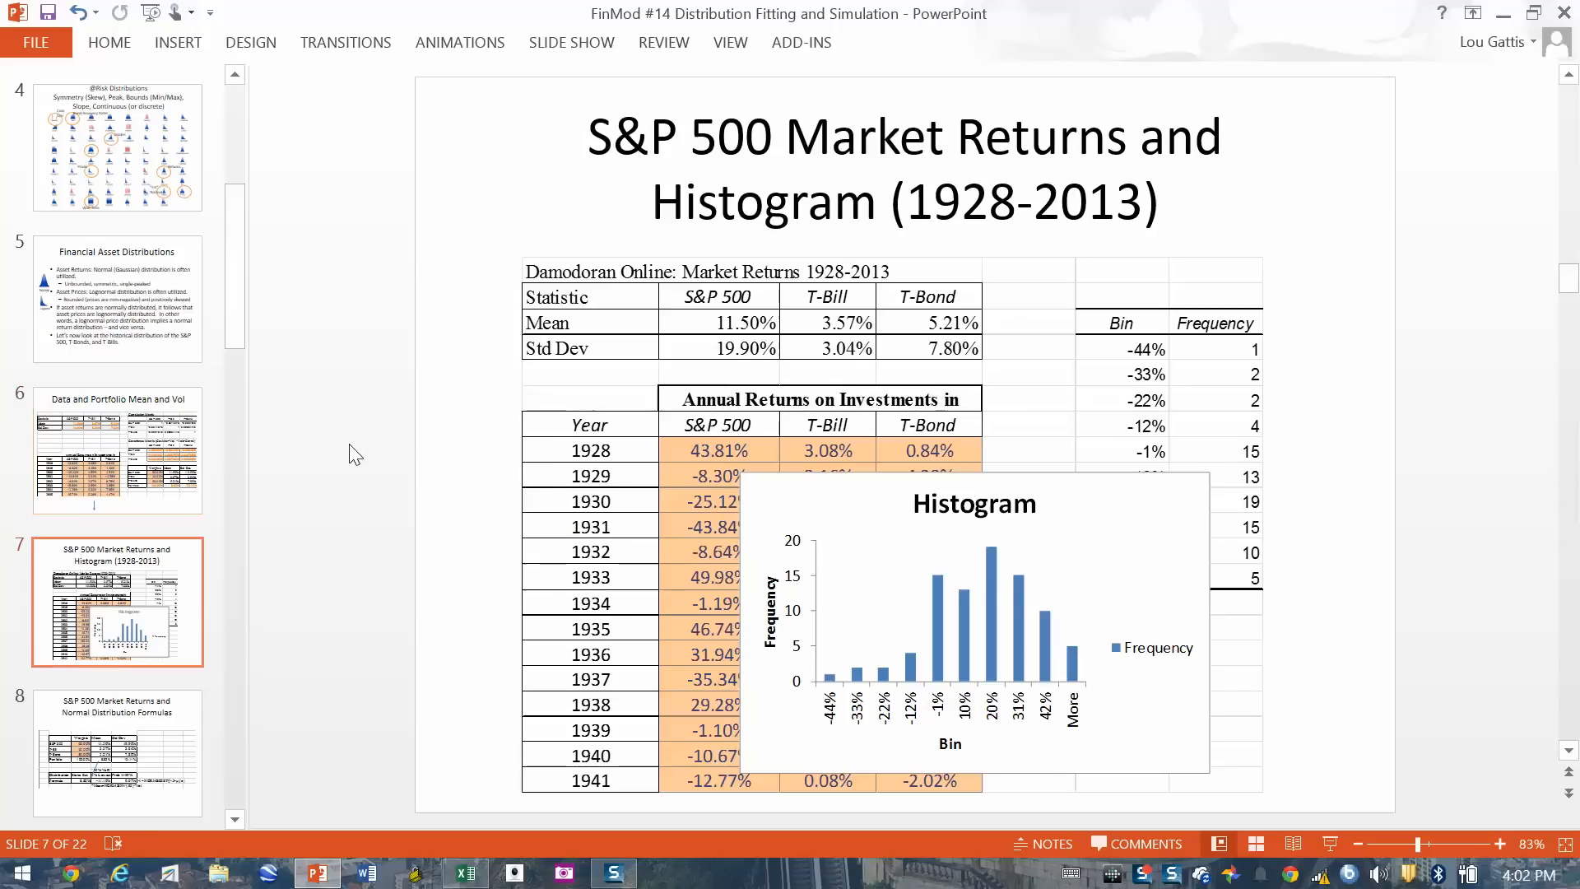
scroll(362, 459, "down", 1)
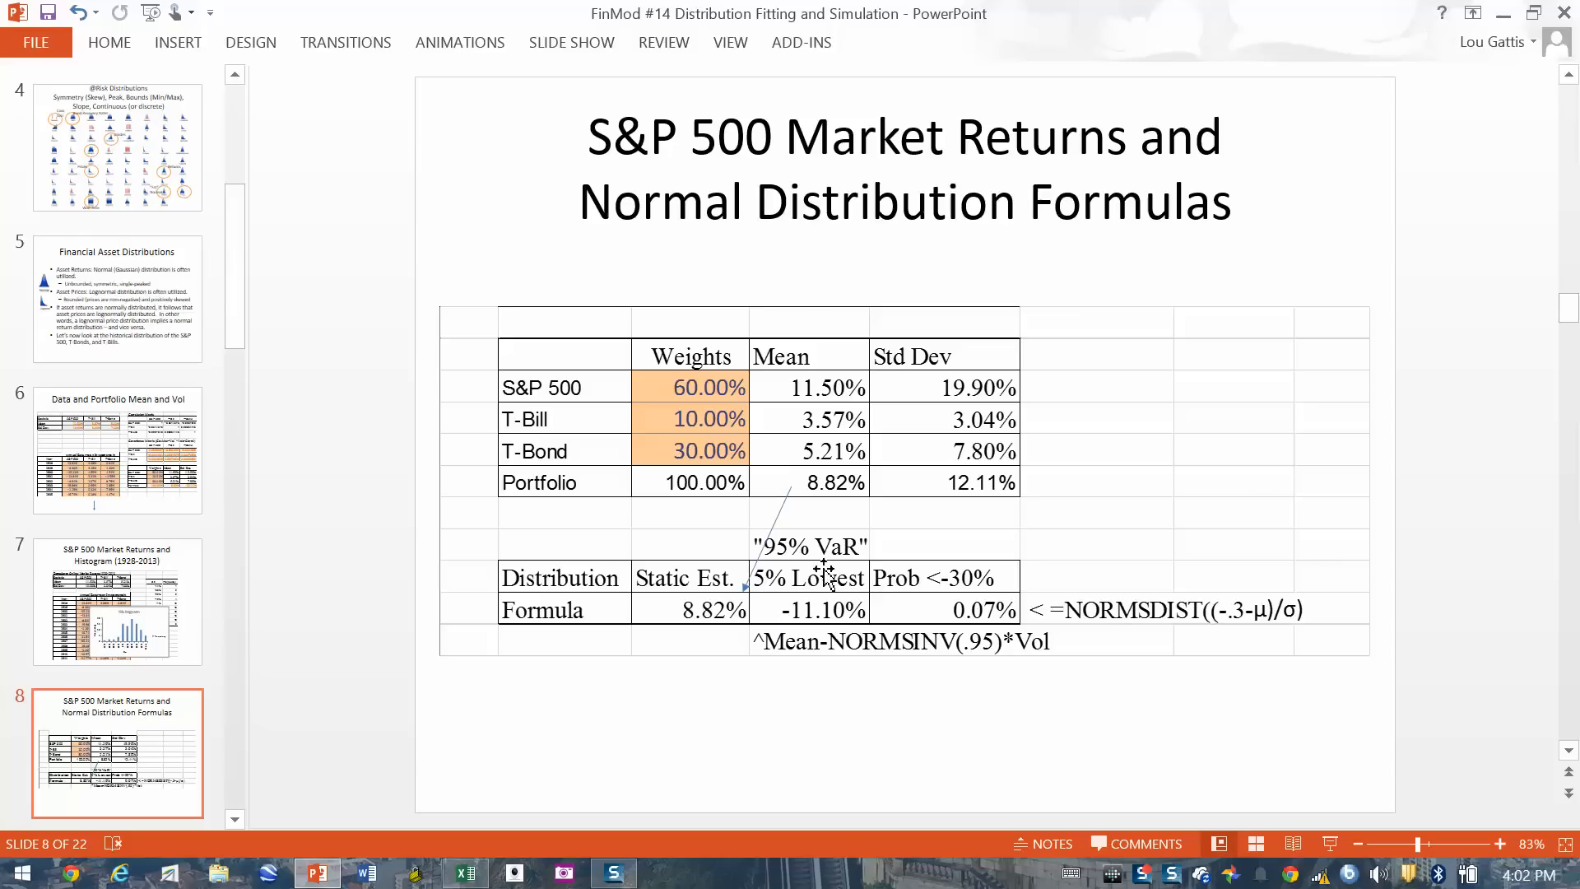
scroll(800, 617, "down", 1)
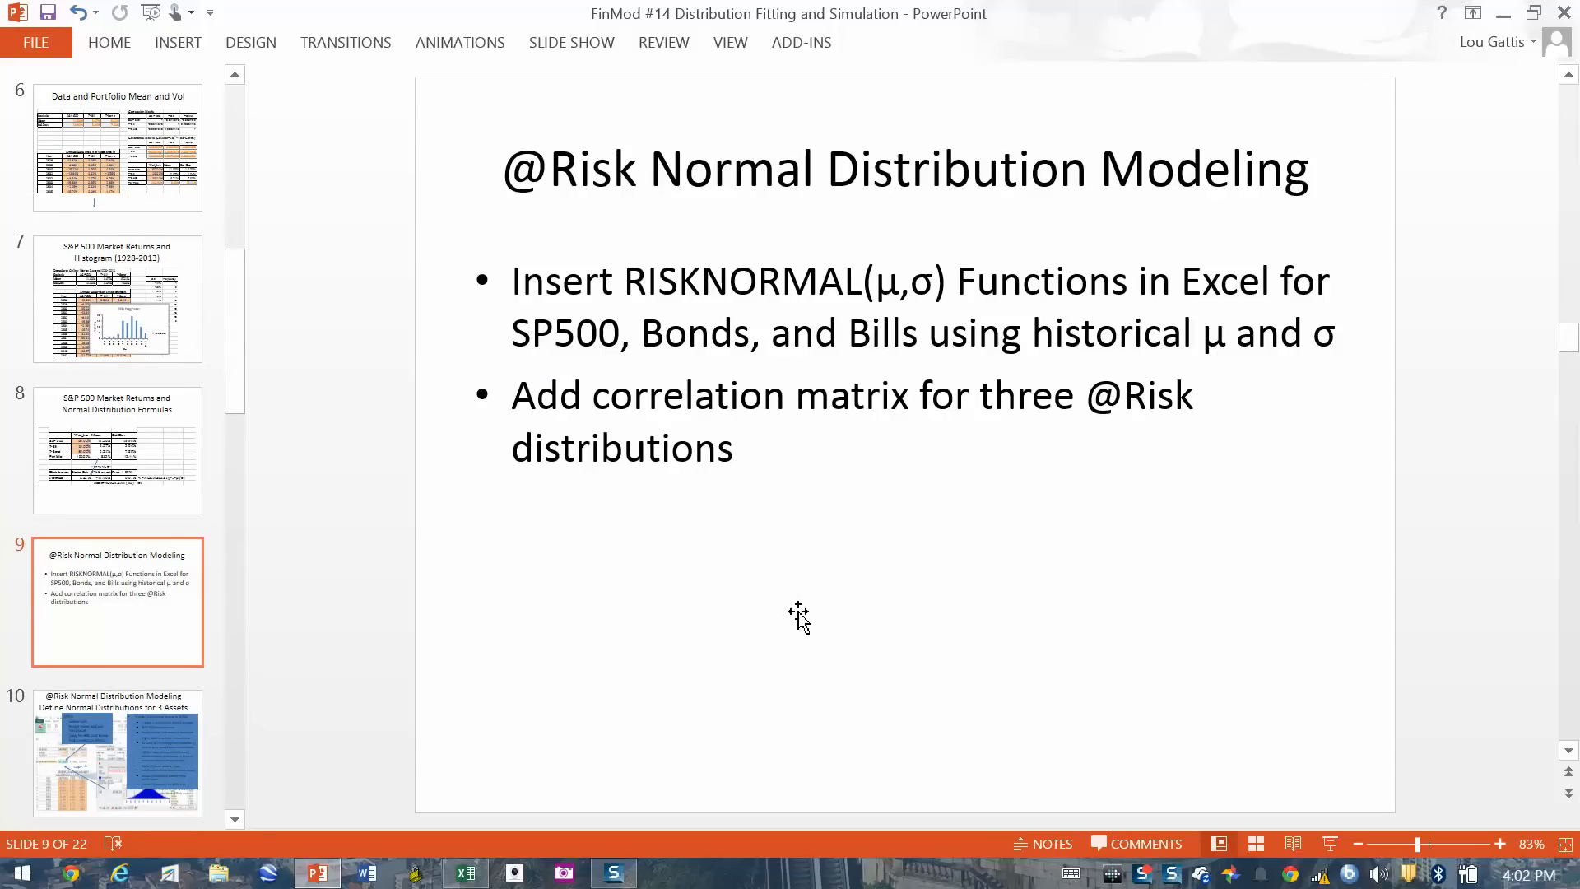
scroll(804, 623, "down", 1)
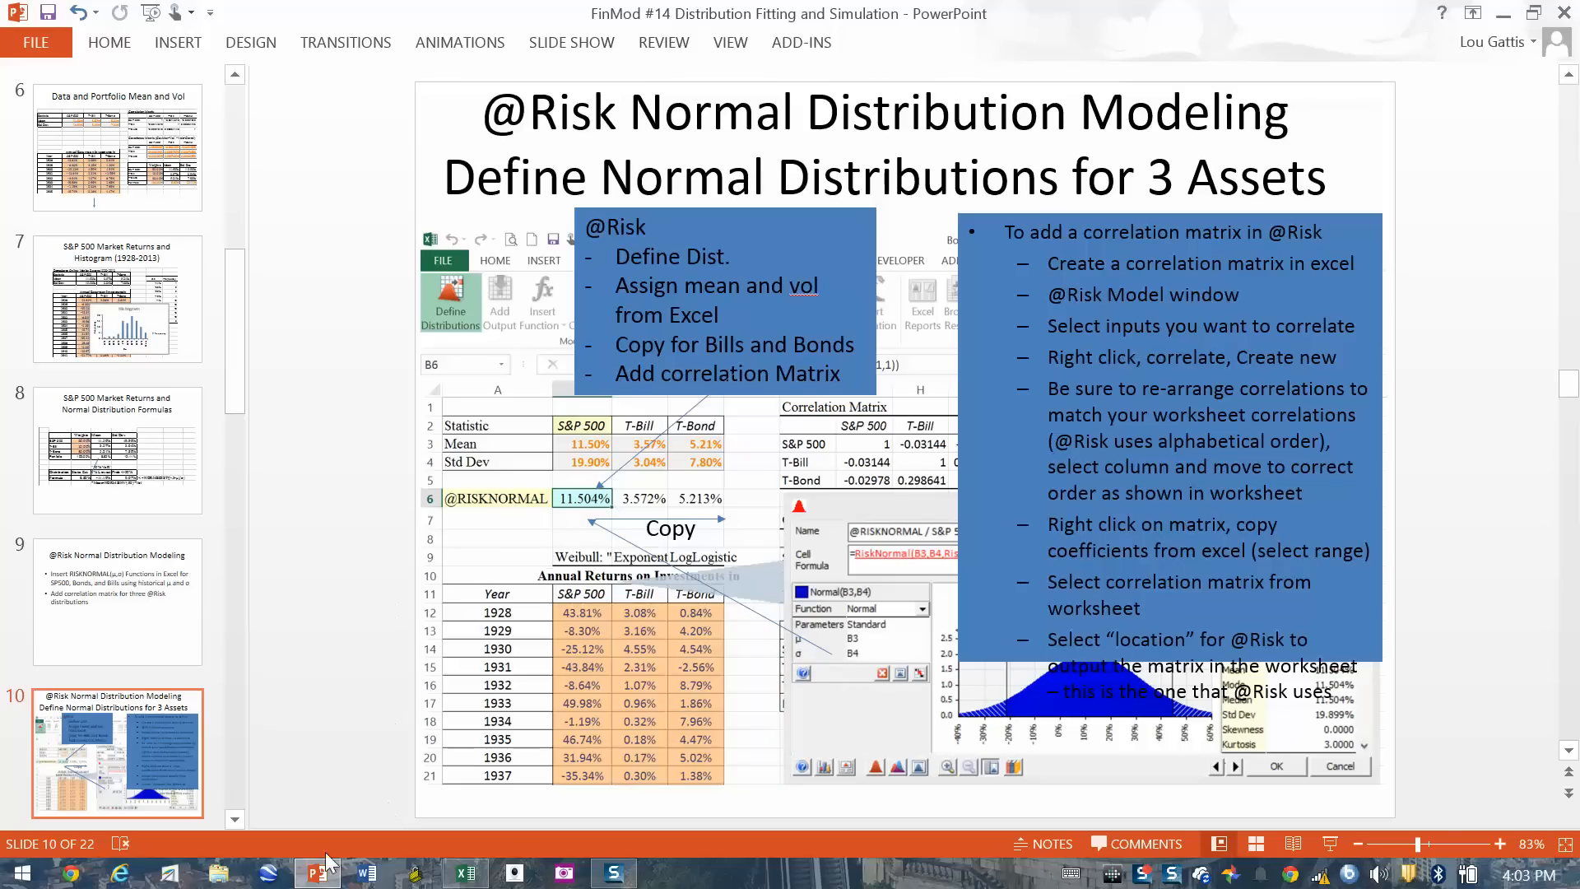
Step: Switch back to the Excel workbook and select the S&P 500 mean in B3 of the statistics table
left_click(465, 874)
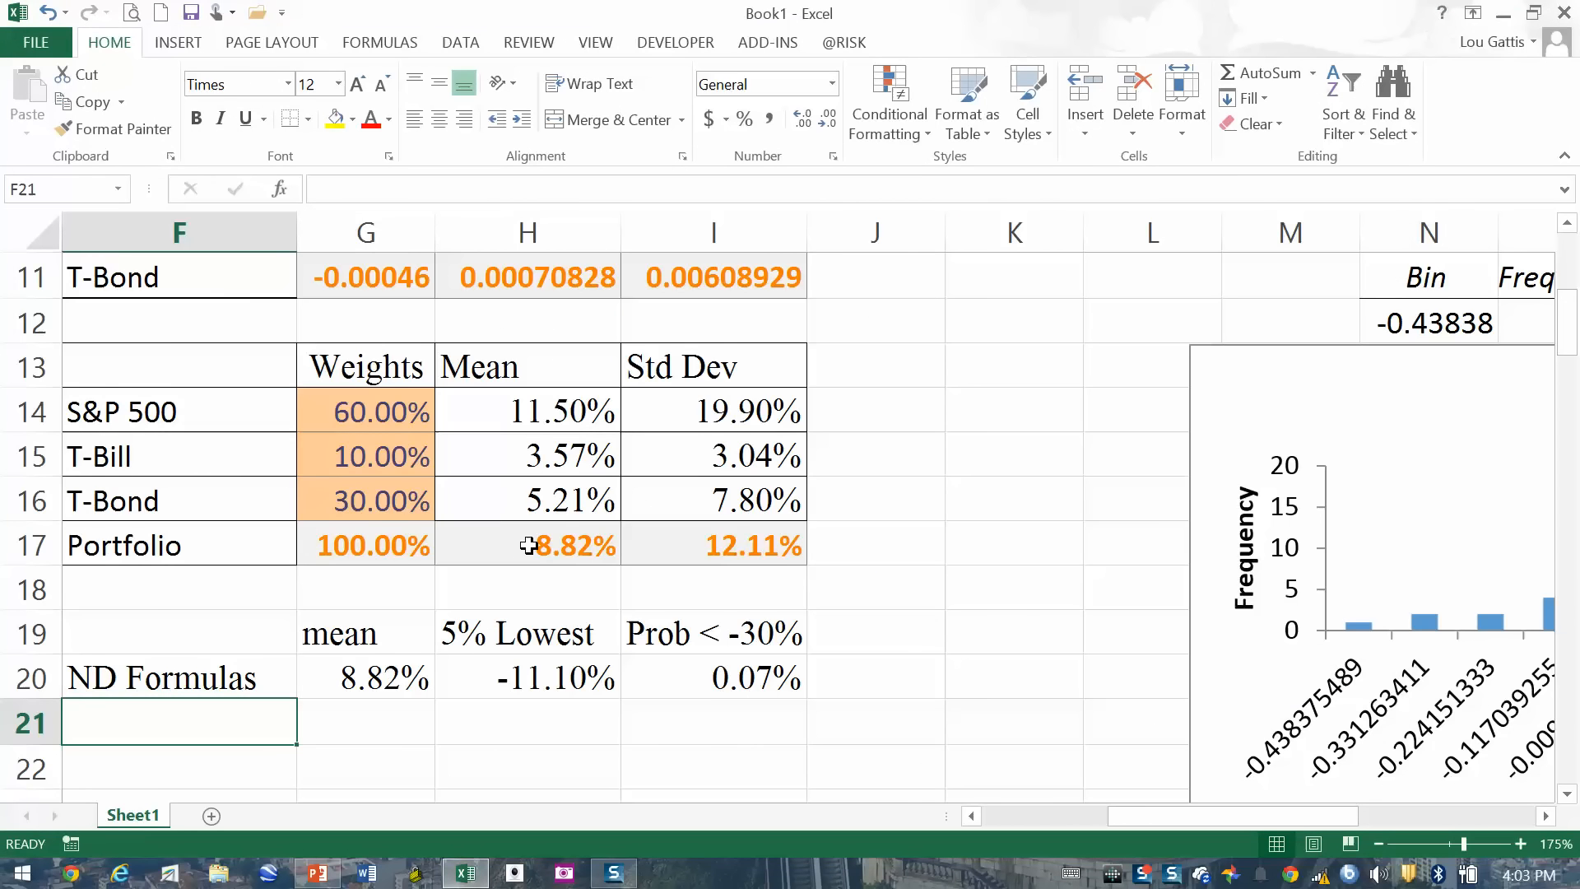
scroll(528, 545, "up", 3)
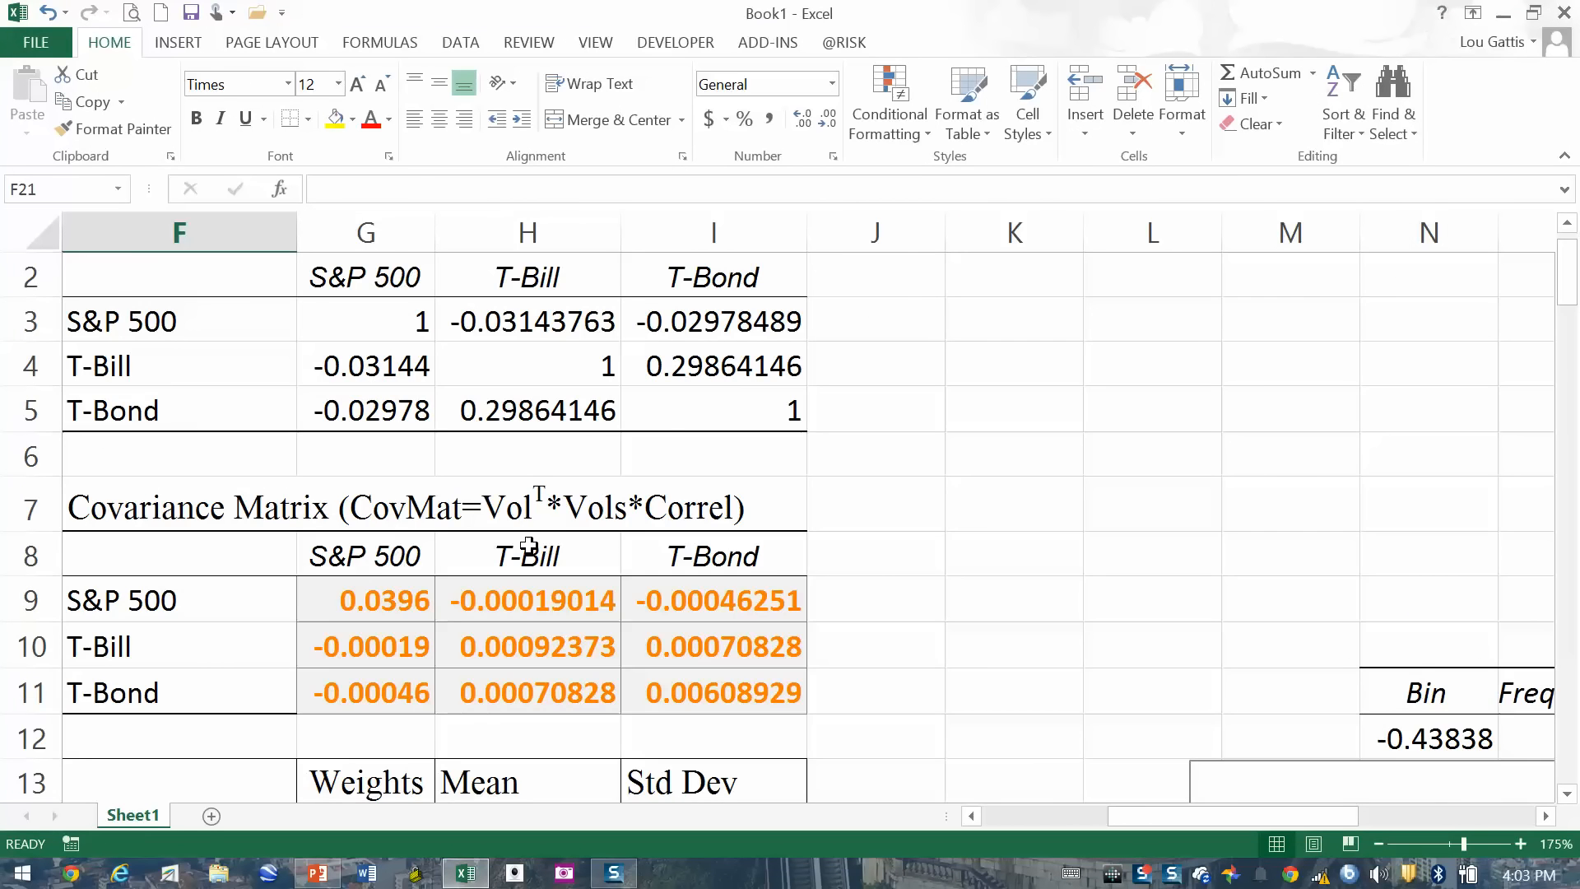
key("Home")
key("Up")
key("Up")
key("Up")
key("Up")
key("Up")
key("Up")
key("Up")
key("Up")
key("Up")
key("Up")
key("Up")
key("Up")
key("Up")
key("Up")
key("Up")
key("Up")
key("Up")
key("Up")
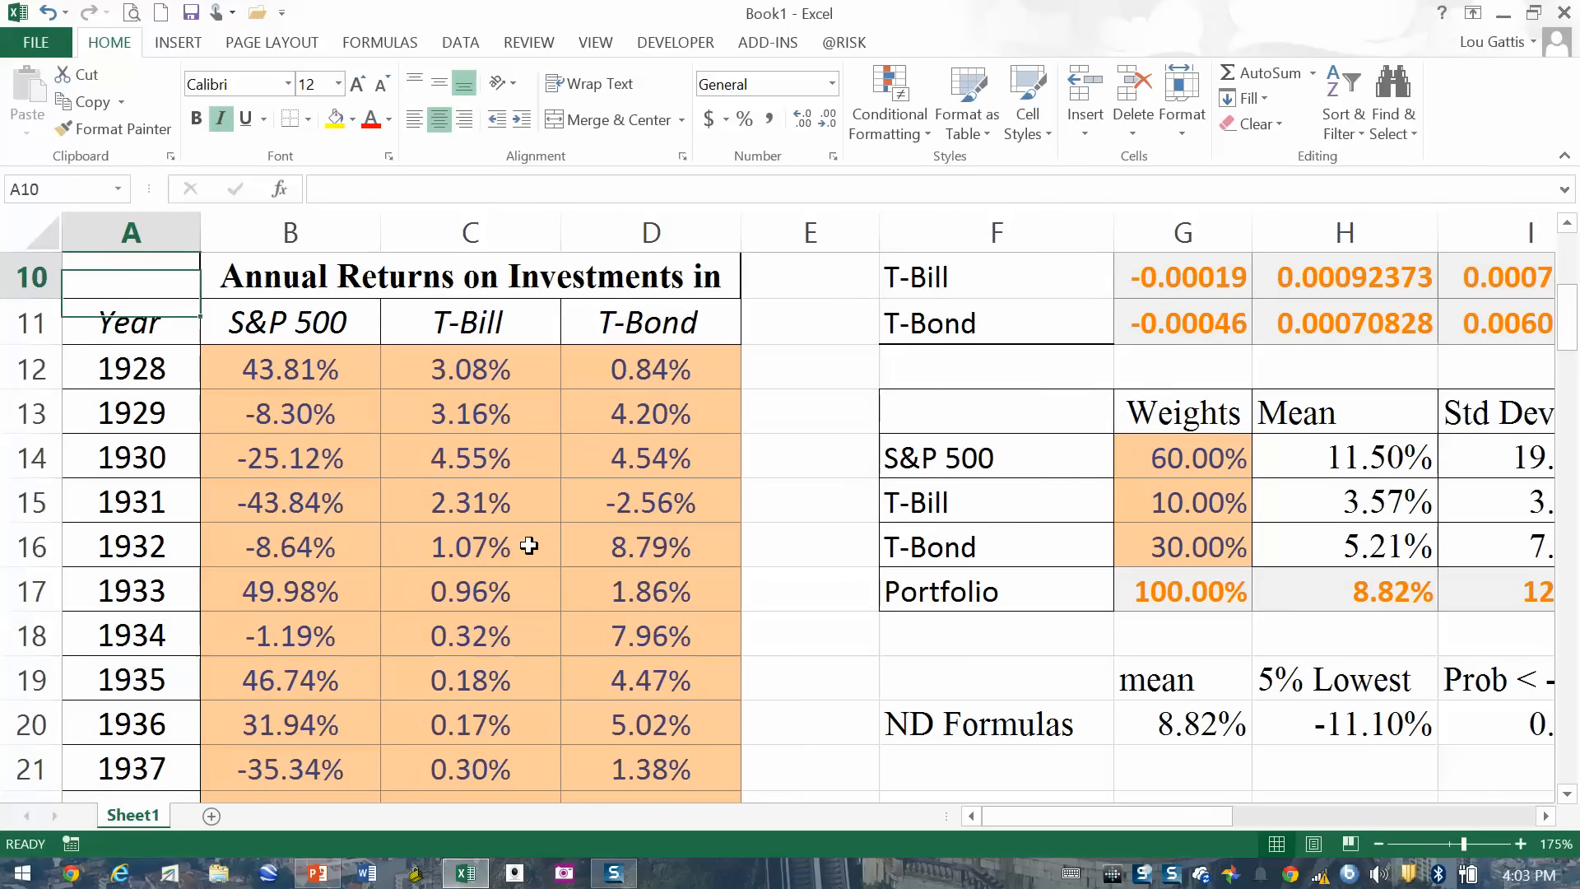
key("Down")
key("Down")
key("Up")
key("Up")
key("Up")
key("Up")
key("Down")
key("Down")
key("Right")
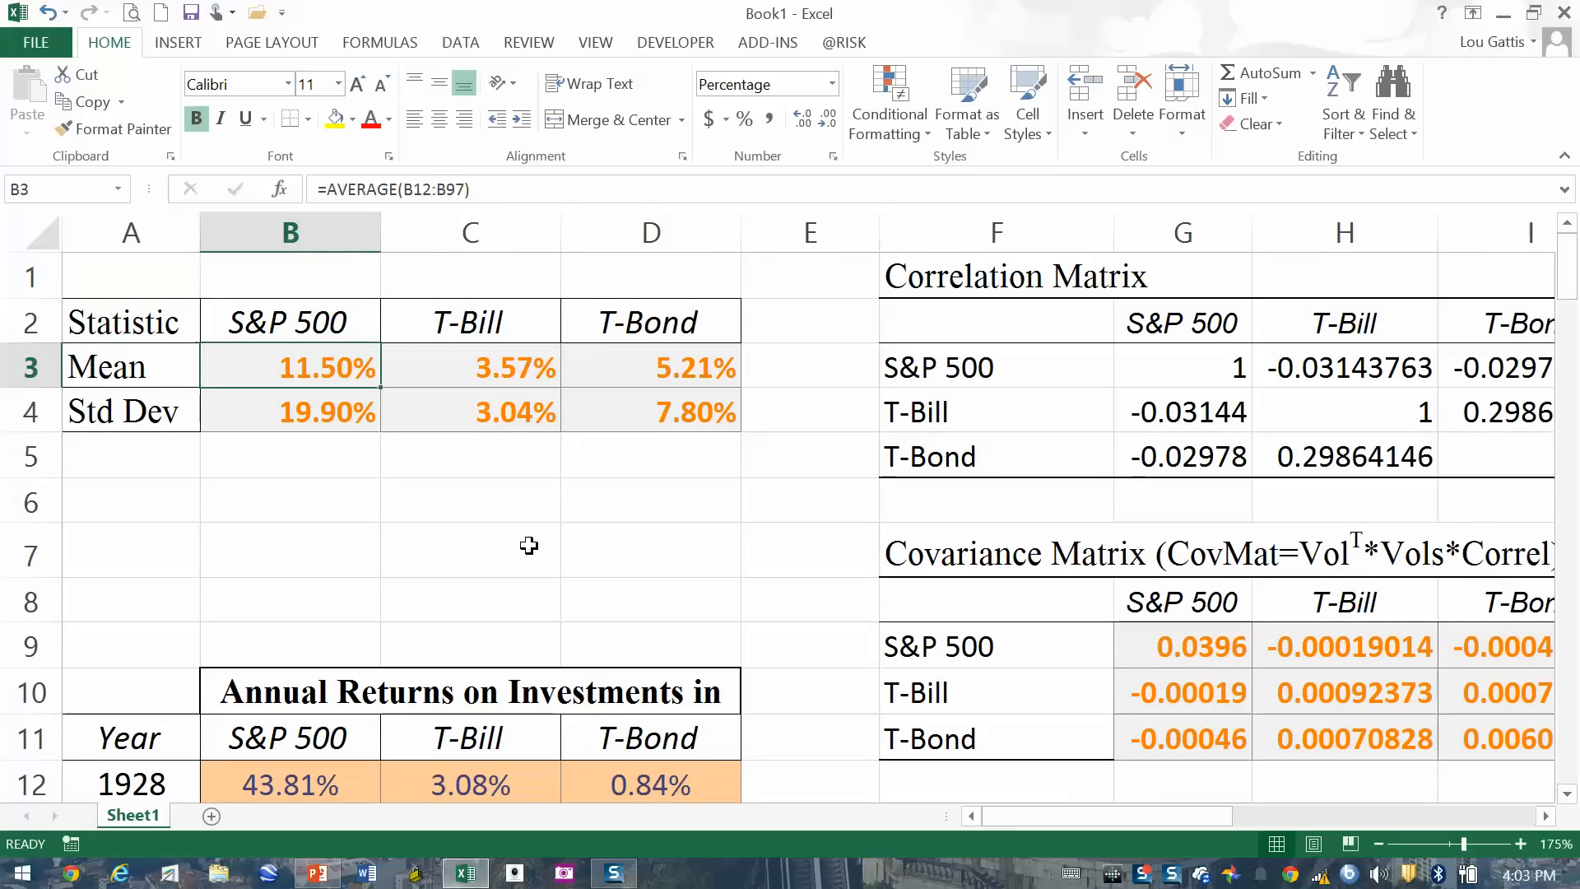
Step: Copy the S&P 500, T-Bill and T-Bond headers from B2:D2 into row 5 starting at B5
left_click_drag(249, 317, 613, 329)
key("ctrl+c")
left_click(312, 449)
key("ctrl+v")
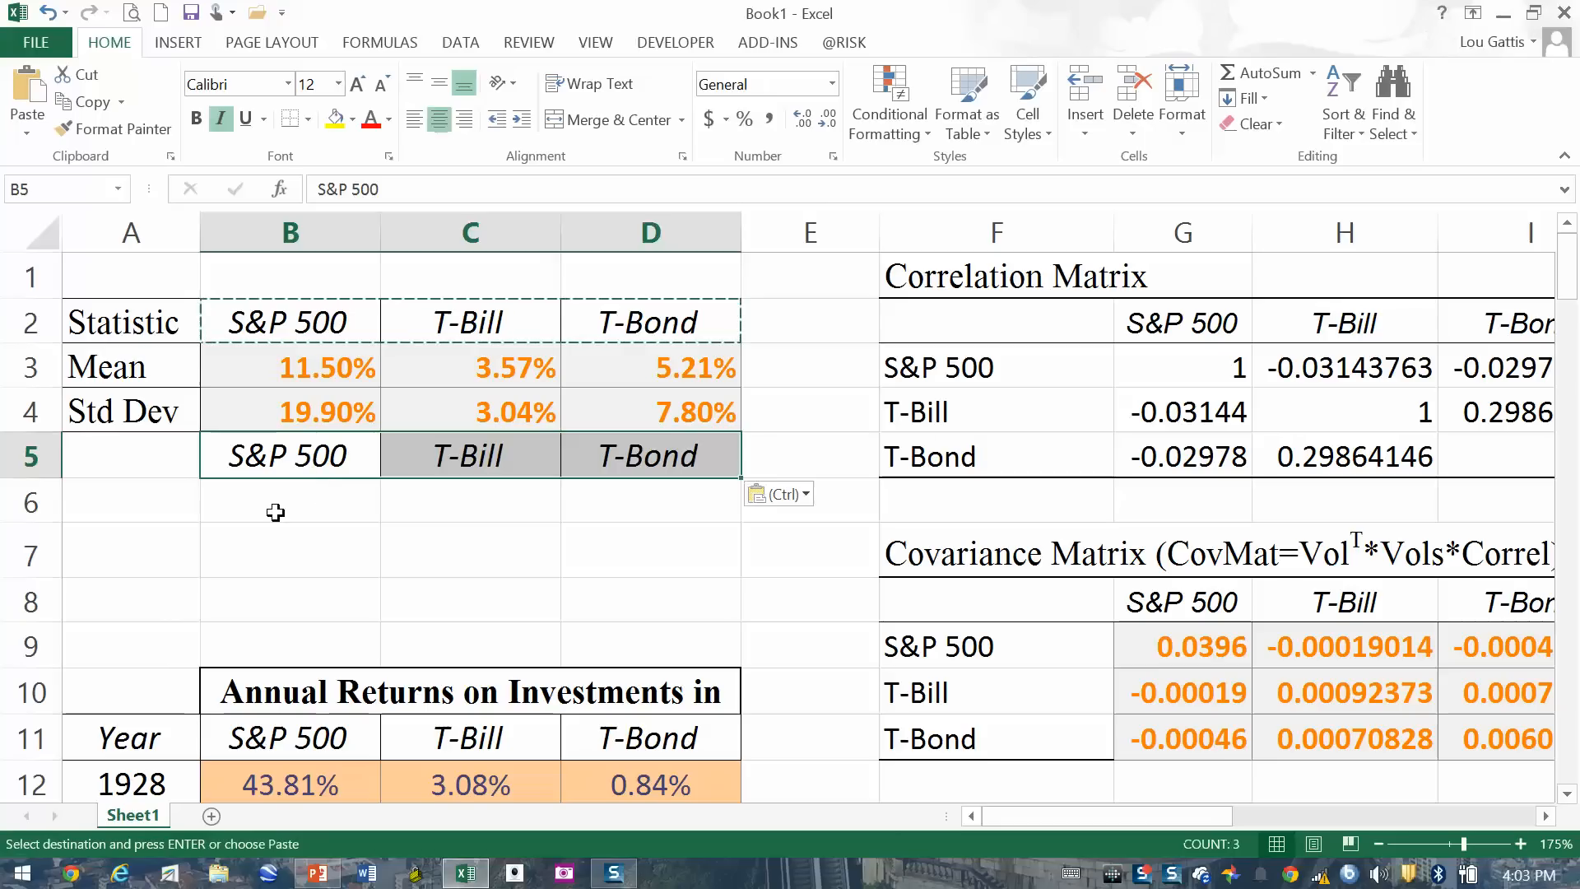
left_click(215, 518)
left_click(124, 494)
left_click_drag(200, 231, 226, 231)
left_click_drag(276, 231, 308, 233)
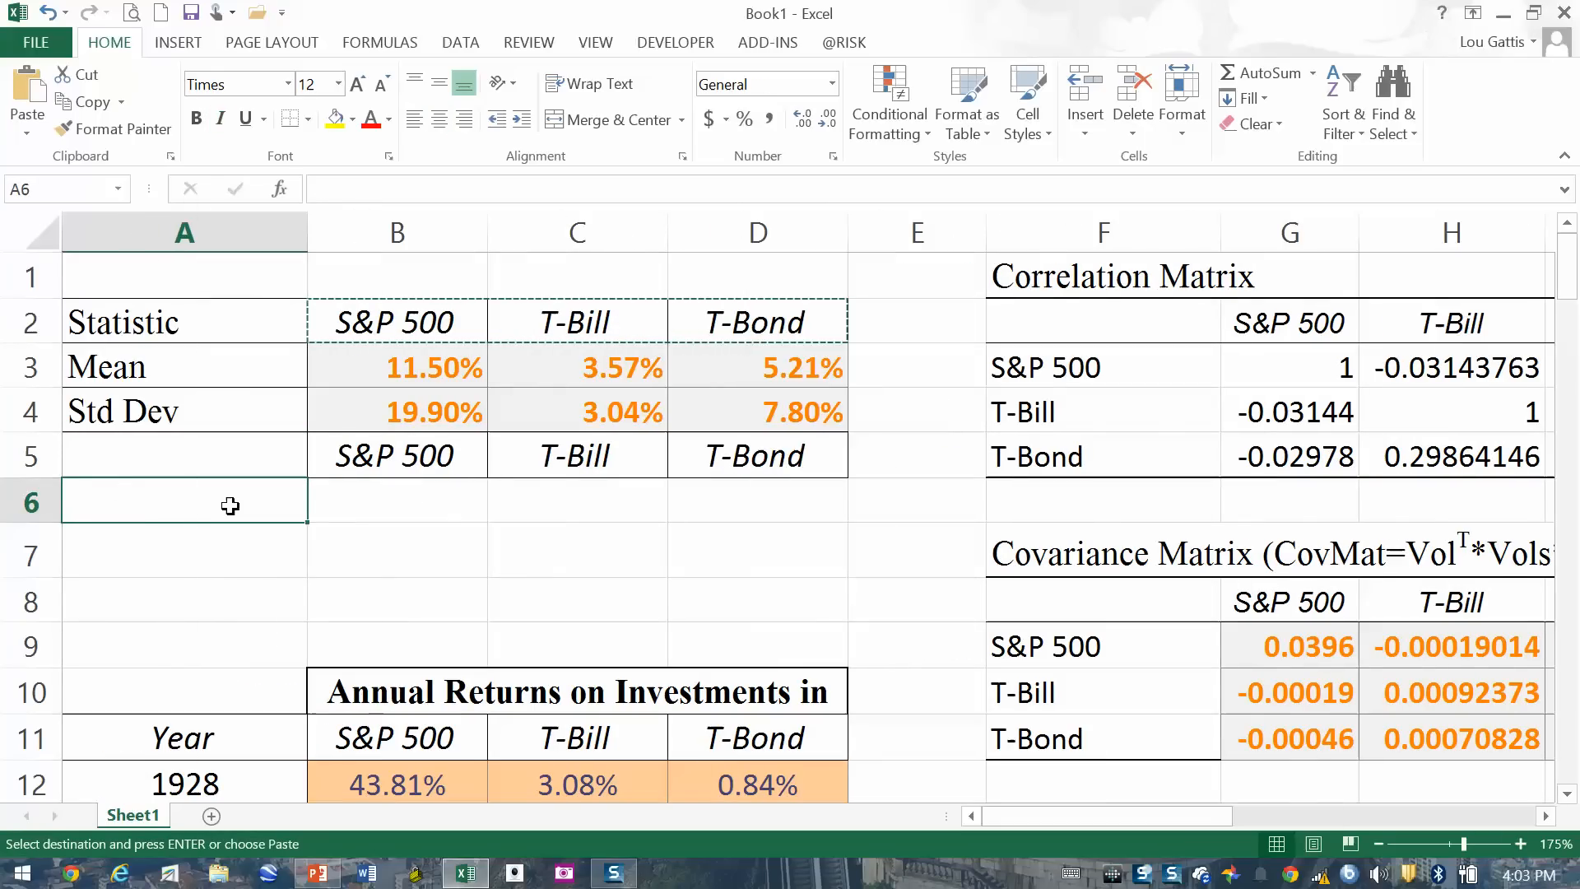
type("'@Rsik")
key("BackSpace")
type("isk ND")
key("Return")
left_click(231, 504)
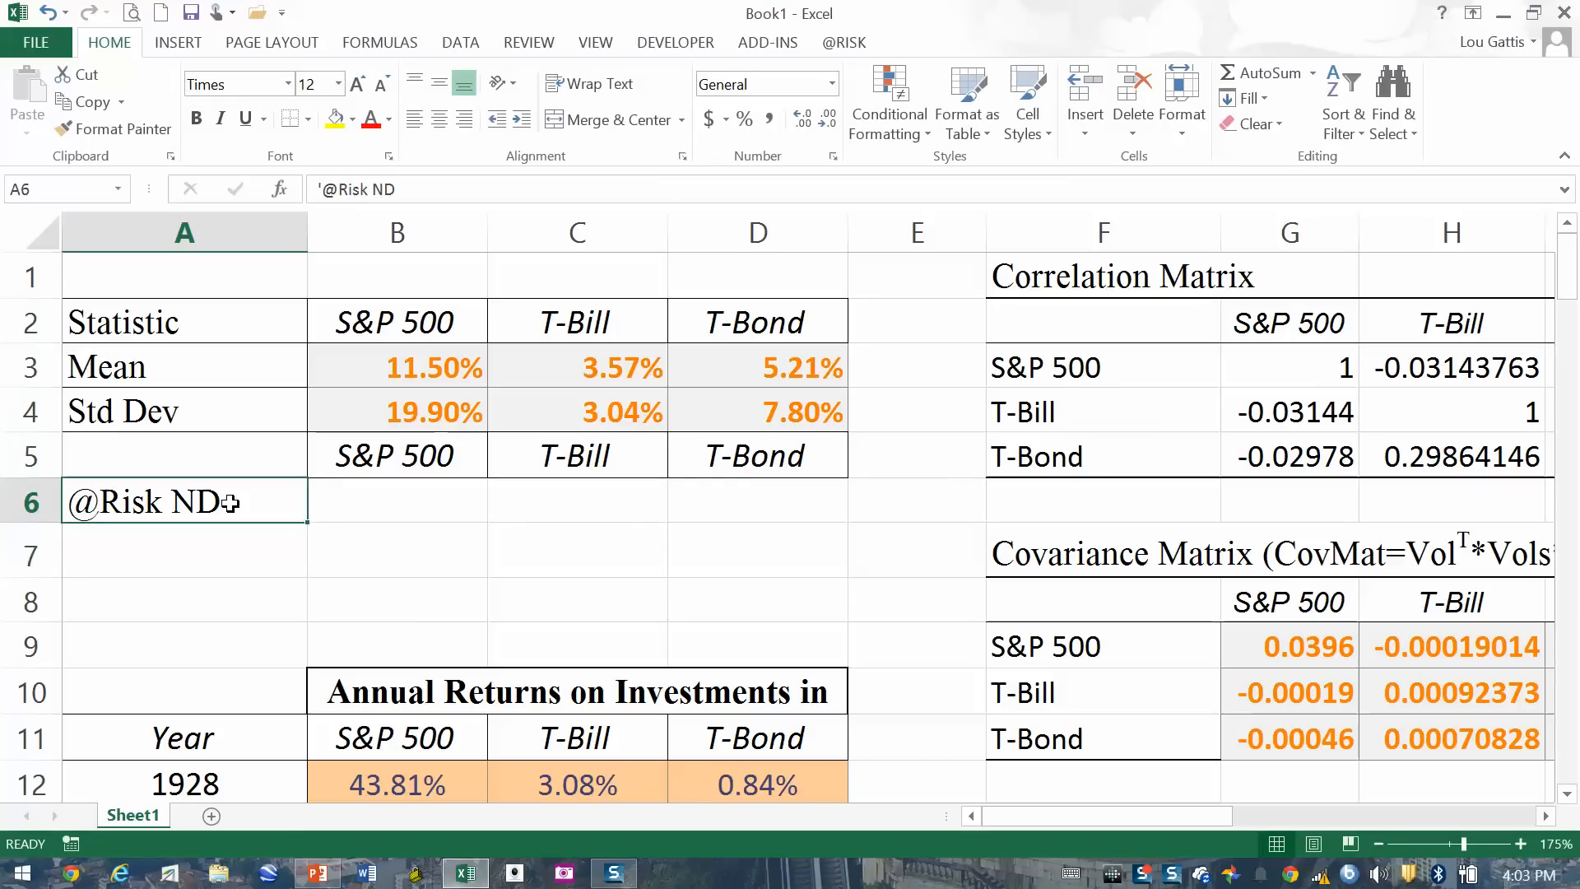
left_click(418, 508)
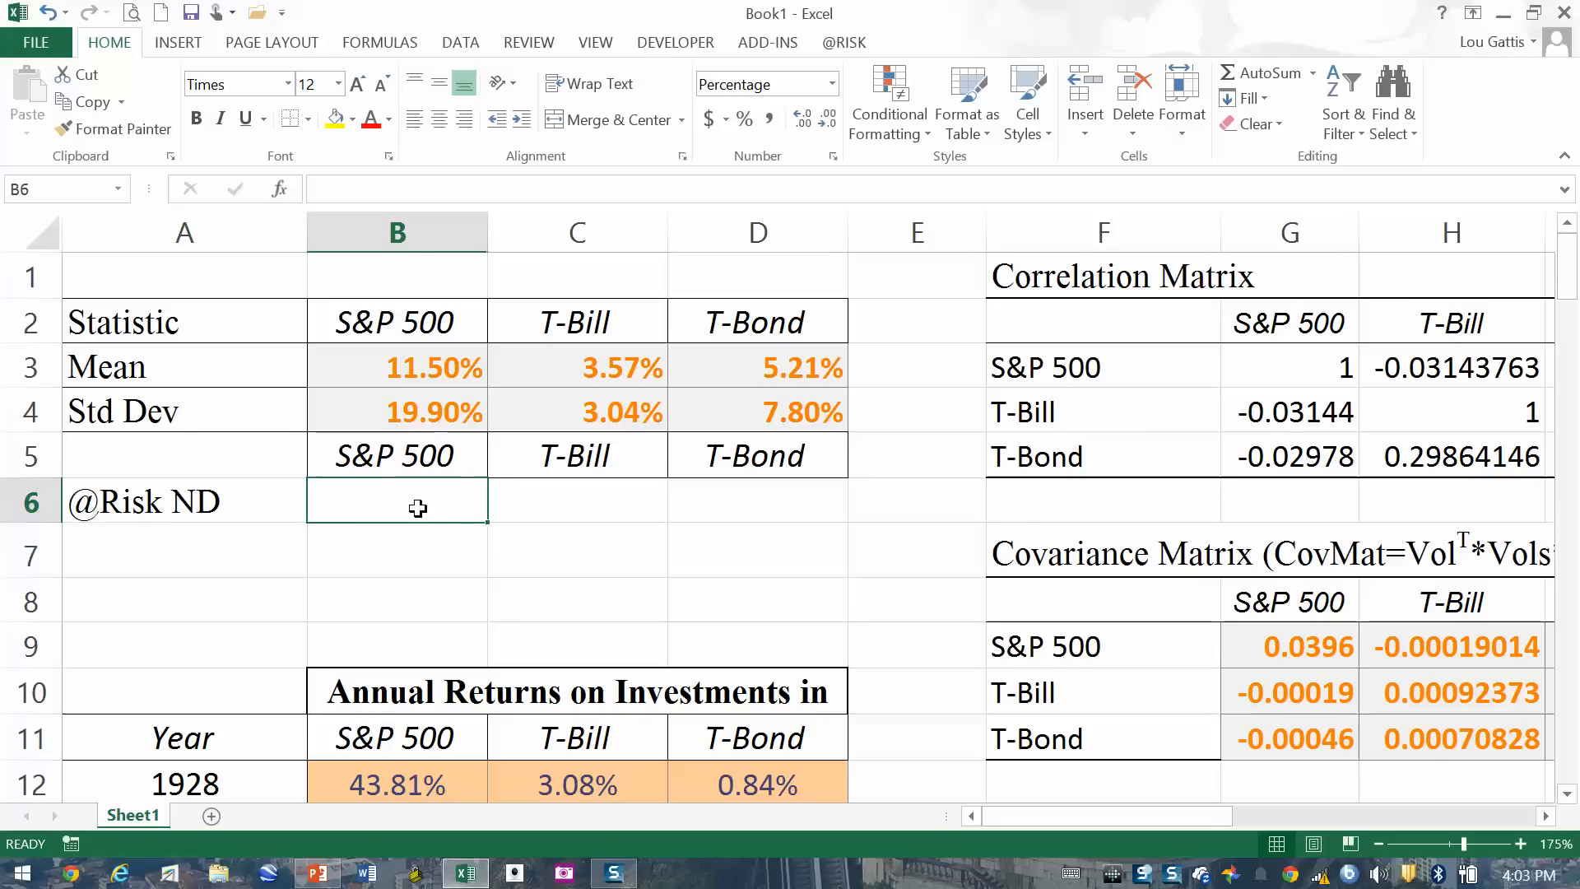
left_click(848, 44)
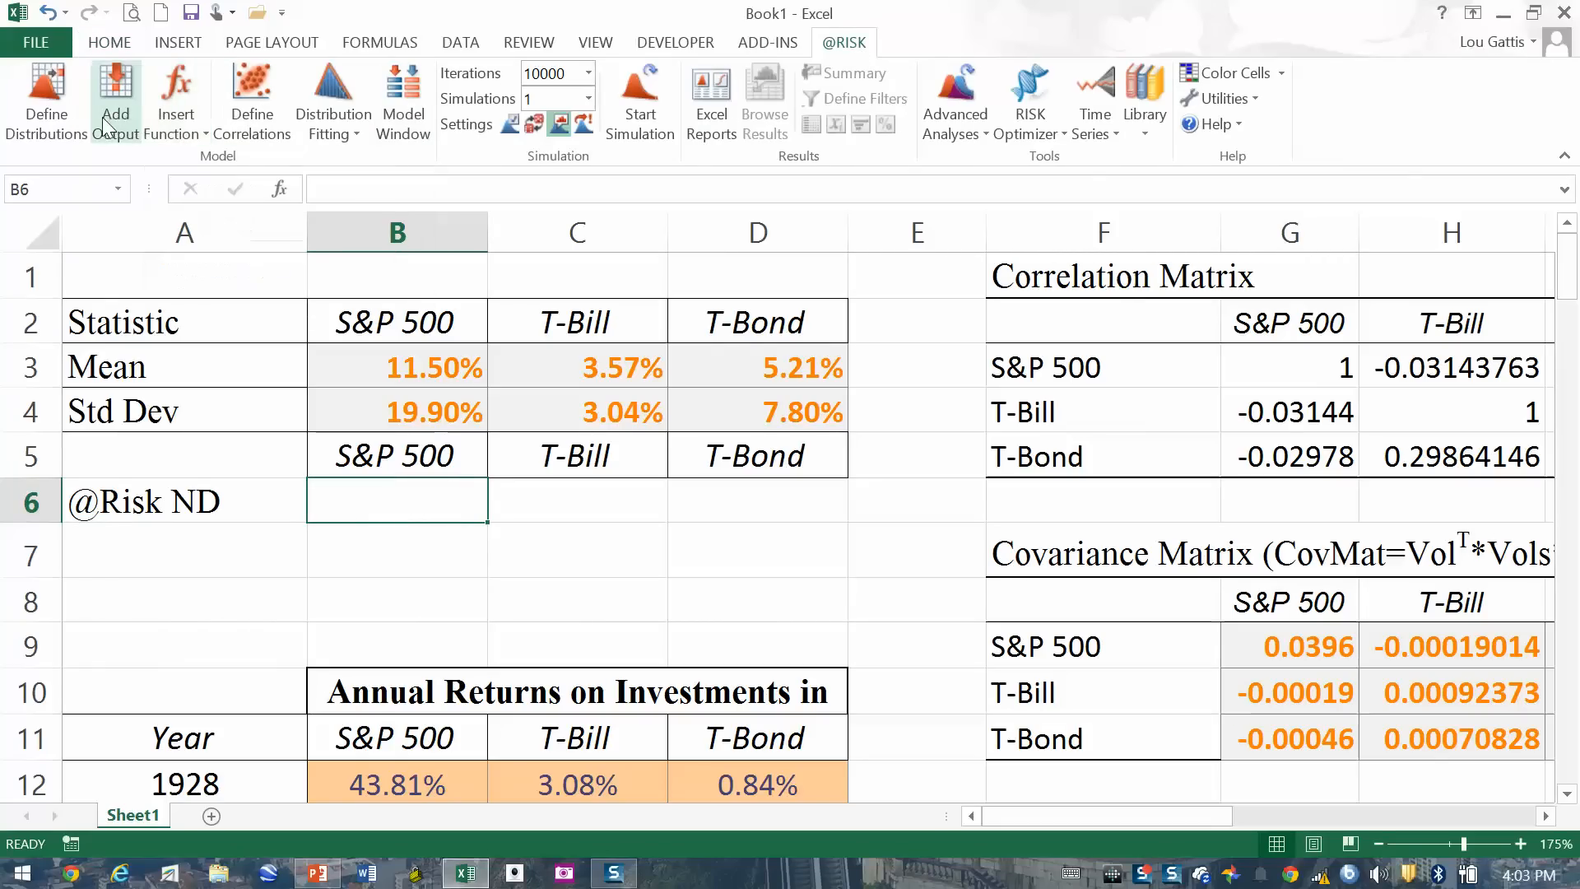
left_click(48, 116)
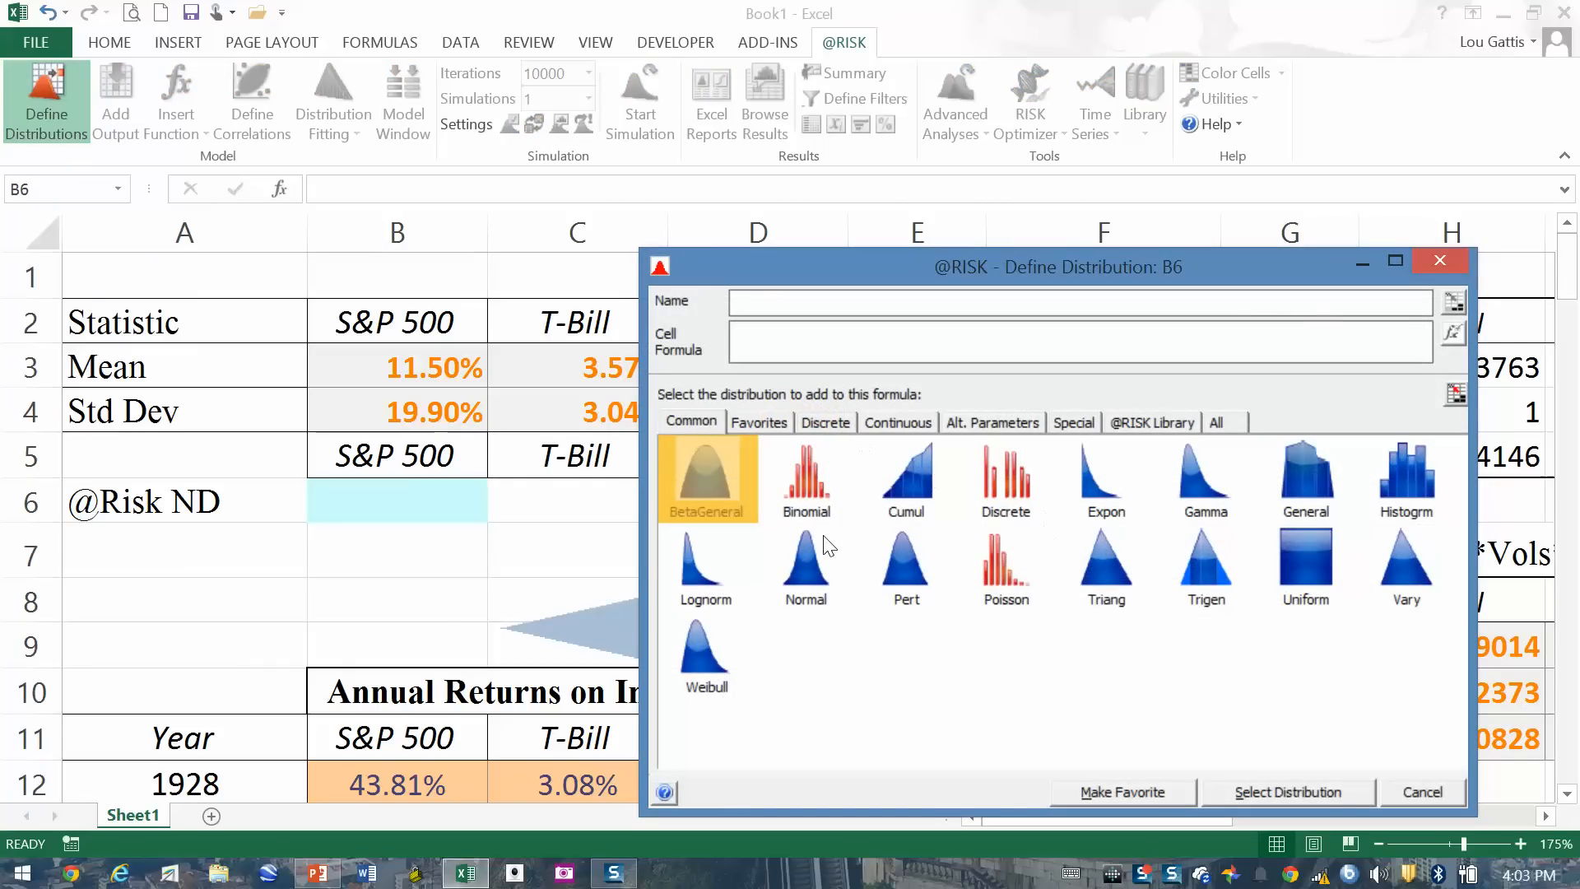
left_click(813, 573)
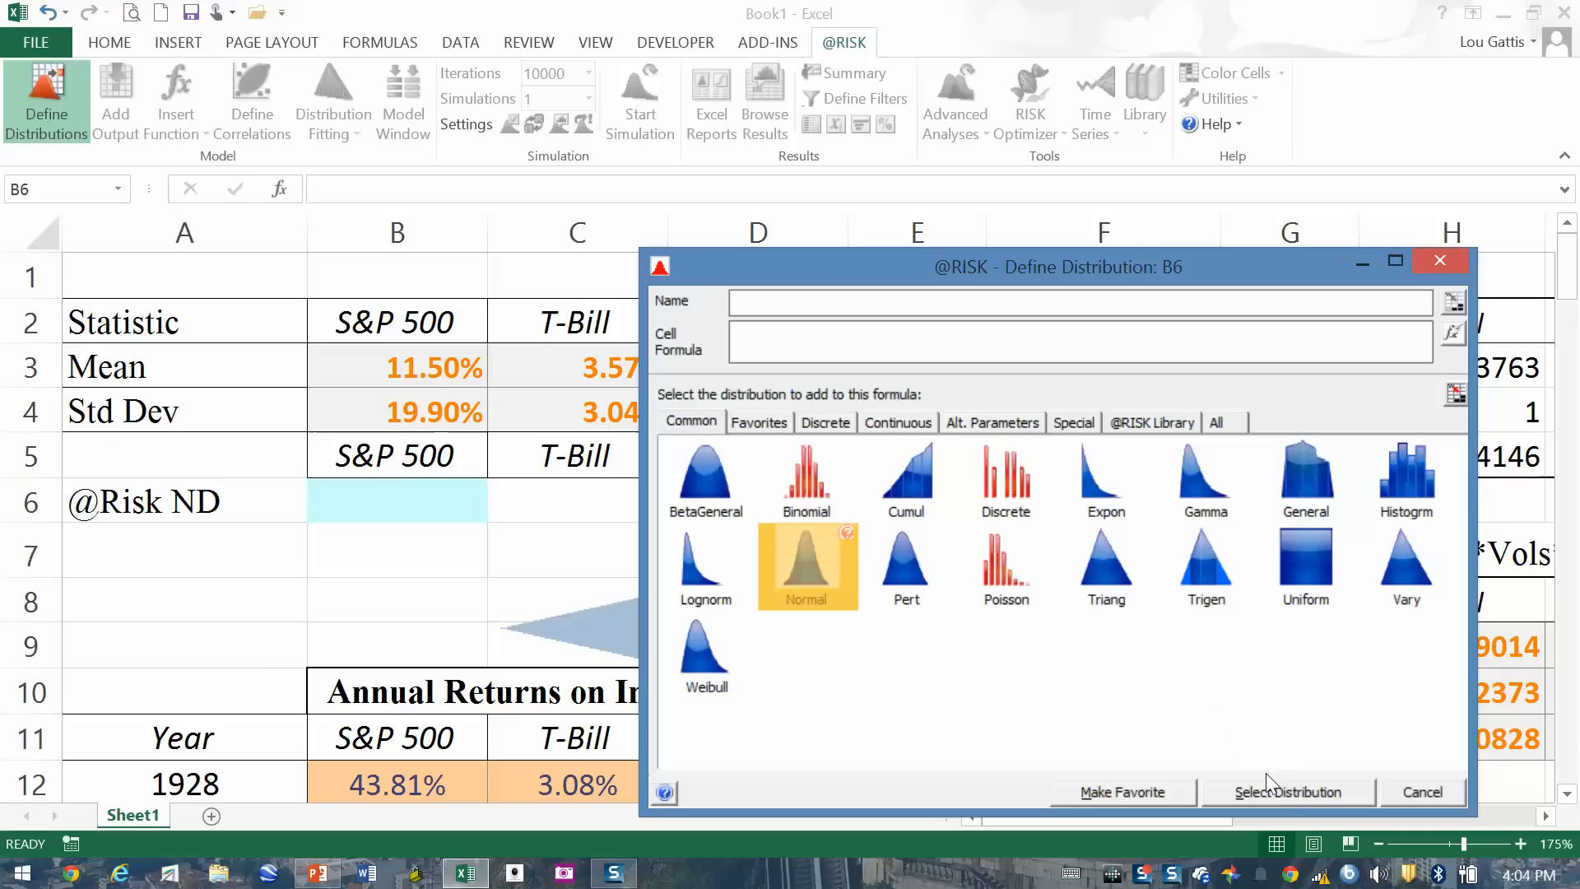
left_click(1294, 792)
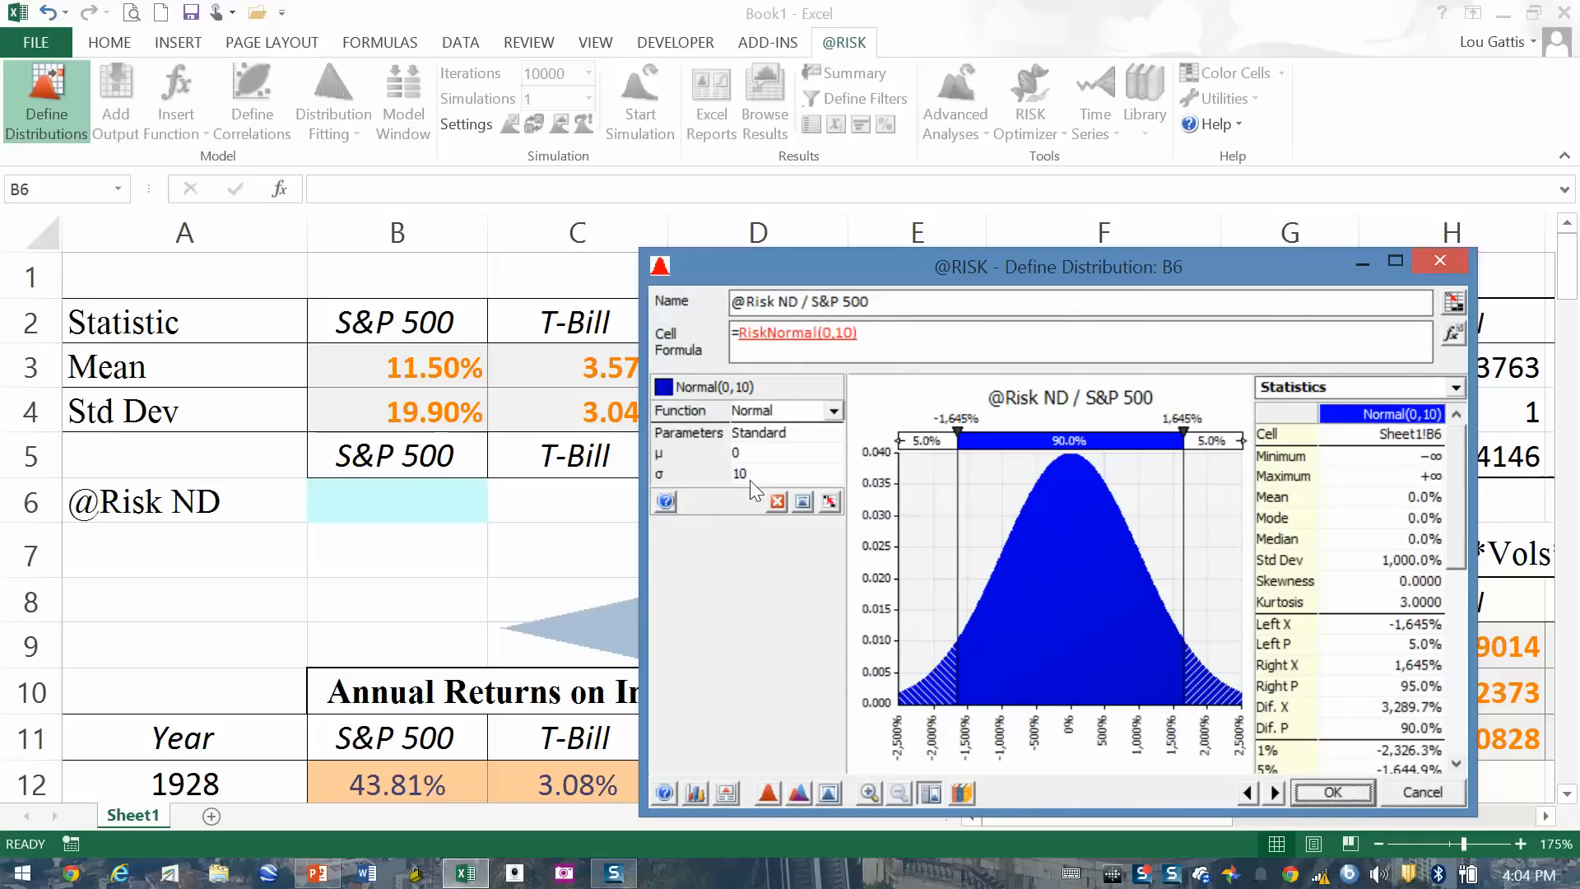
Step: Link the normal distribution's mean to B3 and its standard deviation to B4, and check the resulting formula in B6
left_click(829, 500)
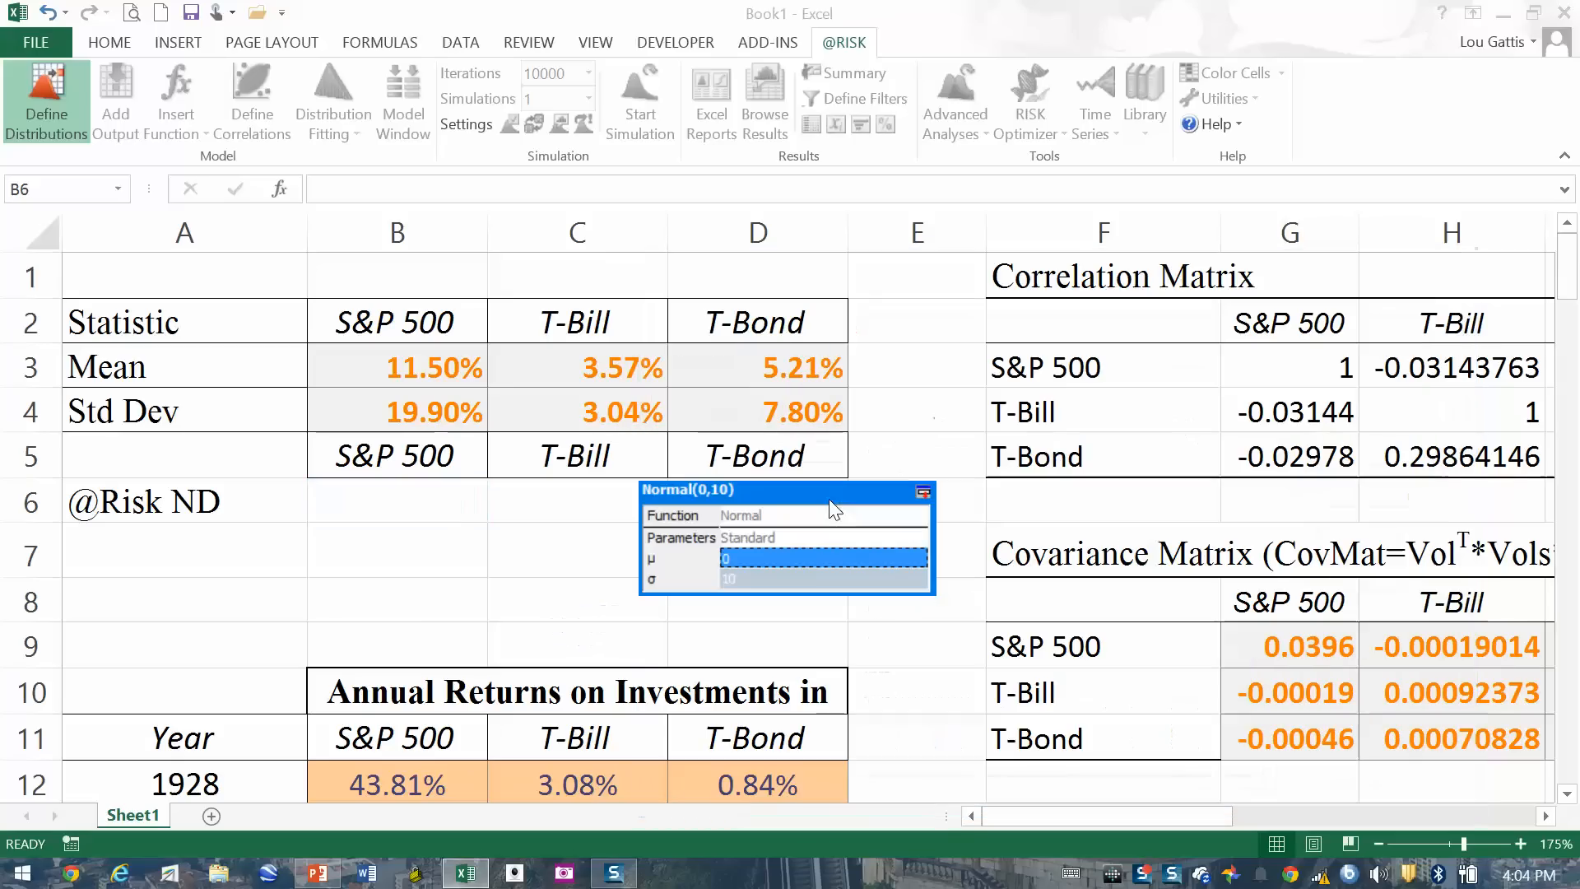
left_click(419, 362)
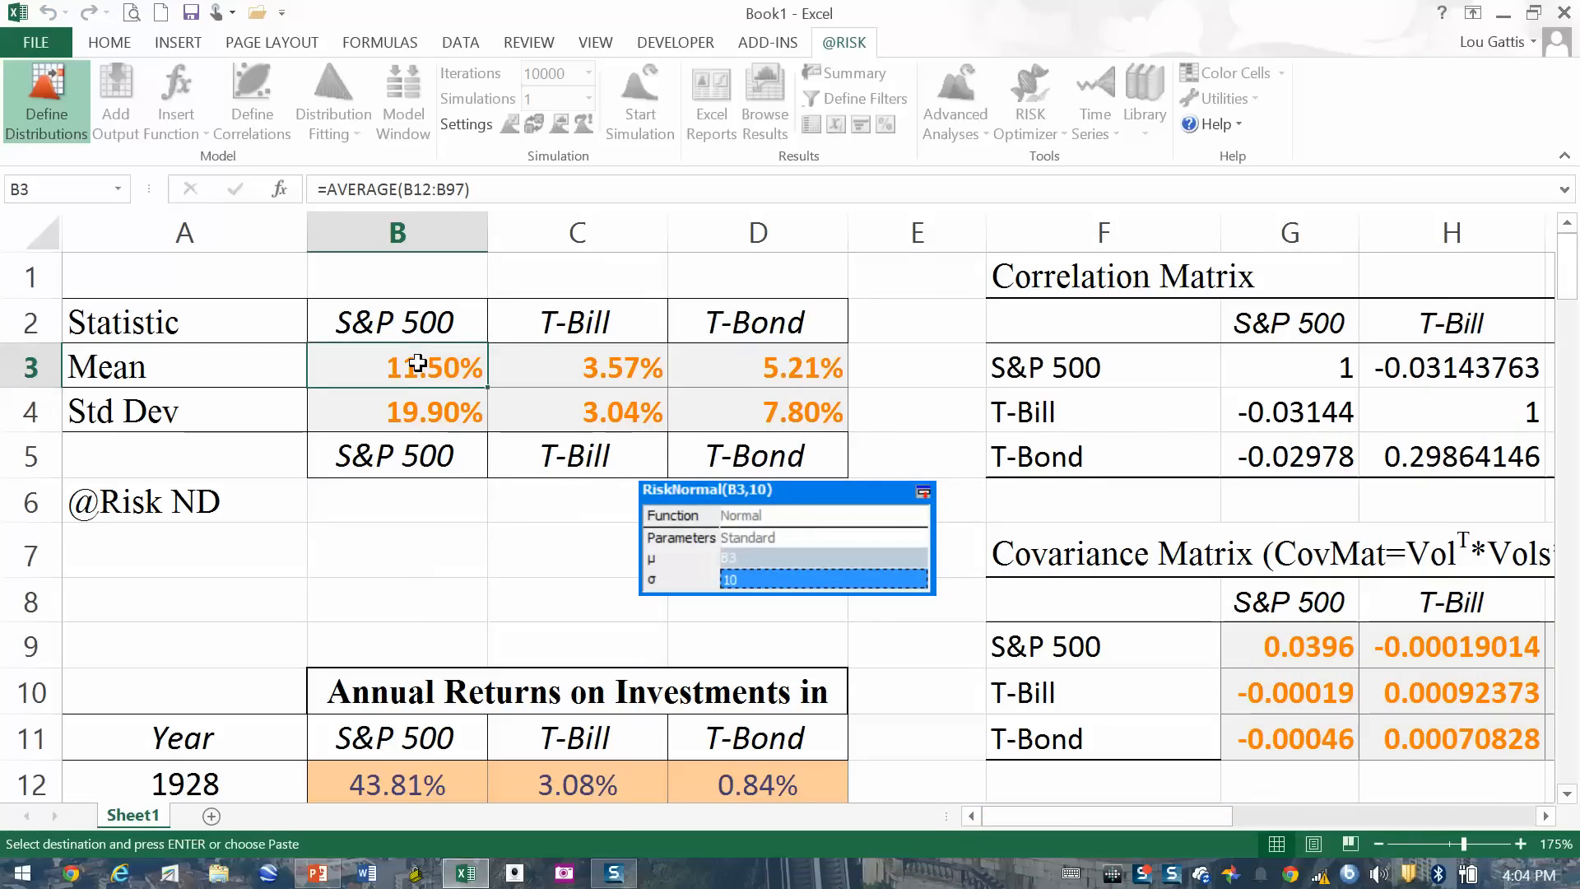
left_click(407, 411)
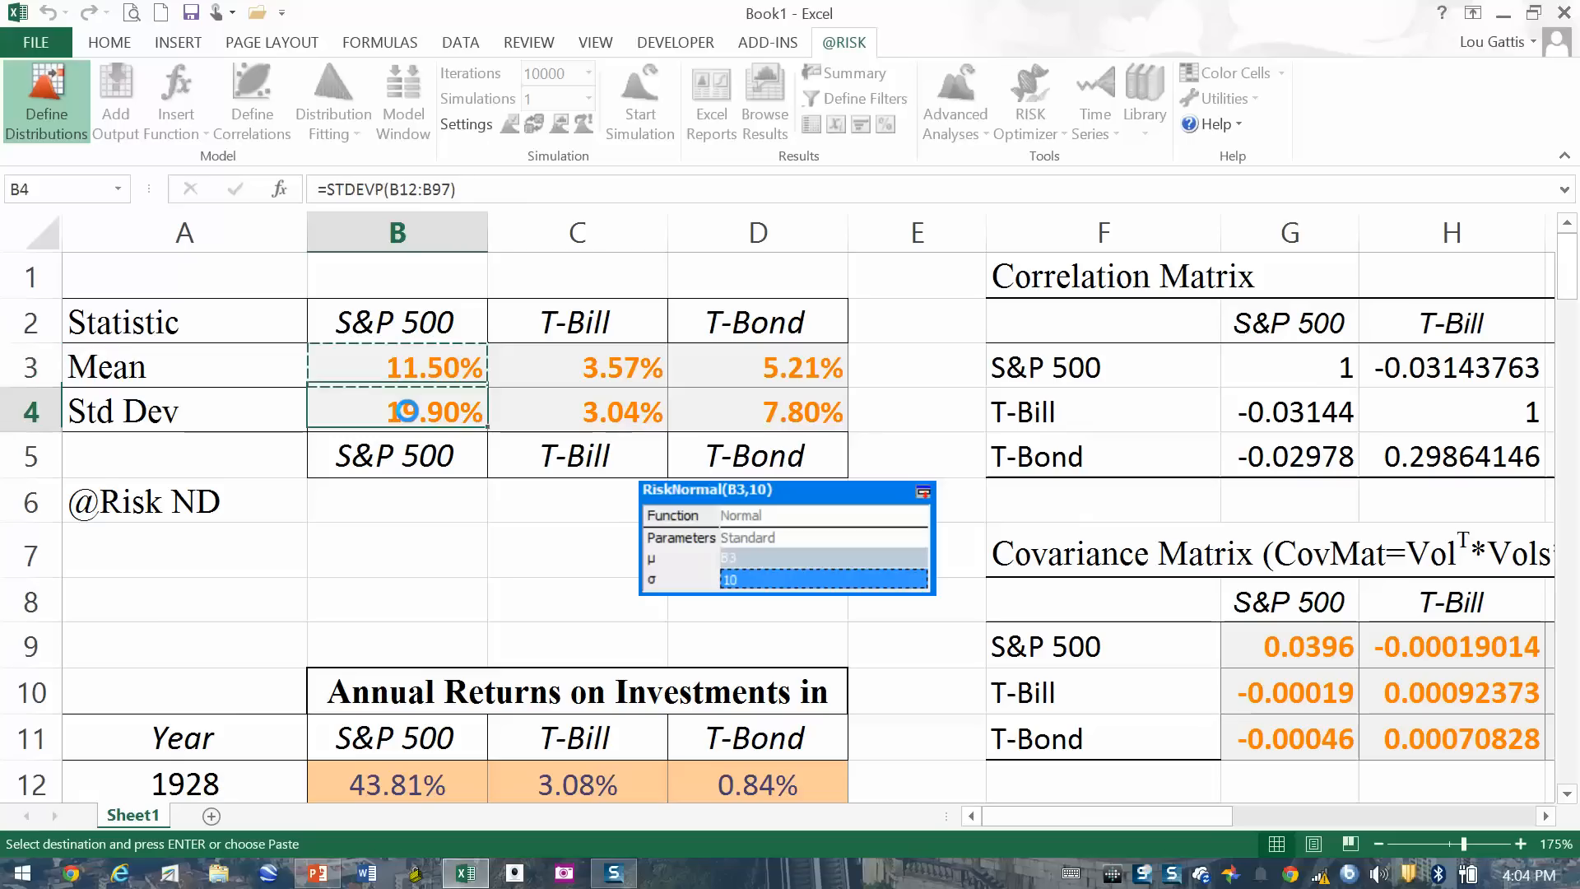
left_click(924, 493)
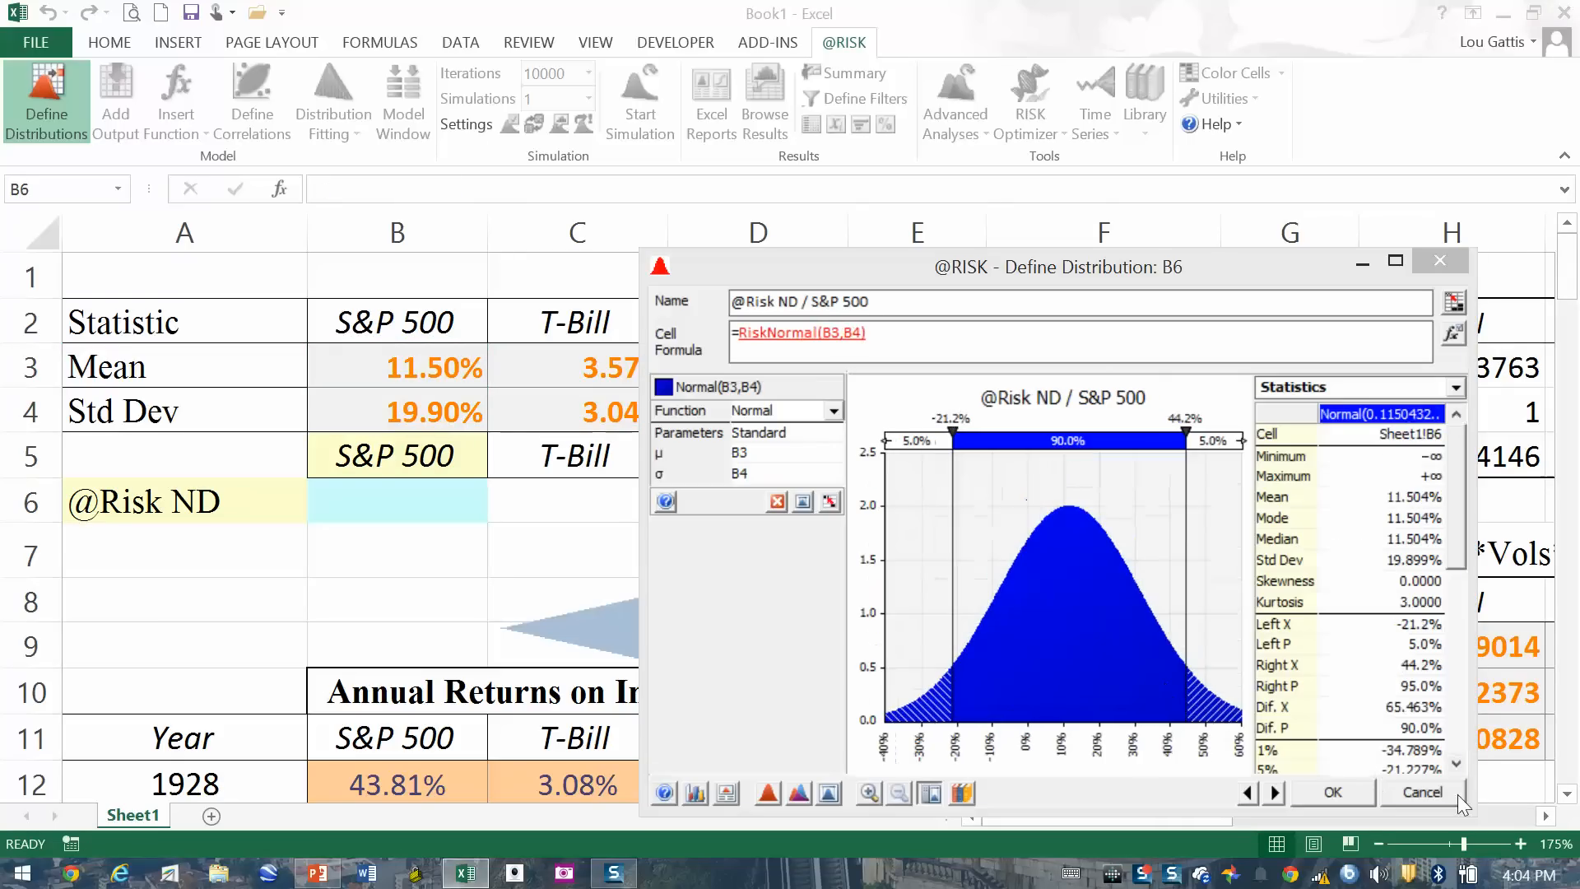
left_click(1319, 783)
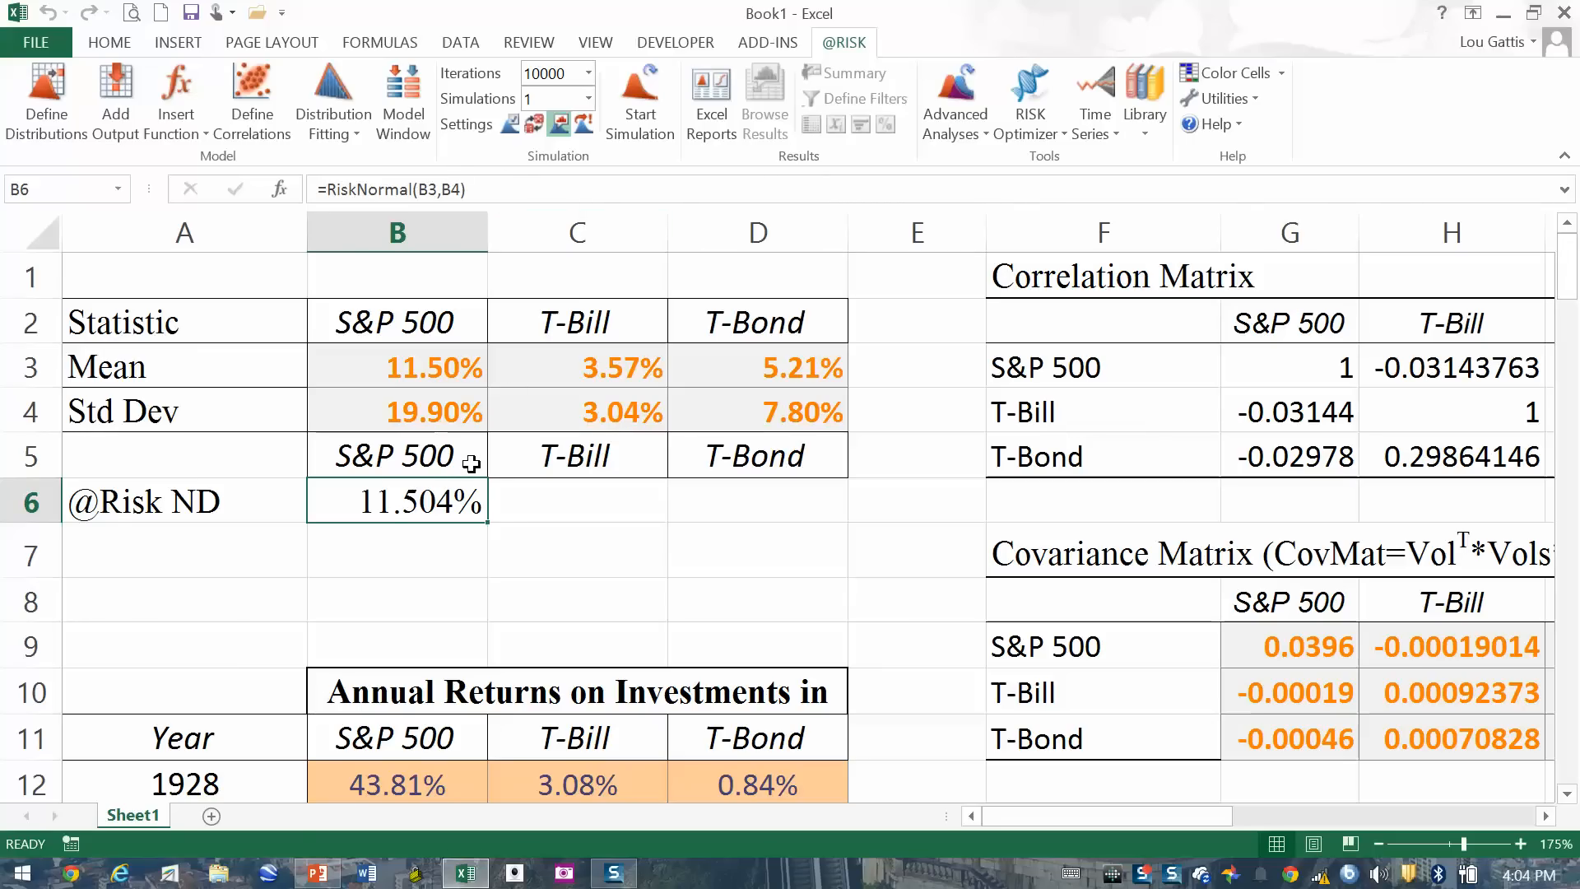
key("F2")
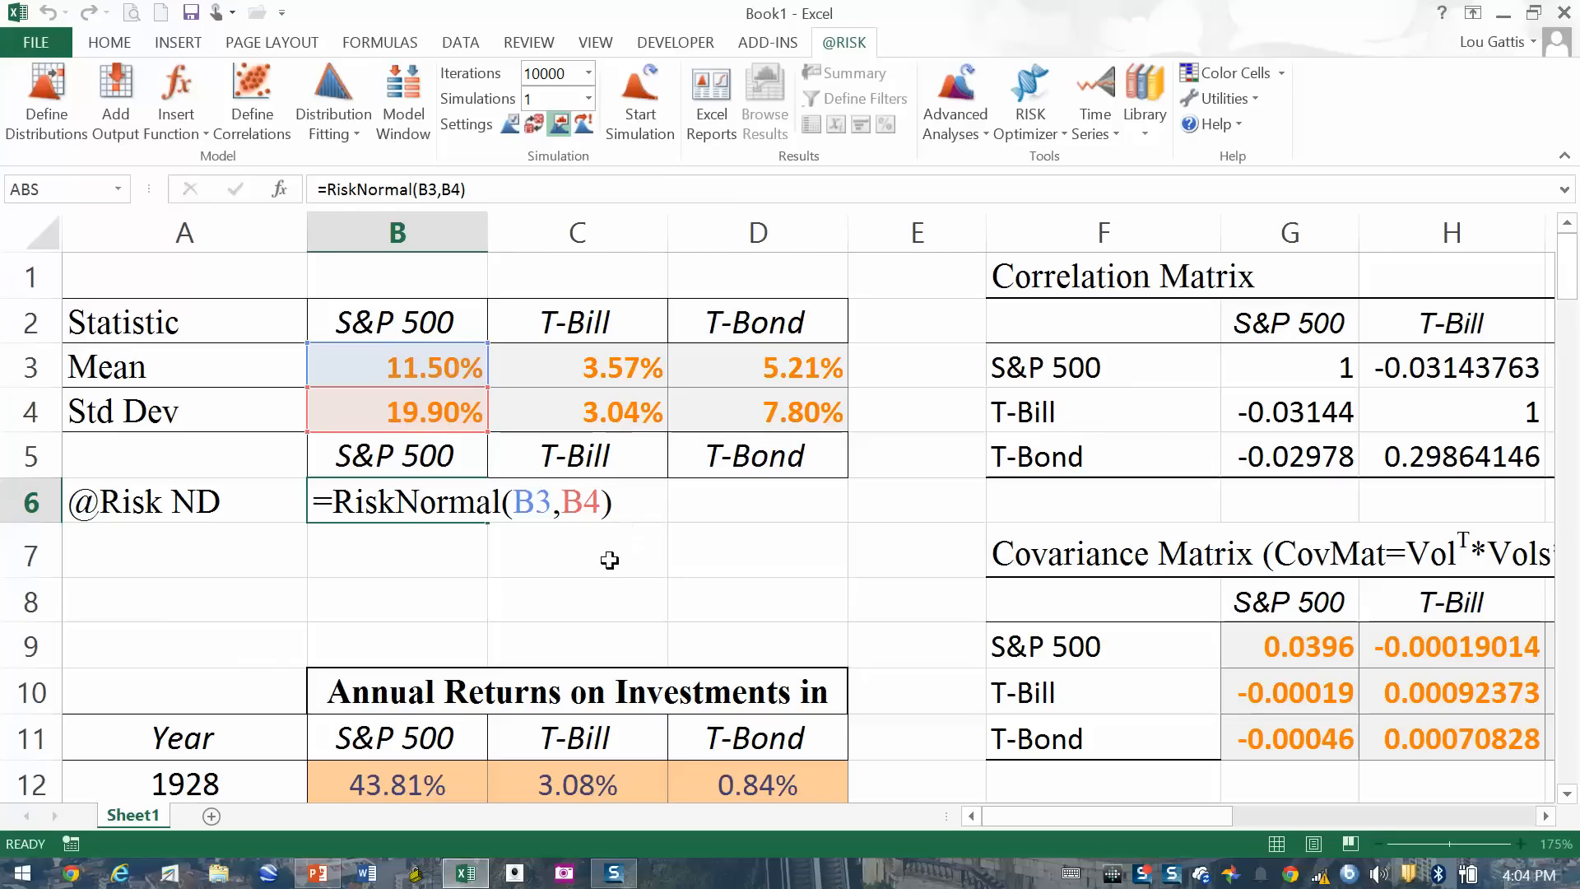
key("Return")
Step: Enter the formula =B3+RiskNormal(0,1)*B4 in B8 as an alternative S&P 500 return model
left_click(405, 609)
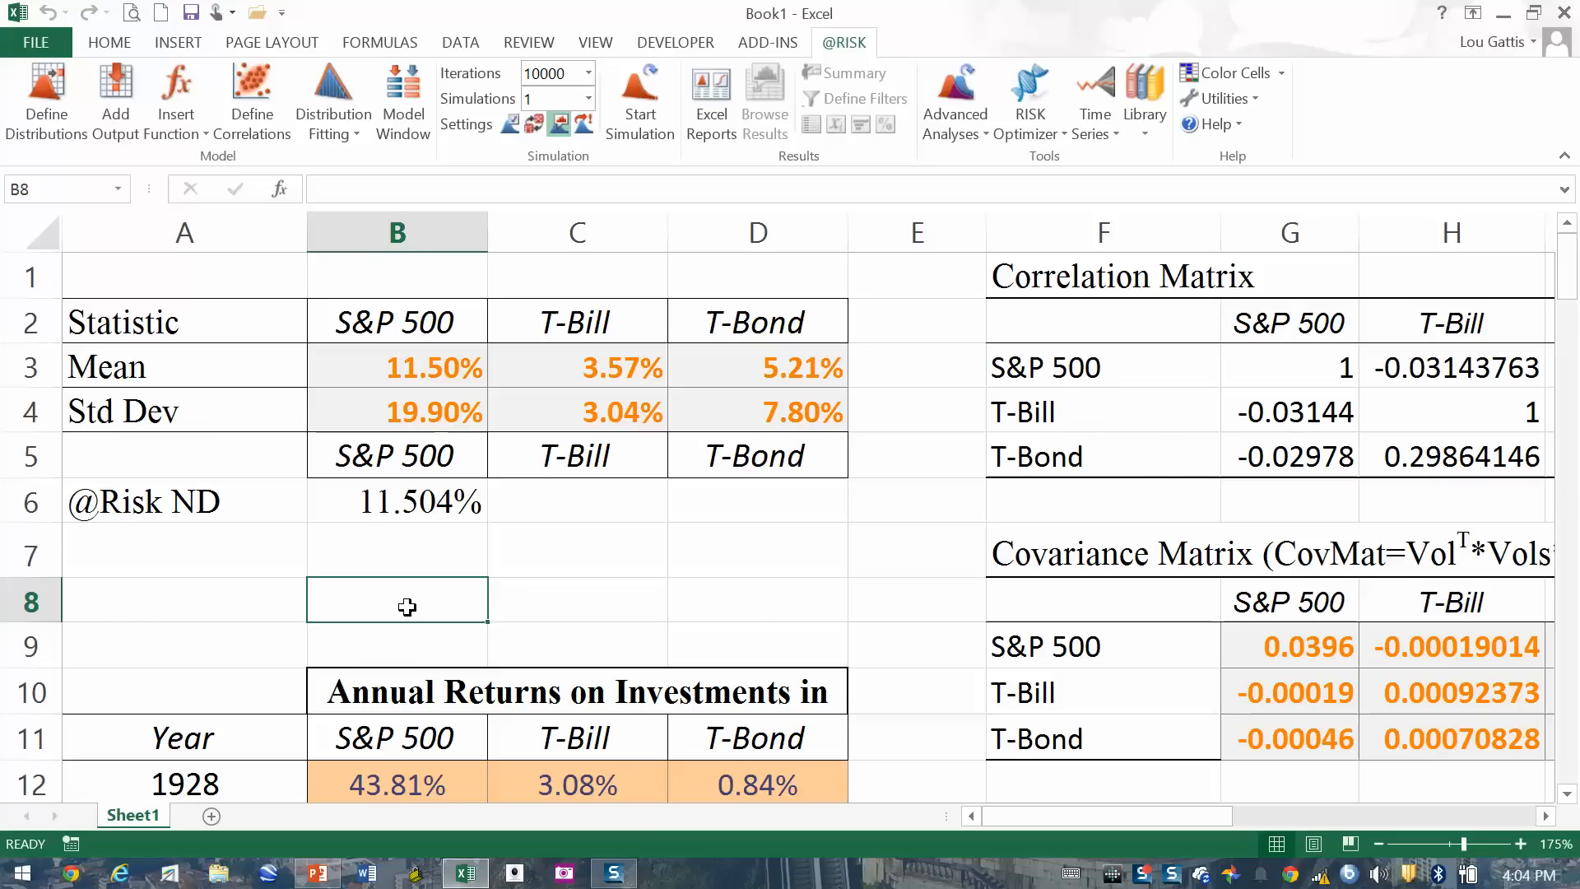
type("=")
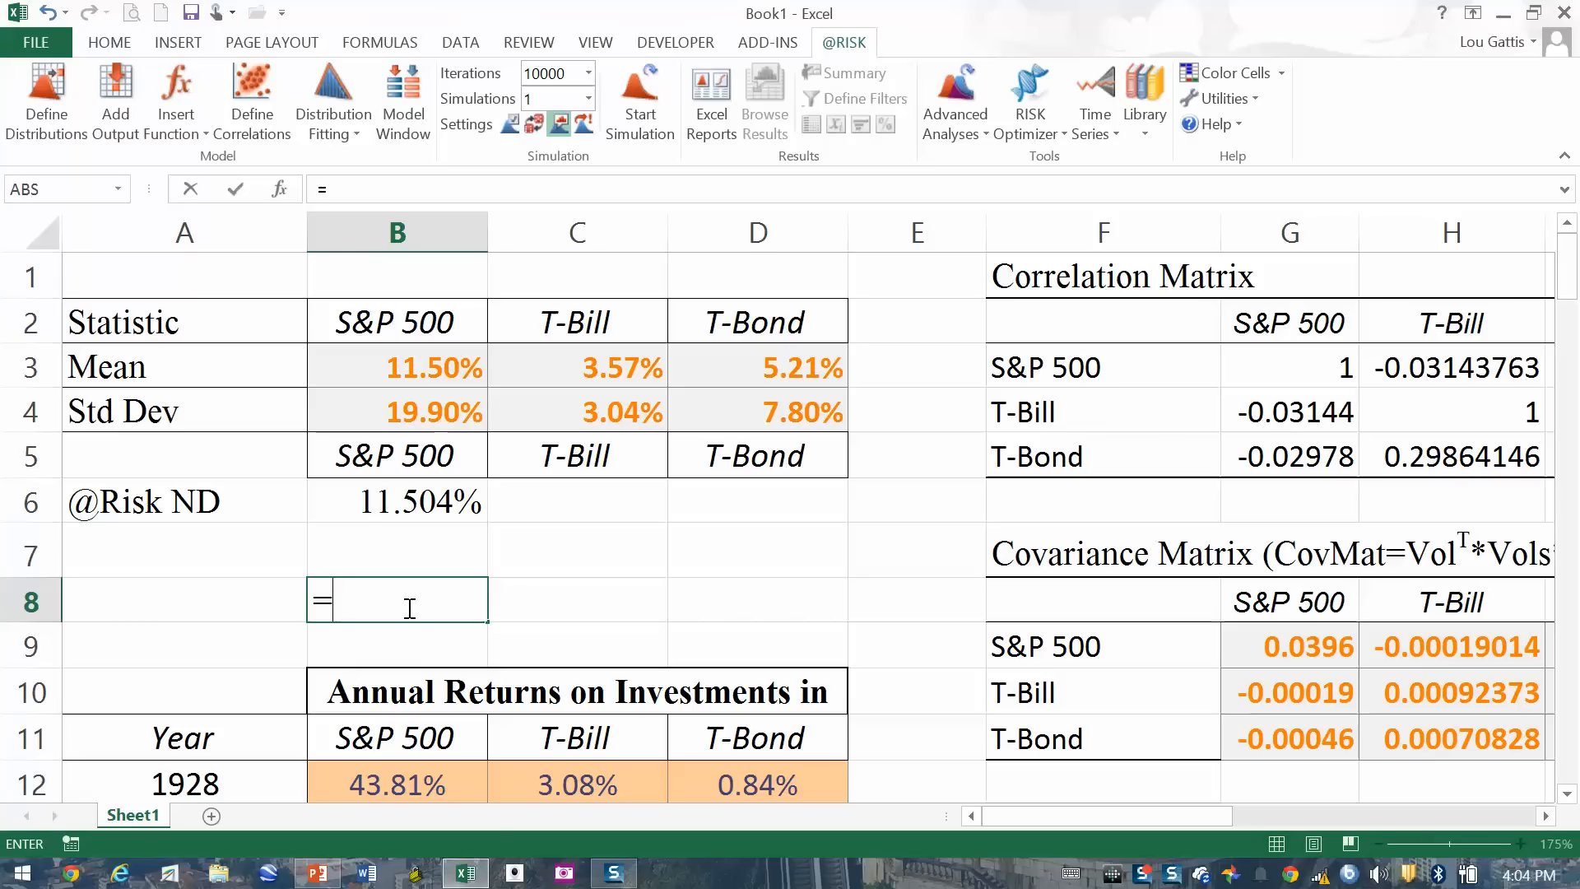
key("Up")
key("Up")
key("Up")
key("Up")
key("Up")
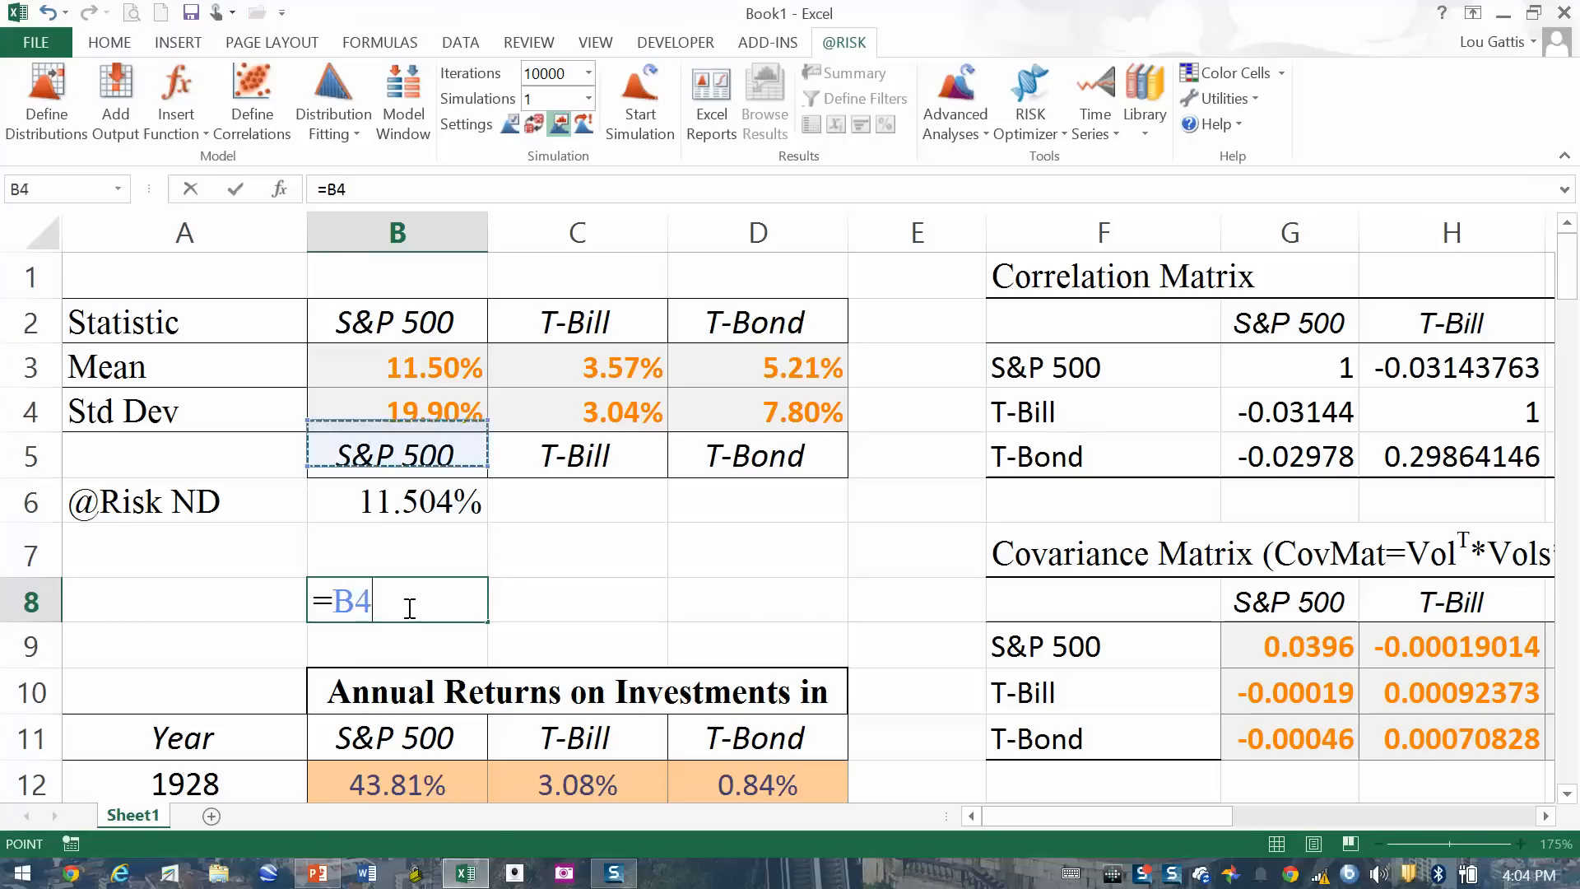
type("+")
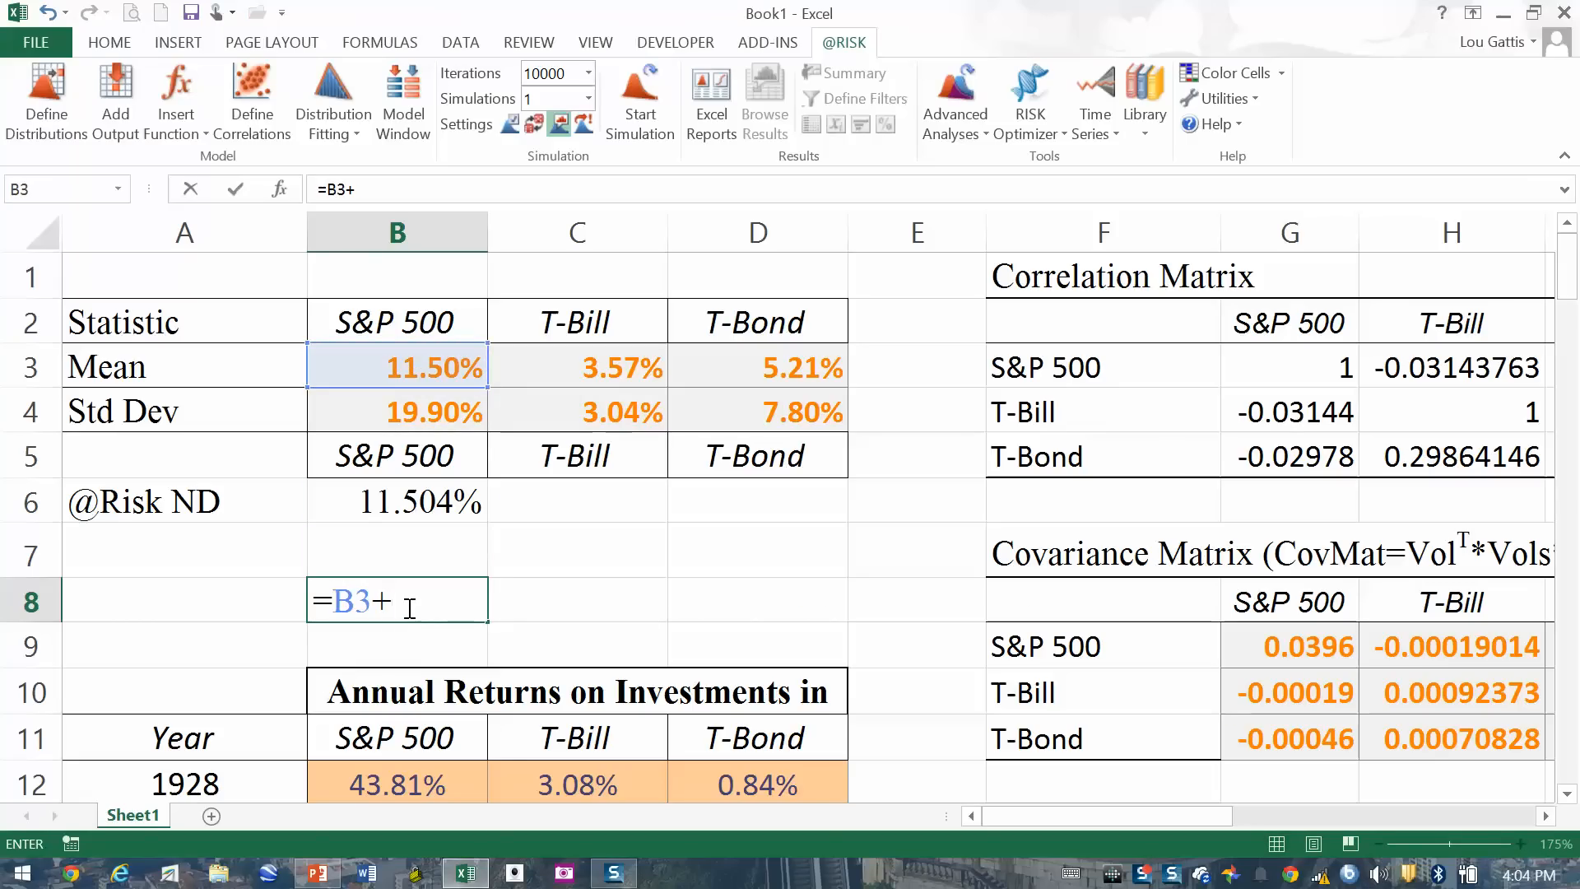
type("risknornmal")
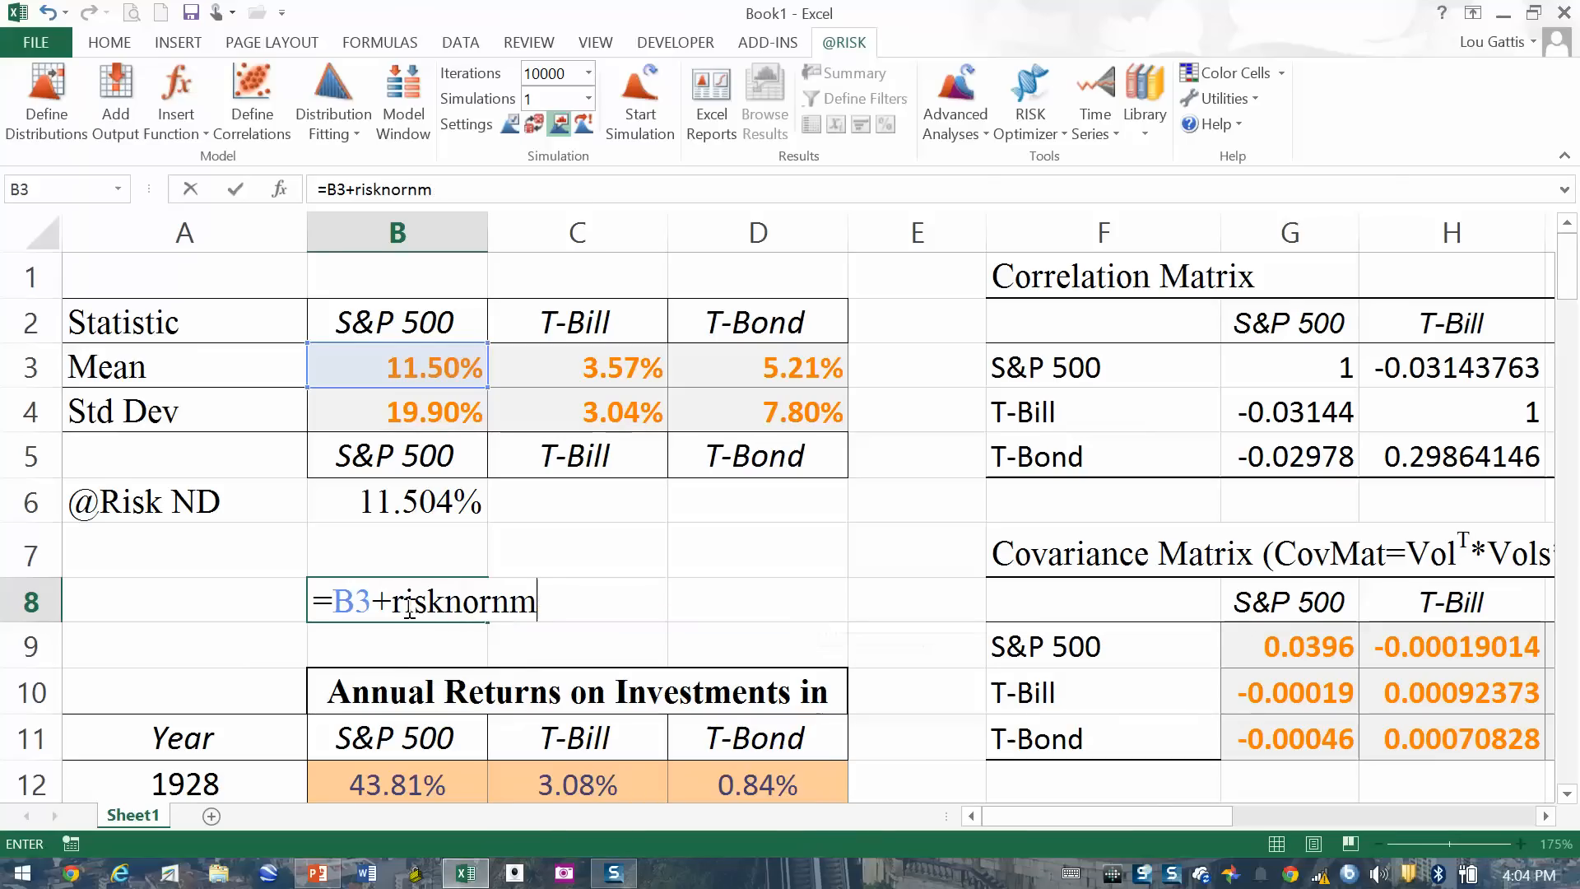
key("BackSpace")
type("mal(0")
key("BackSpace")
key("BackSpace")
type(",1)")
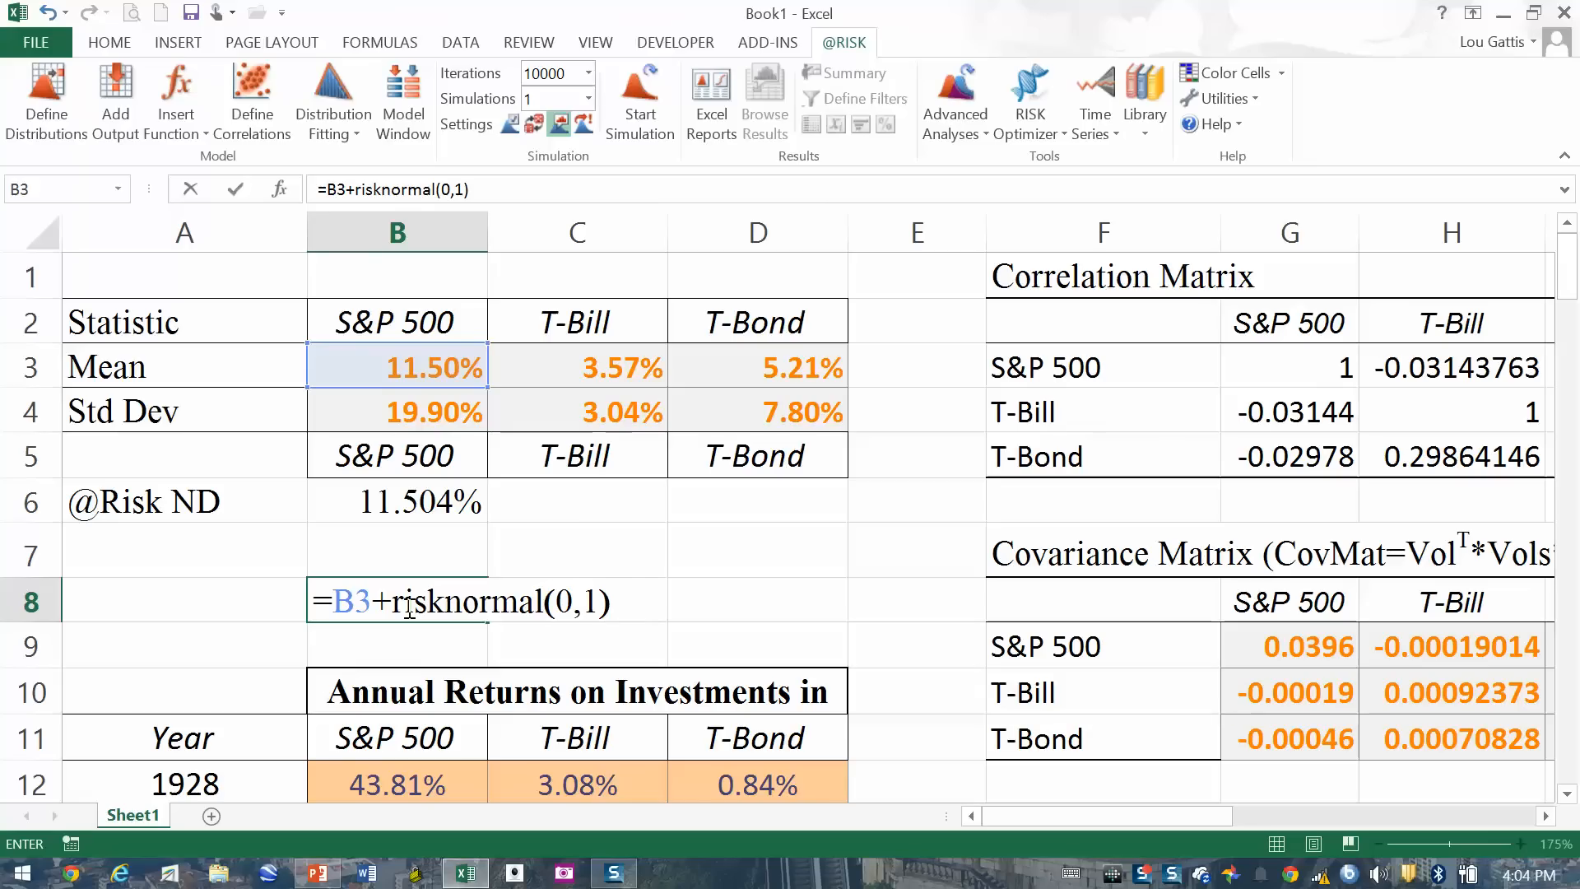
type("*")
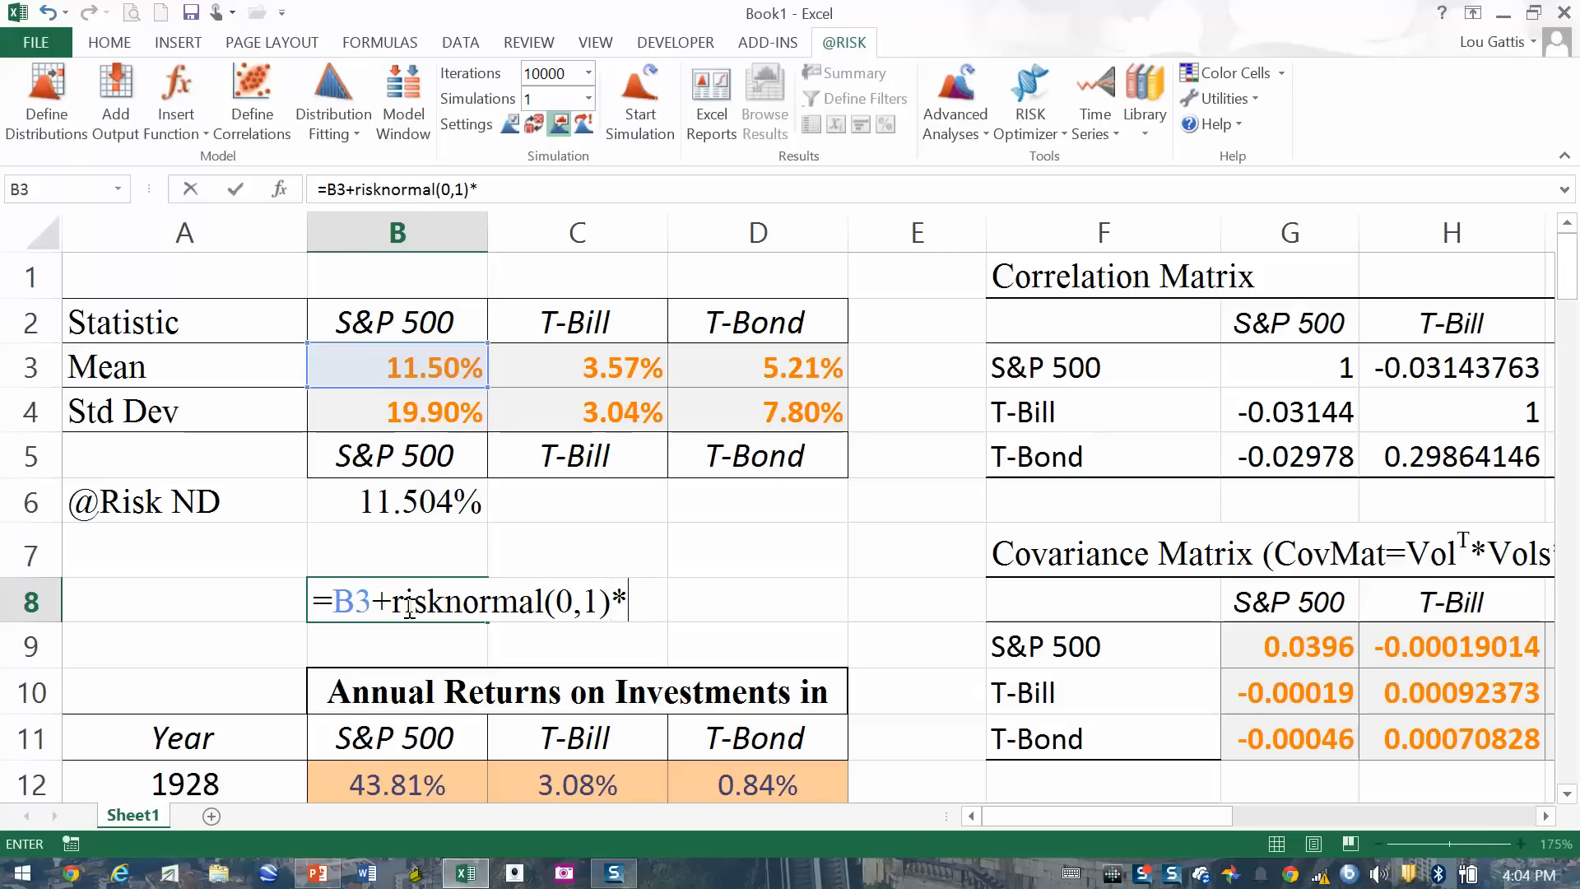
left_click(371, 411)
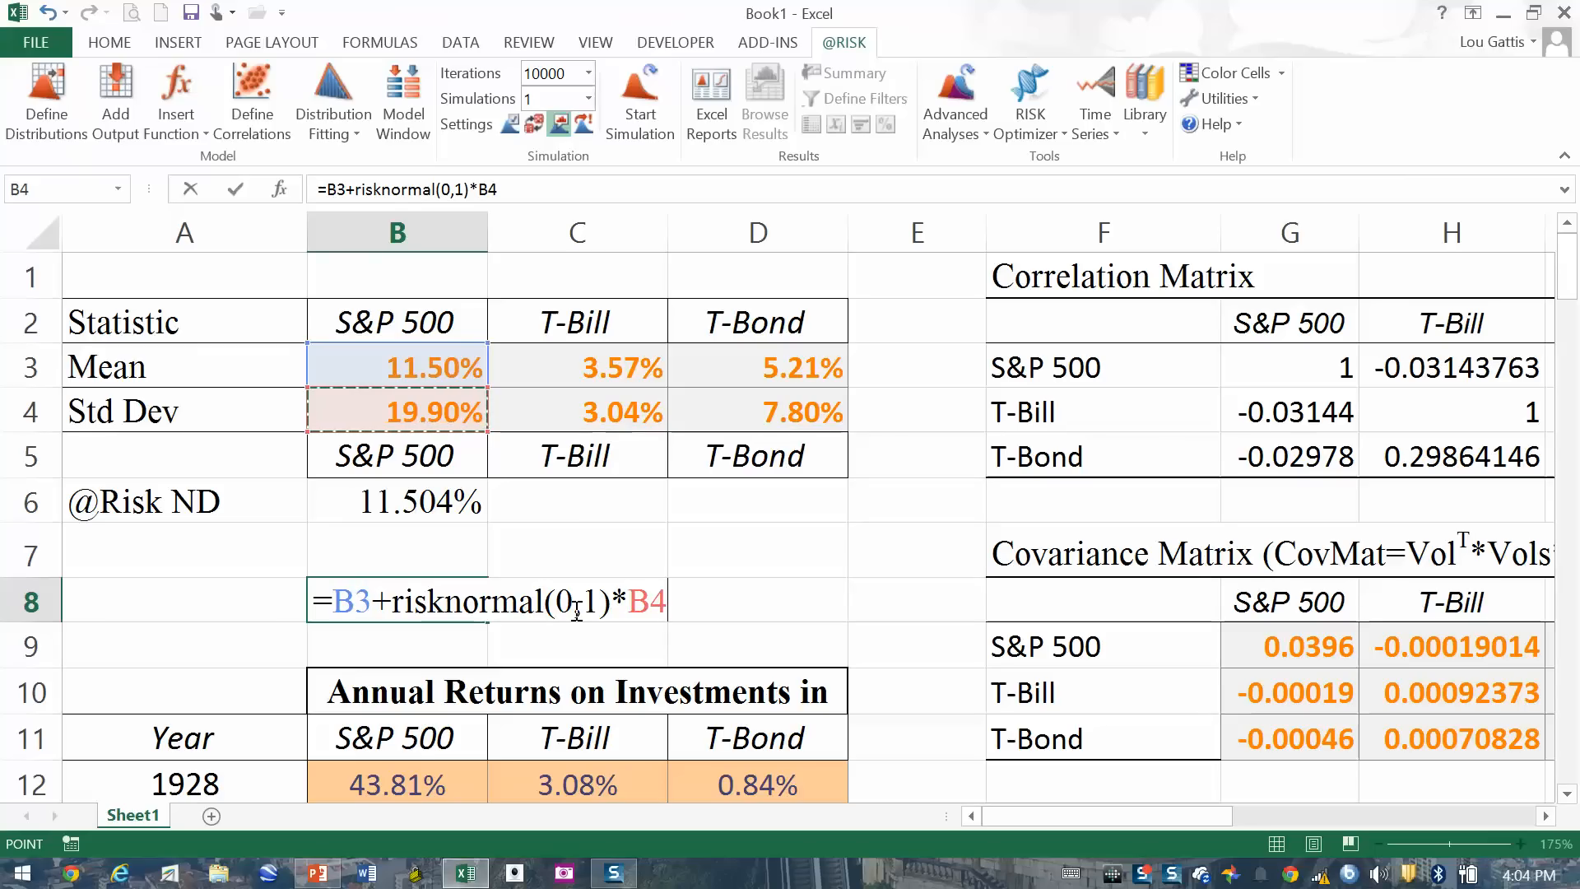
key("Return")
key("Up")
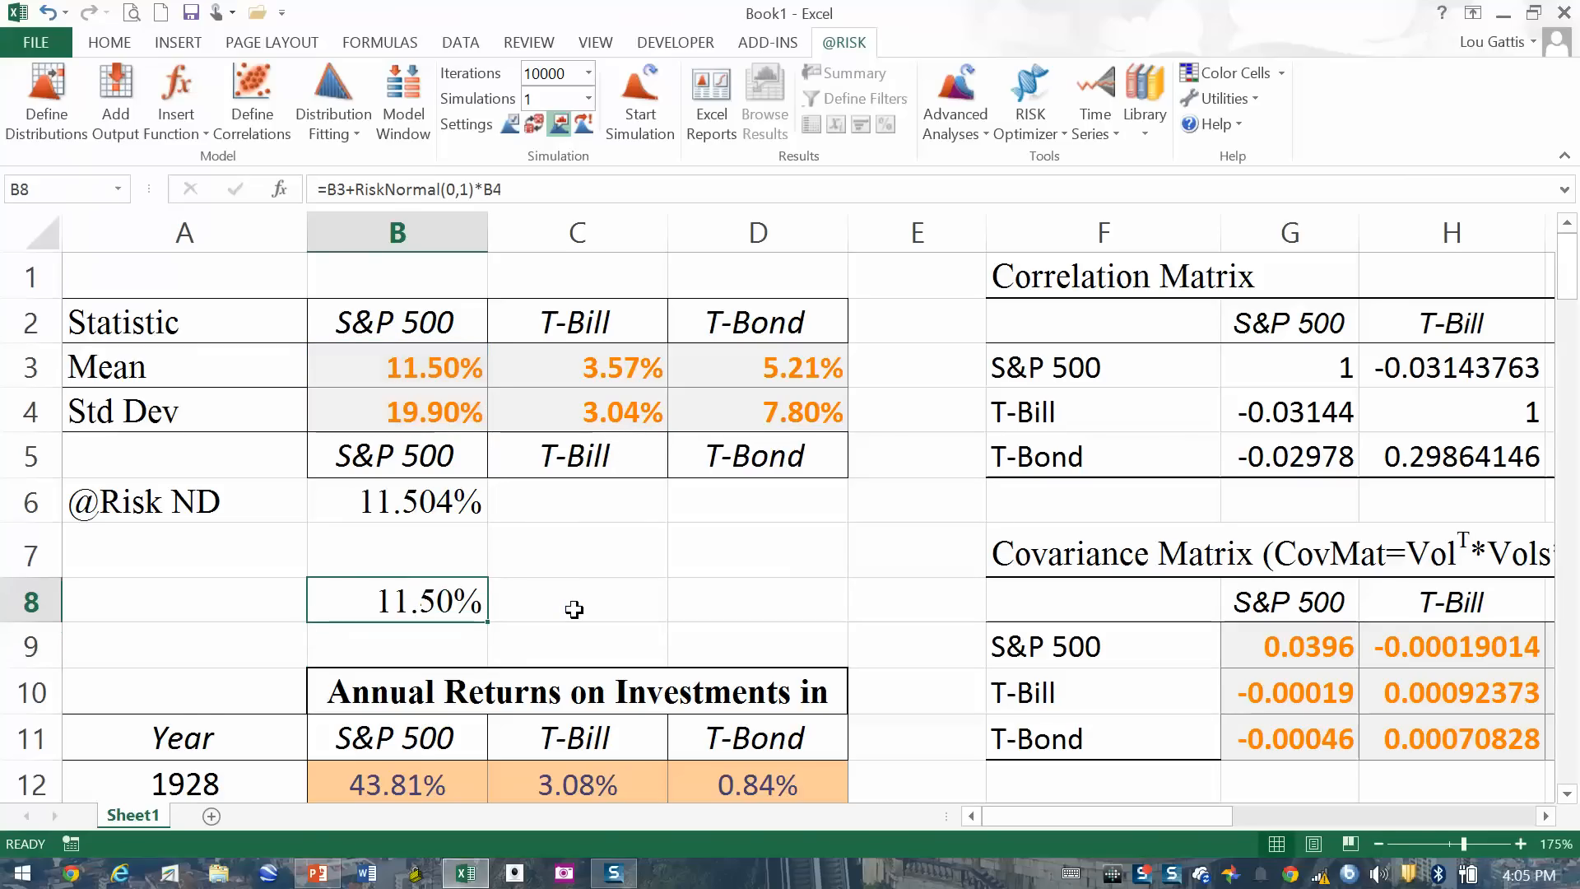
Step: Format B8 as a percentage with three decimal places to match B6
left_click(436, 490)
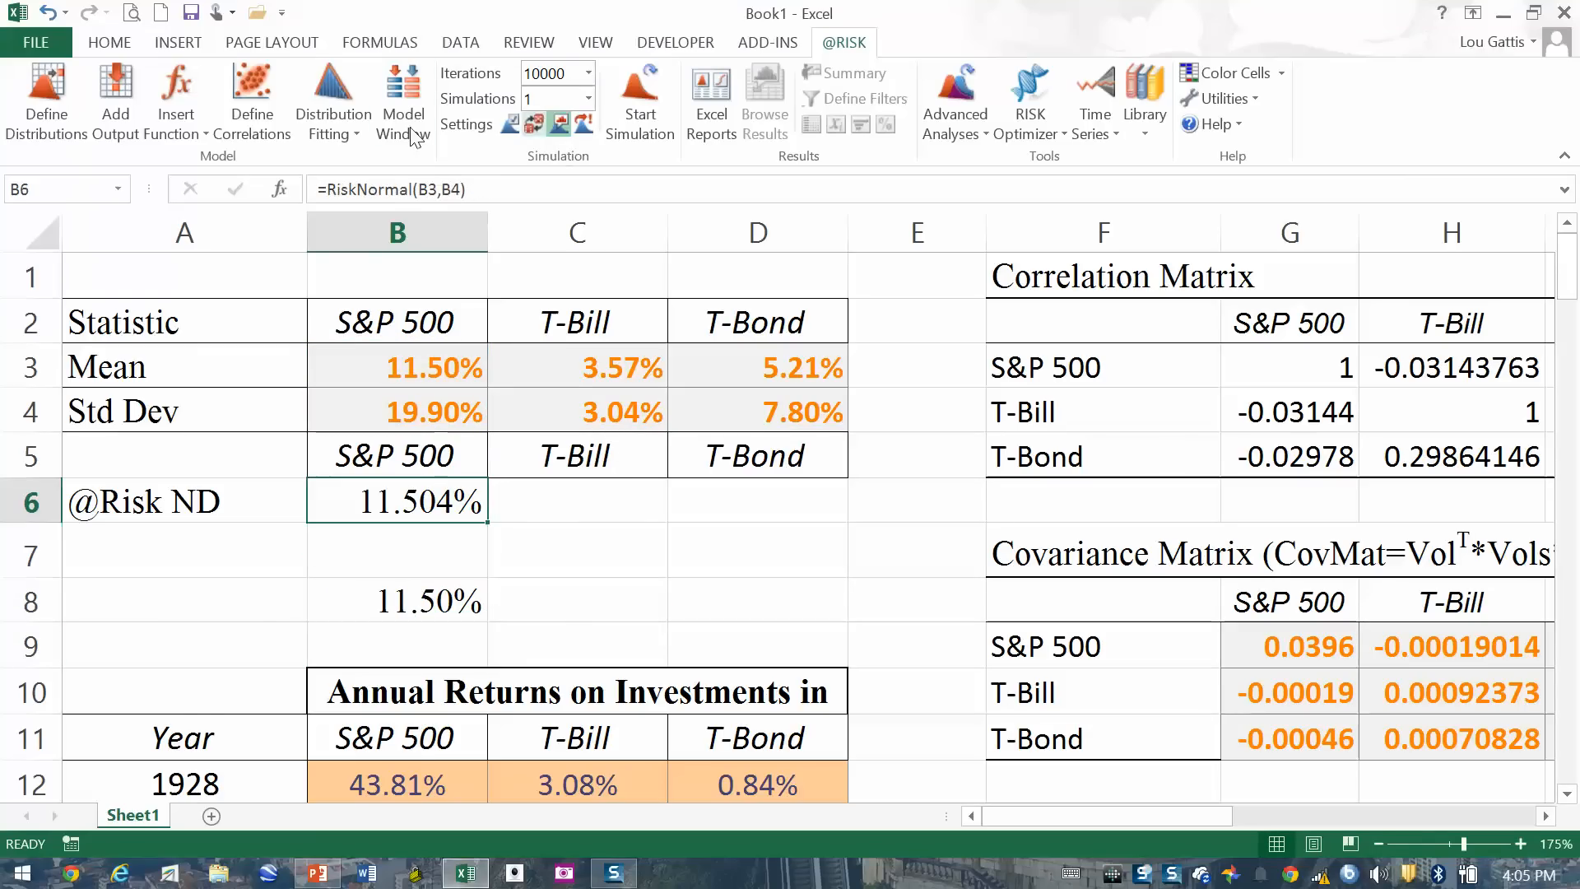
left_click(430, 599)
left_click(112, 42)
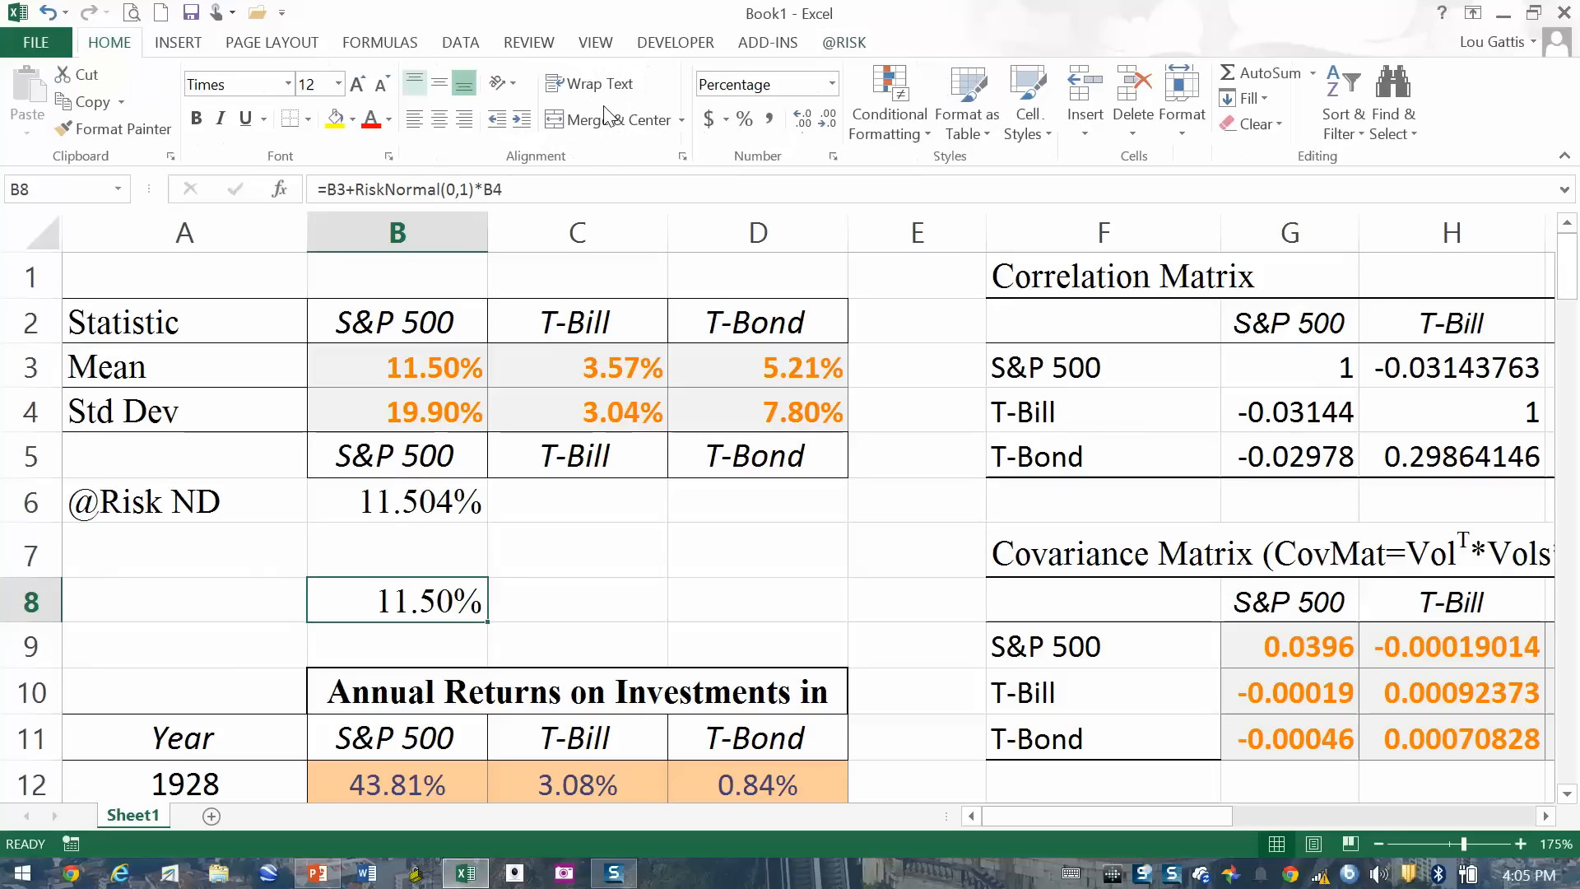
left_click(800, 118)
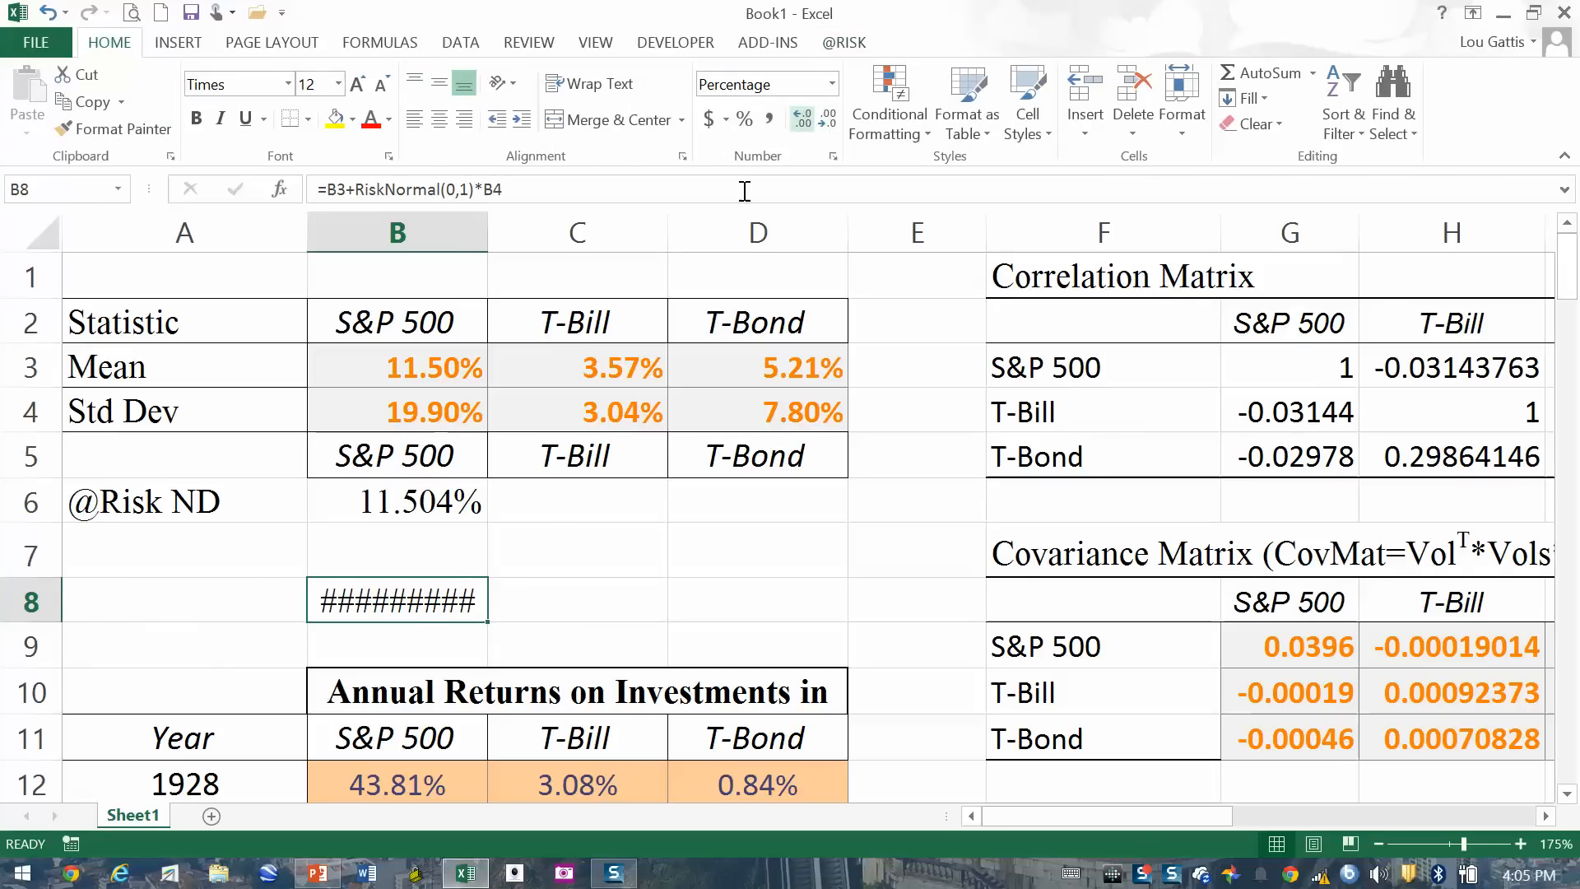
left_click(746, 119)
left_click(805, 120)
left_click(805, 120)
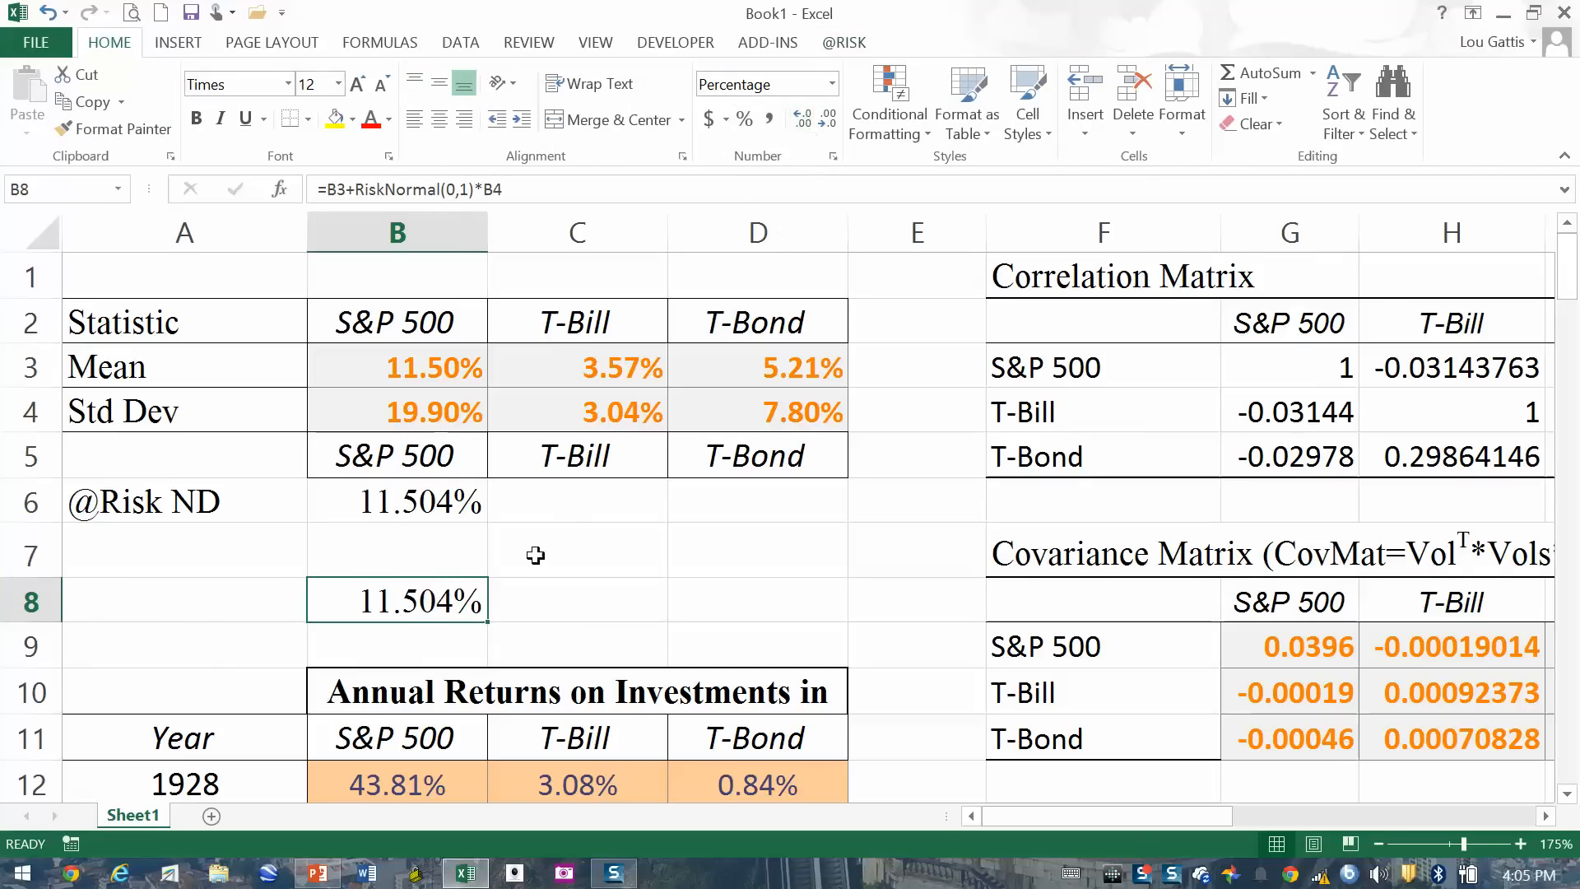
left_click(451, 501)
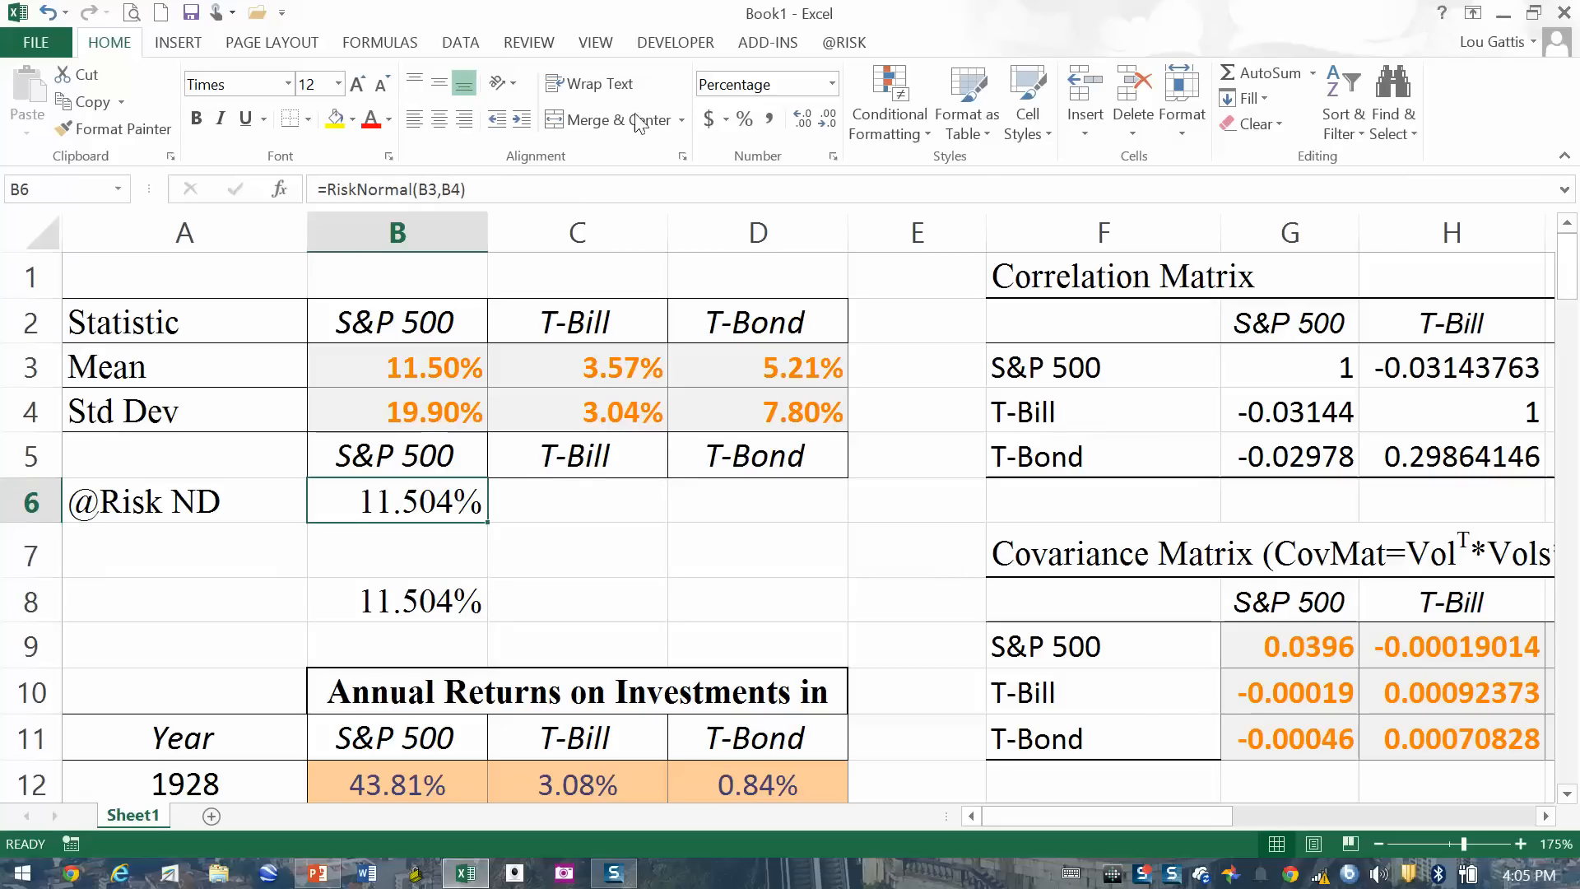
left_click(845, 42)
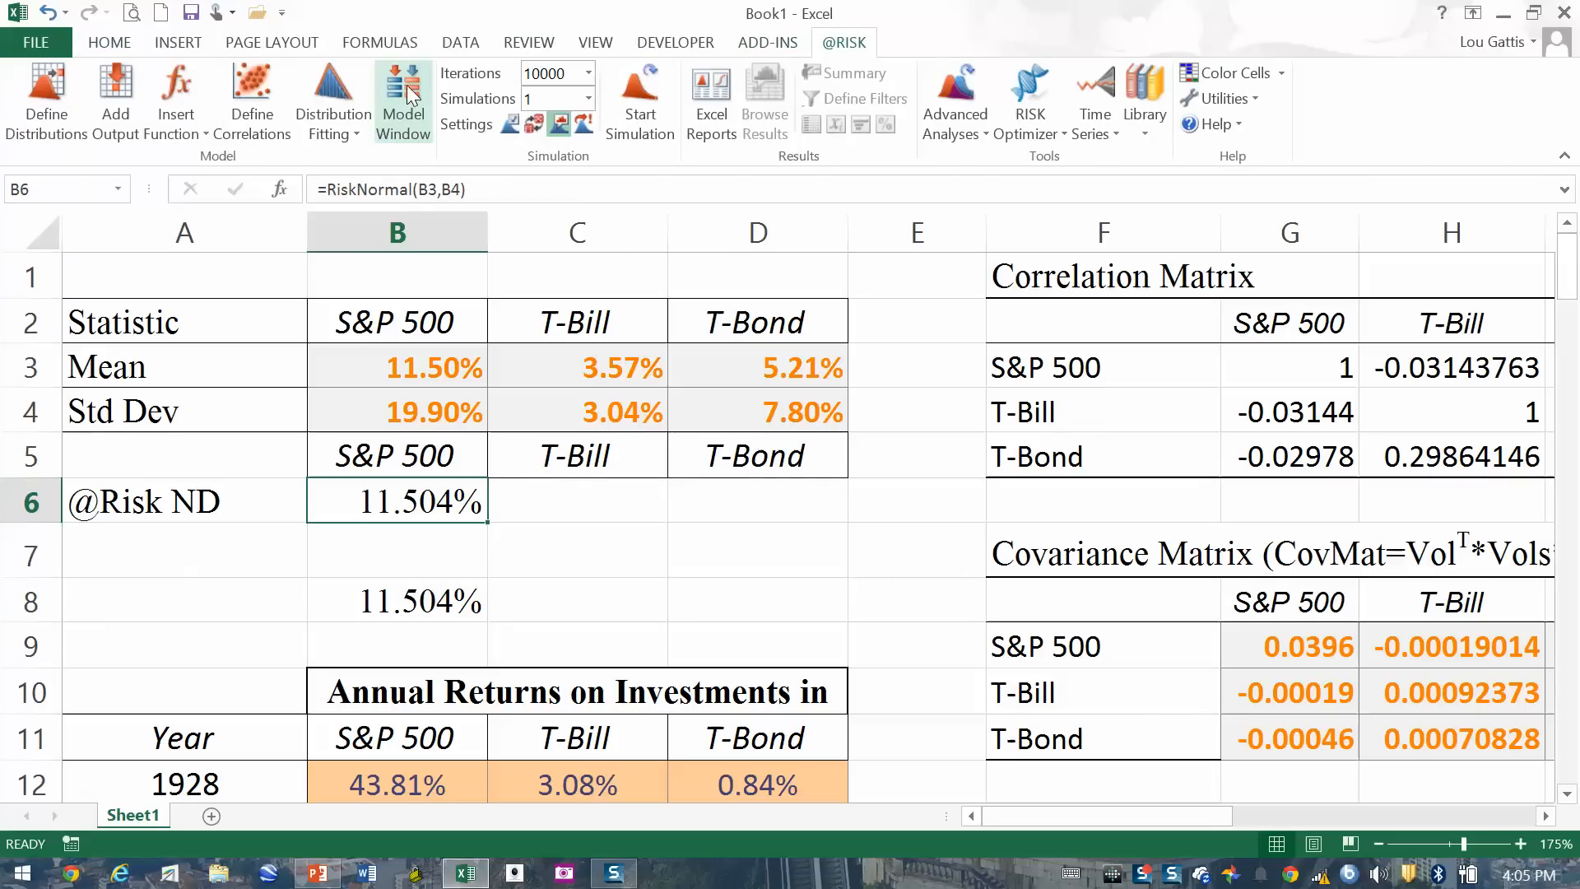
left_click(115, 99)
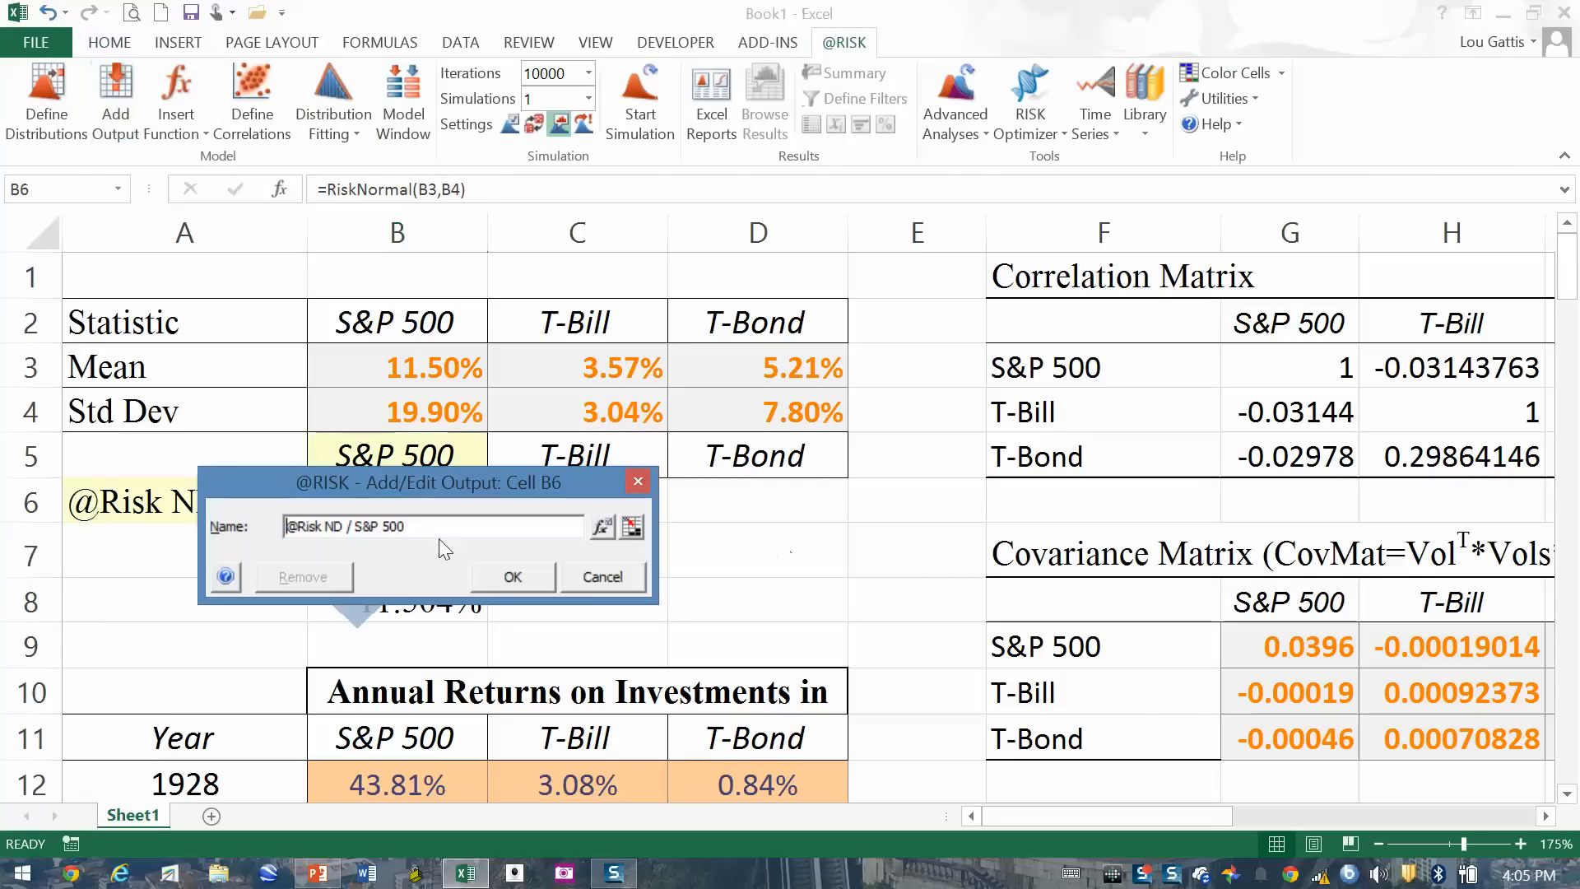
left_click(513, 576)
key("Down")
key("Down")
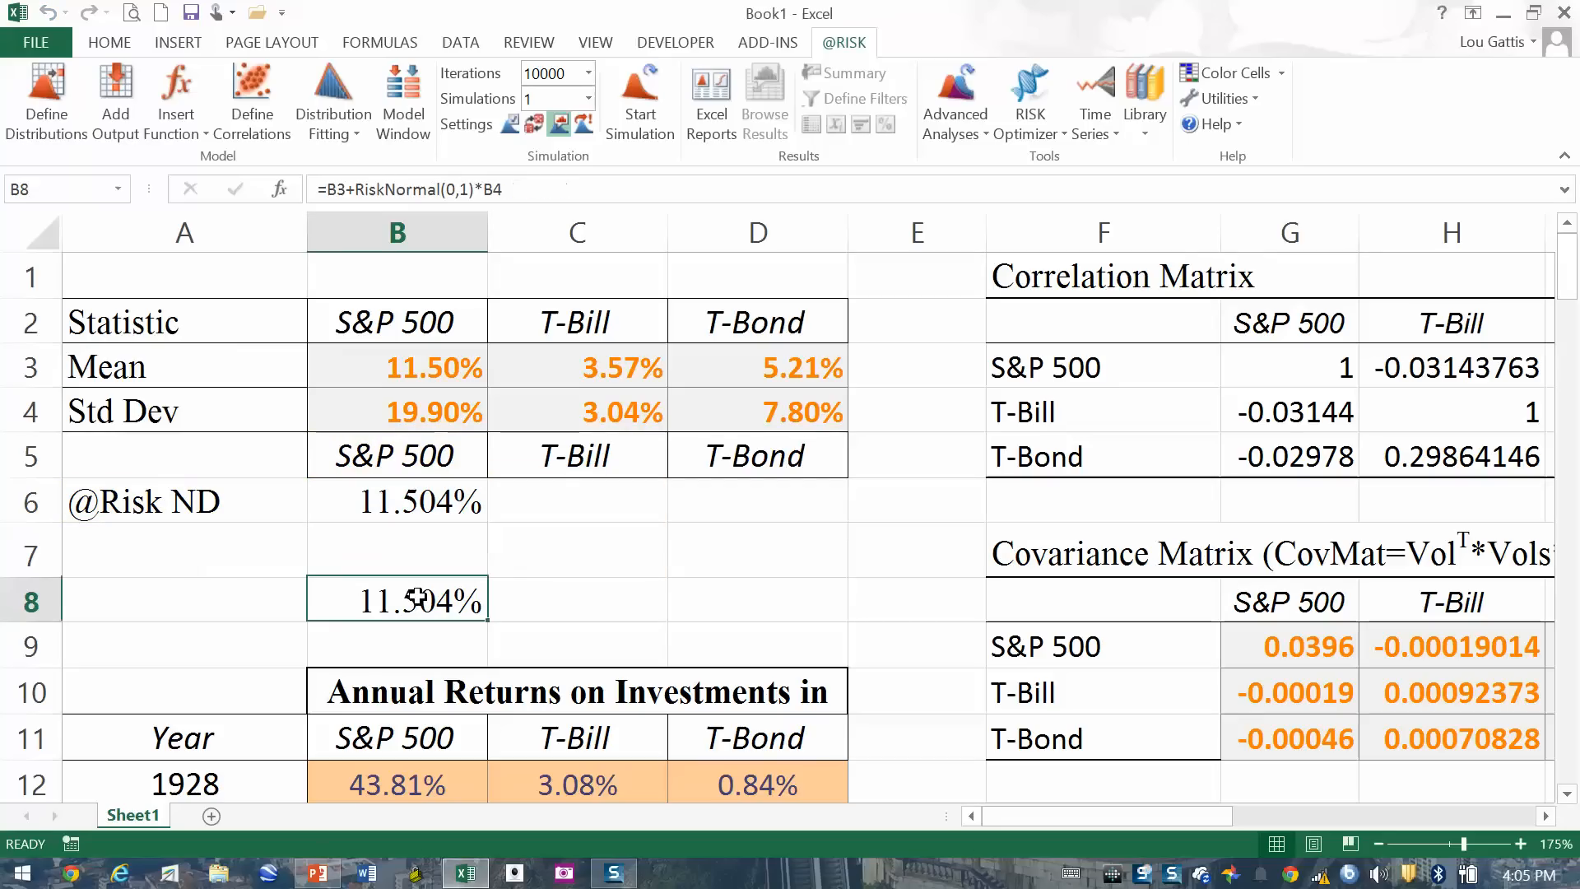
left_click(106, 97)
left_click(531, 680)
left_click(392, 486)
left_click(658, 95)
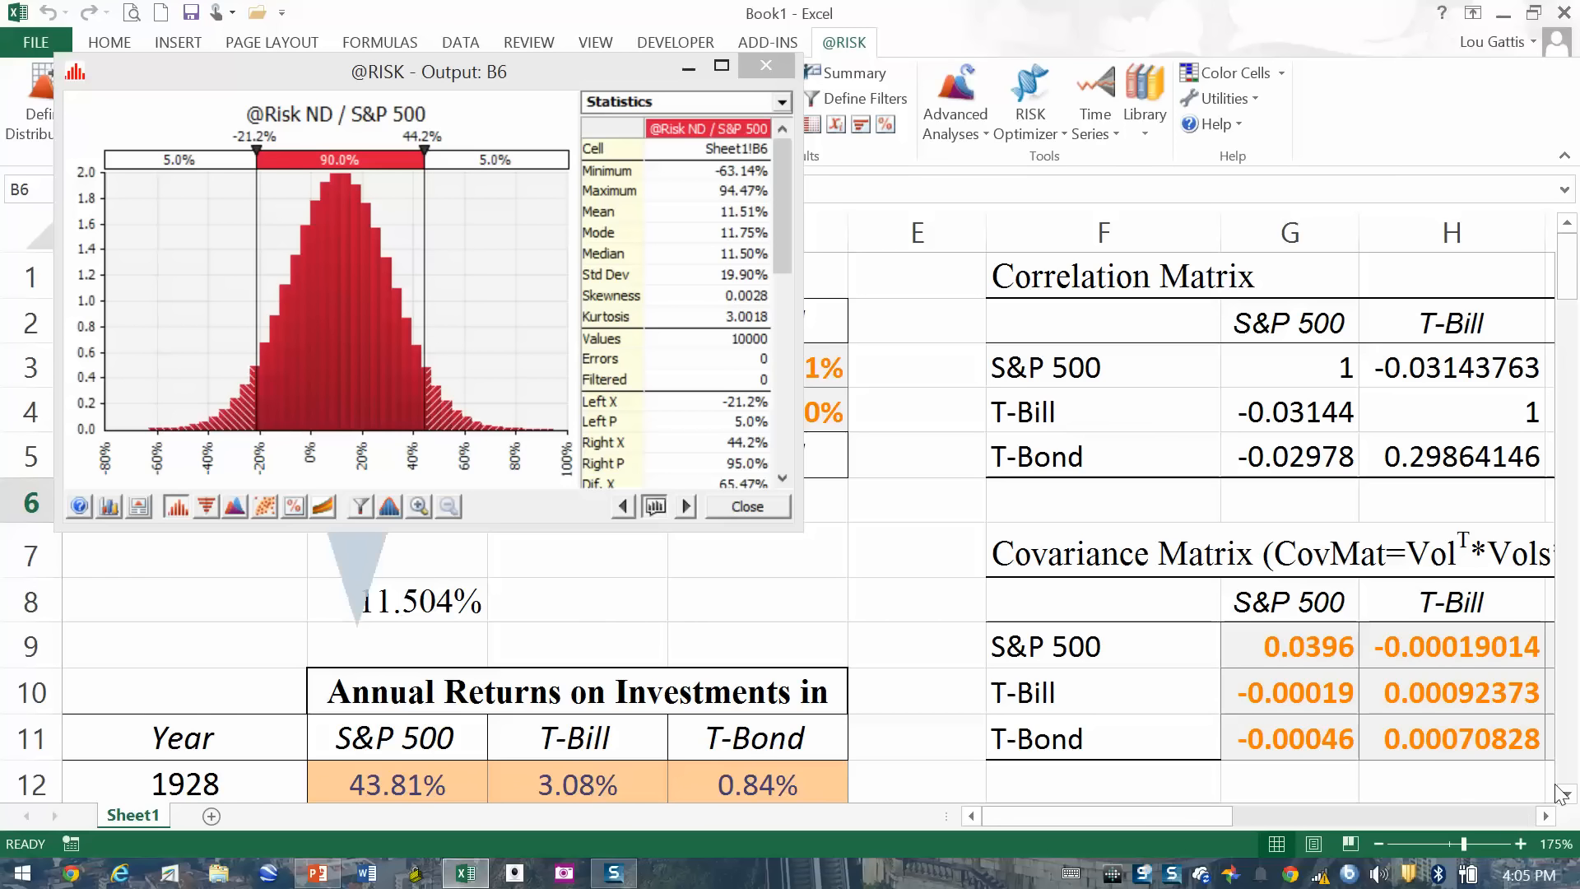
scroll(1572, 797, "down", 2)
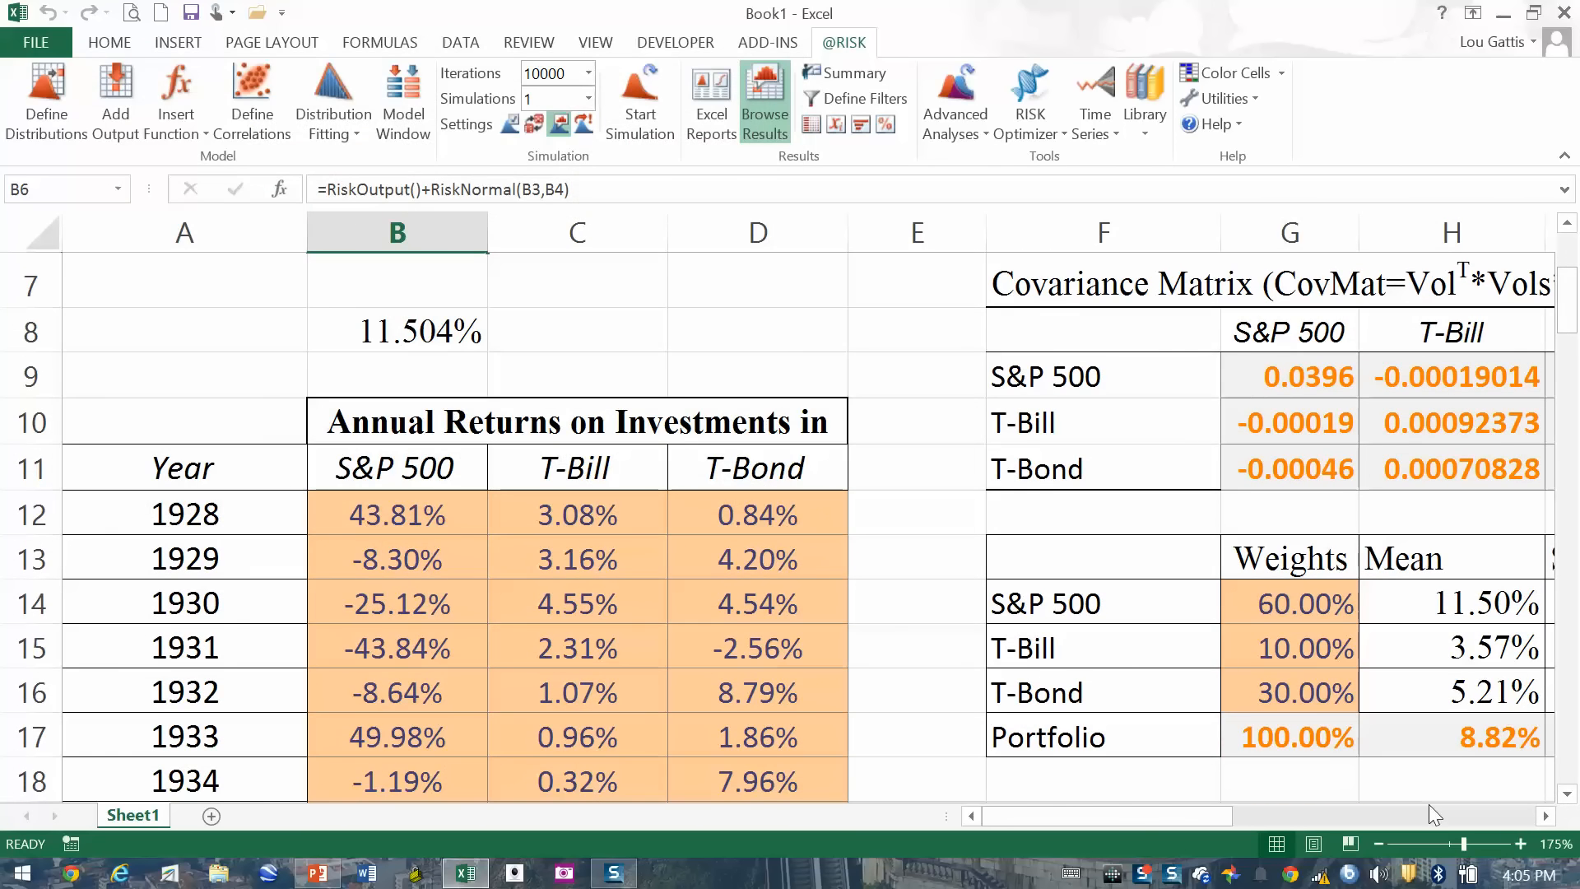
left_click(395, 336)
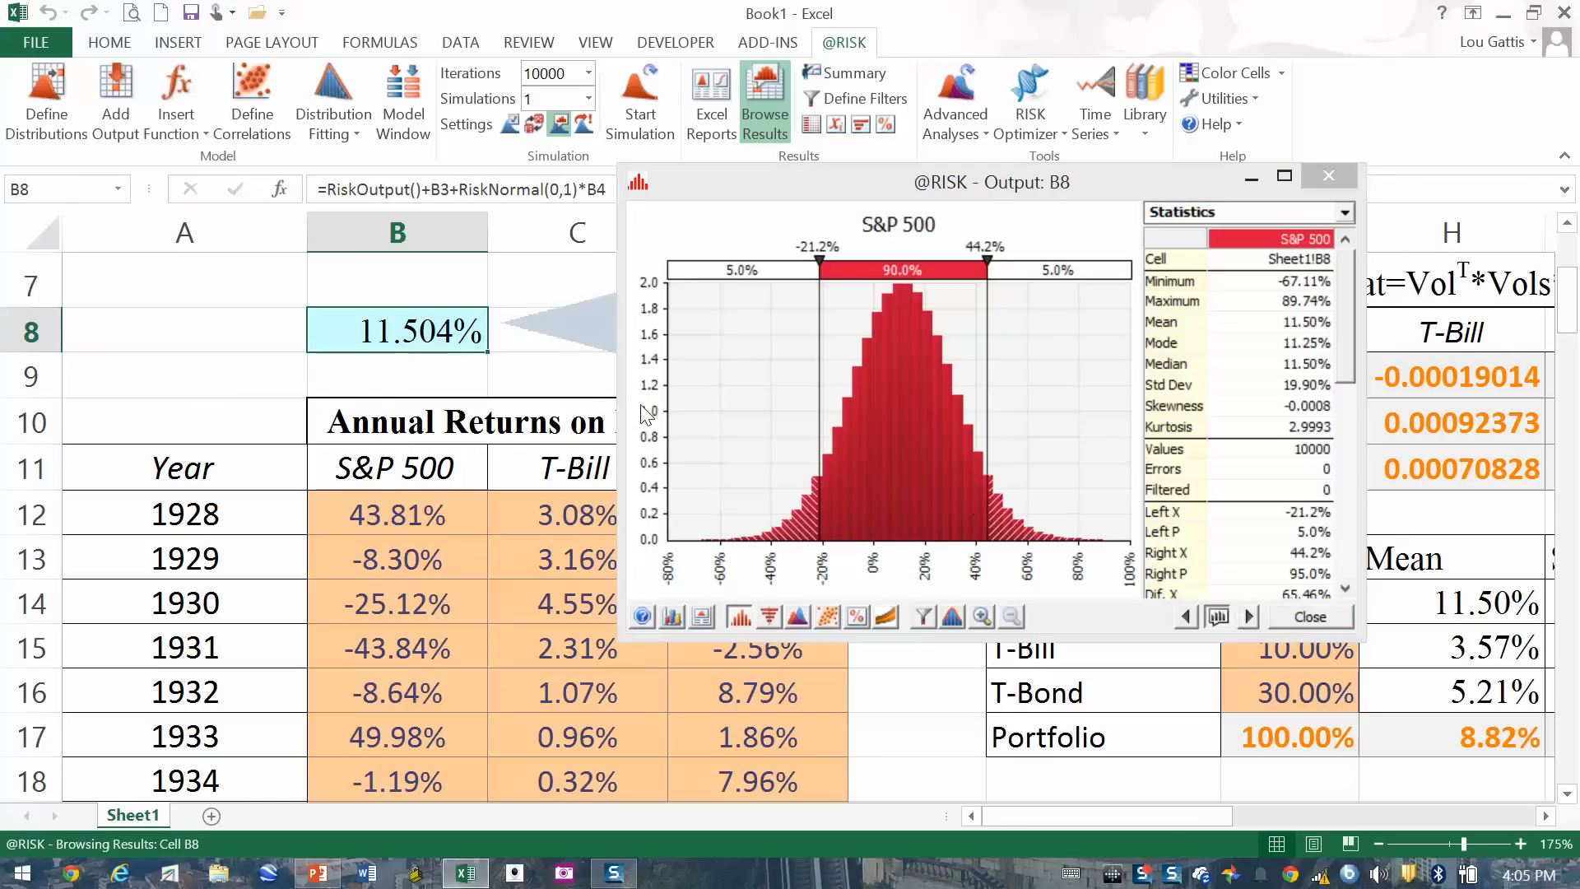
left_click(427, 278)
scroll(581, 354, "up", 2)
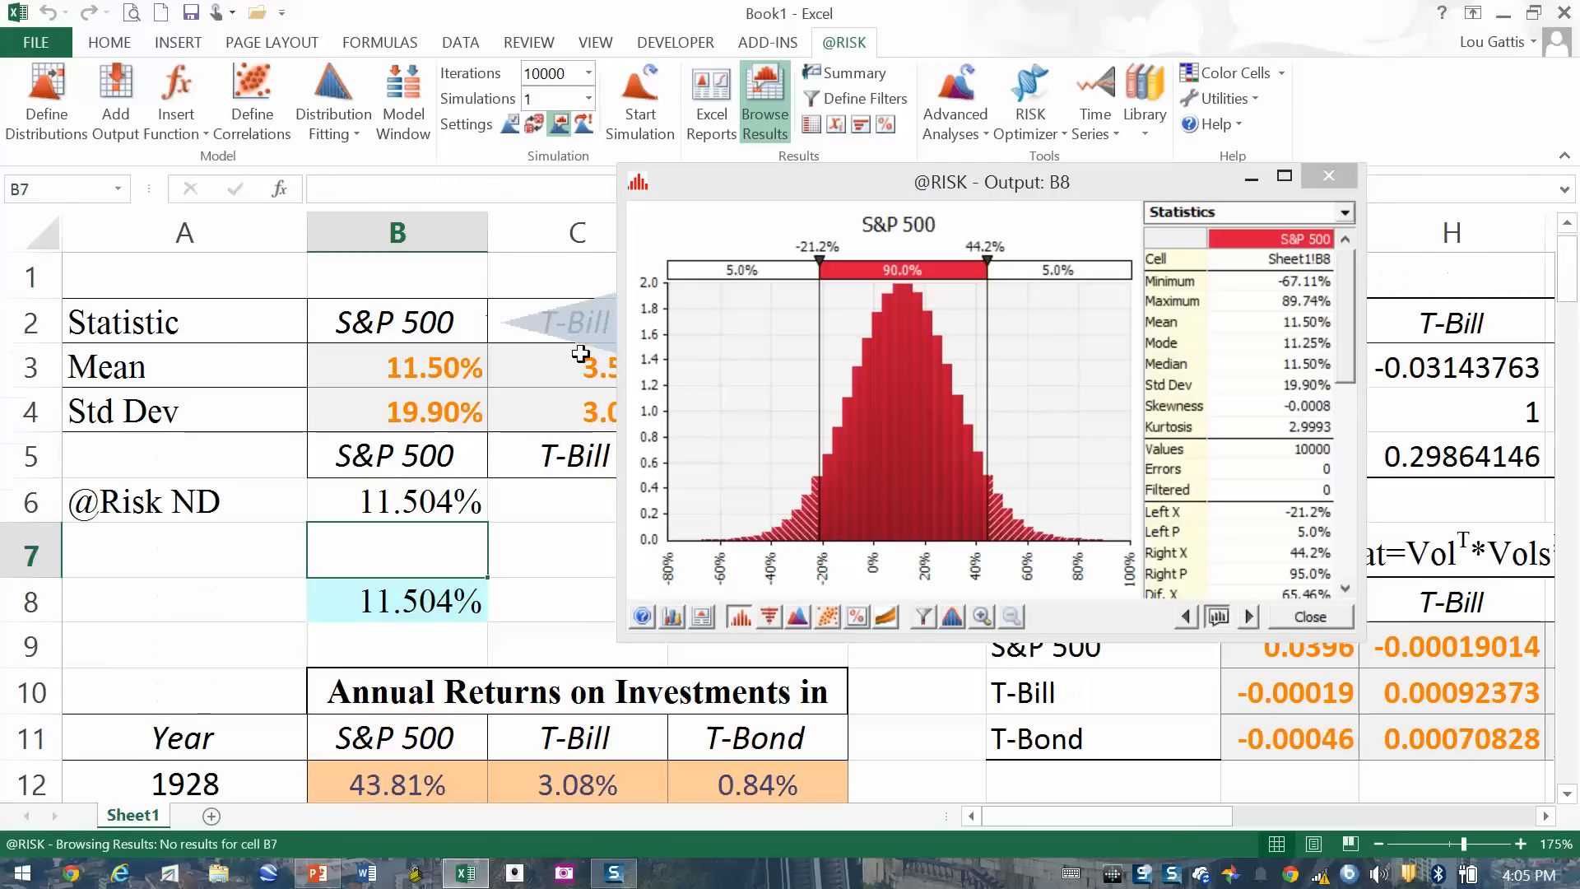
Step: Browse the simulation results of B6 and B8 and compare the formulas behind the two cells
left_click(443, 491)
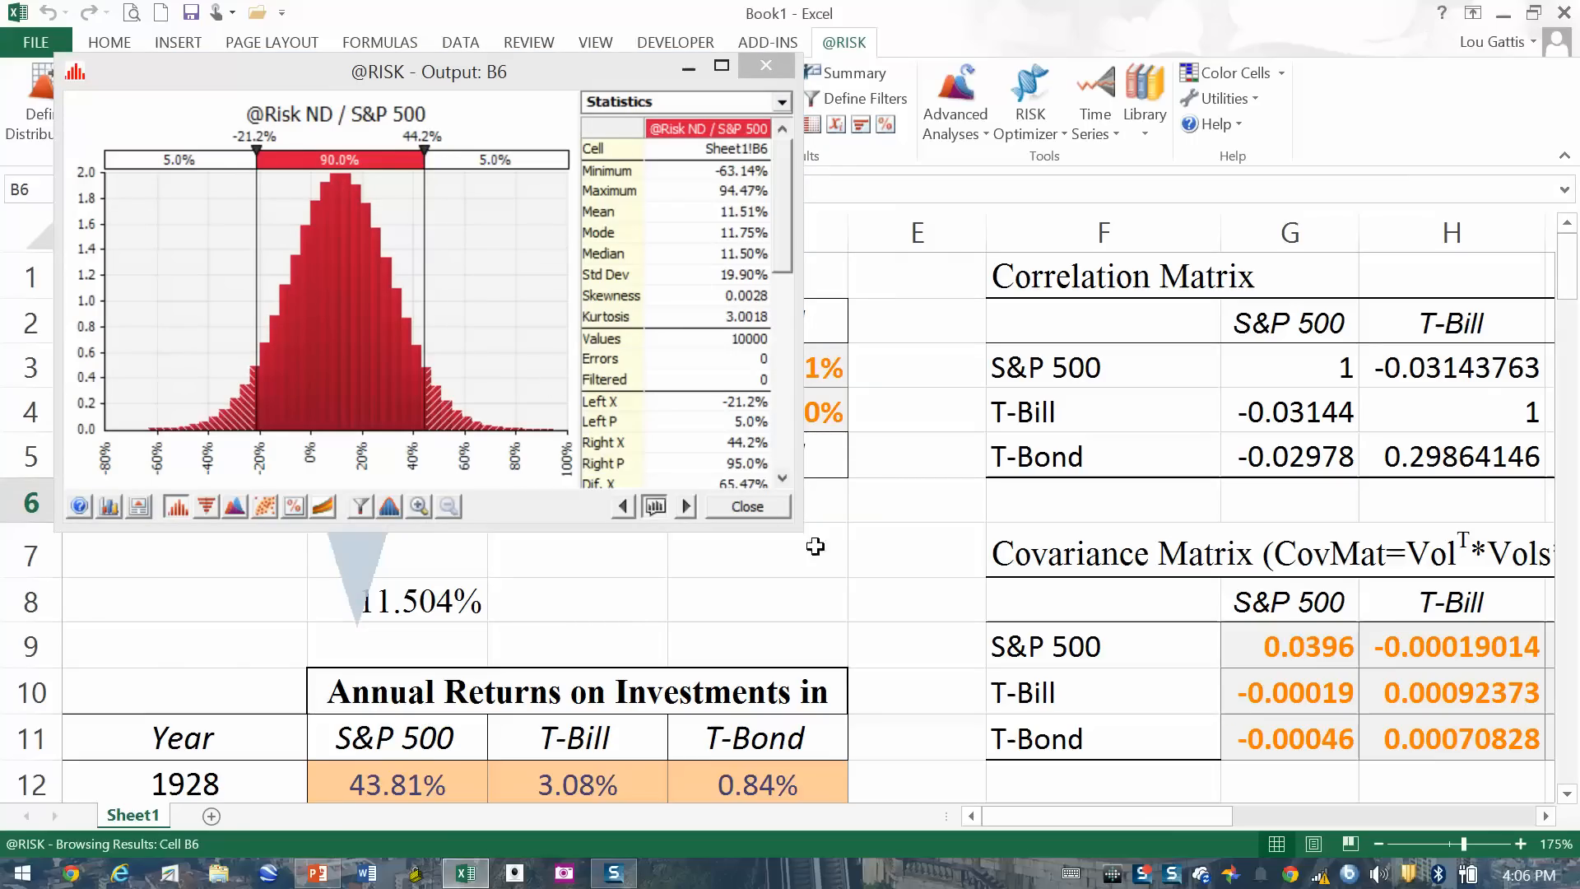
left_click(747, 508)
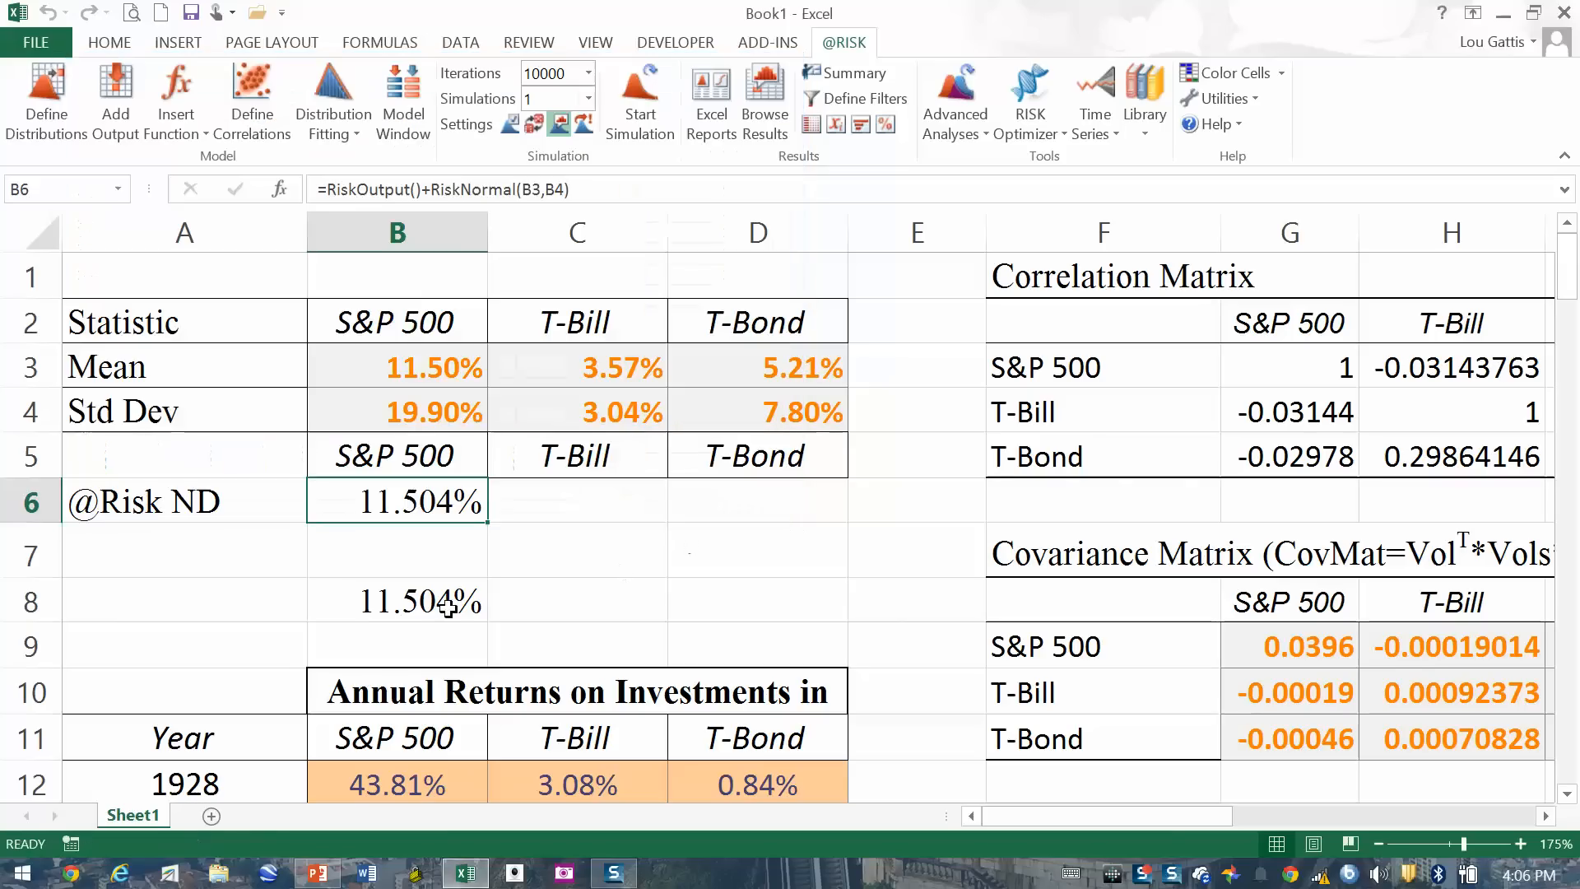
left_click(418, 602)
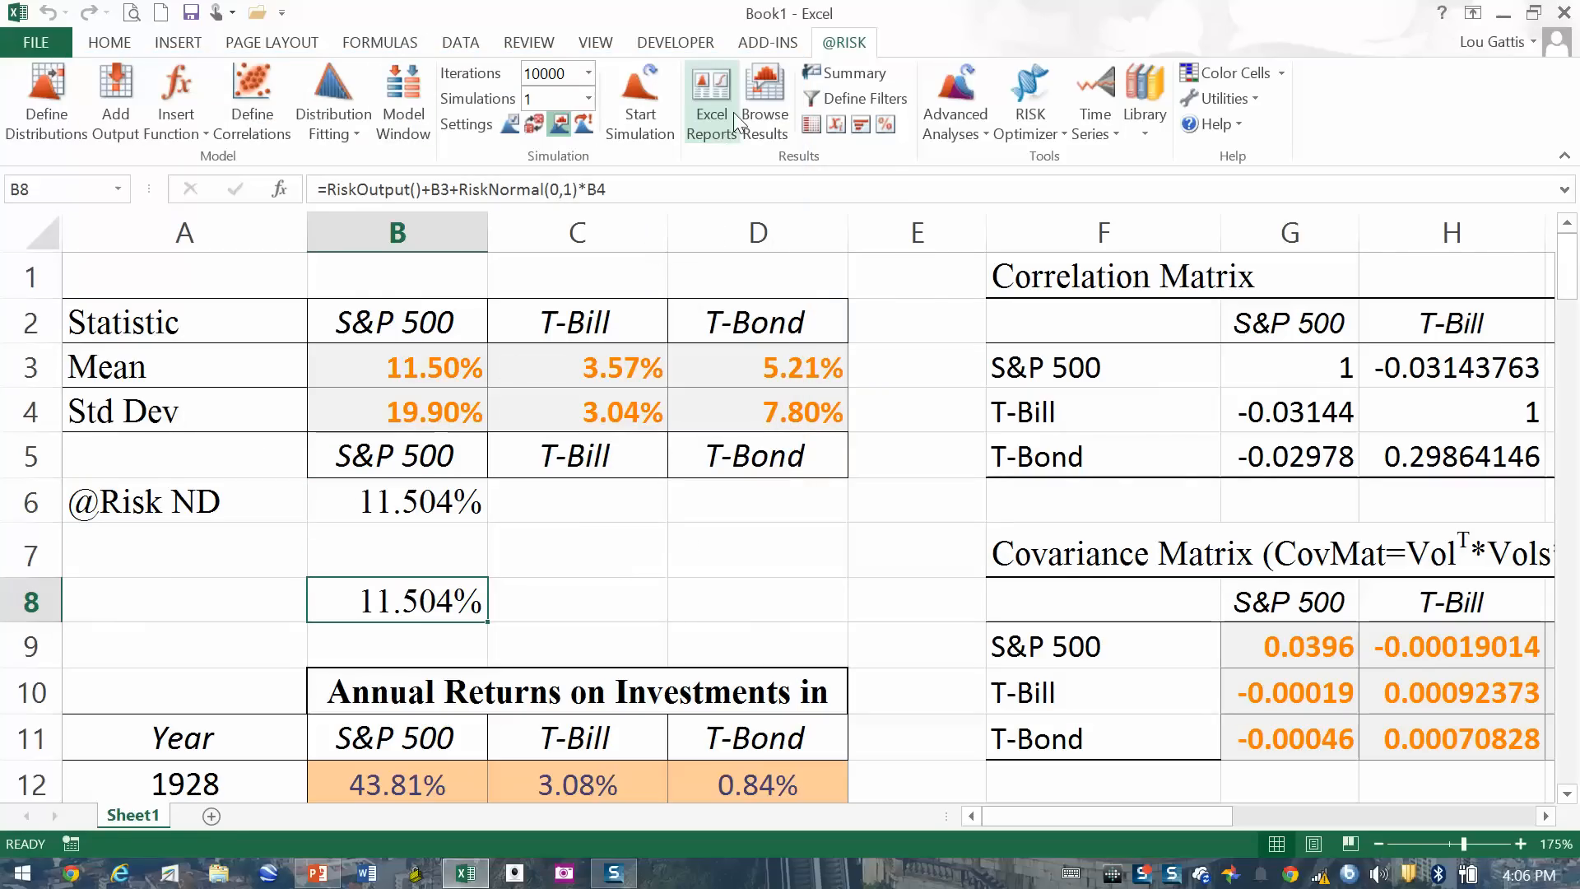
left_click(774, 119)
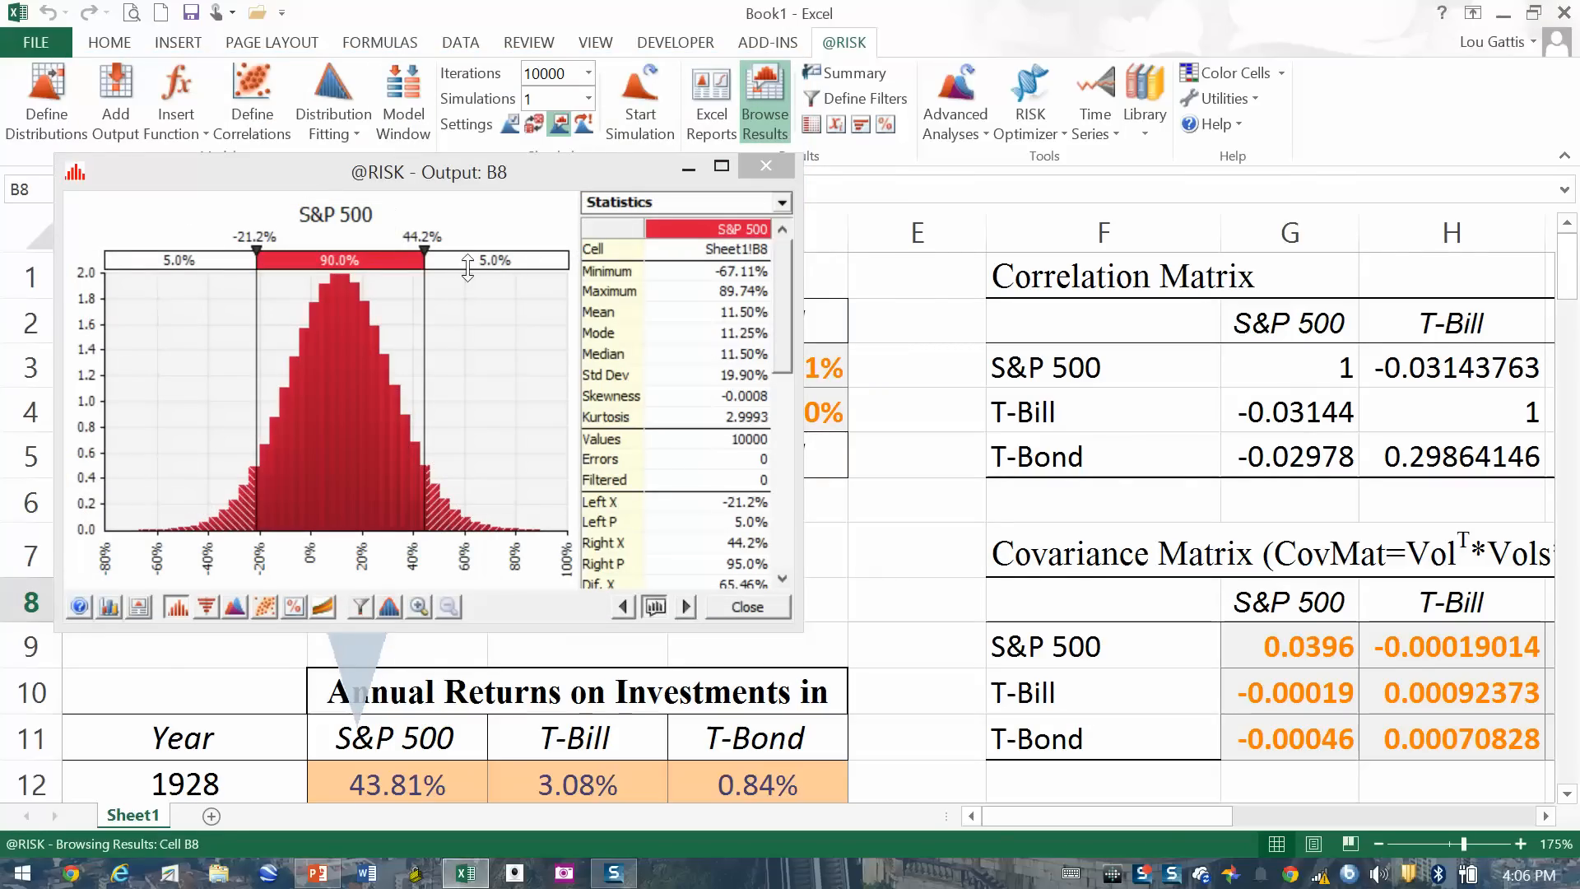
left_click(762, 609)
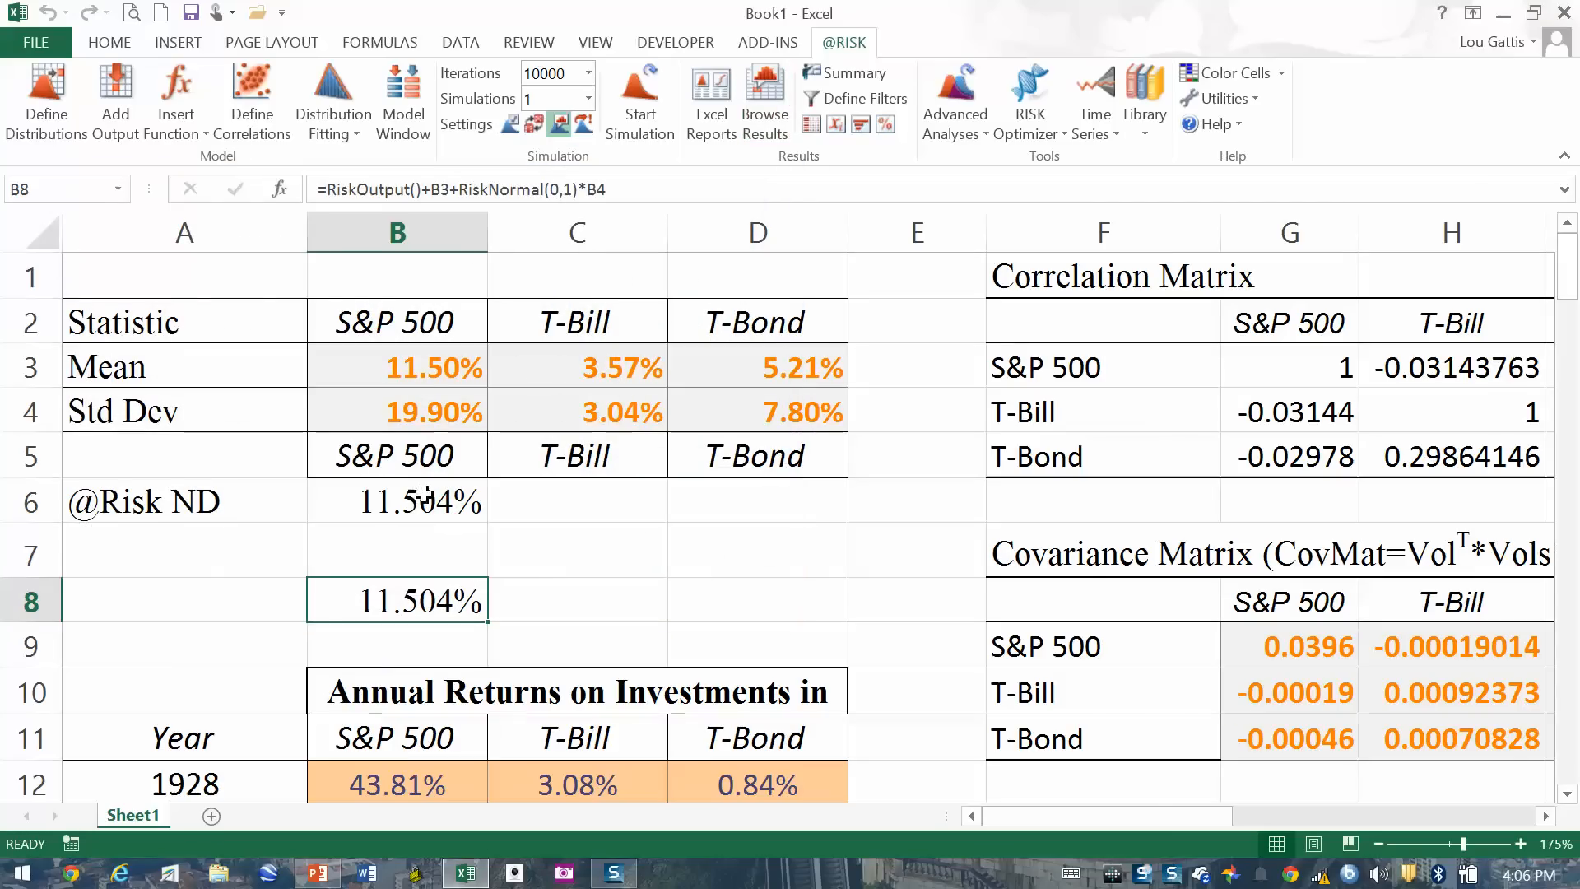
left_click(420, 494)
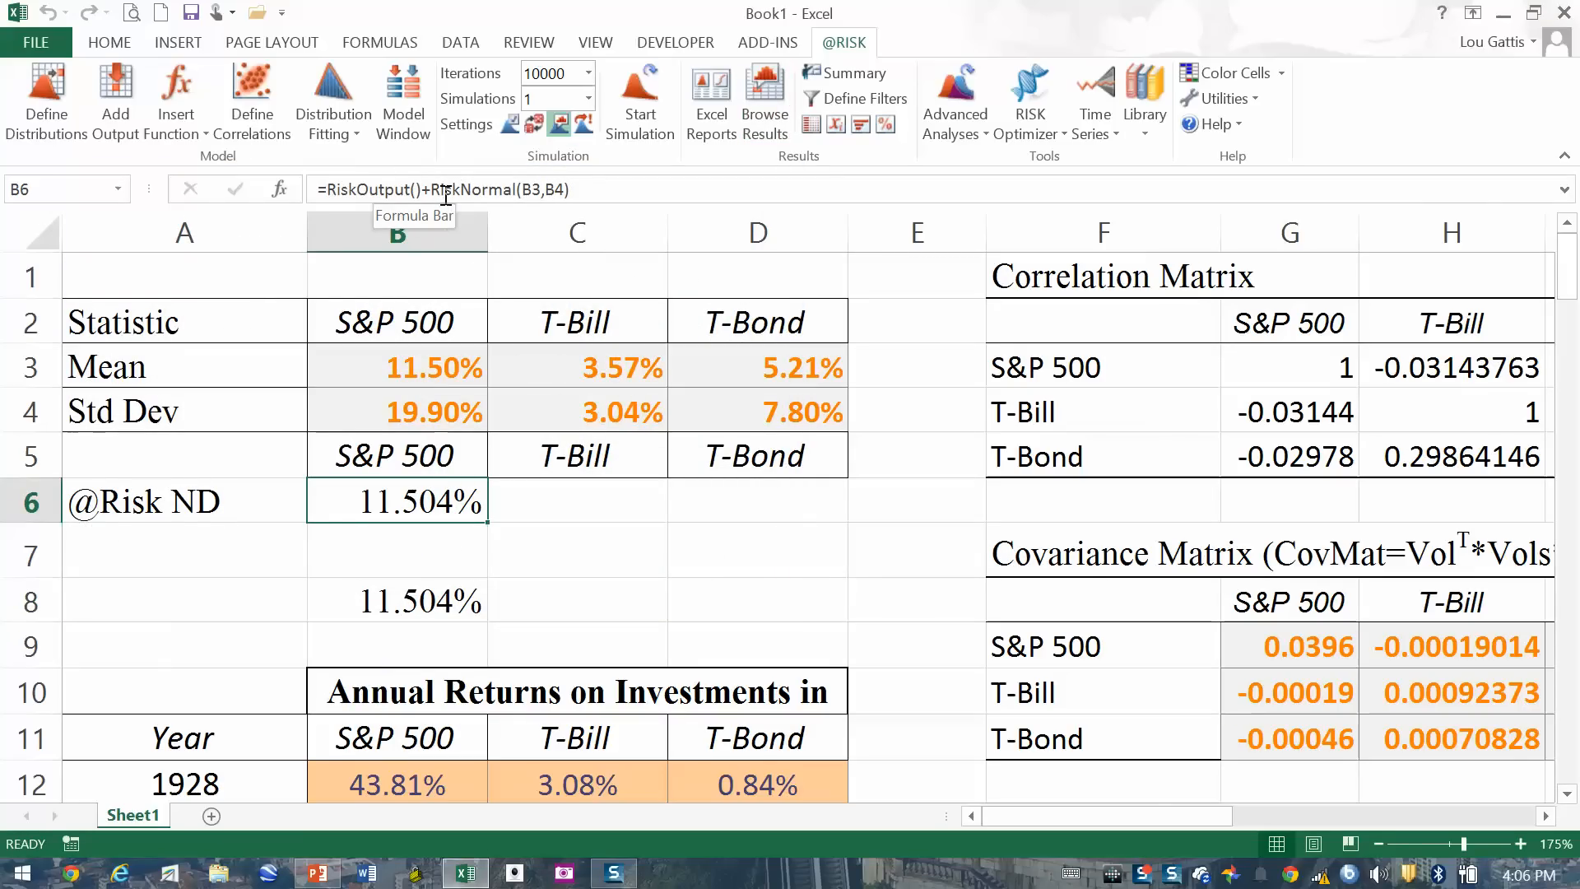
left_click(404, 601)
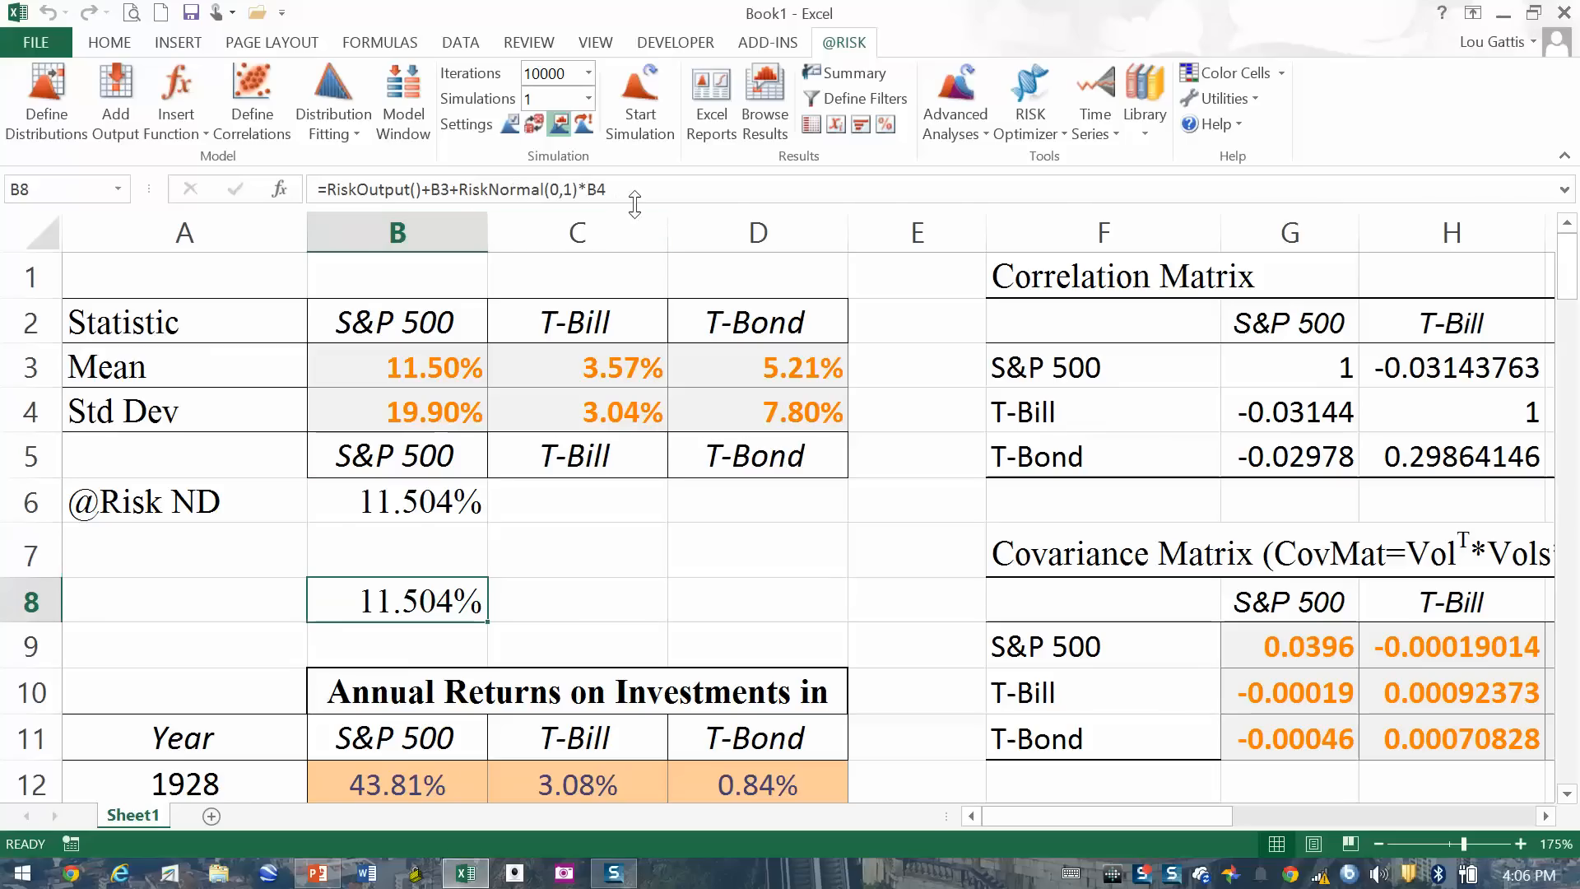
key("F2")
key("Escape")
Step: Remove the RiskOutput function from B6, leaving =RiskNormal(B3,B4), and clear the alternative return model in B8
left_click(371, 501)
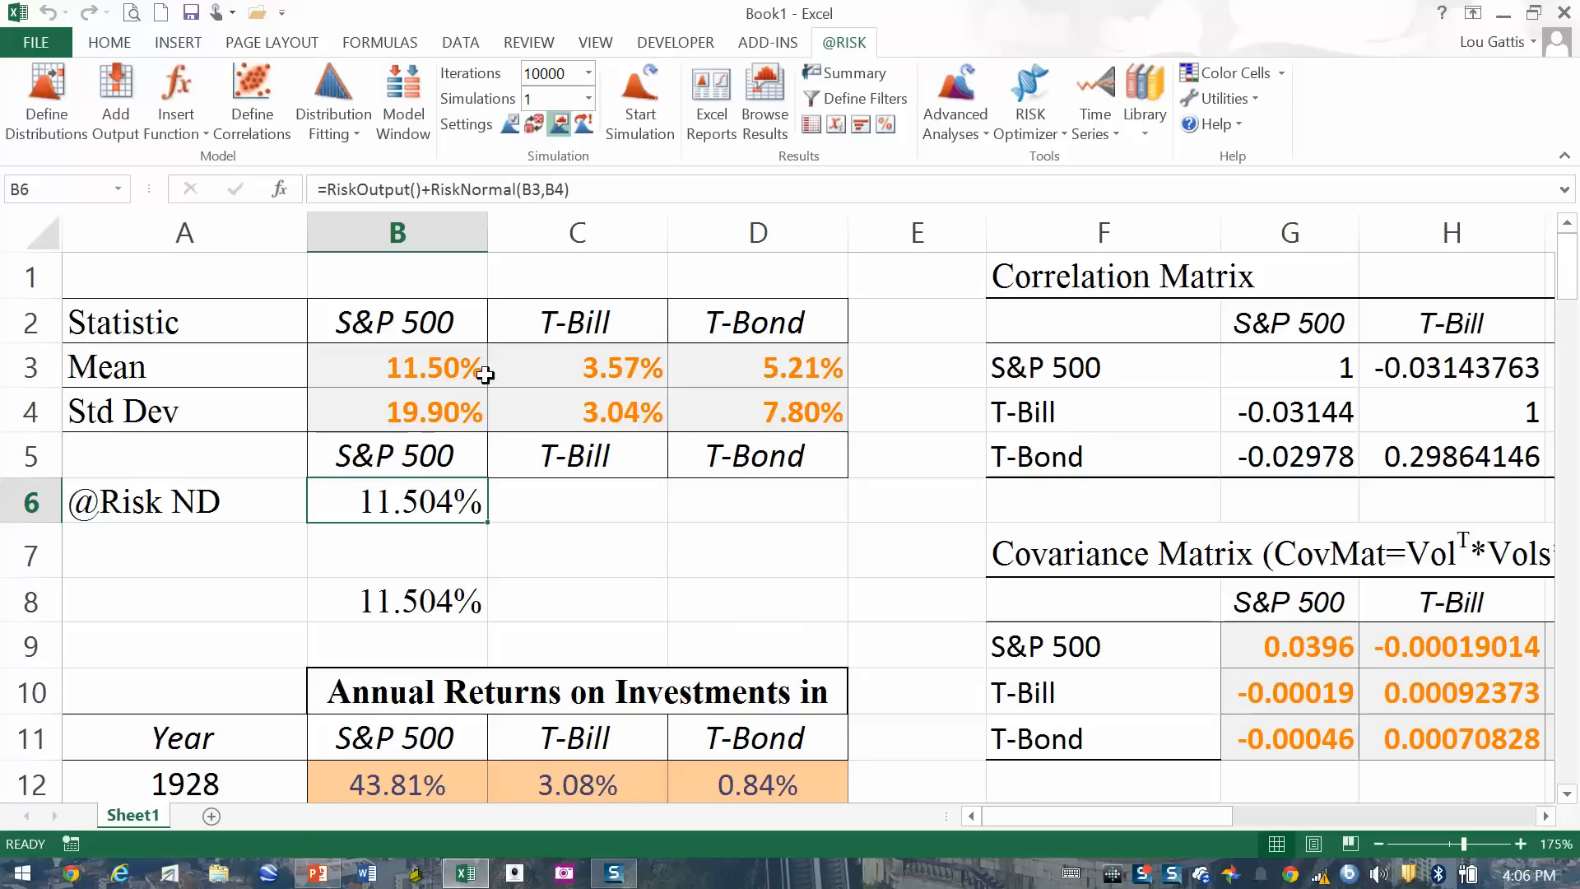
left_click_drag(569, 190, 317, 189)
key("Escape")
key("BackSpace")
type("=")
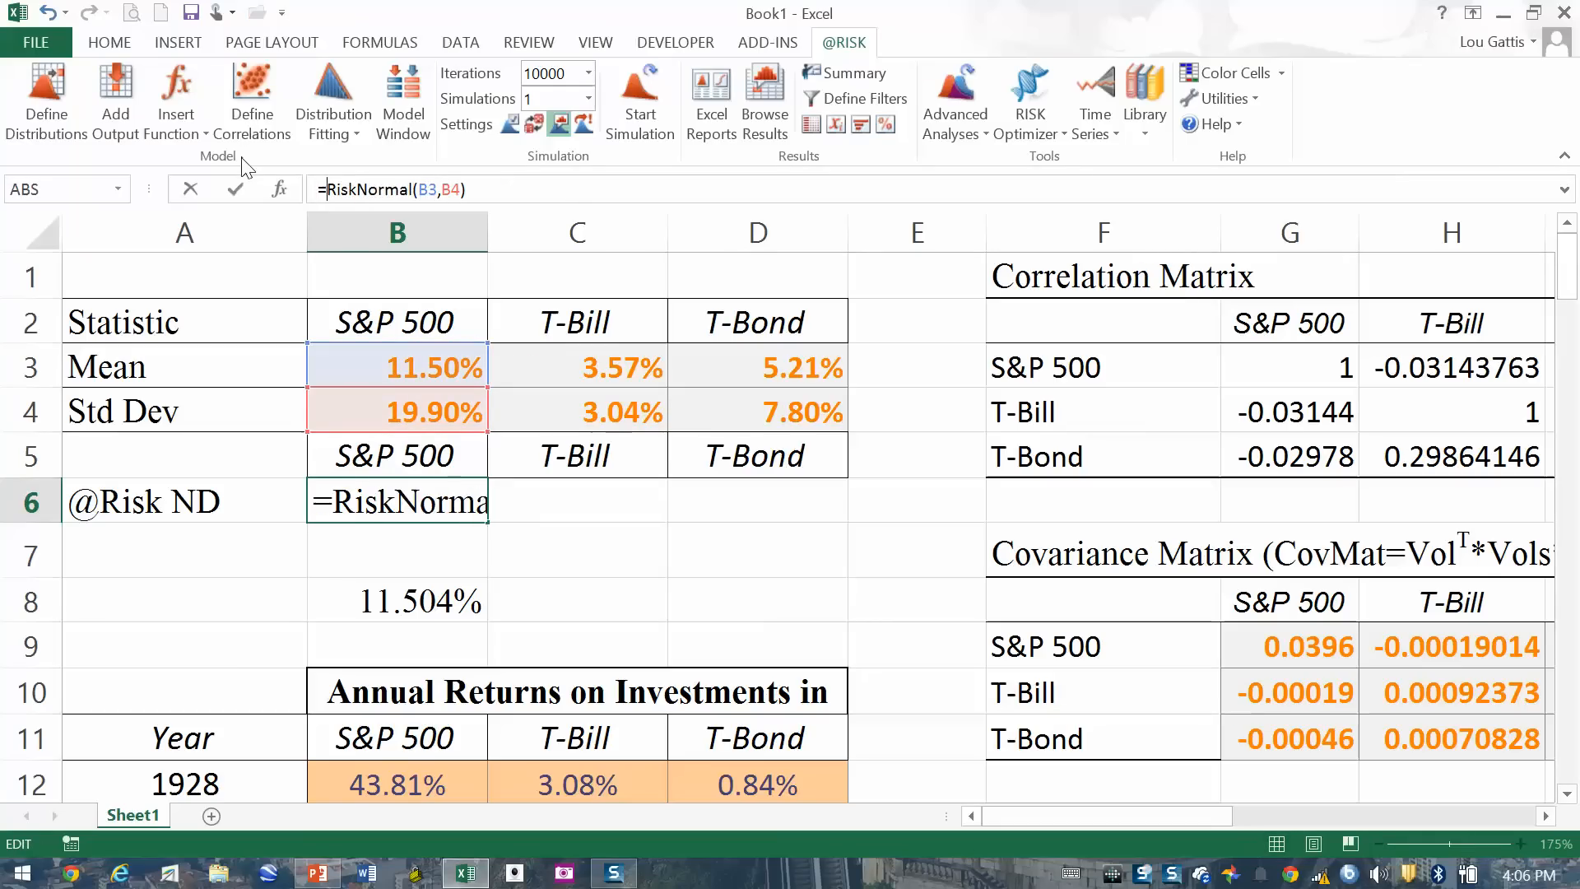
key("Return")
left_click(437, 599)
Step: Copy the B6 normal distribution formula across to C6 and D6, and check the cell references in both copies
left_click(465, 504)
left_click_drag(492, 529, 838, 524)
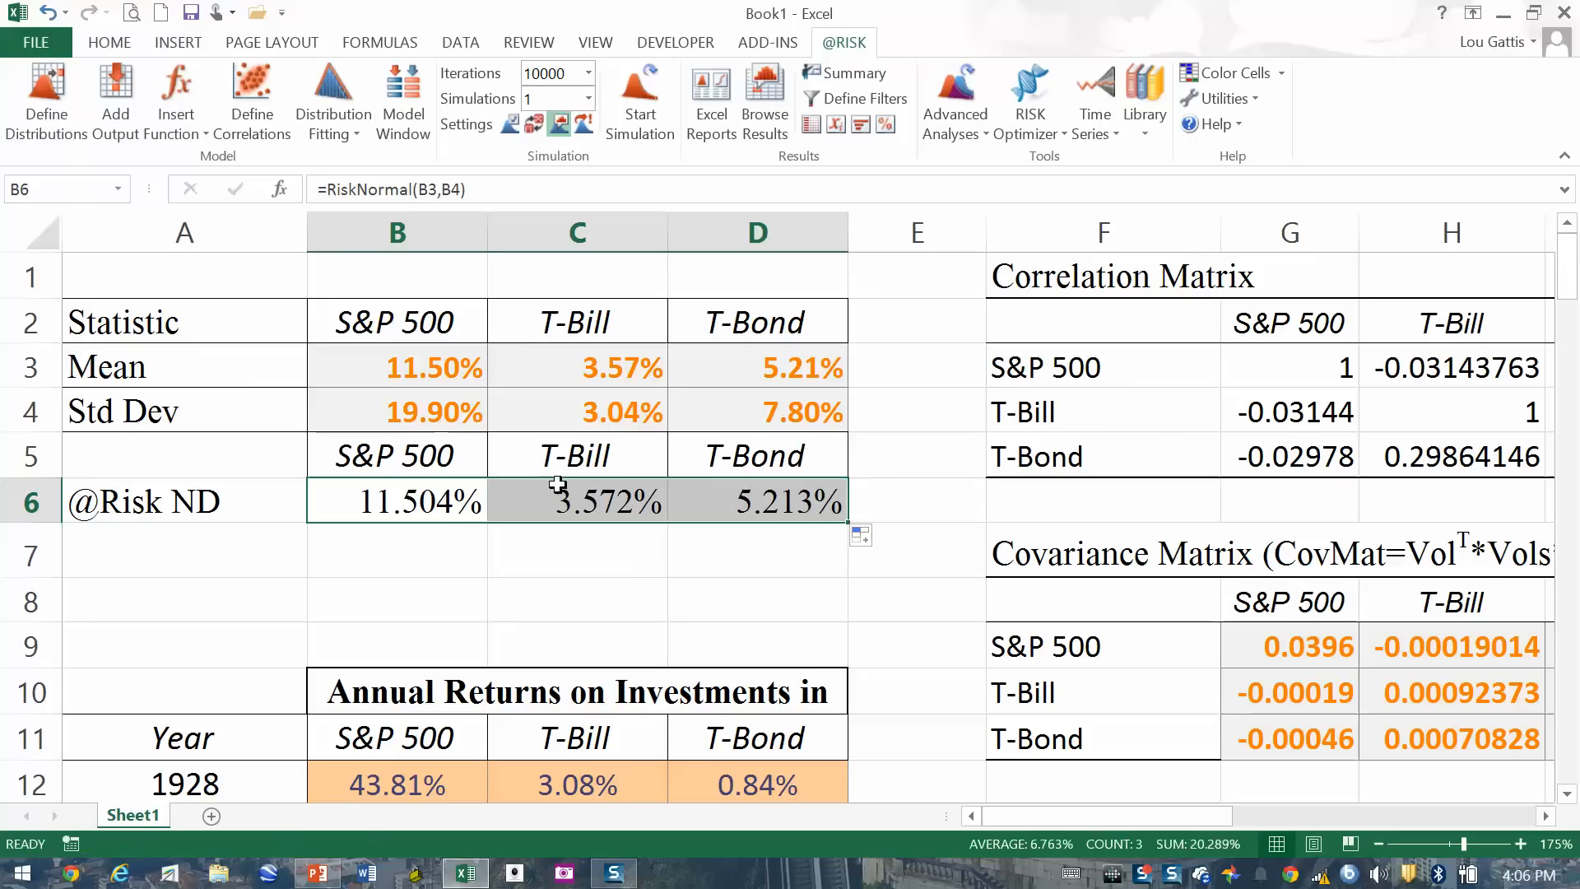
left_click(453, 512)
left_click(494, 504)
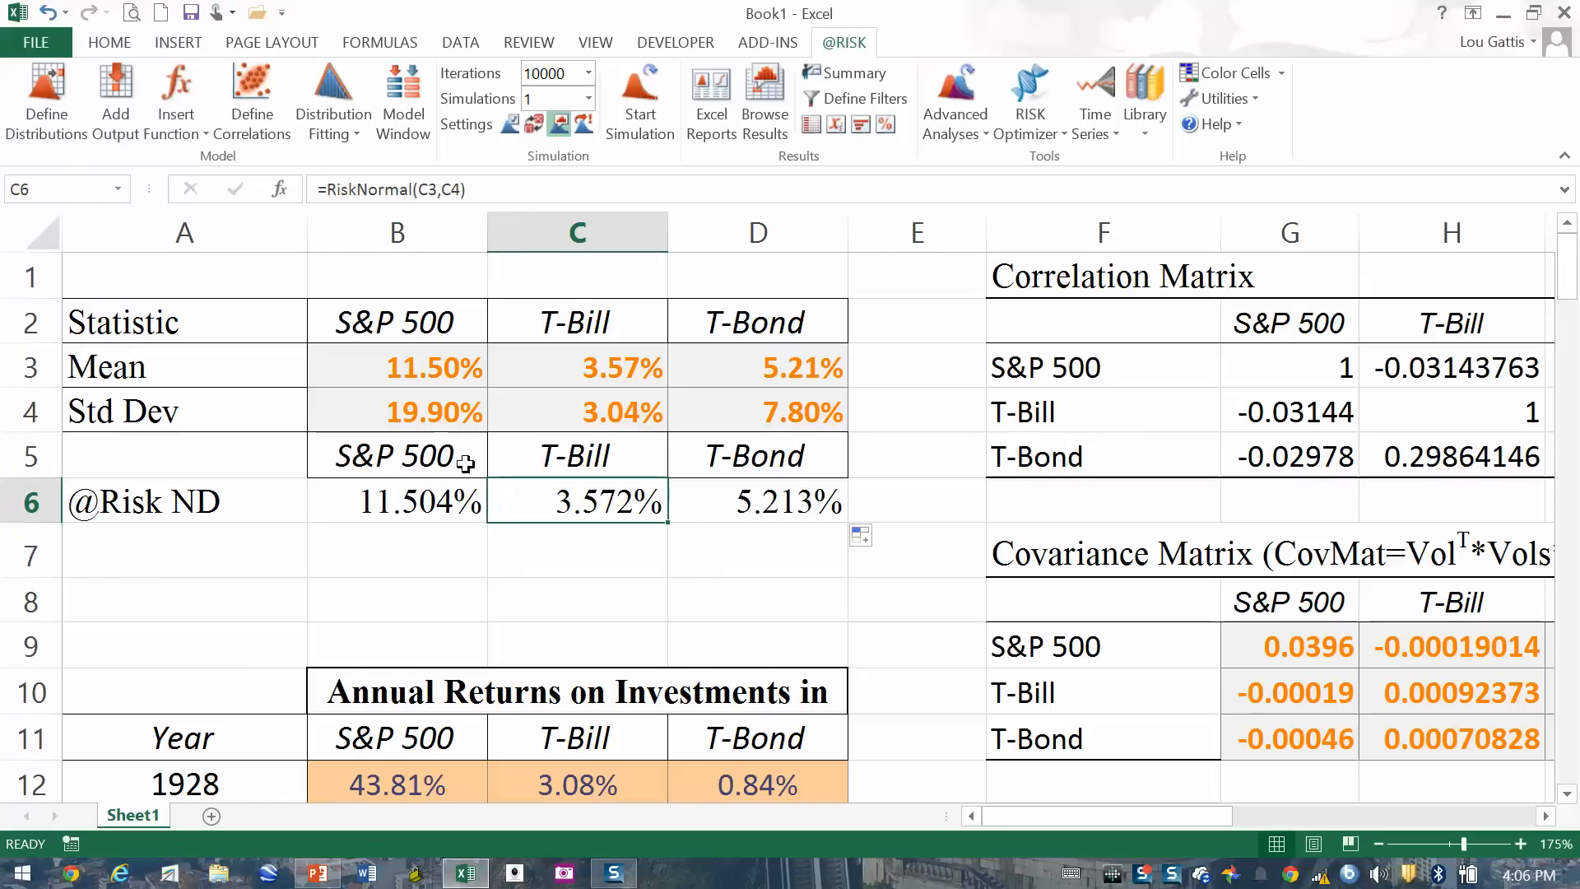
key("F2")
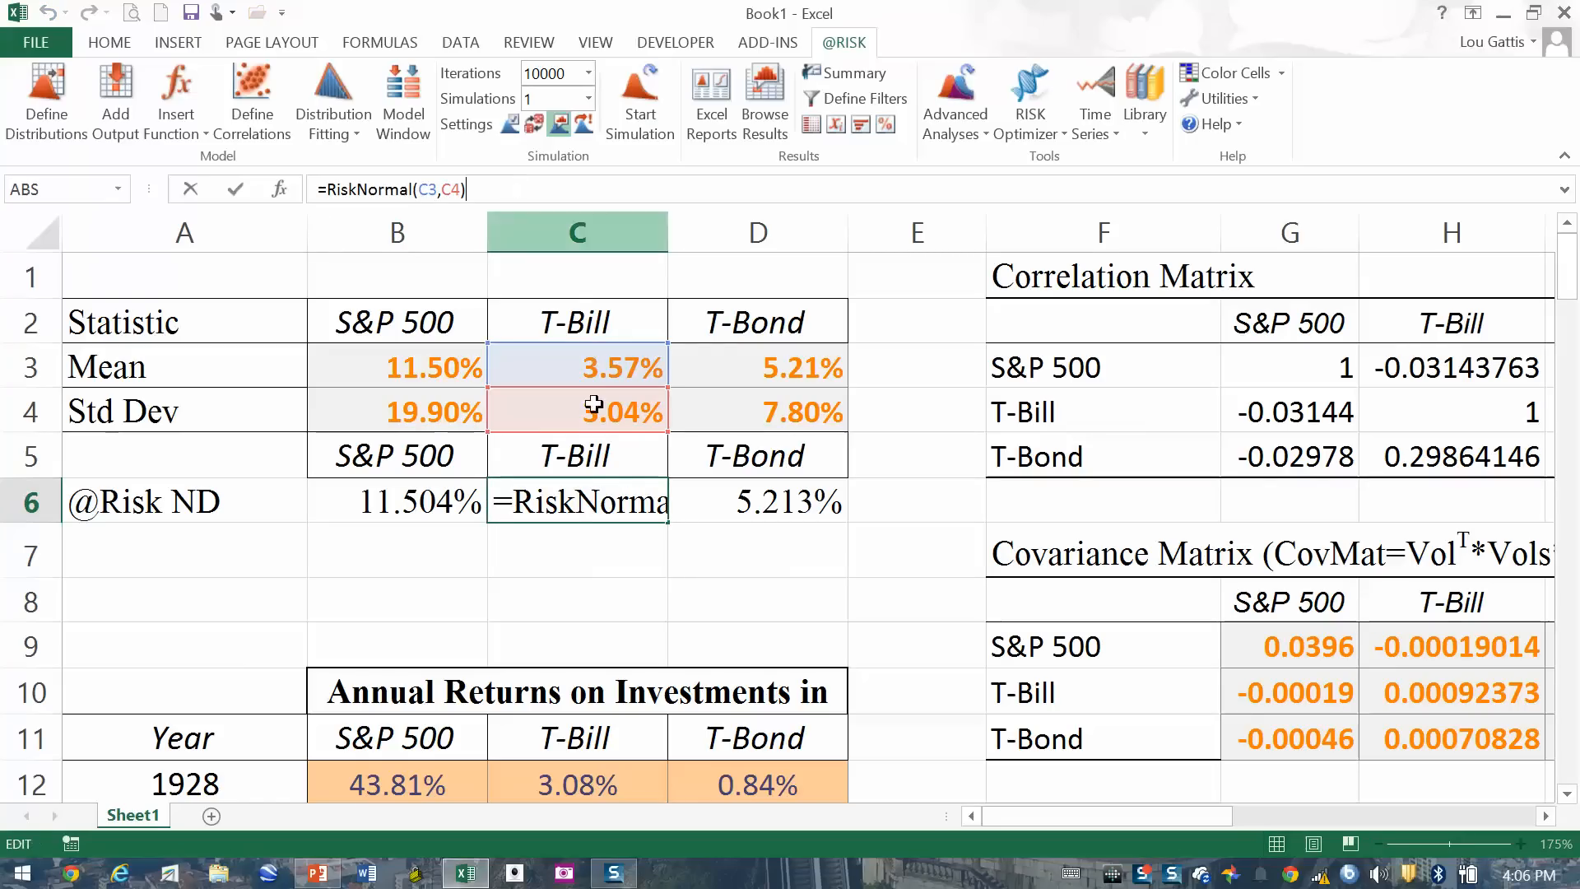
key("Escape")
left_click(804, 497)
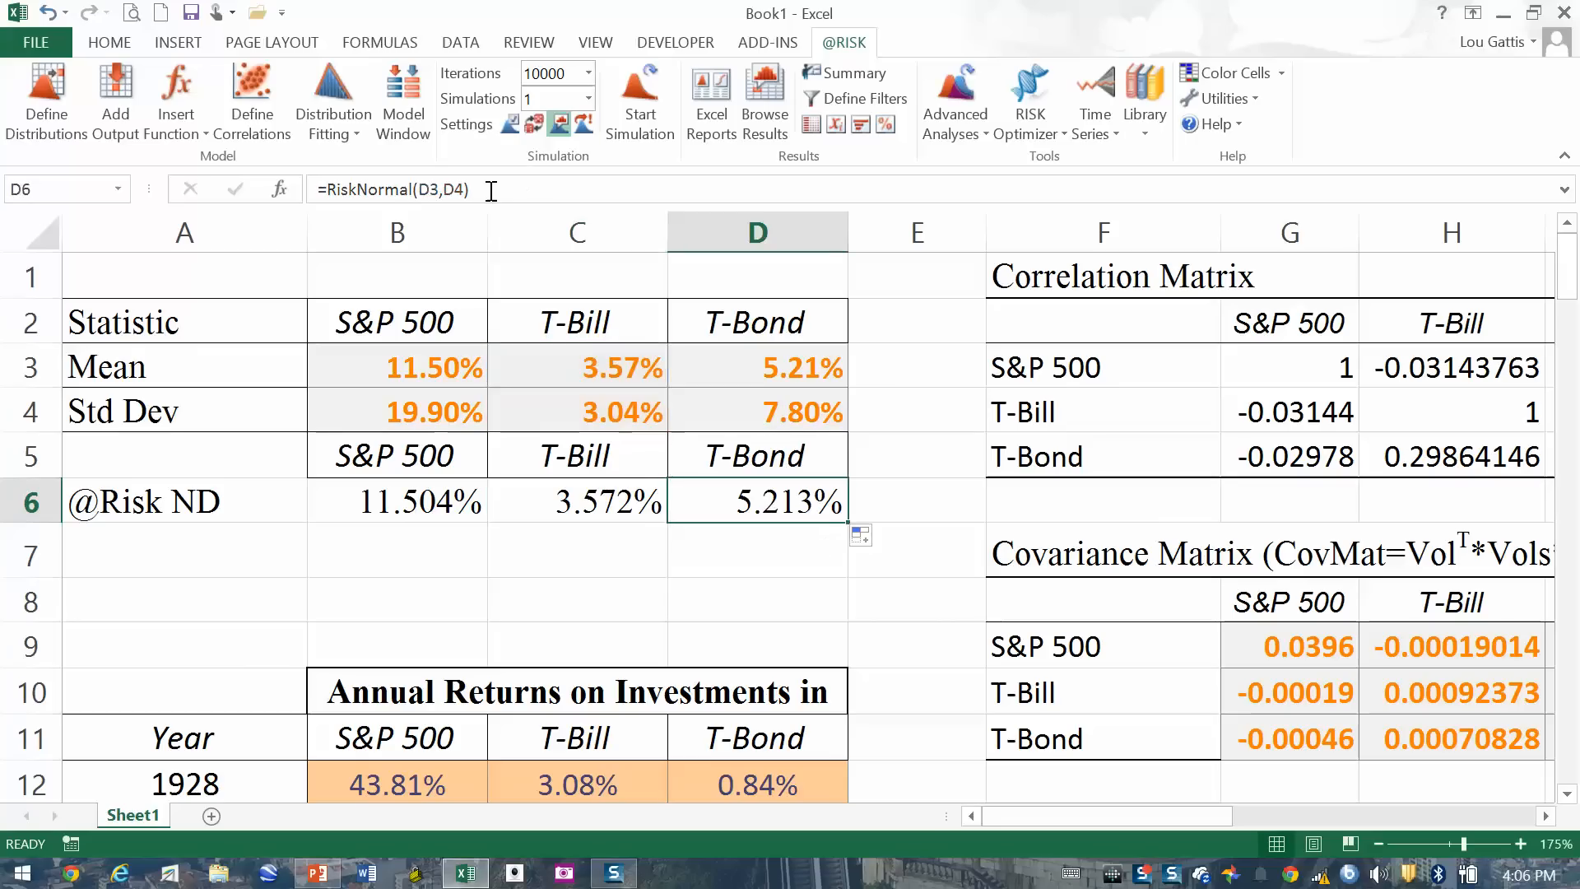
key("F2")
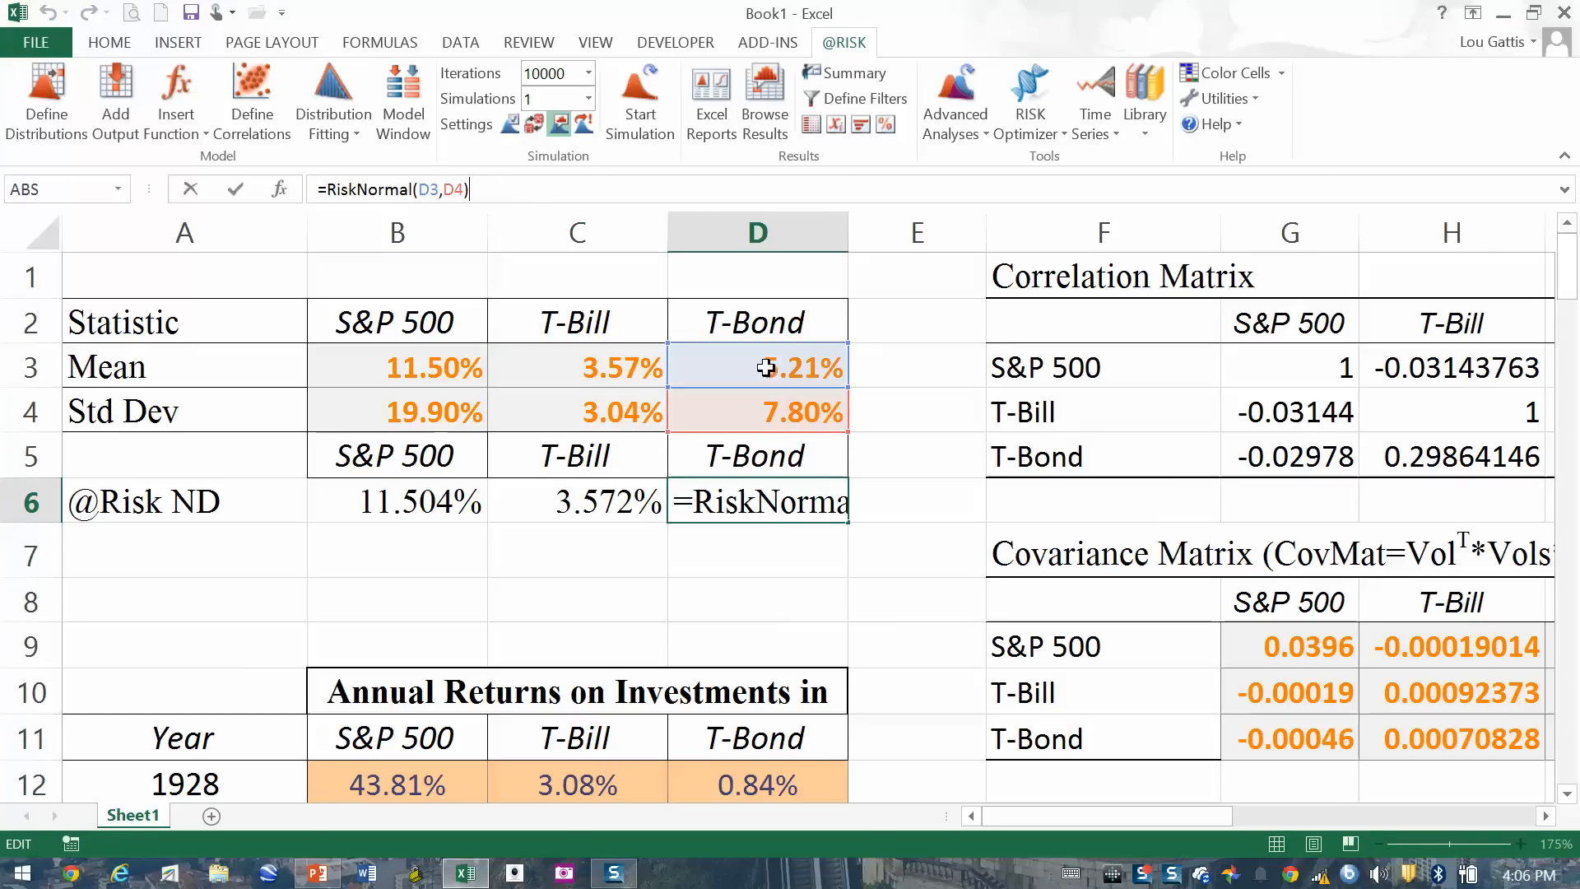
key("Escape")
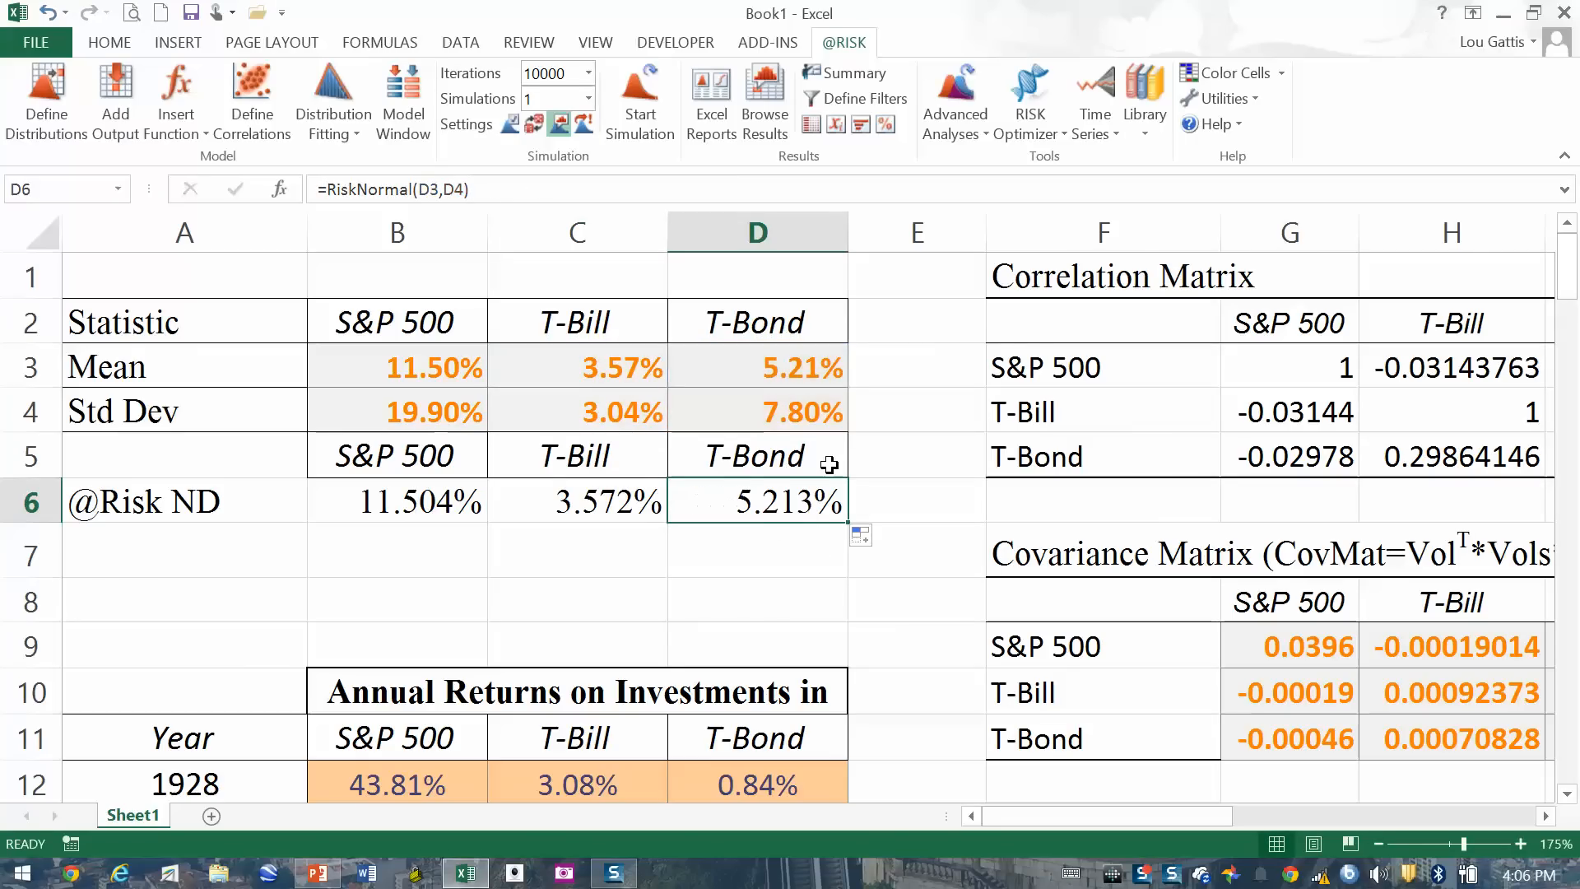
scroll(1044, 689, "down", 1)
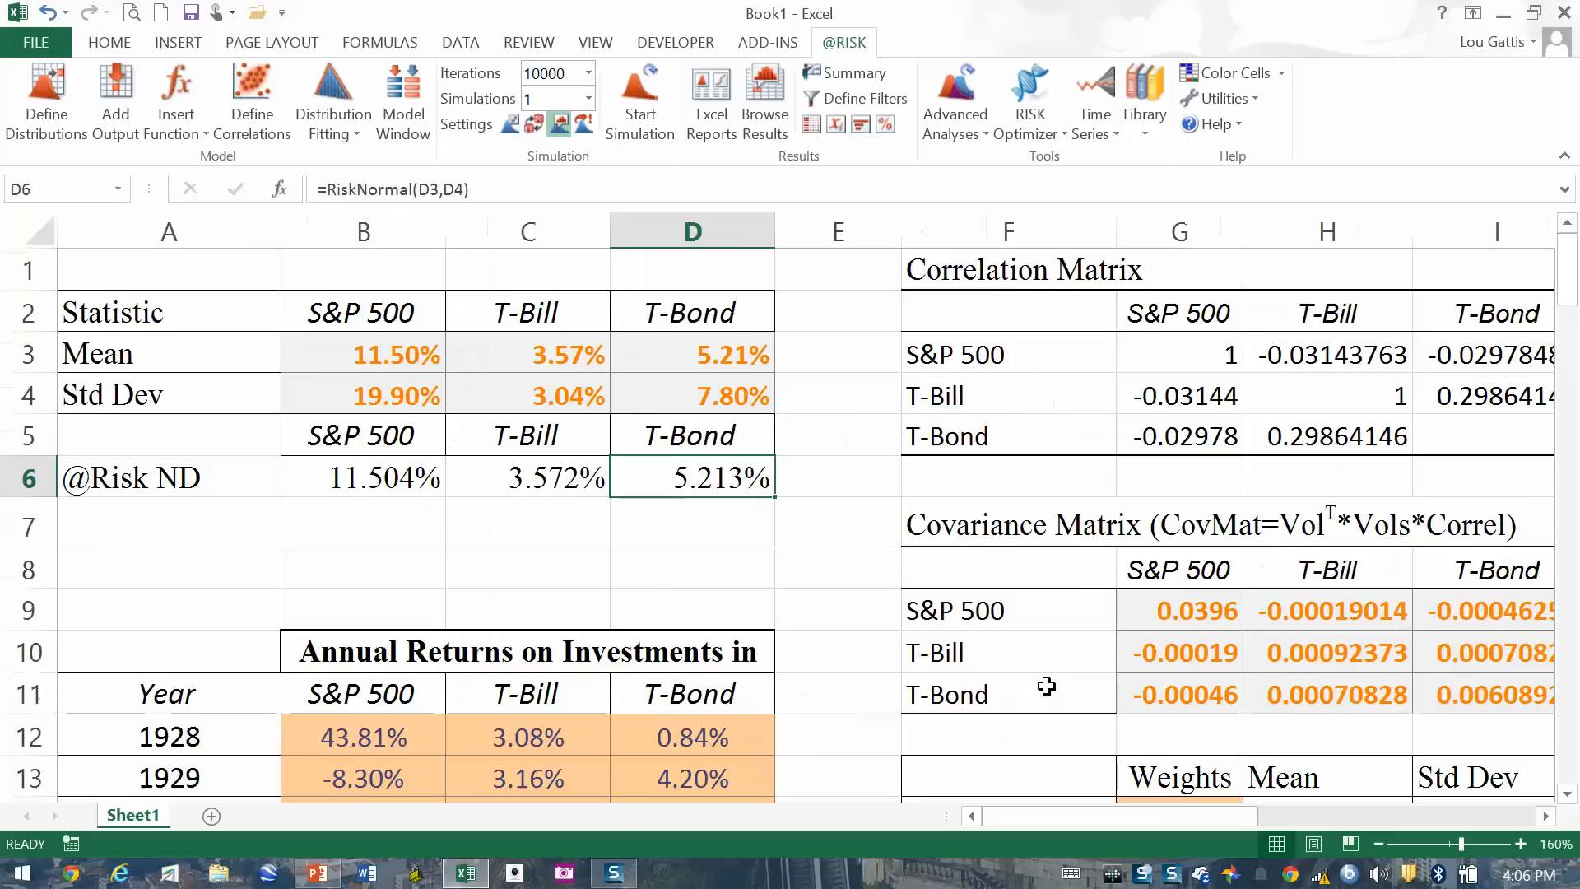
scroll(1045, 687, "down", 1)
scroll(1047, 679, "down", 1)
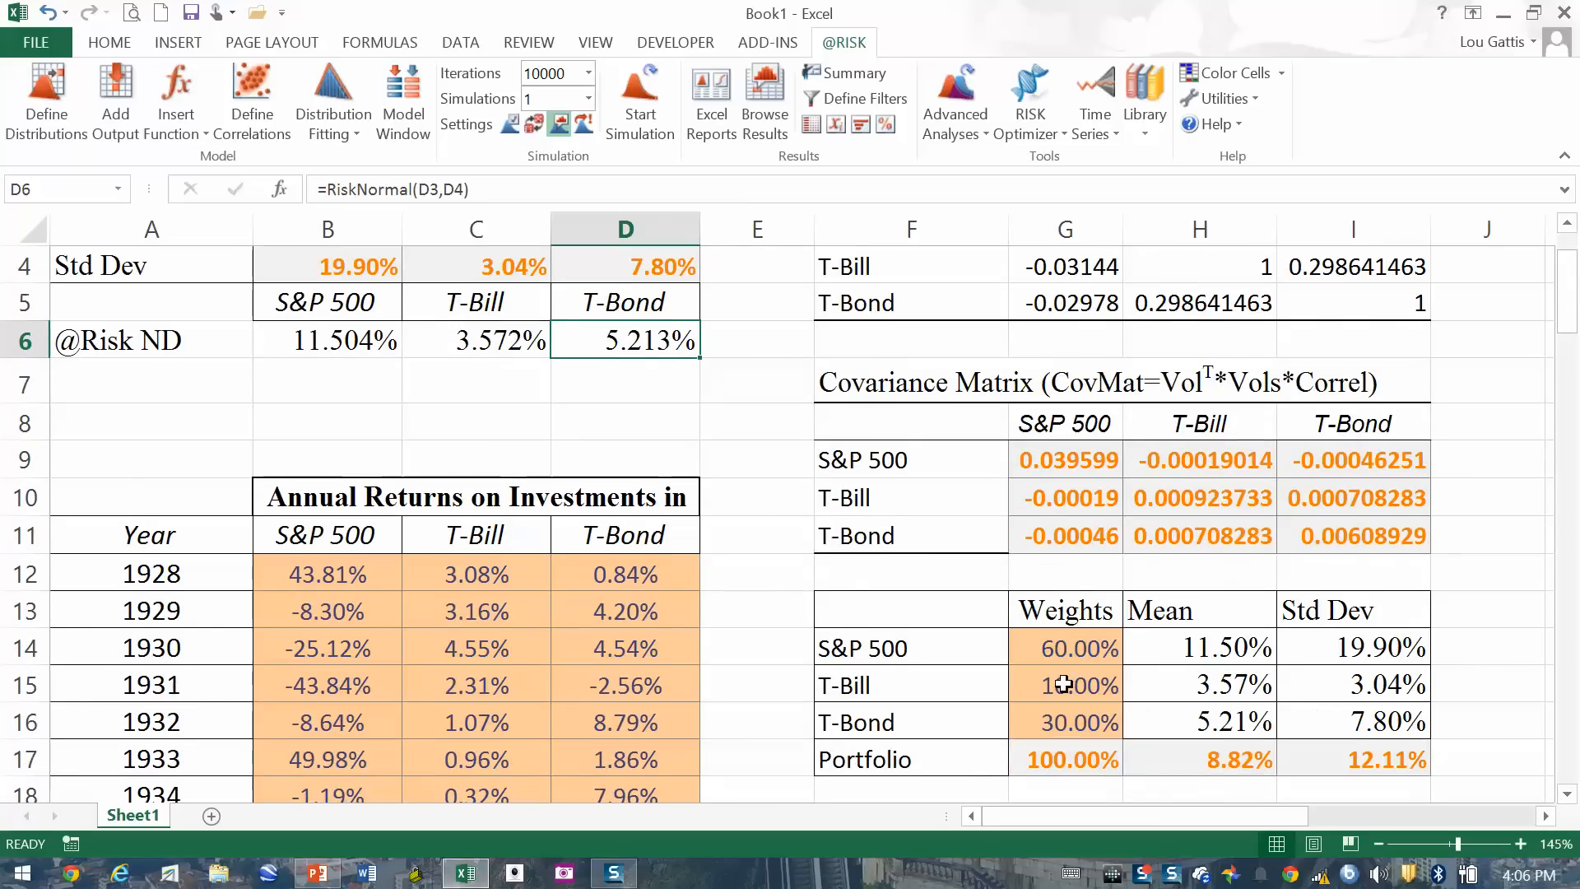
scroll(1064, 685, "down", 1)
scroll(1008, 687, "down", 1)
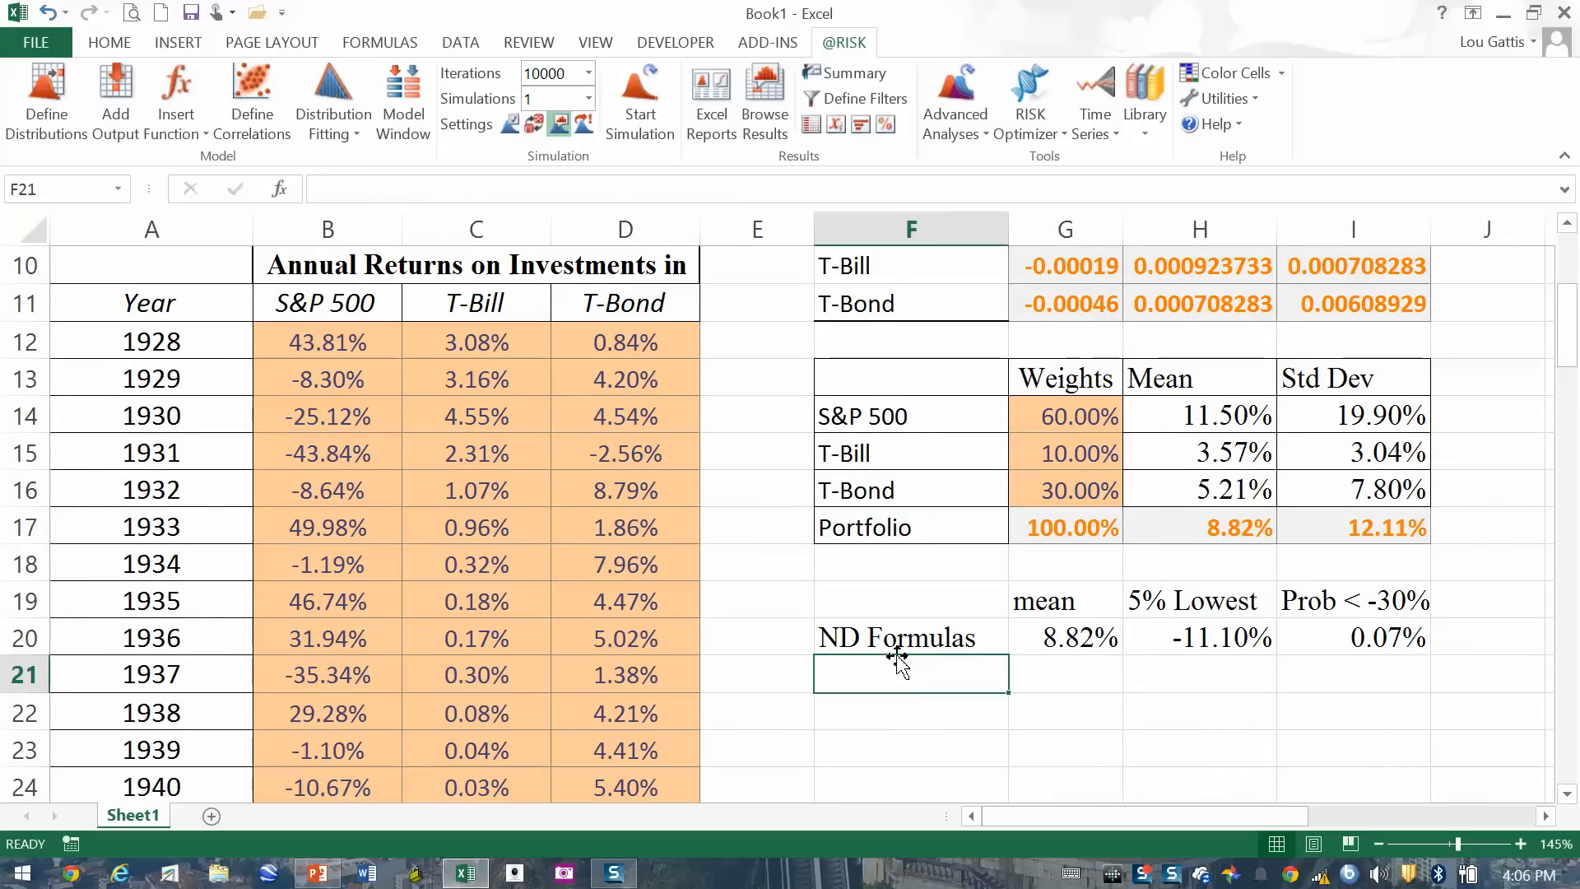
scroll(897, 662, "up", 1)
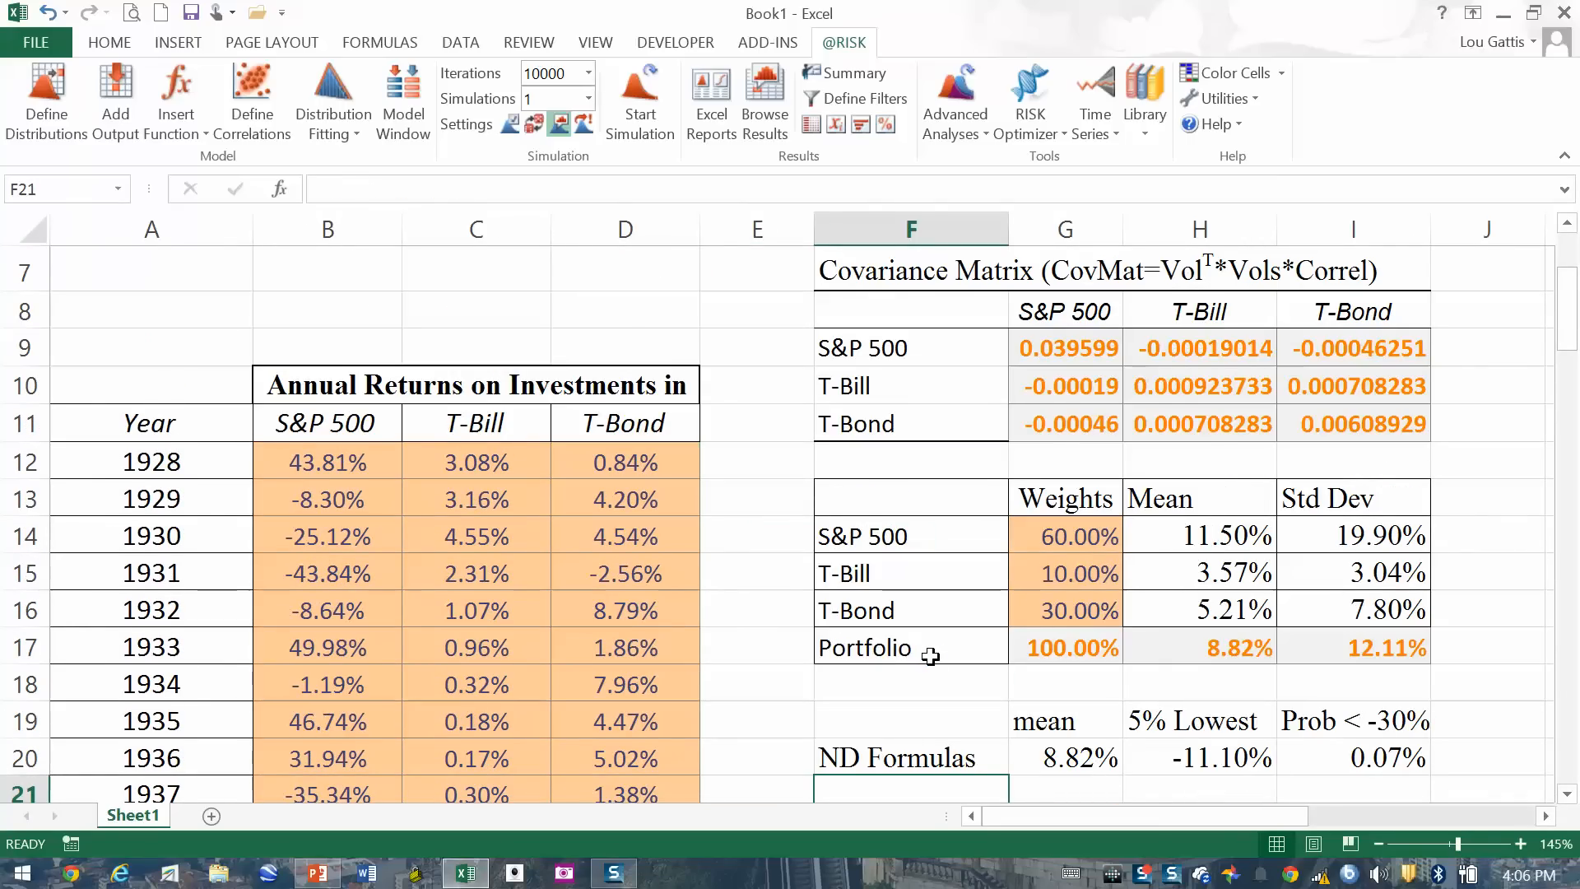
scroll(928, 655, "down", 1, "ctrl")
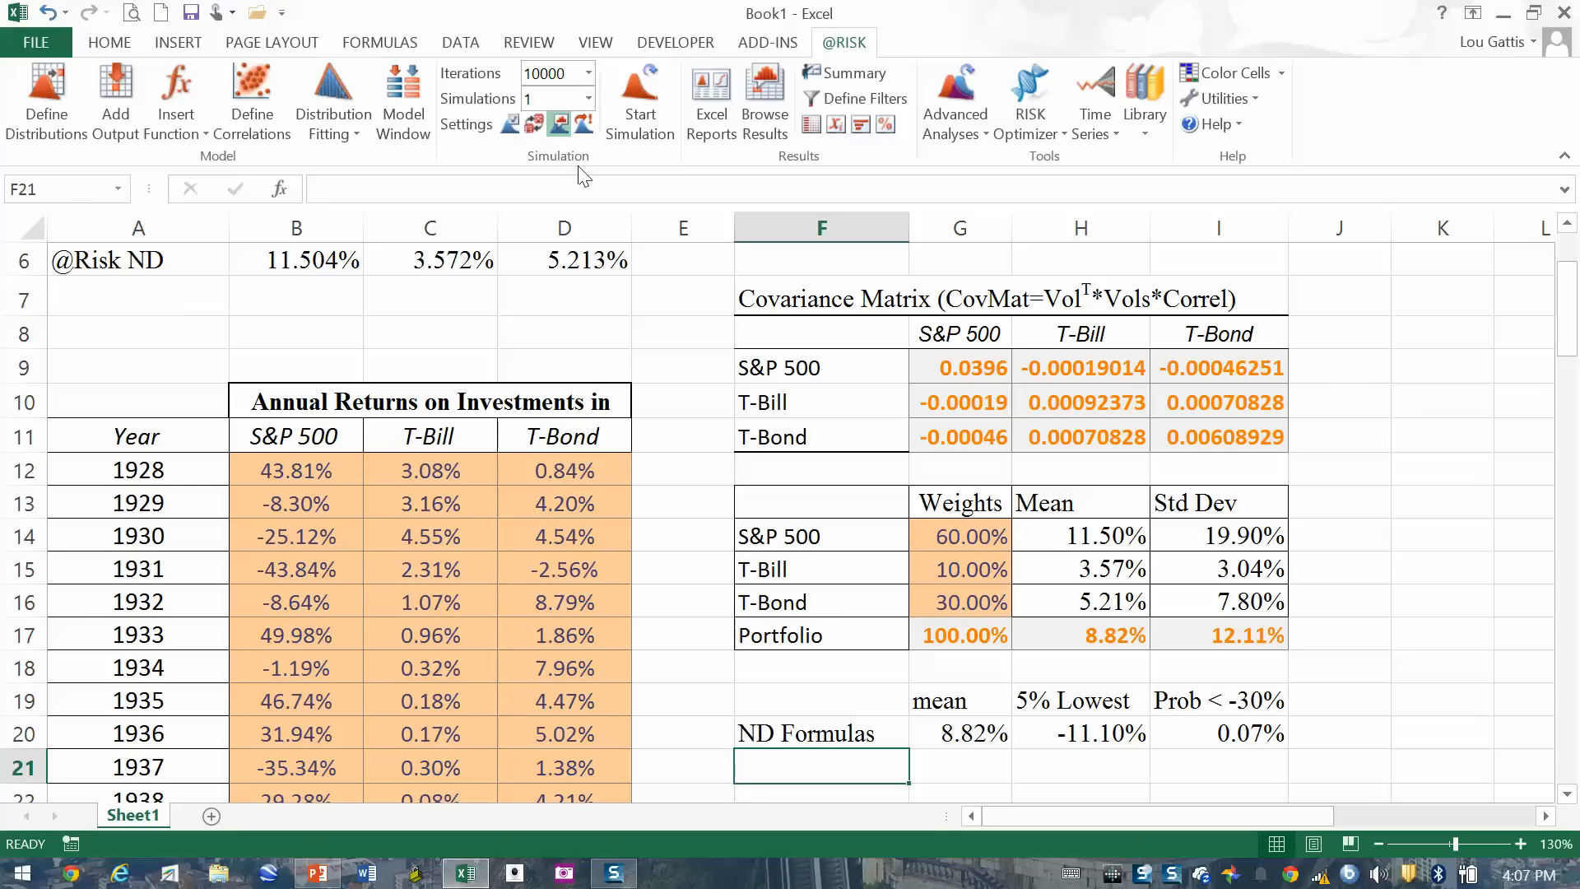
left_click(170, 267)
key("ctrl+c")
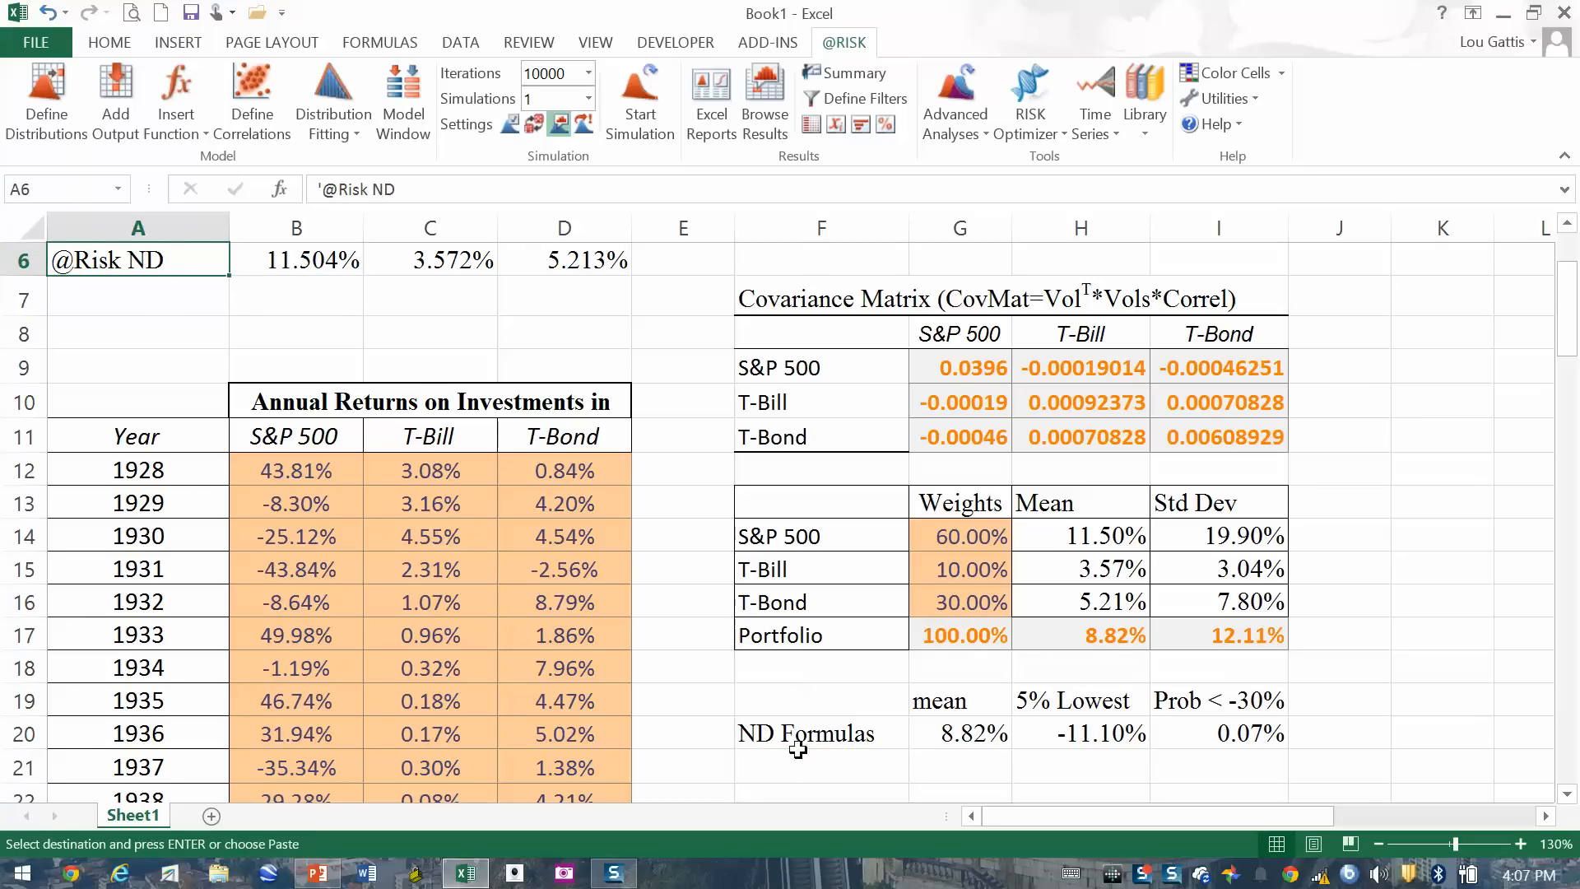
left_click(803, 769)
key("ctrl+v")
Step: Enter the weighted portfolio return formula =G14*B6+G15*C6+G16*D6 in G21
left_click(1000, 770)
type("=")
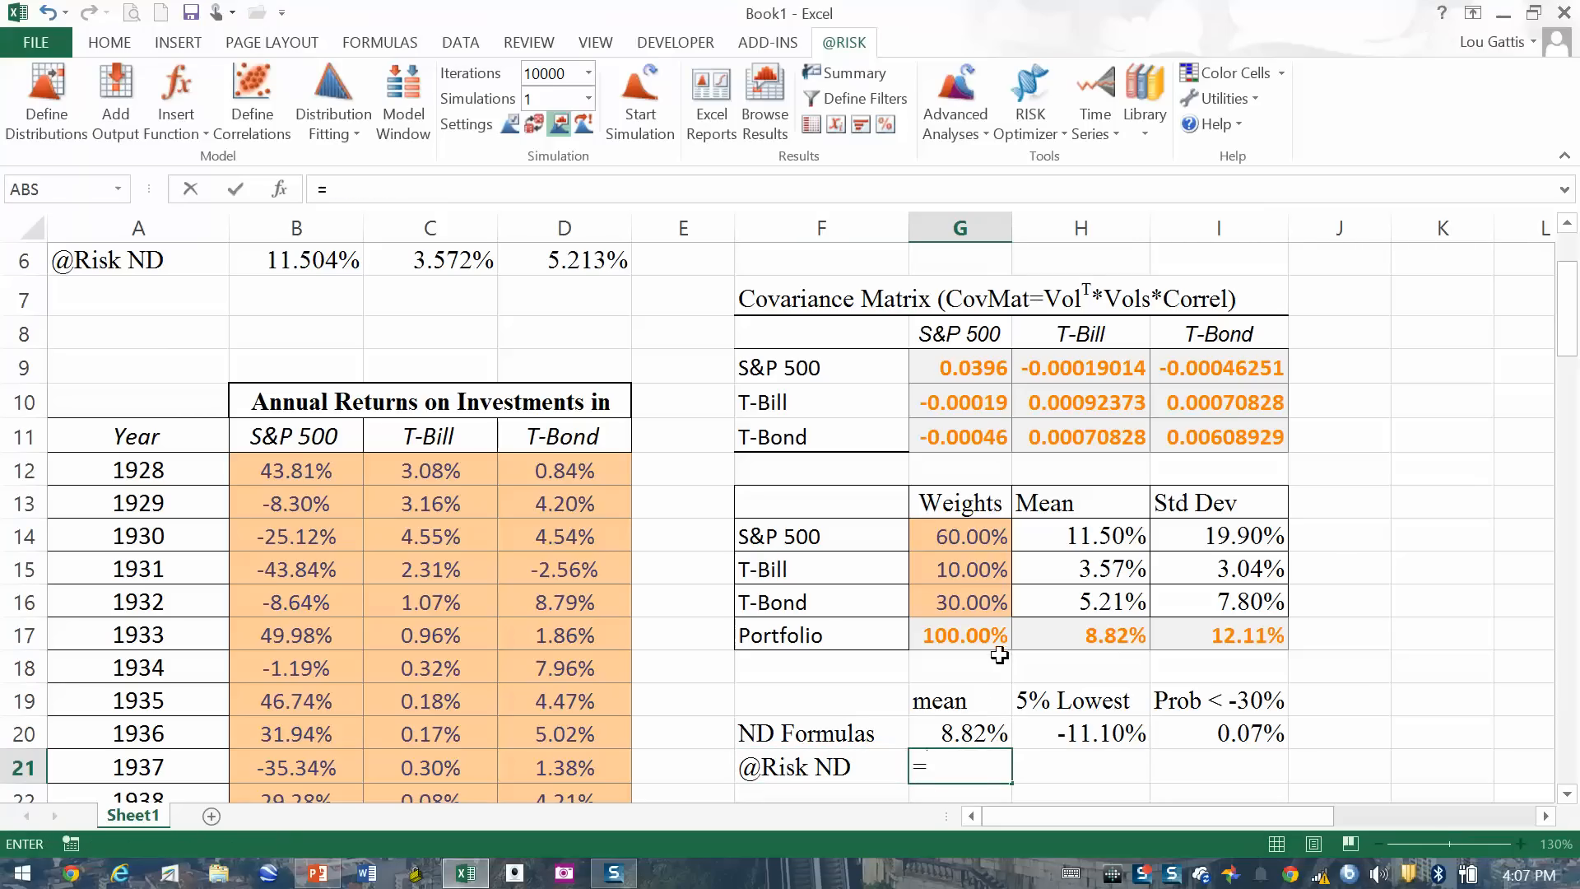
left_click(968, 526)
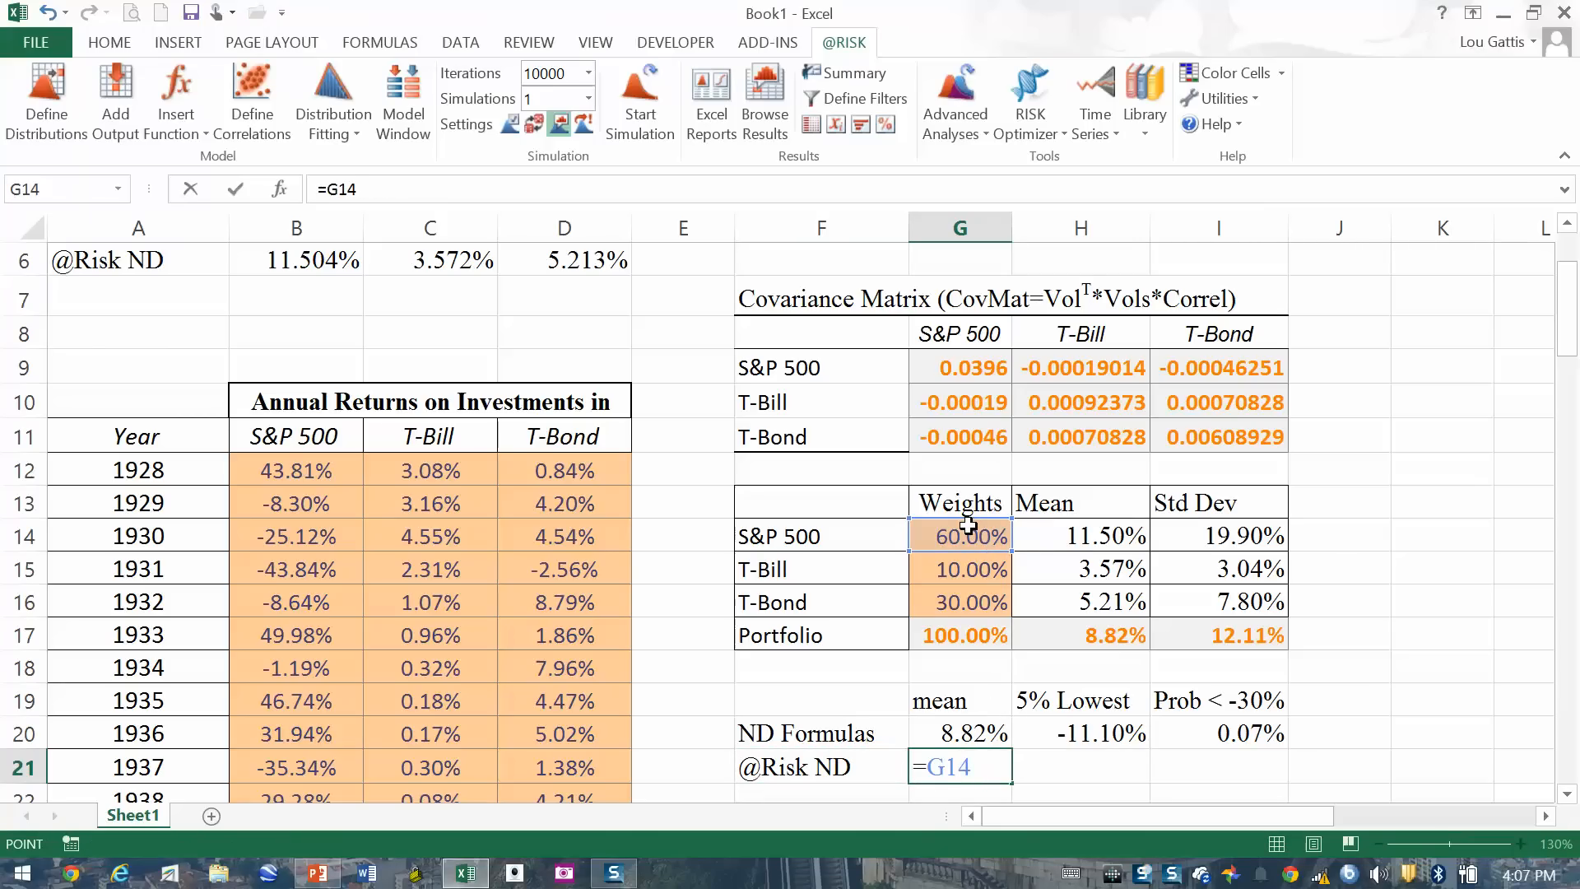
left_click(285, 258)
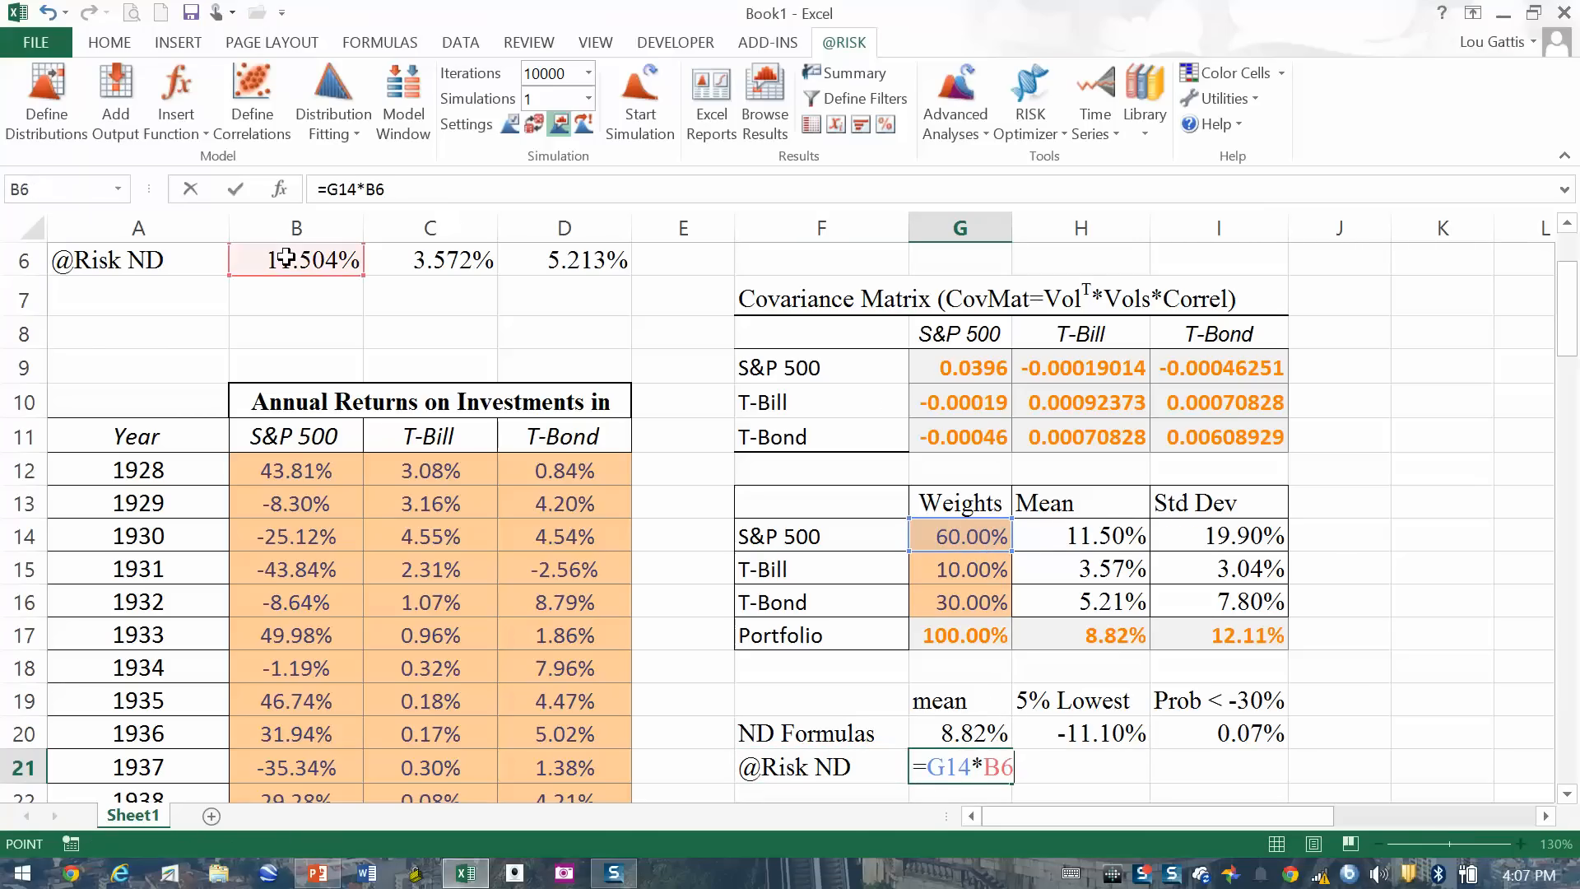
type("+")
left_click(973, 560)
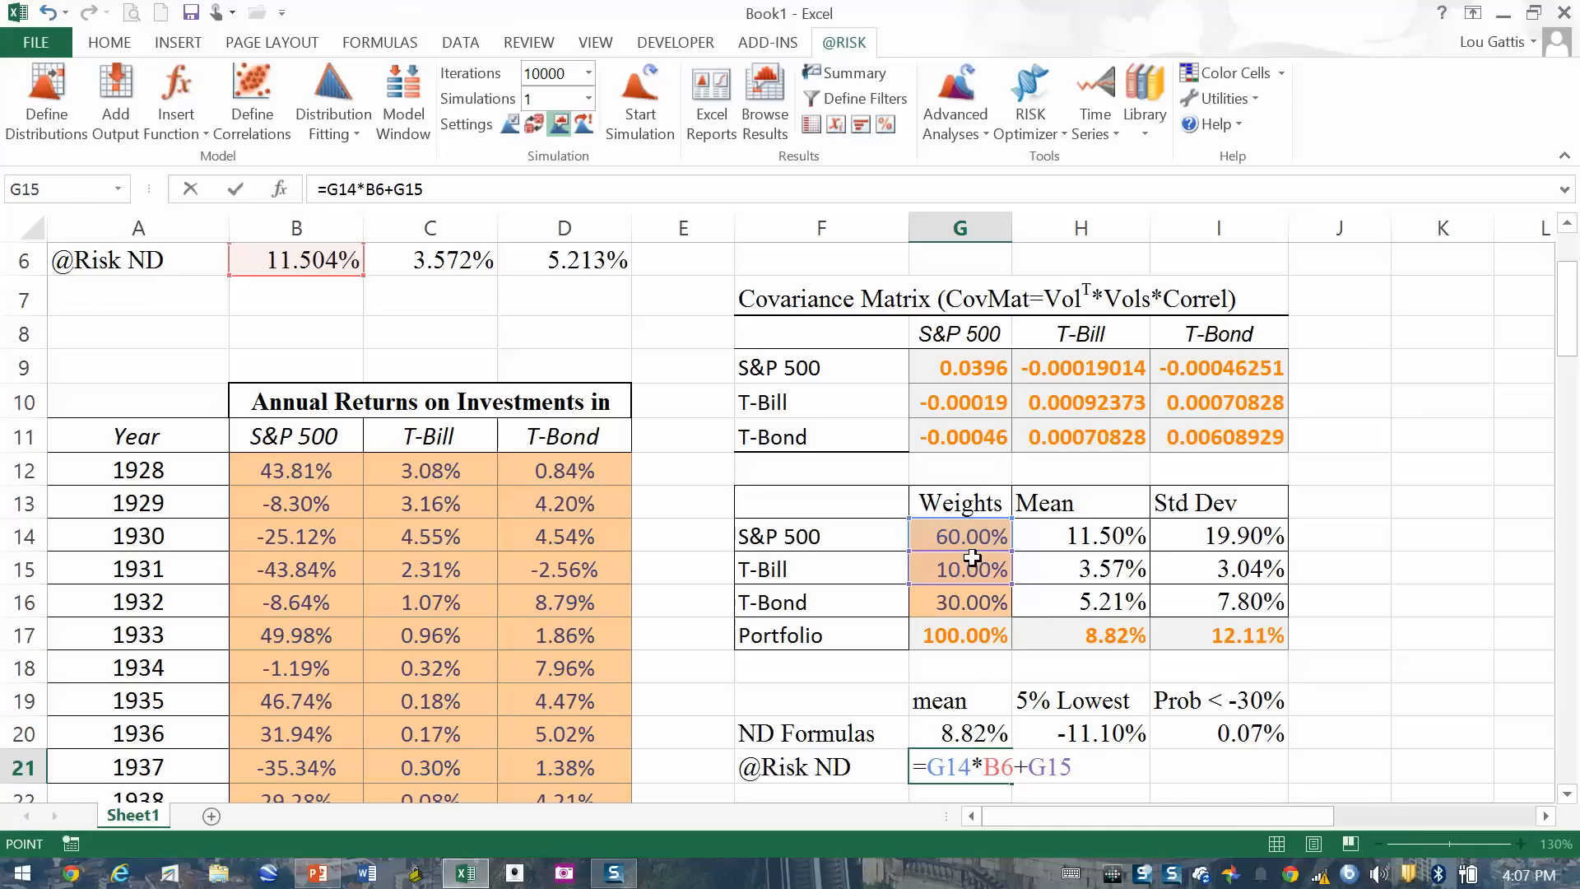
type("*")
left_click(446, 261)
type("+")
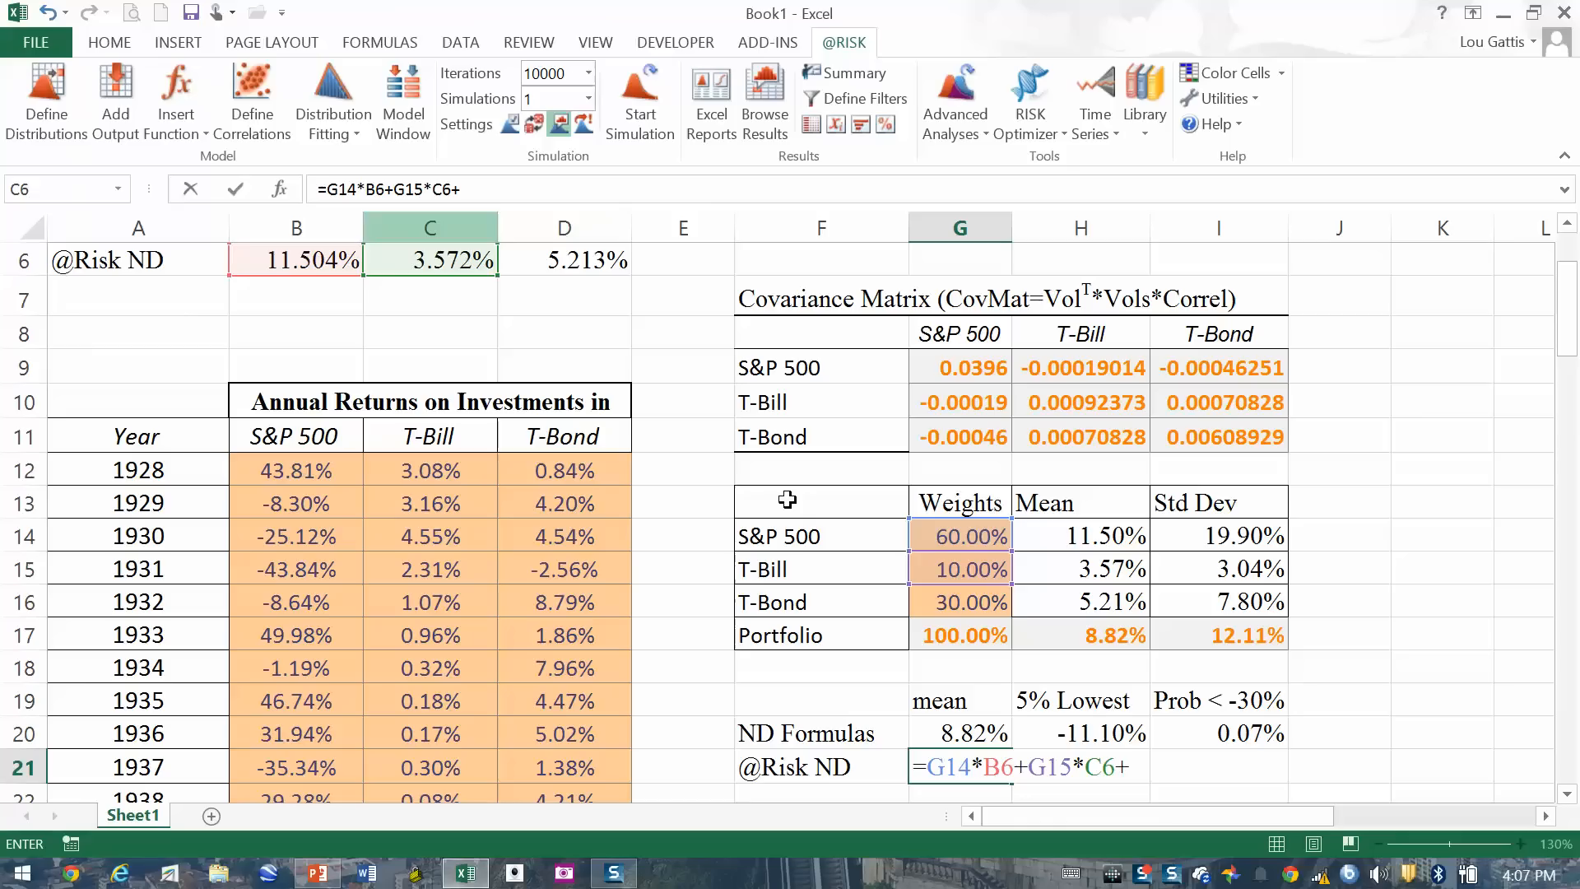
left_click(962, 596)
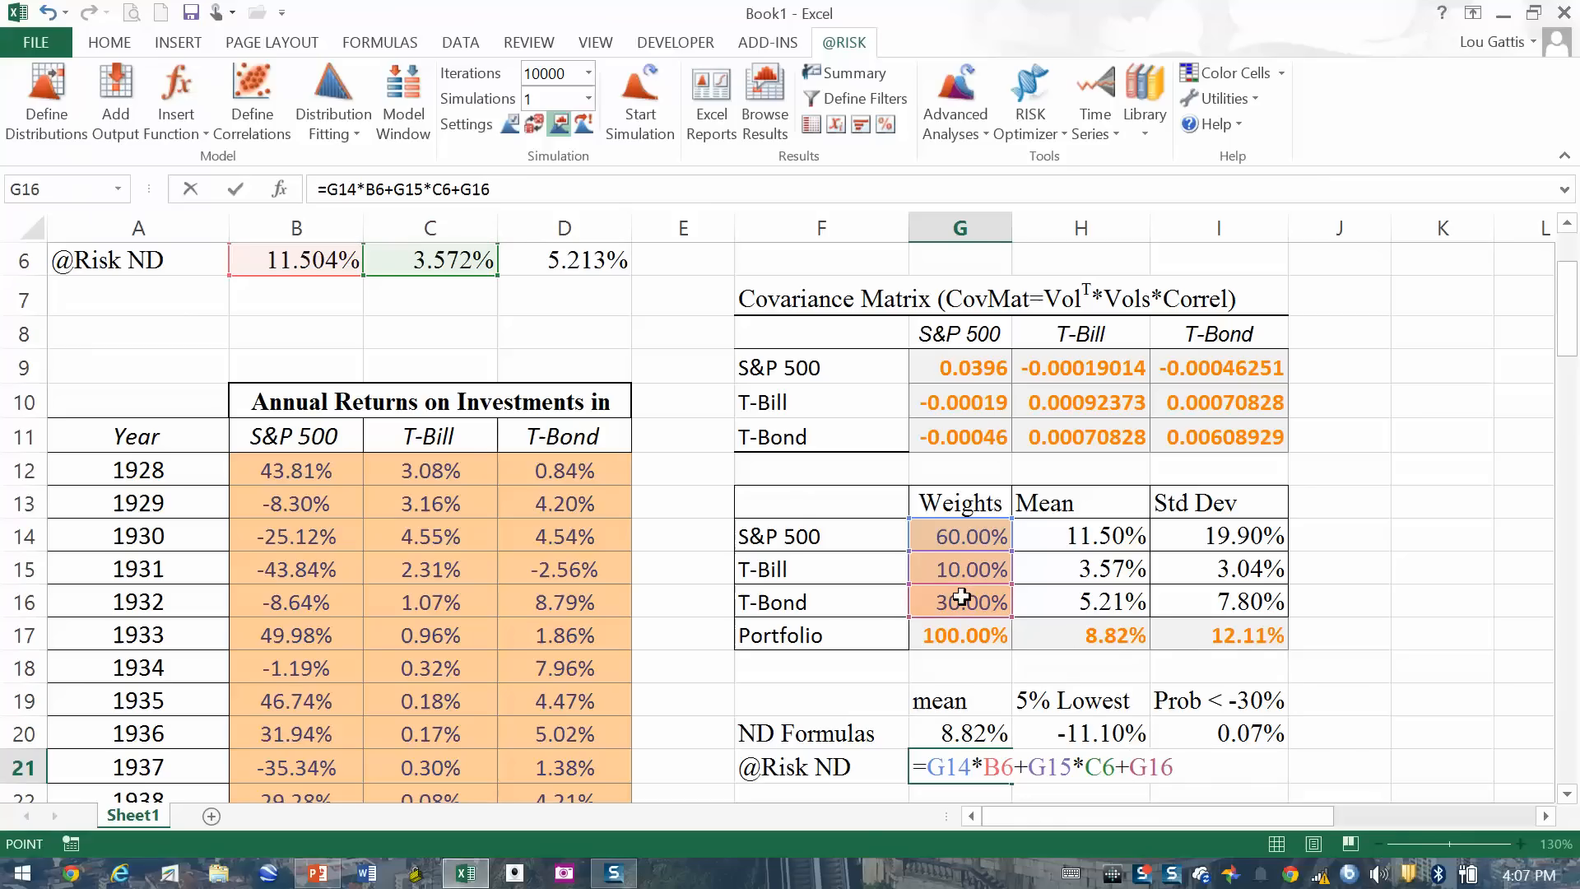
type("*")
left_click(580, 252)
key("Return")
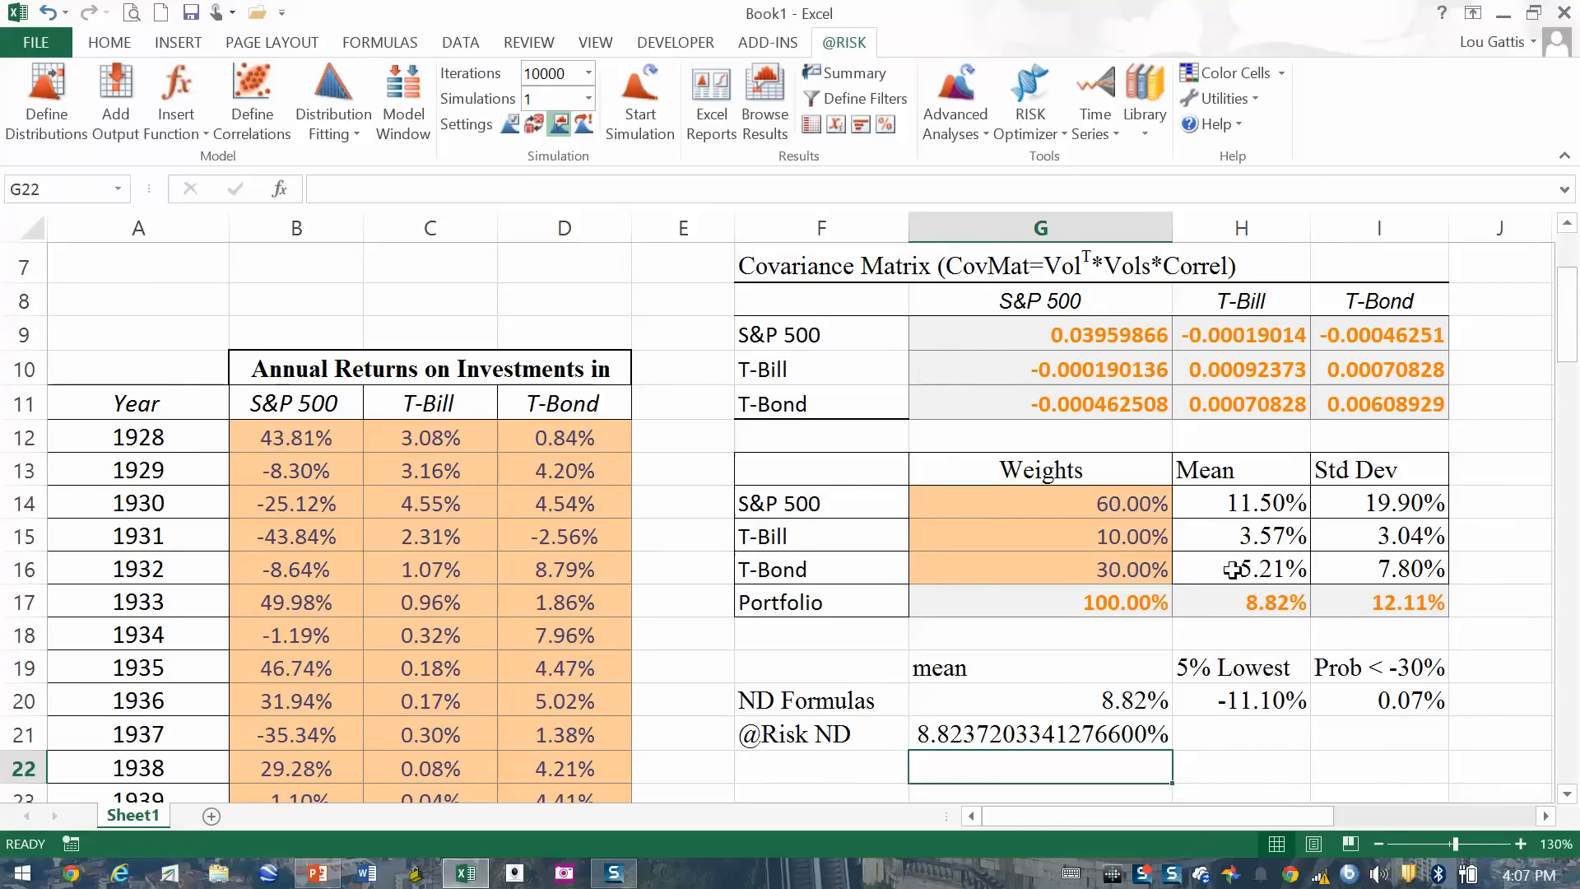
Step: Reduce the portfolio return in G21 to a percentage with two decimal places
left_click(1043, 743)
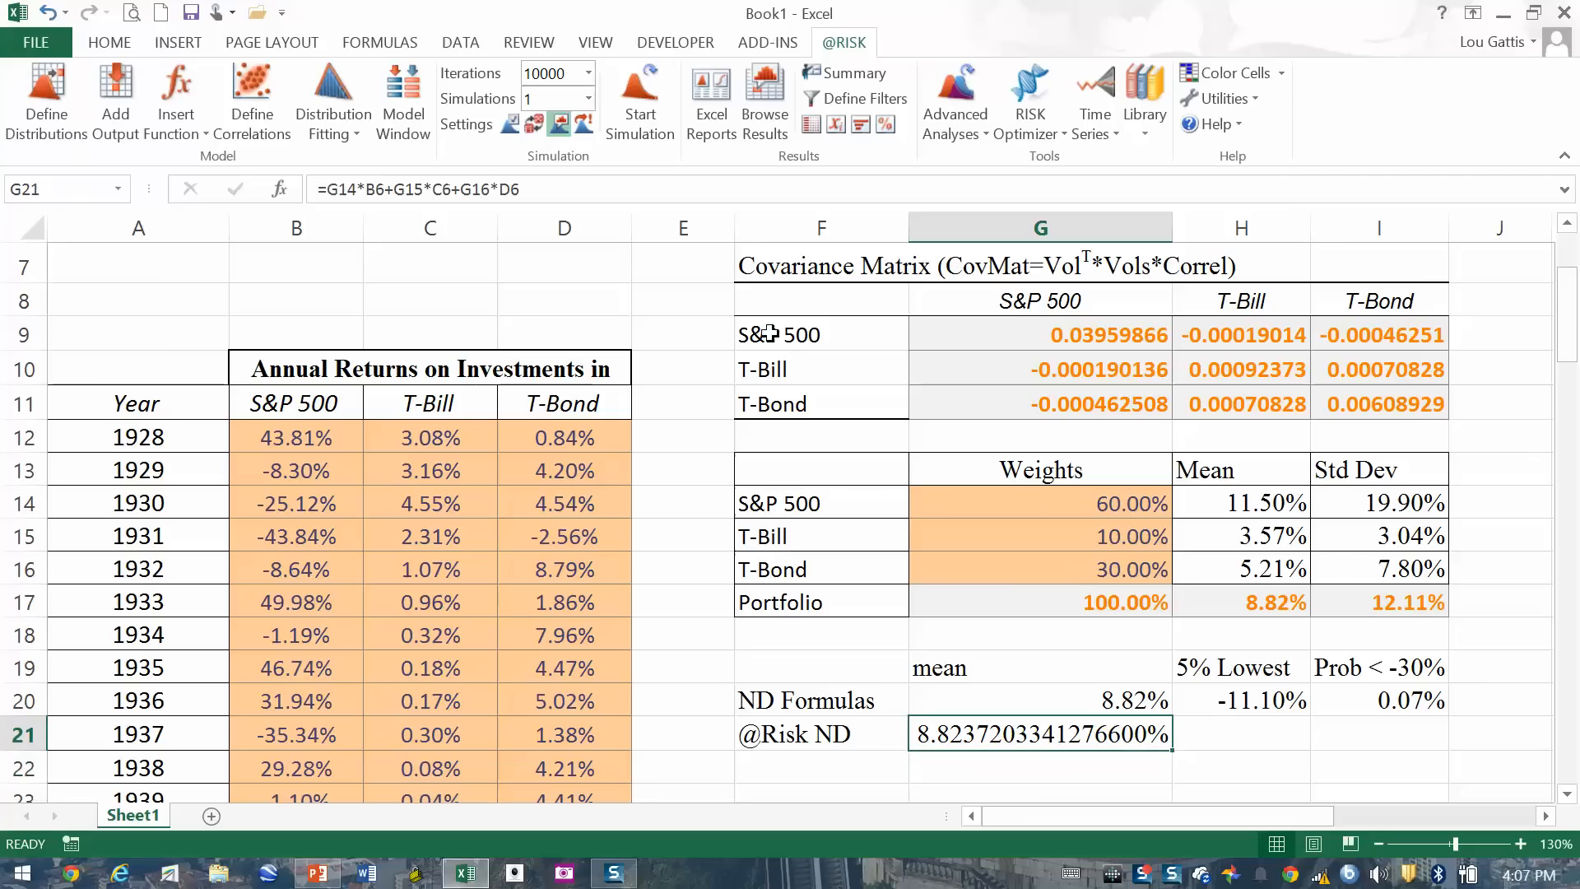
left_click(111, 43)
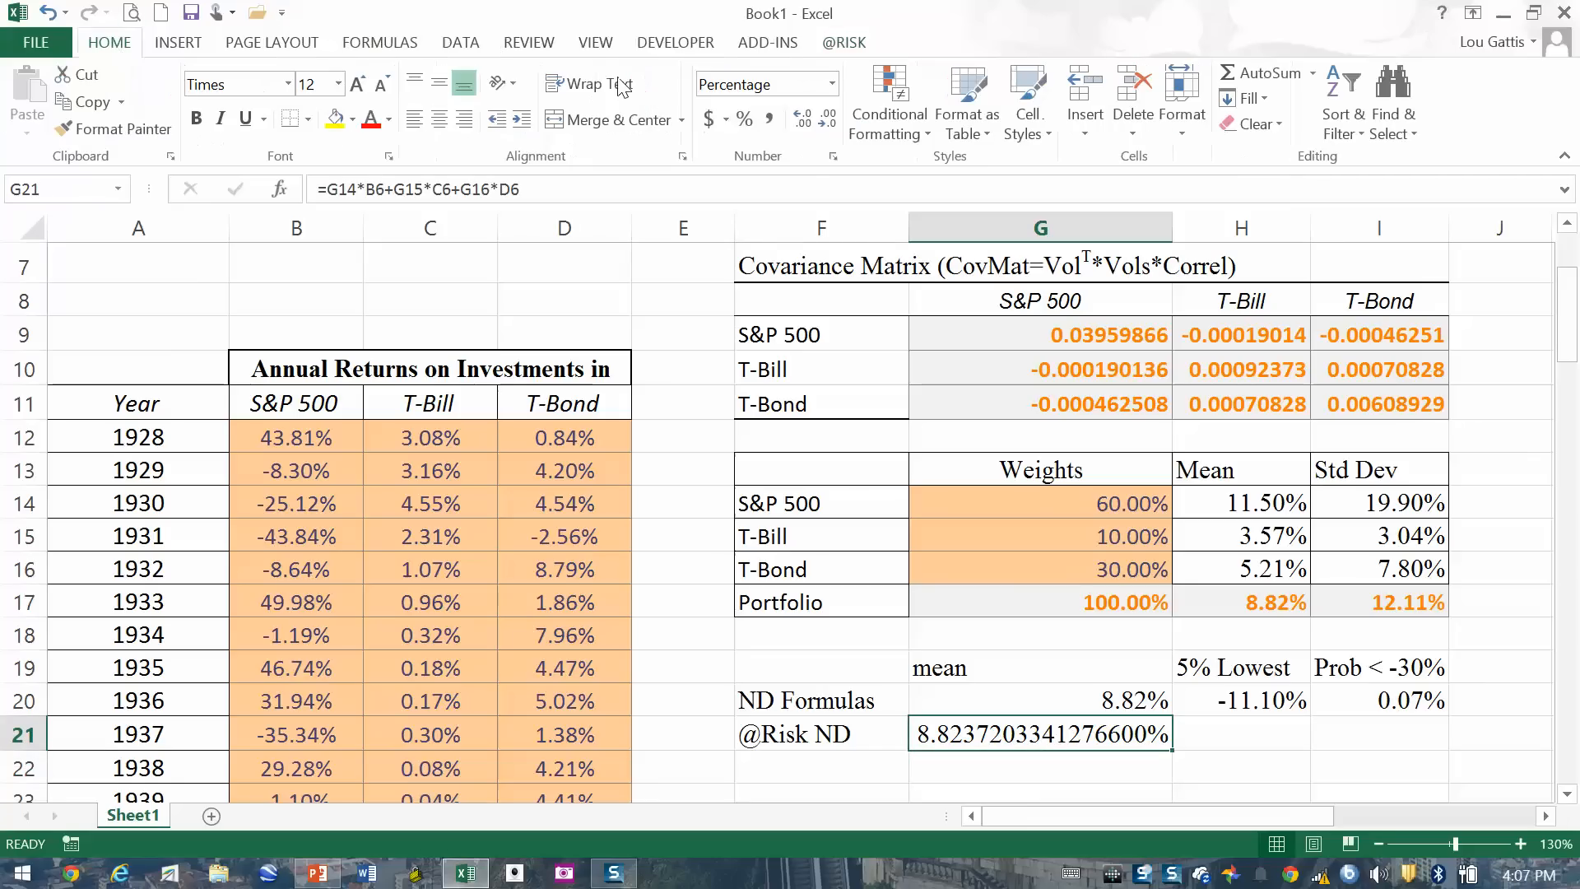
left_click(802, 119)
left_click(803, 119)
left_click(803, 119)
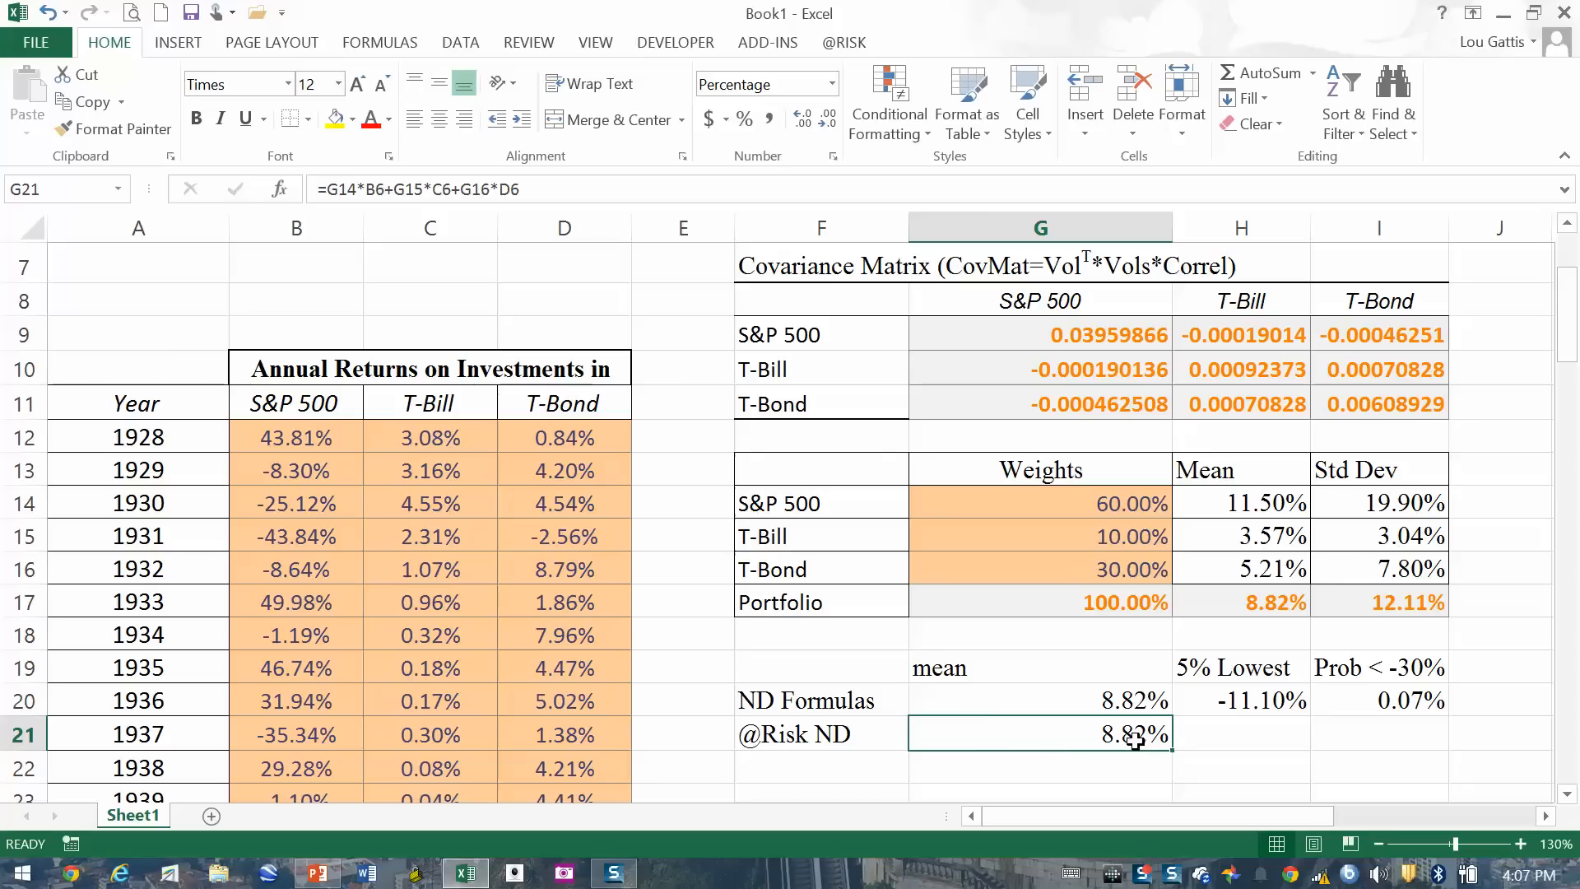
left_click(845, 44)
left_click(107, 87)
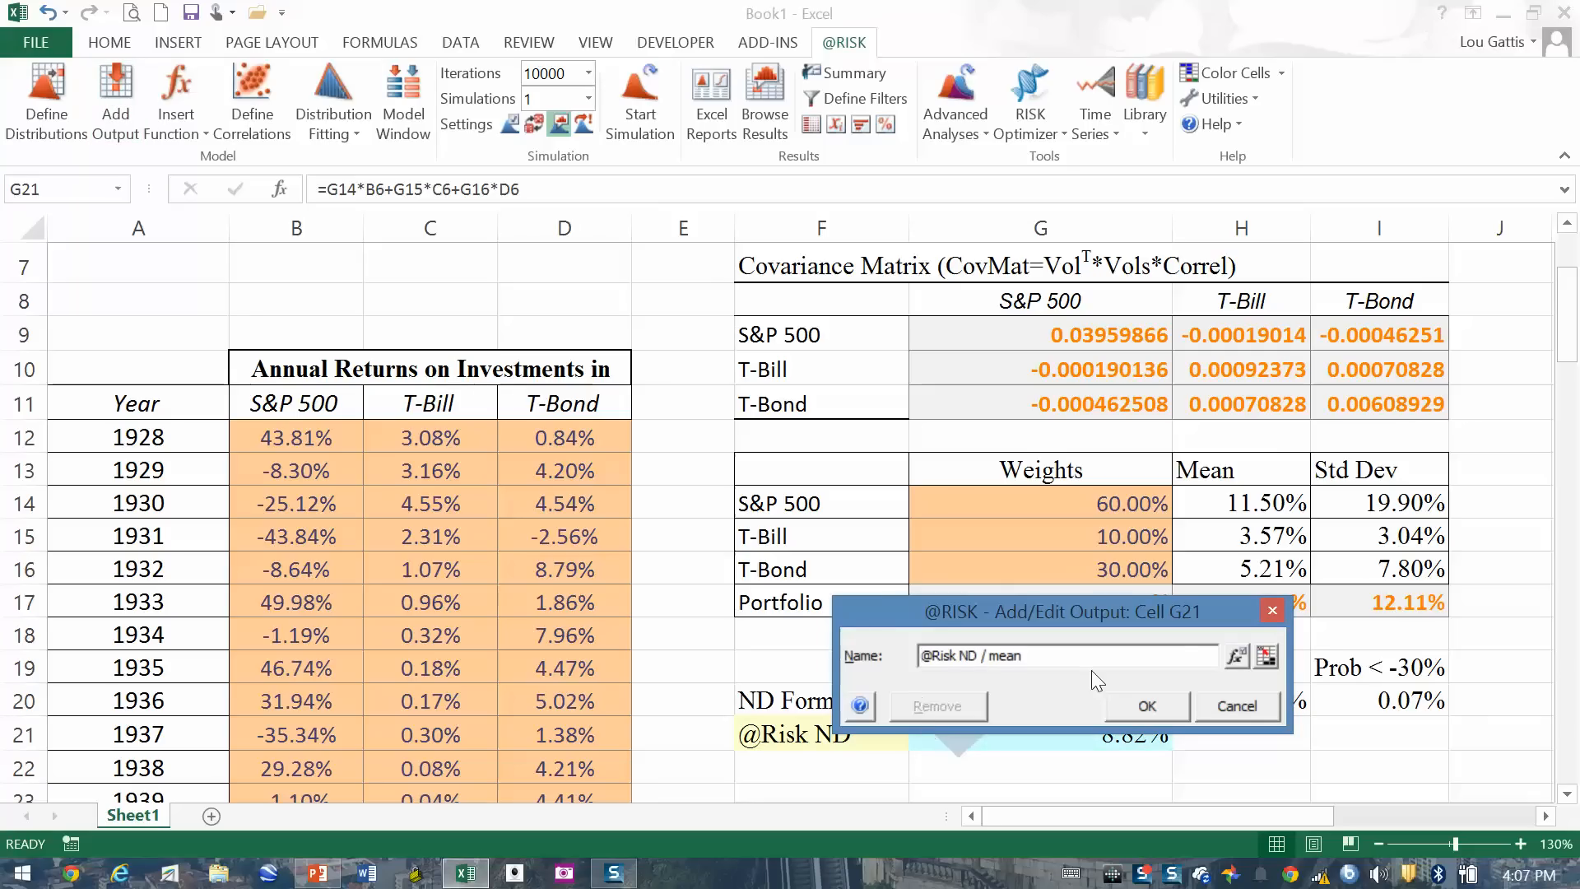
left_click(1153, 710)
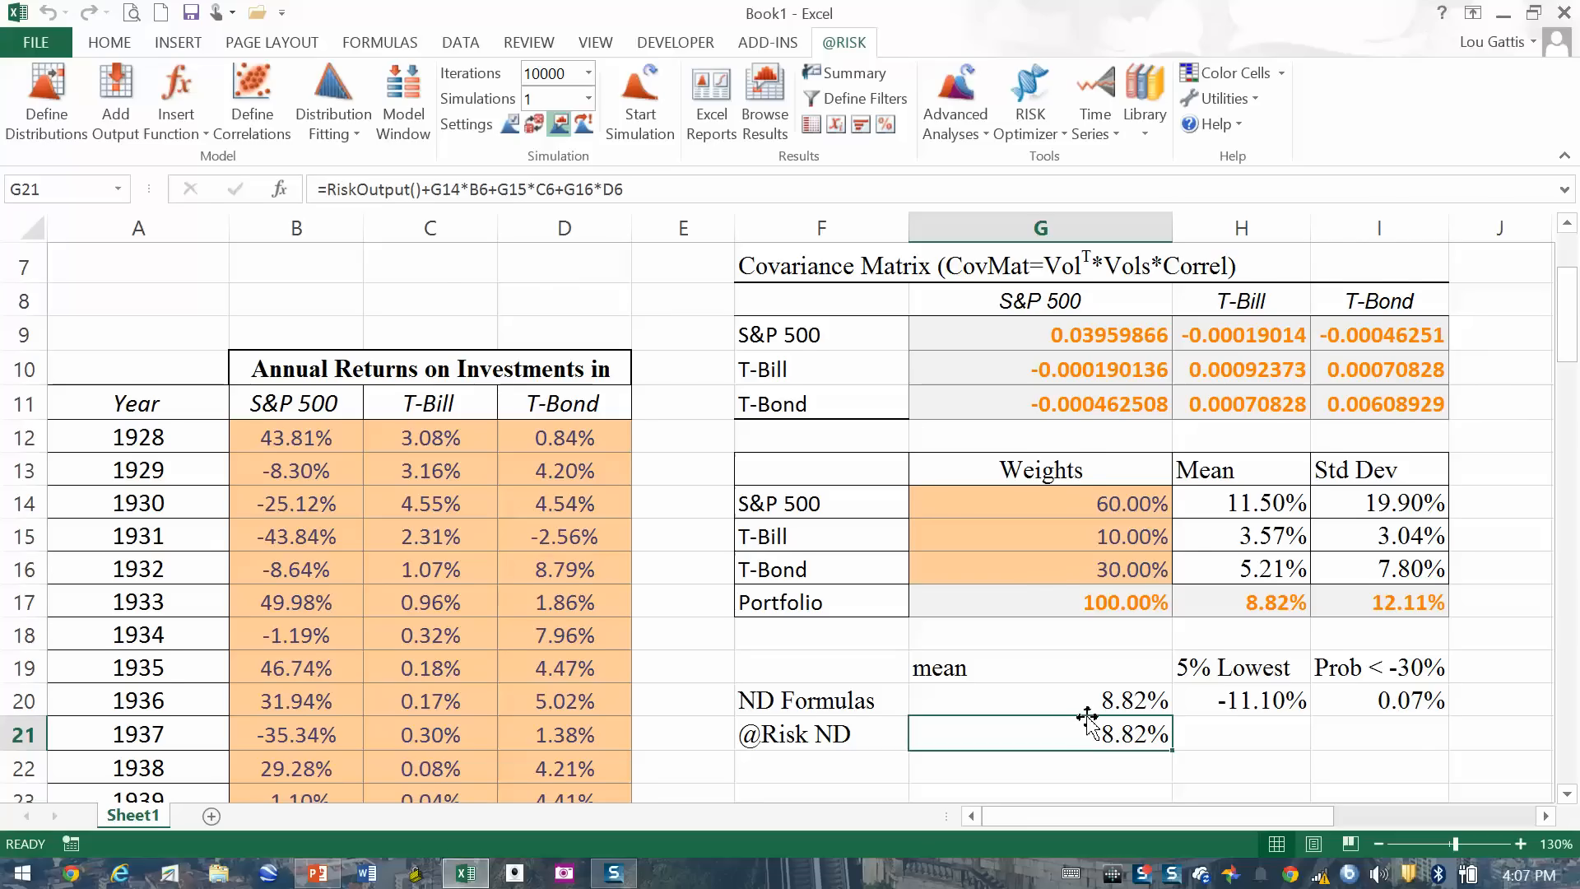
scroll(277, 407, "up", 2)
left_click_drag(280, 427, 576, 437)
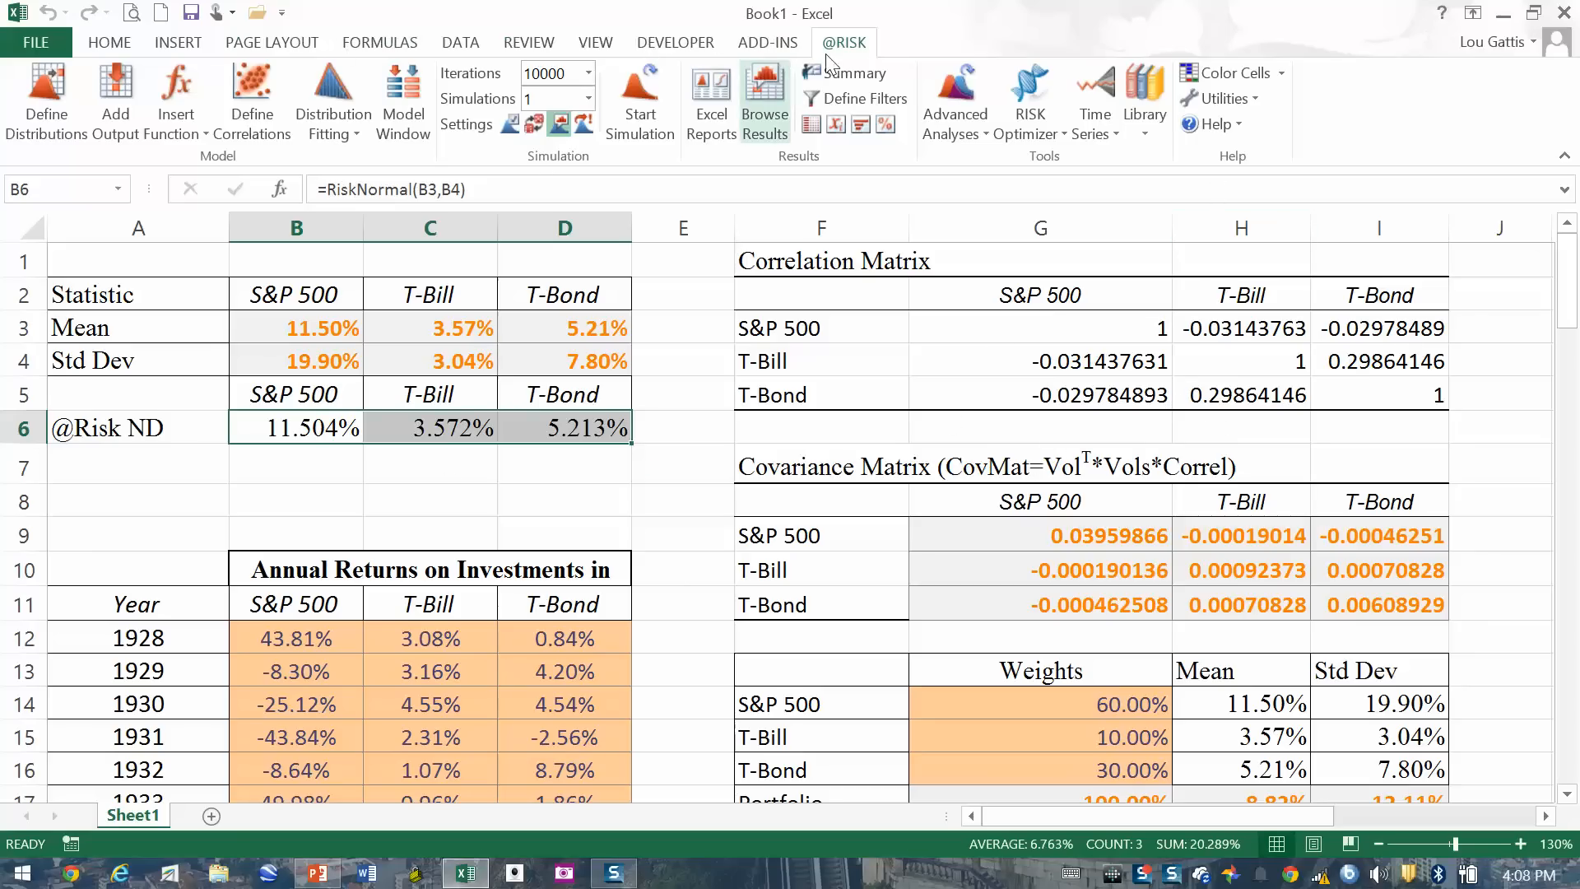
left_click(403, 103)
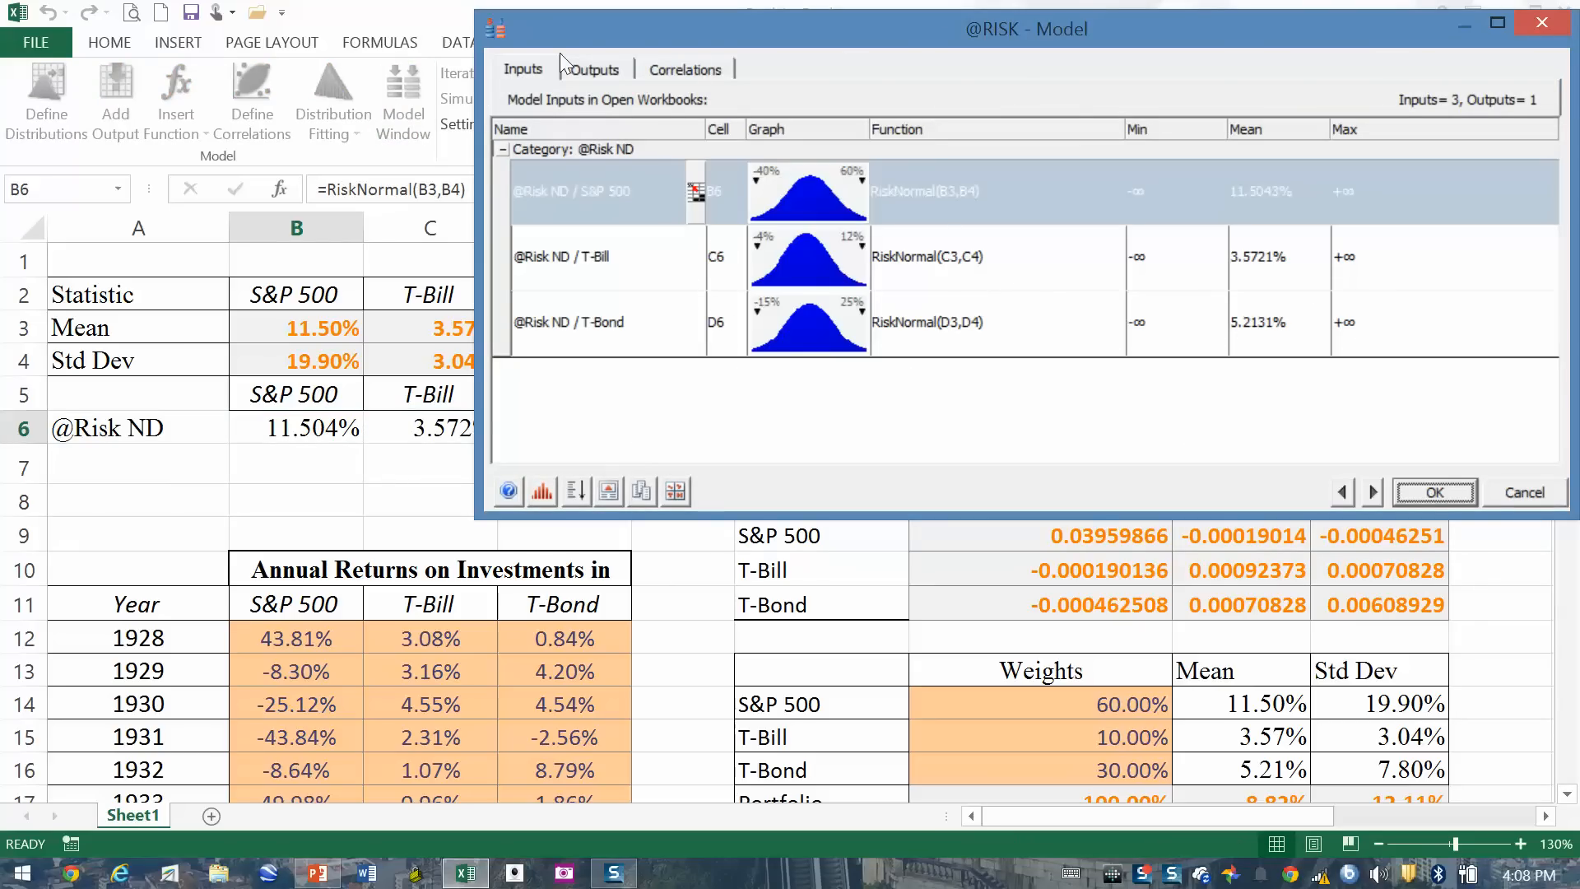
left_click(515, 67)
left_click(1005, 323, "shift")
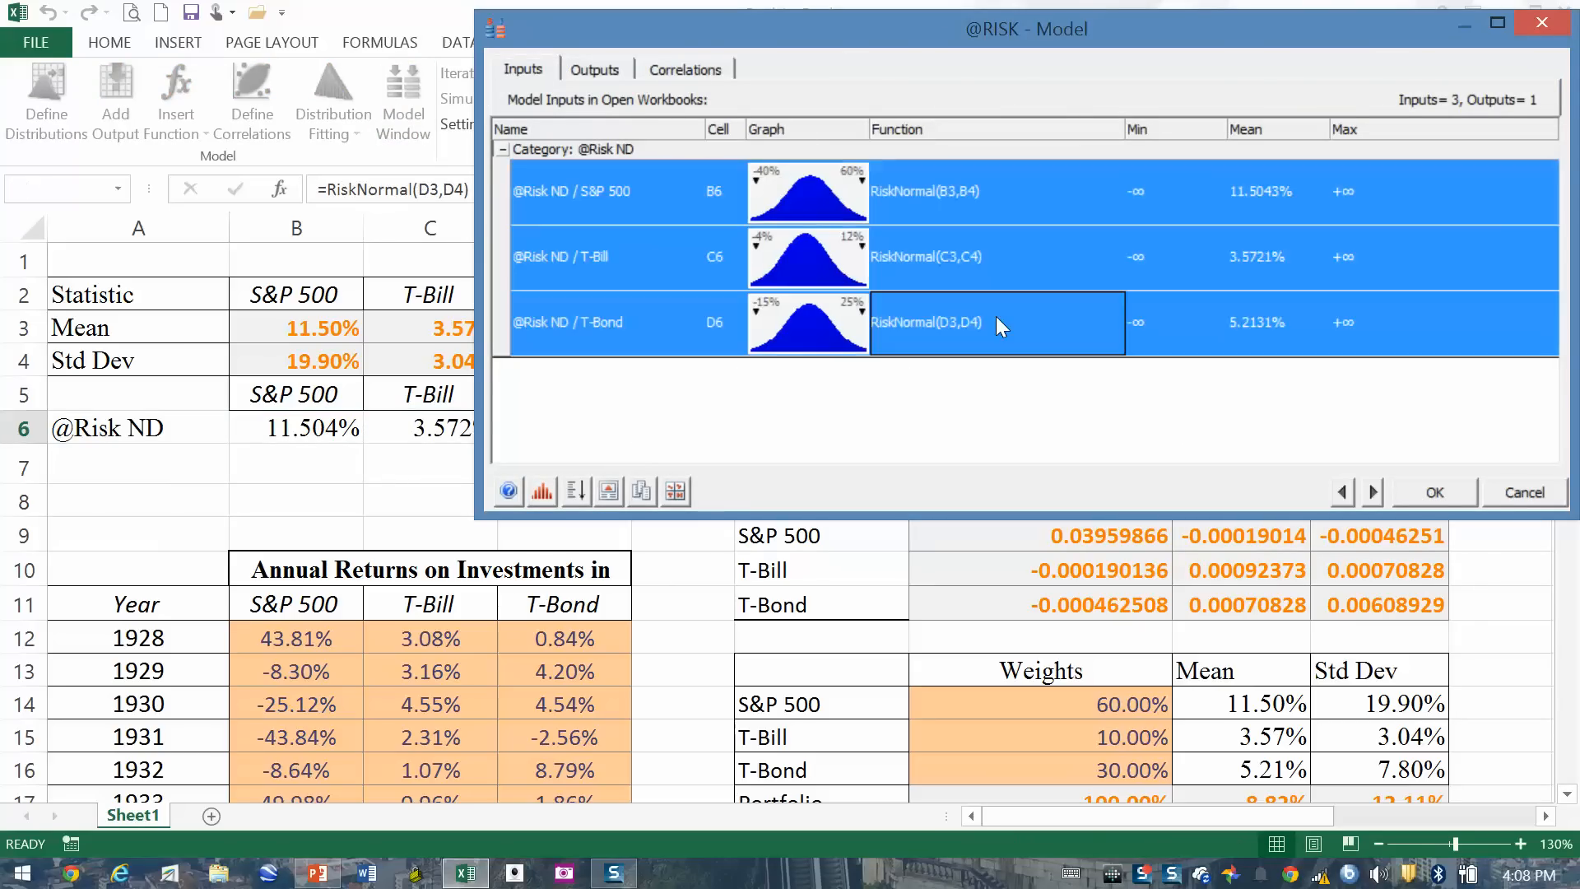
right_click(963, 253)
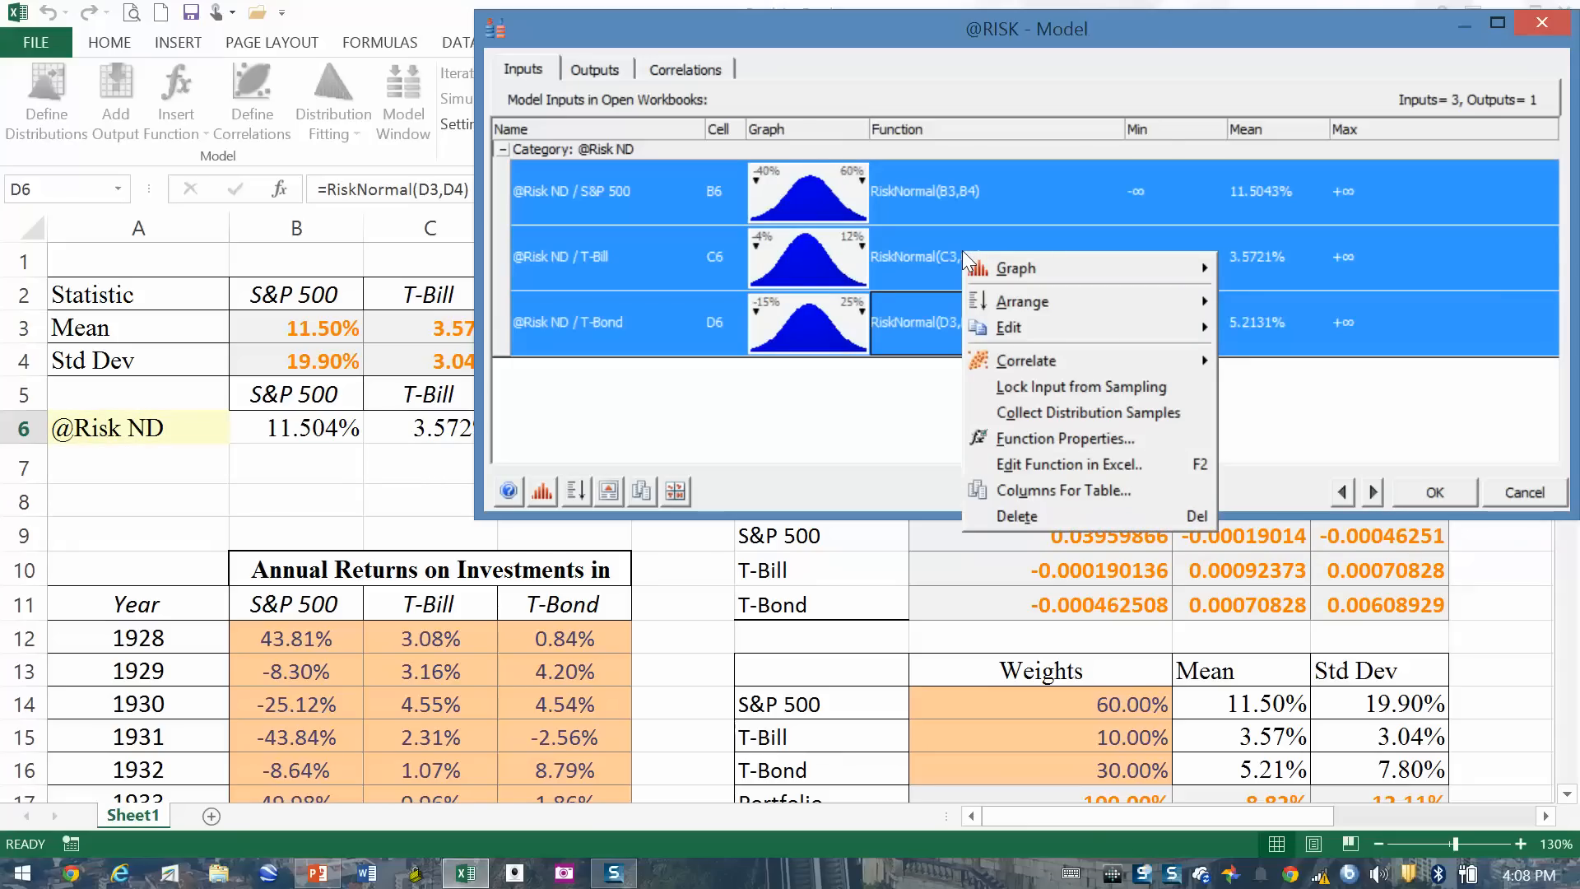
mouse_move(1032, 363)
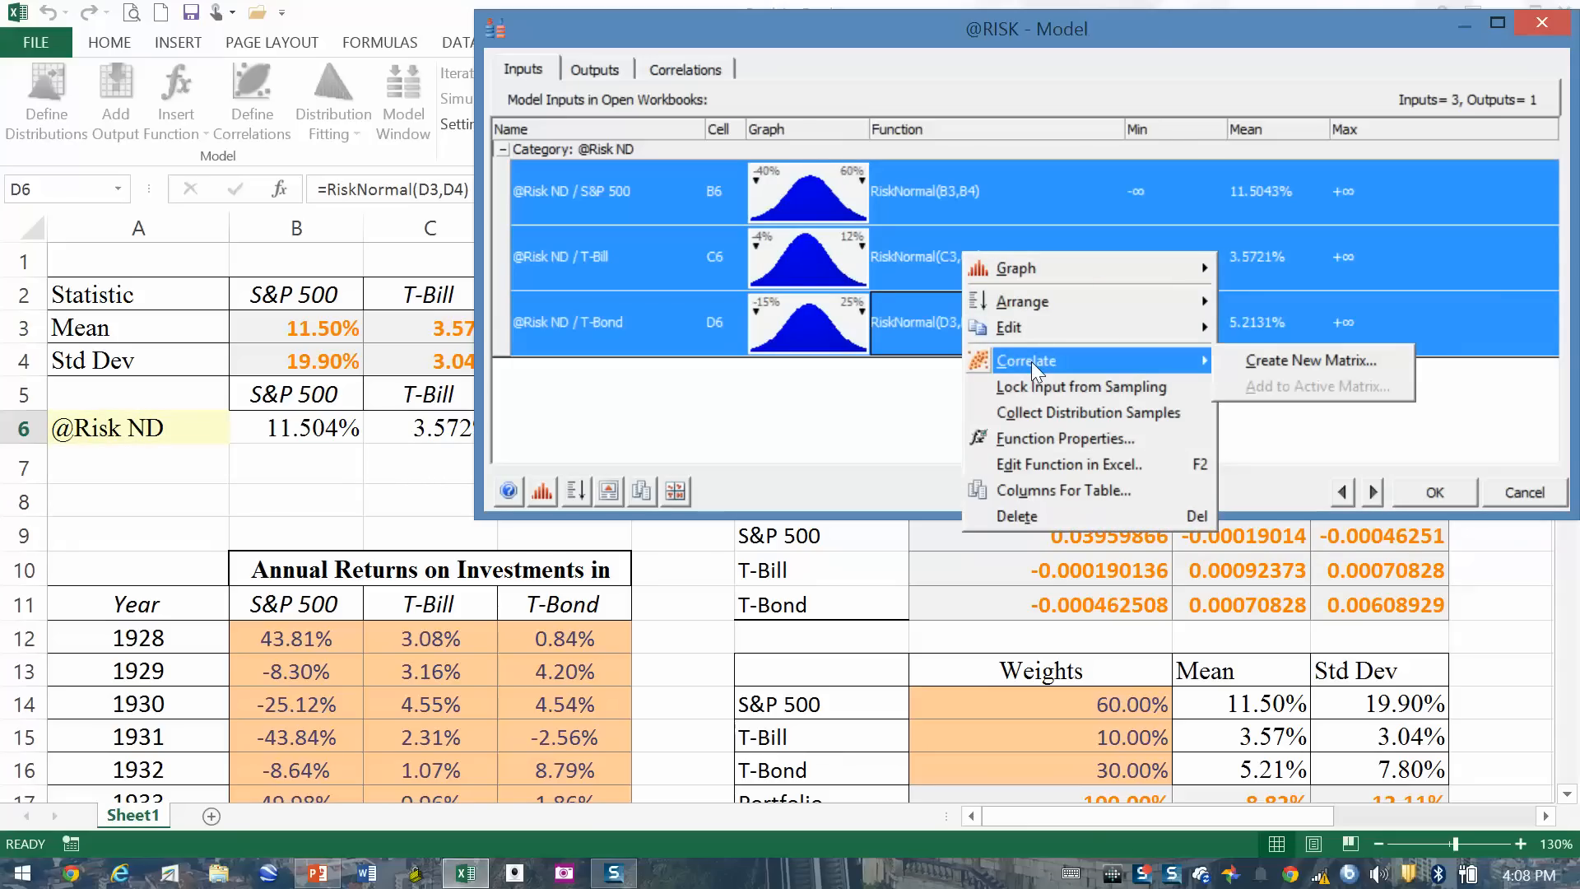
left_click(1288, 362)
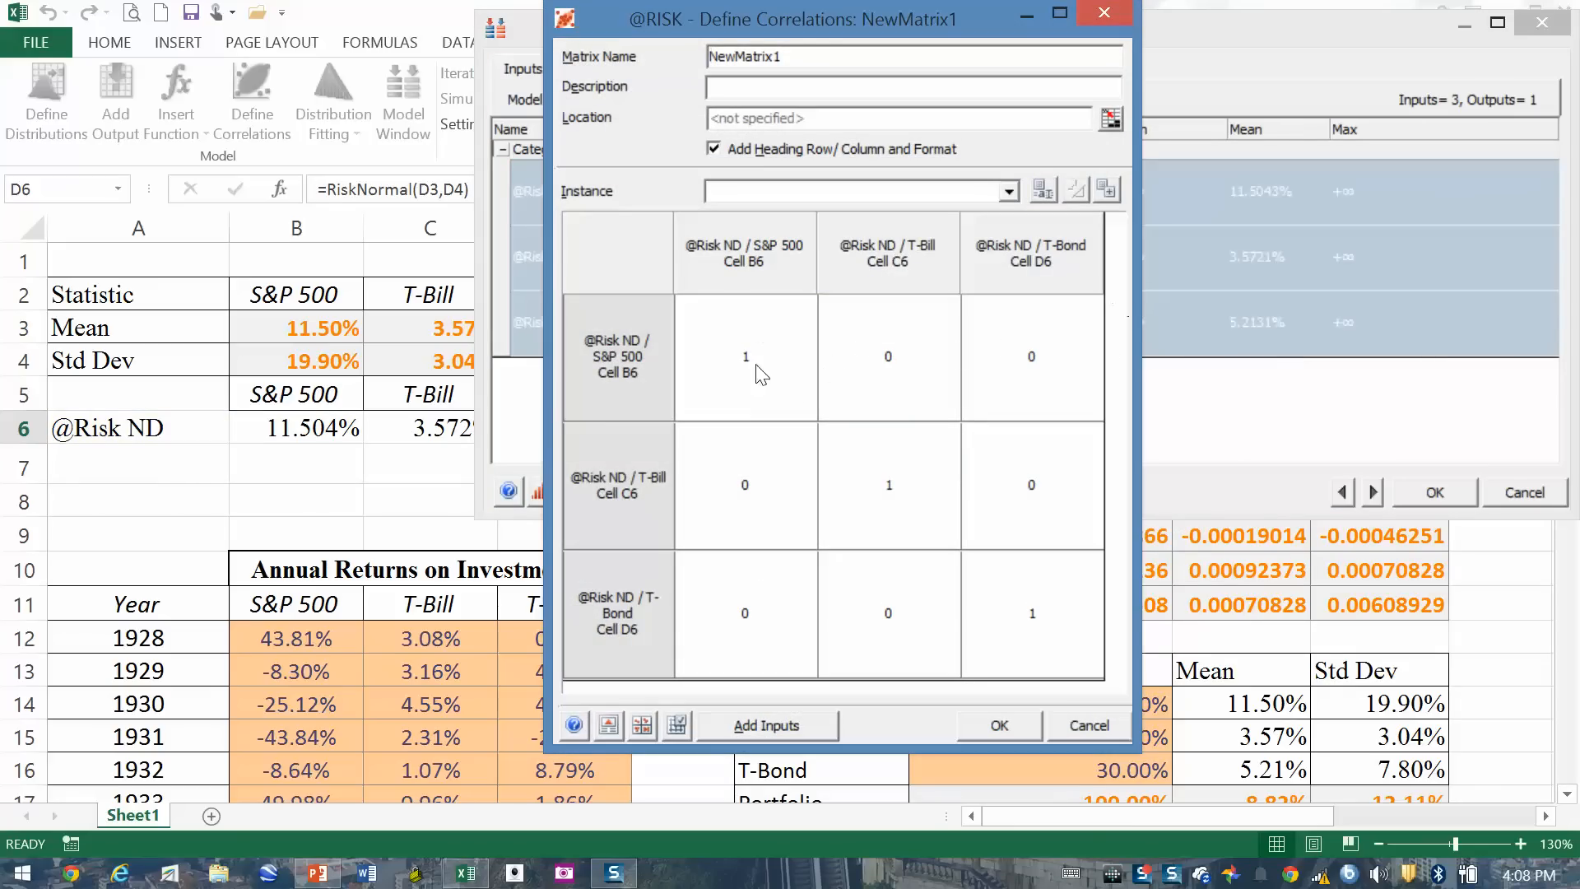
Step: Fill the new correlation matrix with the coefficients from worksheet range G3:I5
right_click(861, 375)
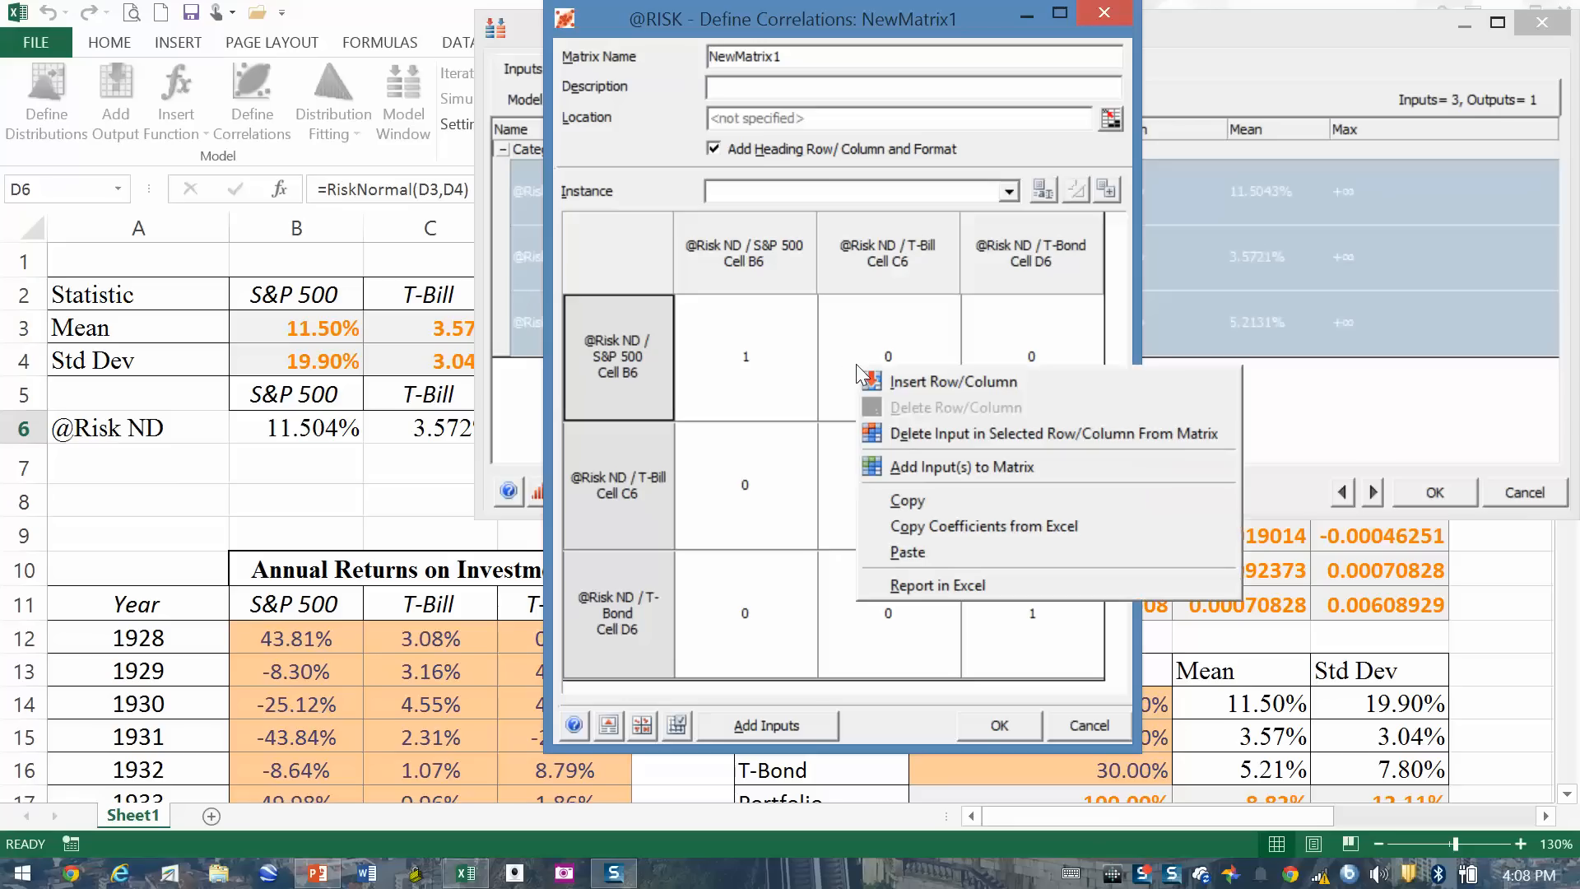
left_click(932, 527)
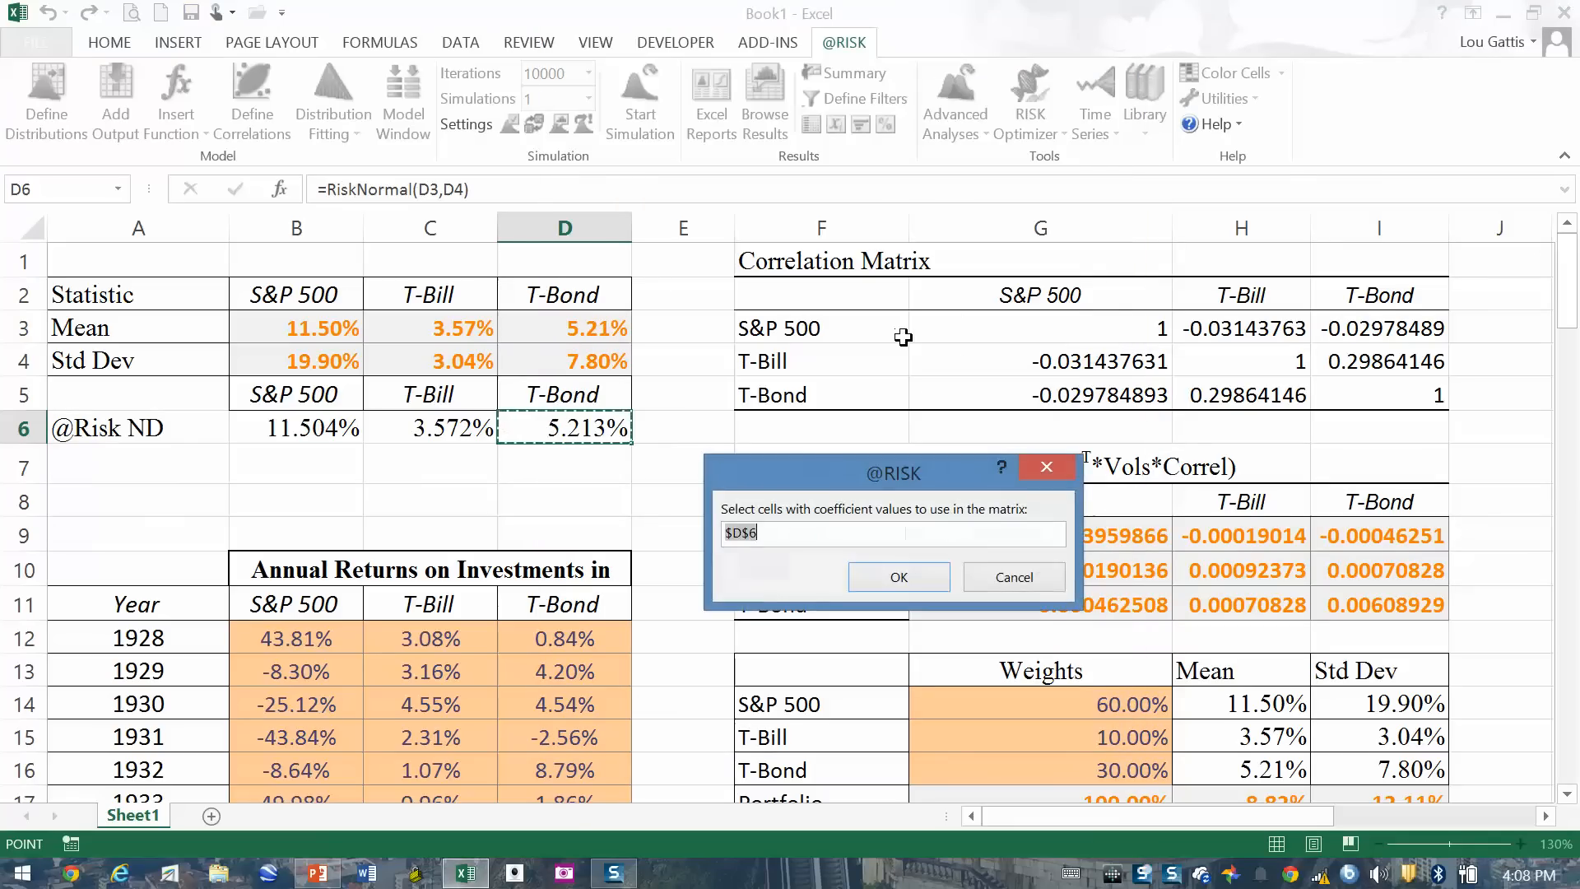
left_click_drag(960, 321, 1360, 400)
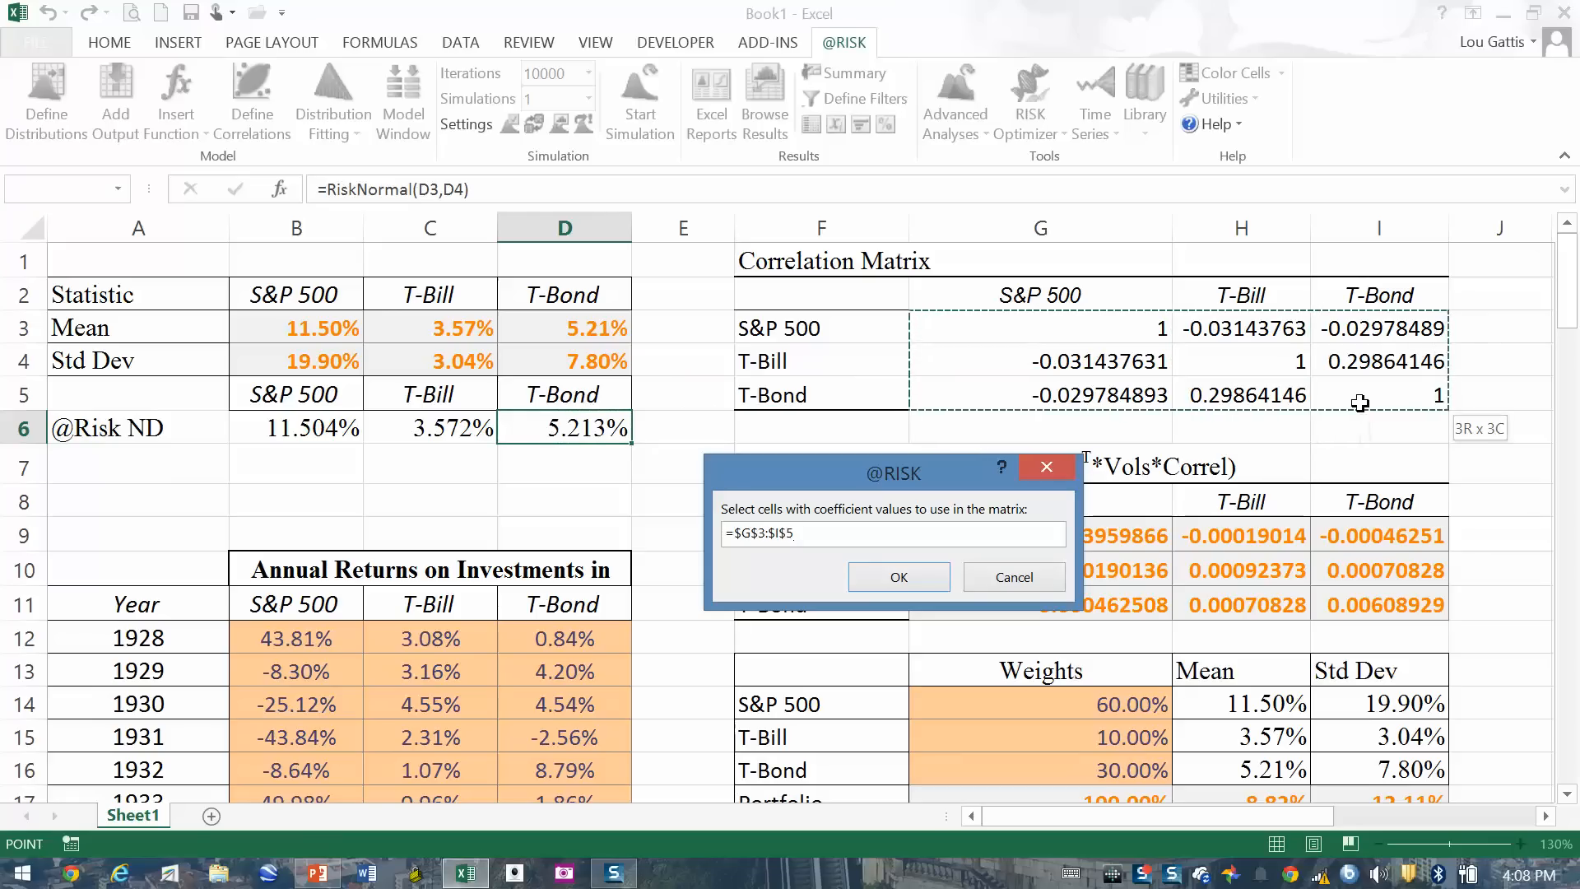
left_click(895, 576)
Step: Place the correlation matrix in the worksheet starting at K2 and accept the correlation and model definitions
left_click(1110, 120)
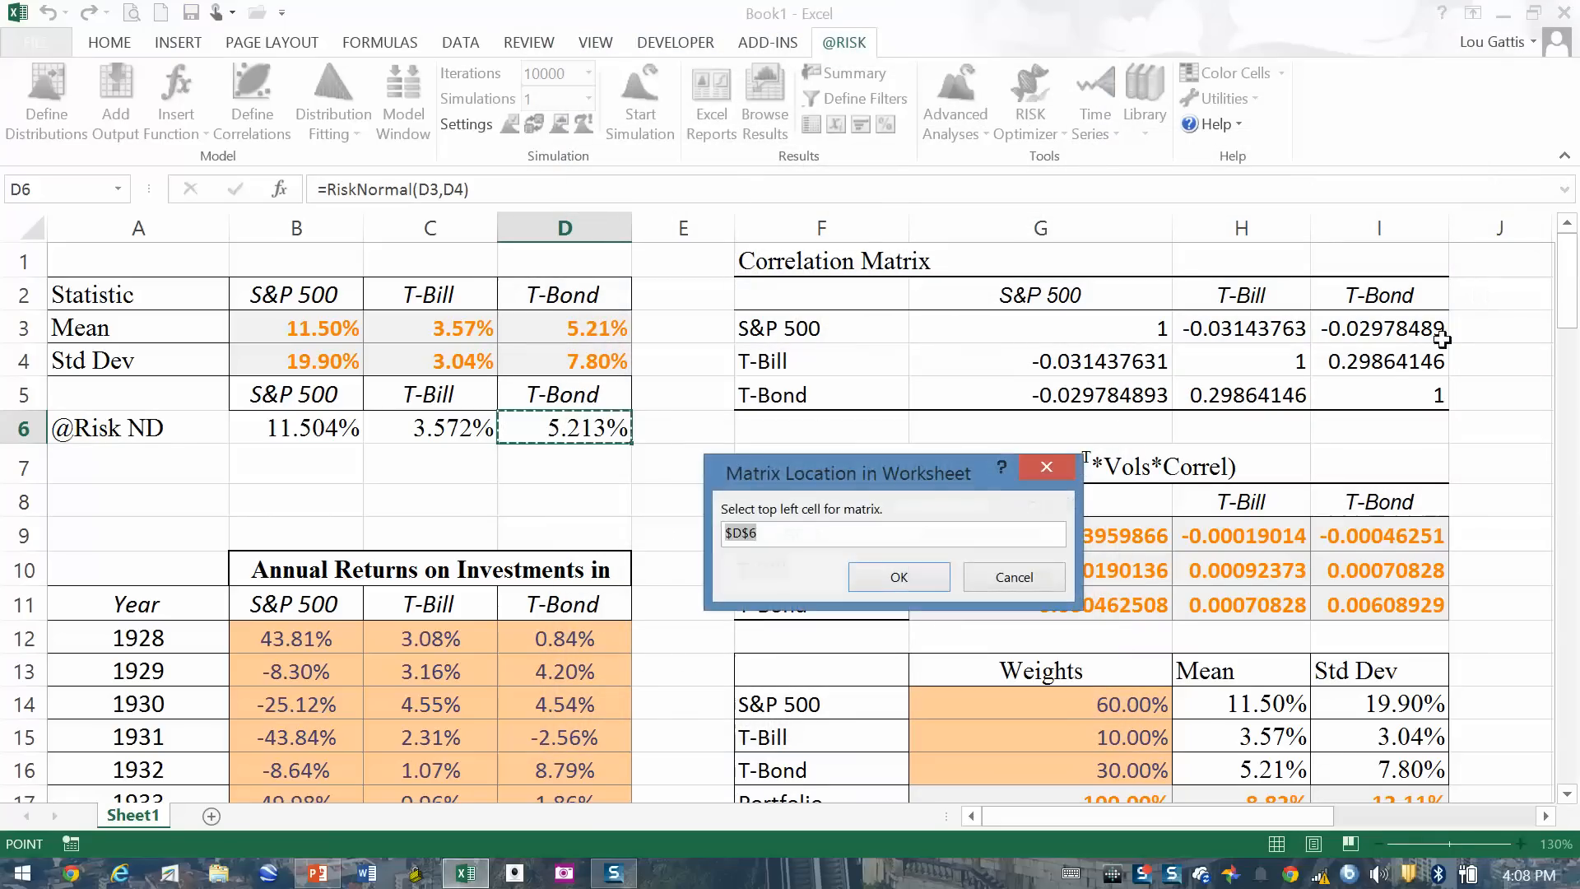
left_click(1480, 297)
key("Right")
key("Right")
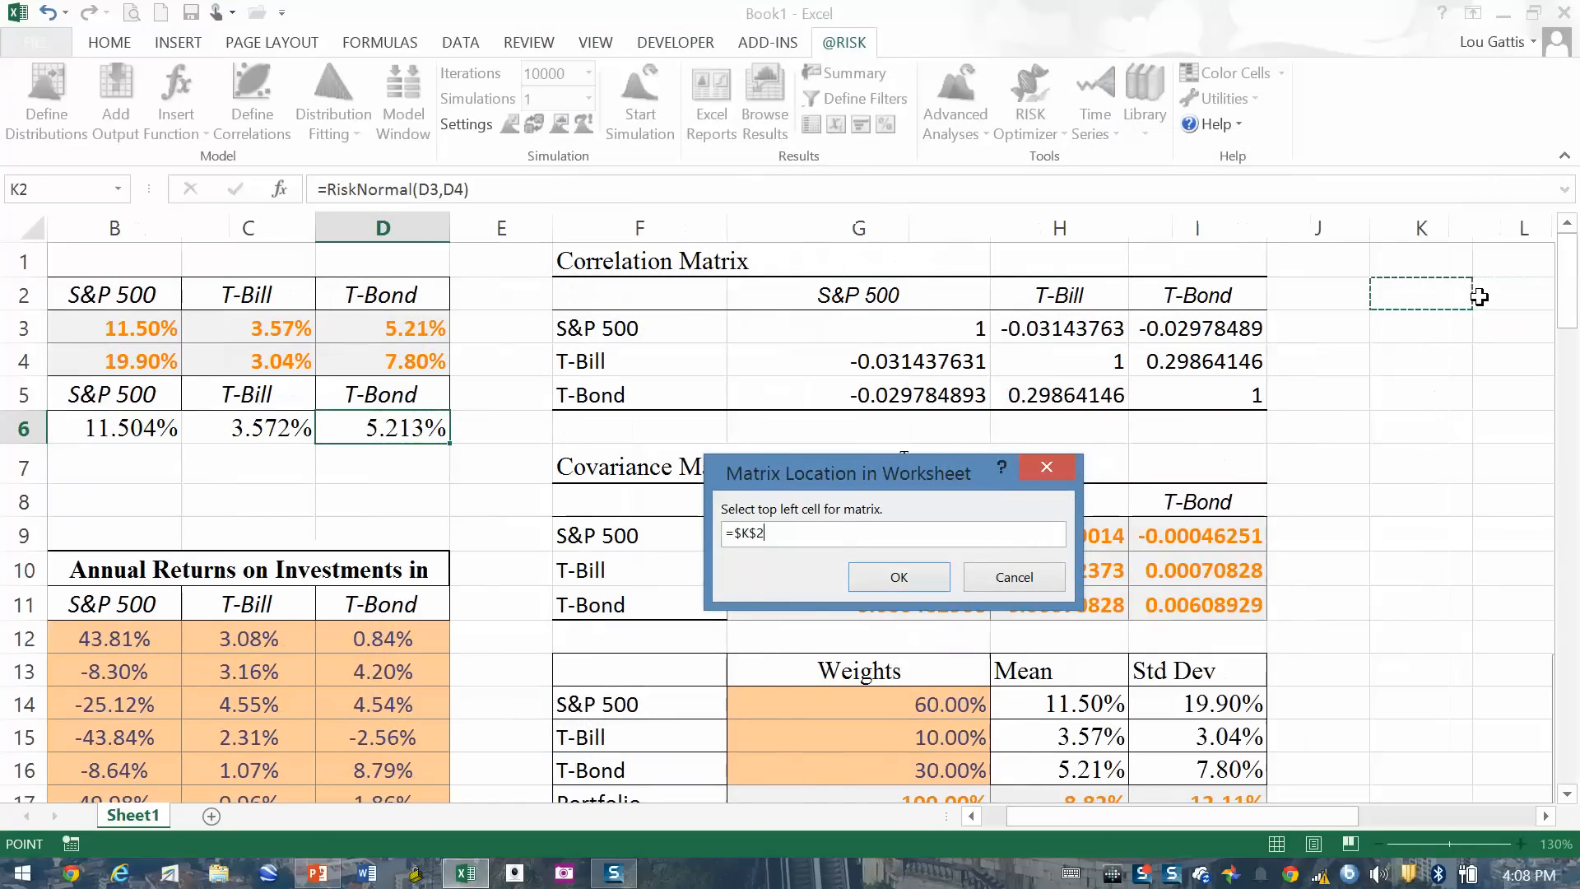
key("Left")
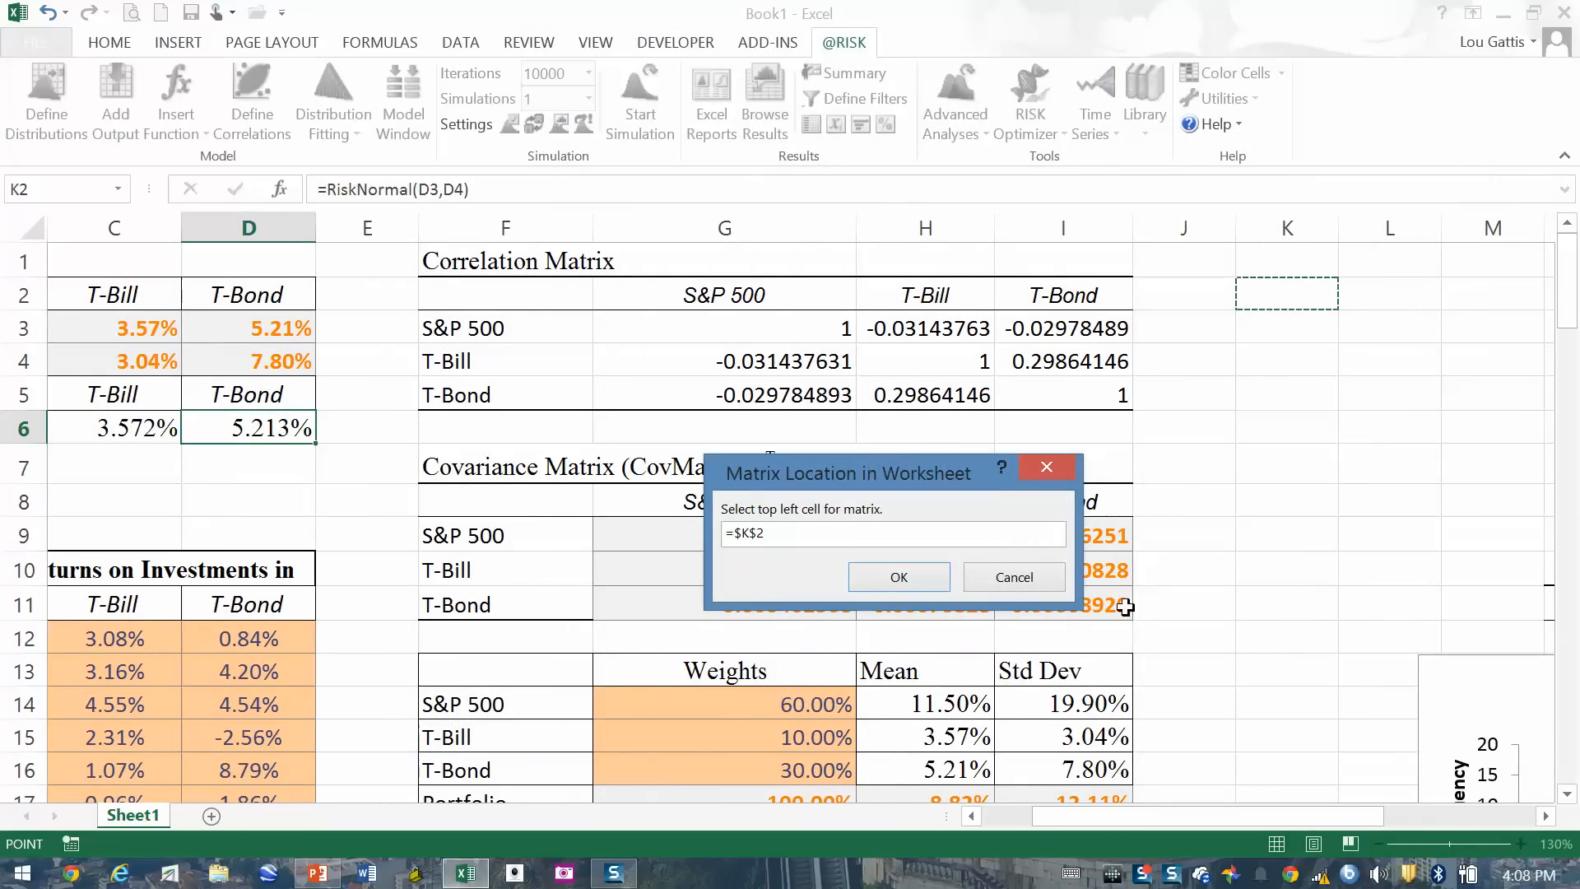
left_click(899, 576)
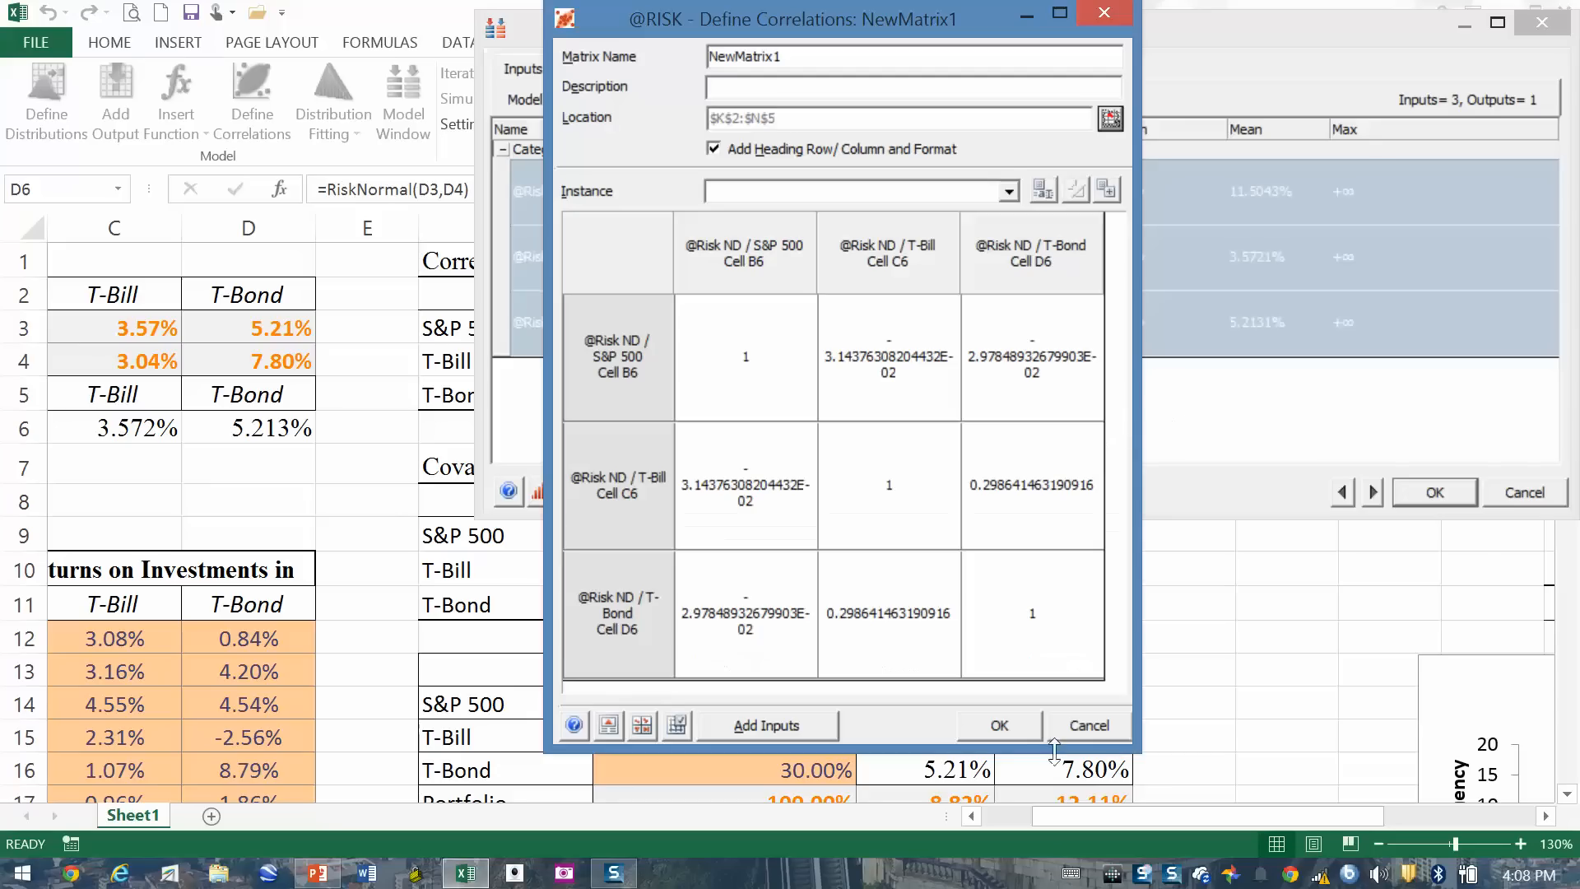
left_click(1000, 725)
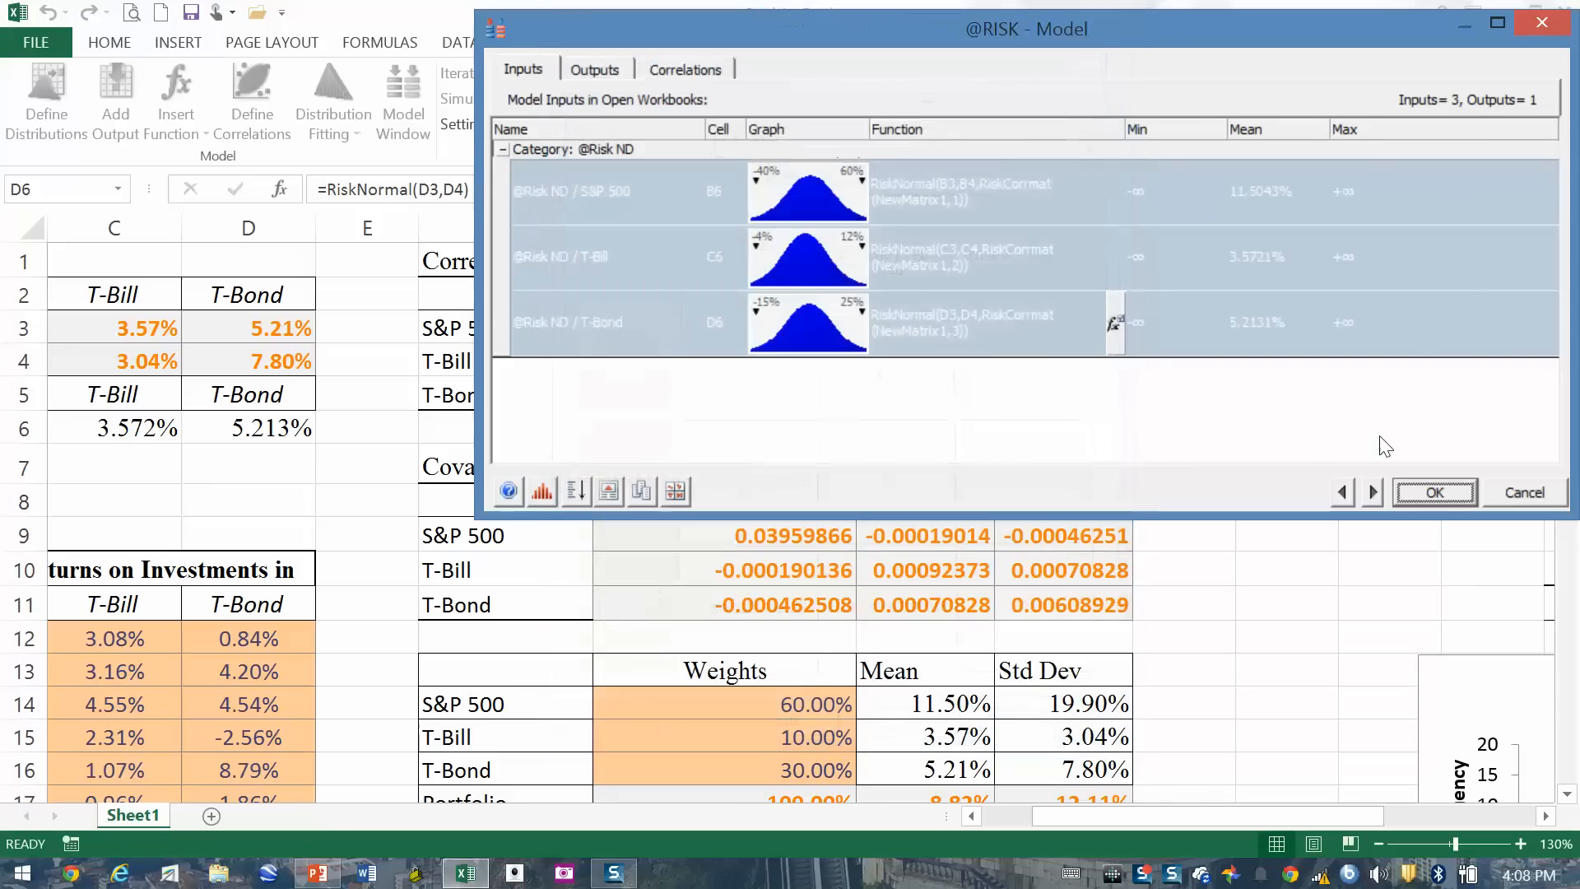
left_click(1436, 492)
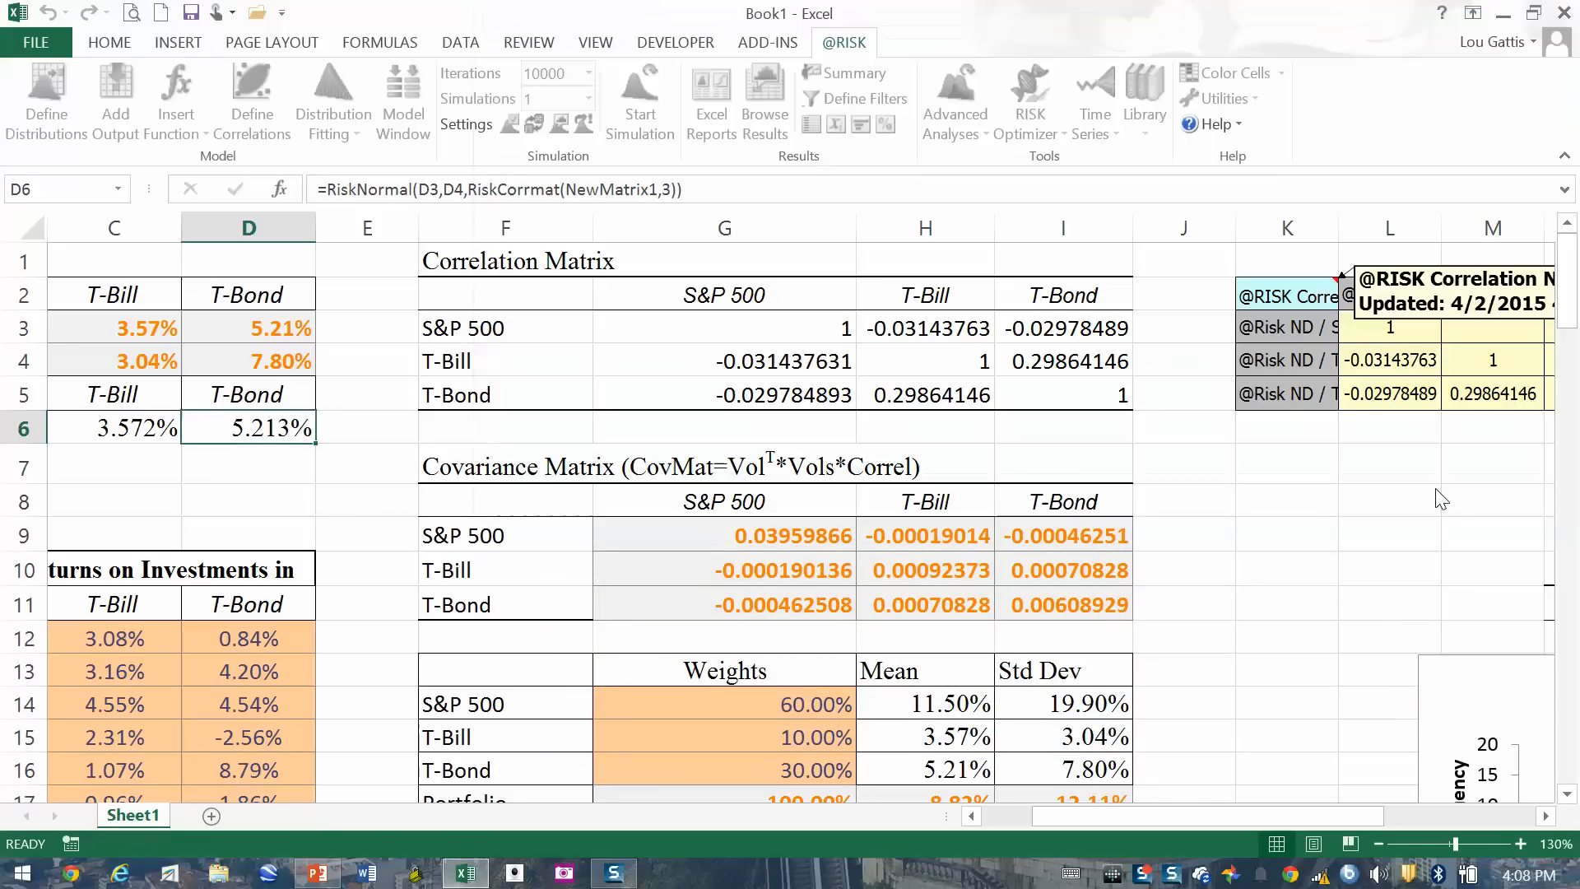
left_click(1415, 366)
key("Right")
key("Right")
key("Right")
key("Right")
key("Left")
key("Left")
key("Left")
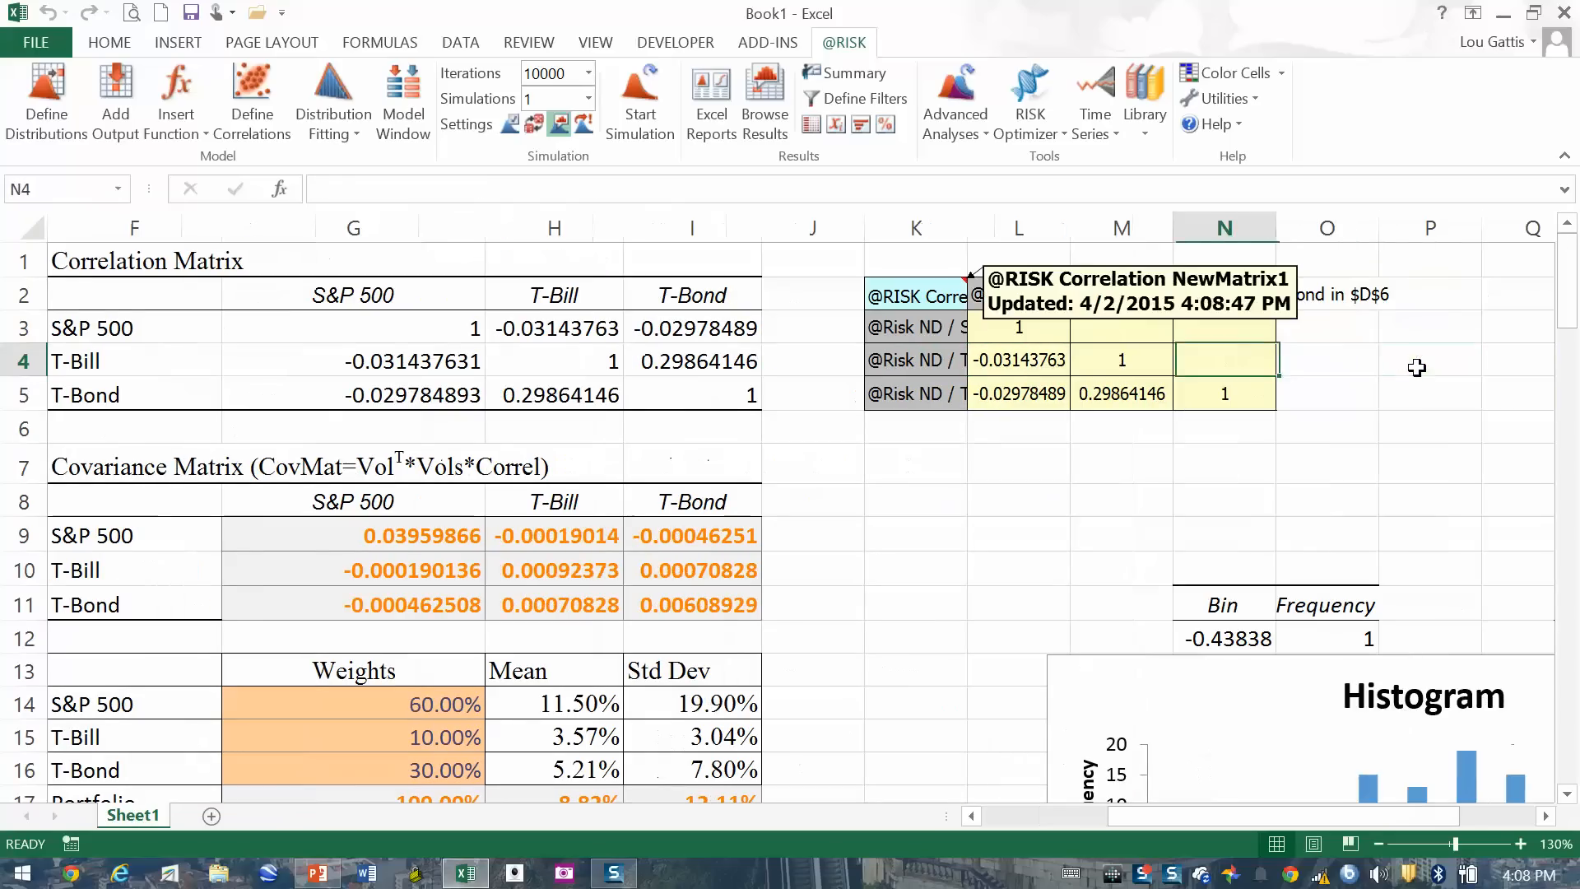
key("Left")
key("Left")
key("Left")
key("Left")
key("Left")
key("Left")
key("Left")
key("Left")
key("Left")
key("Left")
key("Left")
key("Left")
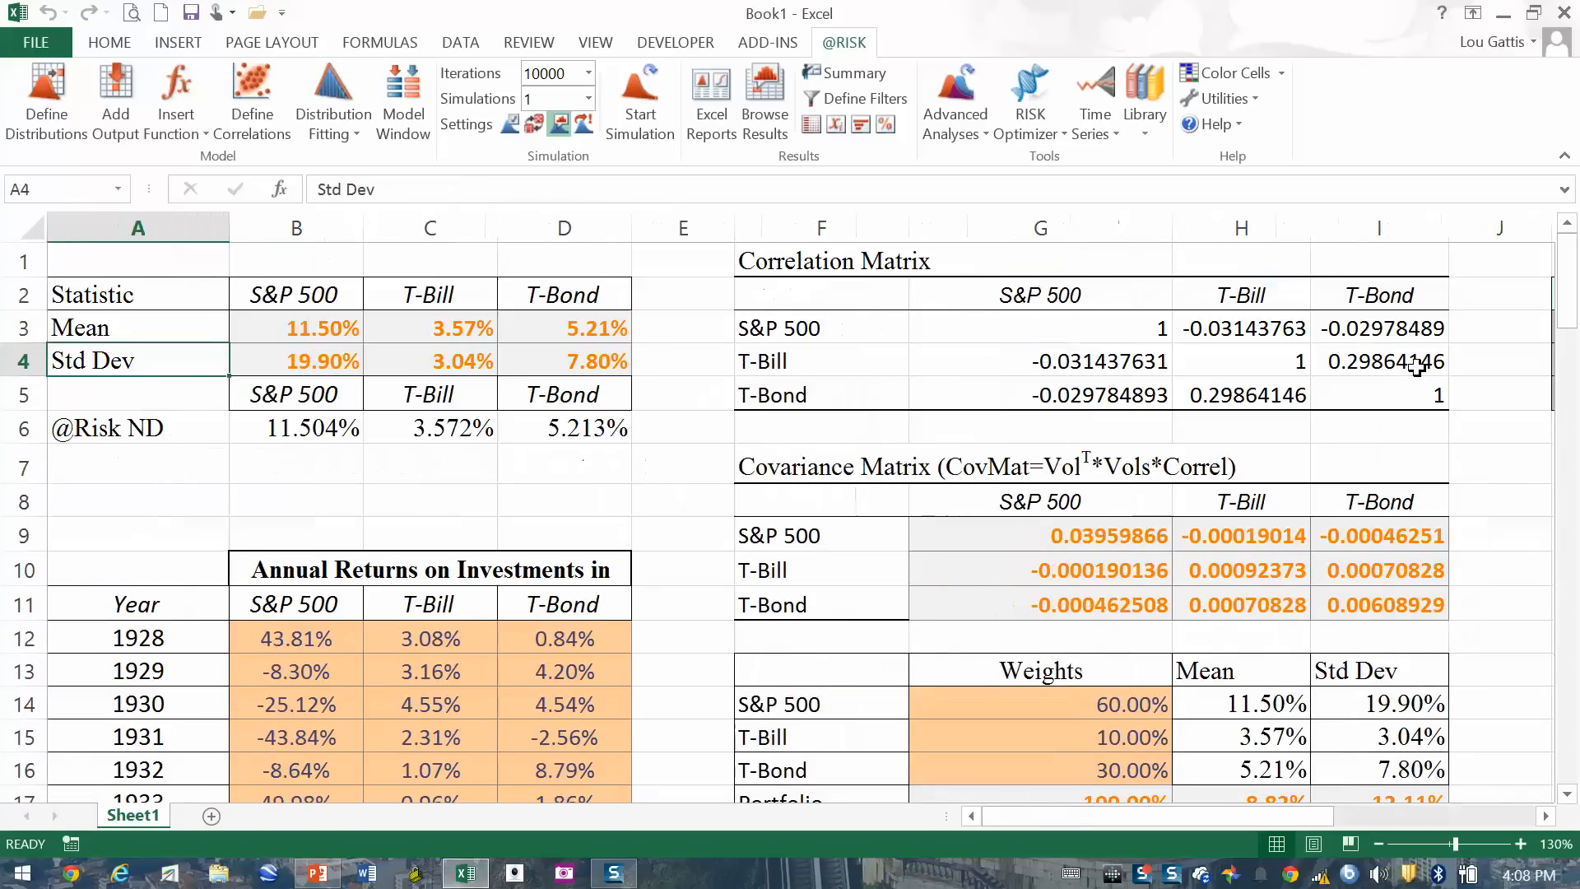
scroll(1150, 472, "down", 1)
scroll(1150, 472, "down", 2)
left_click(1054, 627)
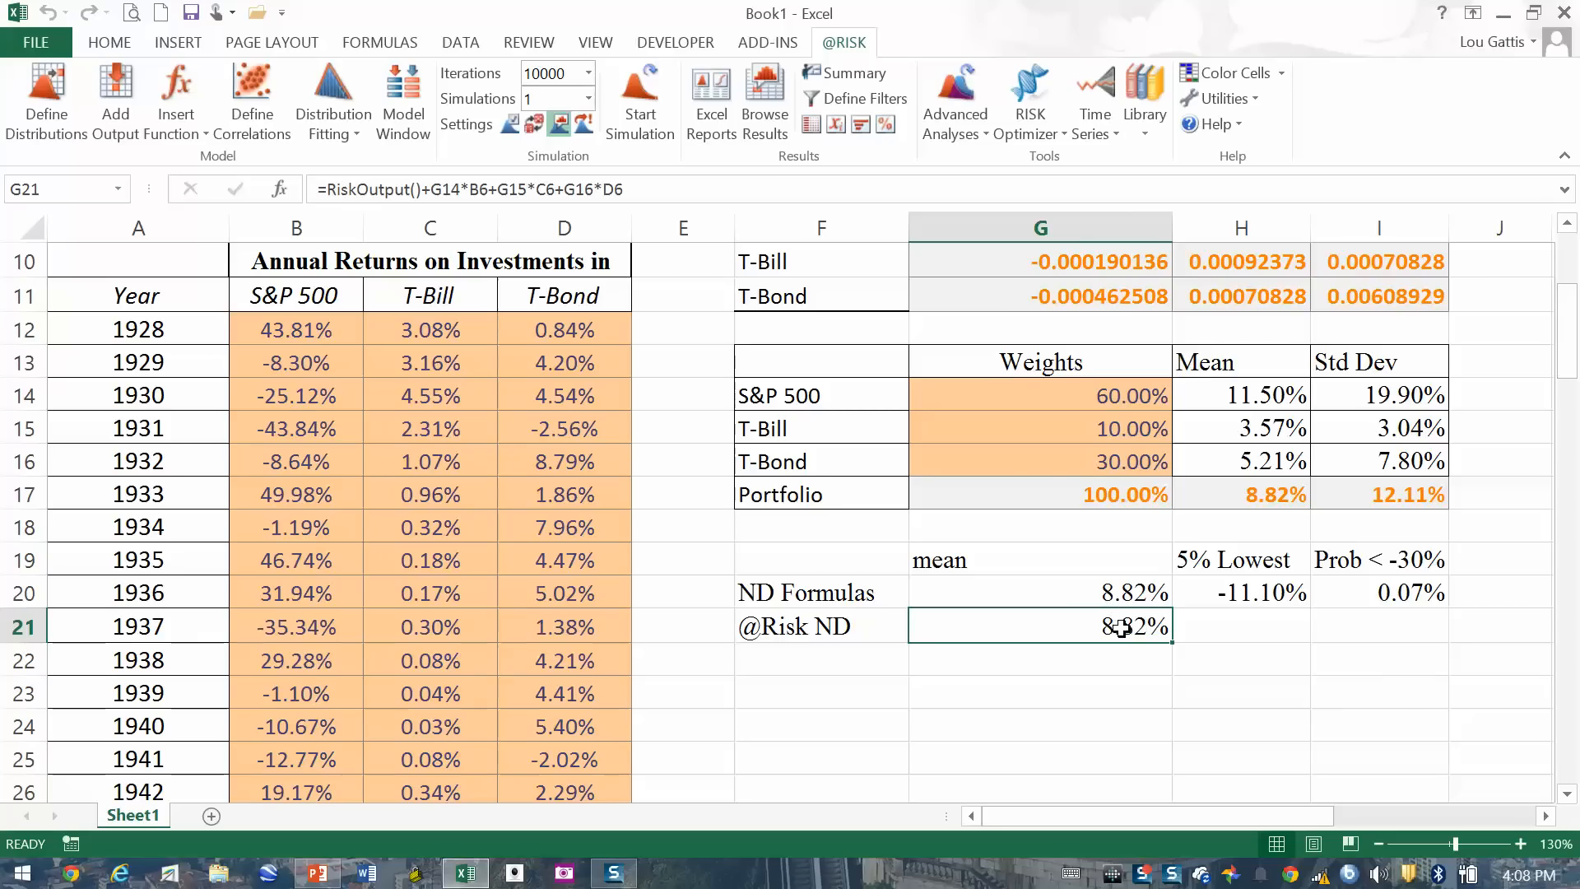
scroll(1121, 628, "up", 2)
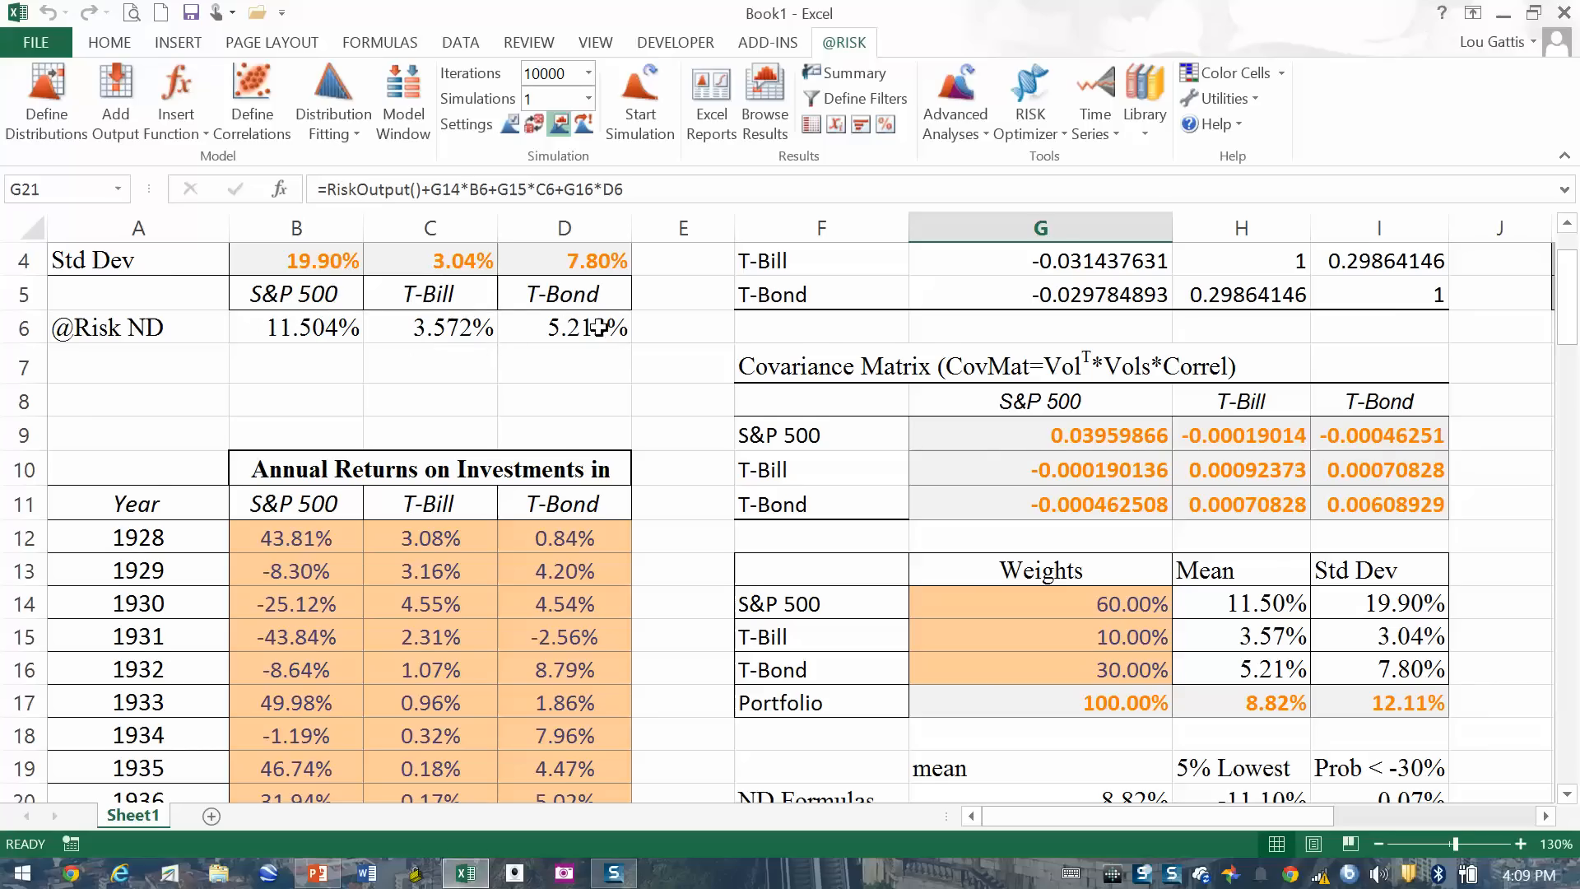
scroll(1036, 546, "down", 1)
scroll(1036, 546, "down", 1)
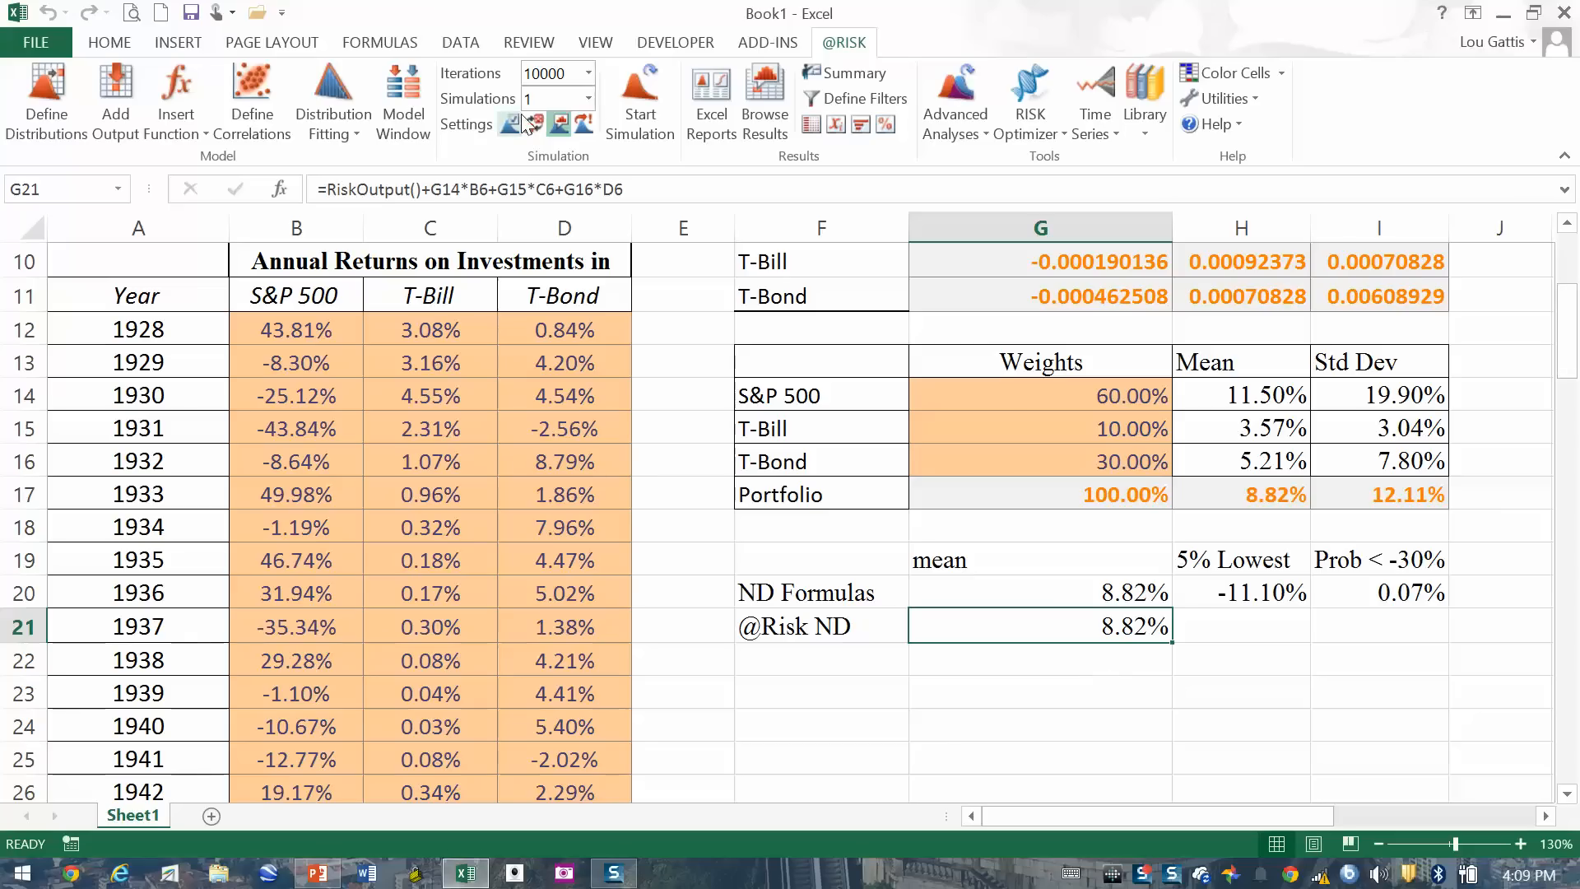
left_click(641, 90)
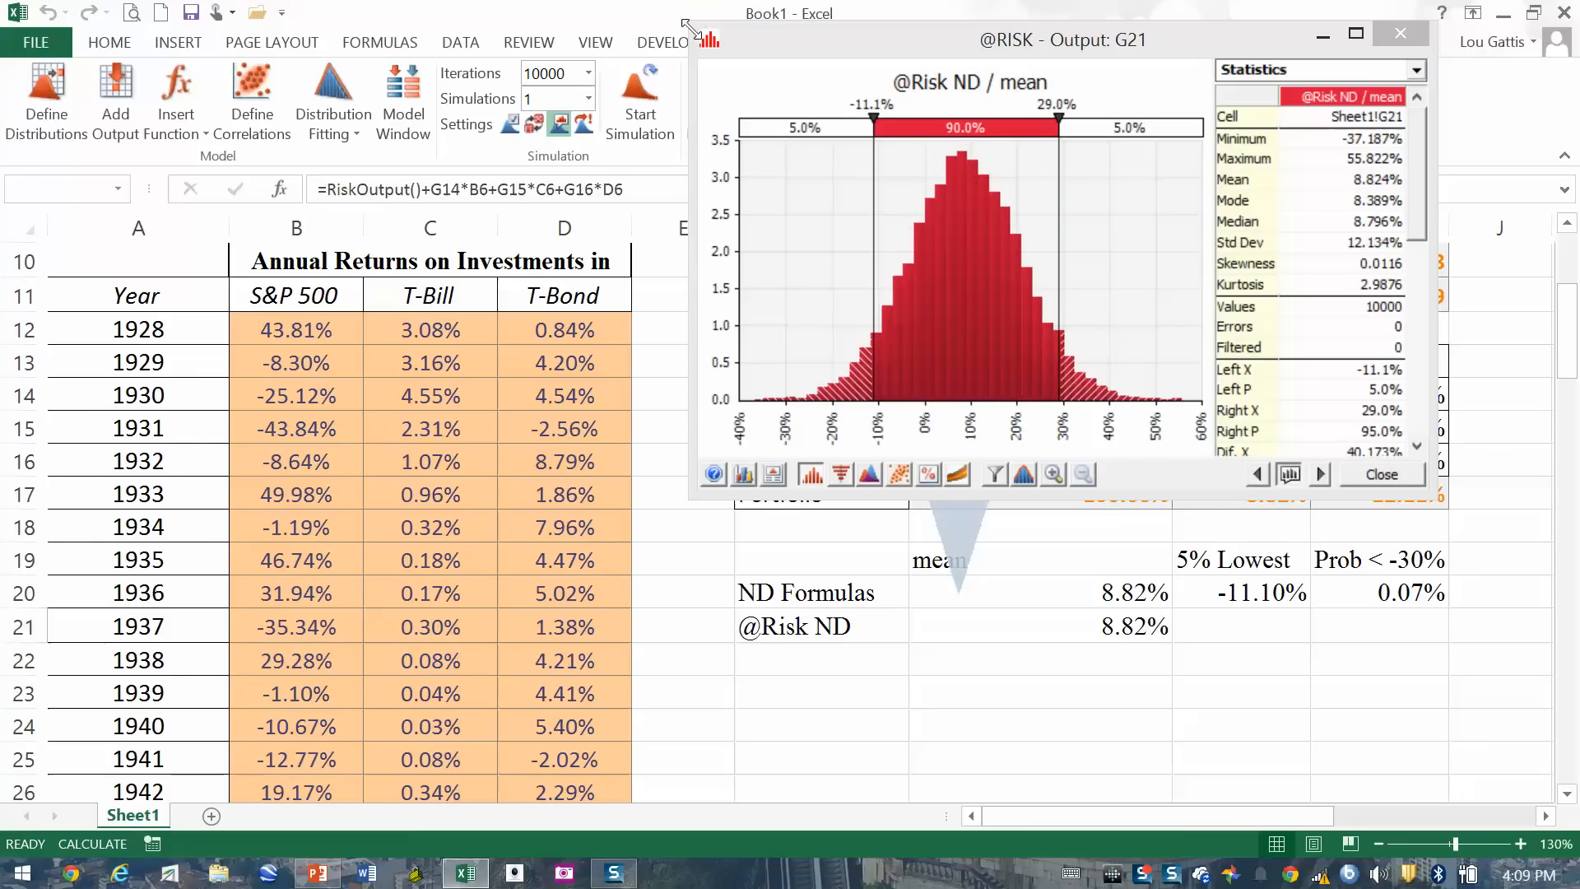
left_click_drag(688, 27, 184, 38)
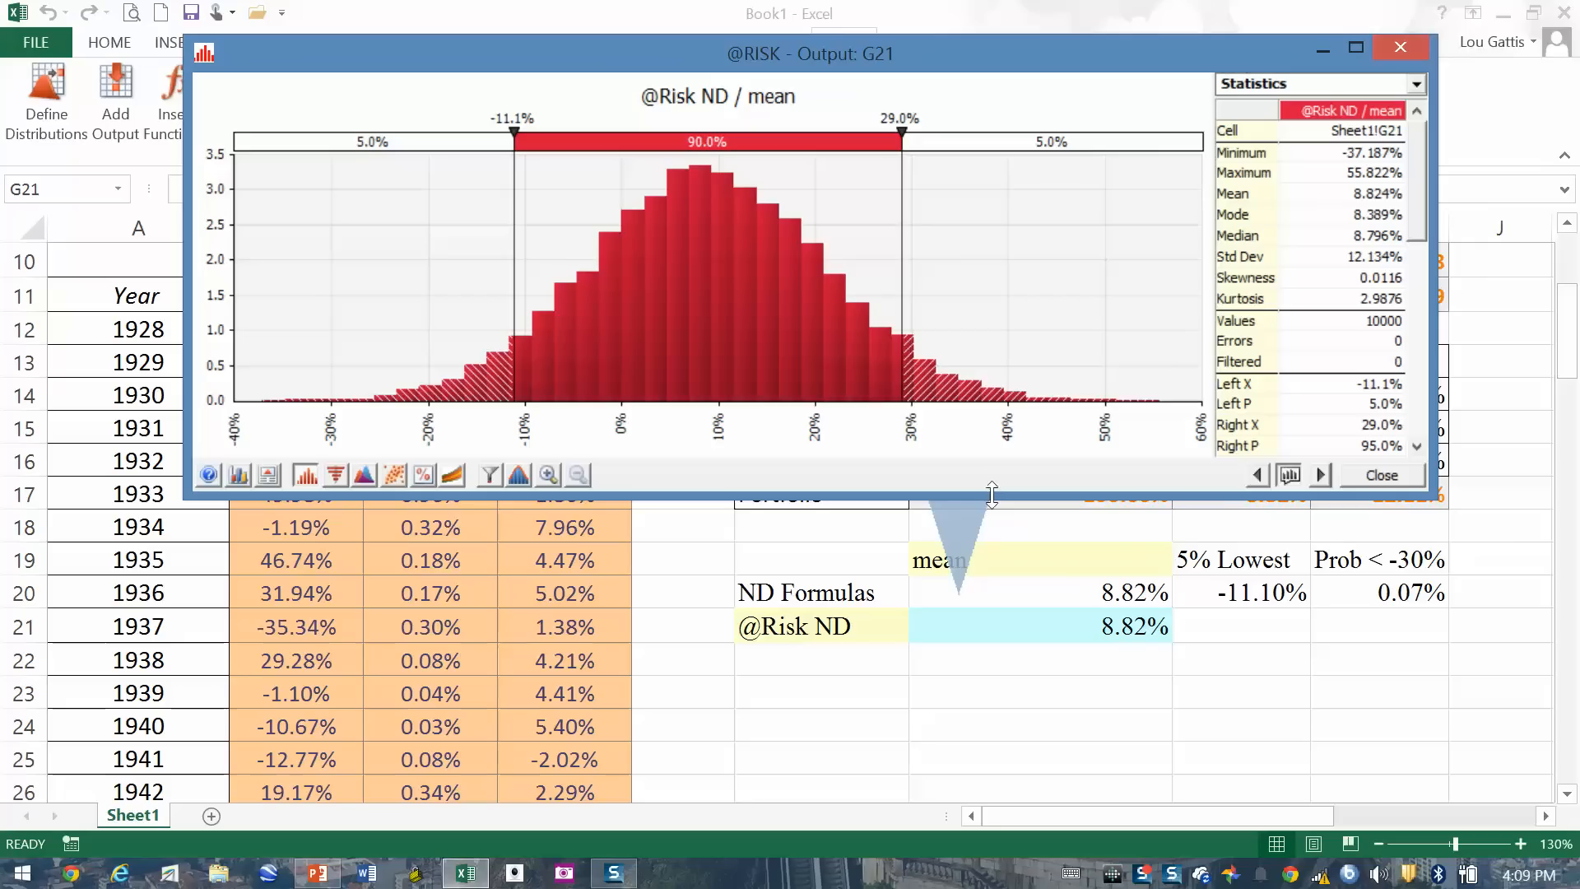
left_click_drag(992, 499, 991, 518)
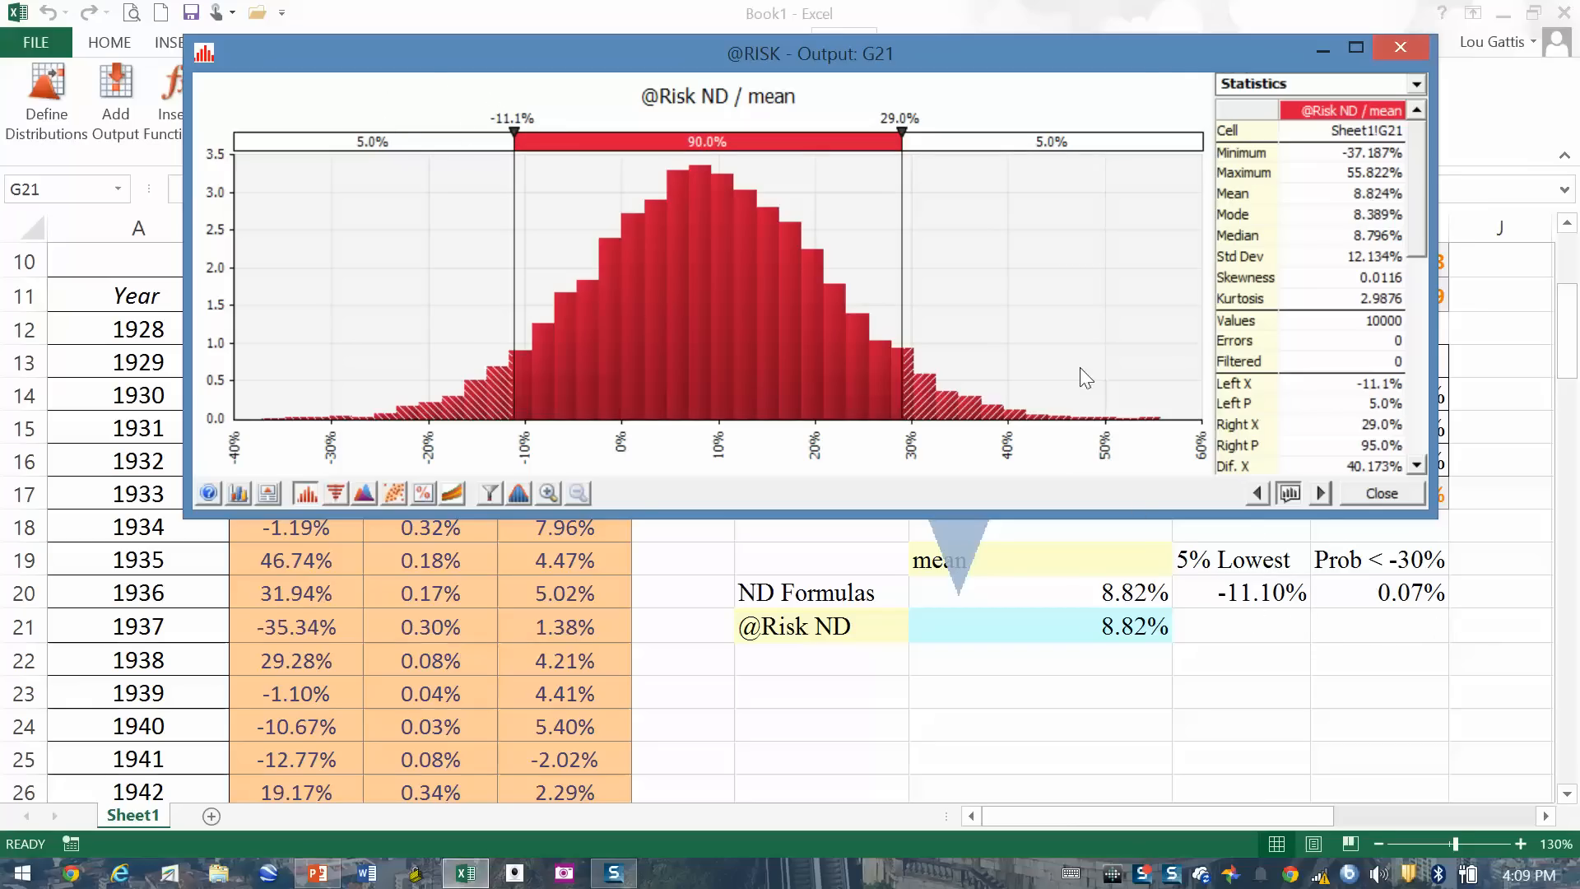
Step: Set the output graph's lower delimiter to -30% to read the probability below it, and close the graph
left_click(519, 116)
type("-.3")
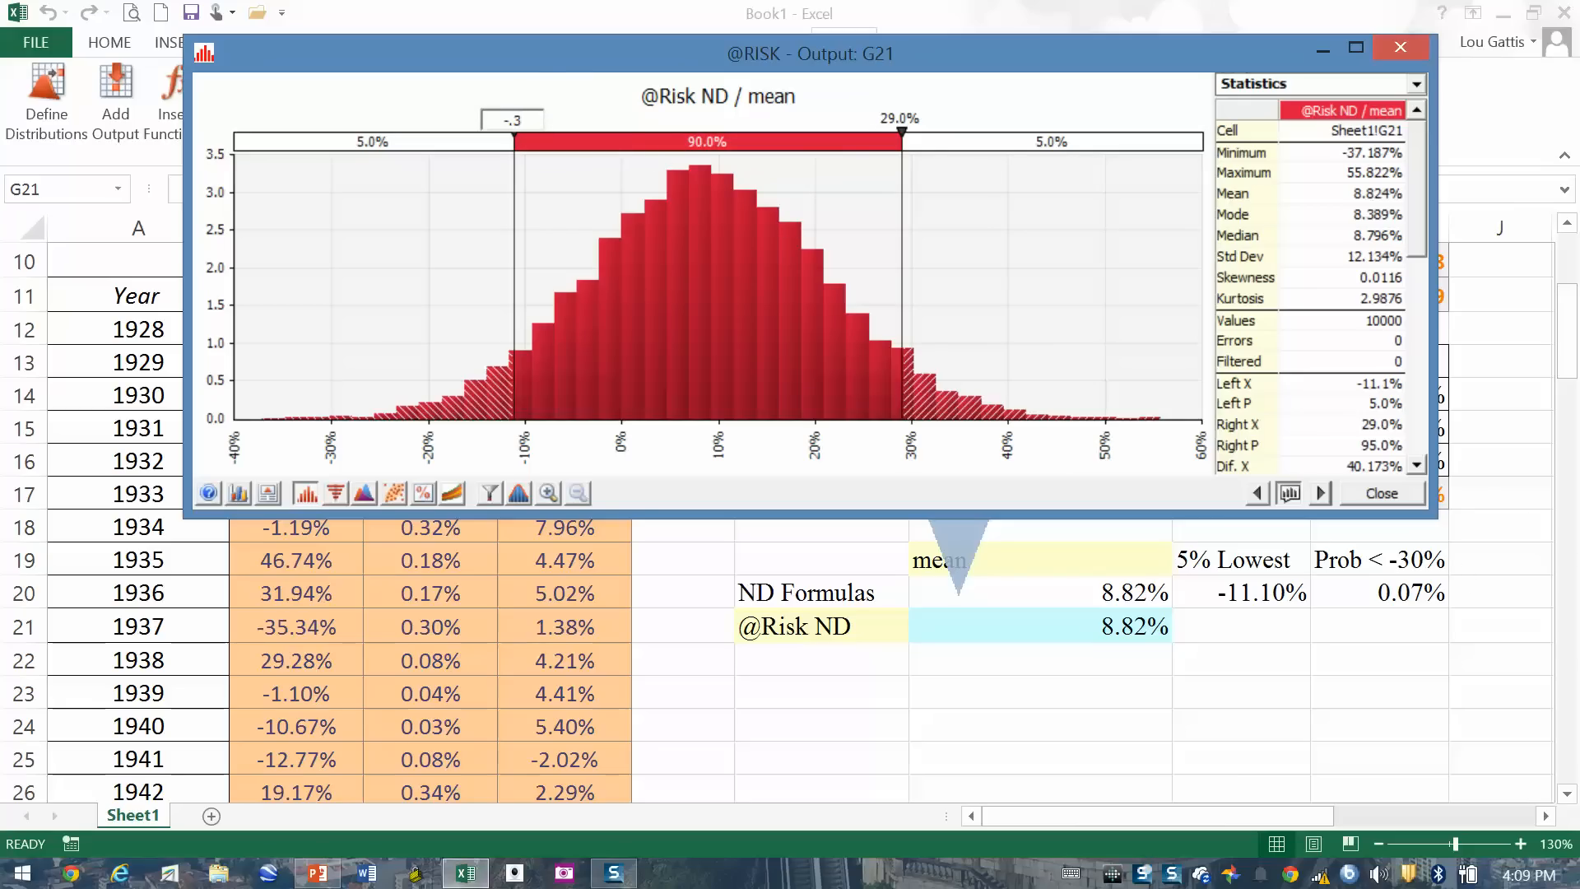
key("Return")
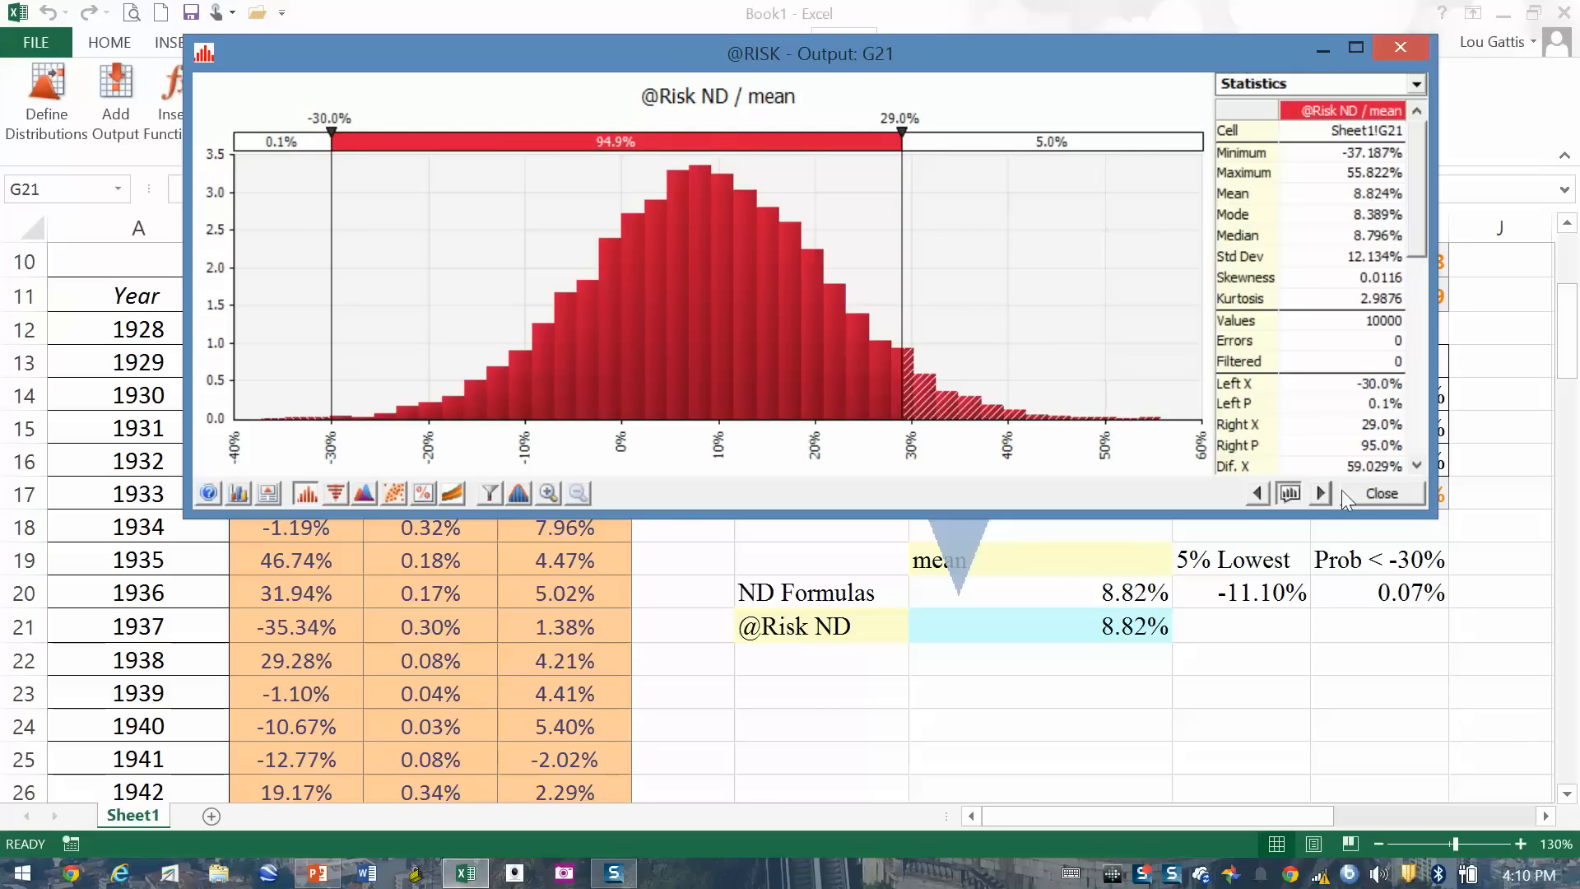
left_click(1393, 494)
Step: Enter =RiskPercentile(G21,0.05) in H21 for the lowest 5% of simulated portfolio returns
left_click(1278, 632)
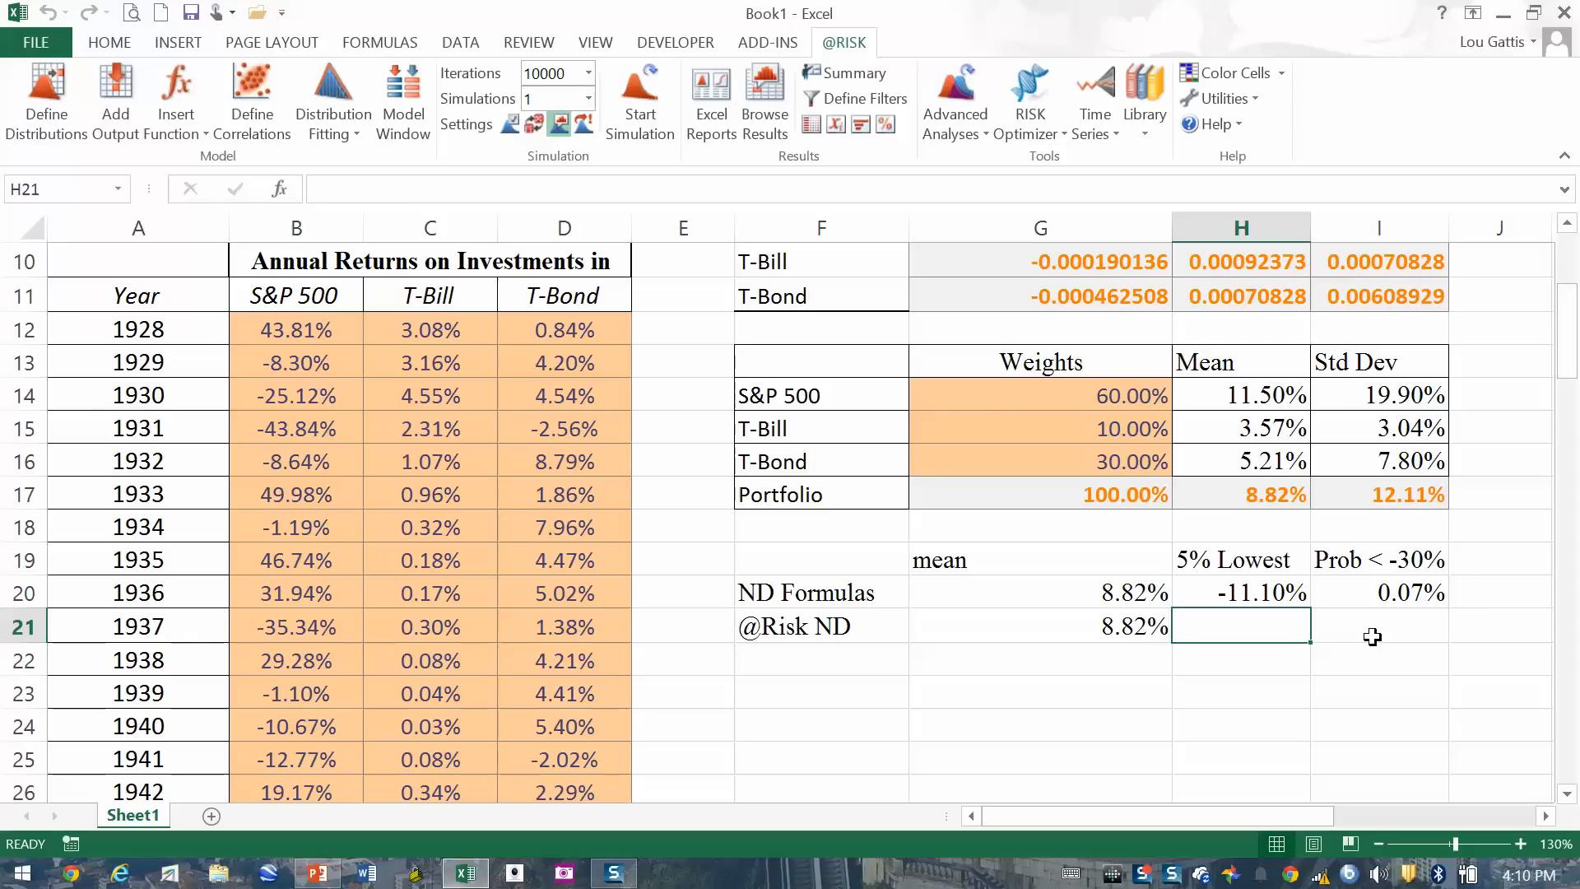
type("=")
type("risk")
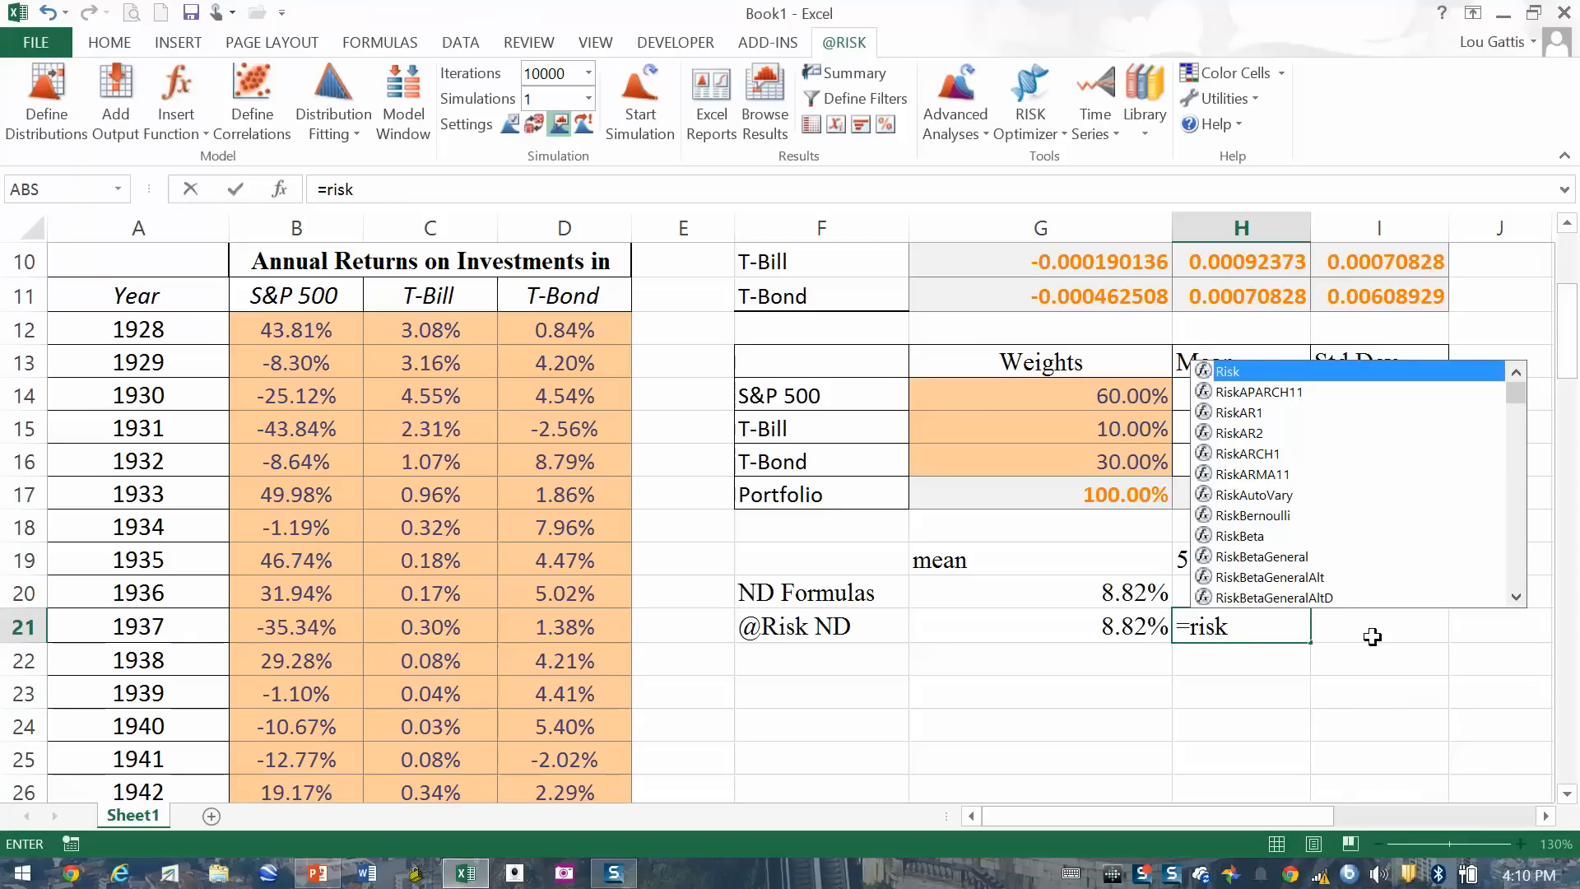
type("percentile")
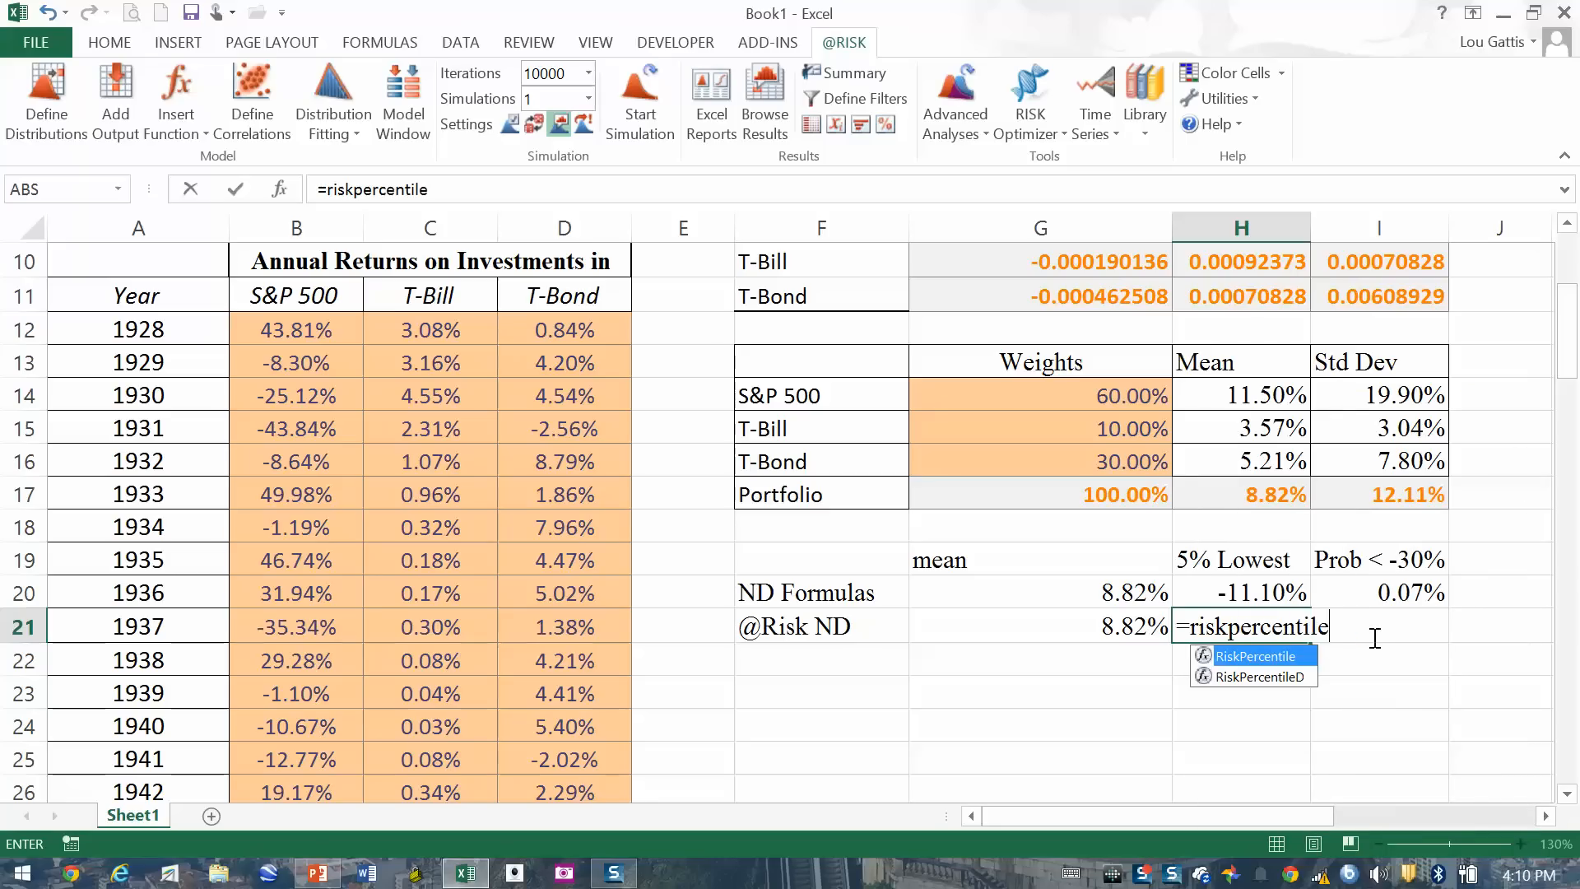
type("(")
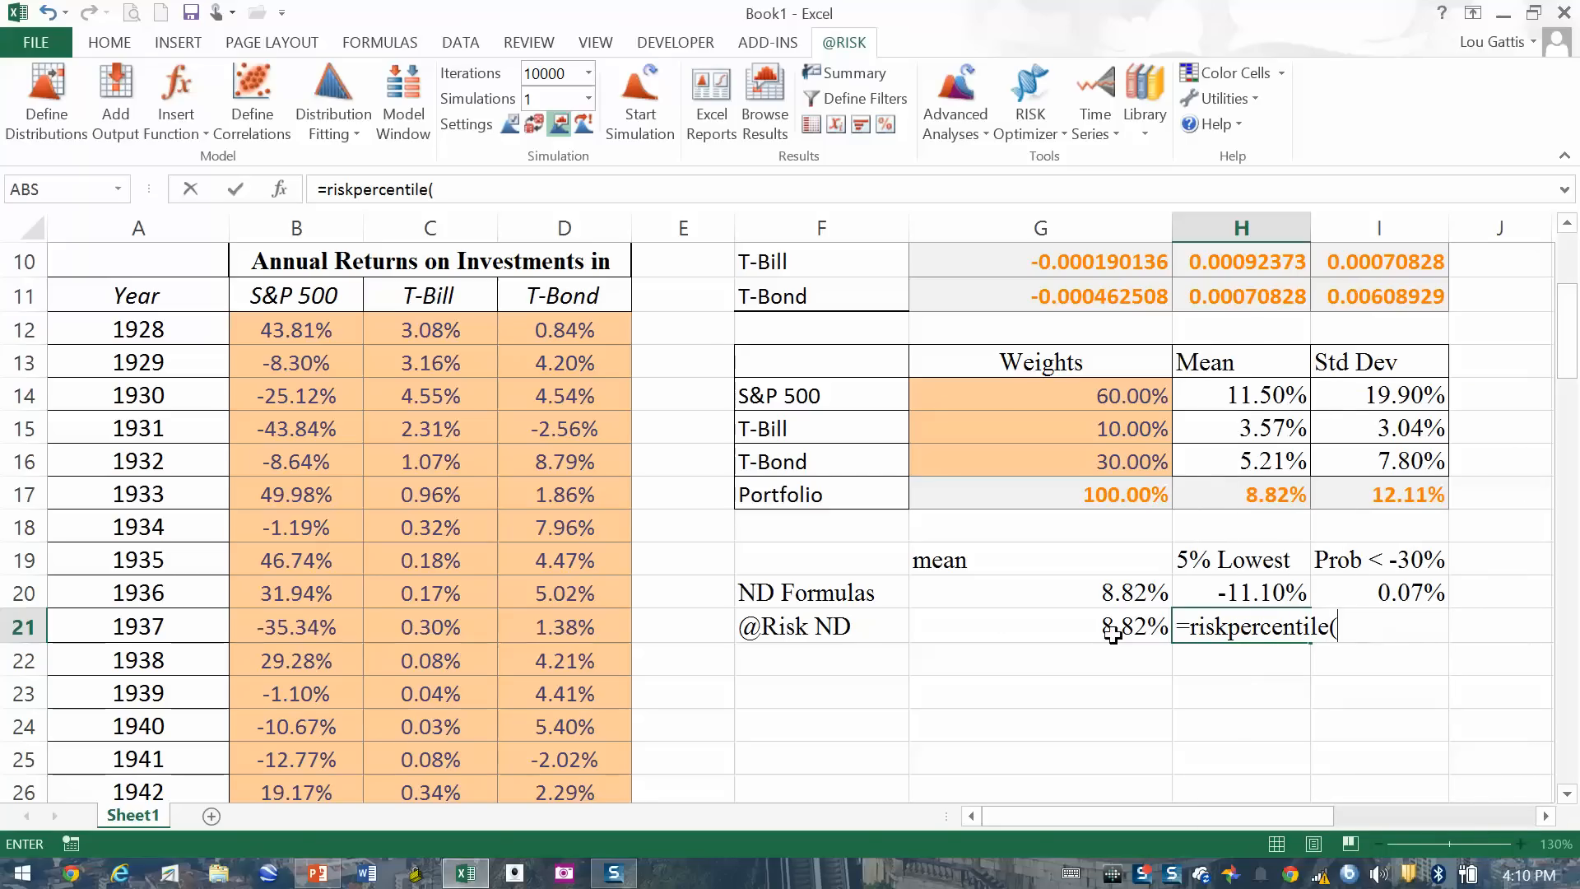
left_click(1078, 619)
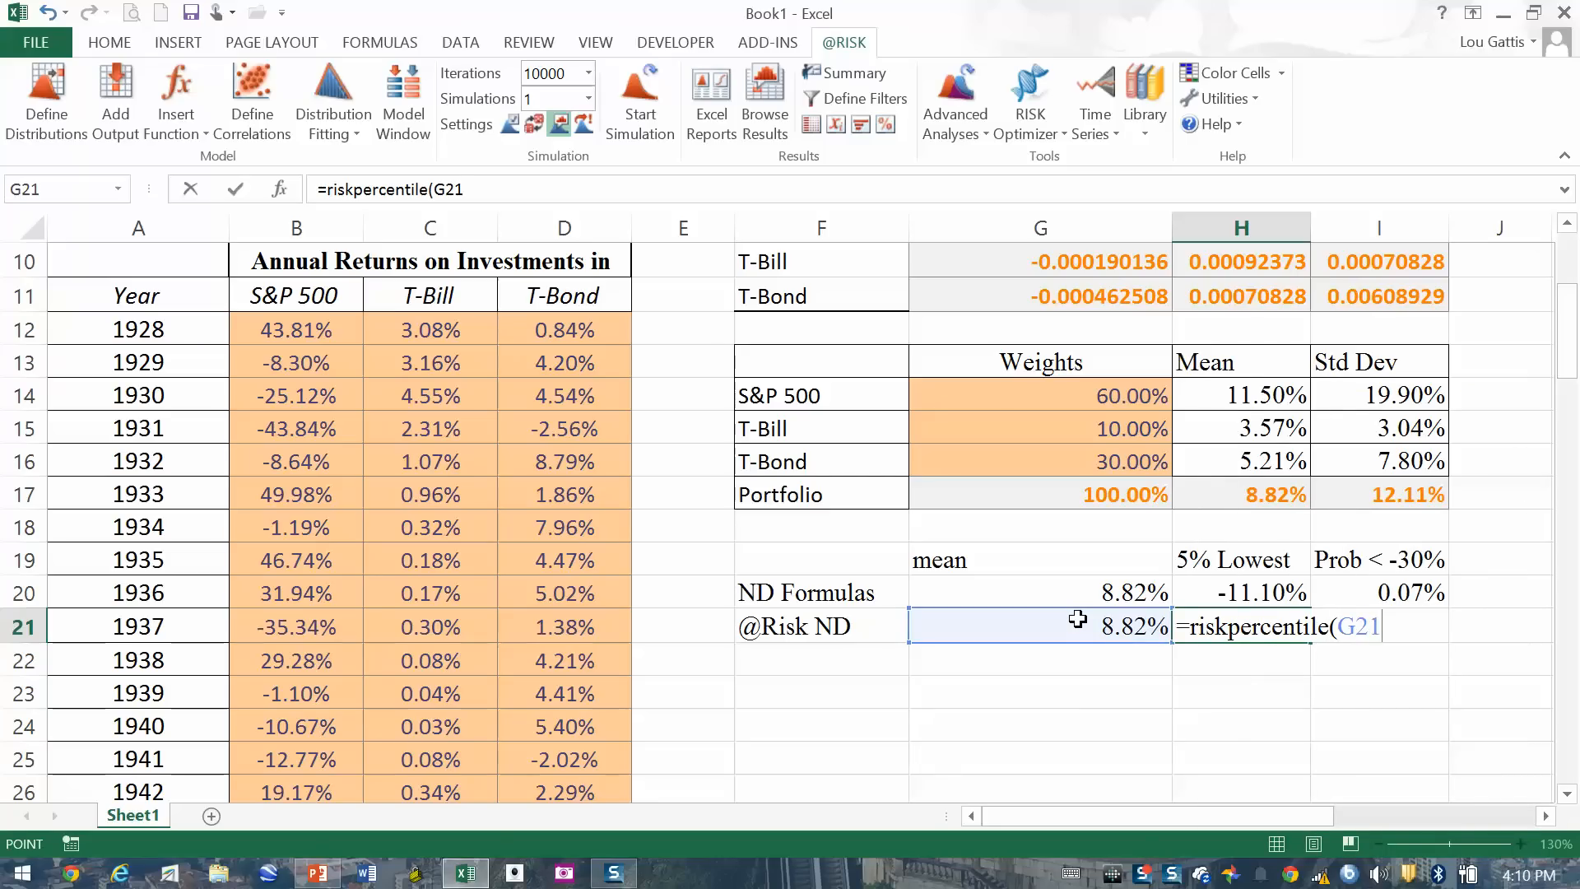
type(",.05")
key("ctrl+Return")
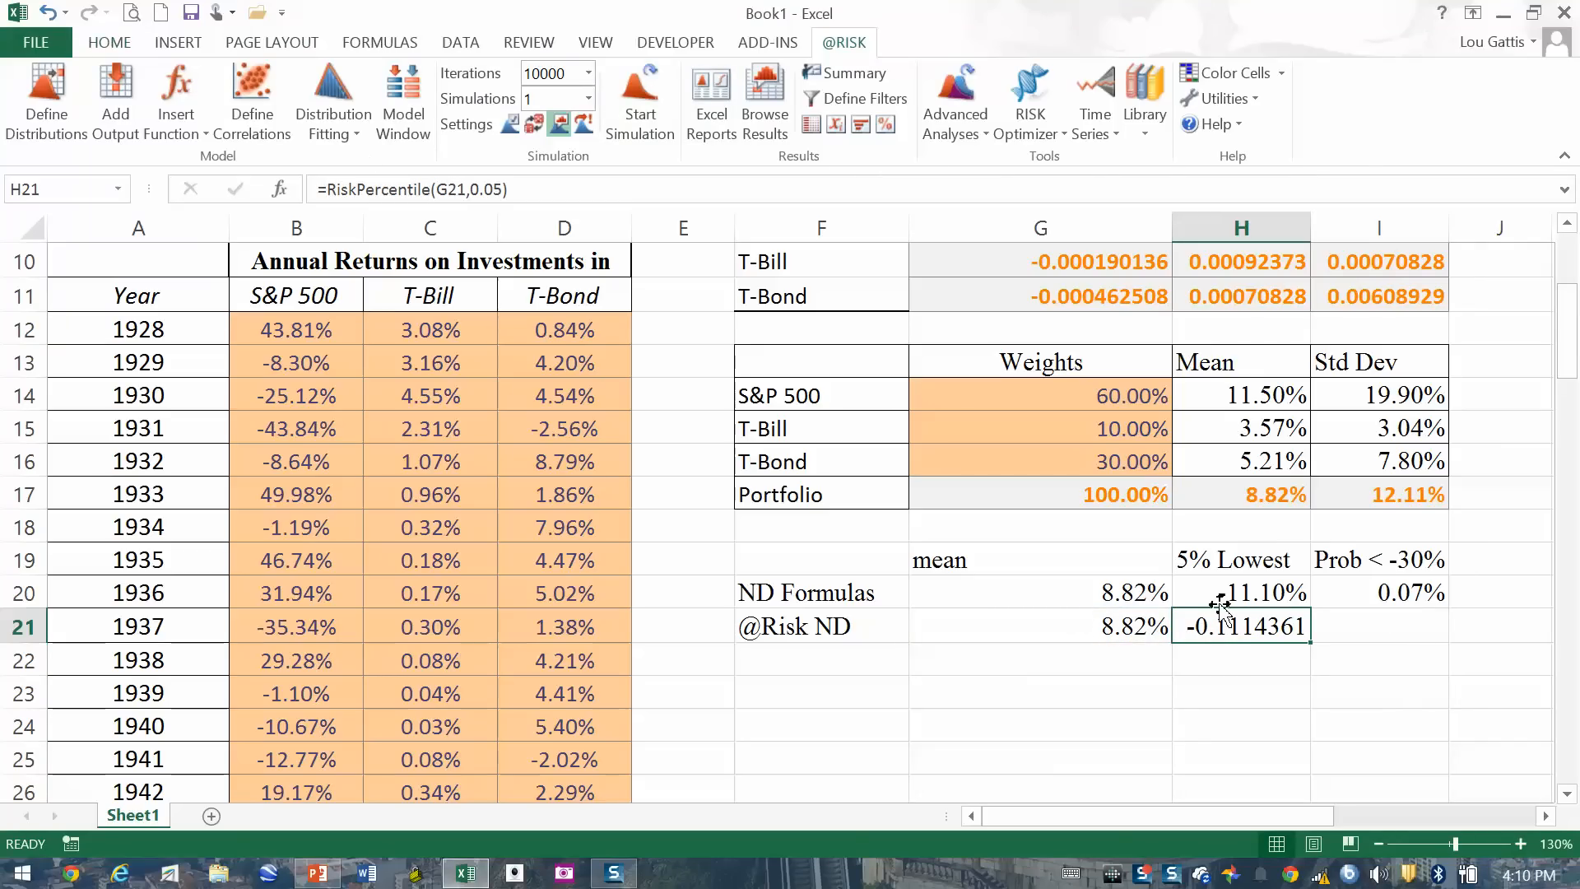
Step: Format H21:I21 as percentages with two decimal places
left_click_drag(1305, 624, 1383, 628)
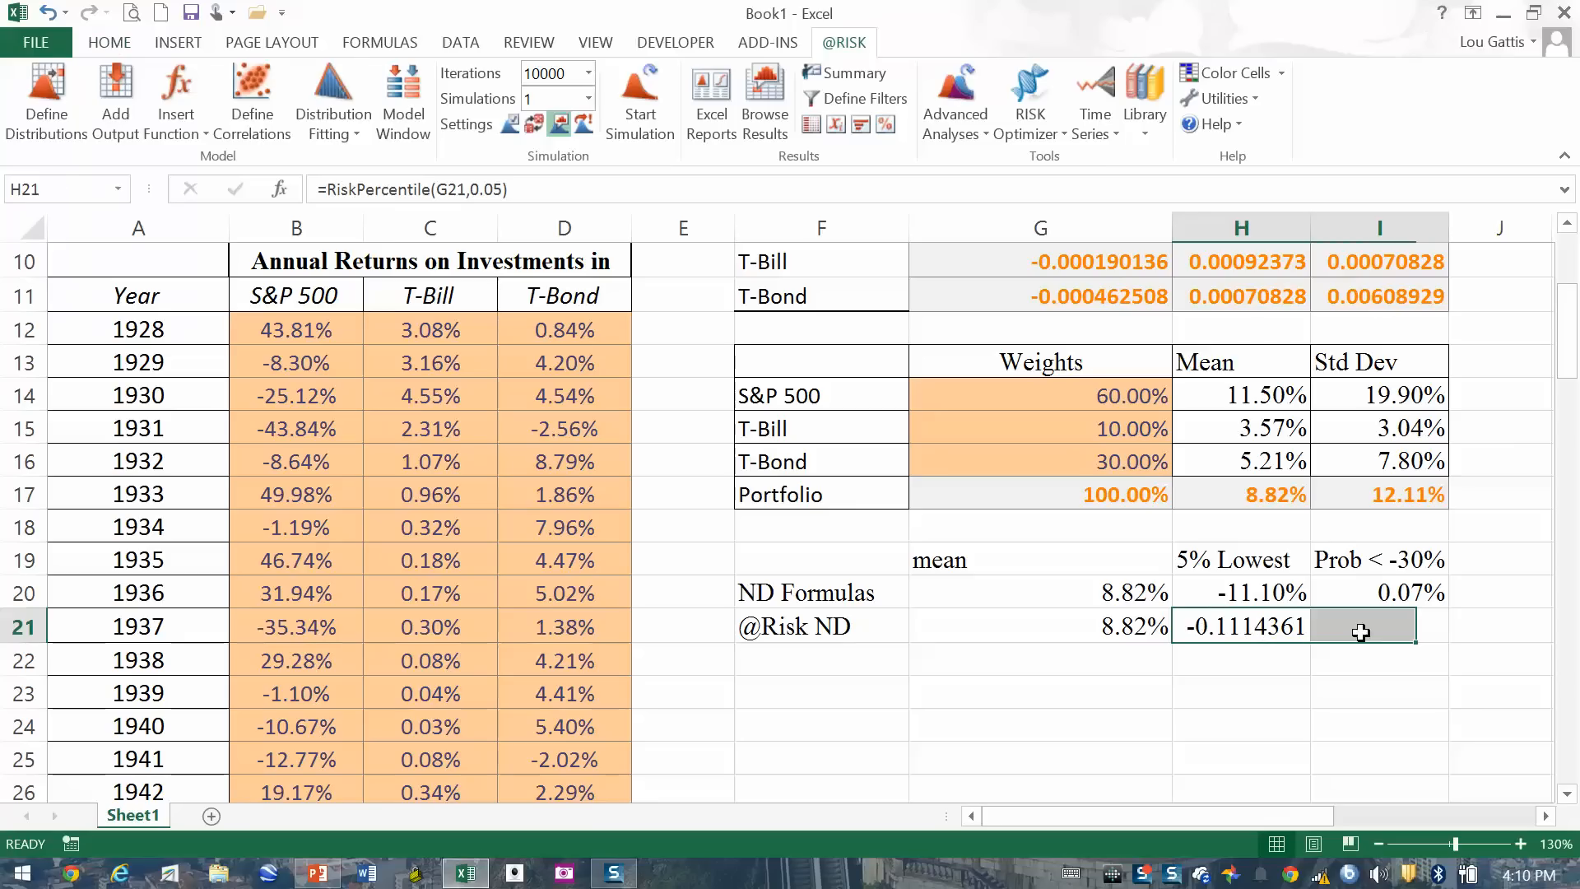
left_click(123, 45)
left_click(745, 119)
left_click(806, 118)
left_click(810, 119)
Step: Enter =RiskTarget(G21,-0.3) in I21 for the simulated probability of a portfolio return below -30%
left_click(1366, 631)
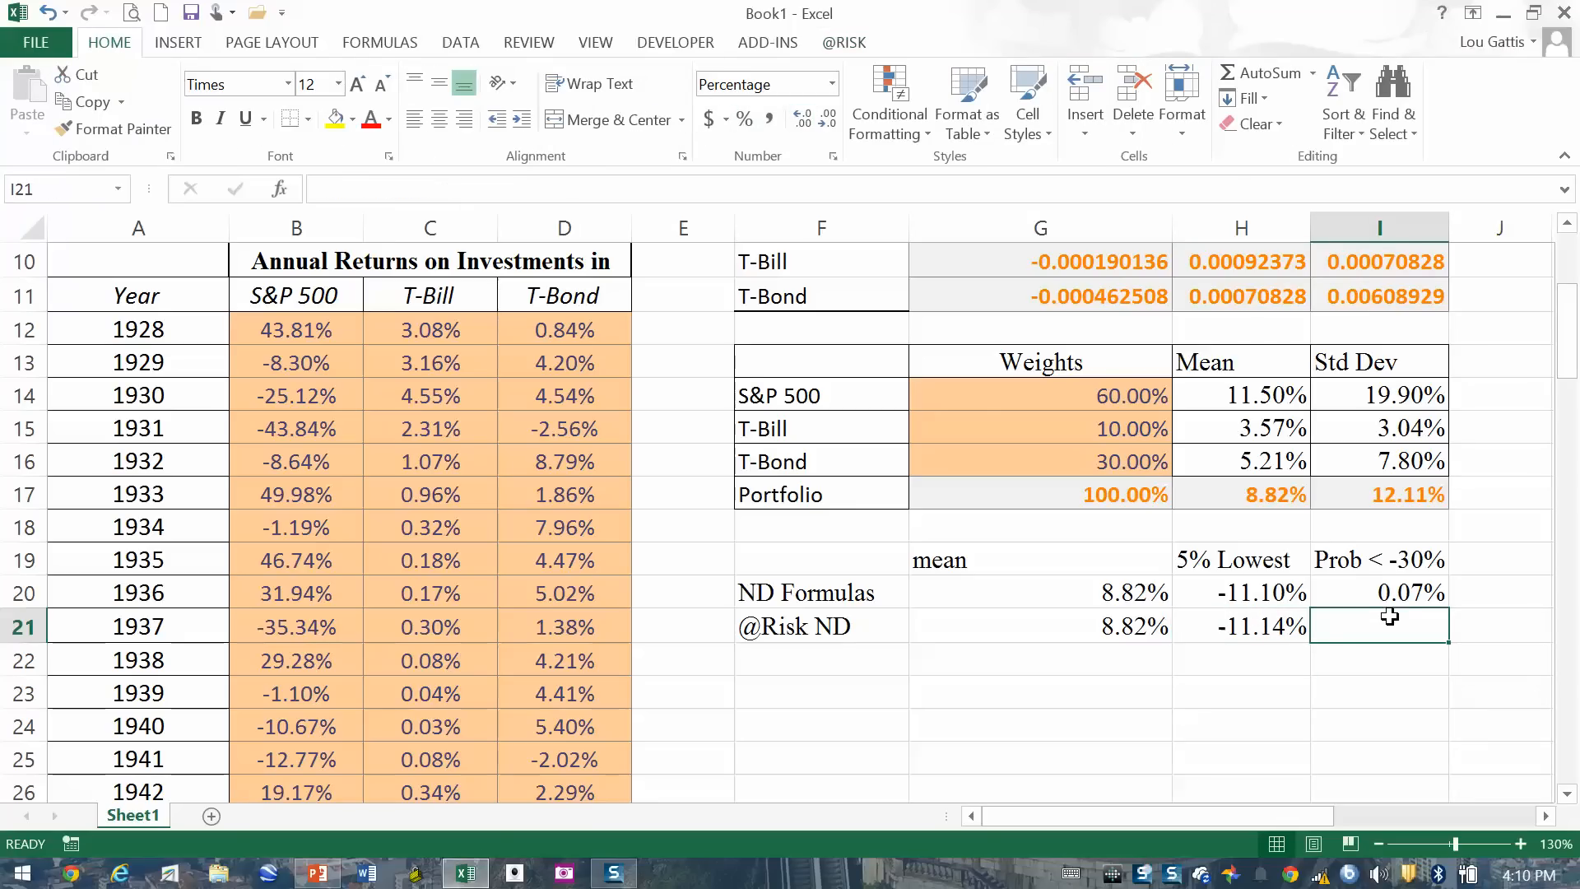
type("=risktarget")
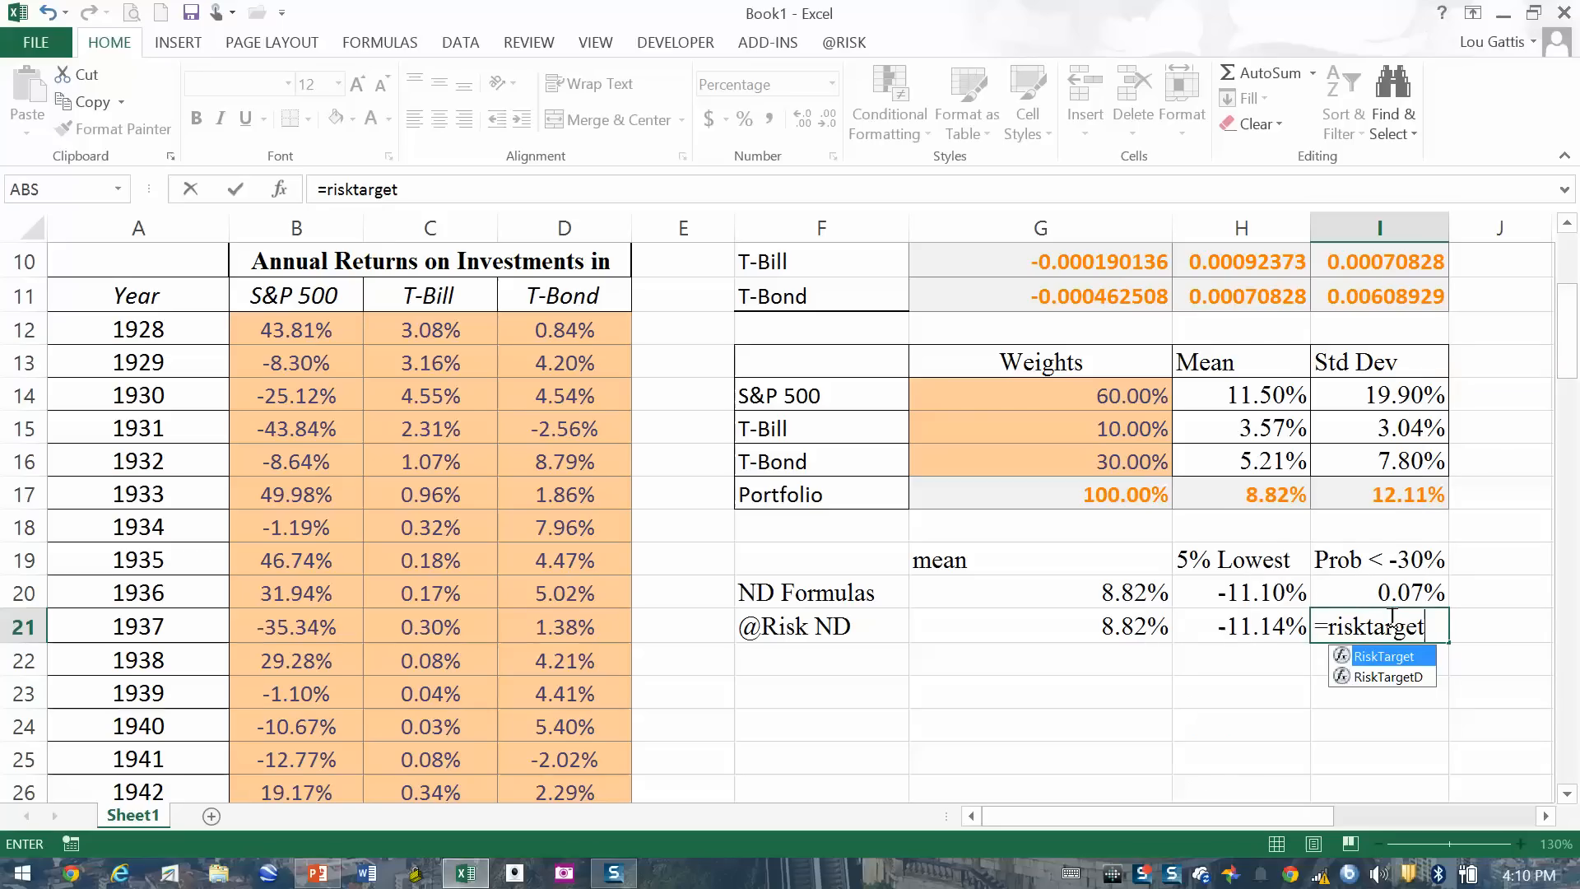
type("(")
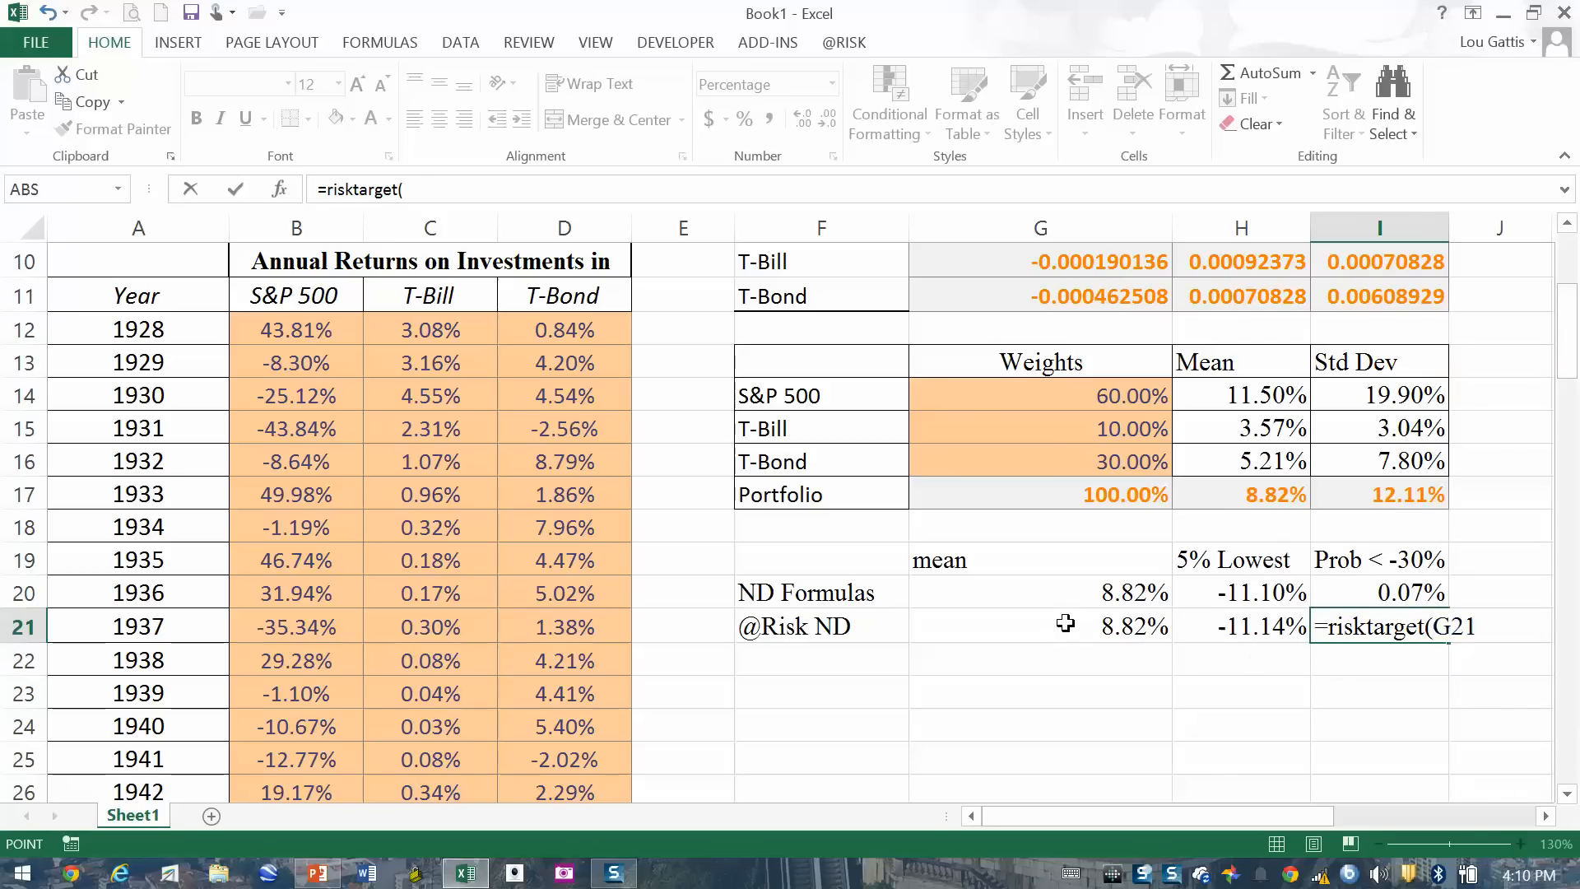
left_click(1066, 624)
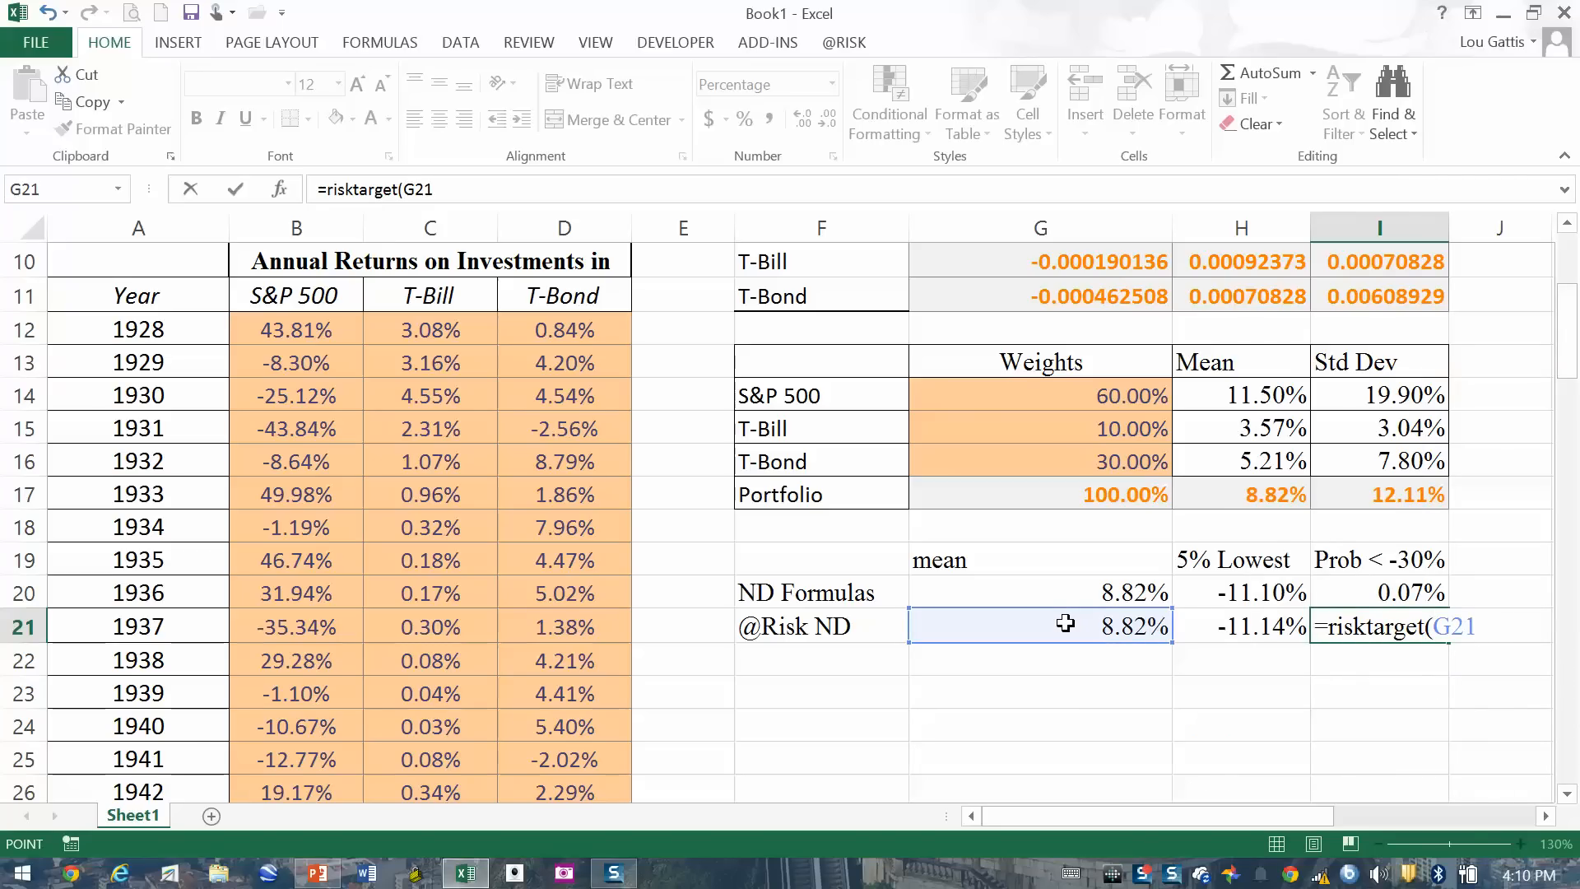
type(",-")
key("Return")
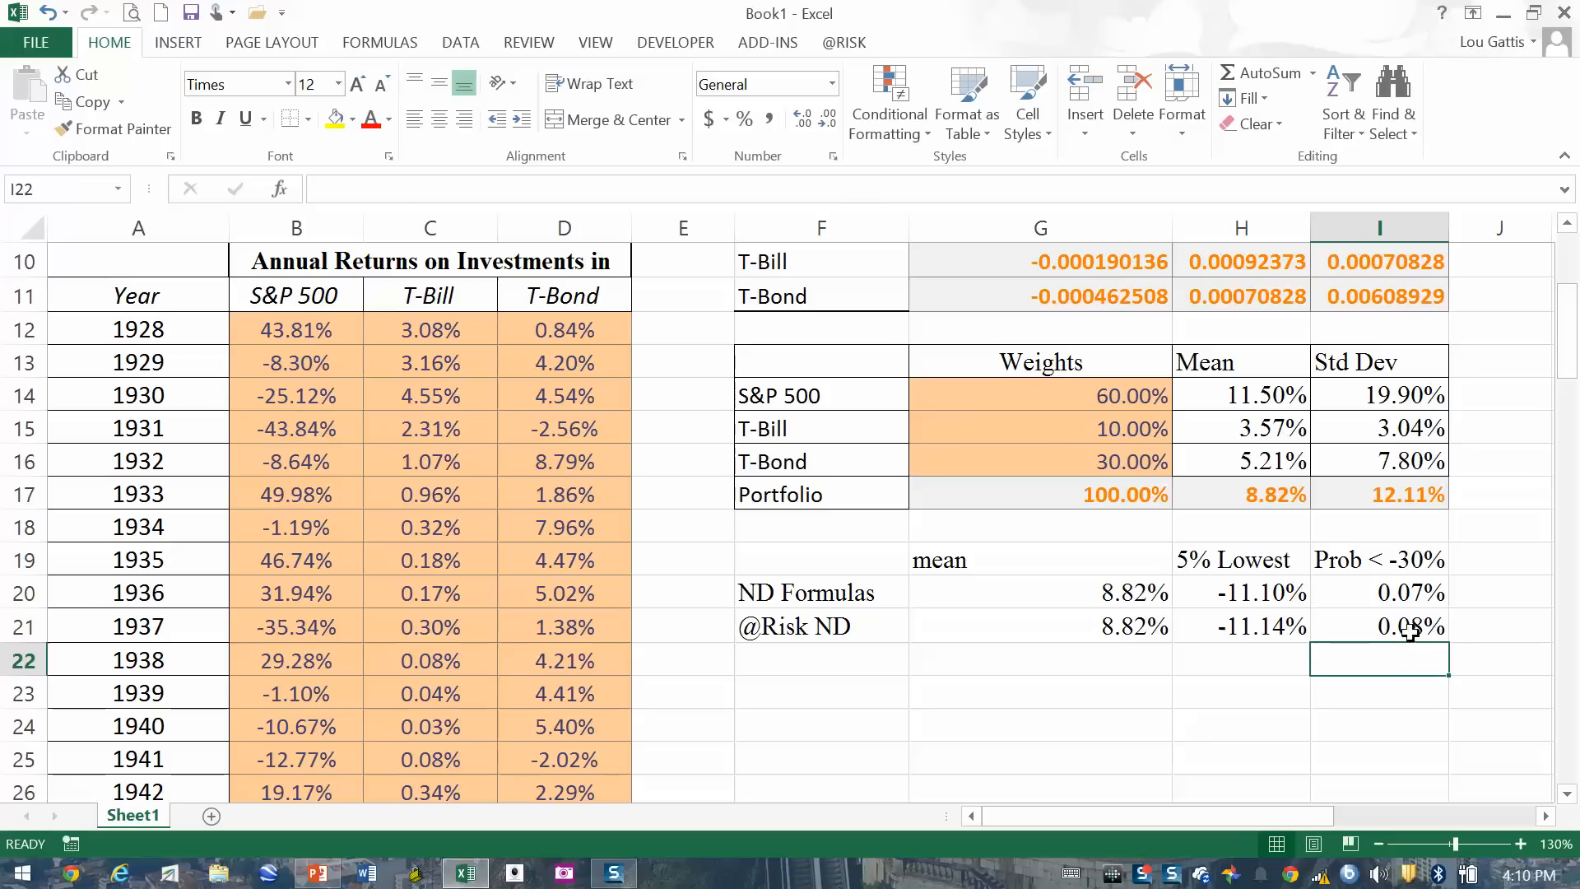
left_click(1411, 631)
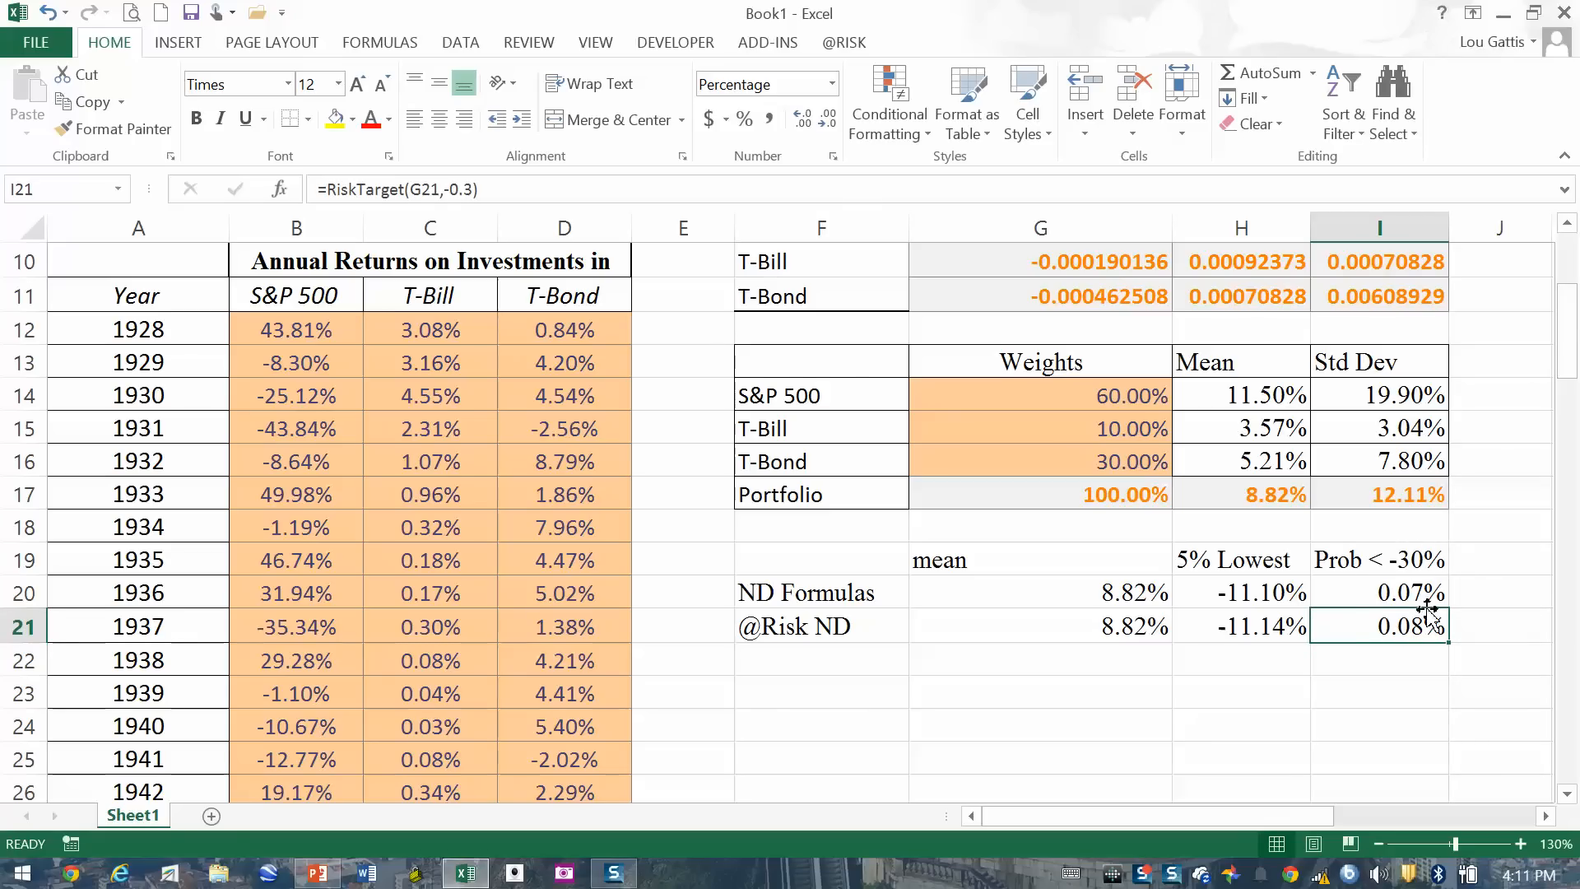
mouse_move(1270, 627)
left_mouse_down()
mouse_move(1382, 627)
mouse_move(1272, 627)
left_mouse_up()
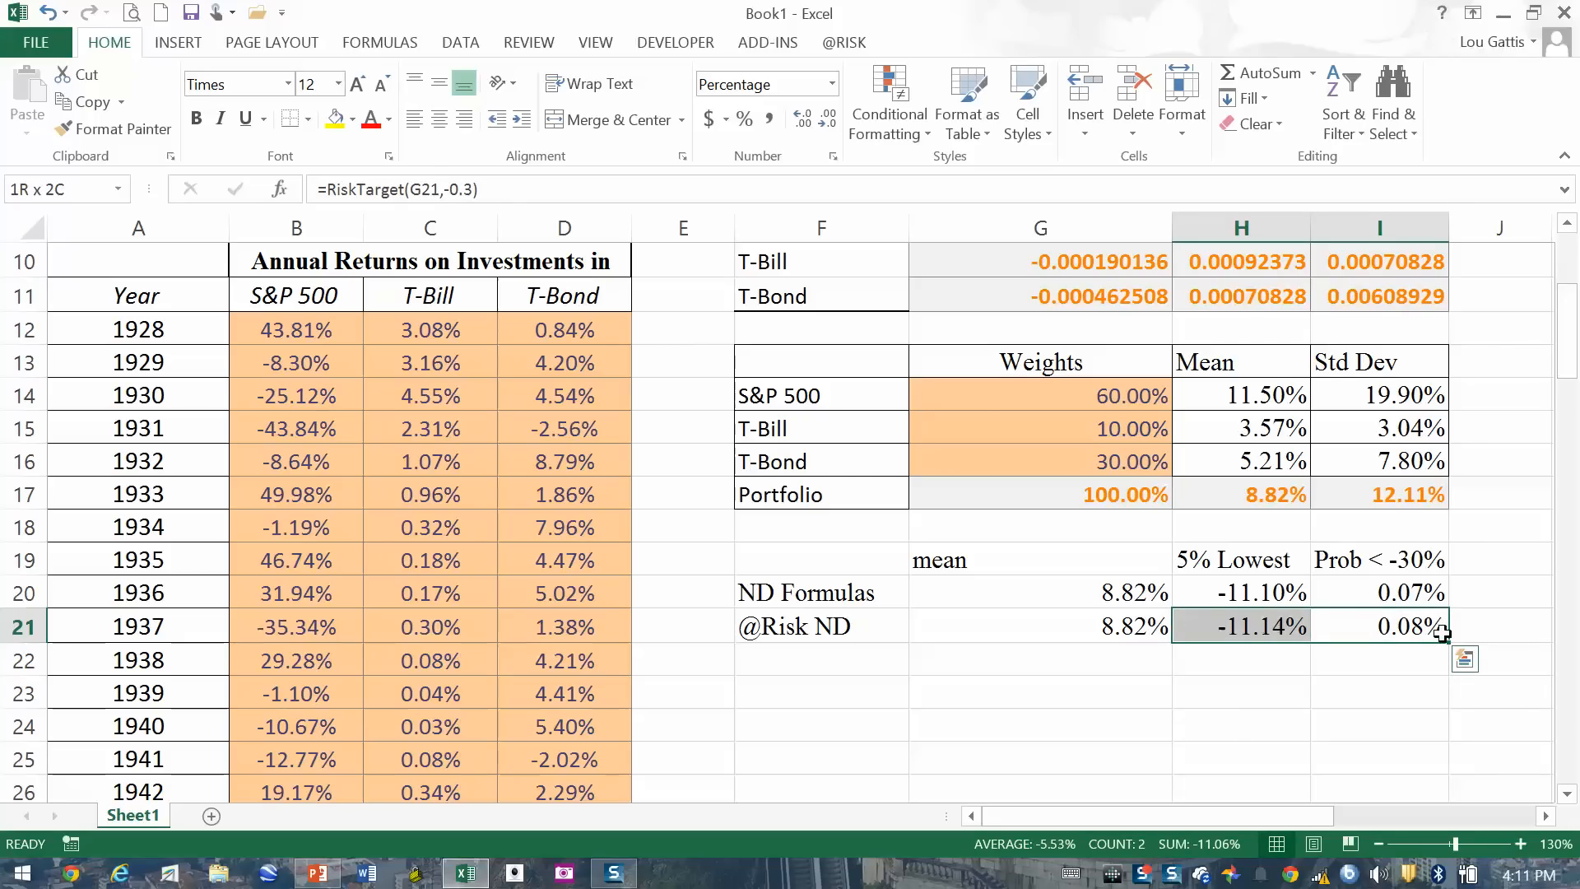
left_click(1399, 621)
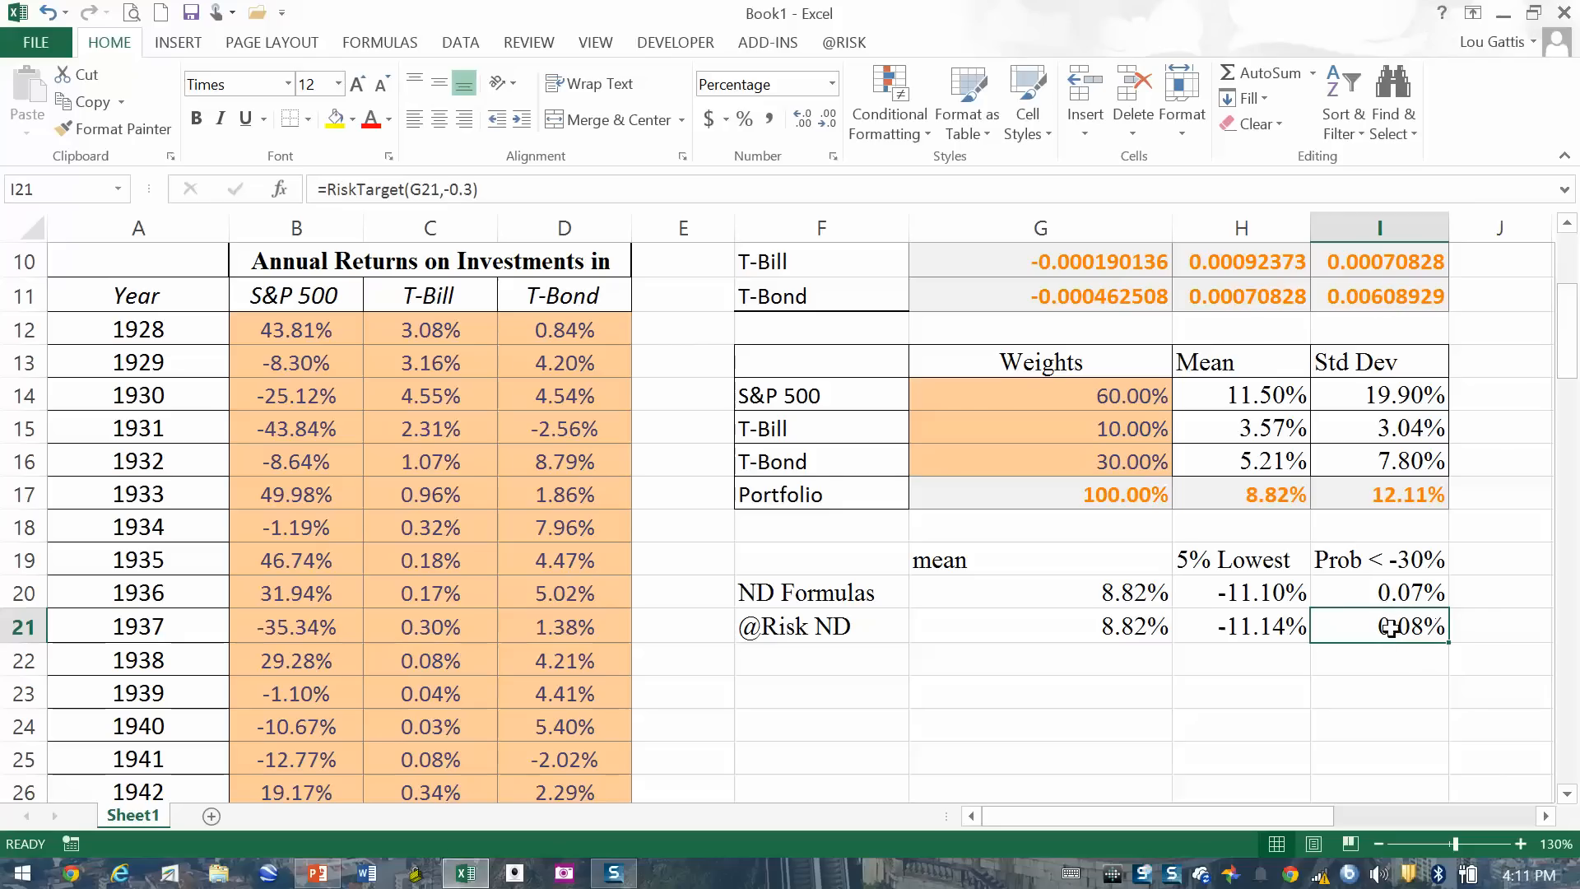
left_click(1275, 626)
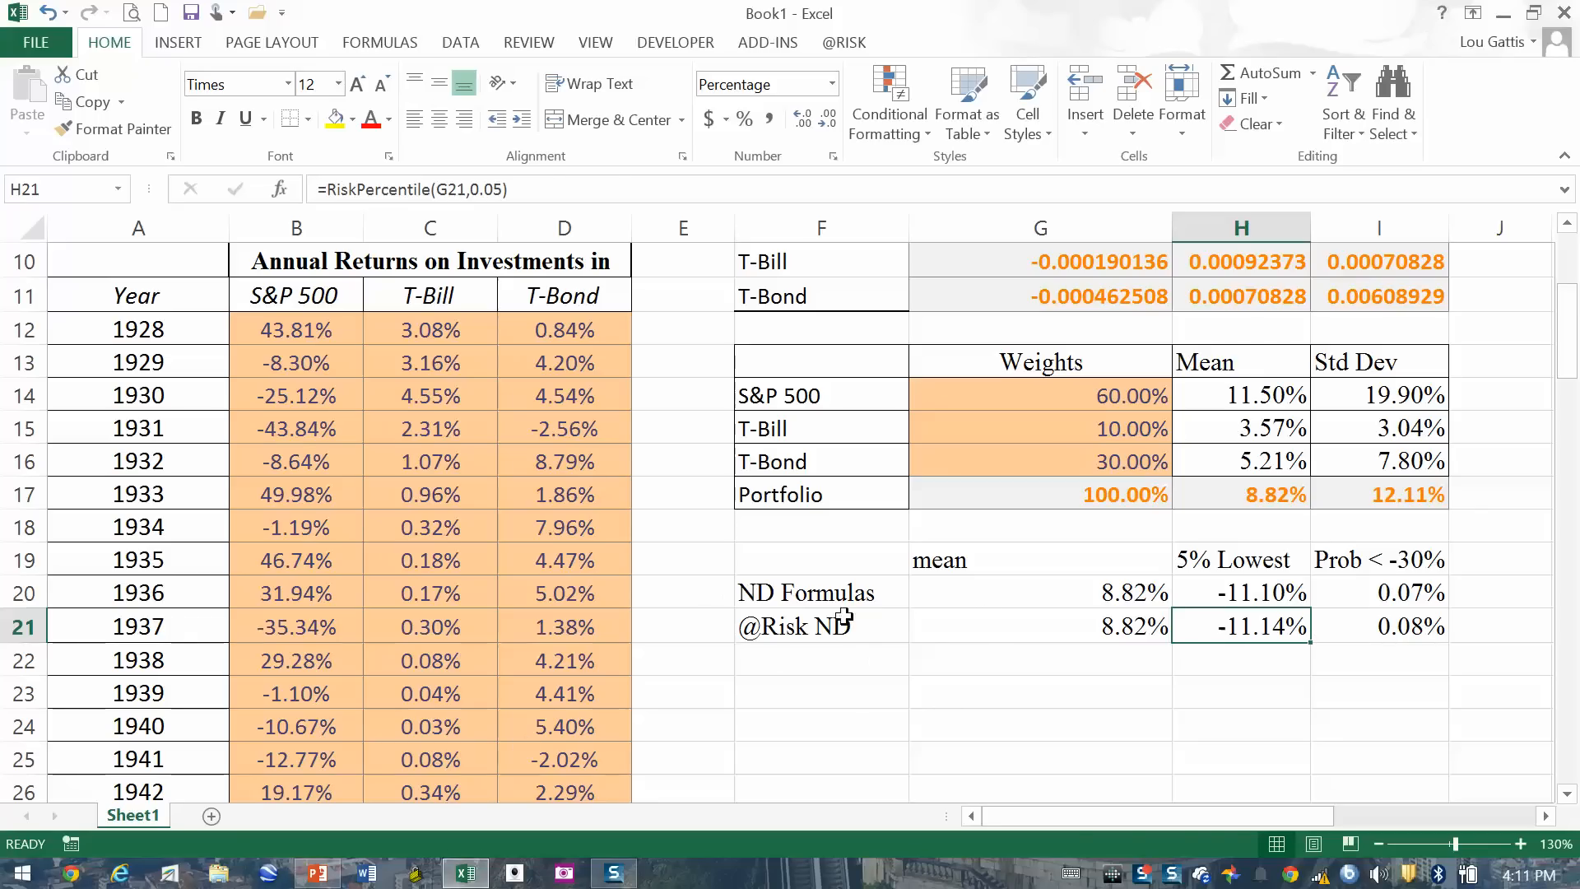
left_click_drag(982, 635, 1411, 631)
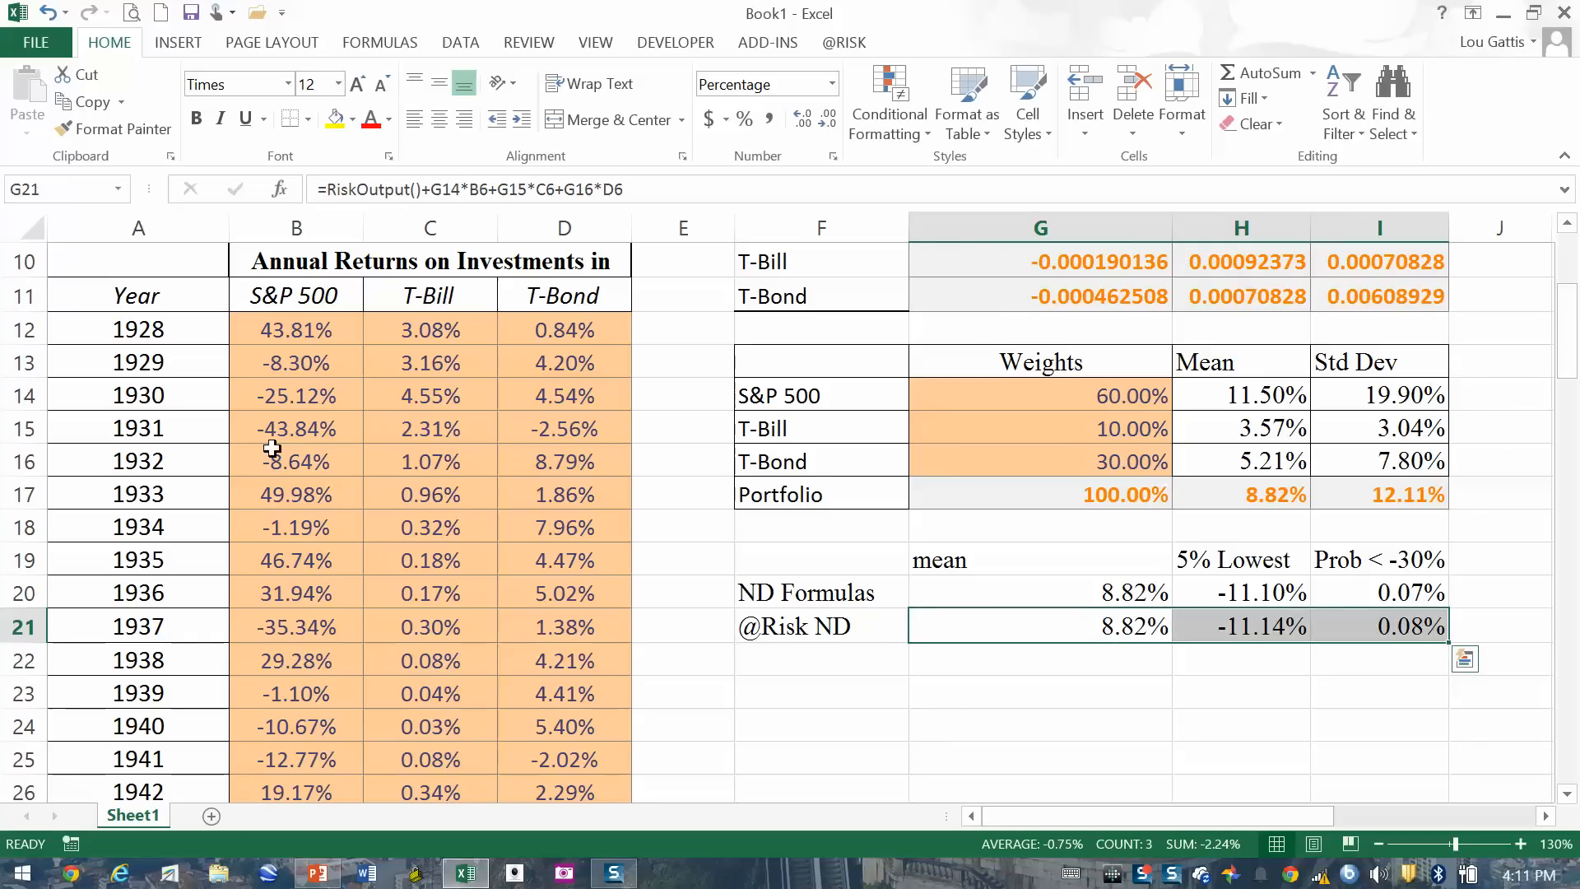
scroll(267, 442, "up", 3)
left_click_drag(262, 428, 527, 440)
left_click(316, 872)
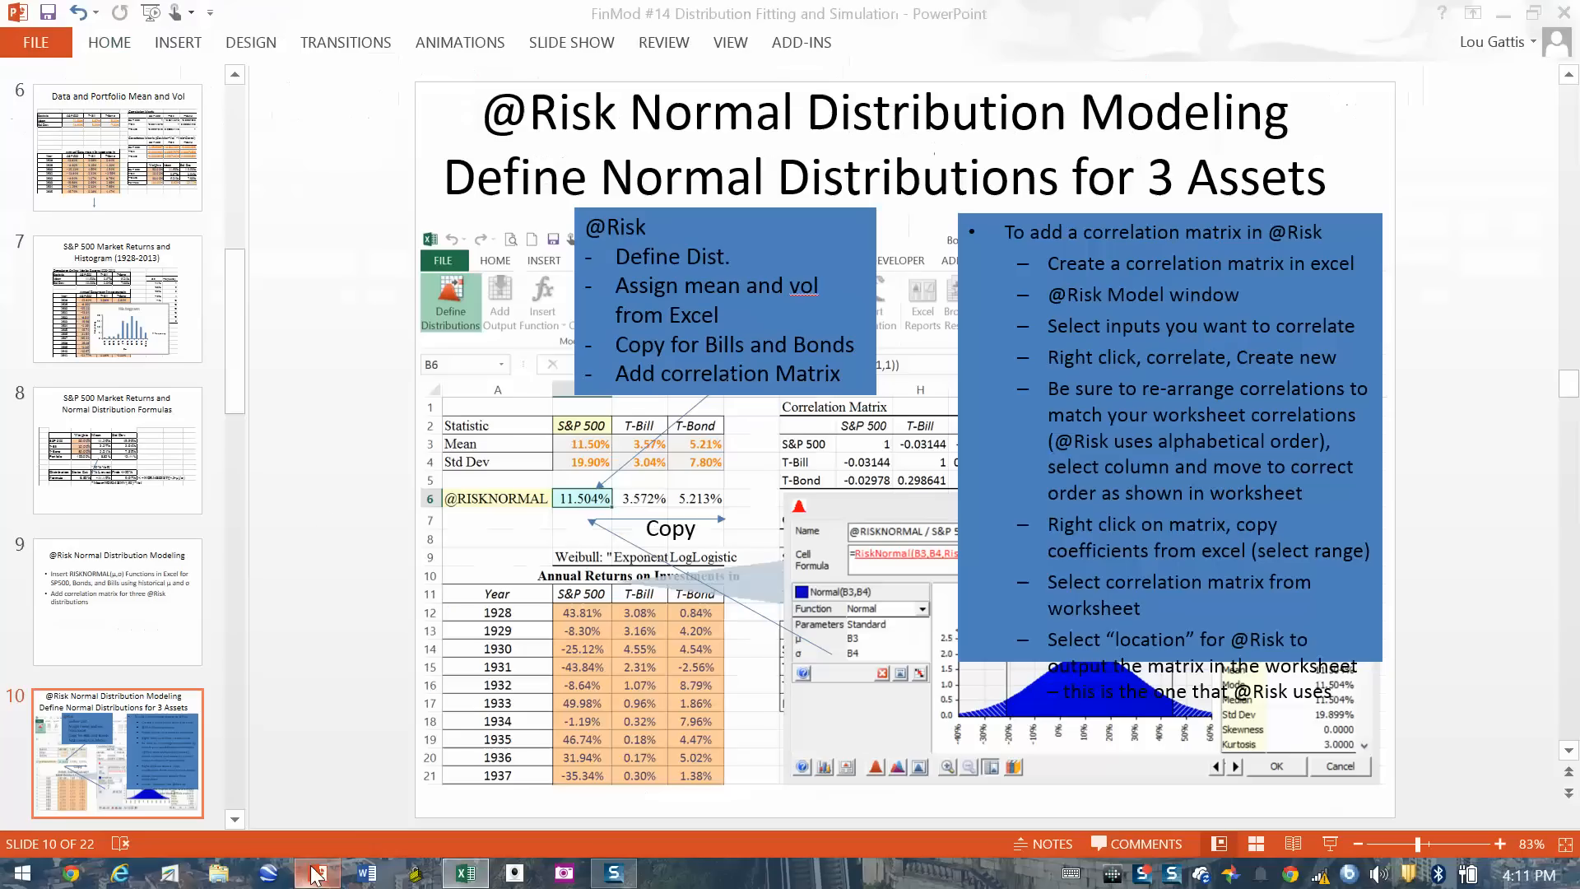
key("Down")
key("Down")
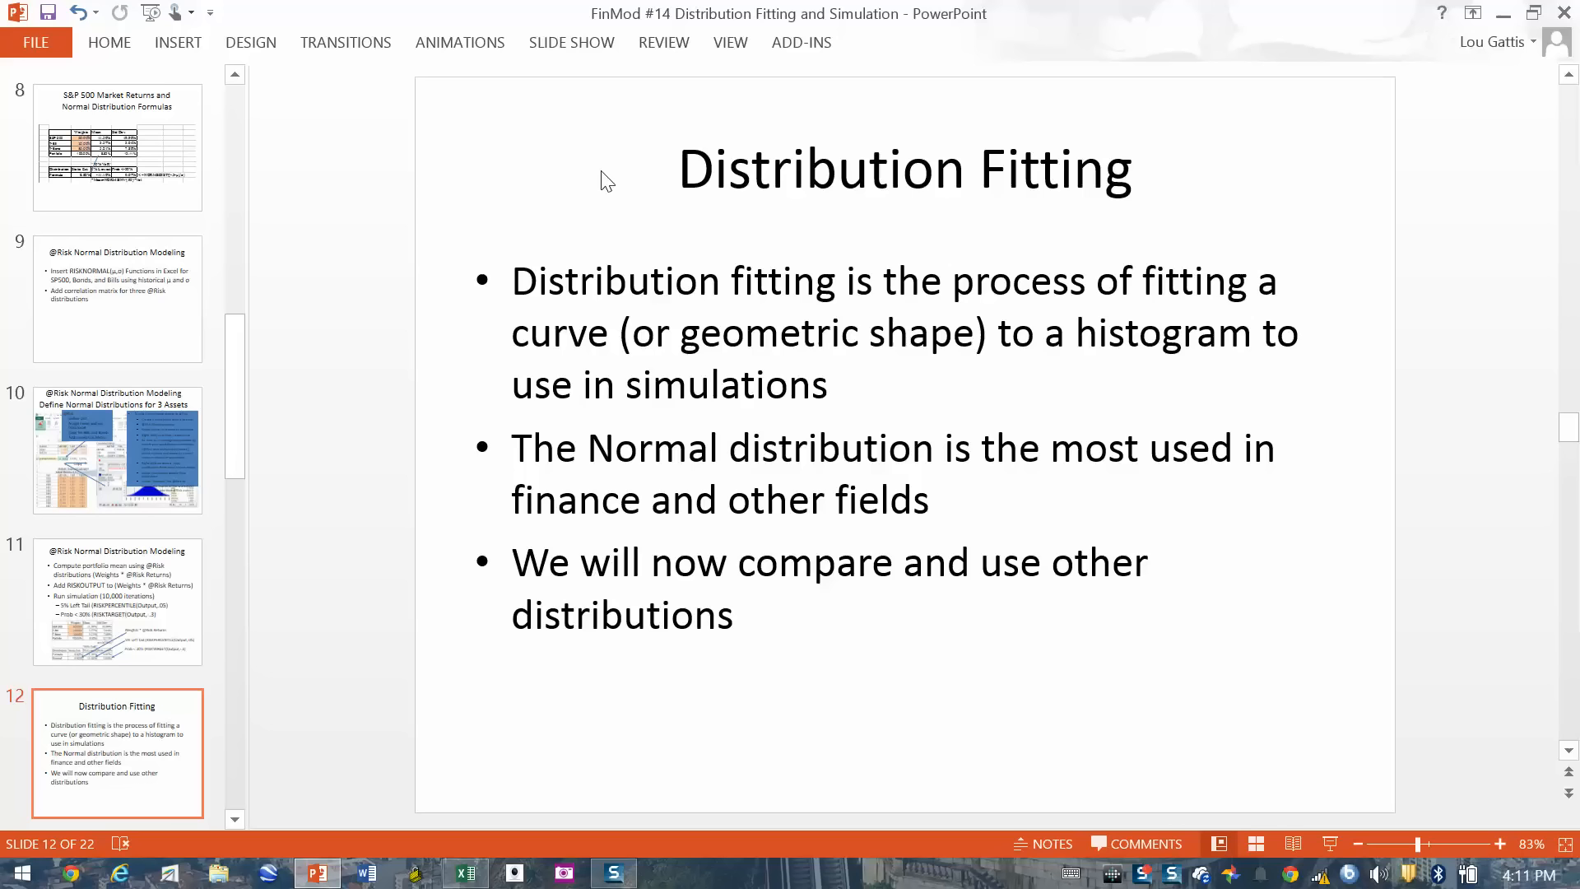
key("Up")
key("Up")
key("Up")
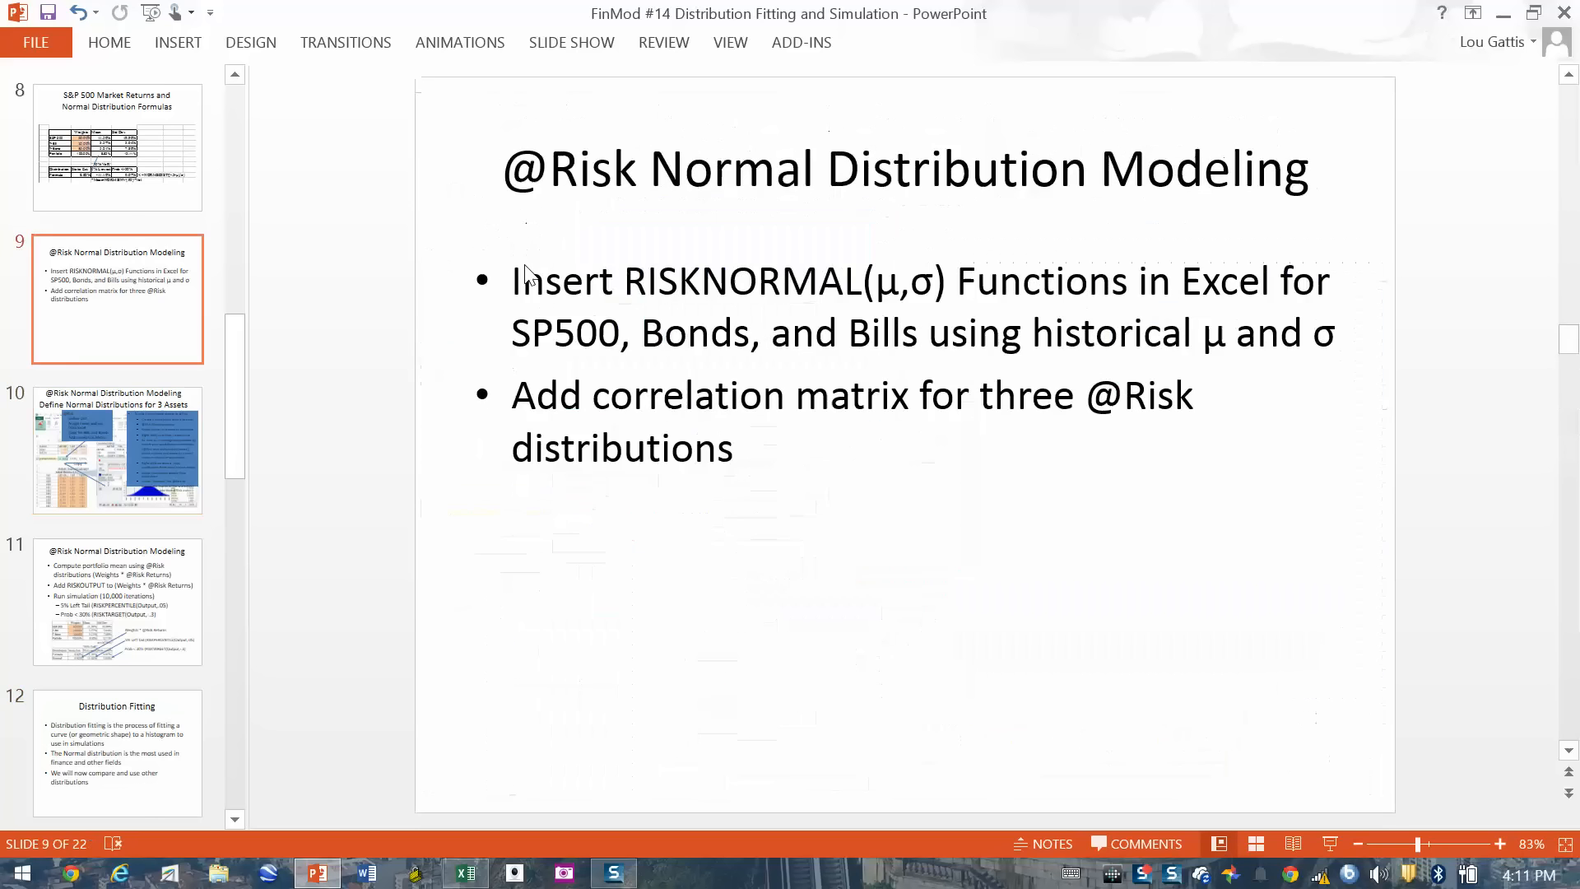
key("Up")
key("Up")
key("Up")
key("Up")
key("Up")
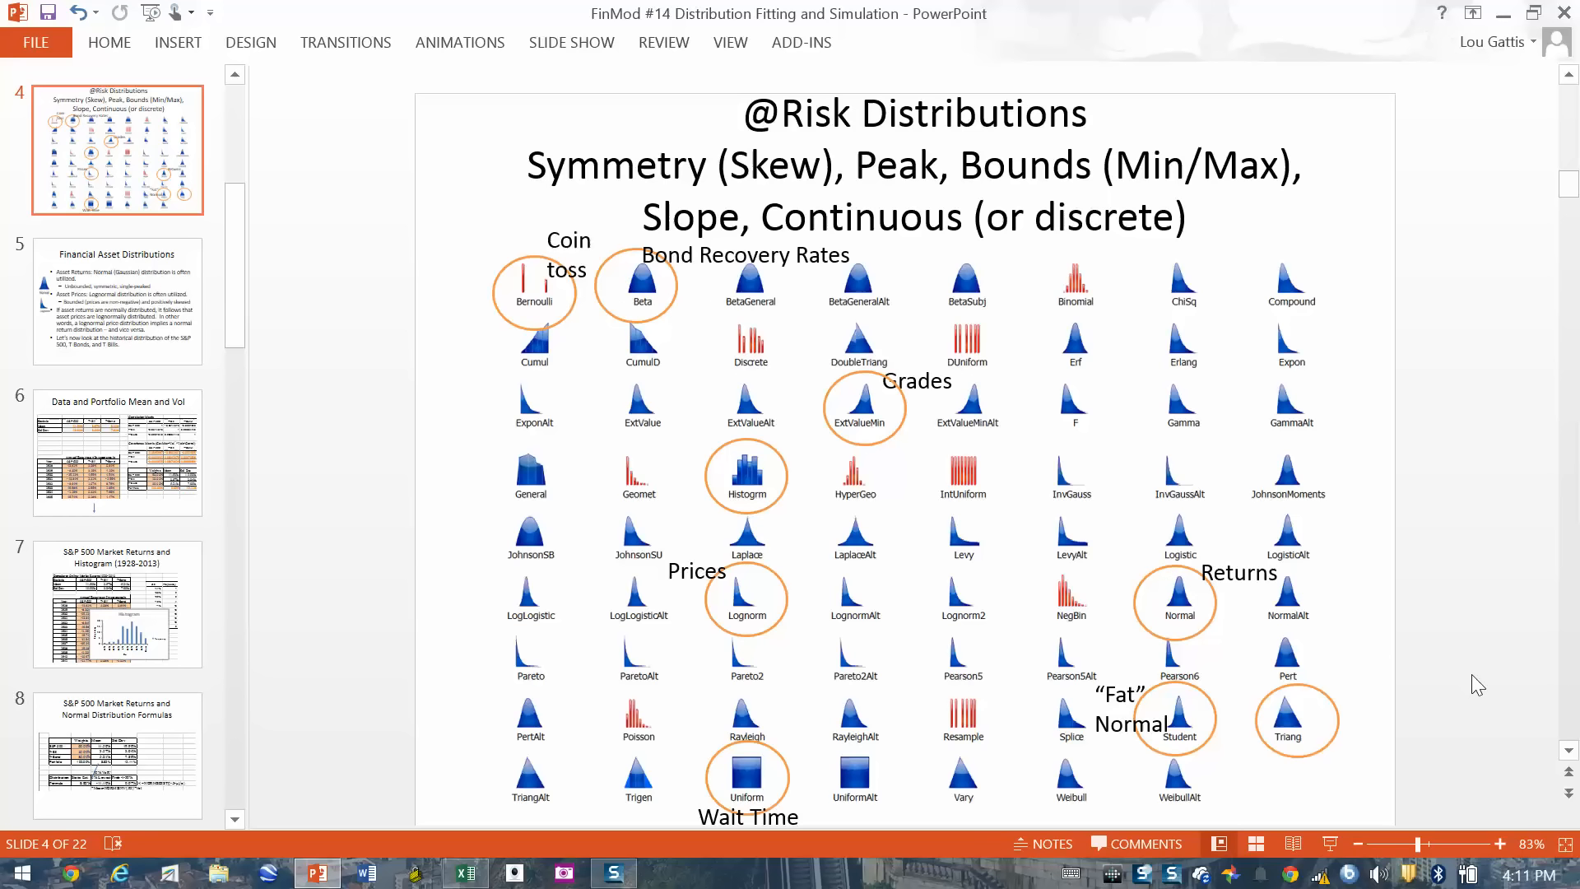
Step: Advance to slide 13, Distribution Fitting: S&P 500, to read the fitting instructions
scroll(1431, 698, "down", 10)
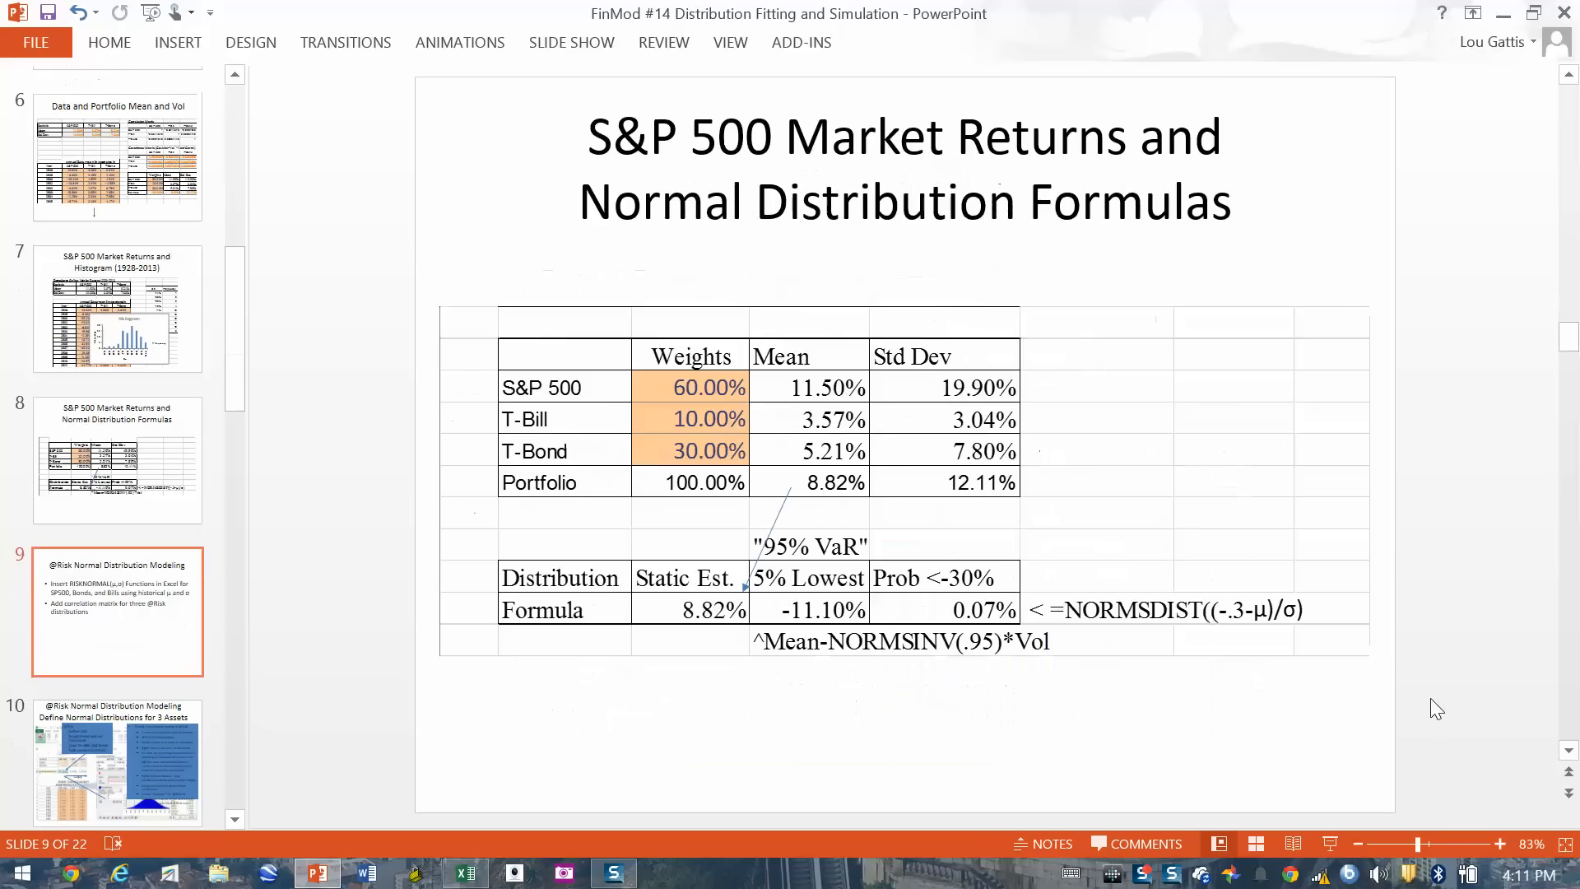
scroll(1430, 709, "down", 2)
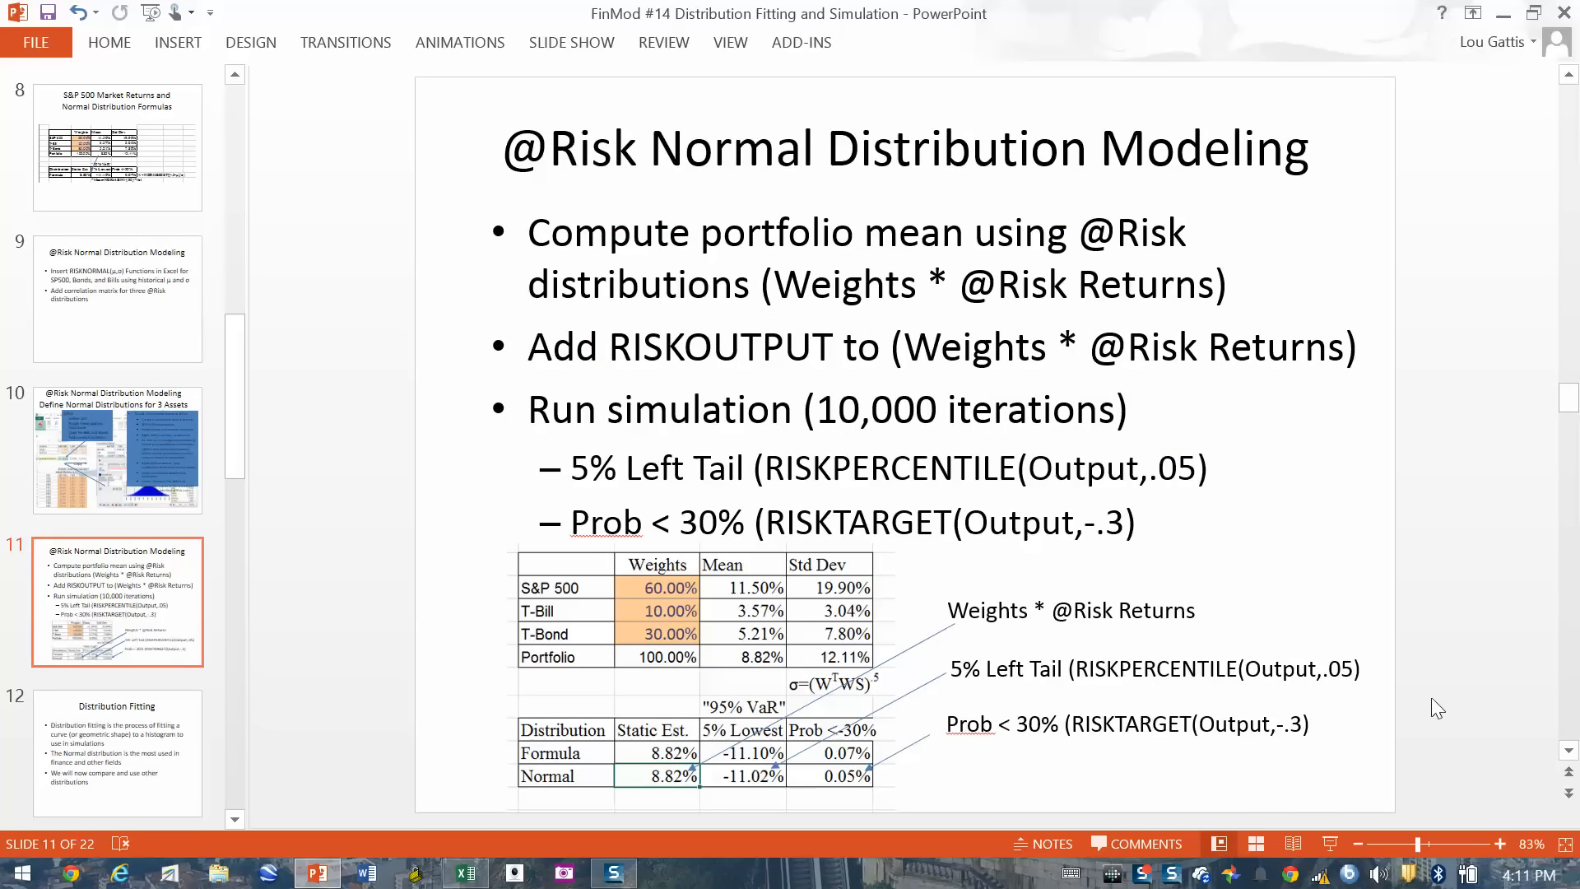
scroll(1432, 700, "down", 1)
scroll(1430, 701, "down", 1)
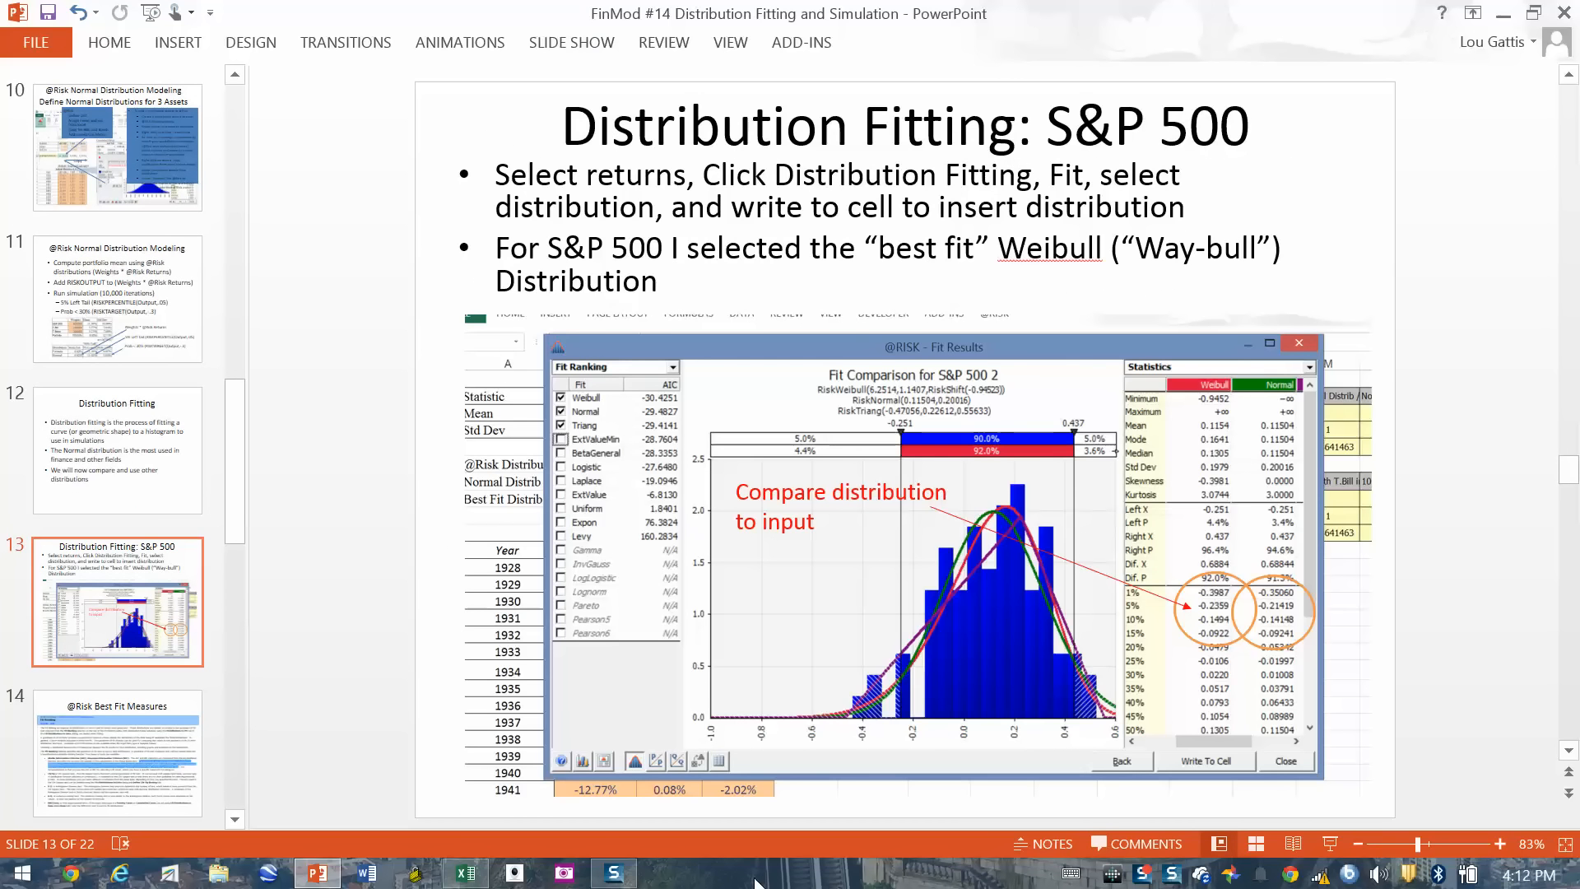
left_click(485, 878)
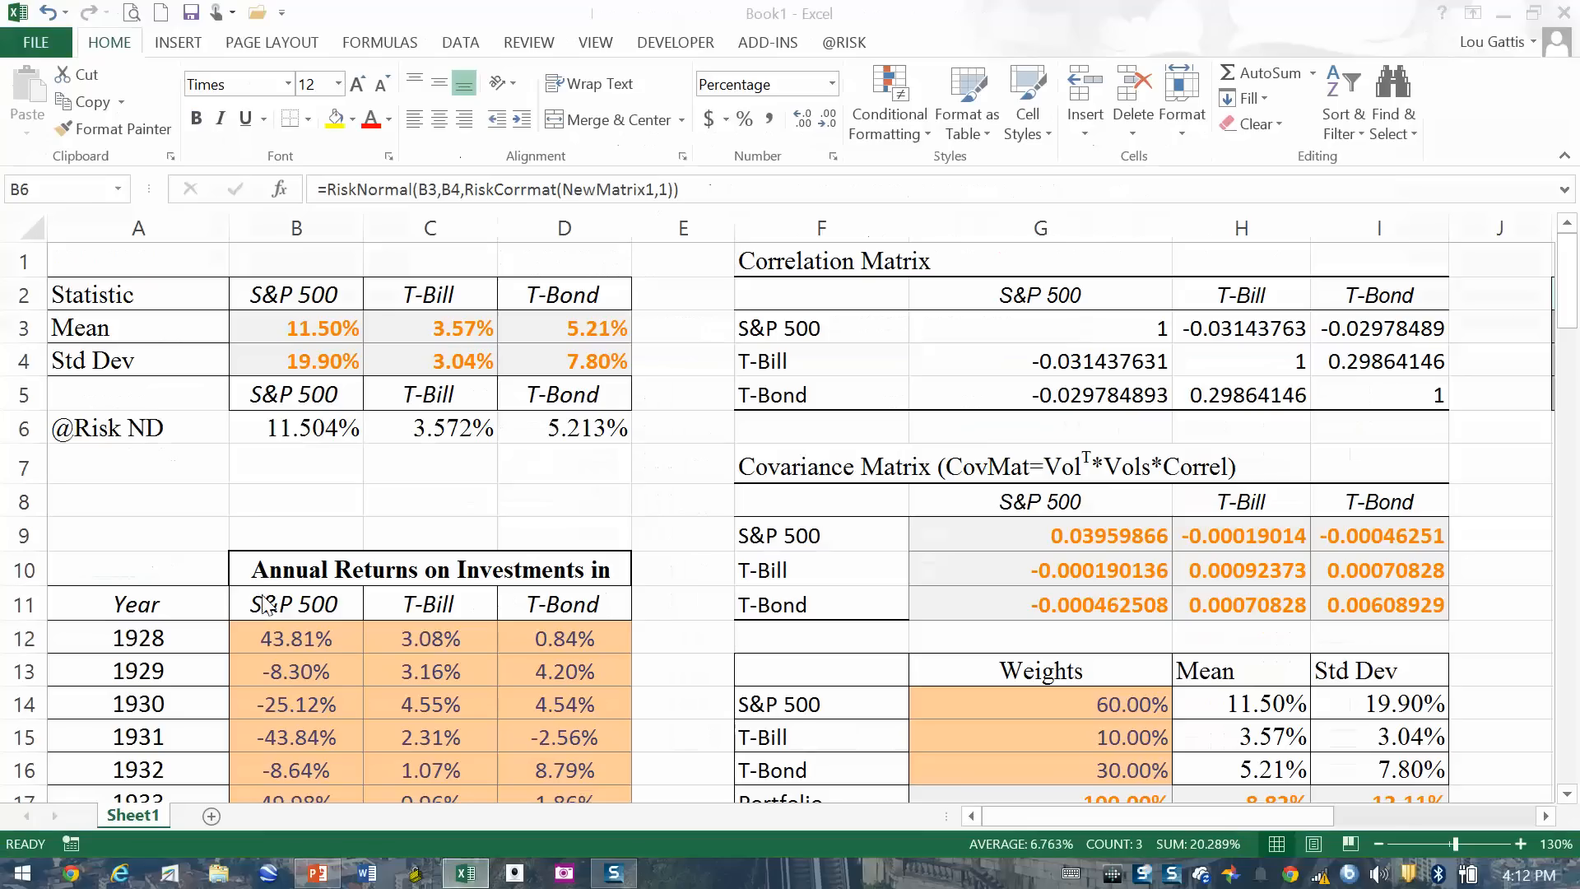
left_click(303, 636)
left_click_drag(303, 636, 324, 752)
scroll(293, 591, "up", 5)
scroll(293, 591, "up", 20)
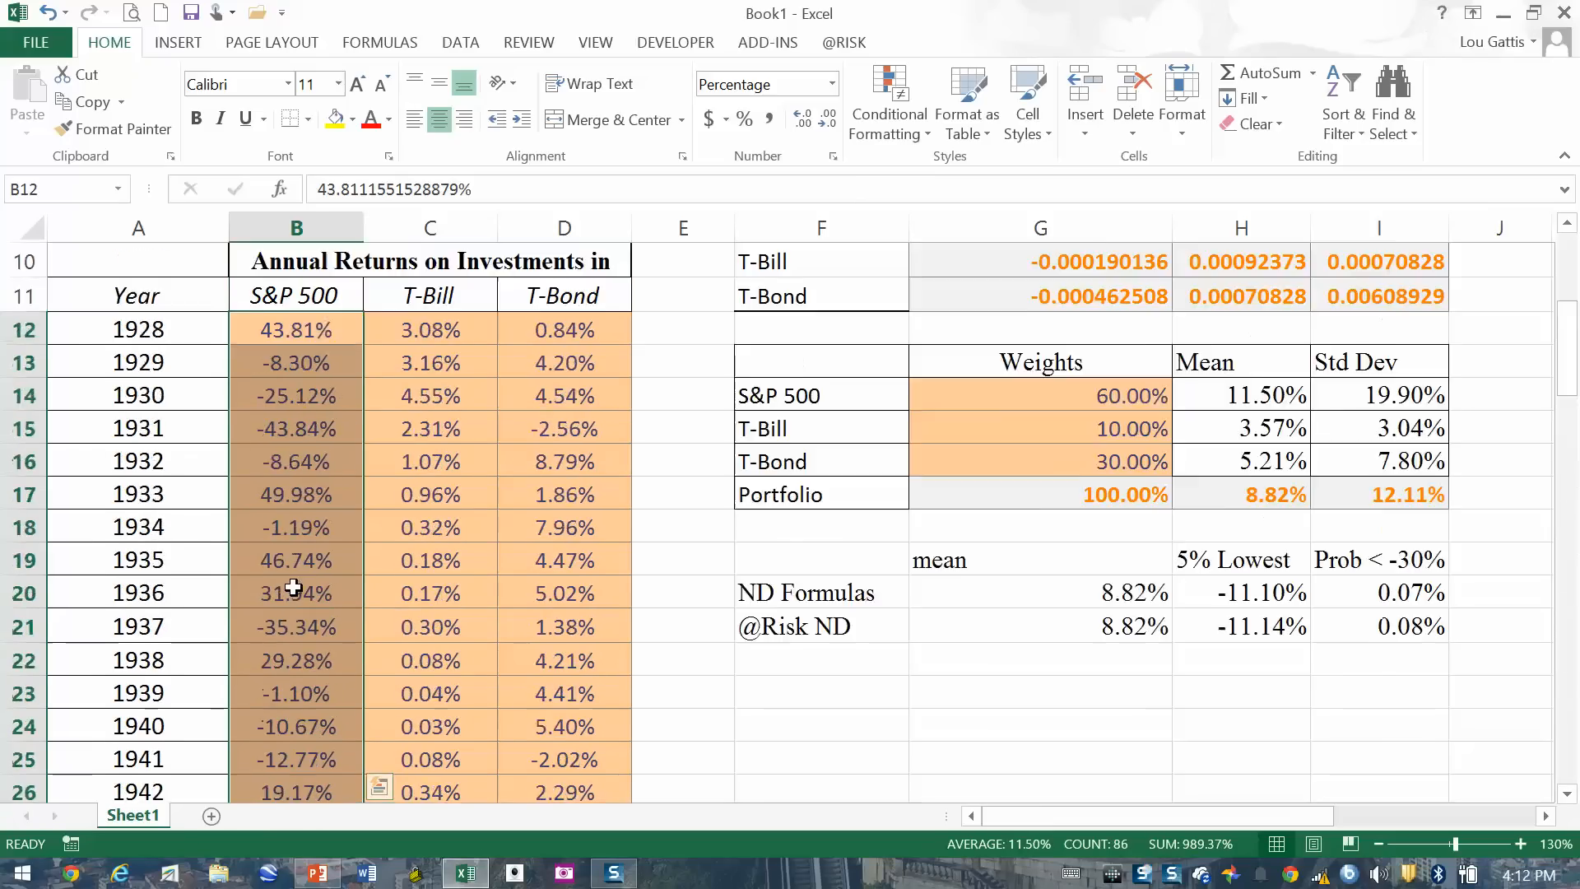
left_click(827, 50)
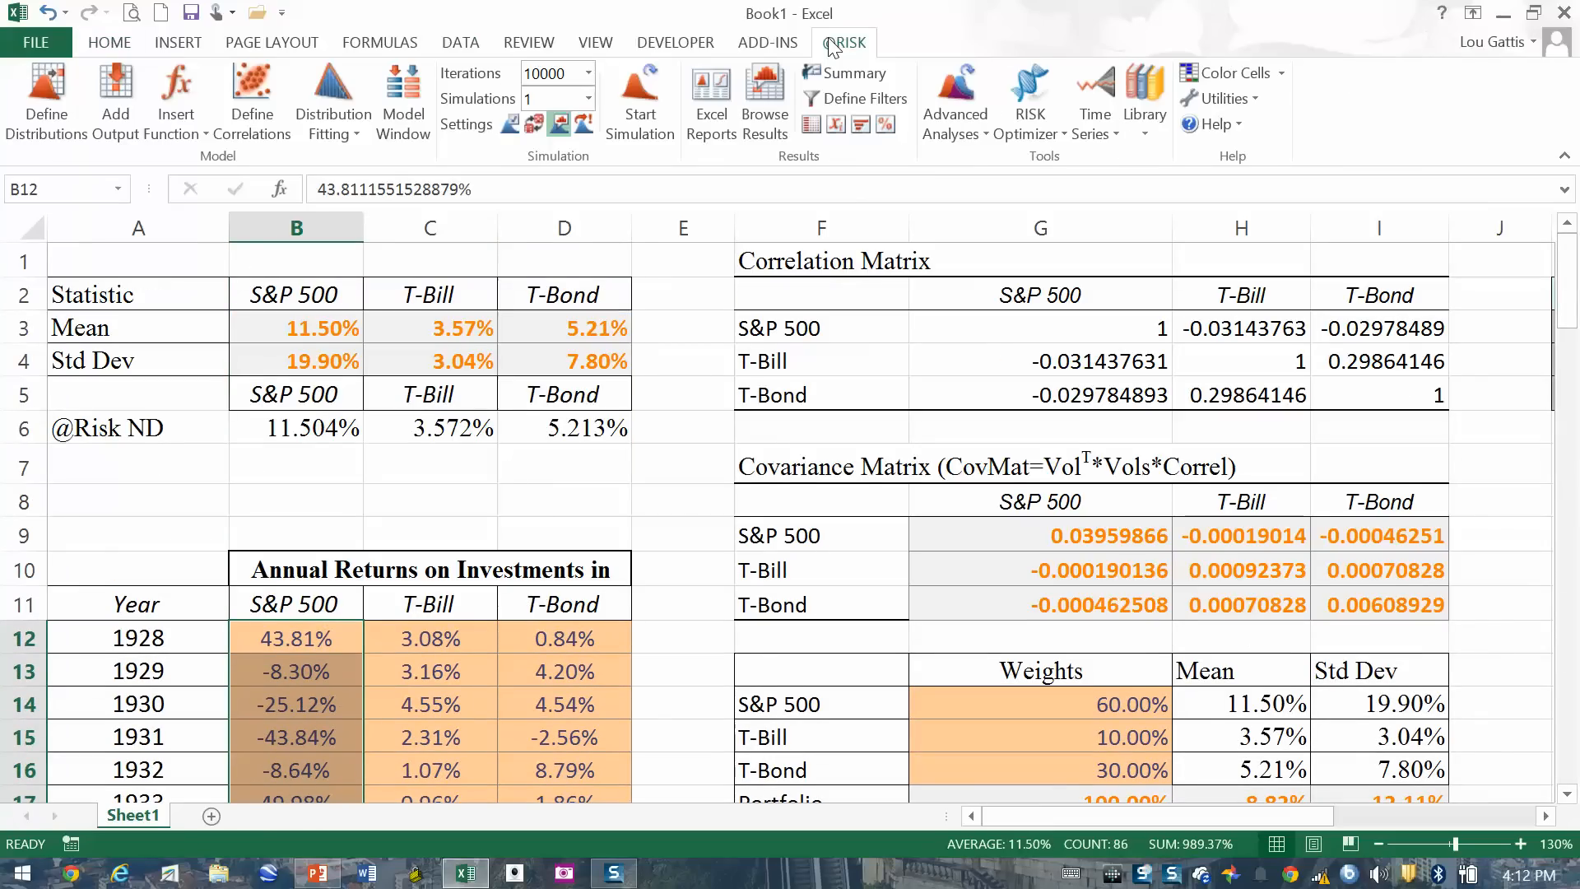
left_click(351, 93)
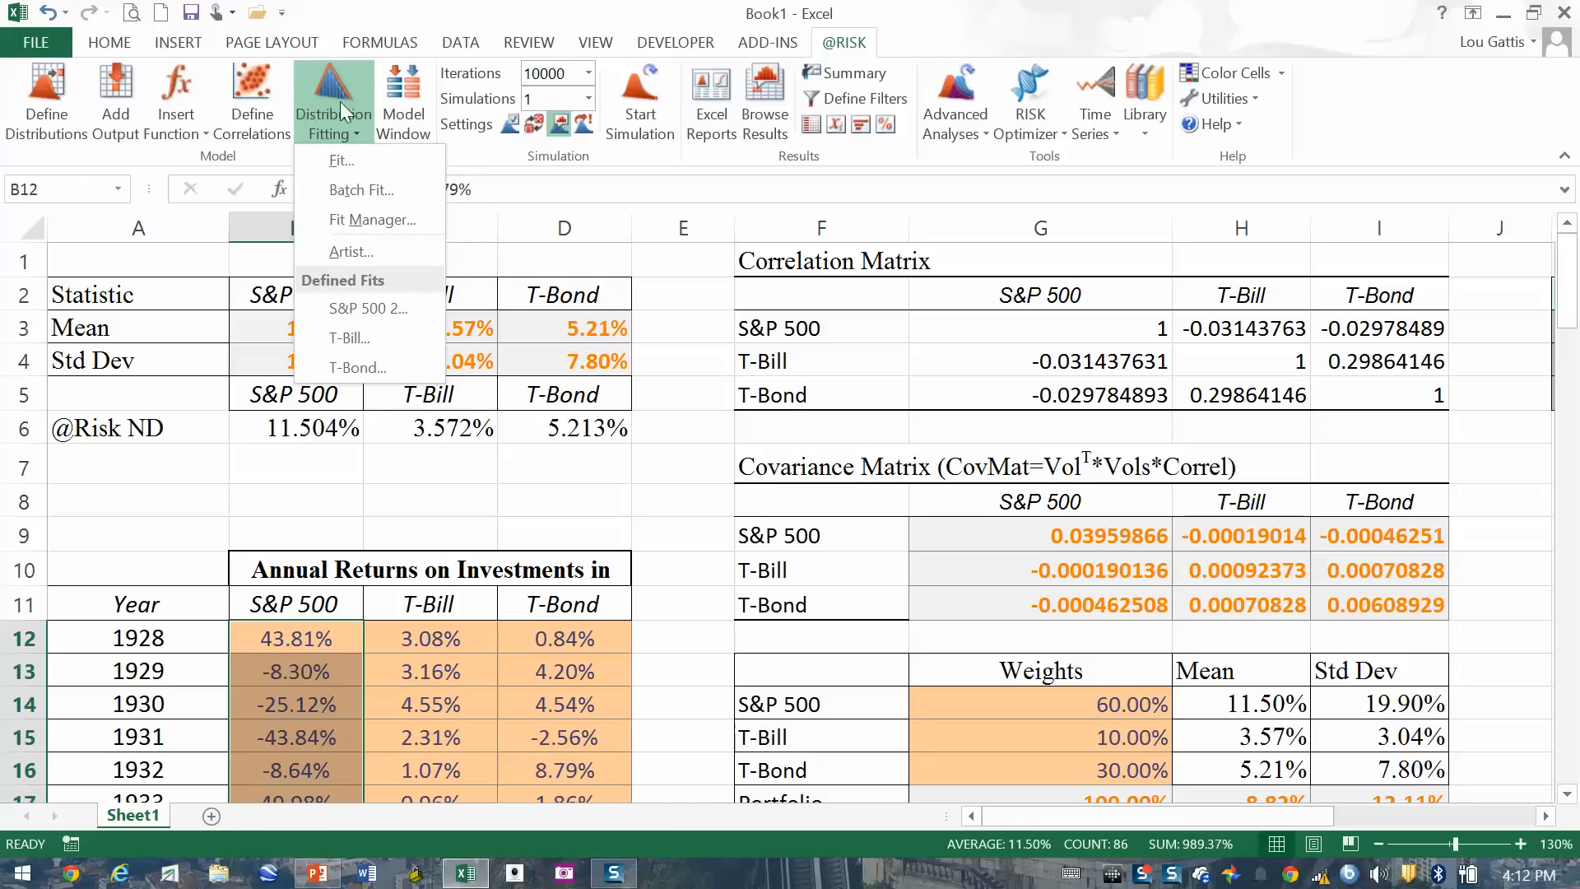
Step: Fit distributions to the S&P 500 annual returns in B12:B97 as continuous sample data without a filter
left_click(342, 162)
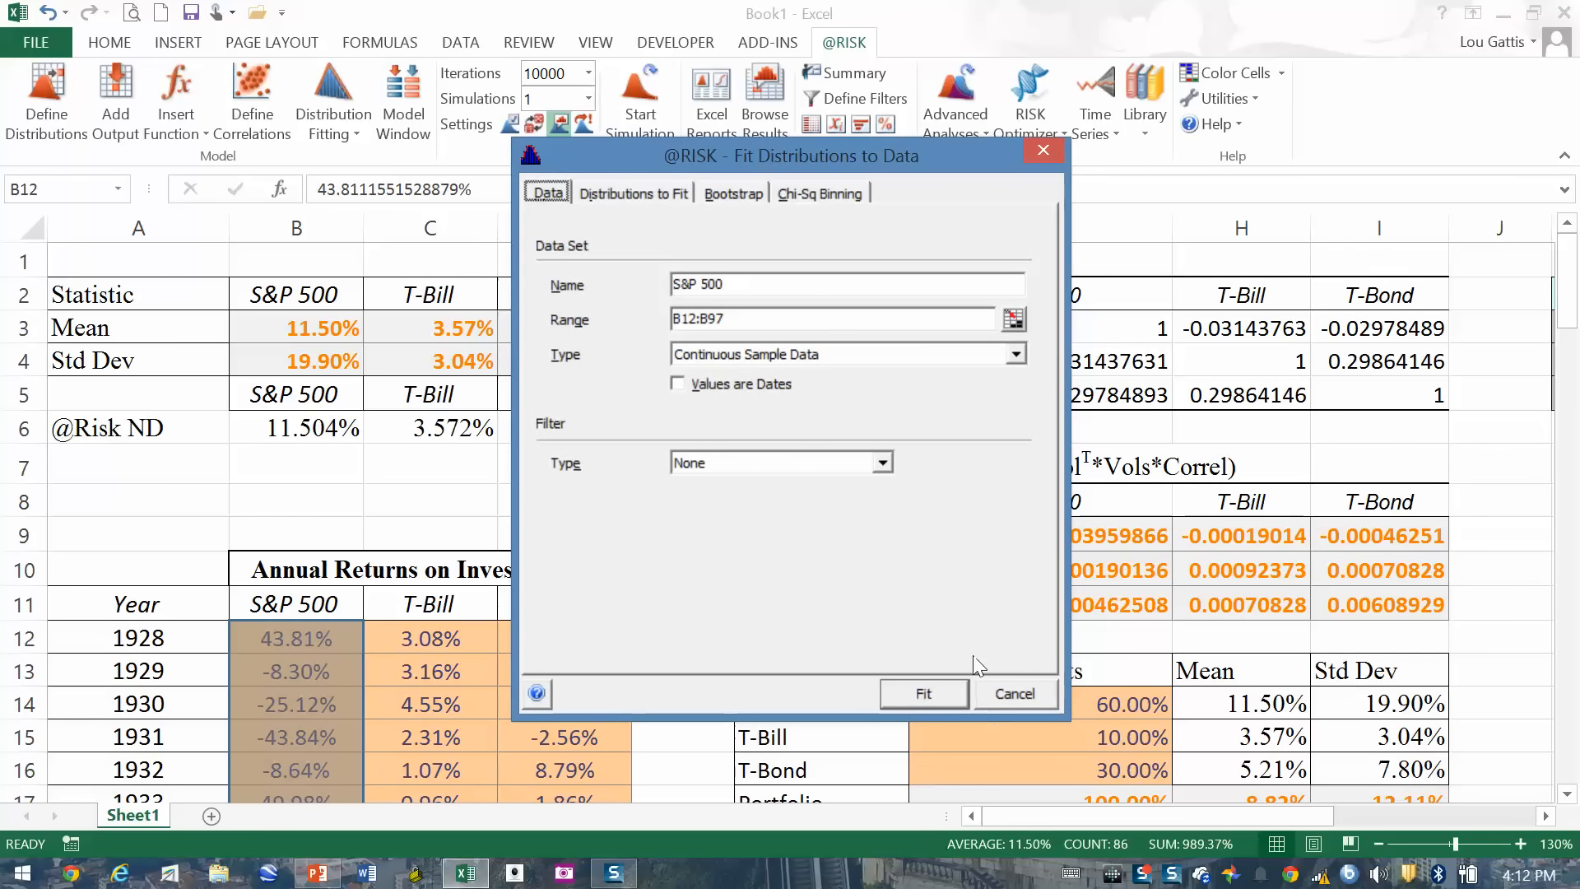
left_click(922, 698)
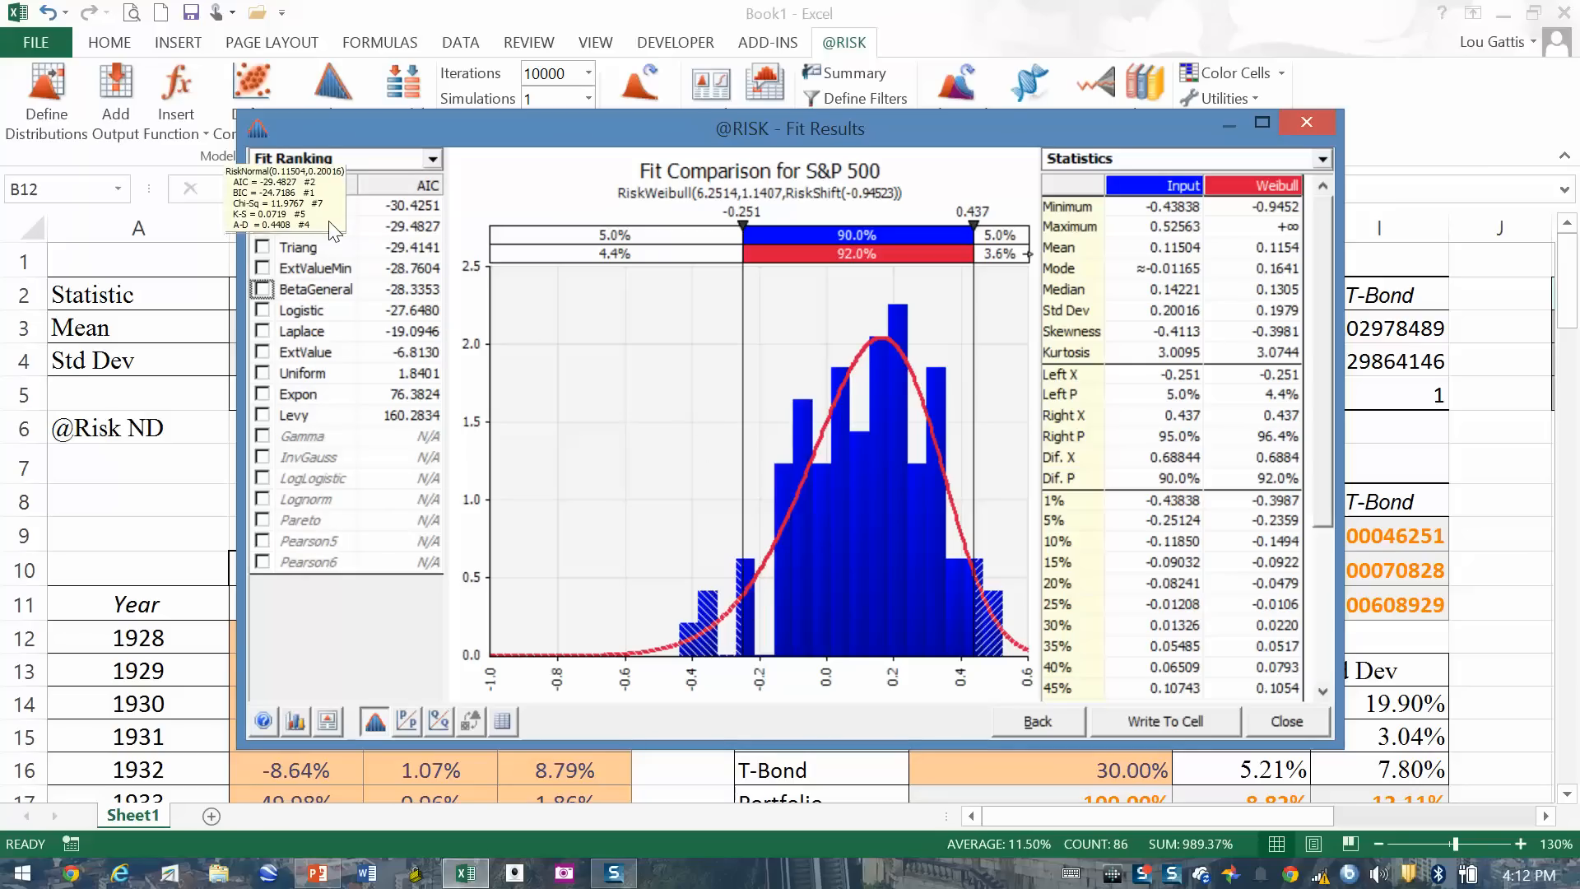
Step: Compare the Normal fit's curve and statistics with the Weibull fit for the S&P 500, leaving only Weibull overlaid
mouse_move(297, 284)
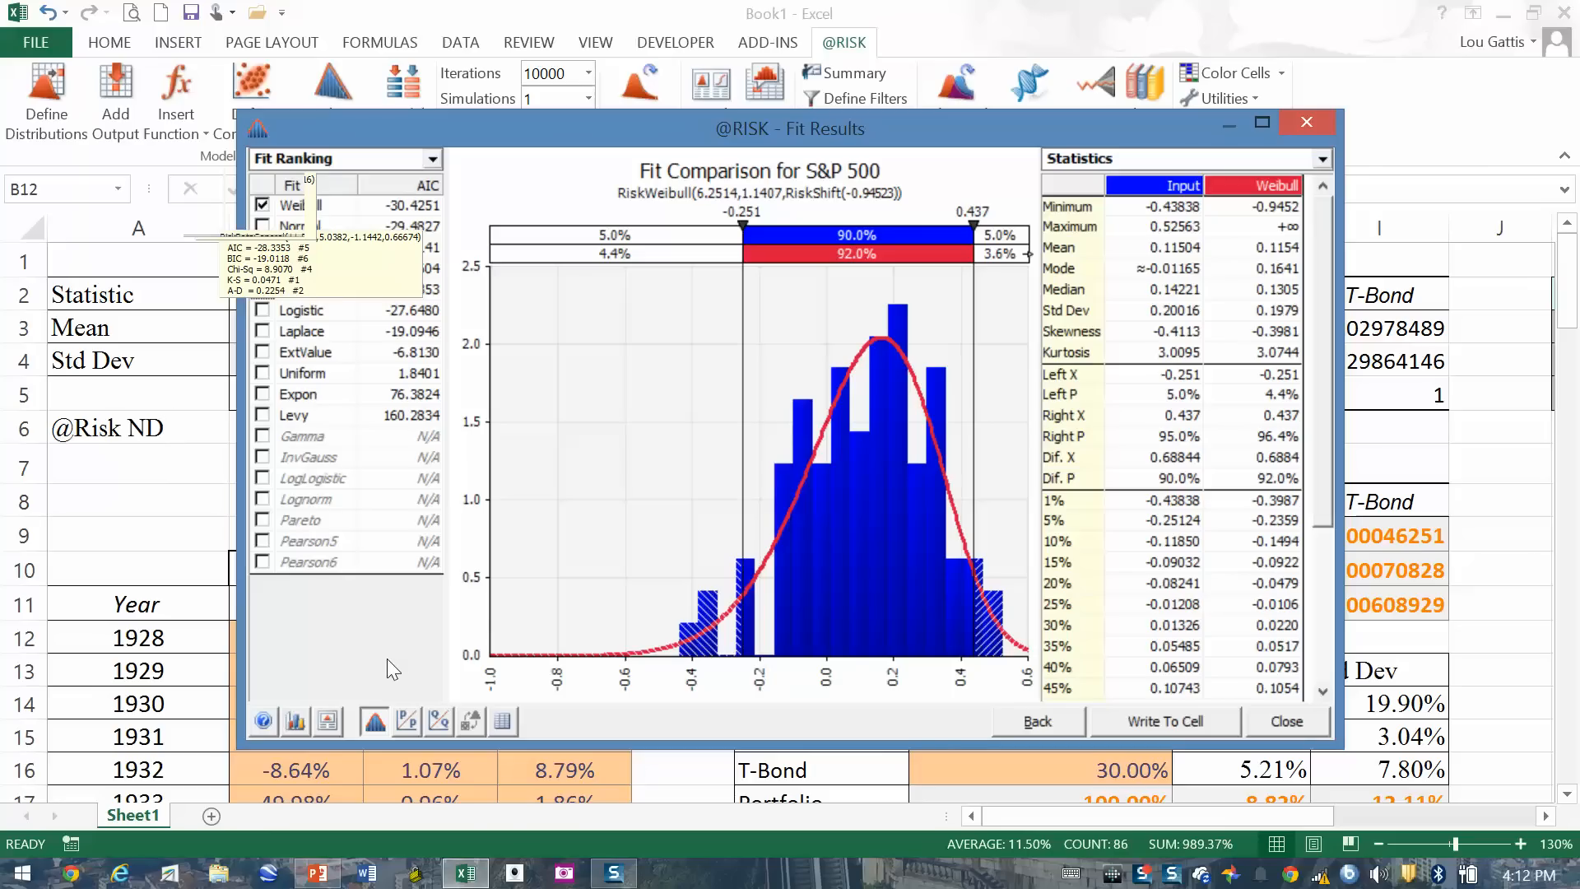
left_click(262, 226)
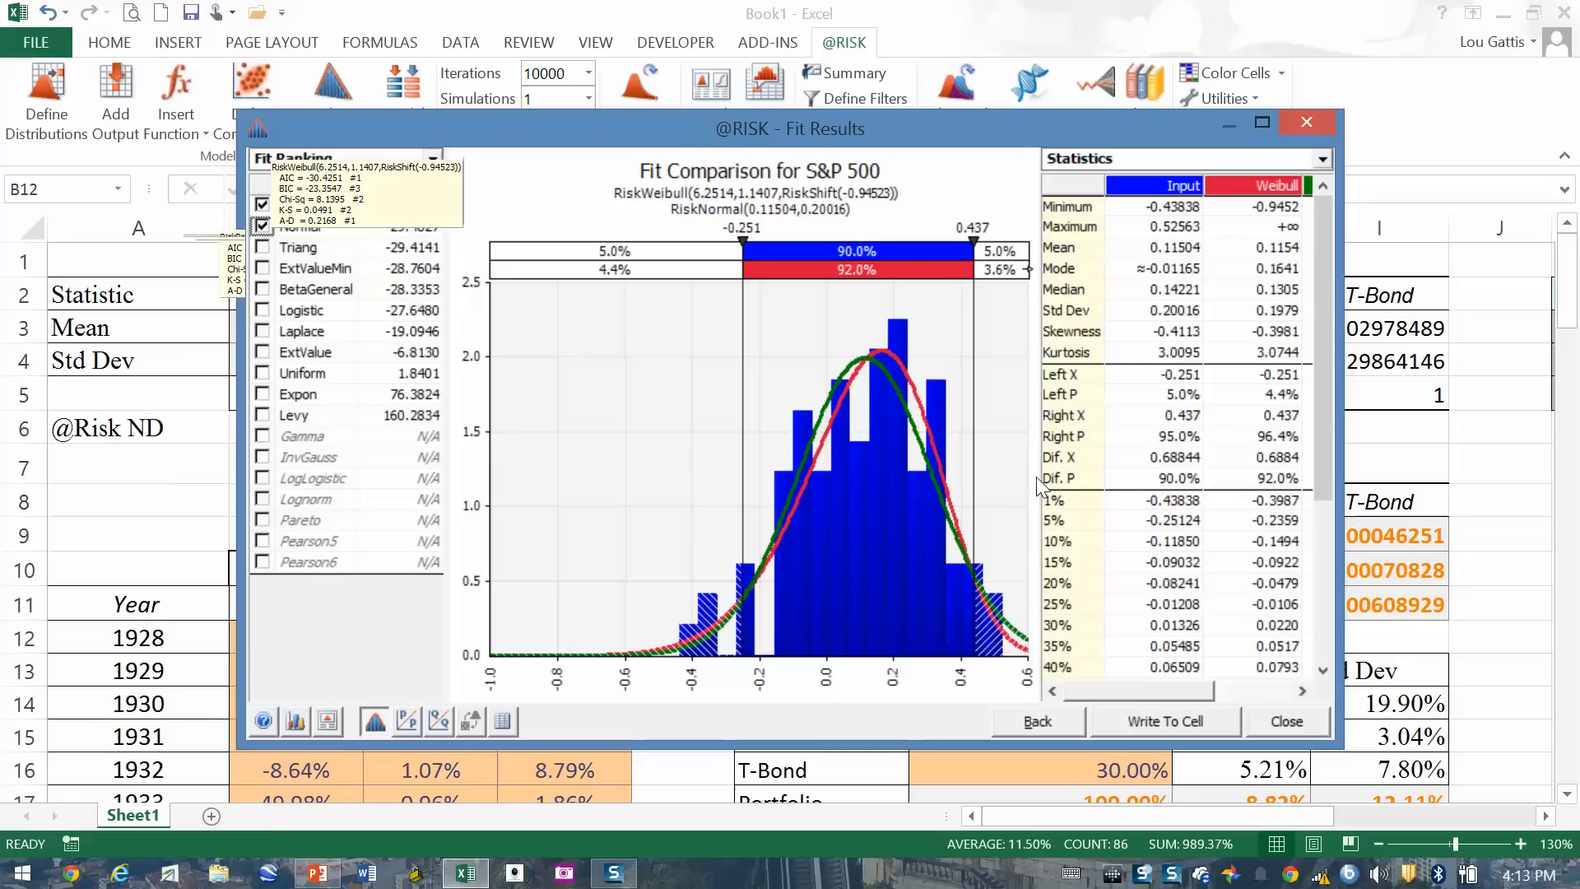
left_click_drag(1023, 478, 943, 474)
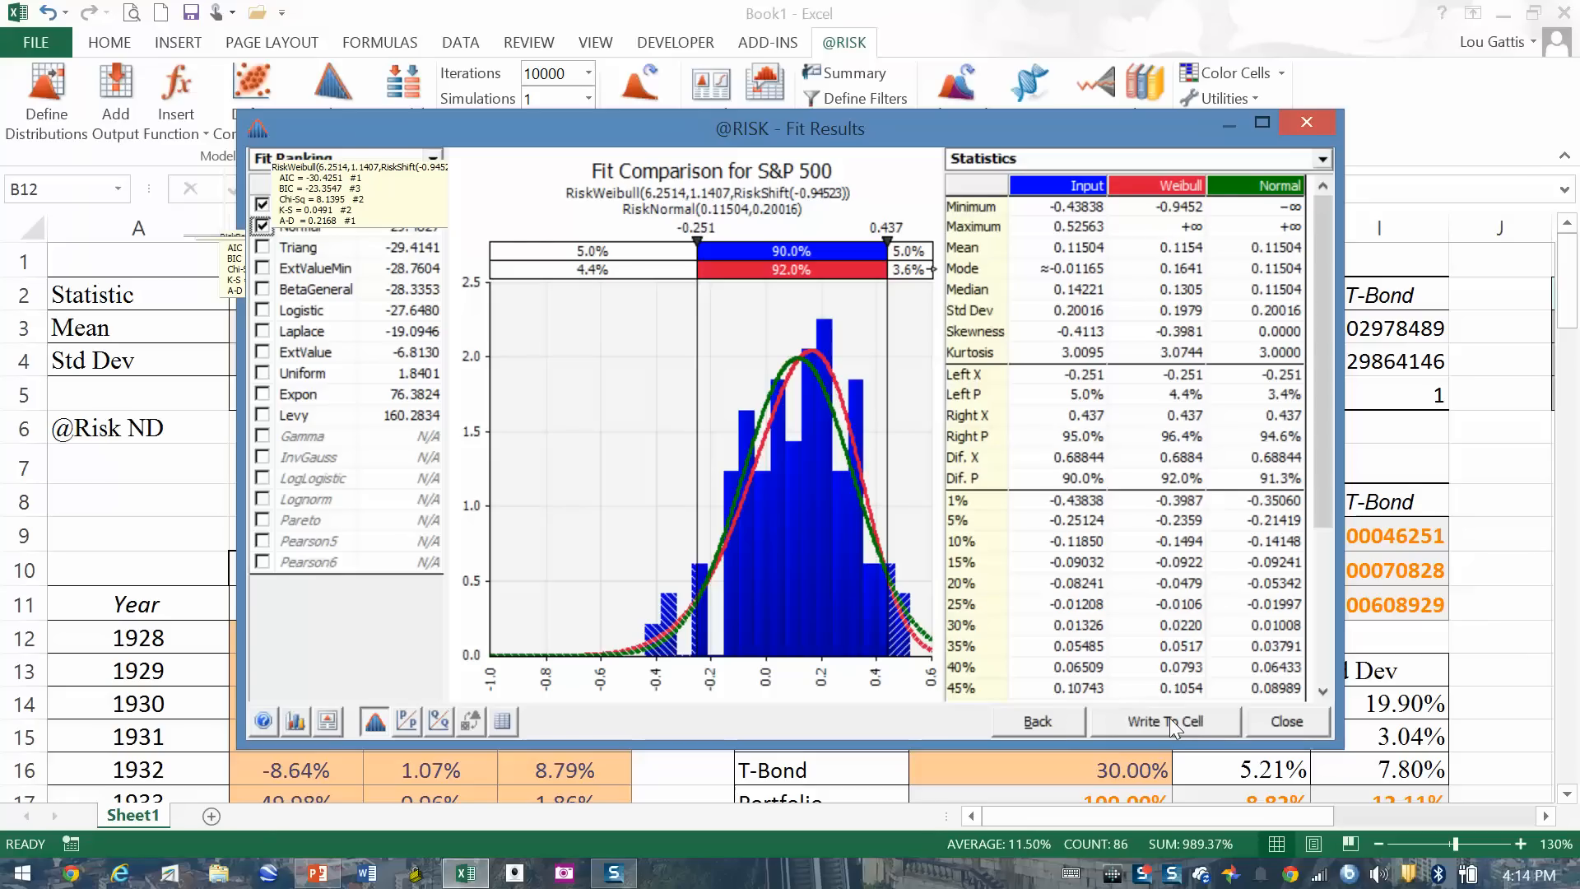
left_click(263, 226)
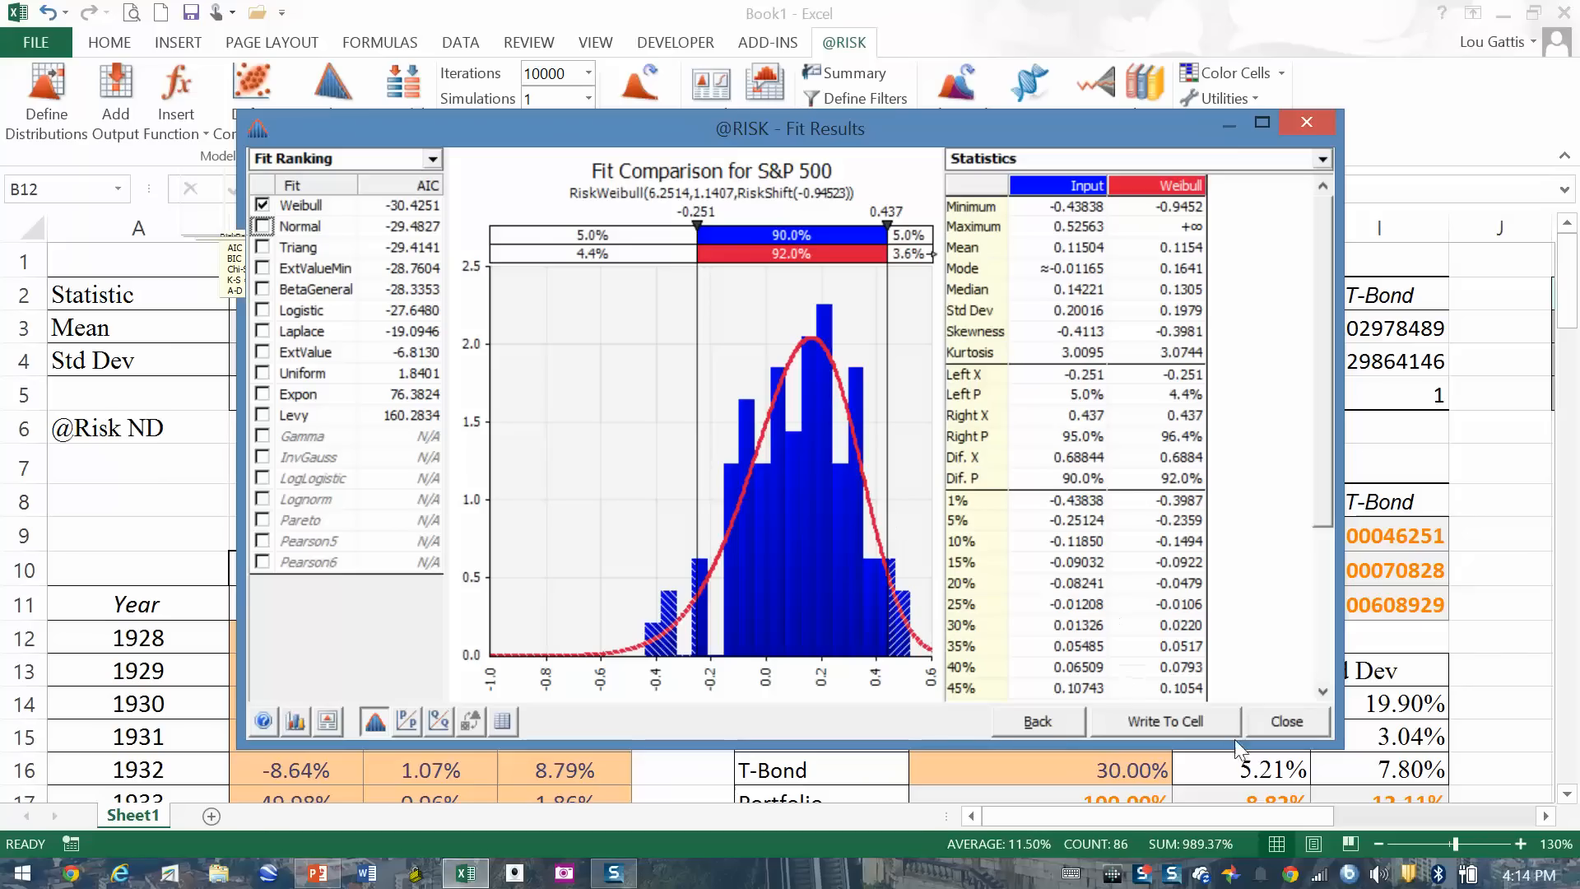
left_click(1173, 718)
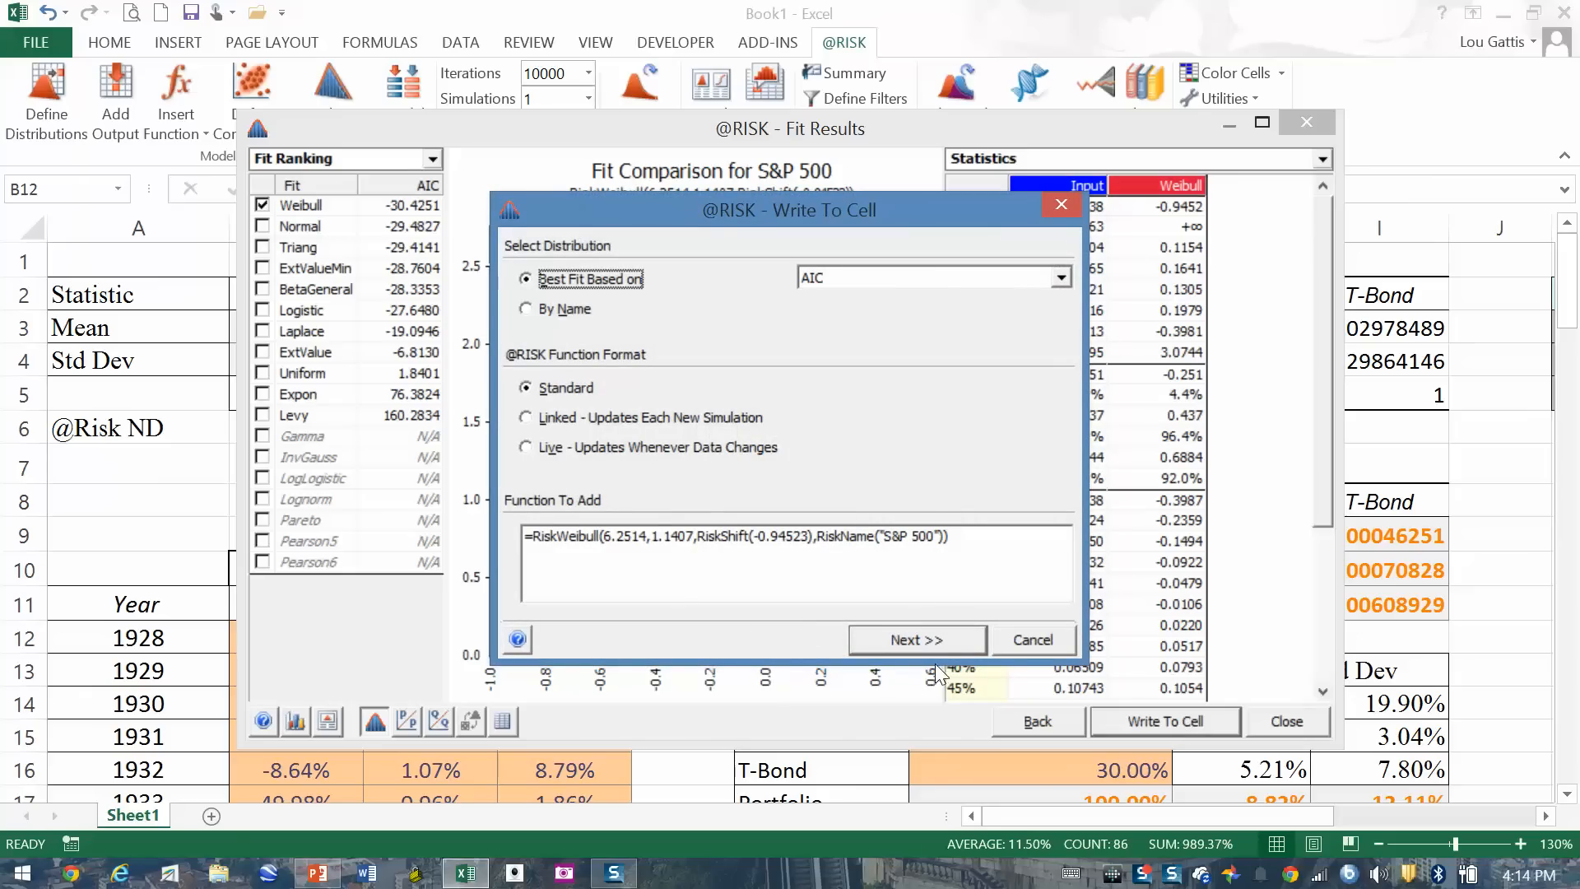
left_click(944, 638)
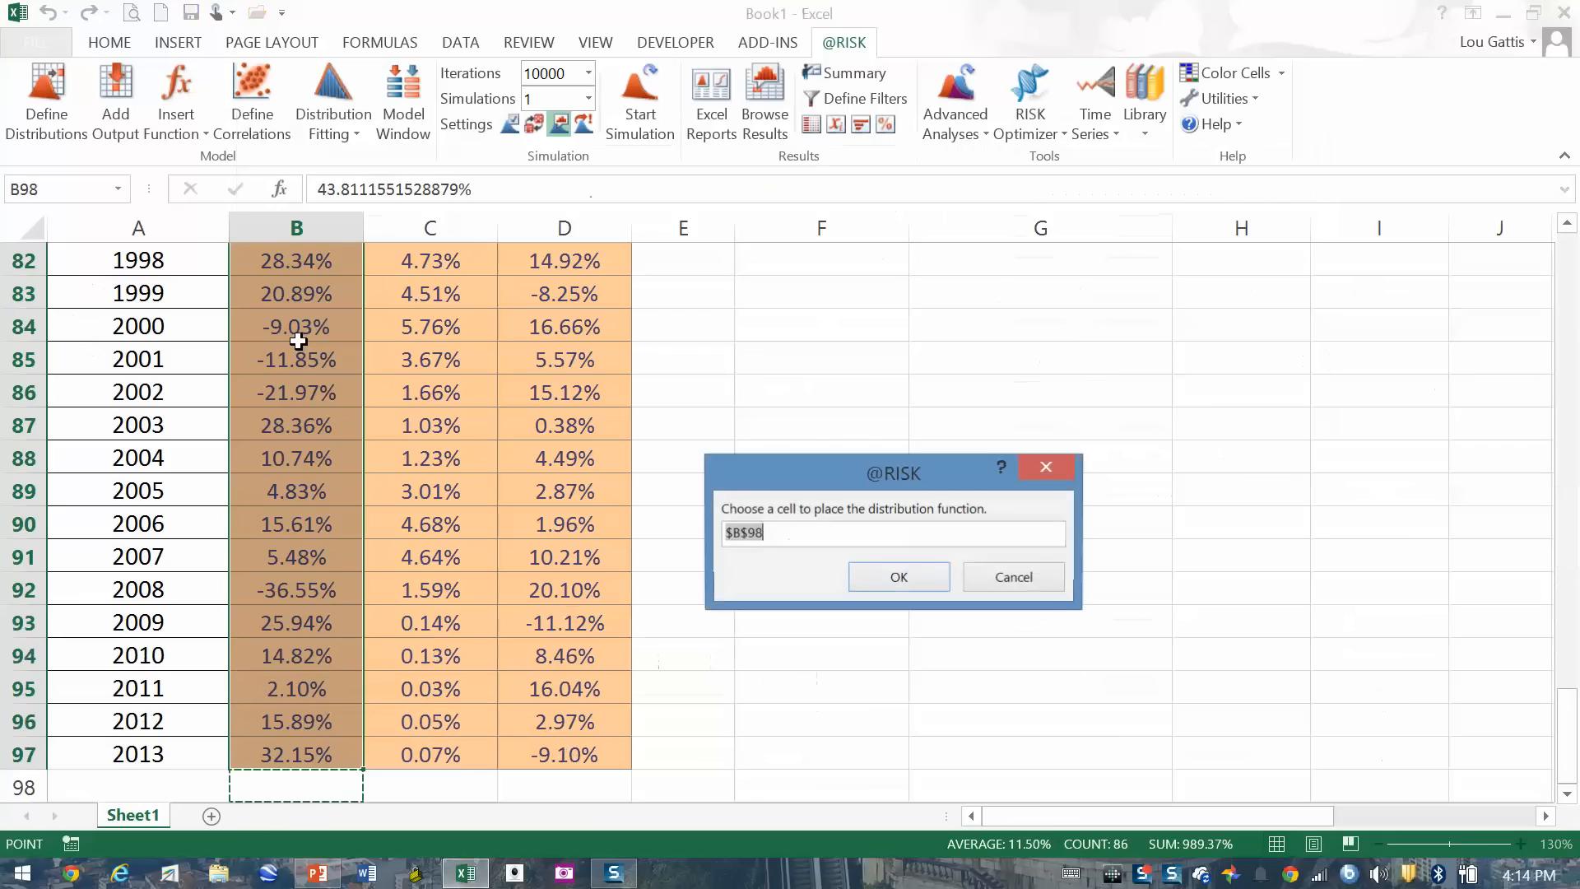
scroll(321, 377, "up", 1)
scroll(321, 377, "up", 20)
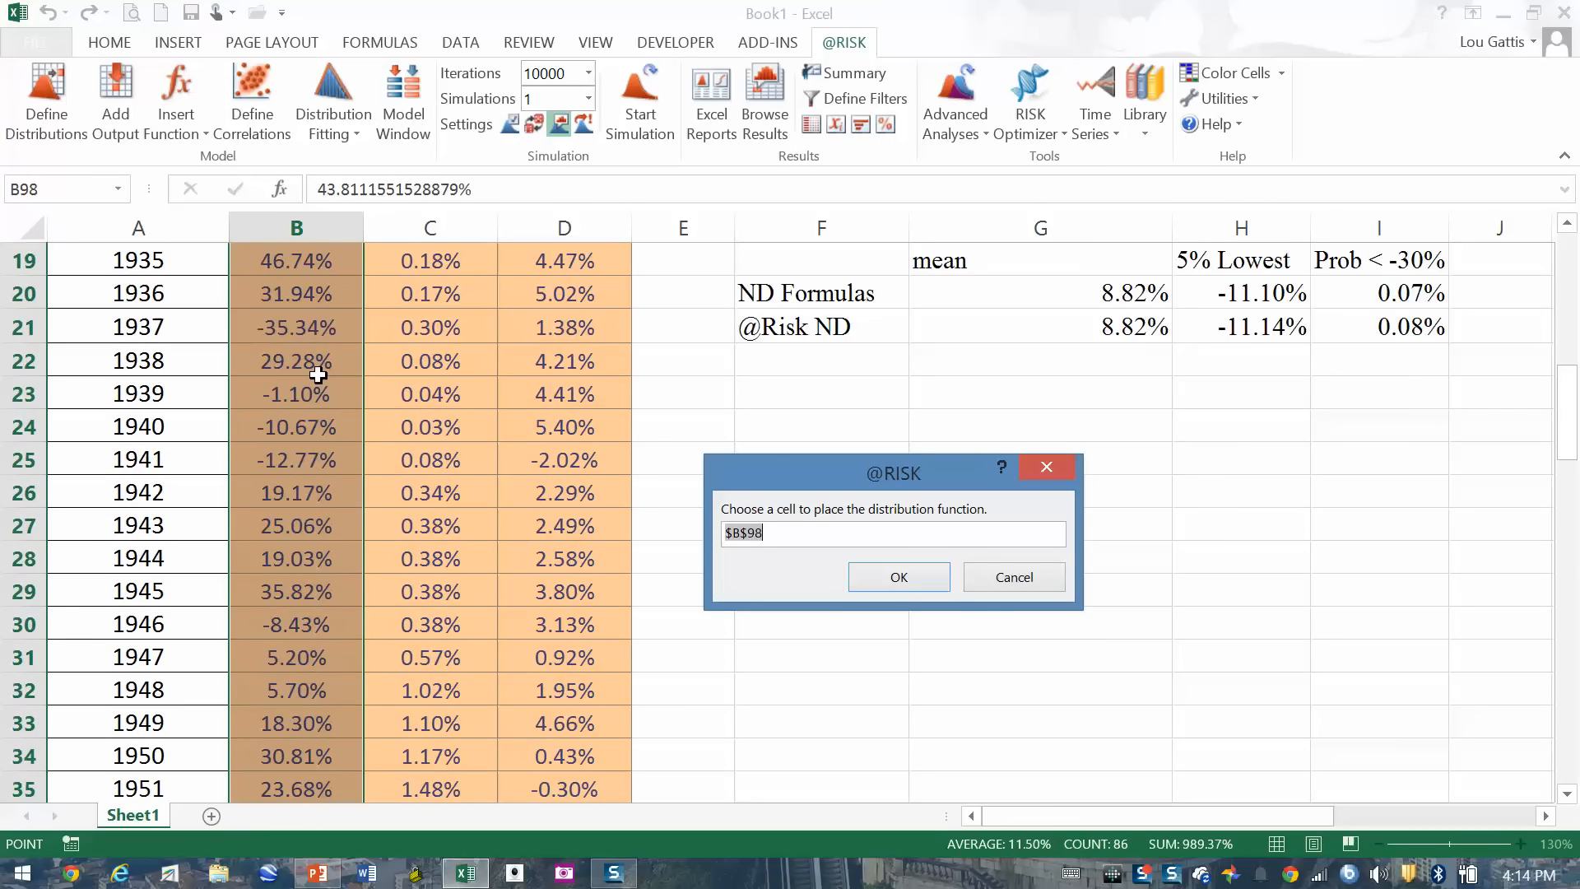
left_click(337, 450)
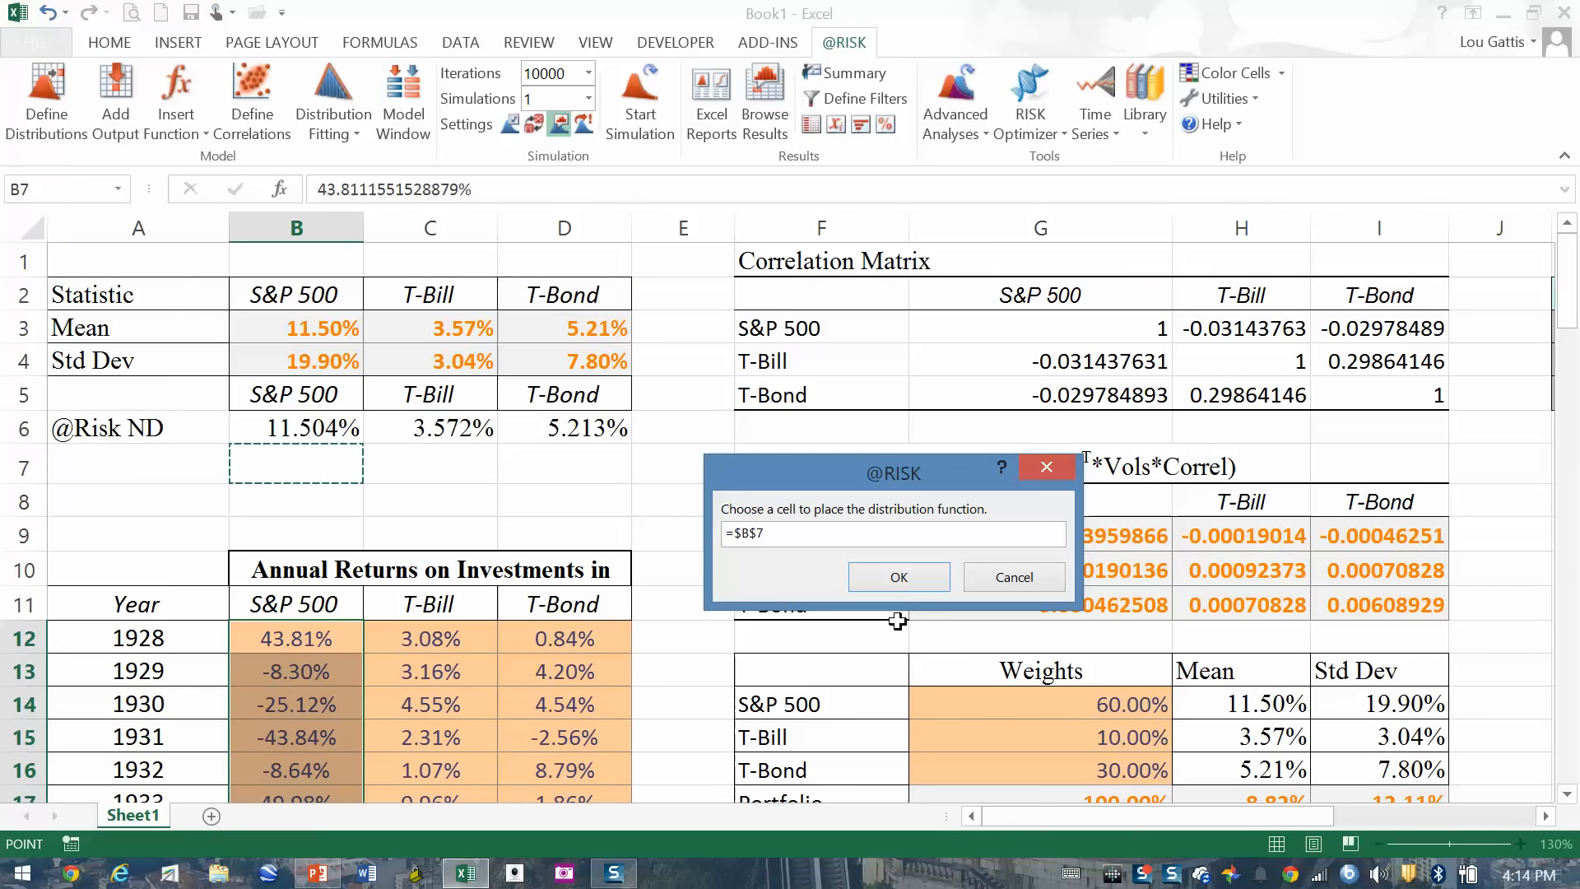
left_click(902, 576)
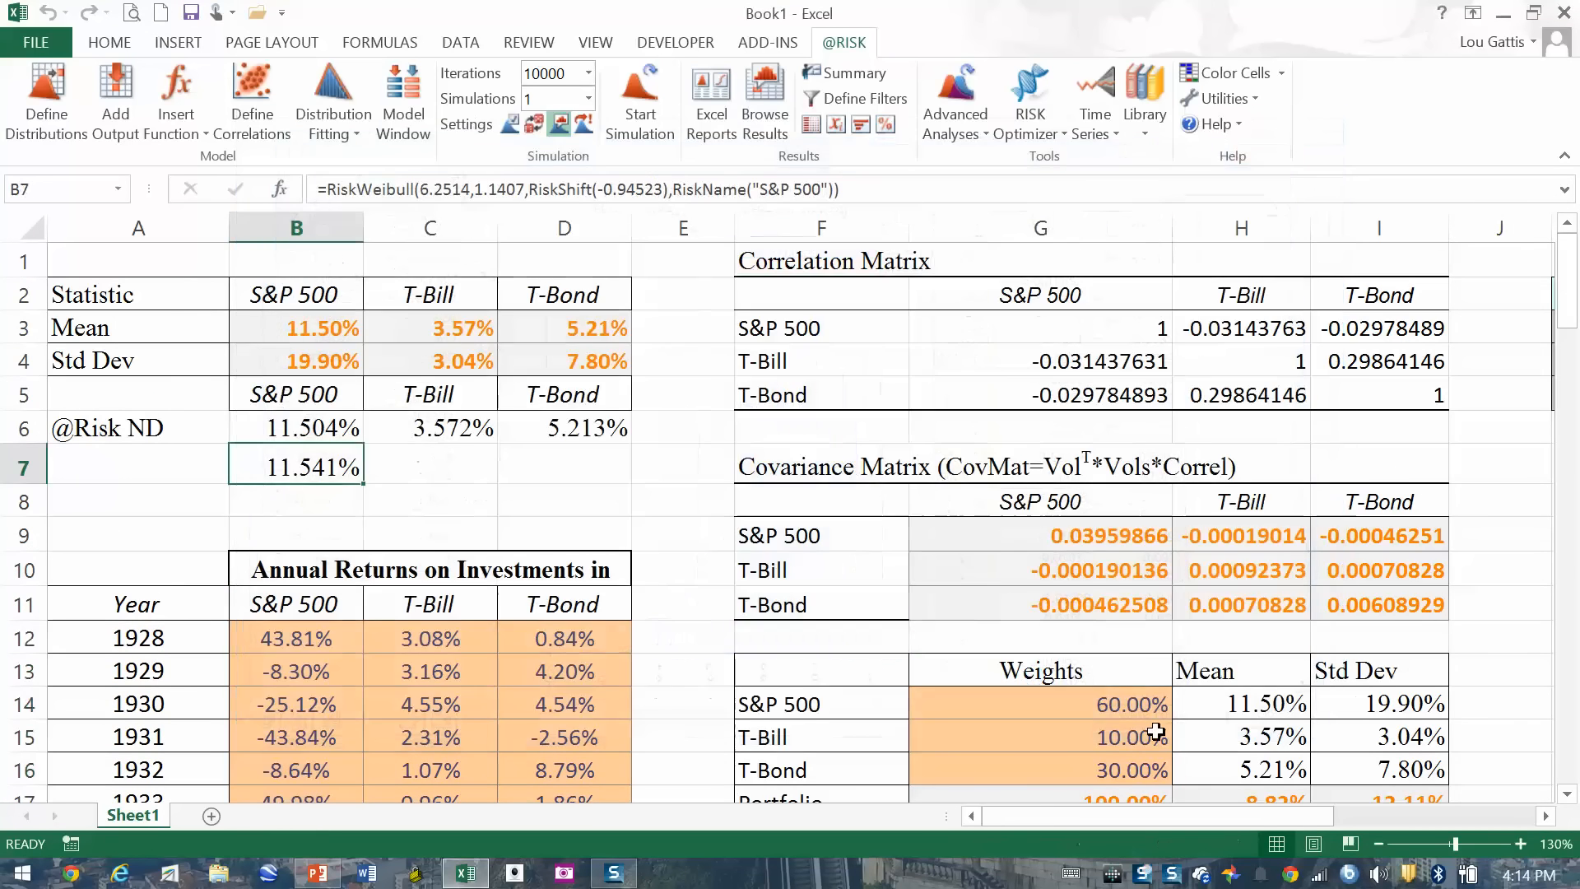
Step: Label cell A7 "Best Fit Distr." as the heading of the fitted distribution row
left_click(160, 467)
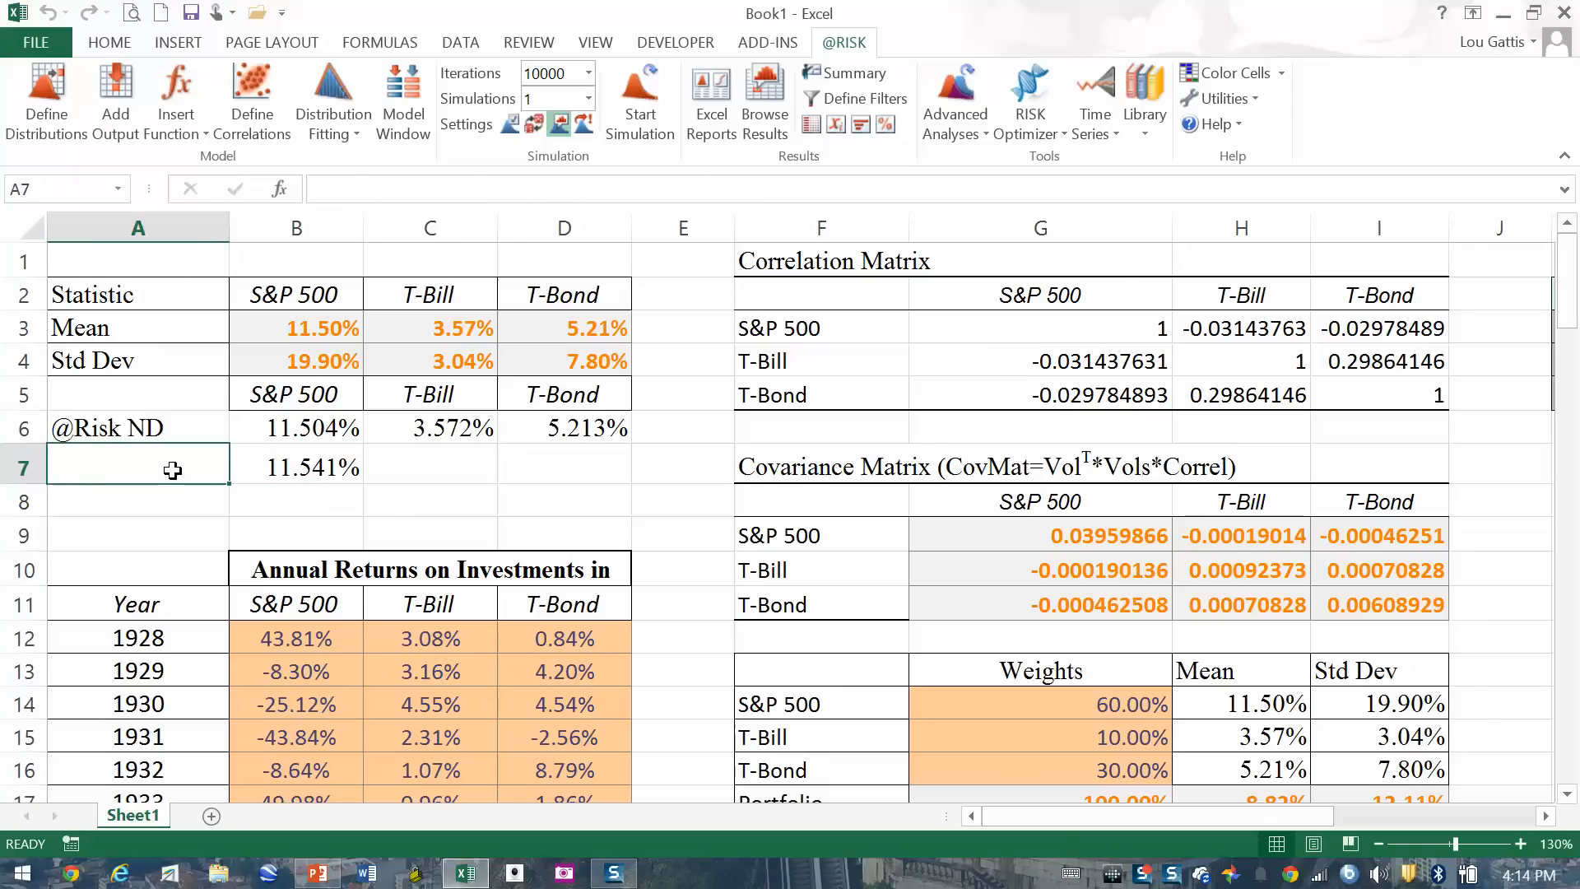
type("Best Fit")
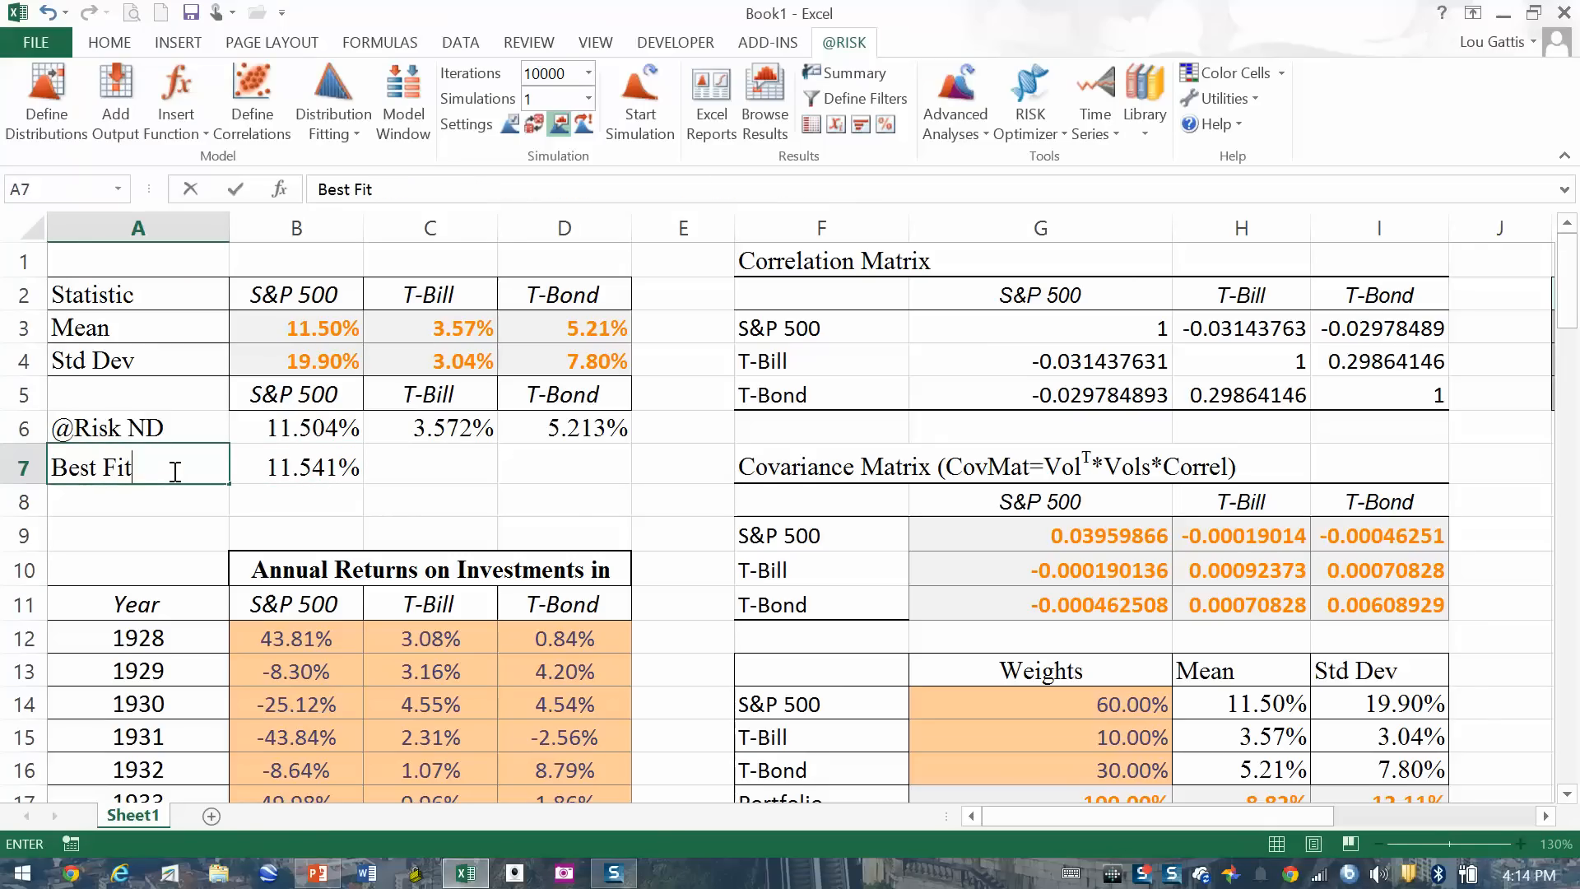
type(" Distr.")
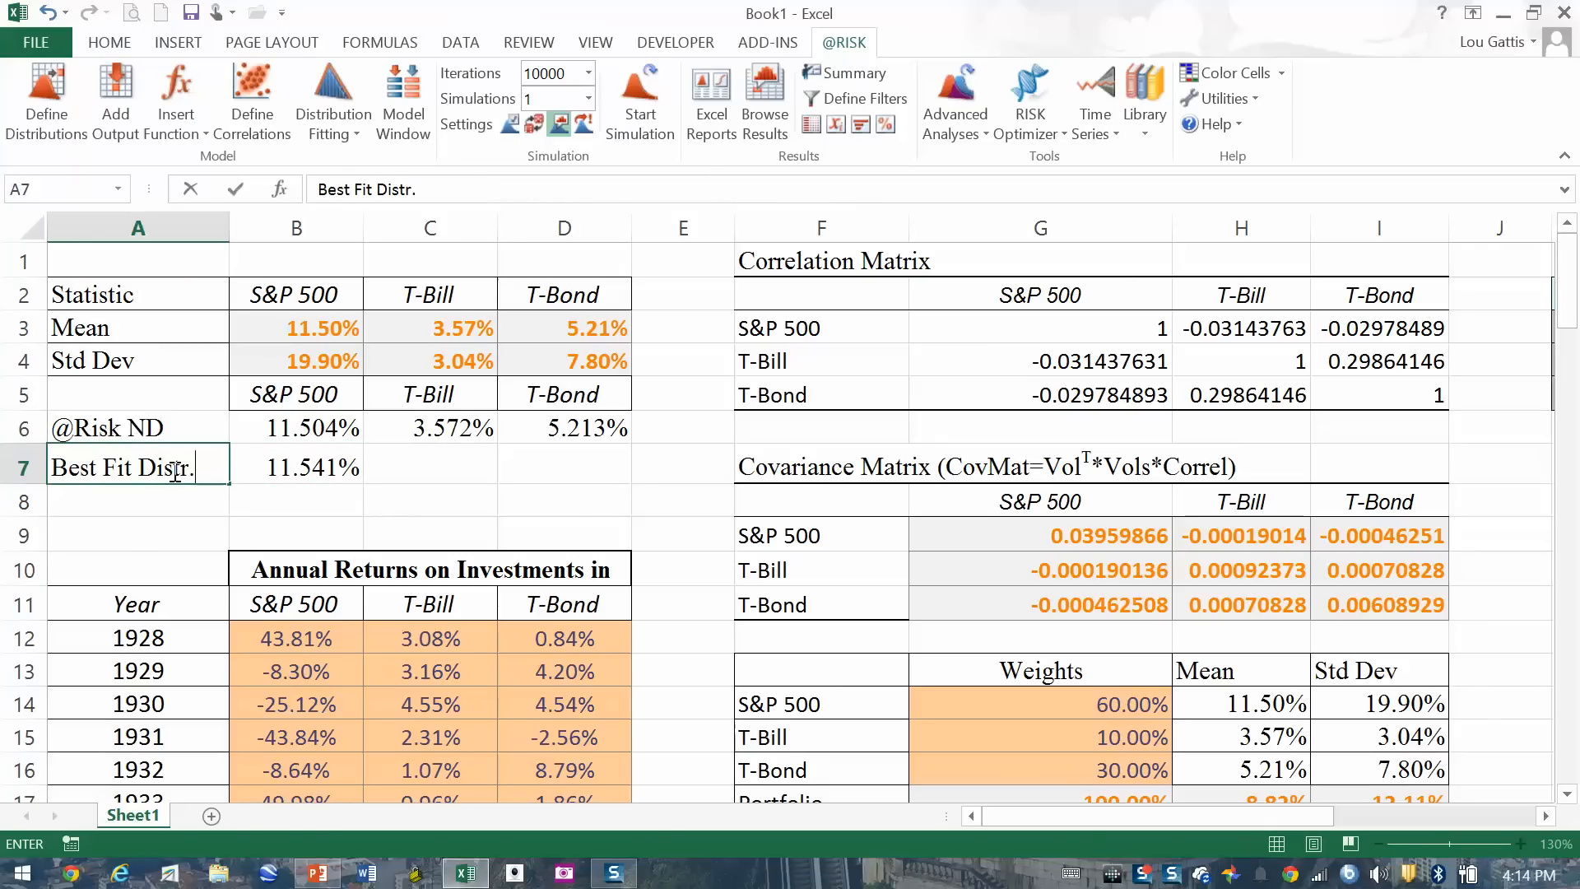
key("Return")
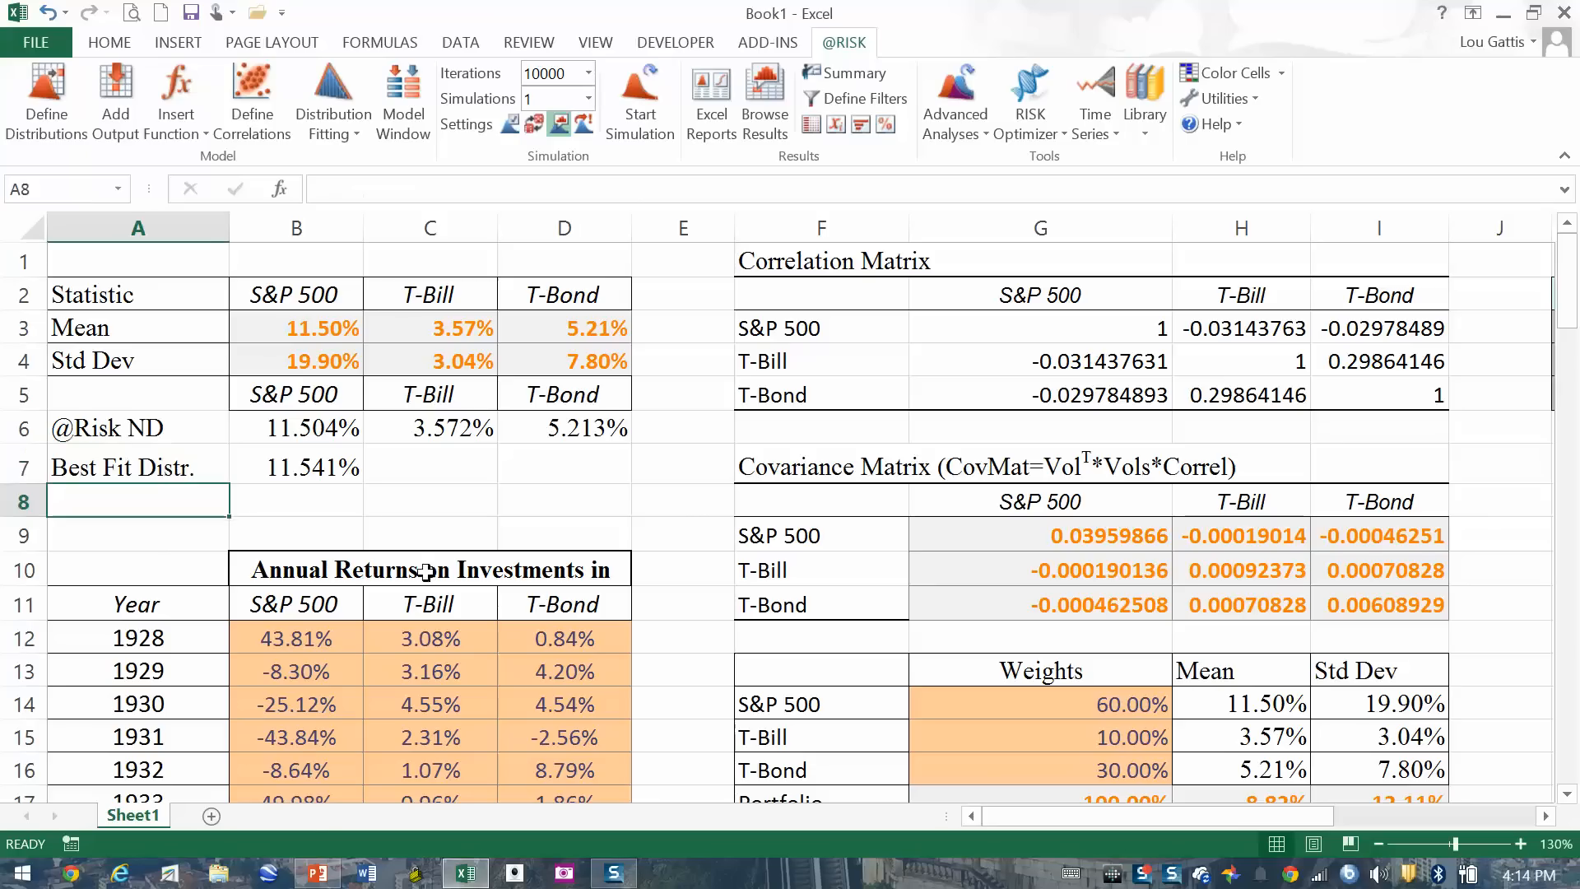
Step: Examine the RiskWeibull formula in cell B7 and its distribution graph with statistics
left_click(278, 470)
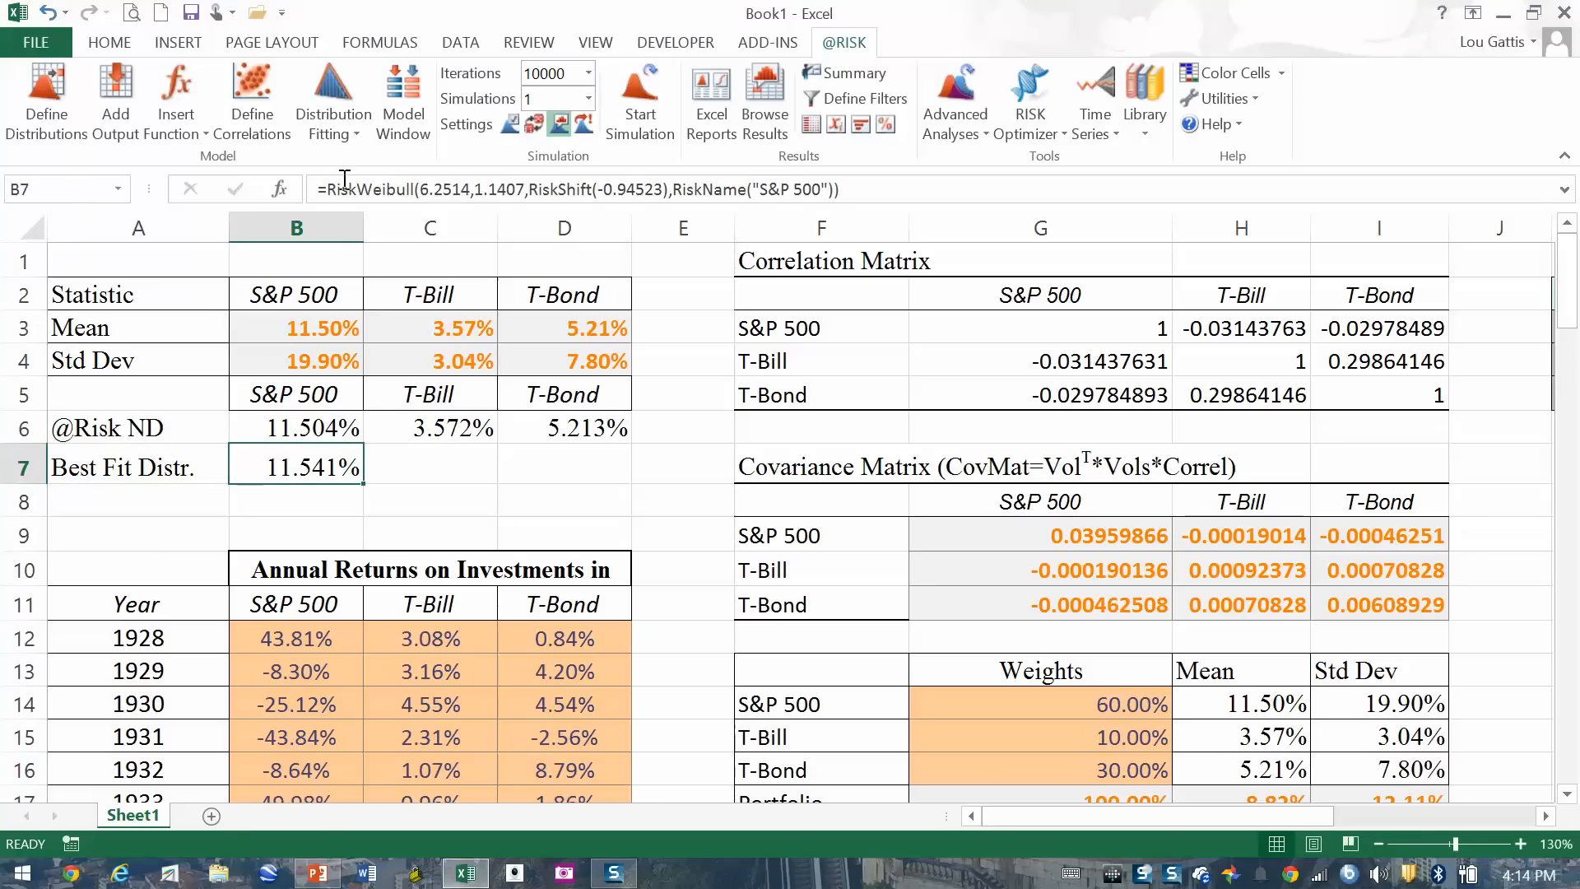
key("F2")
left_click_drag(327, 191, 673, 200)
left_click(673, 199)
key("Escape")
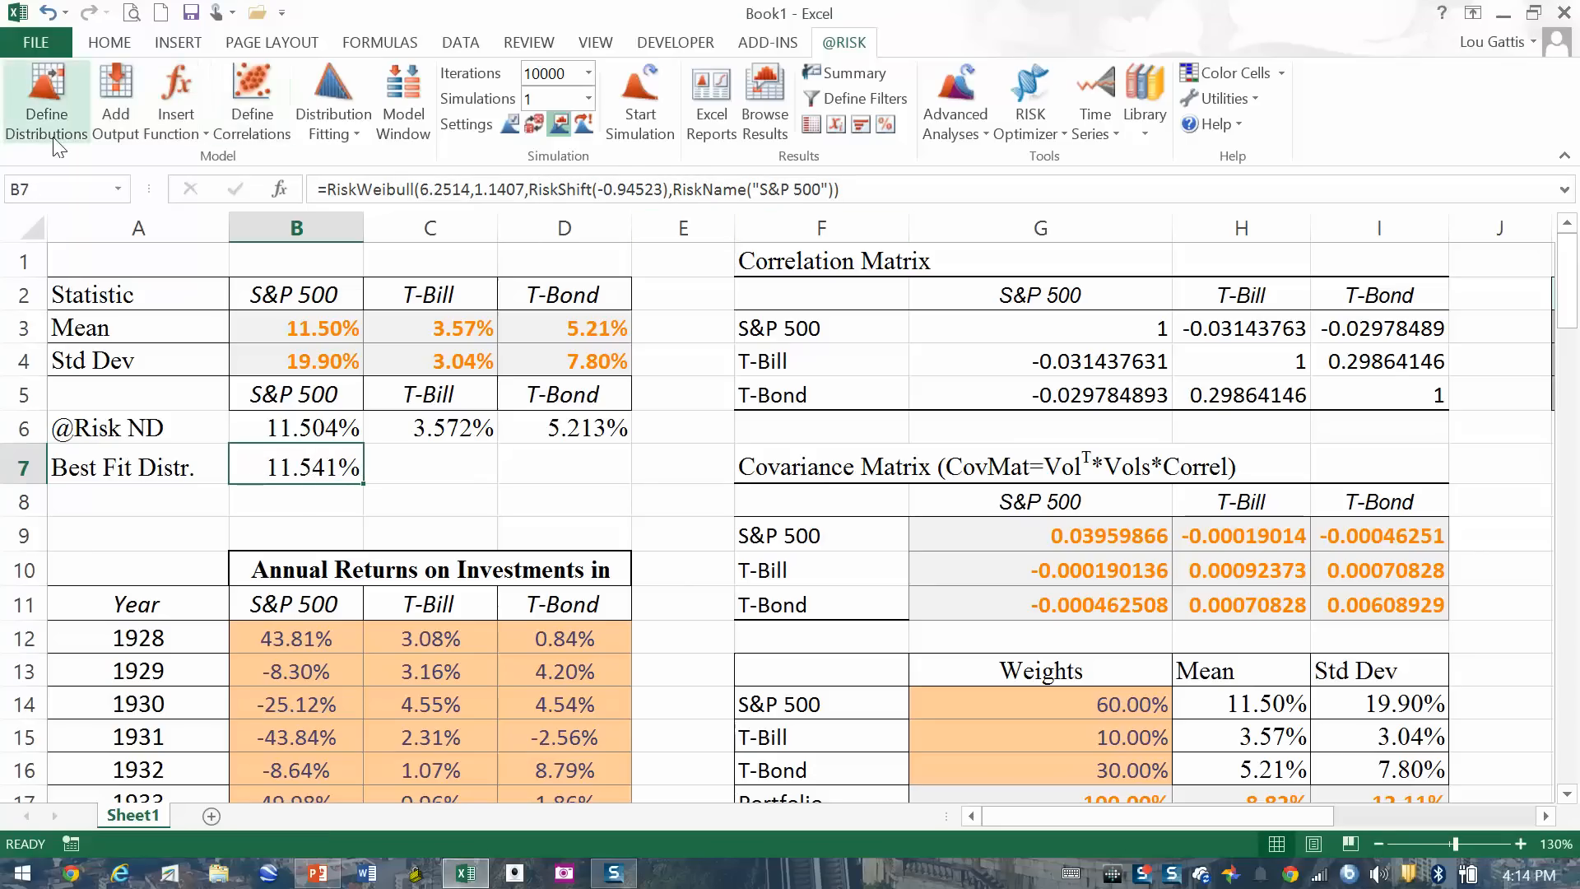
left_click(45, 118)
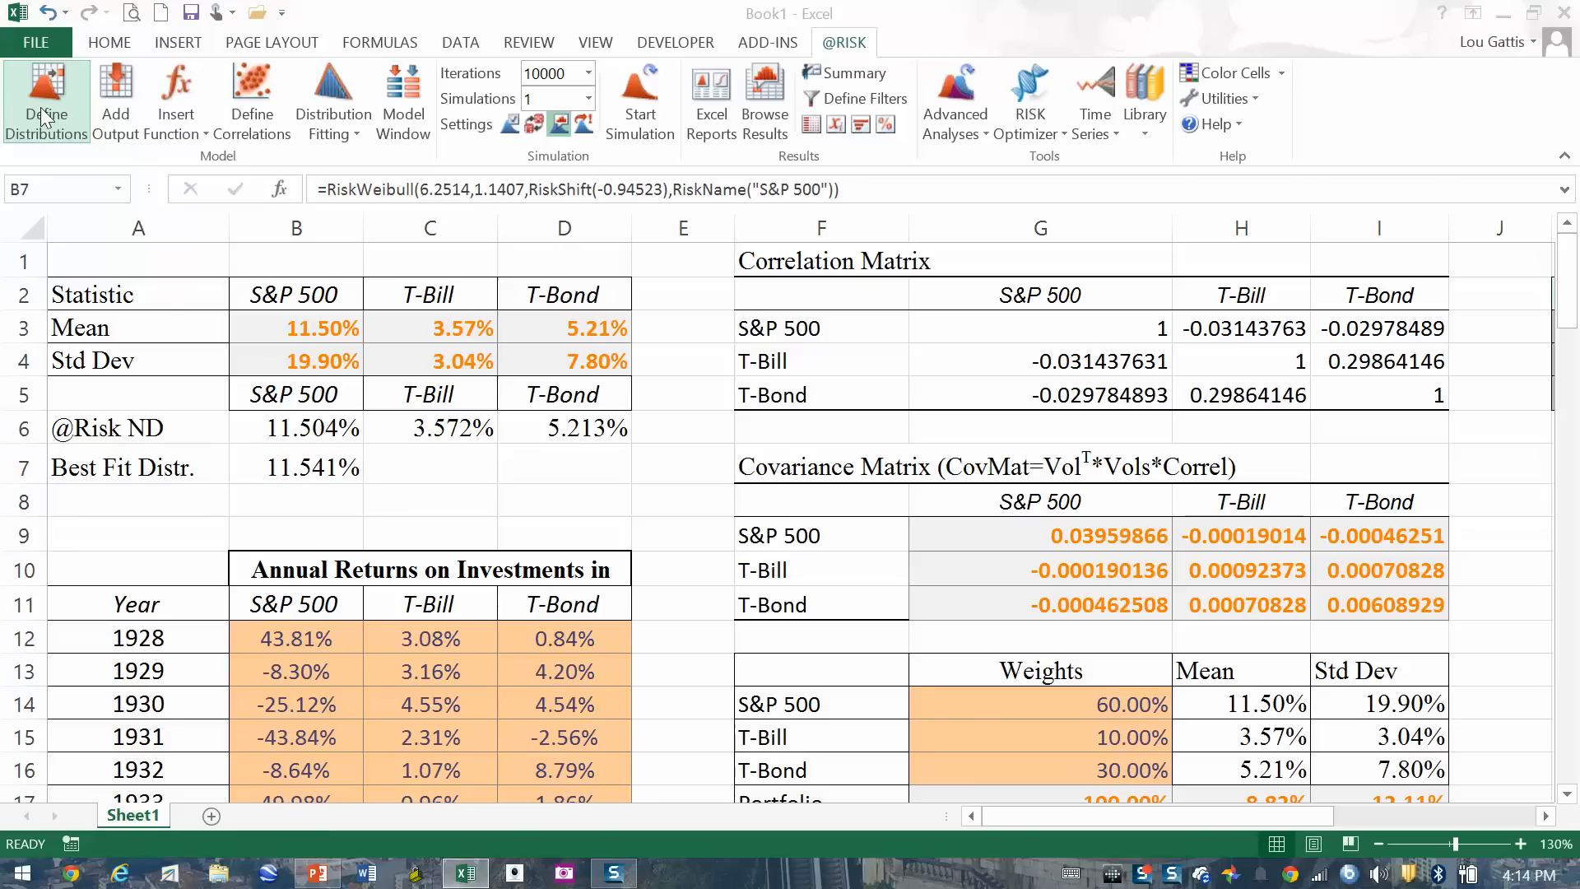
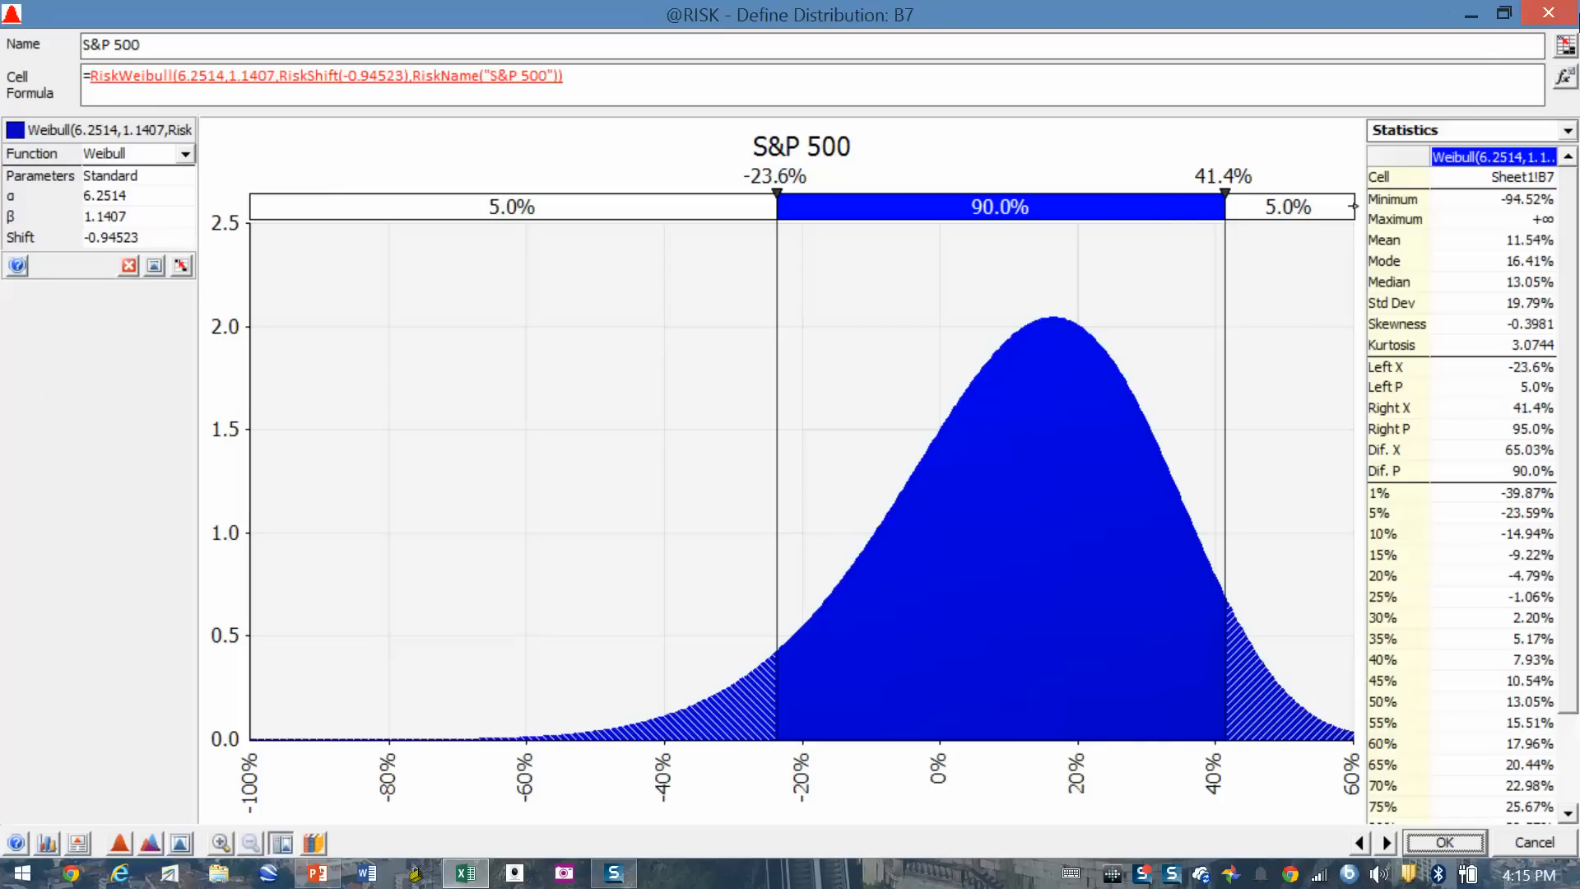
left_click(1549, 14)
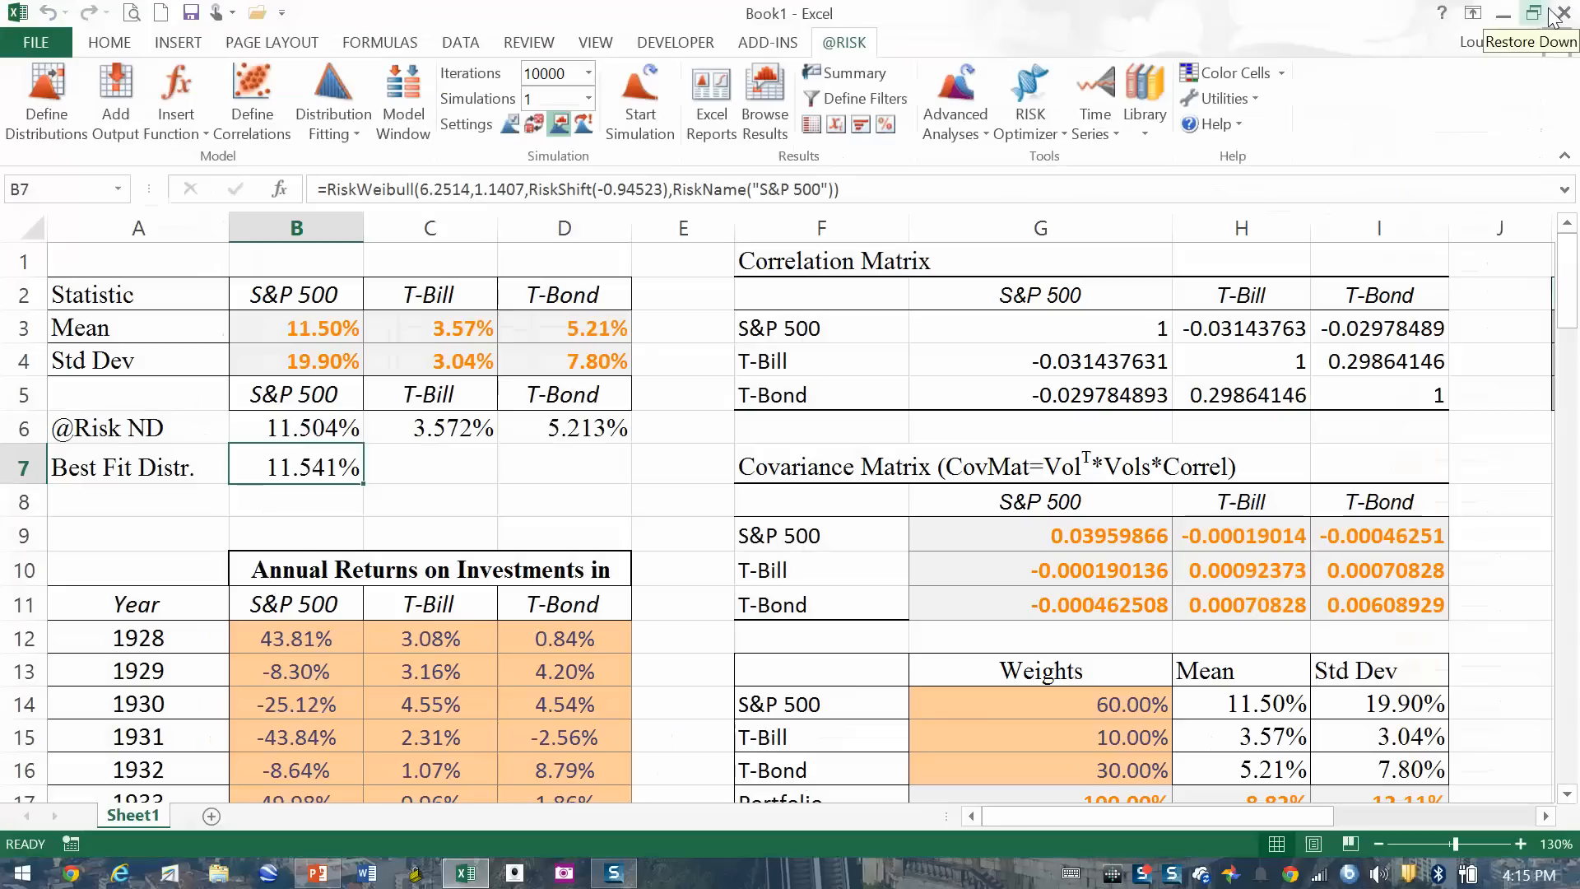
Step: Fit distributions to the T-Bill annual returns in C12:C97 as continuous sample data without a filter
left_click_drag(433, 651, 425, 761)
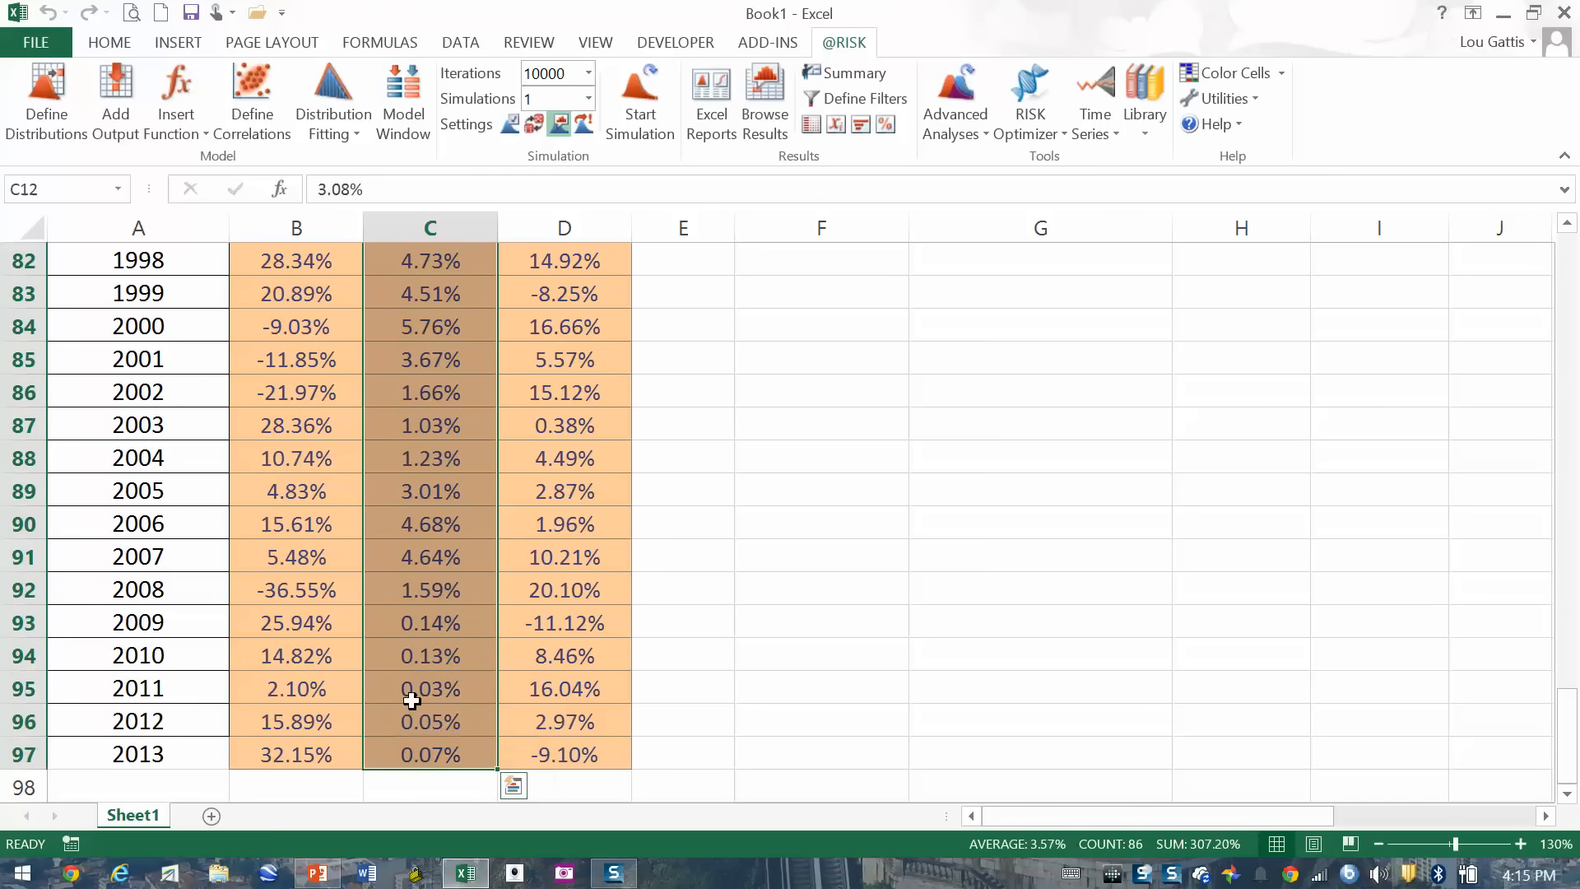
scroll(423, 670, "up", 20)
scroll(392, 623, "up", 1)
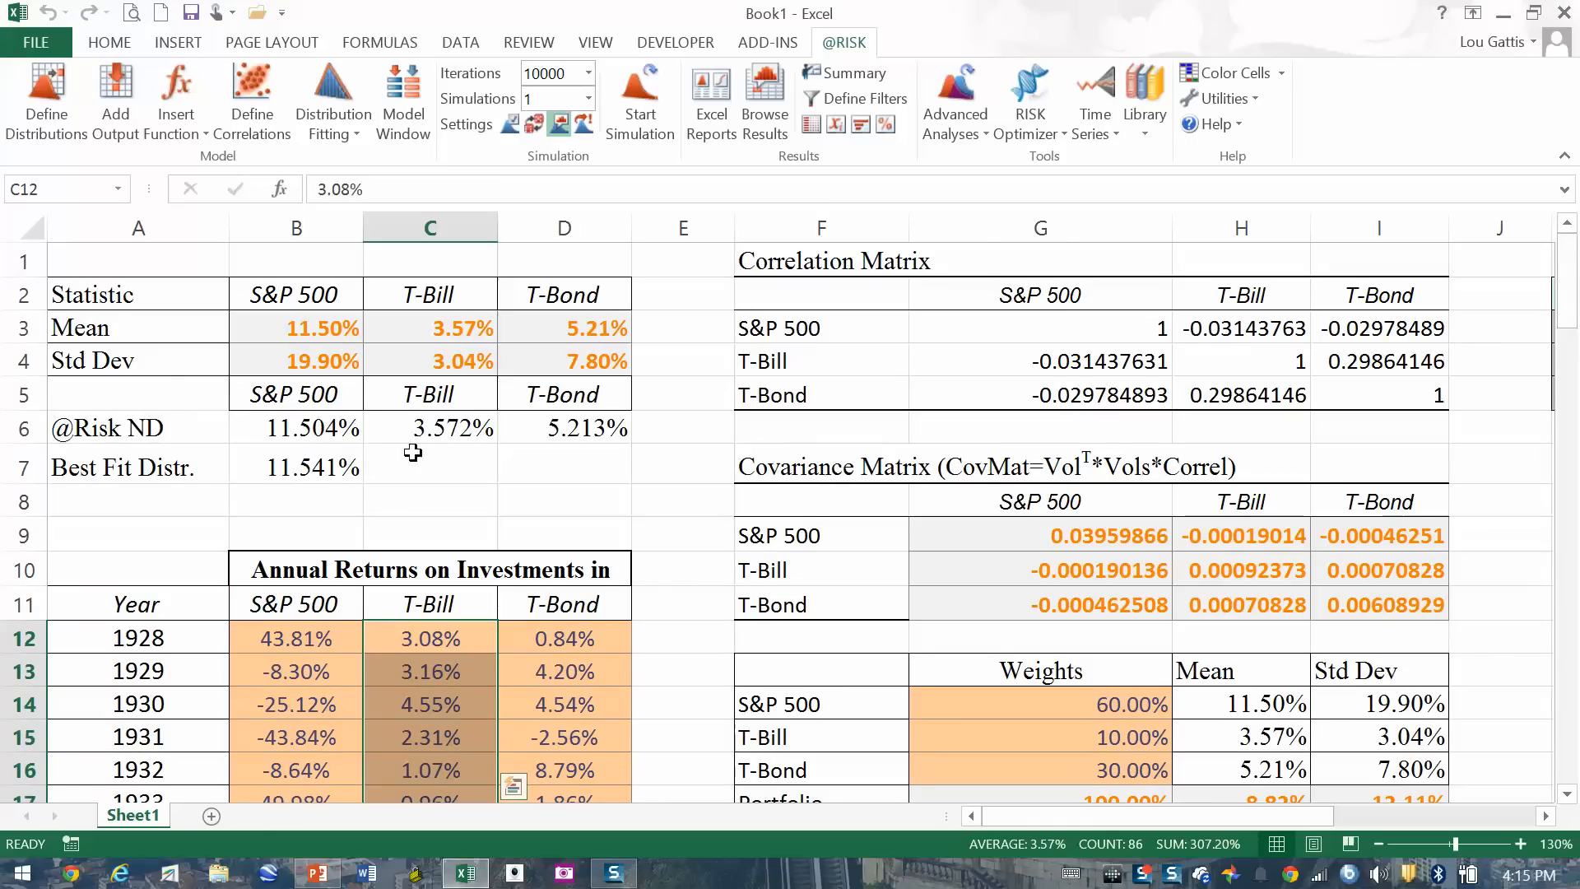
left_click(359, 80)
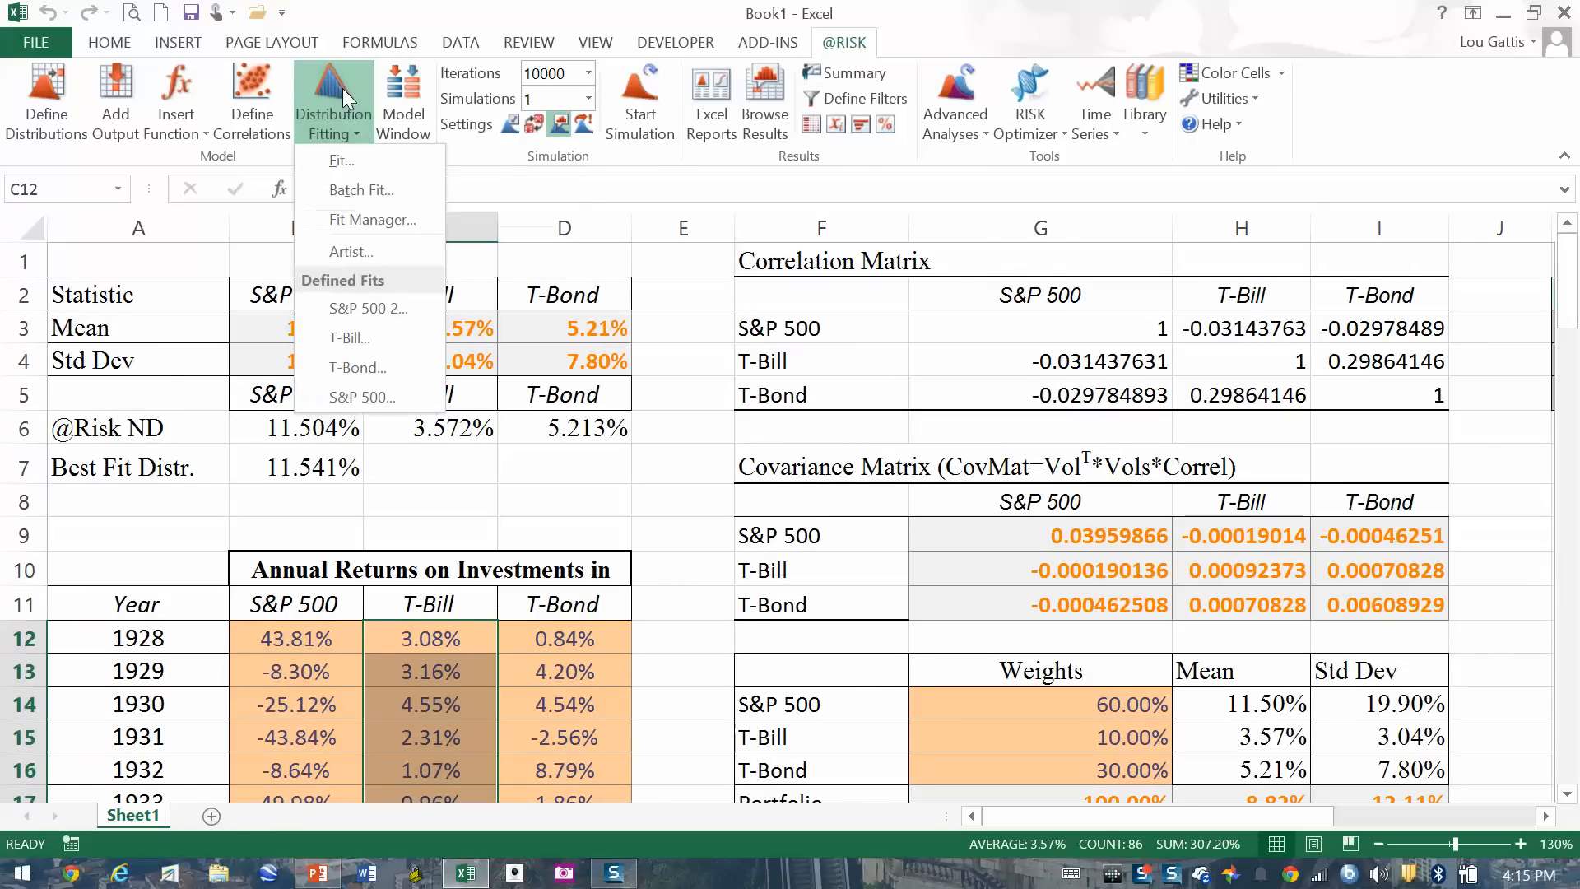
left_click(342, 155)
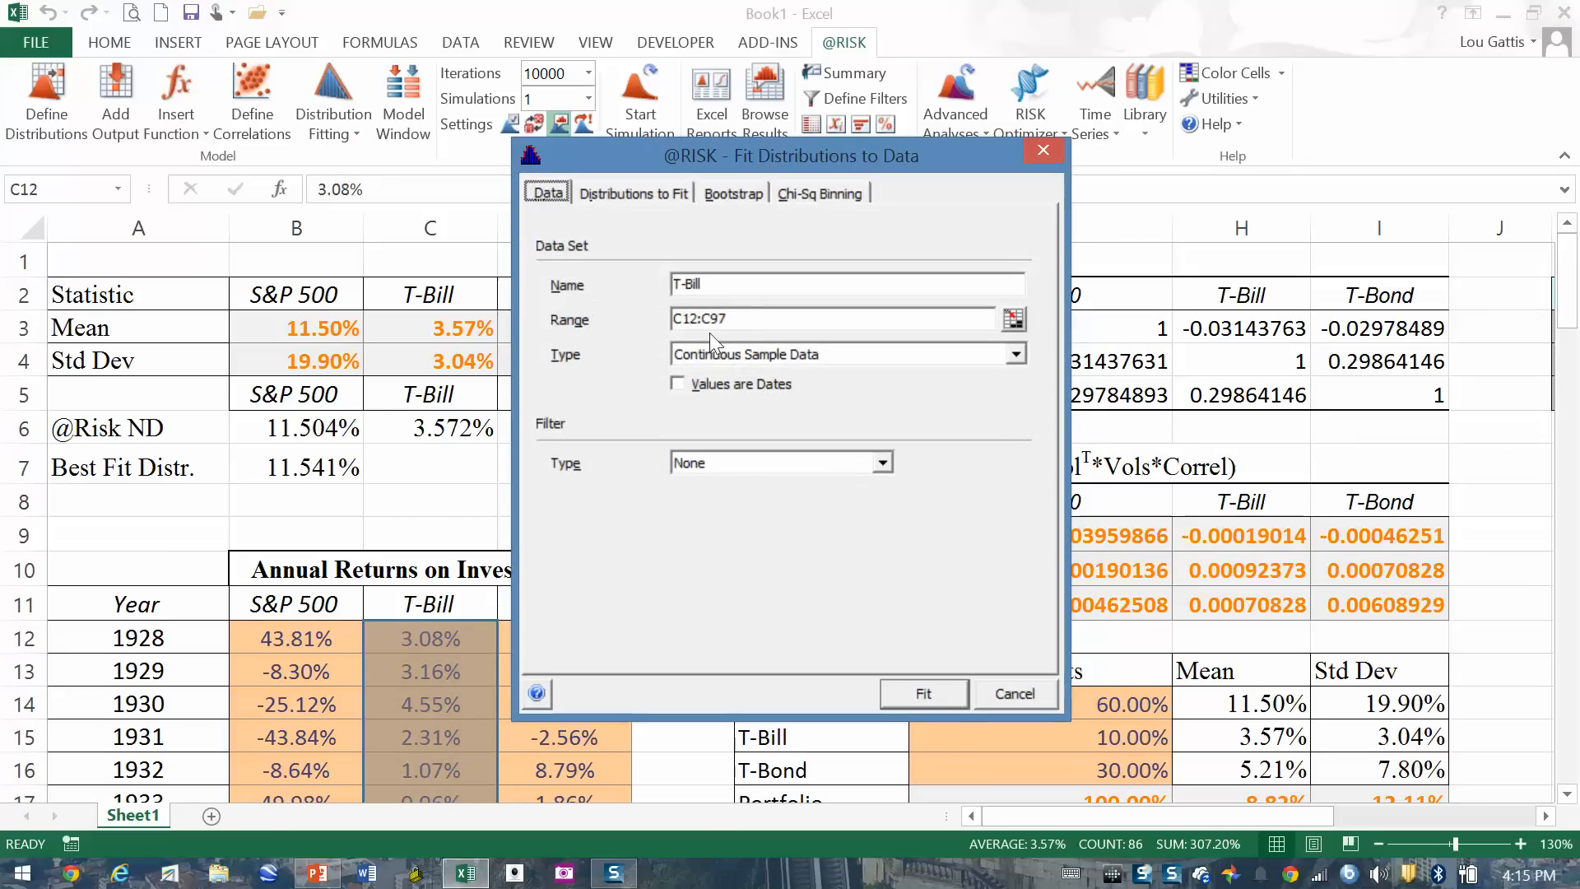
left_click(925, 693)
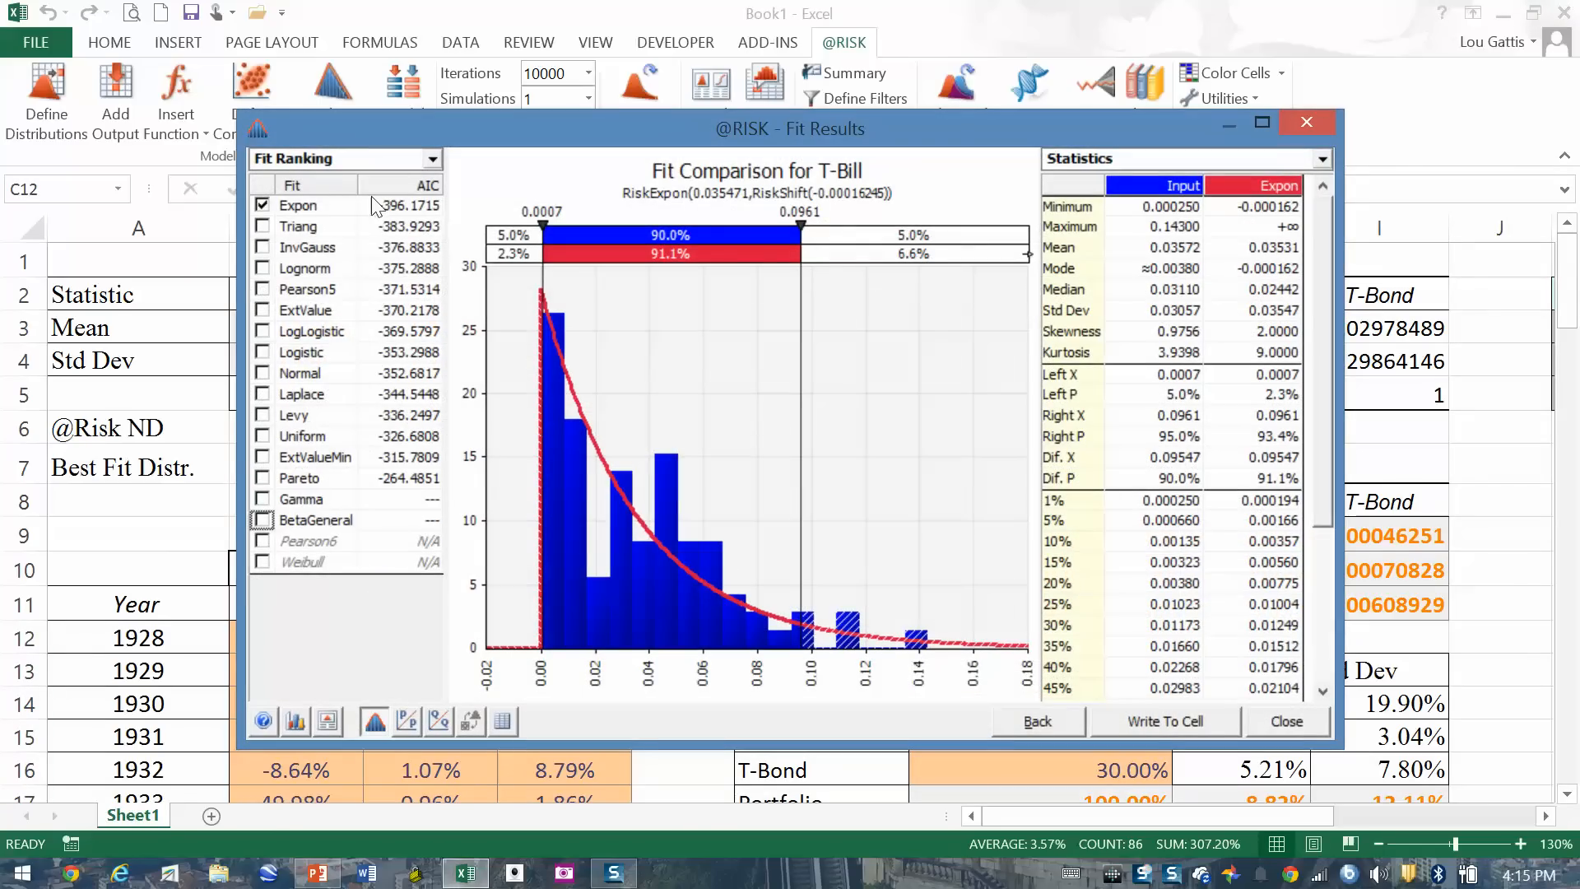
Step: Compare the Triang and InvGauss fits with the Expon fit for T-Bill, leaving only Expon overlaid
left_click(262, 226)
left_click(265, 248)
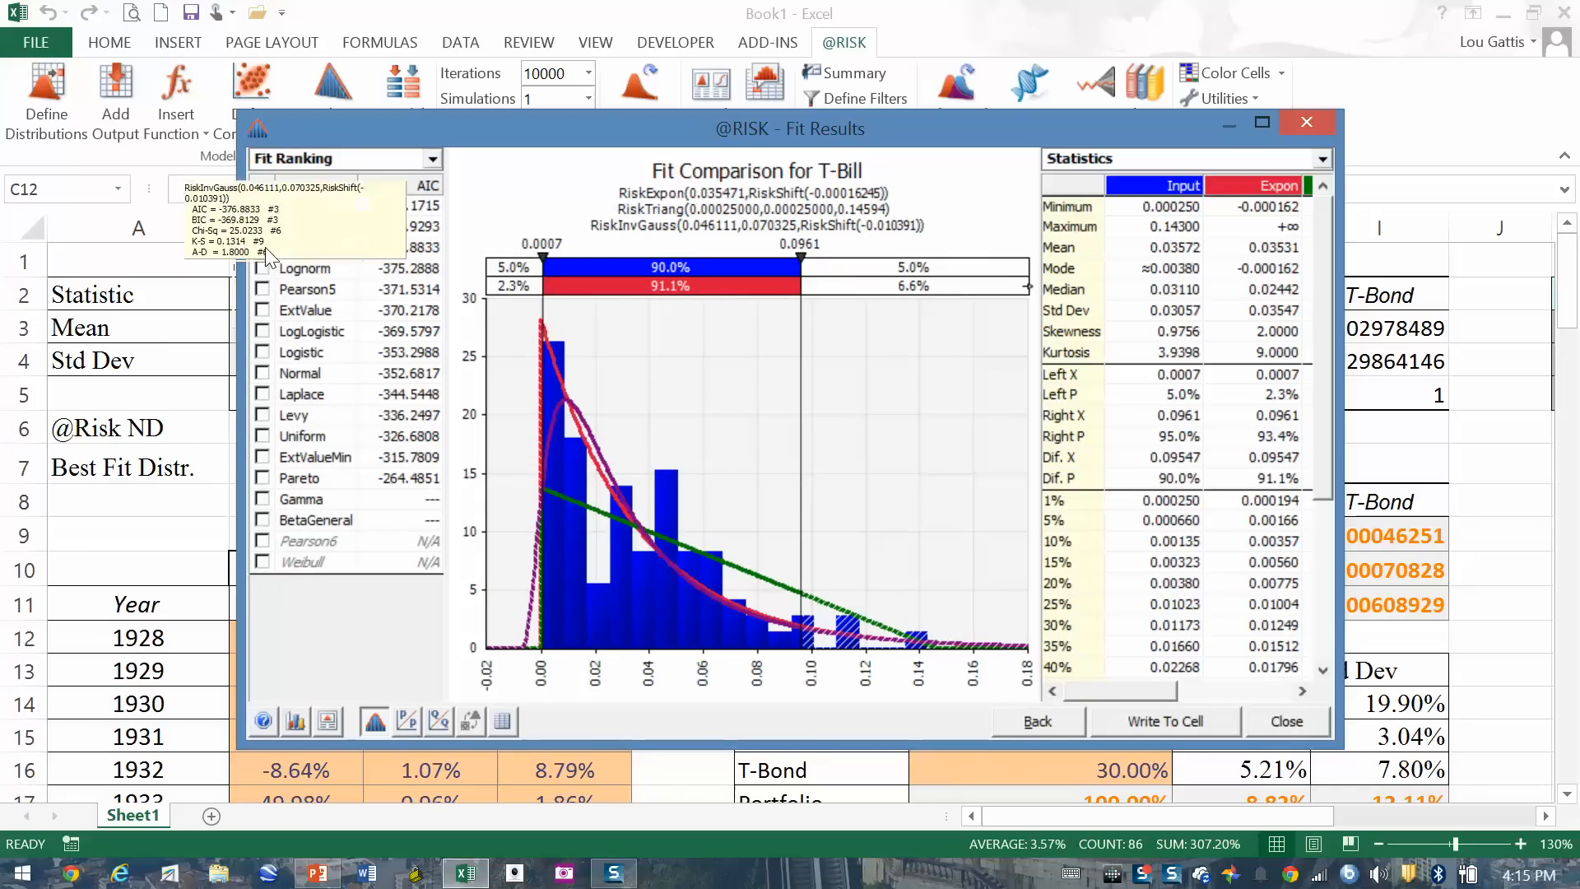
left_click(264, 248)
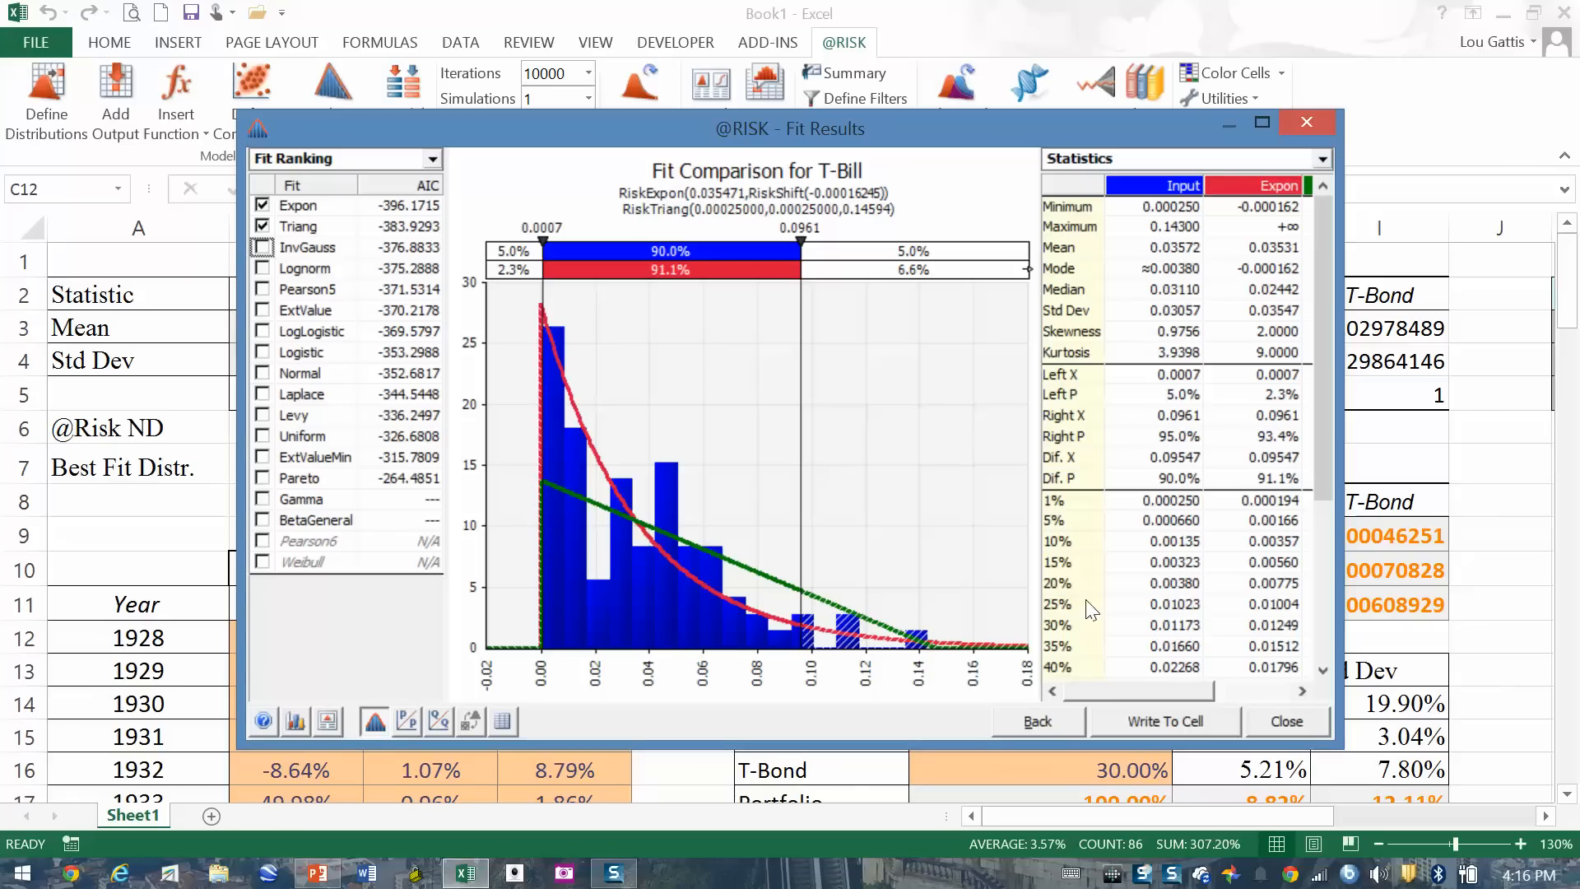
left_click_drag(1027, 516, 946, 490)
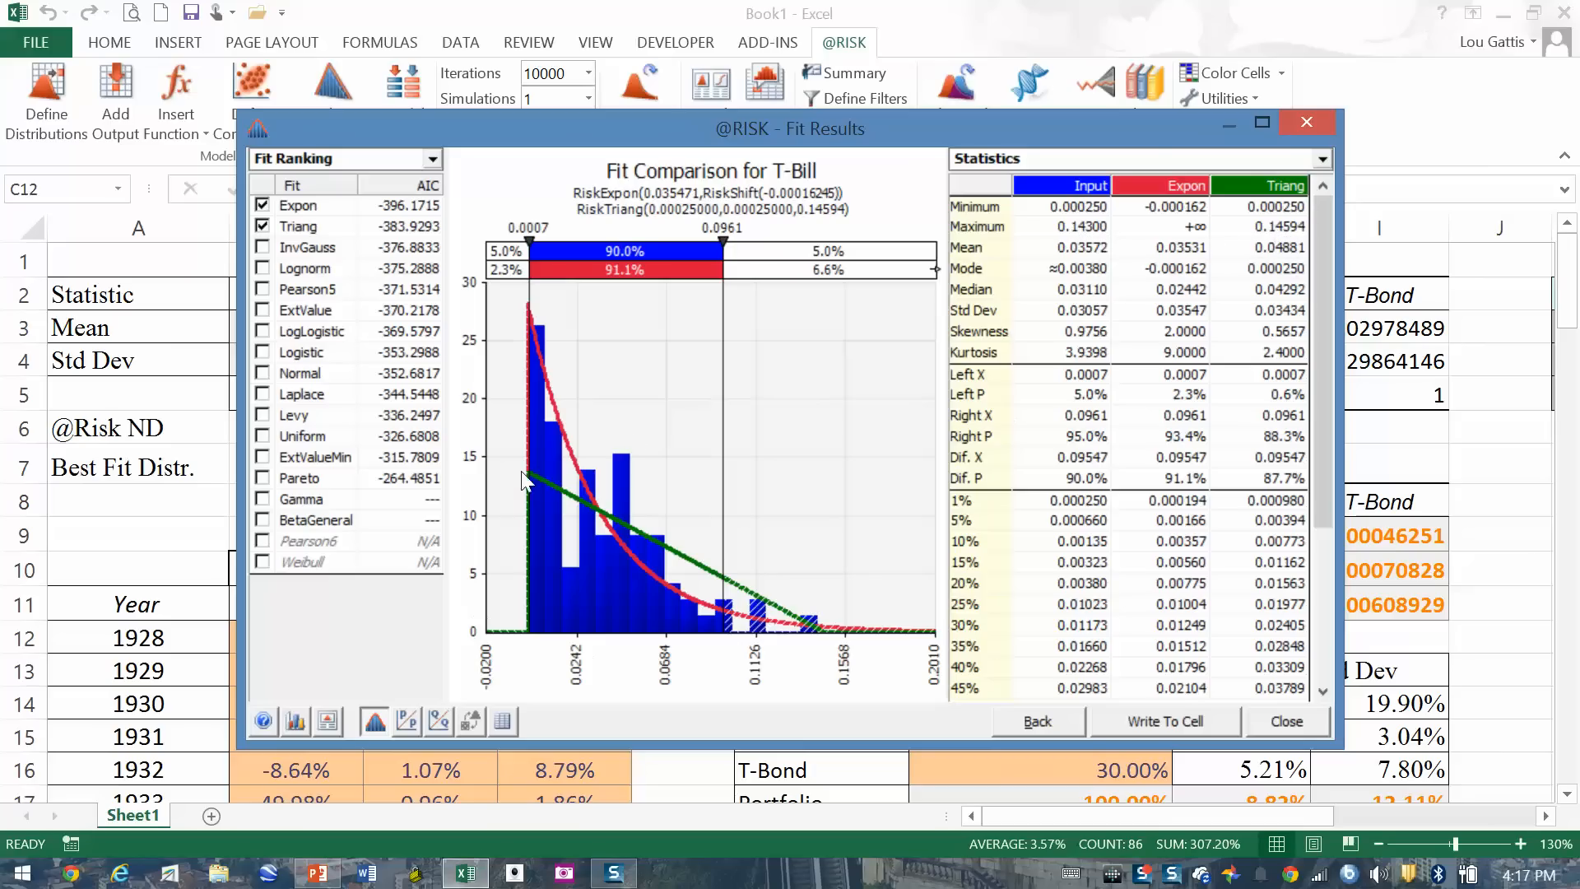
left_click(262, 226)
left_click(1160, 724)
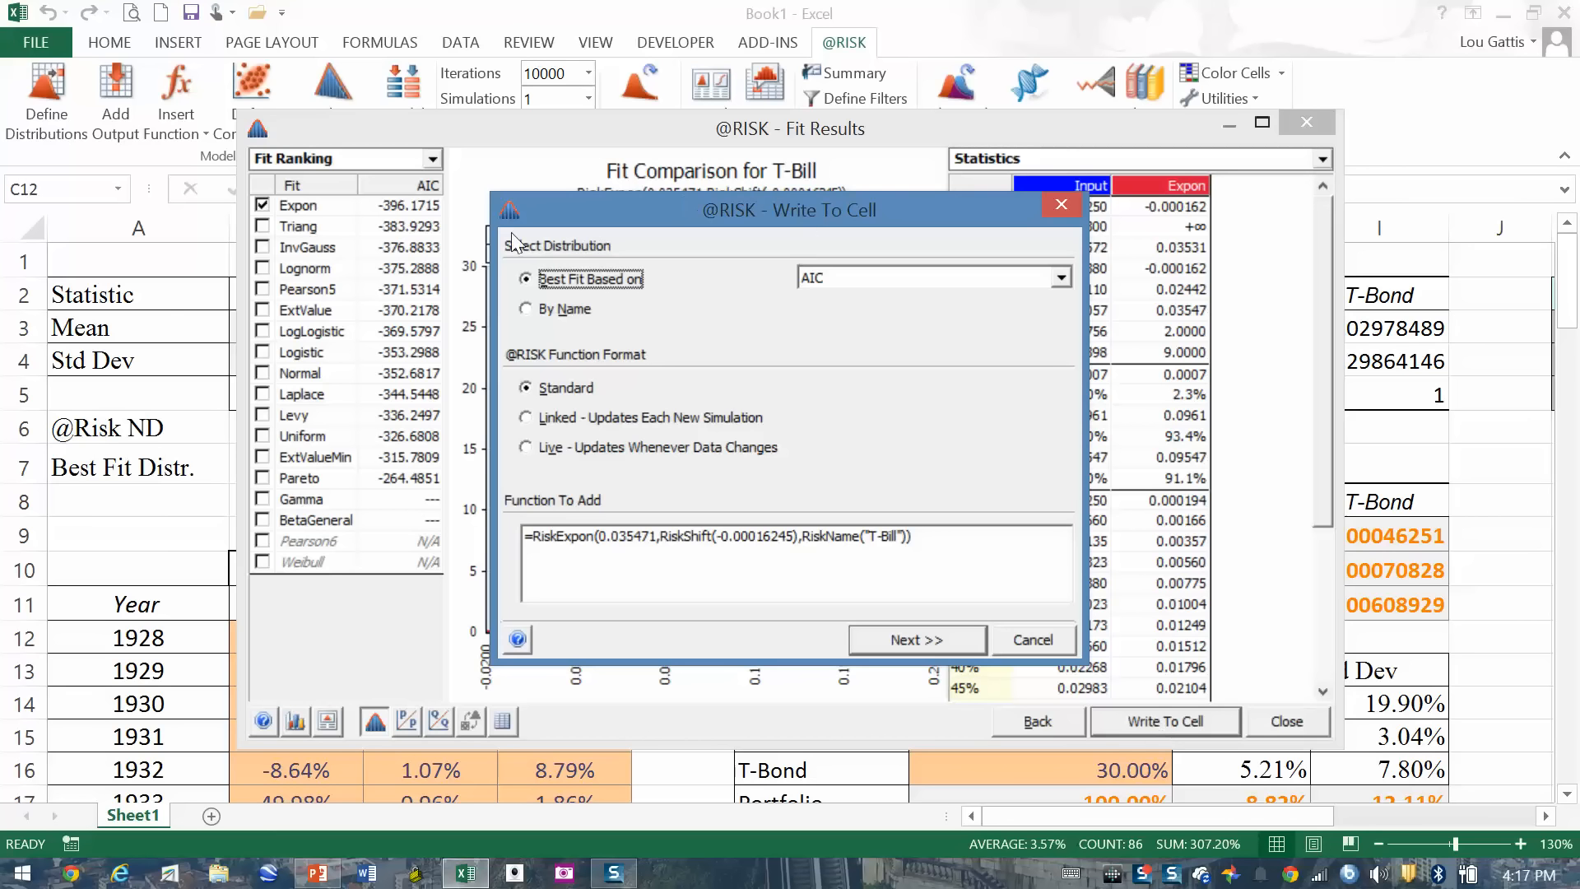
left_click(916, 641)
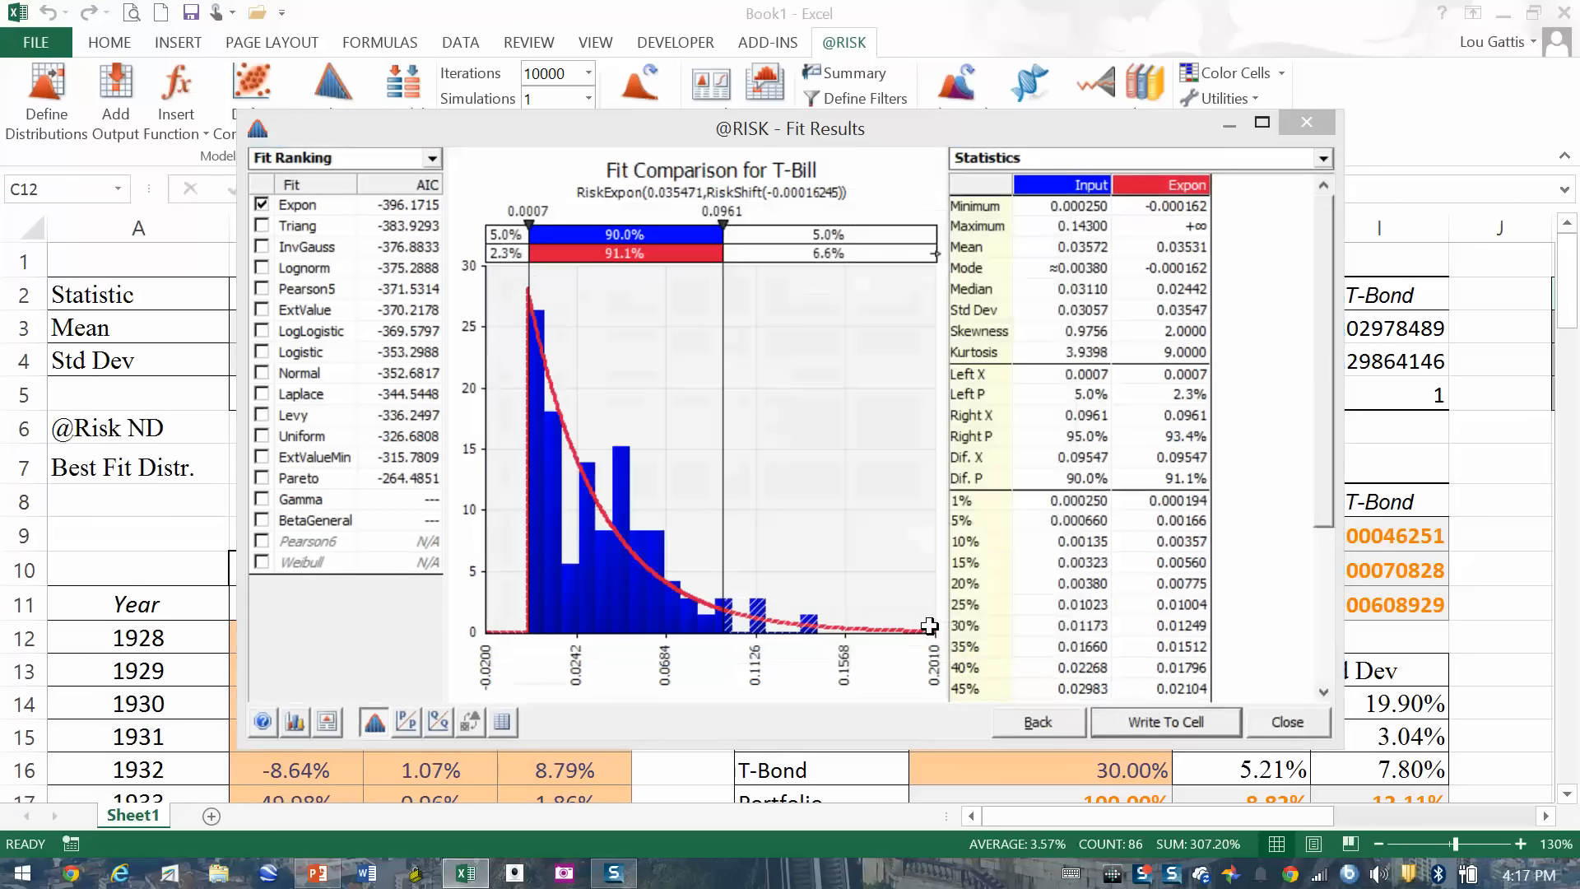
scroll(339, 425, "up", 20)
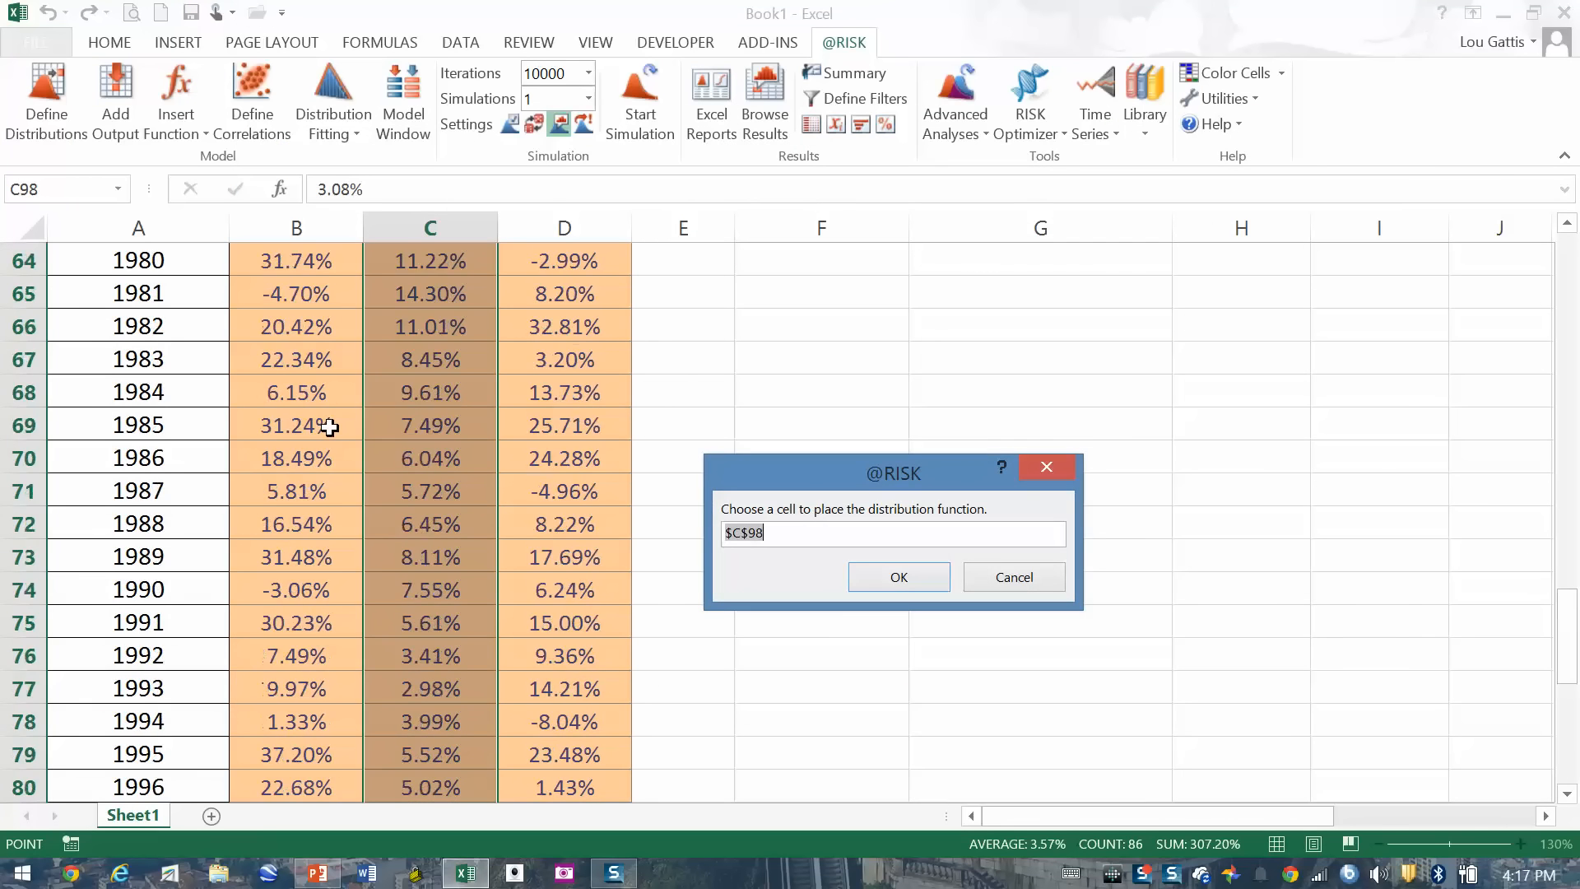
left_click(417, 458)
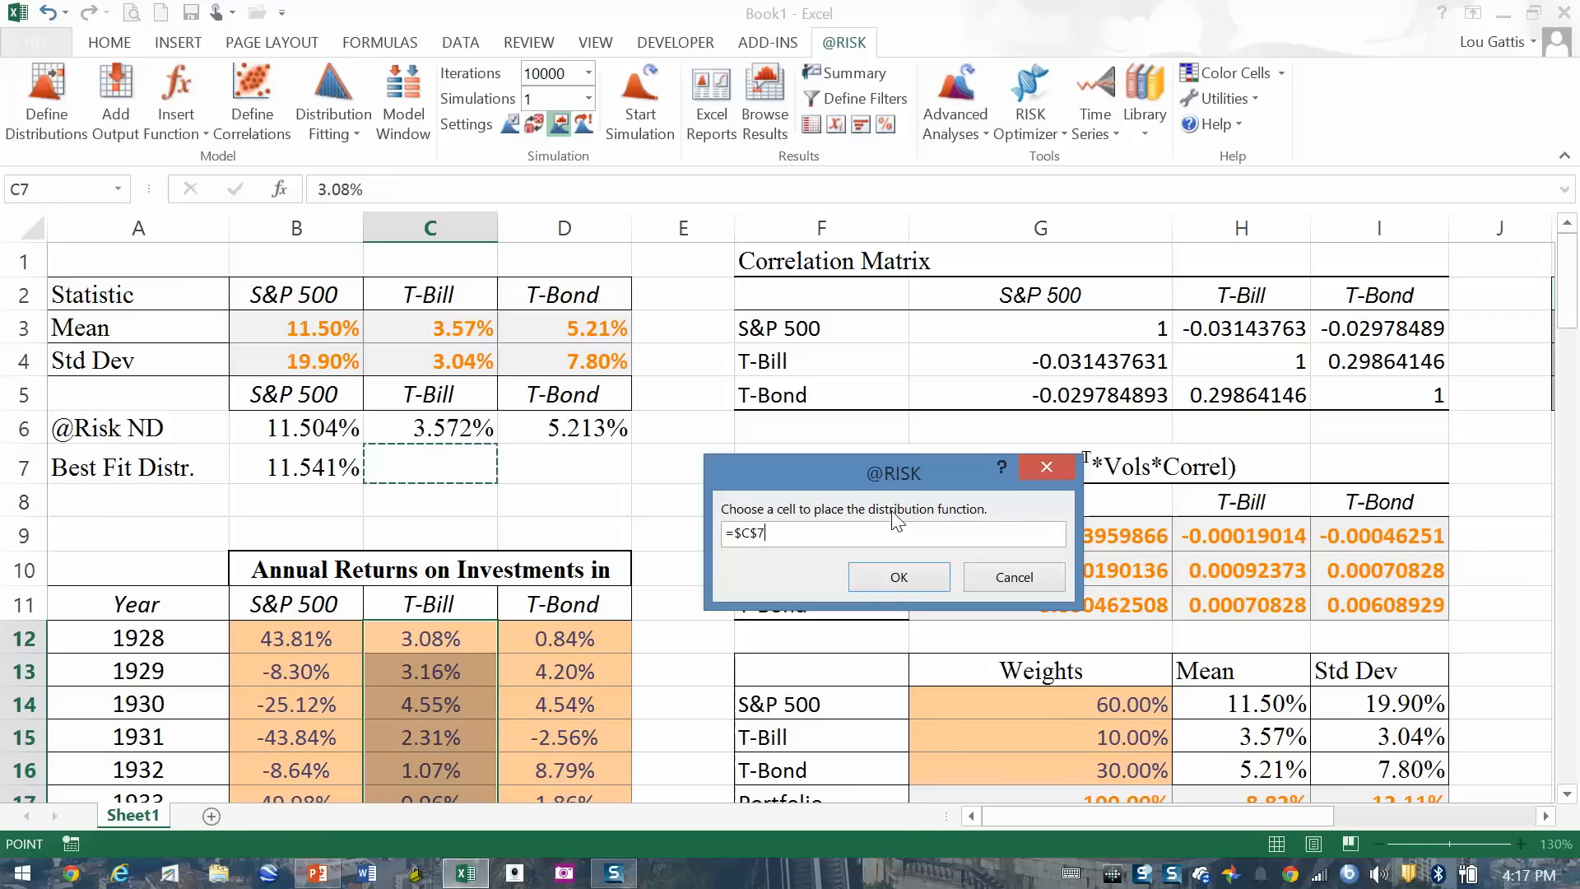
left_click(898, 579)
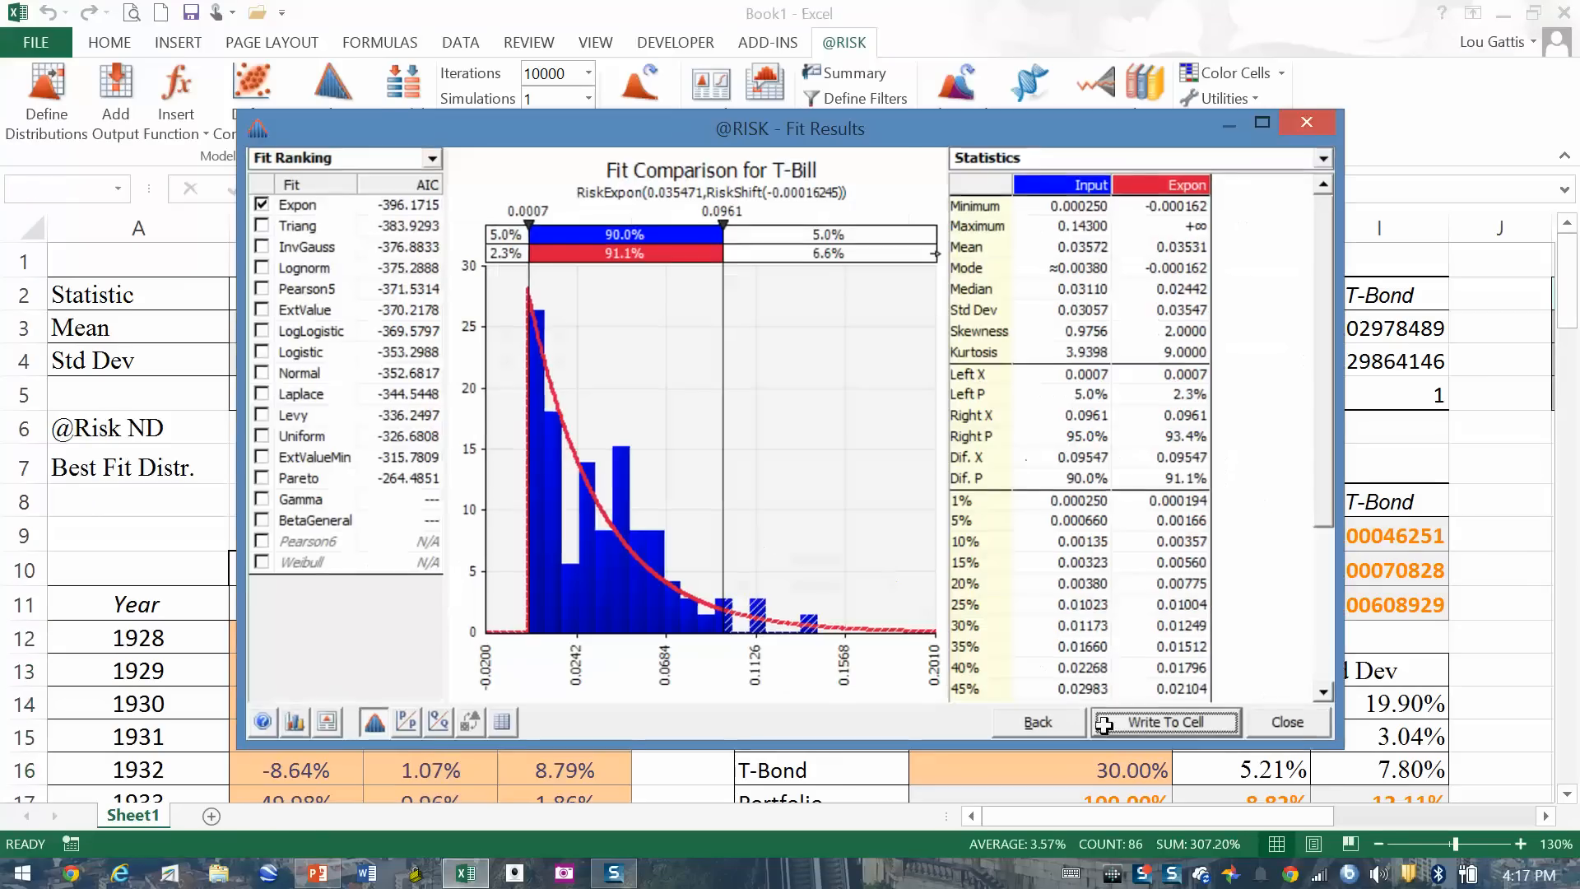
Step: Fit distributions to the T-Bond annual returns in D12:D97 as continuous sample data without a filter
left_click(582, 477)
left_click_drag(565, 640, 558, 736)
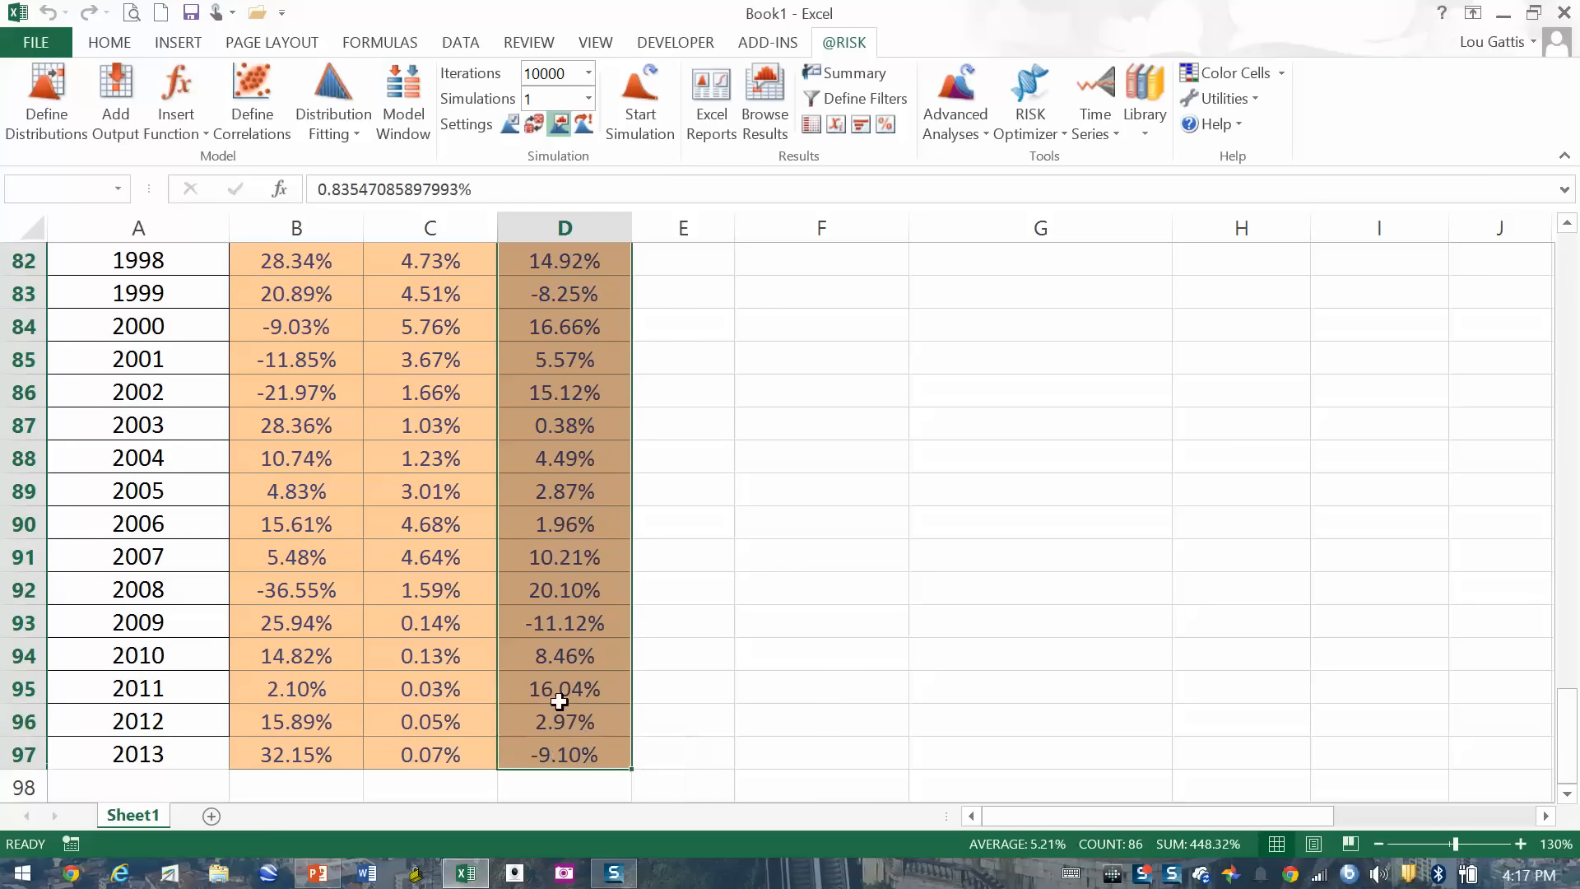
scroll(558, 724, "up", 11)
scroll(555, 656, "up", 16)
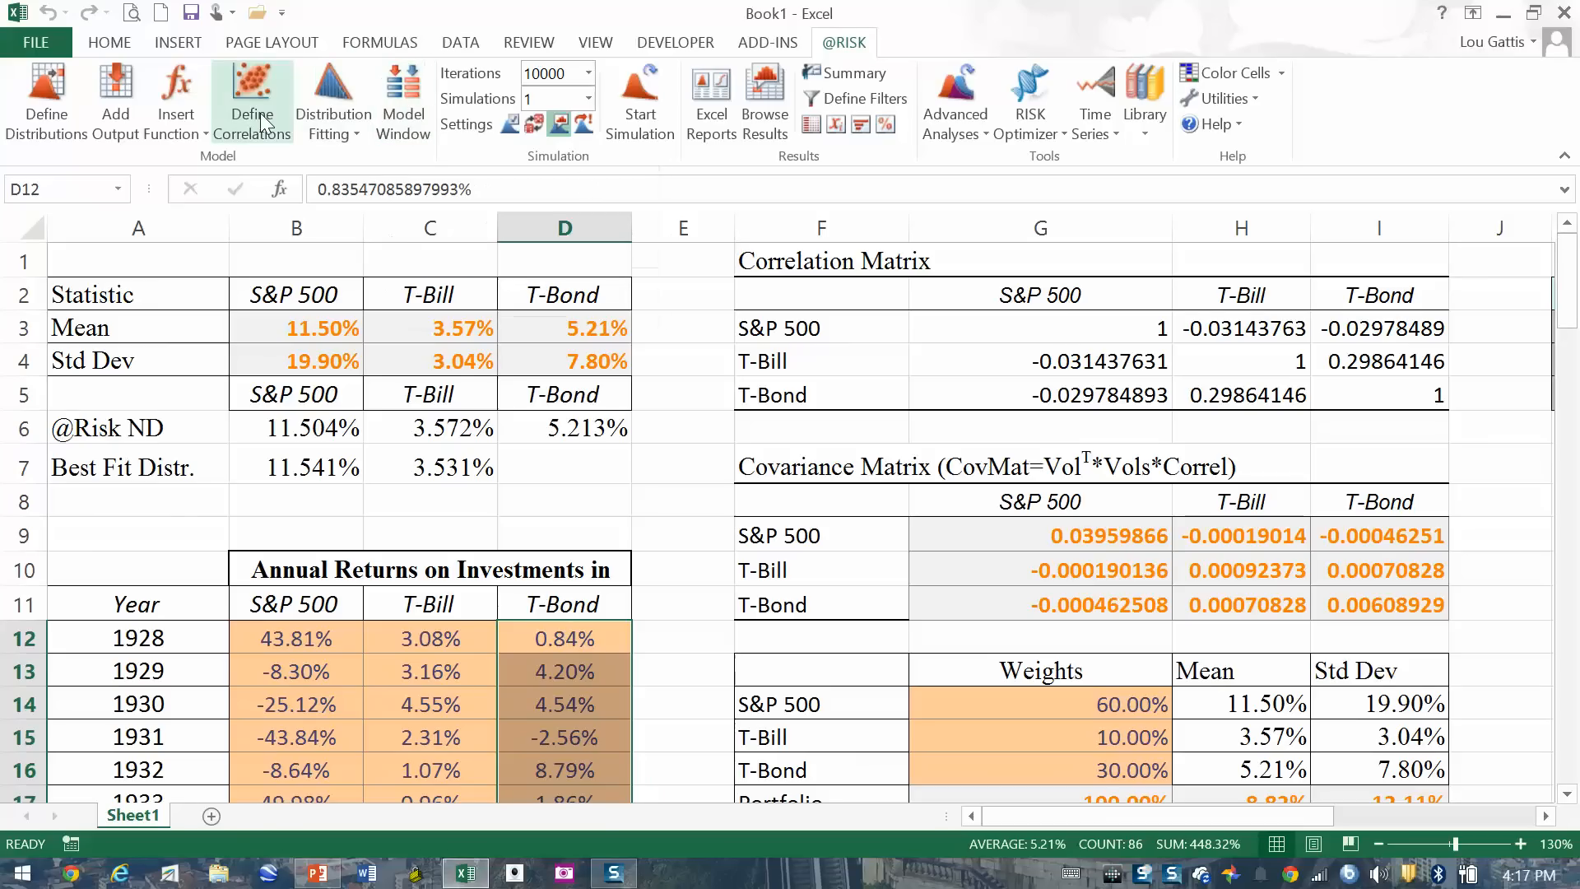
left_click(334, 109)
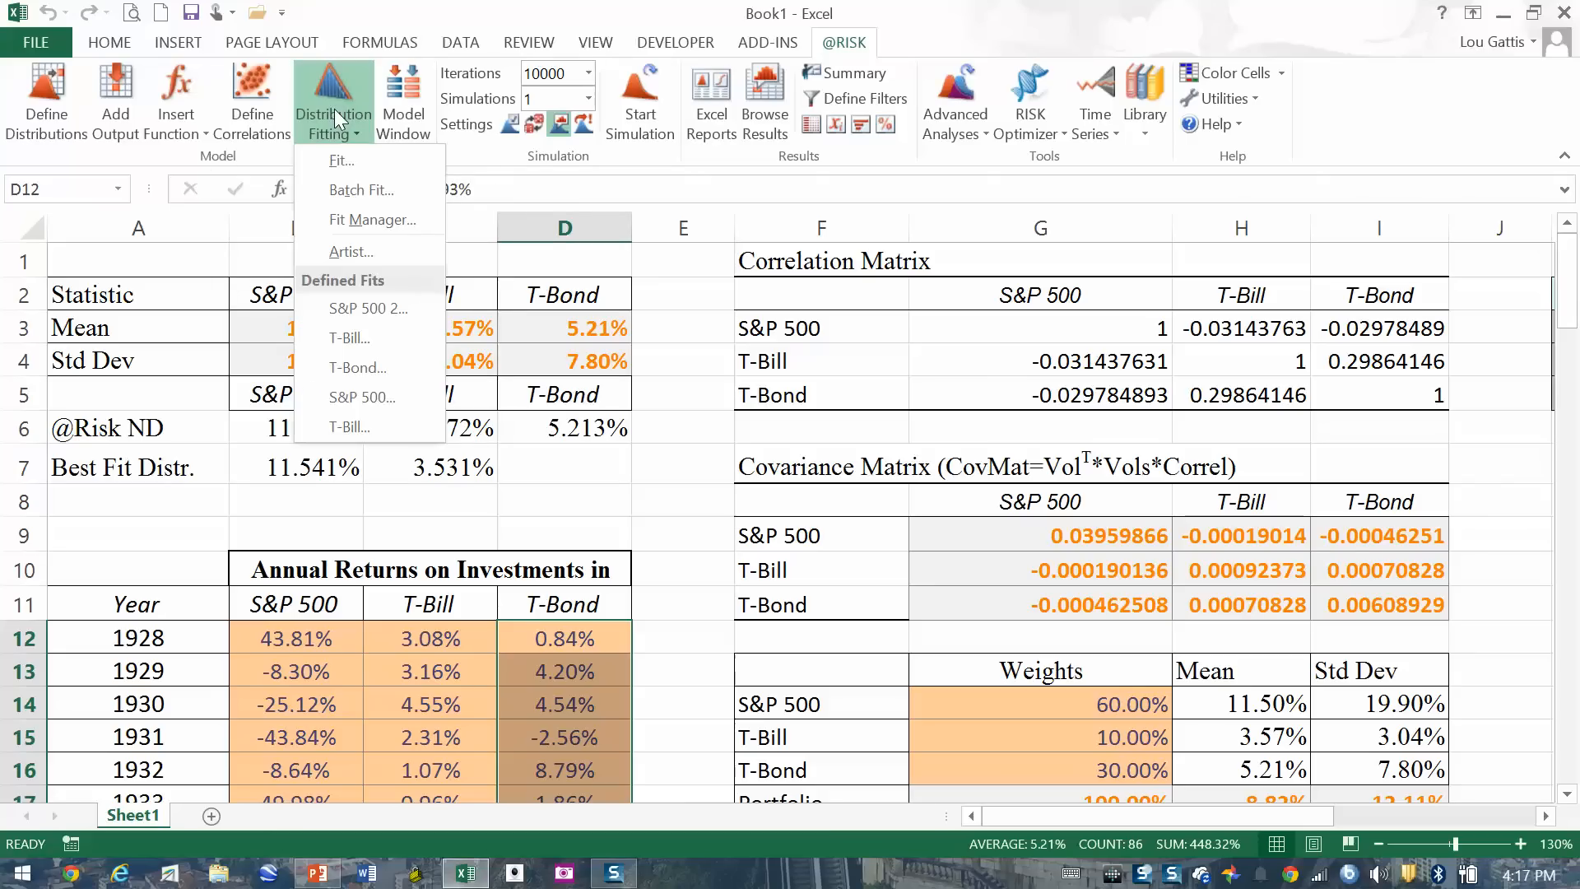
left_click(353, 153)
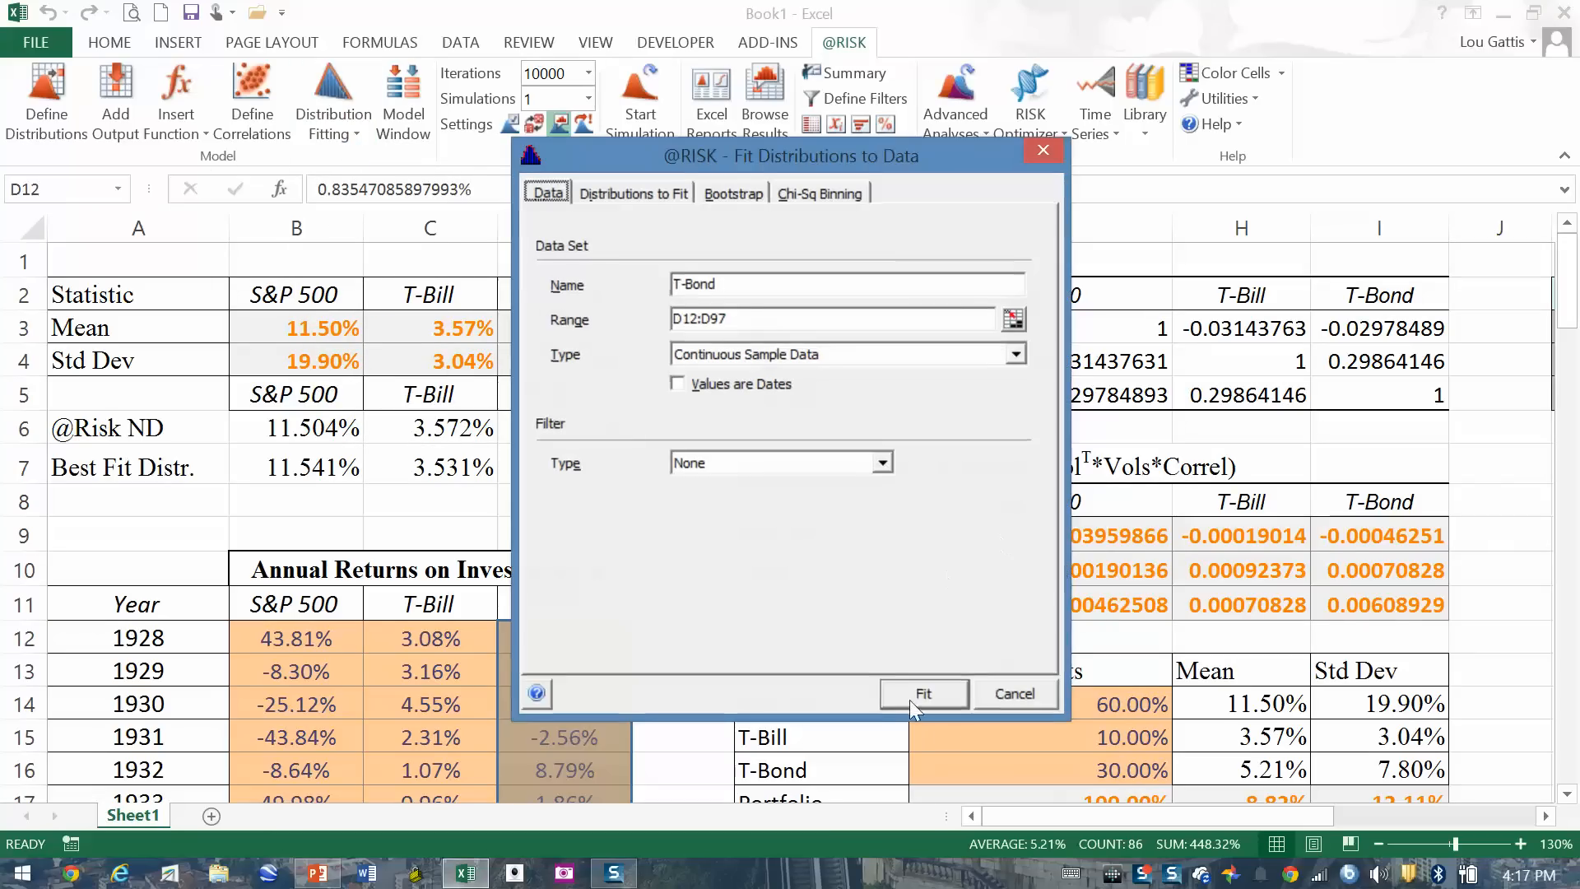
left_click(931, 695)
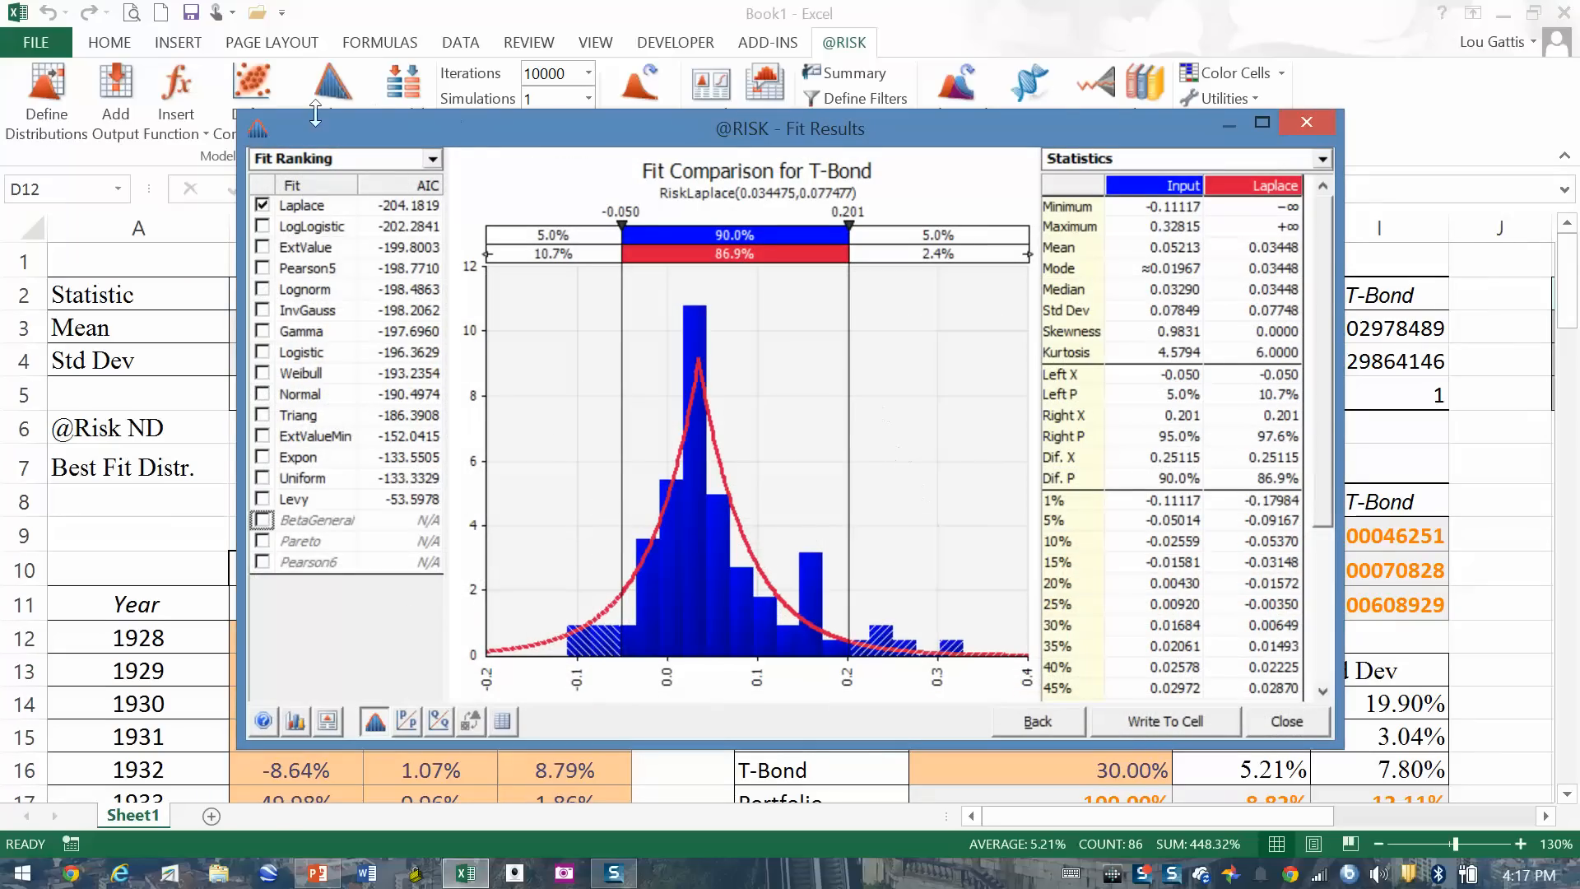
Step: Compare the LogLogistic and Laplace fits for T-Bond in the graph and statistics, leaving only LogLogistic overlaid
left_click(261, 225)
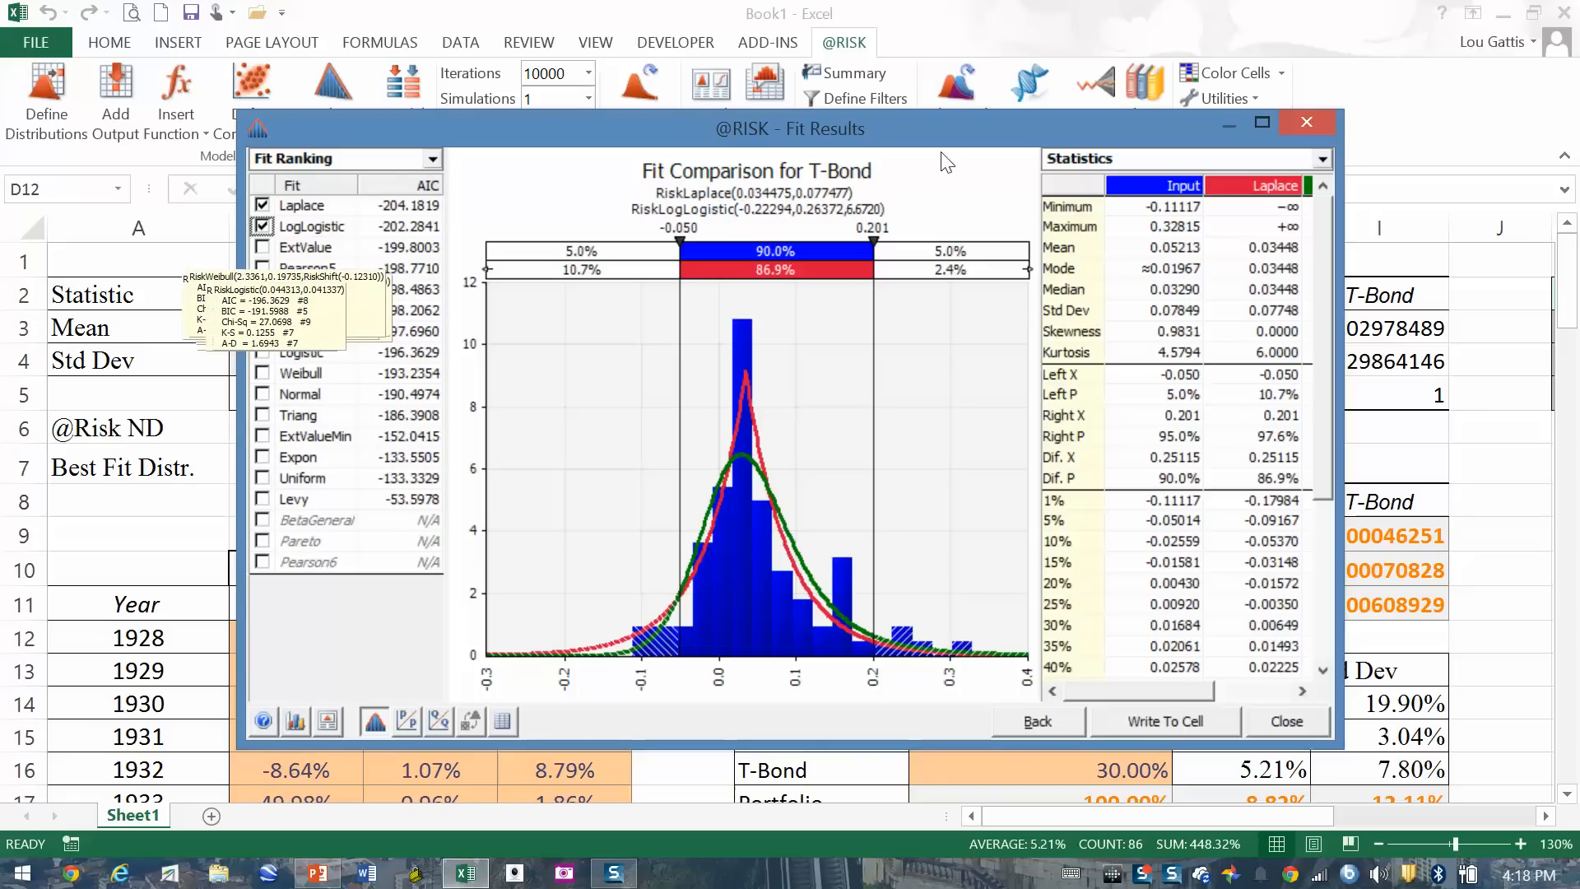
left_click_drag(918, 120, 919, 69)
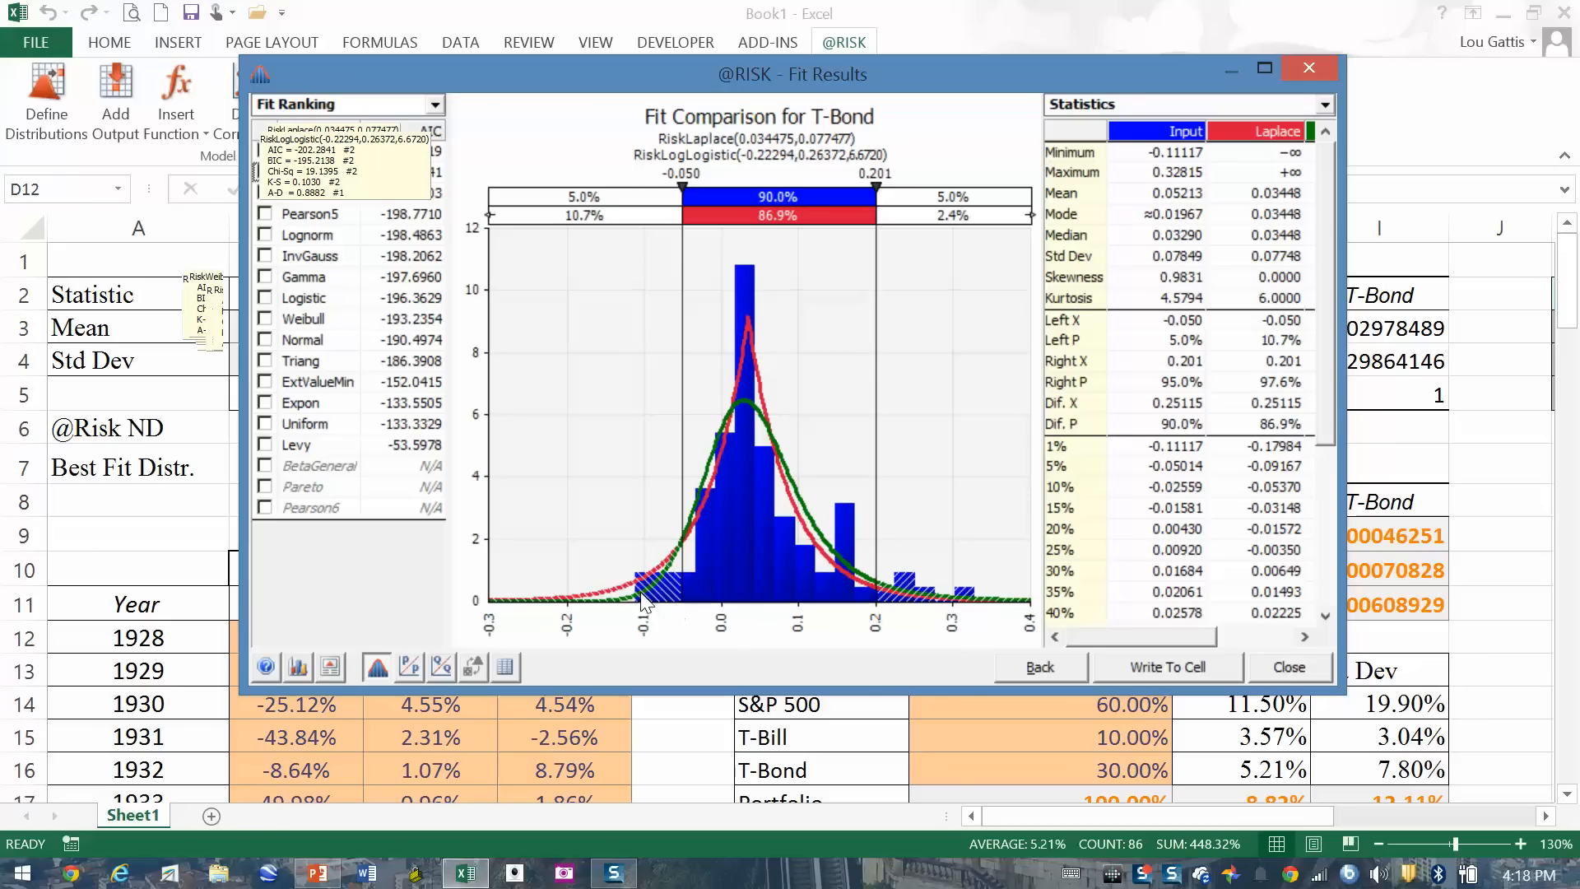
left_click_drag(915, 89, 962, 53)
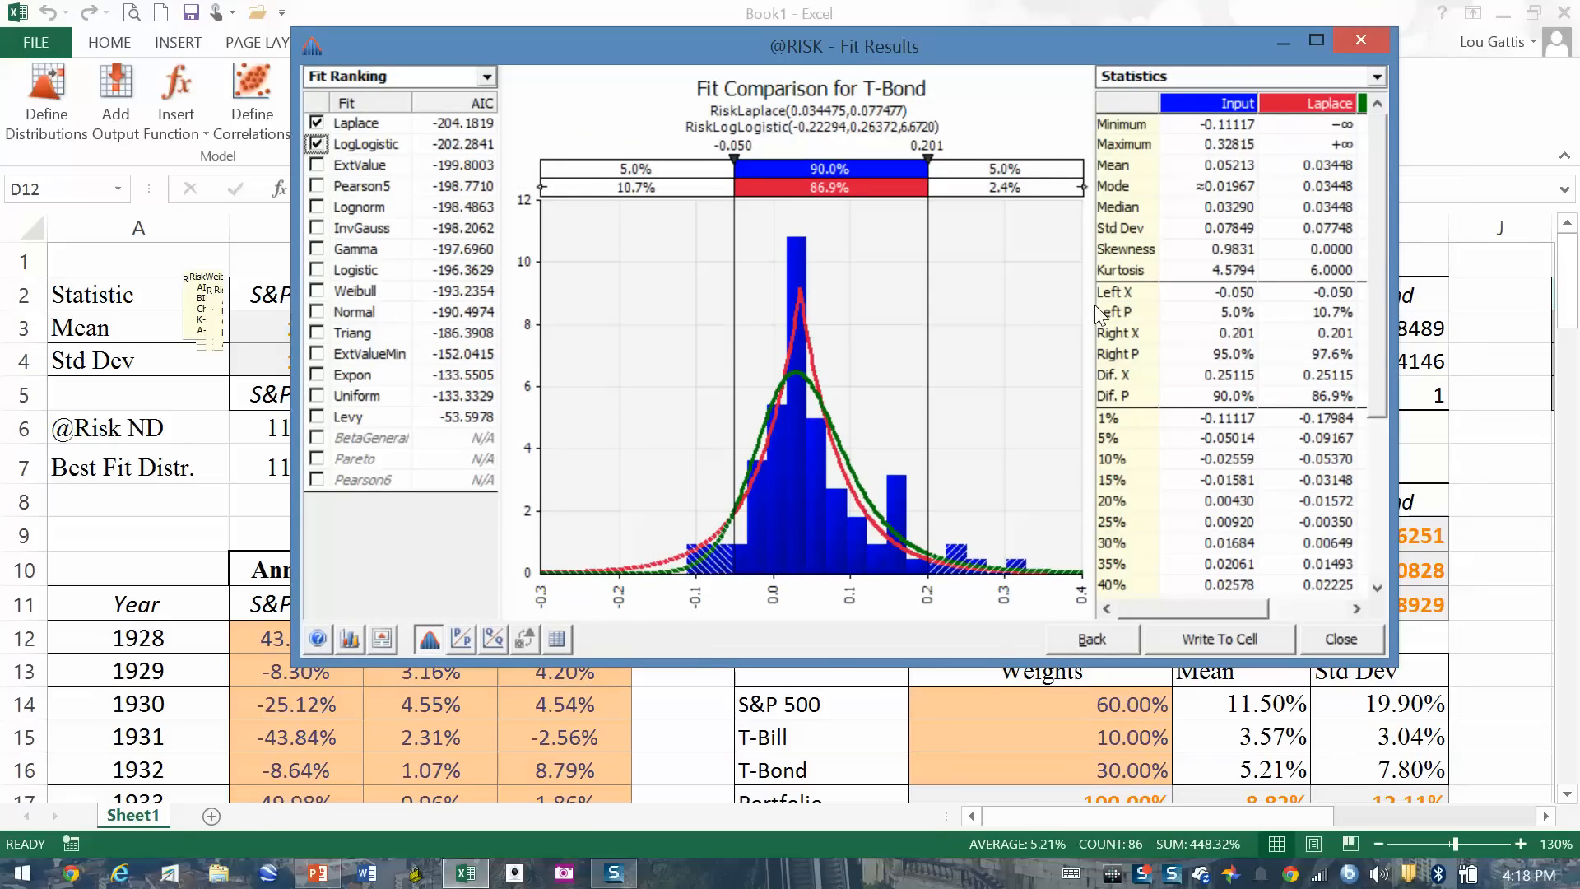
left_click_drag(1091, 306, 953, 323)
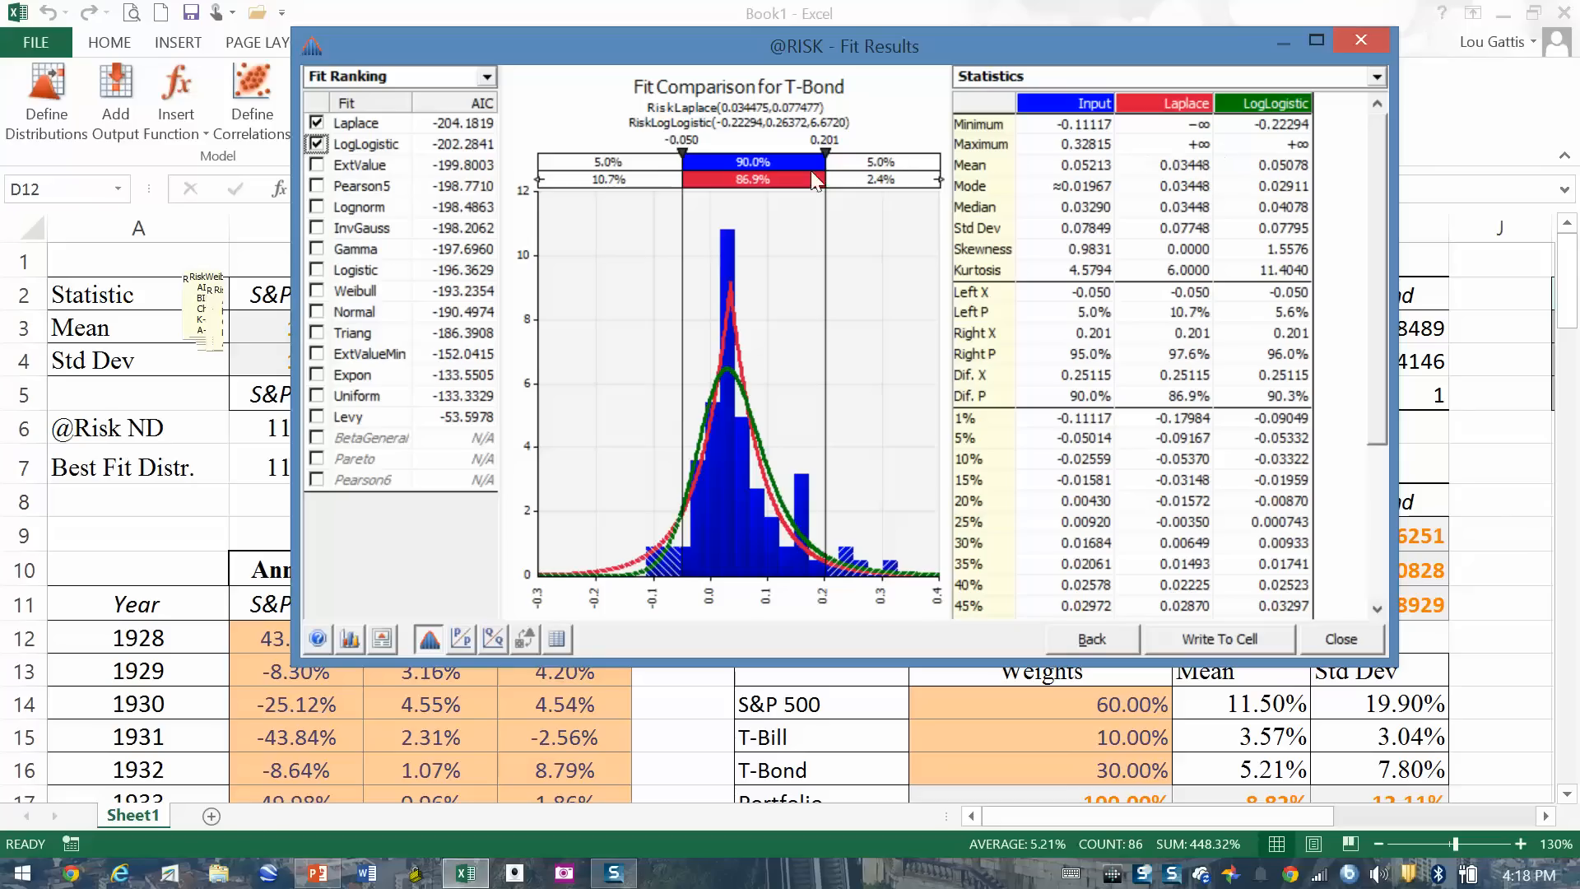
left_click(317, 123)
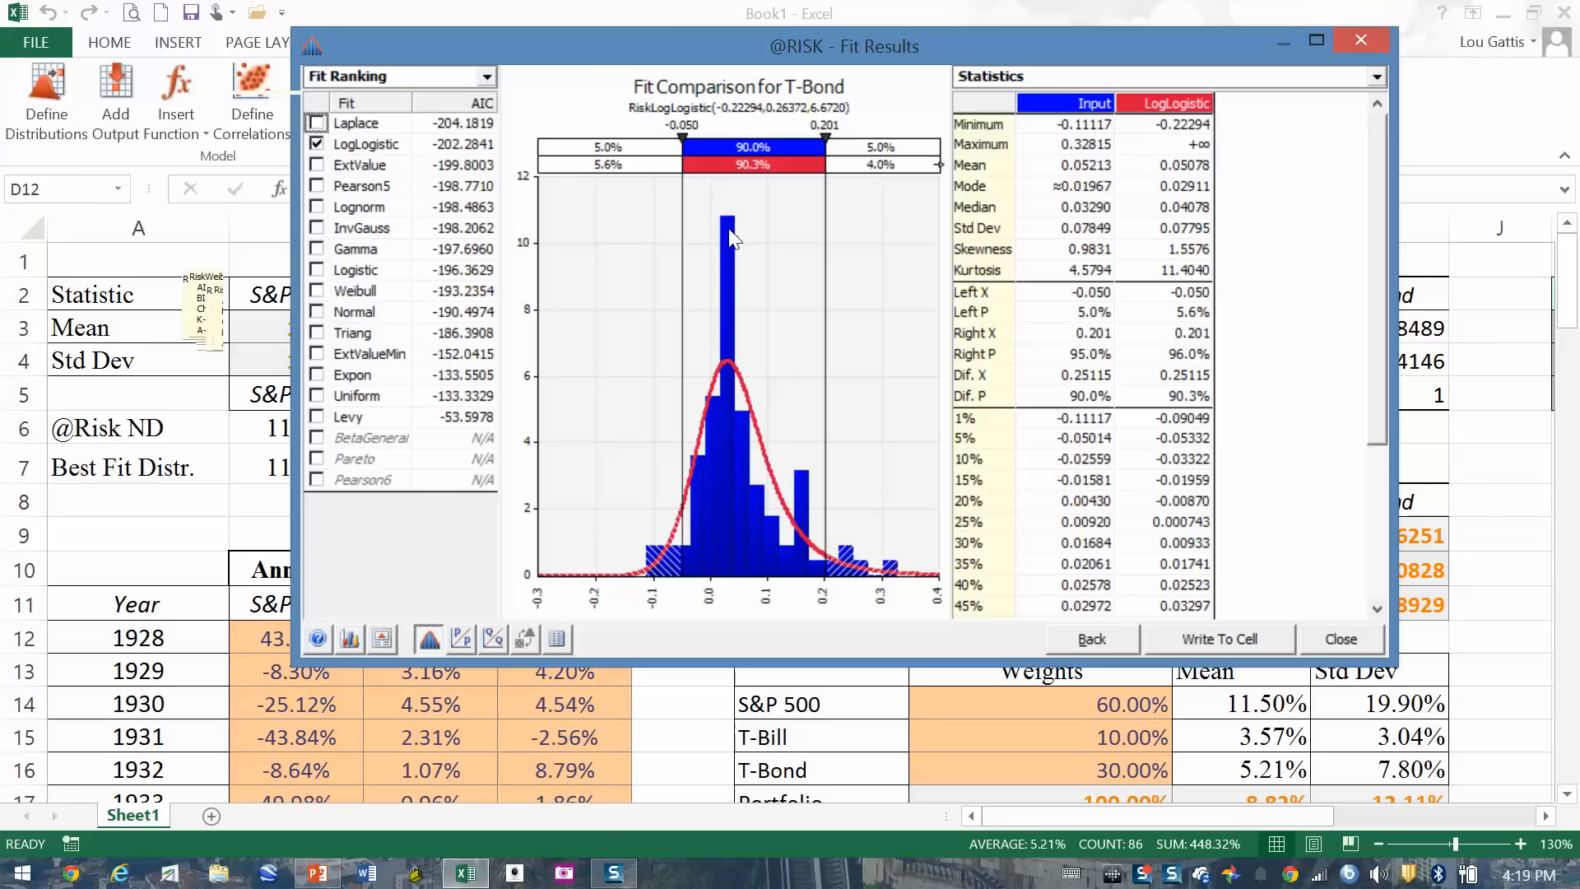
left_click(1231, 639)
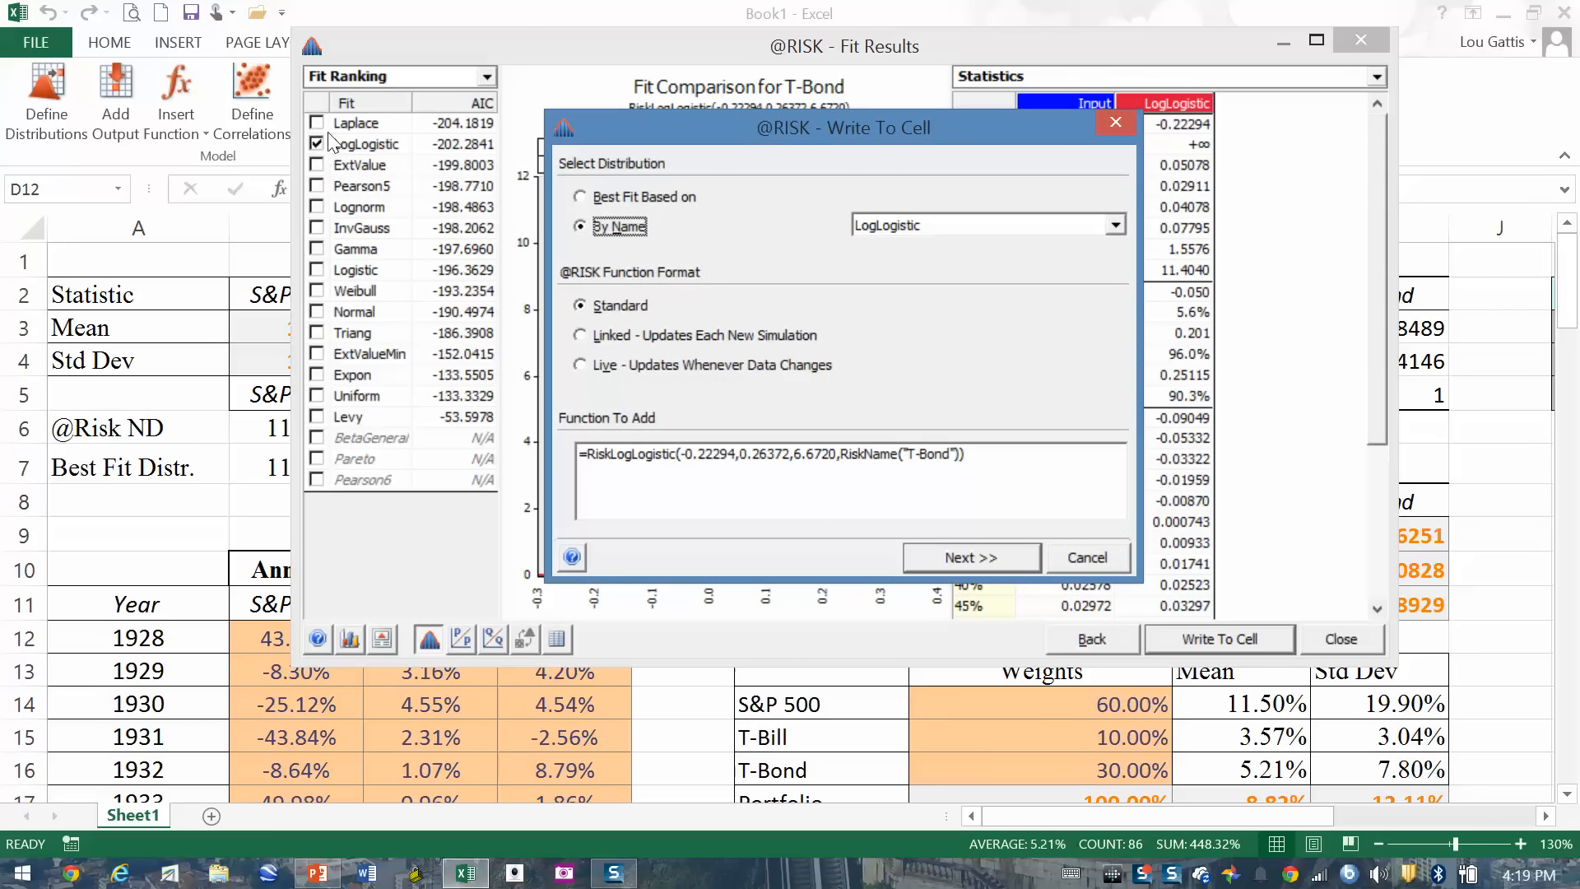
left_click(971, 558)
scroll(576, 493, "up", 20)
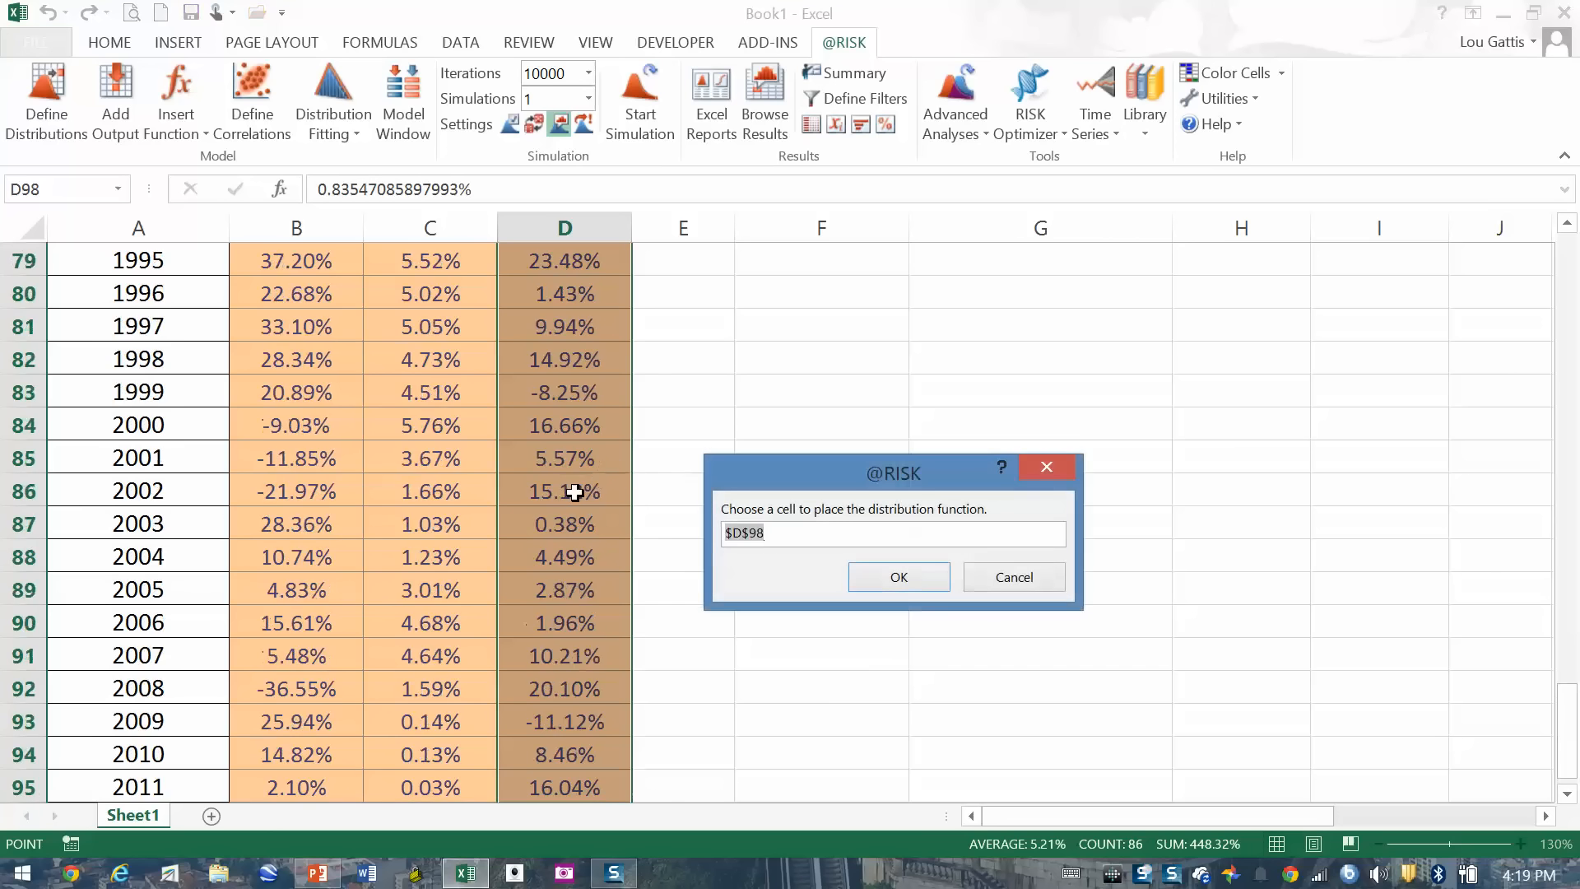
left_click(576, 470)
left_click(893, 577)
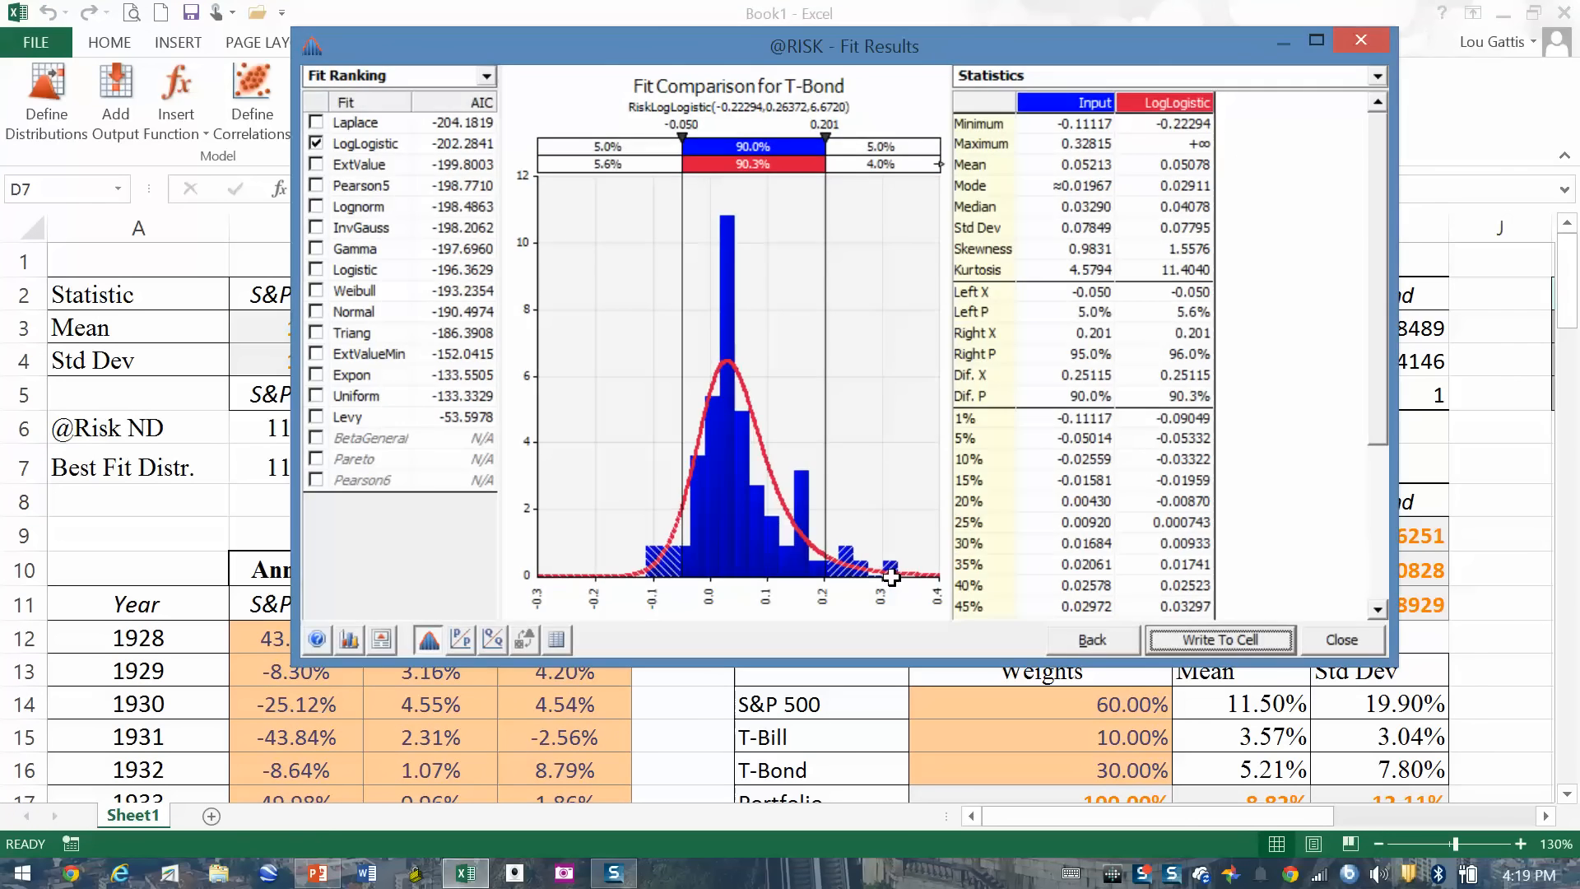
Step: Review the fitted distribution formulas for T-Bill and T-Bond in the Best Fit Distr. row
left_click_drag(278, 426, 605, 421)
left_click_drag(329, 482, 410, 467)
left_click(409, 467)
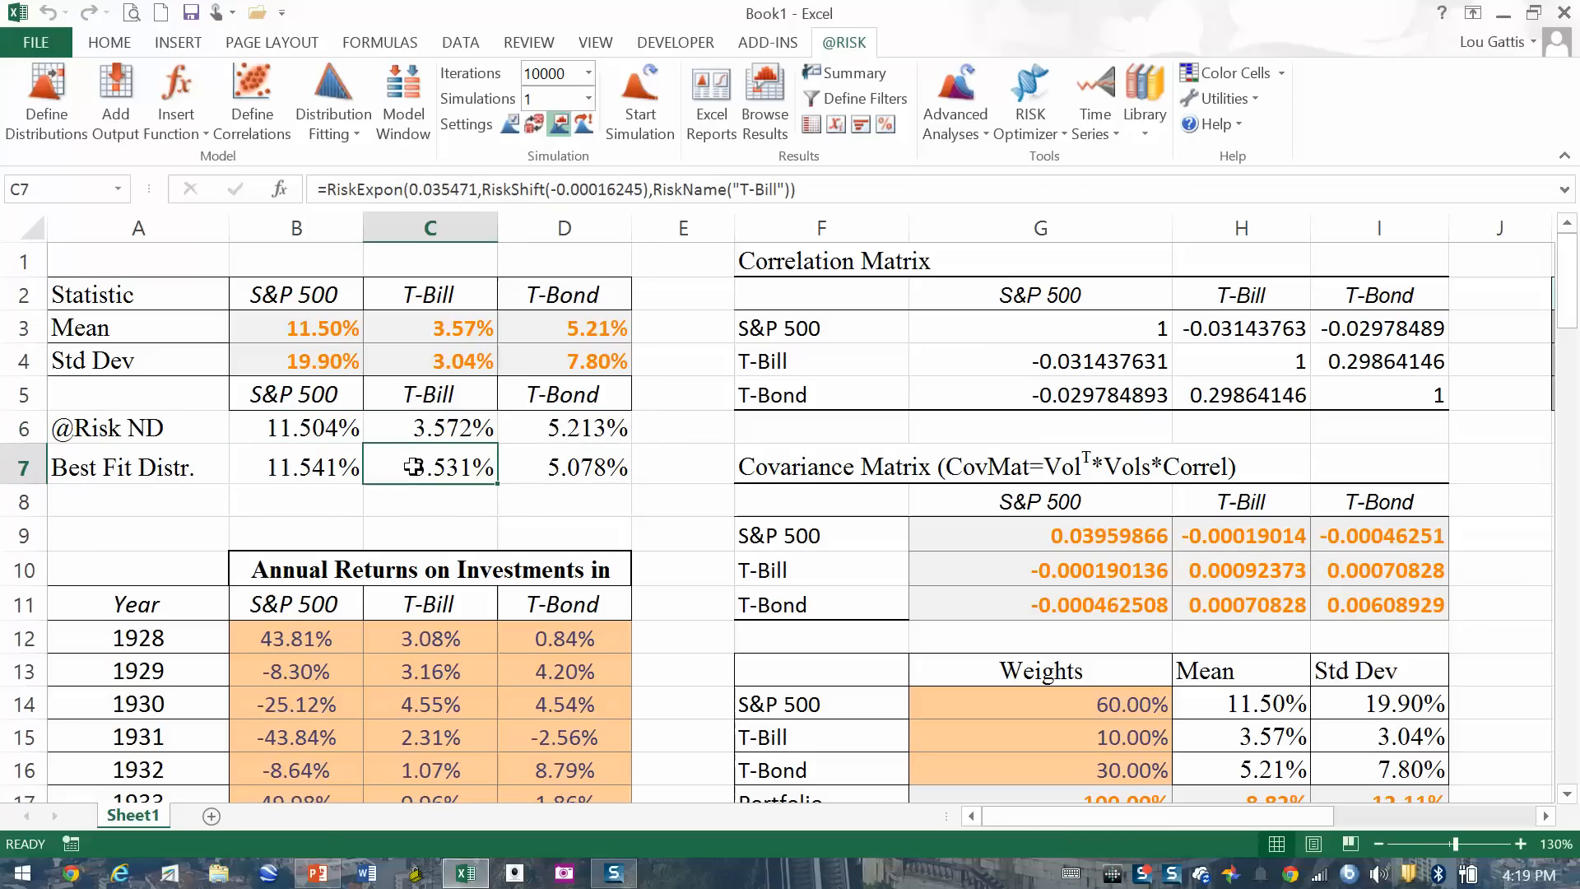
left_click(586, 465)
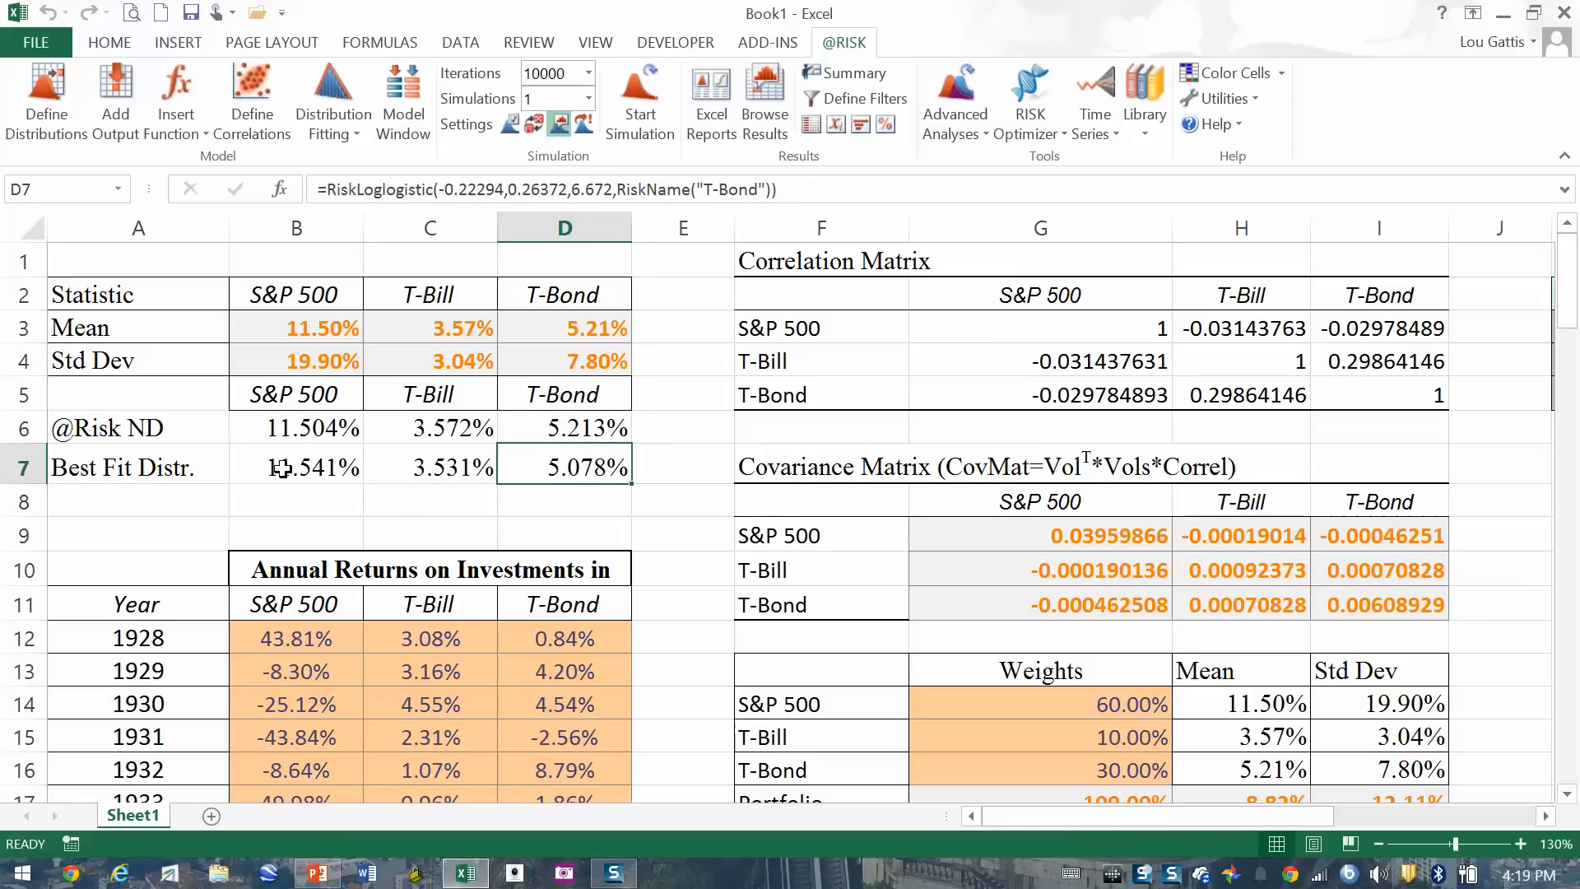
left_click_drag(279, 467, 564, 471)
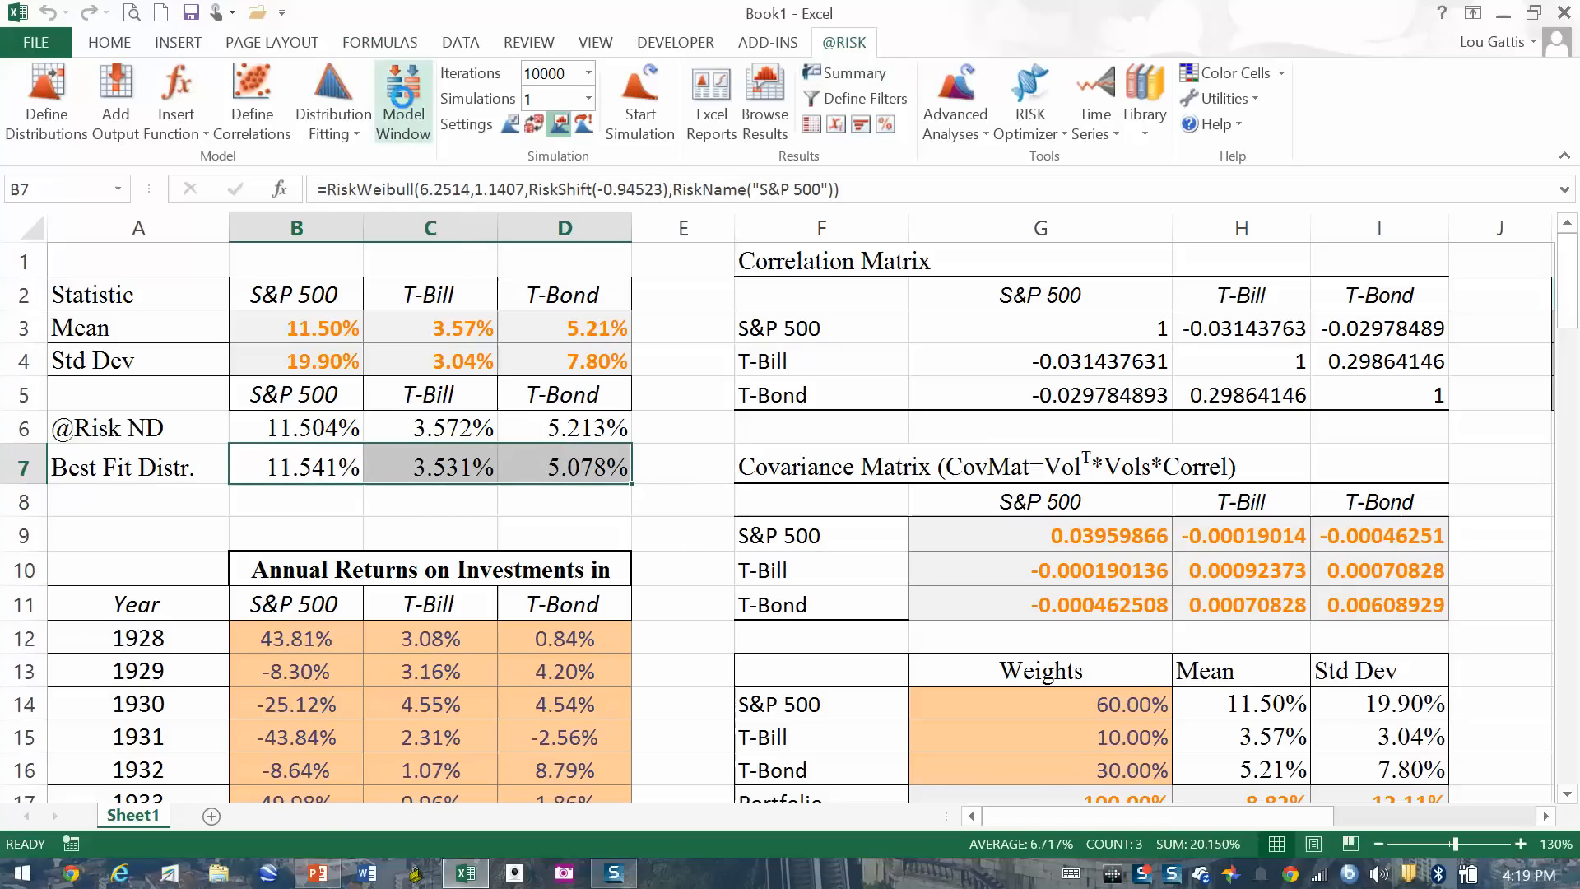
left_click(412, 112)
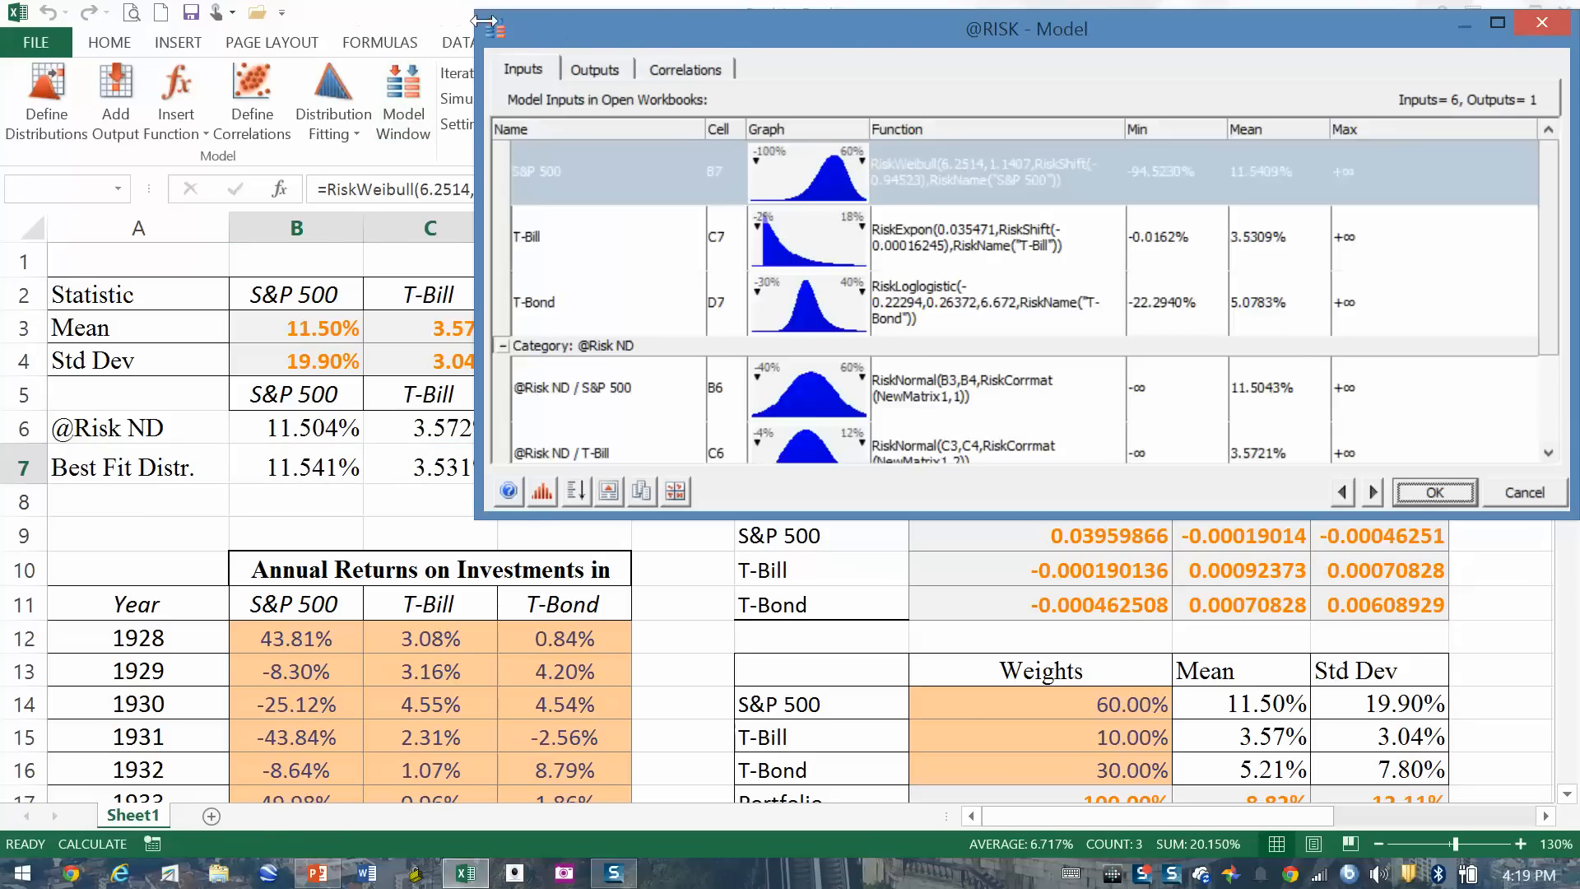
left_click_drag(1251, 500, 1320, 721)
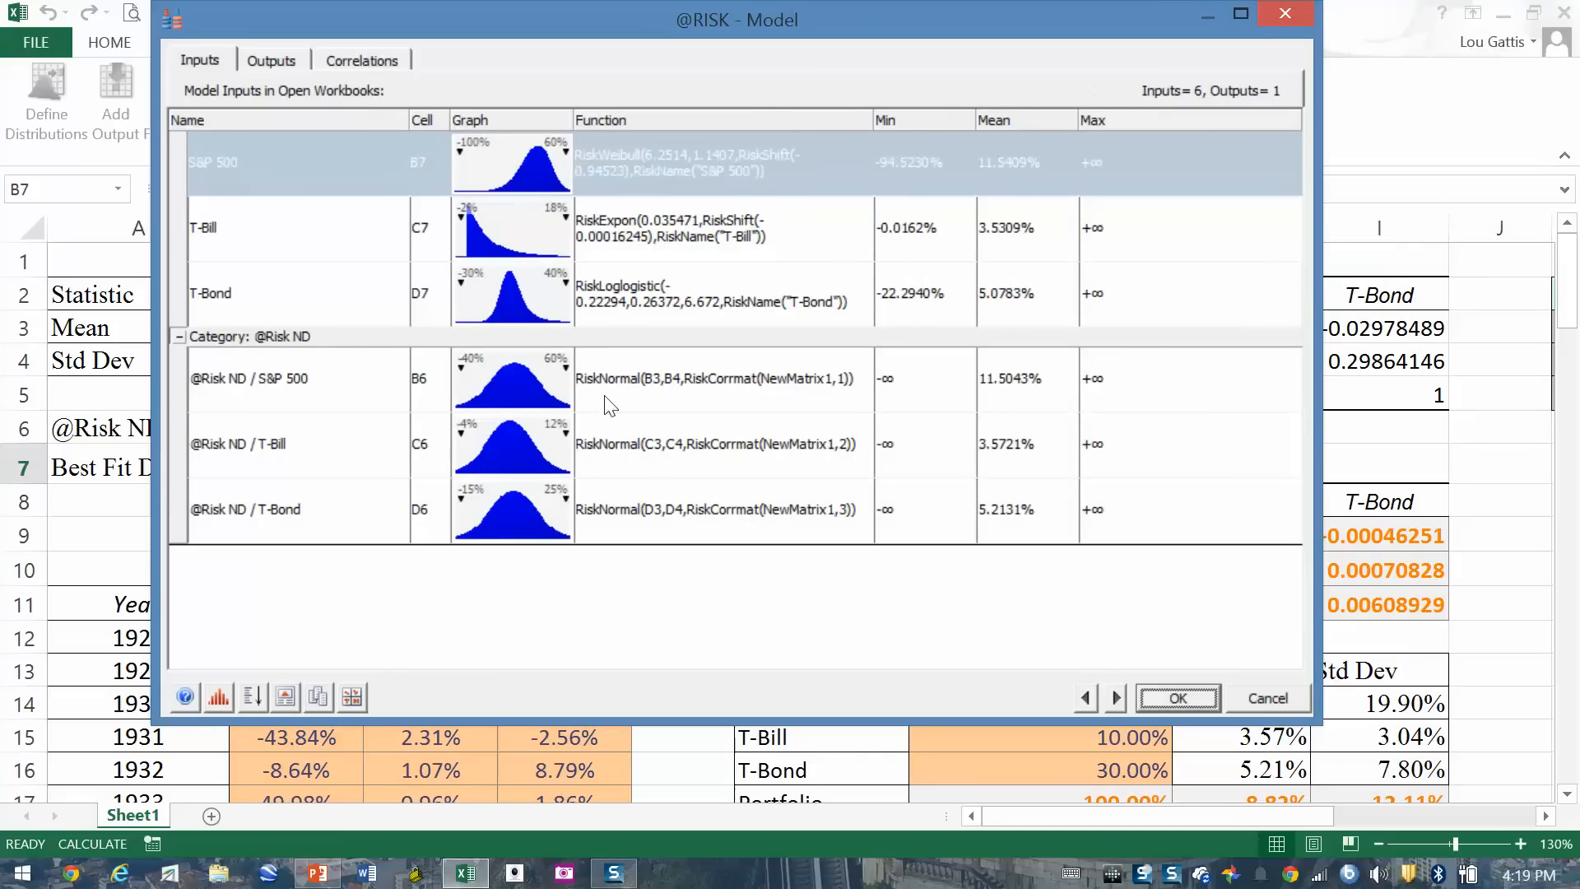
left_click(700, 293, "shift")
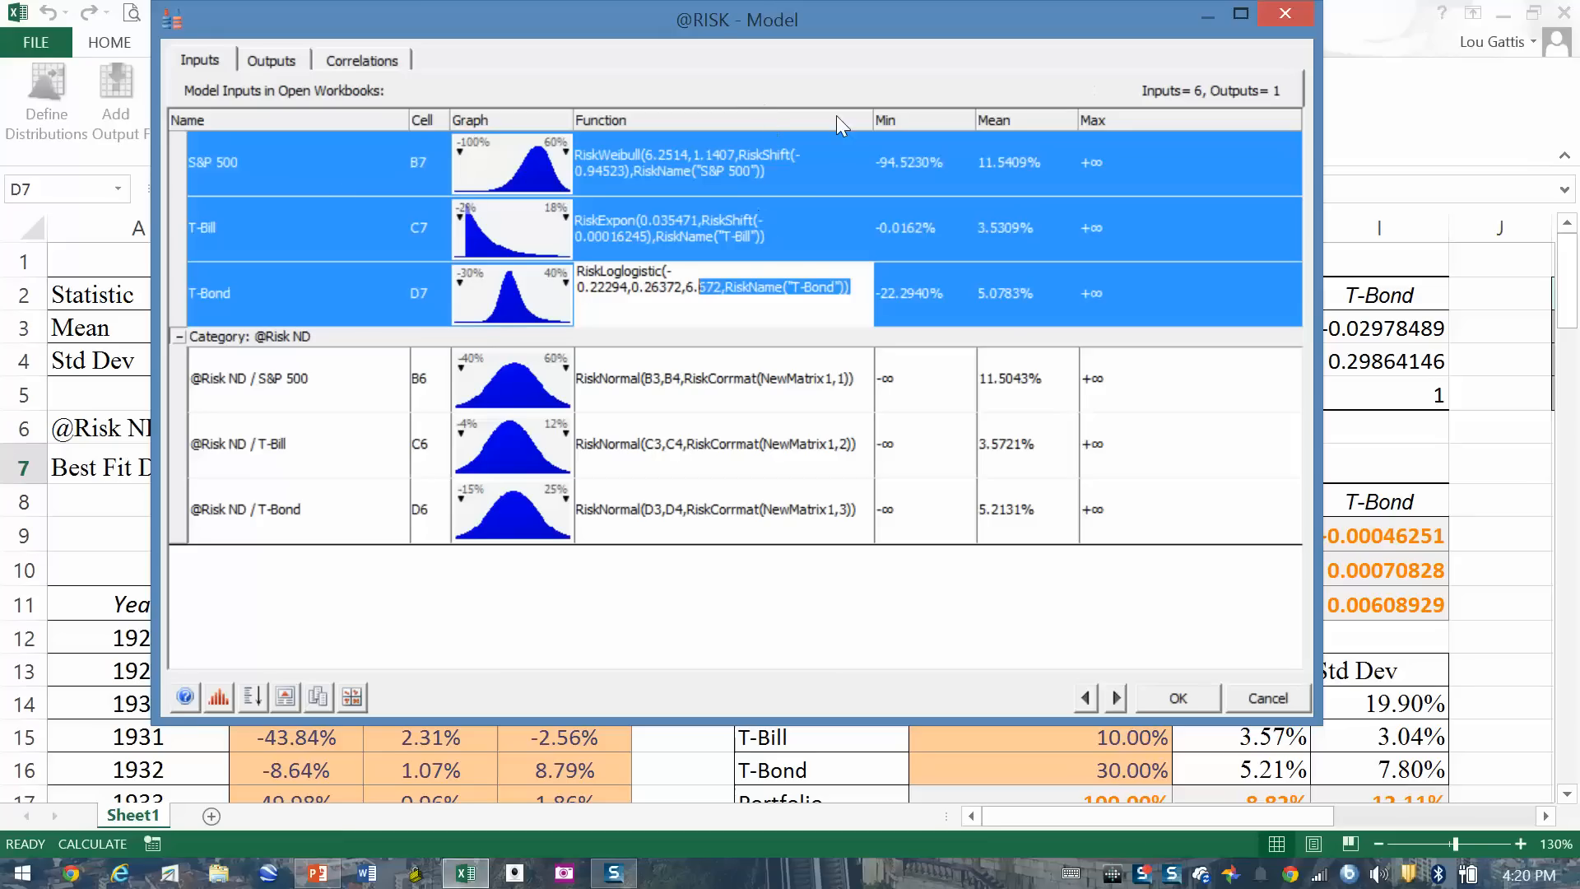
right_click(821, 161)
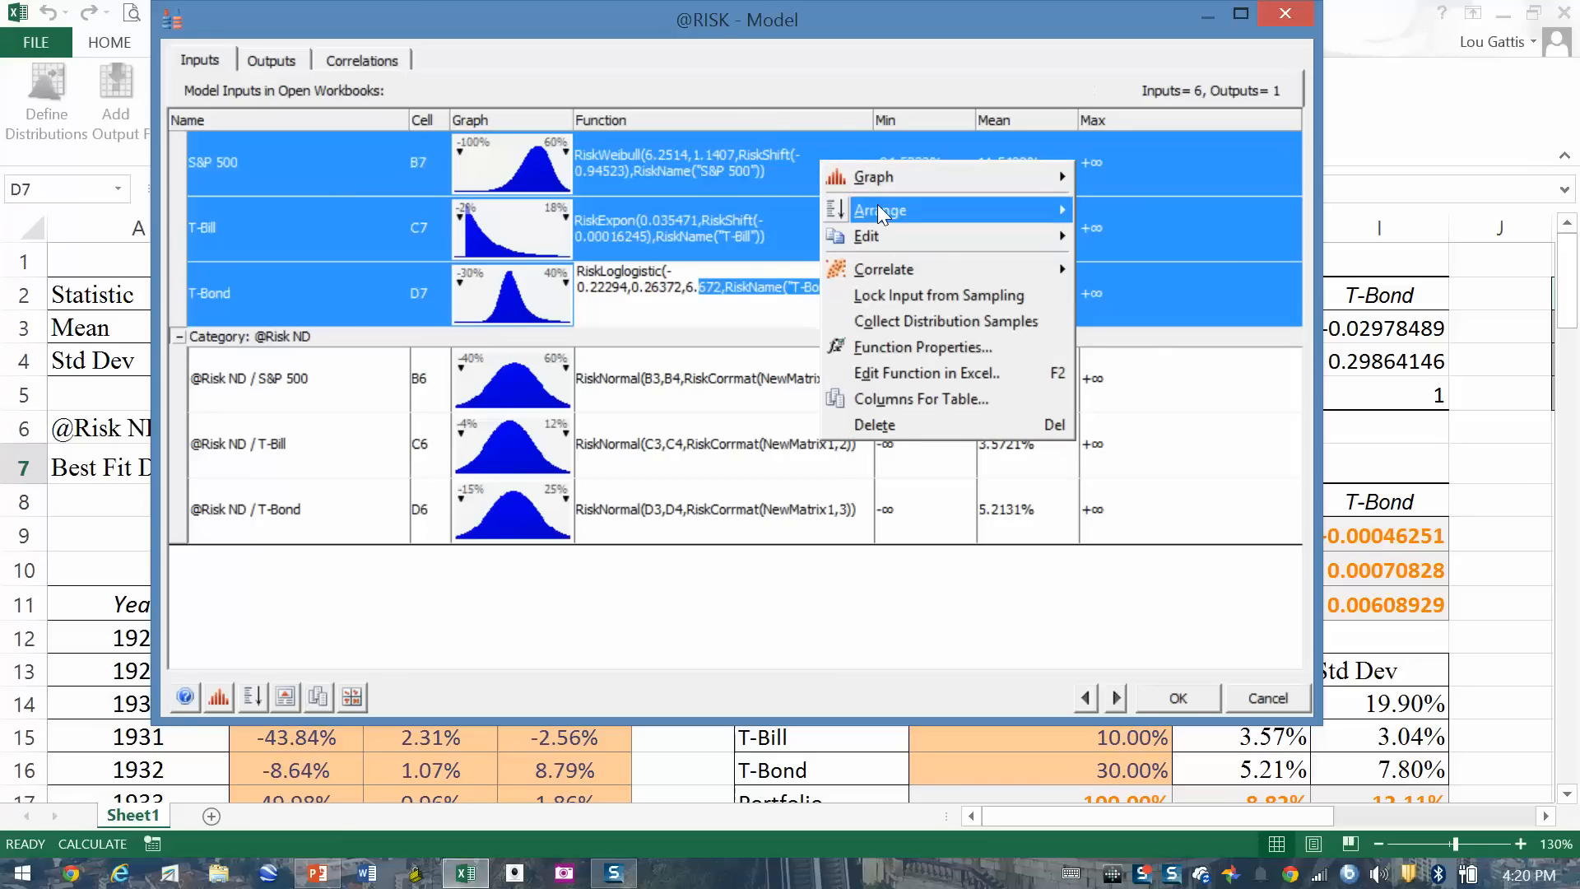
mouse_move(906, 280)
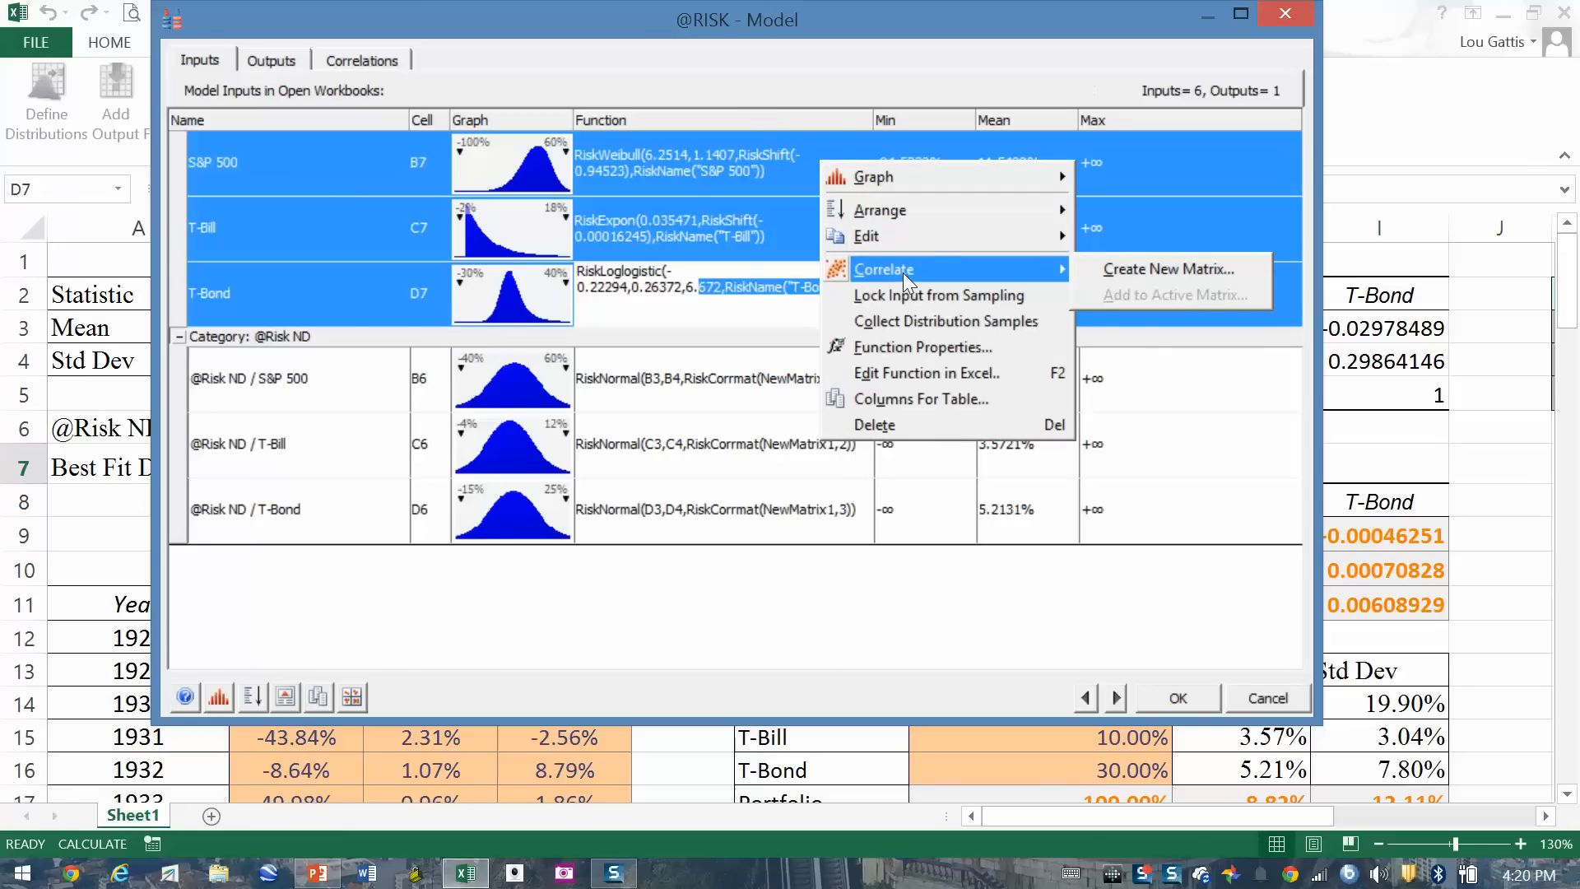
left_click(1093, 268)
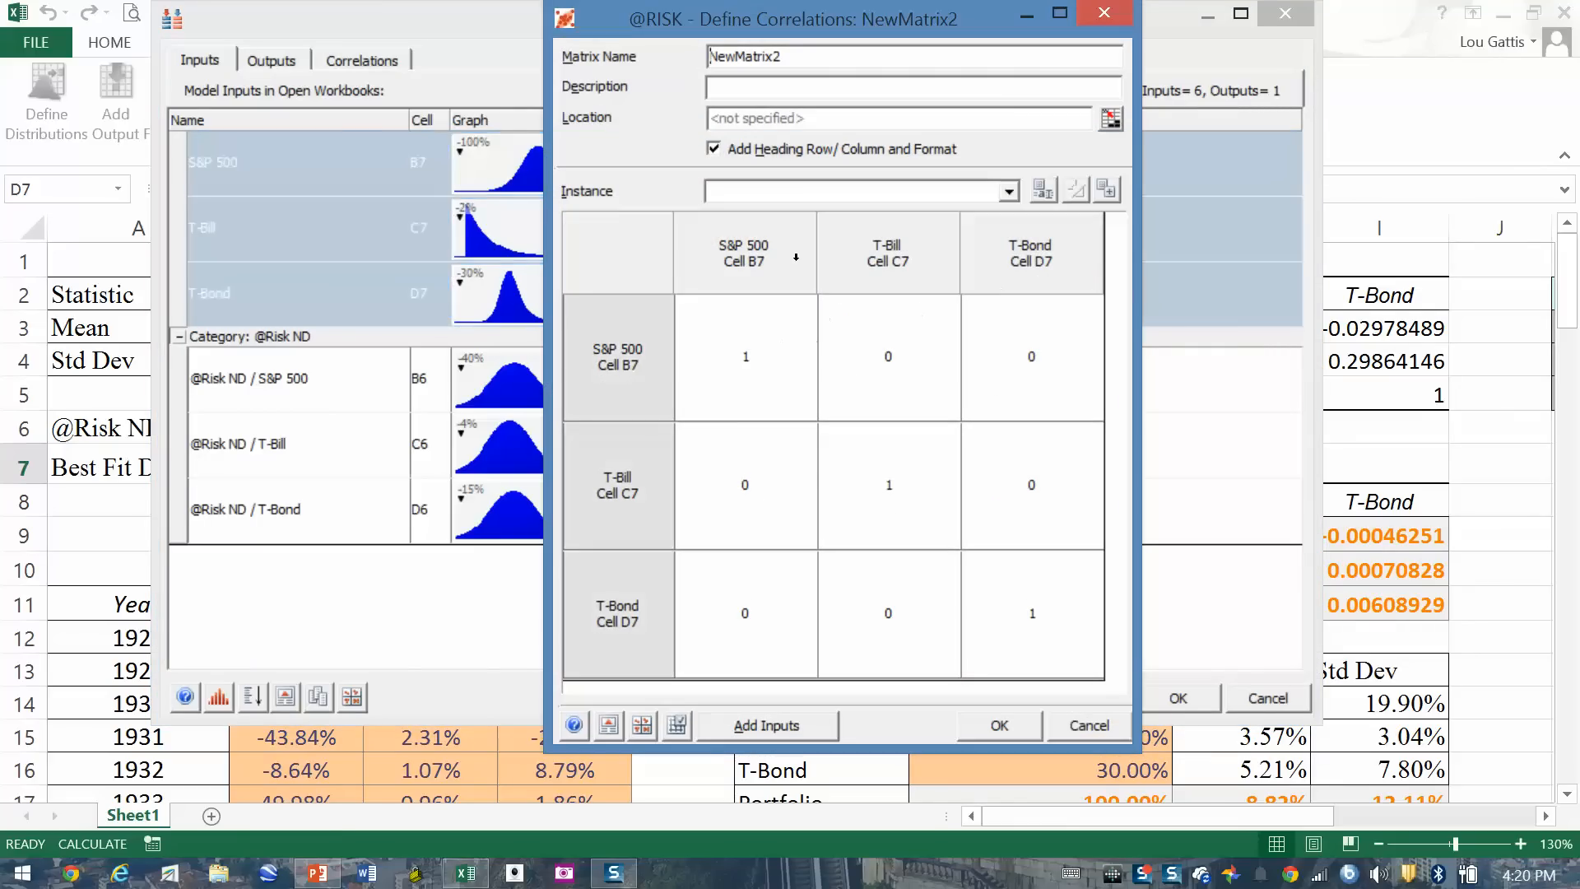
Step: Fill the new matrix with the correlation coefficients from cells G3:I5
right_click(847, 335)
left_click(916, 494)
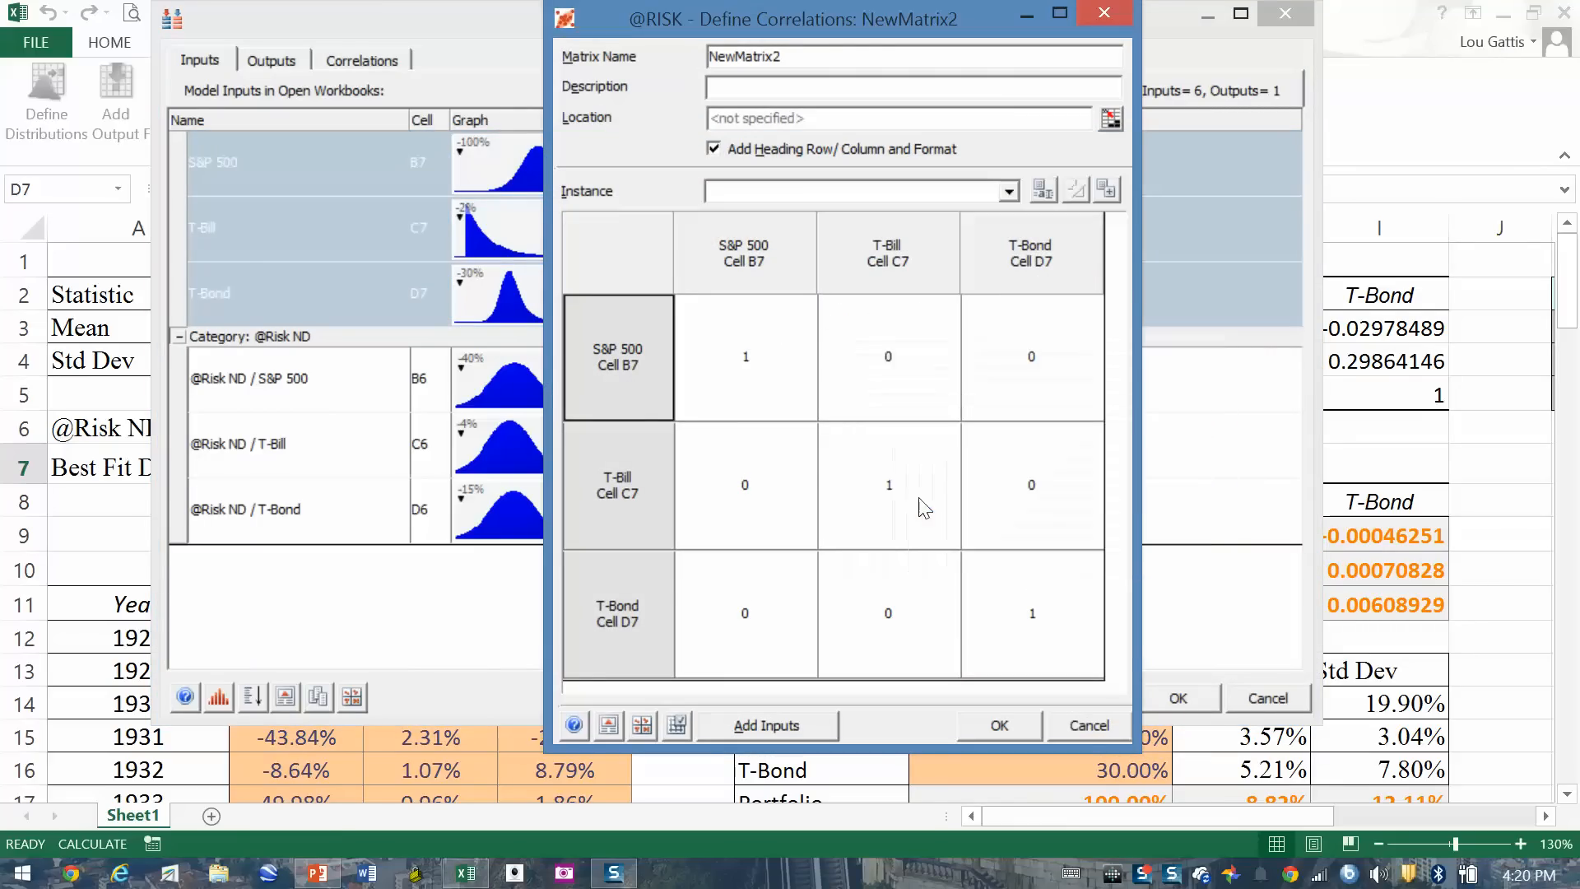
left_click_drag(1023, 334, 1343, 392)
left_click_drag(1386, 398, 1385, 398)
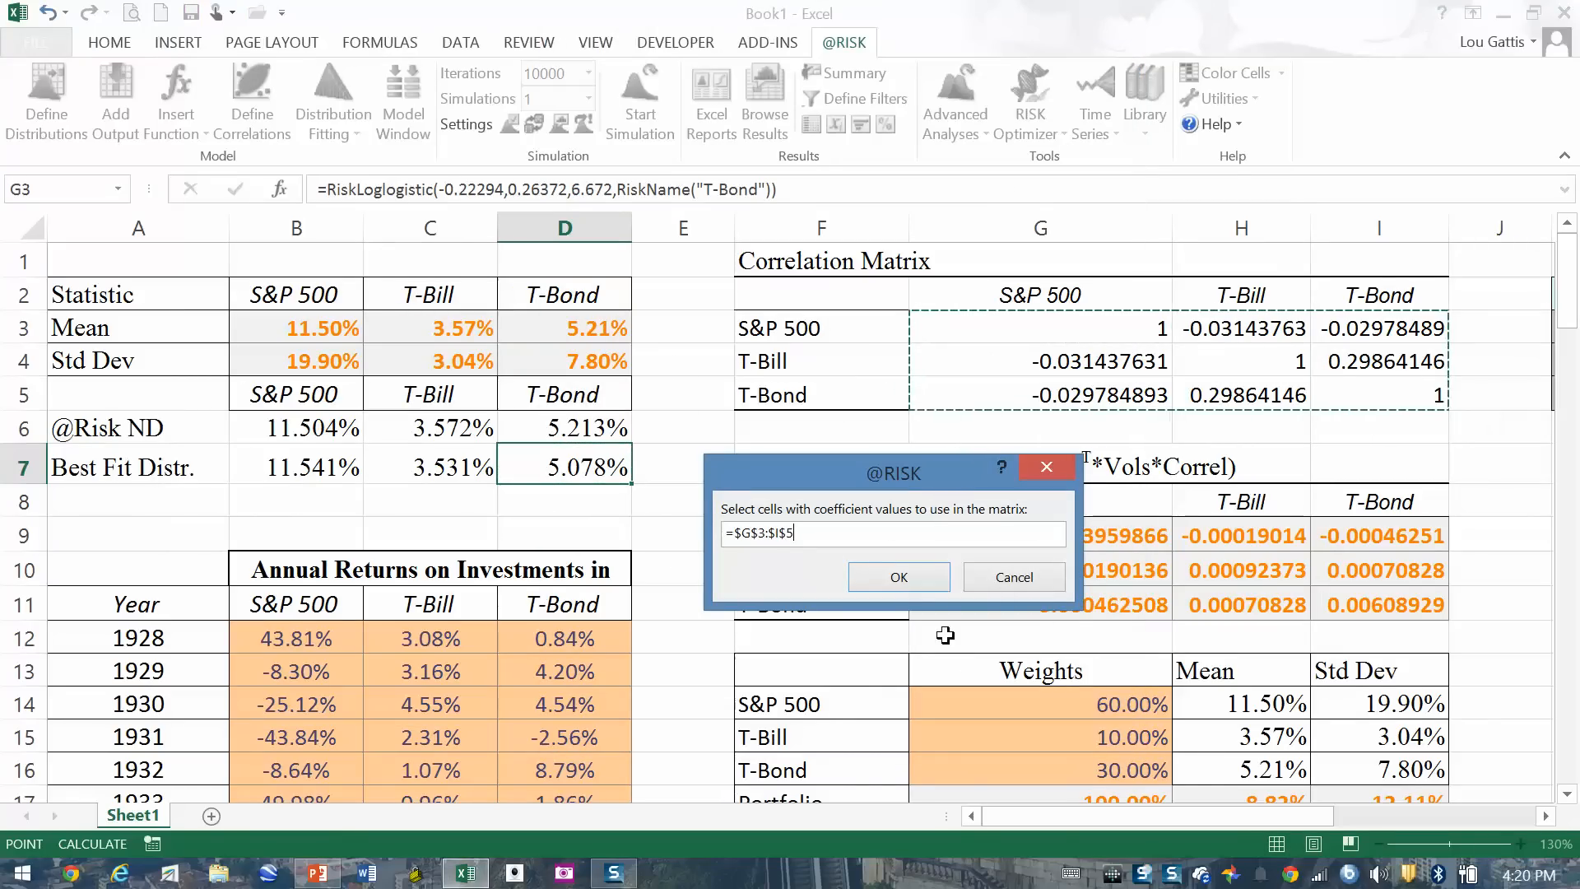
left_click(905, 580)
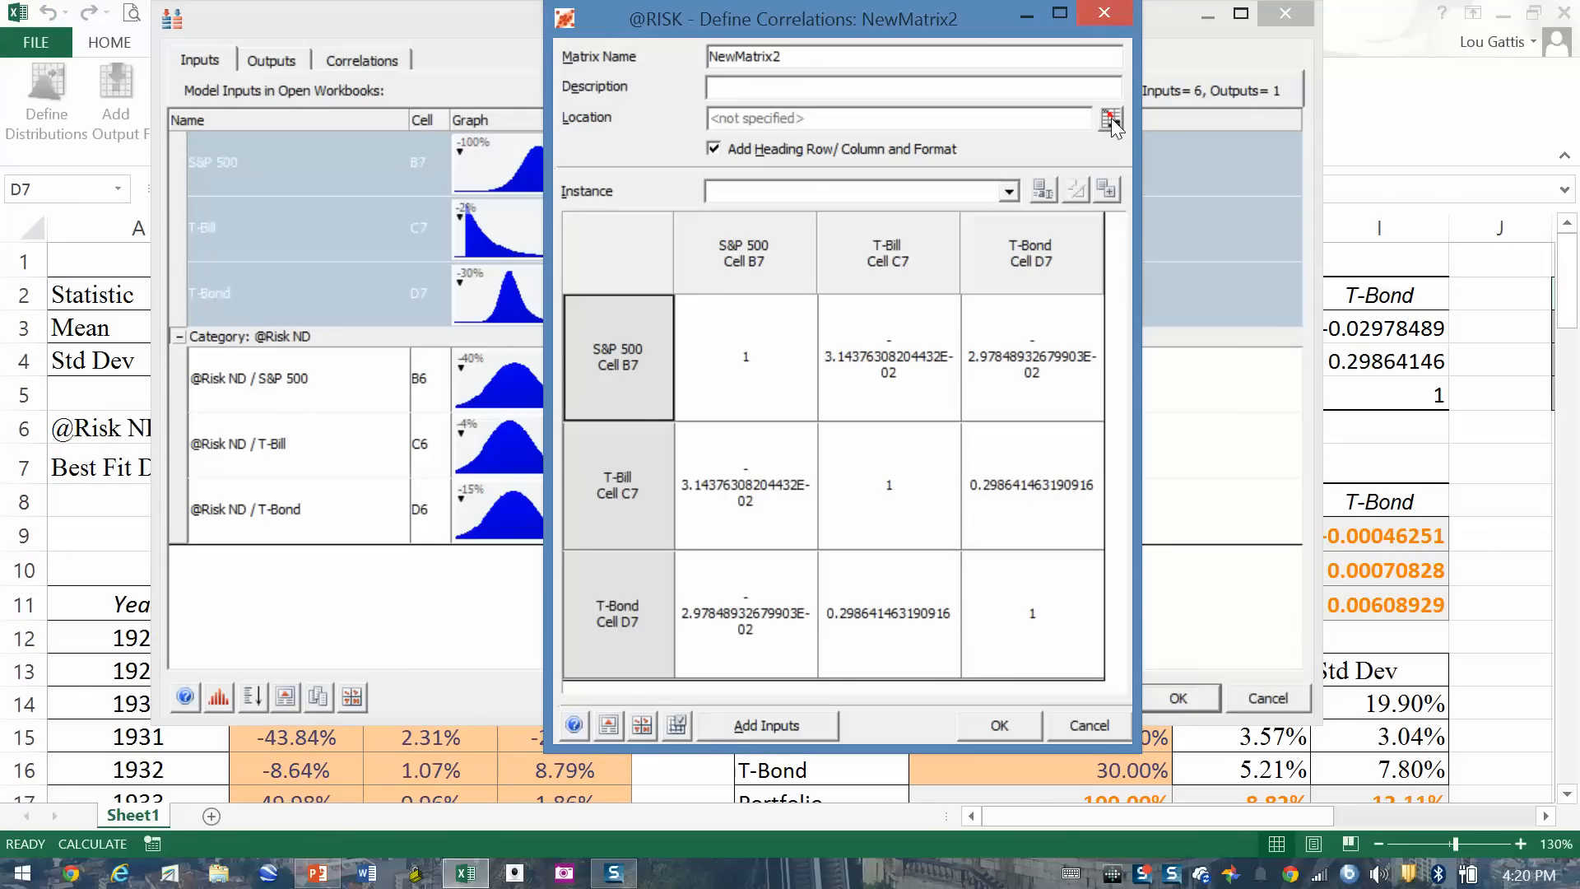
Step: Place the new correlation matrix in the worksheet with its top left cell at K6 and apply the model changes
left_click(1111, 118)
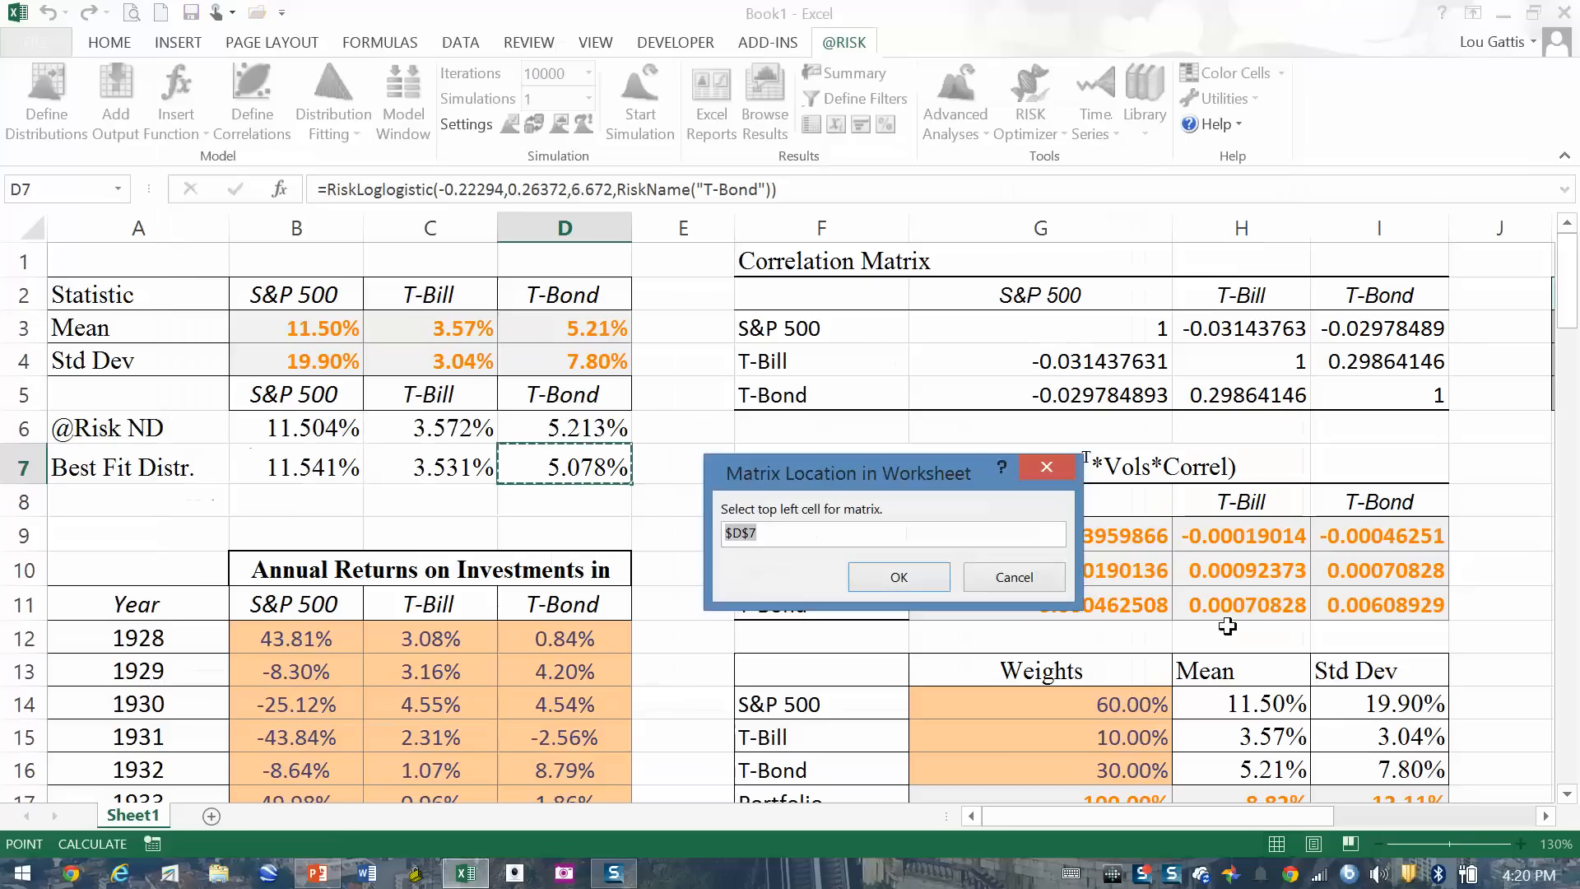
left_click(1541, 816)
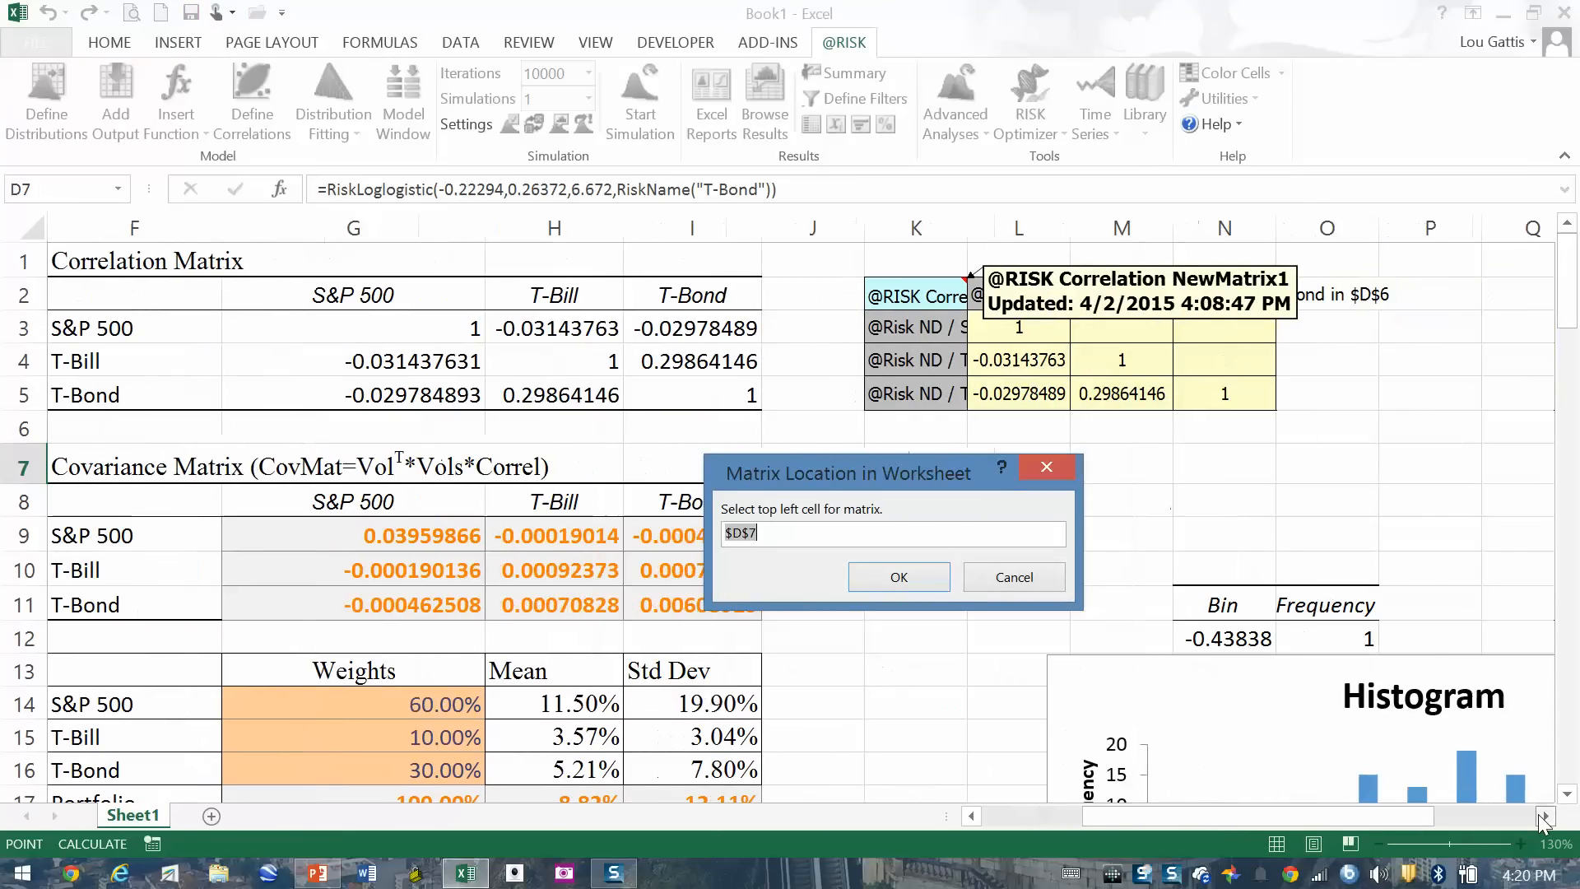
left_click(909, 435)
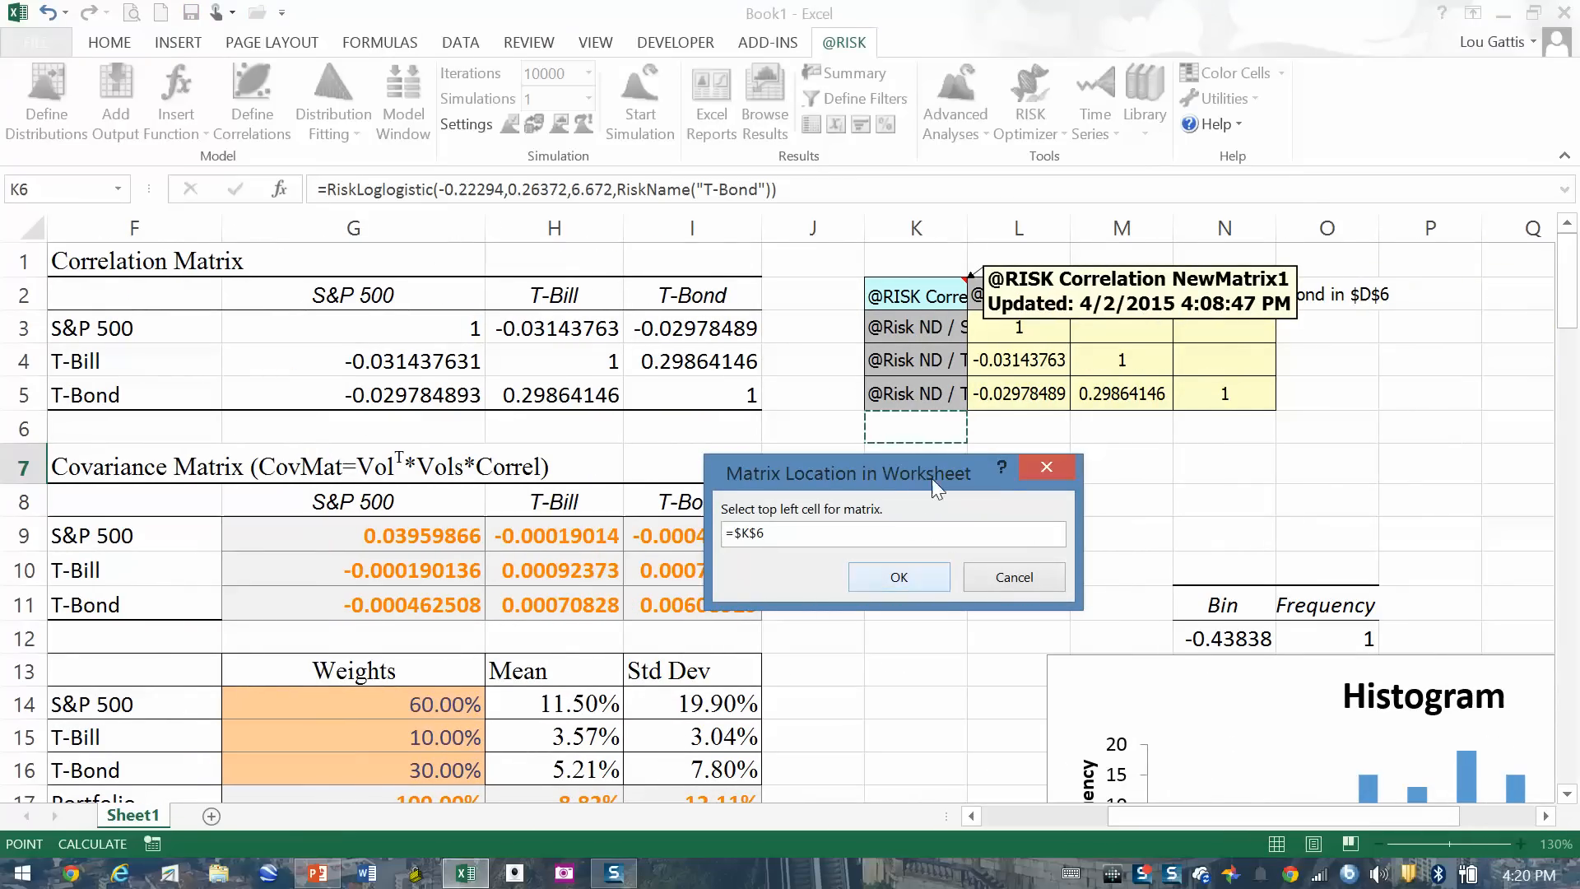
left_click(906, 578)
left_click(1011, 721)
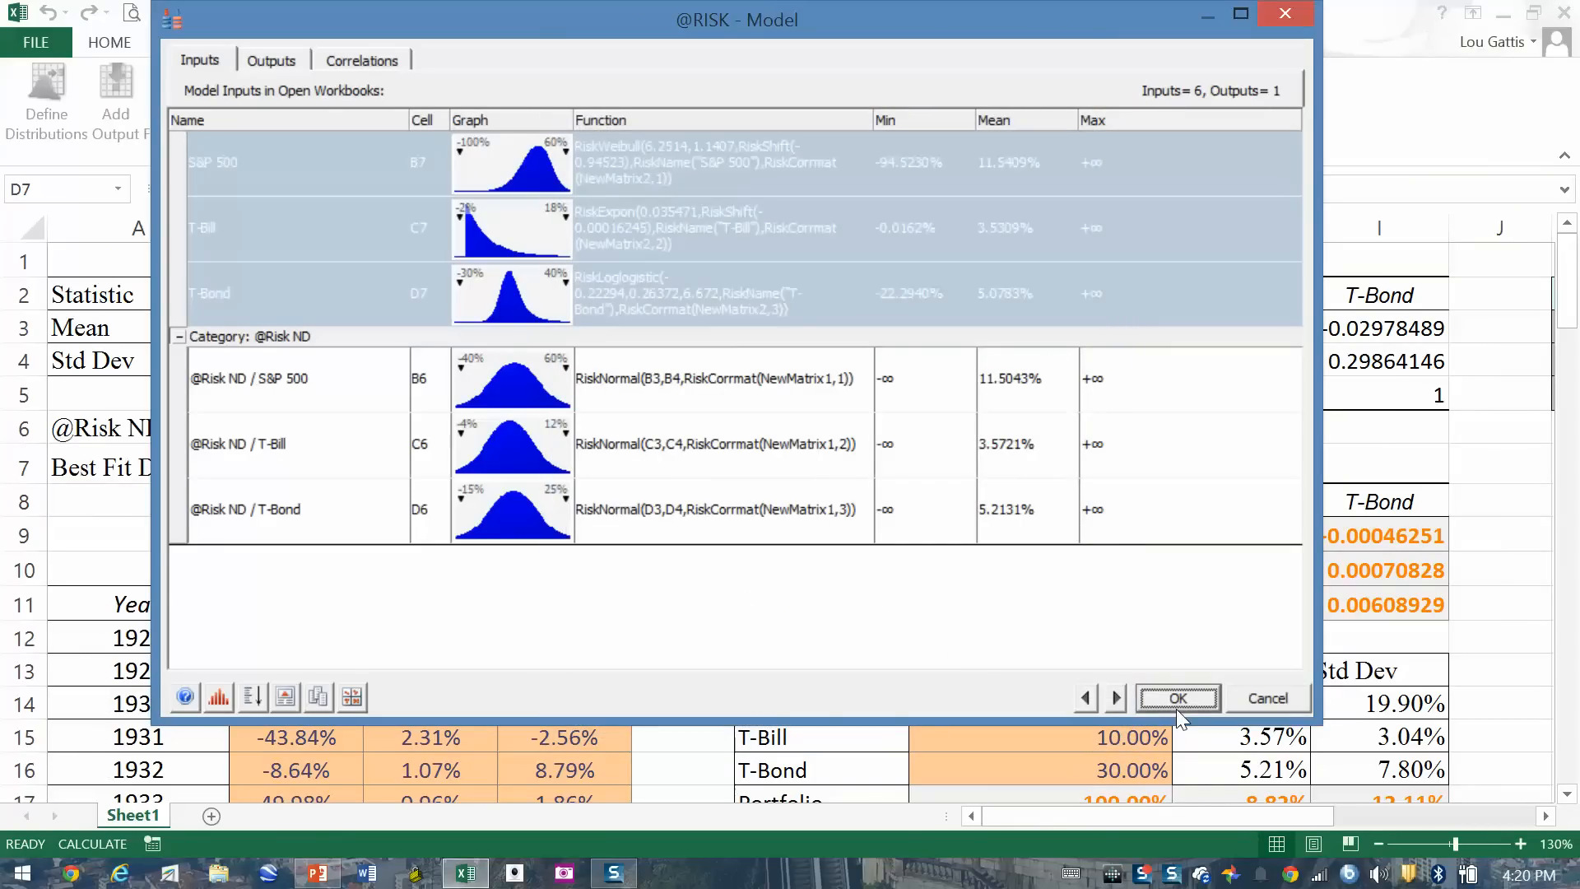
left_click(1177, 699)
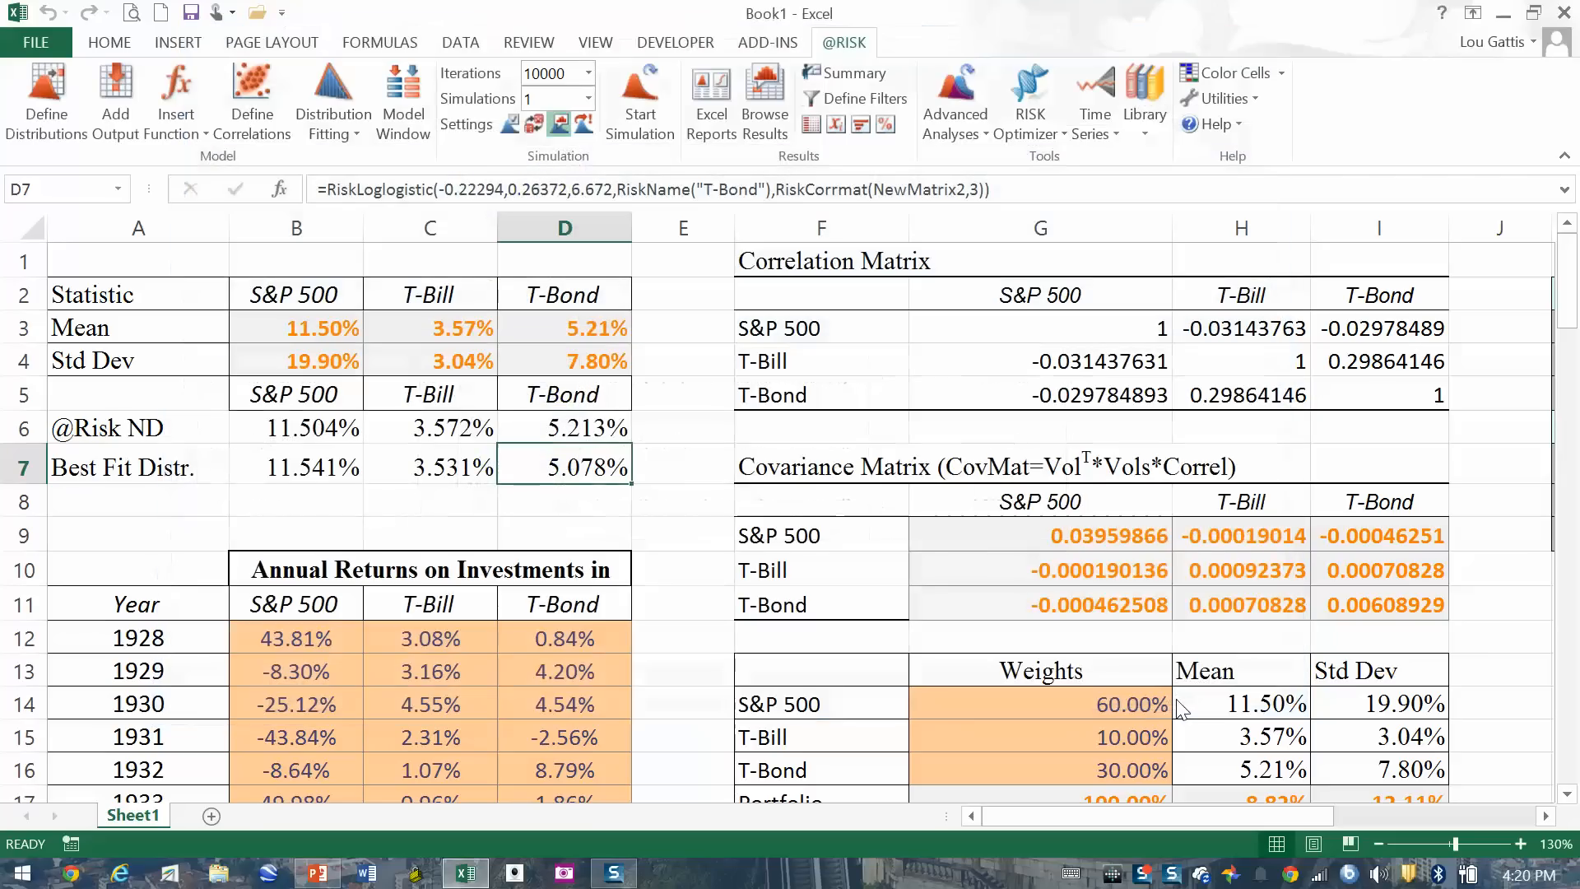
left_click(1259, 536)
key("Right")
key("Right")
key("Right")
key("Right")
key("Right")
key("Right")
key("Right")
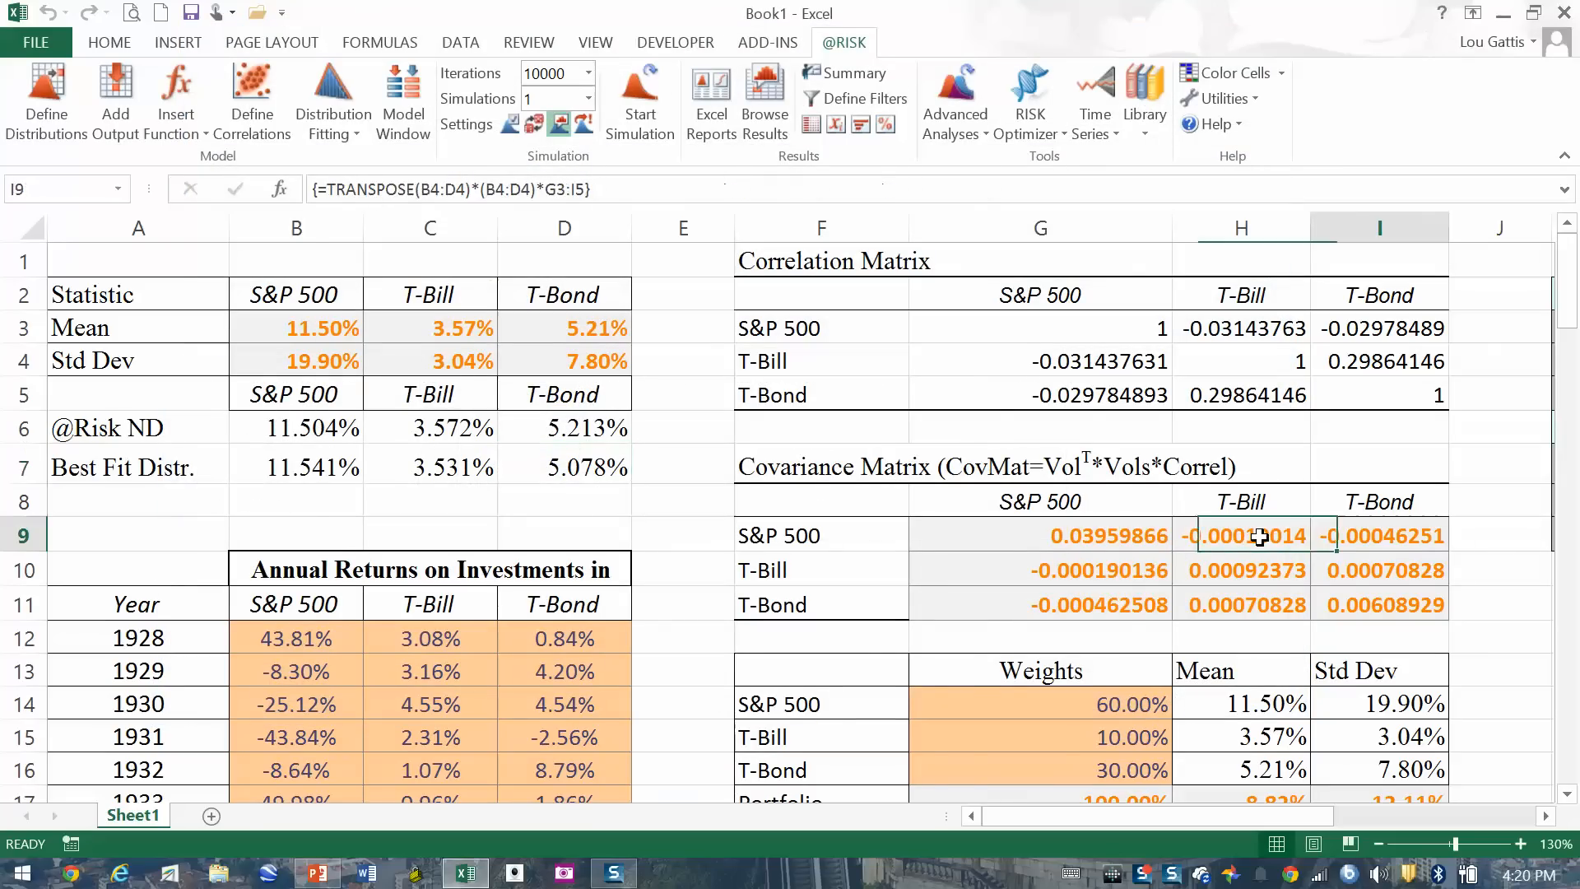
left_click(1190, 571)
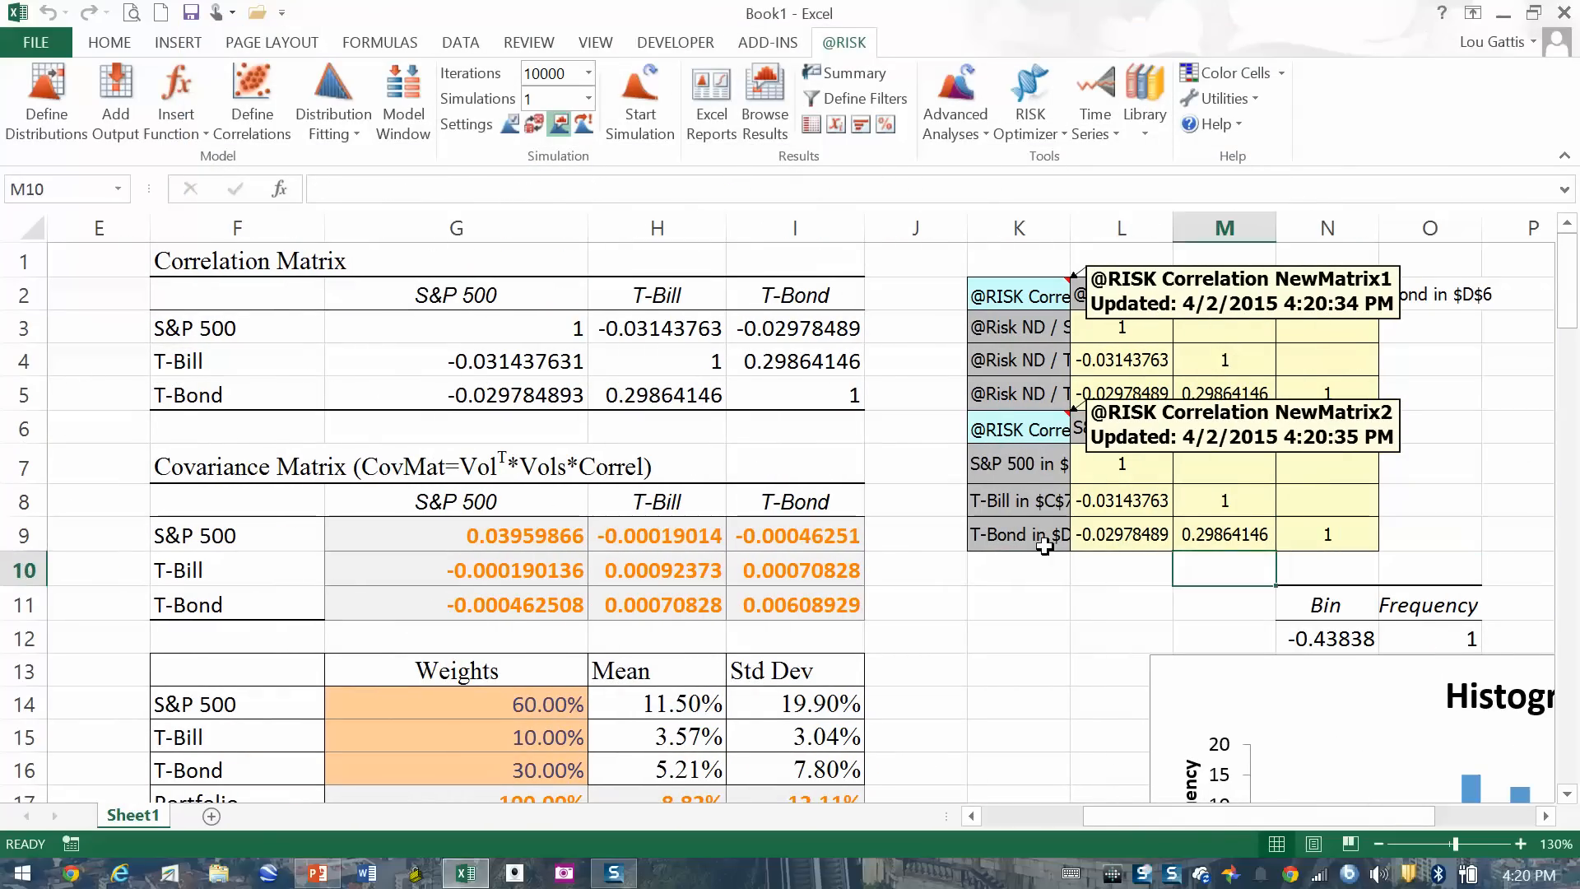
left_click_drag(1023, 469, 1037, 533)
left_click_drag(102, 615, 198, 635)
scroll(899, 669, "down", 1)
scroll(899, 669, "down", 2)
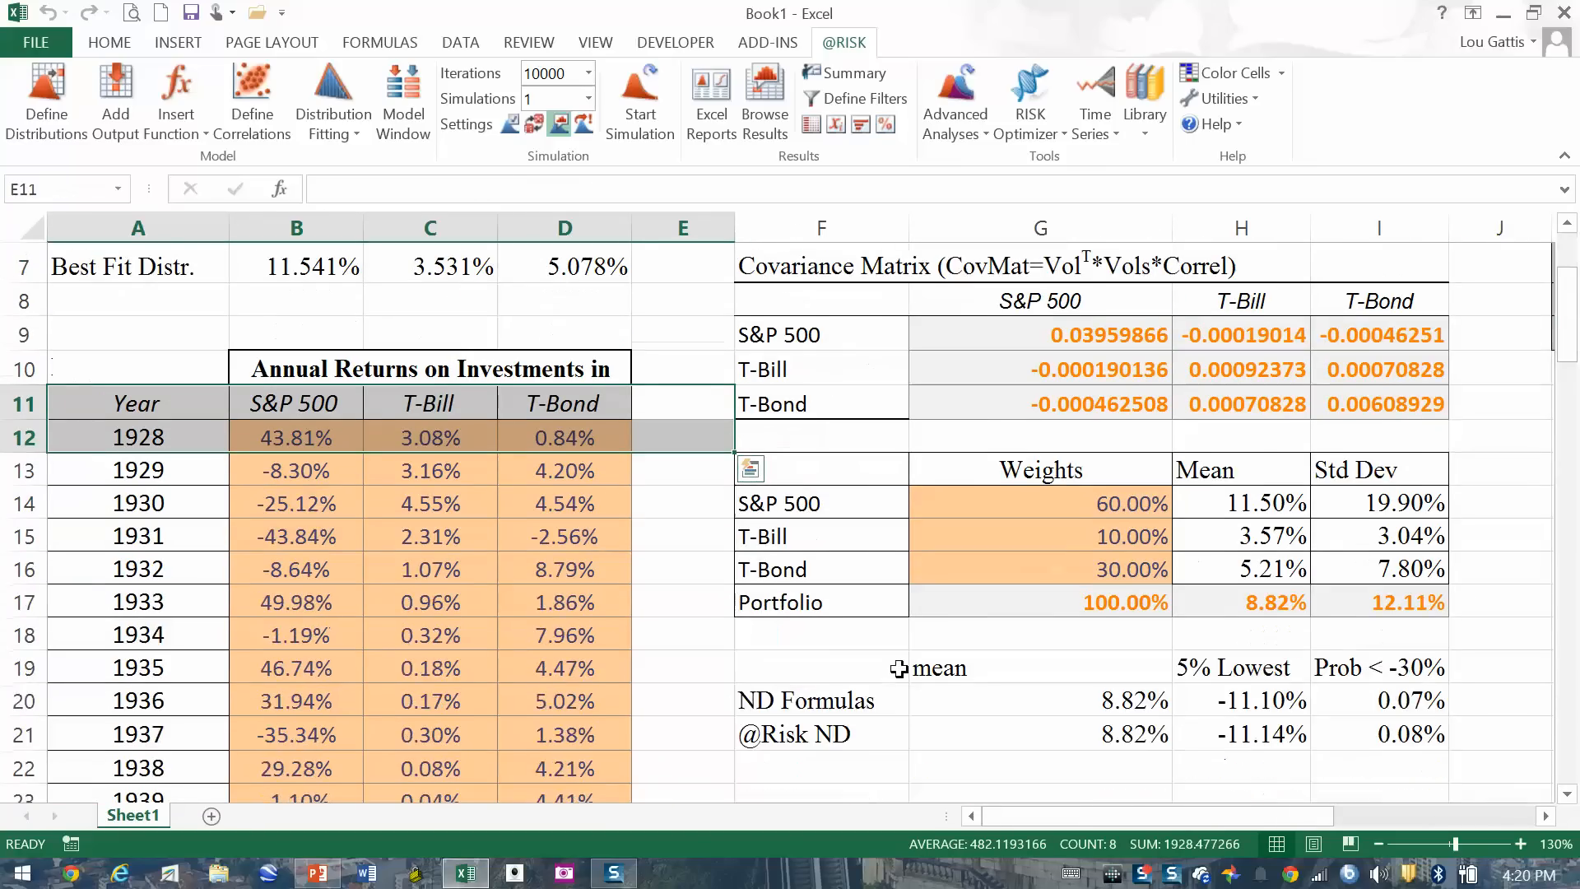
left_click(811, 659)
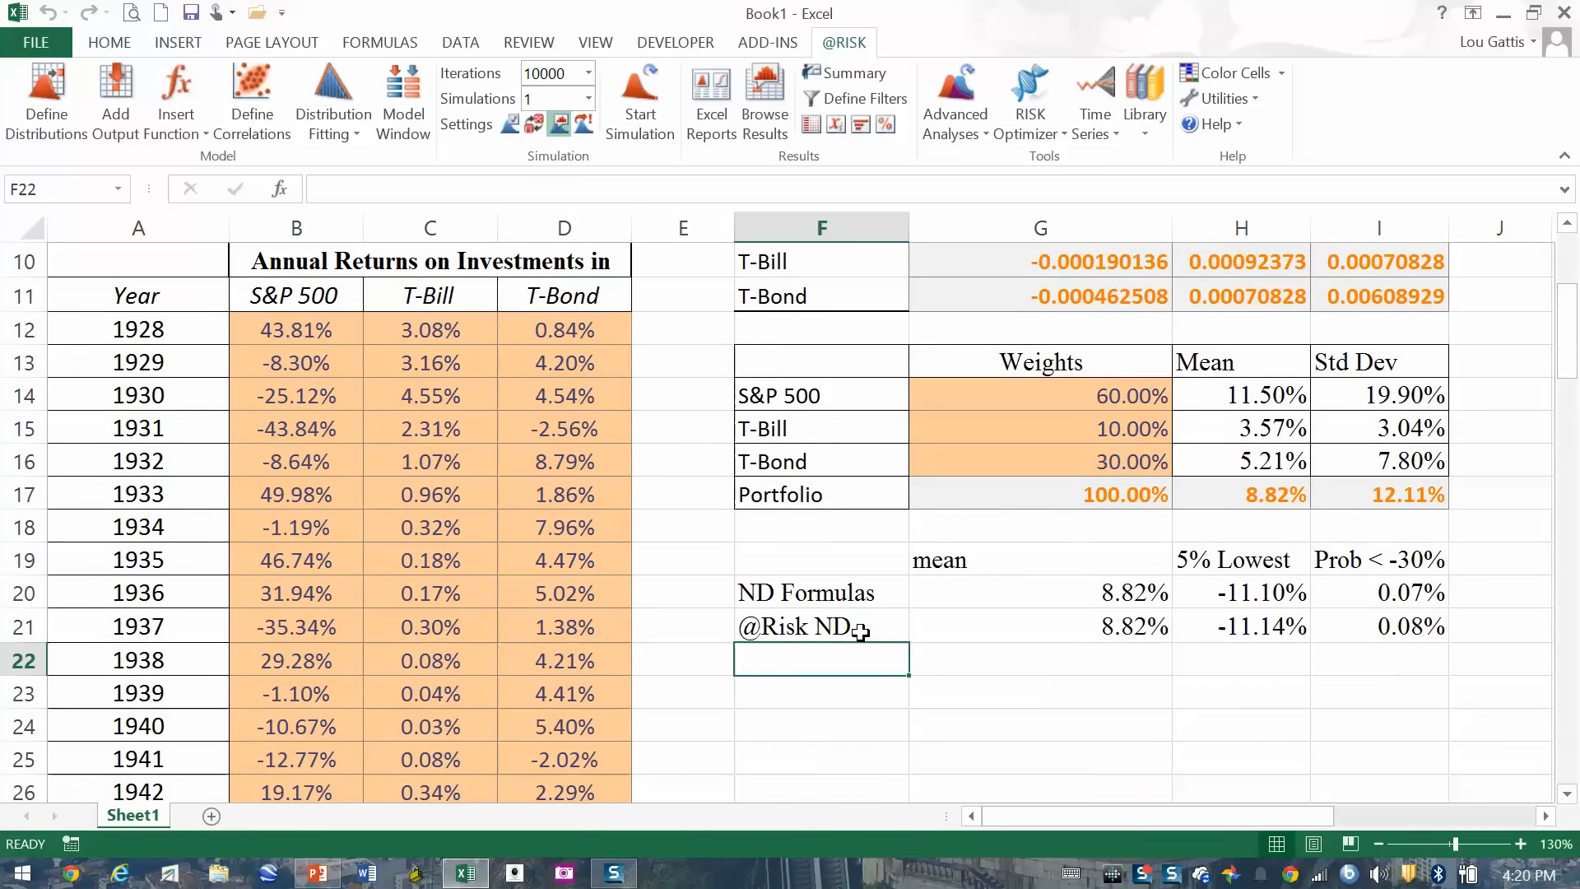
type("Best Fit")
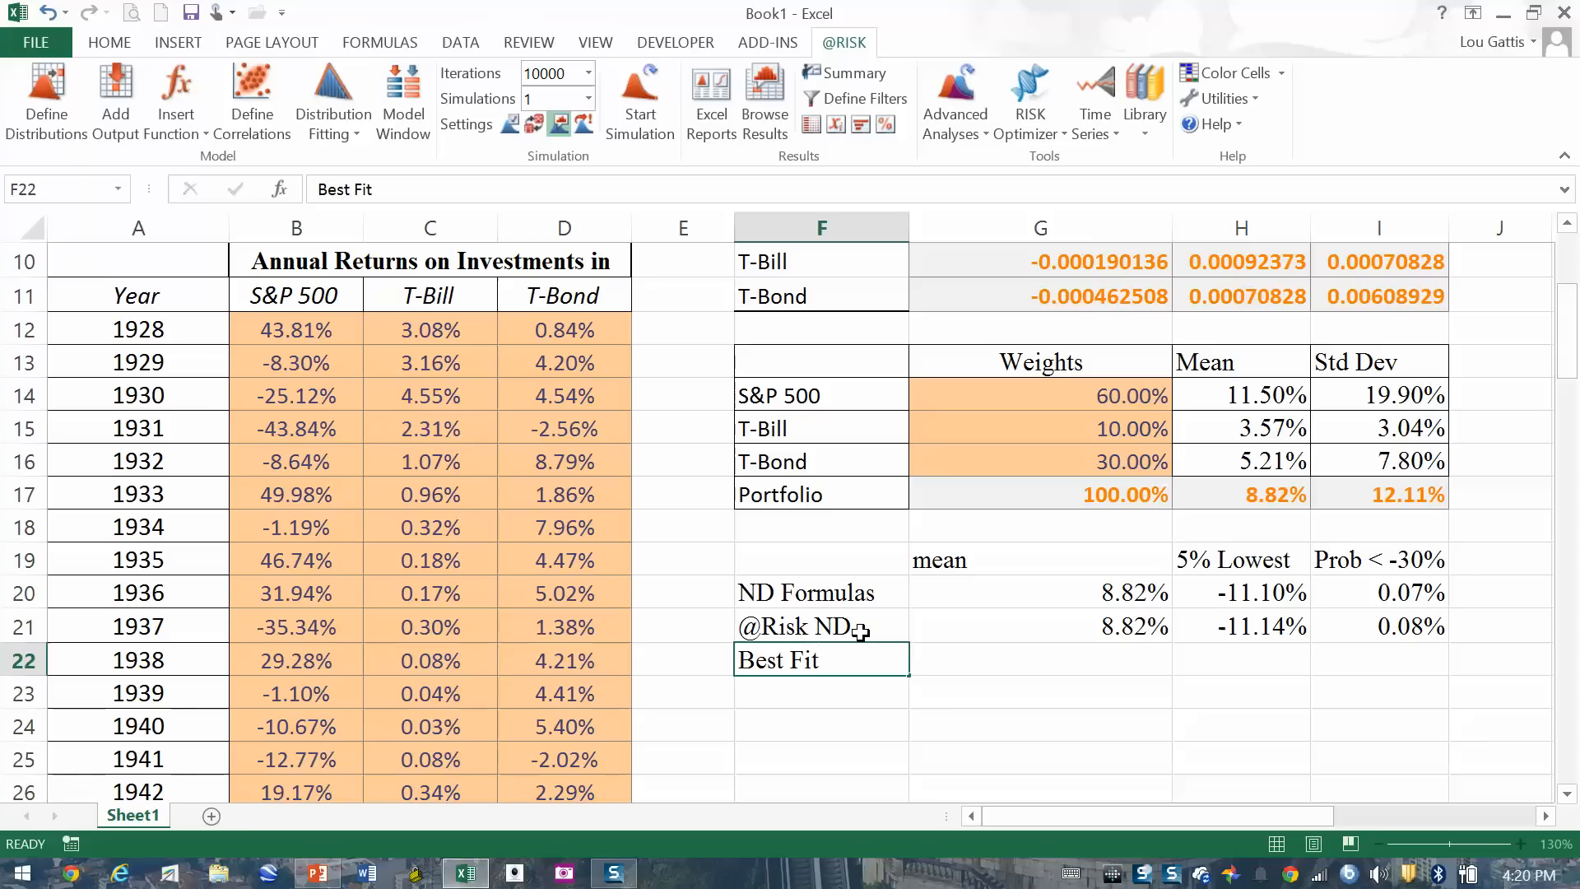
Step: Begin the Best Fit mean formula in G22 with the S&P 500 weight times its best-fit return, G14*B7
key("Return")
key("Right")
key("Up")
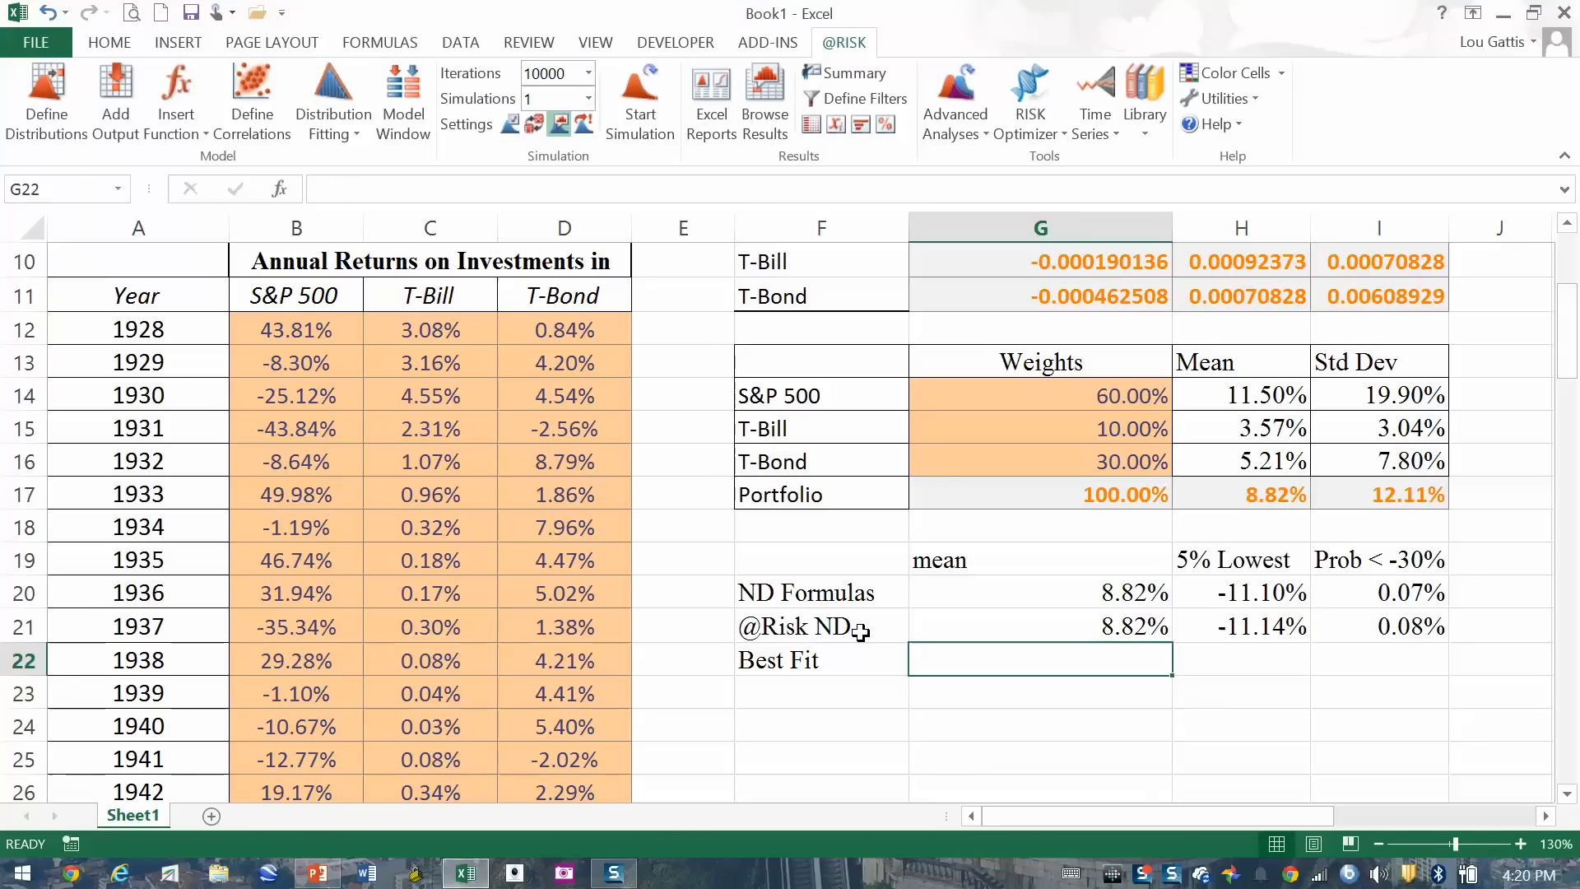
scroll(860, 630, "up", 1)
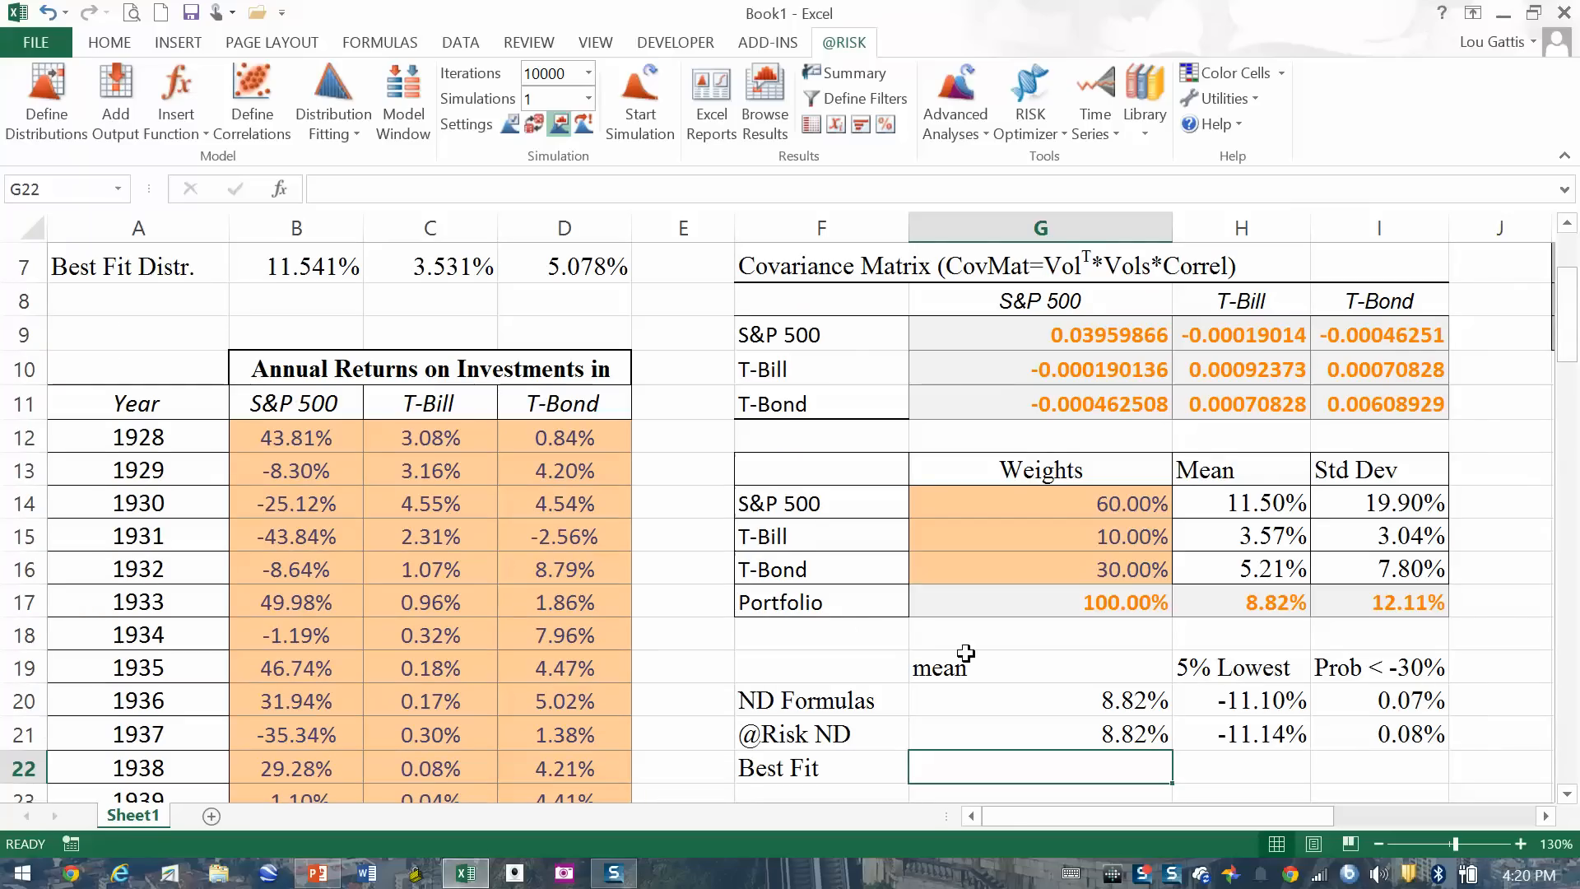
type("=")
left_click(1082, 504)
type("*")
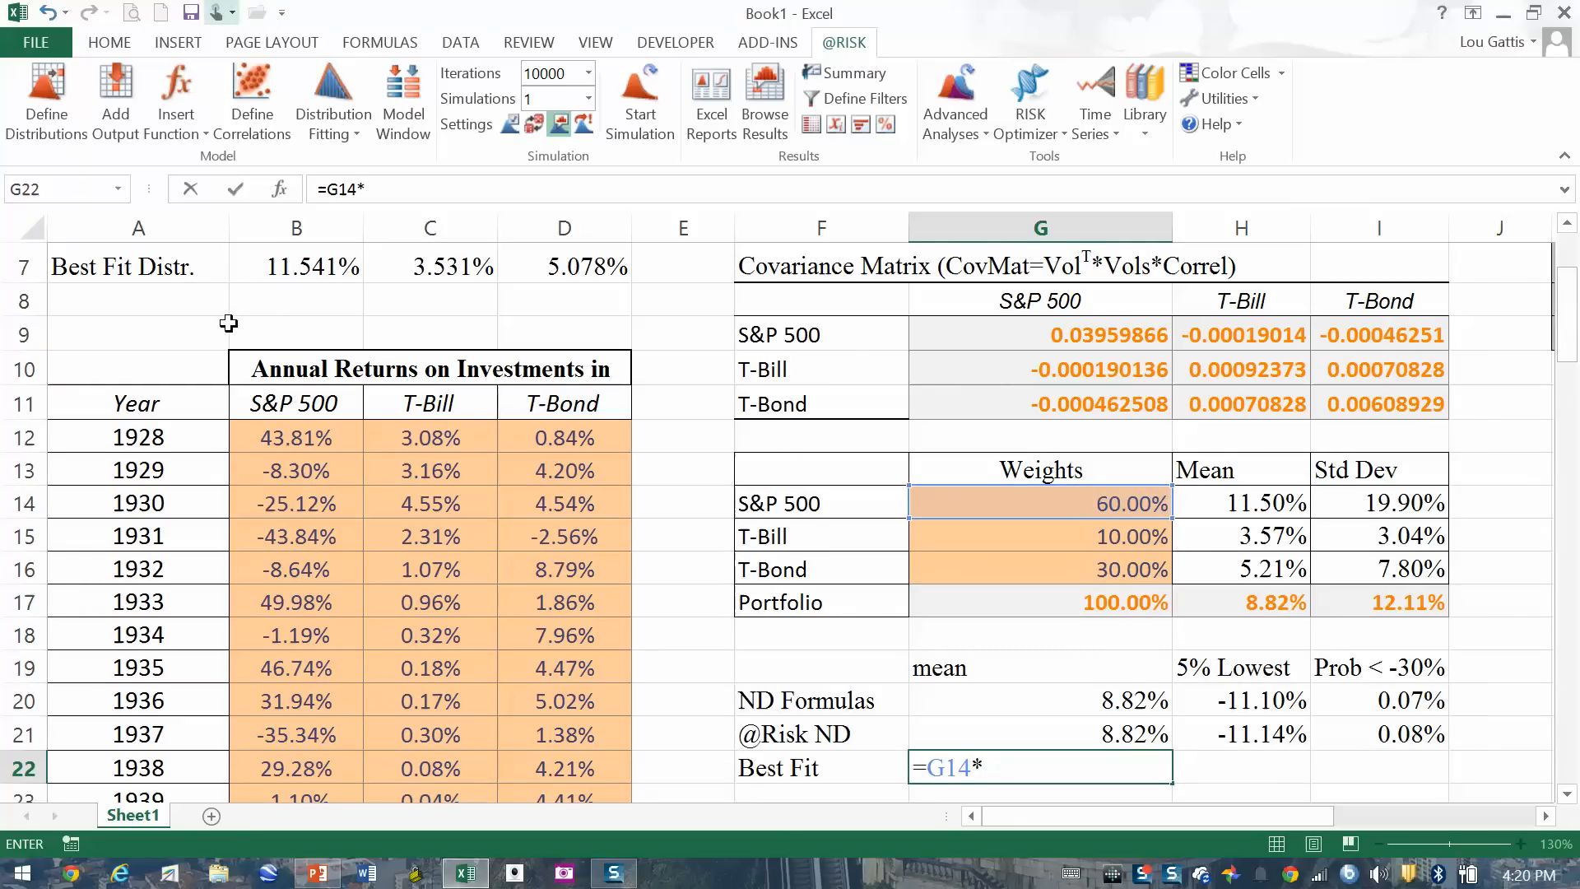
left_click(291, 272)
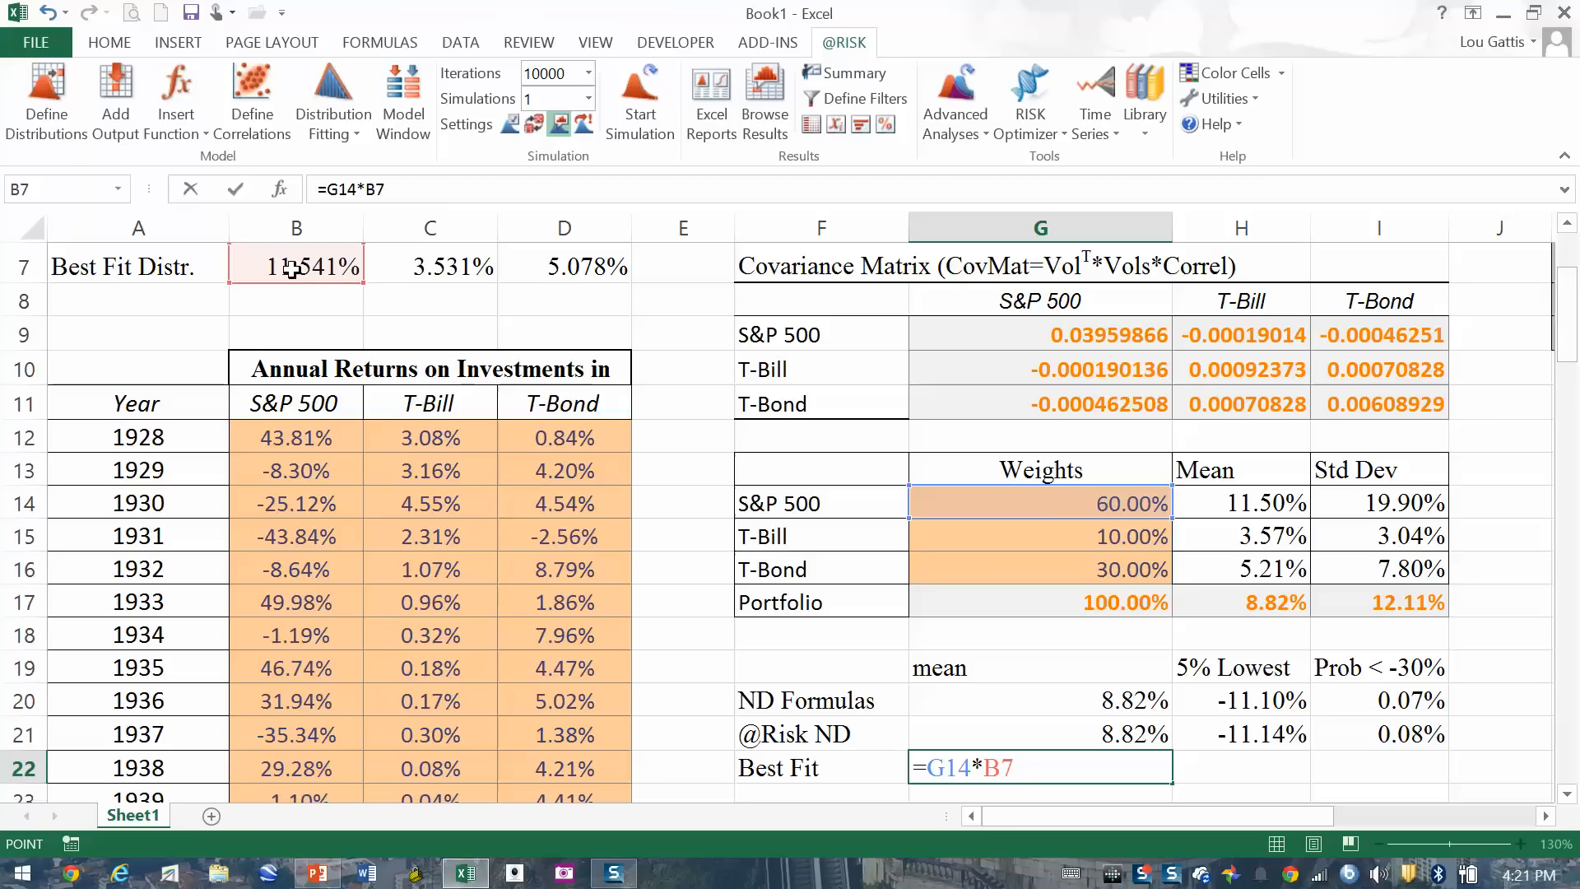
key("Up")
type("=")
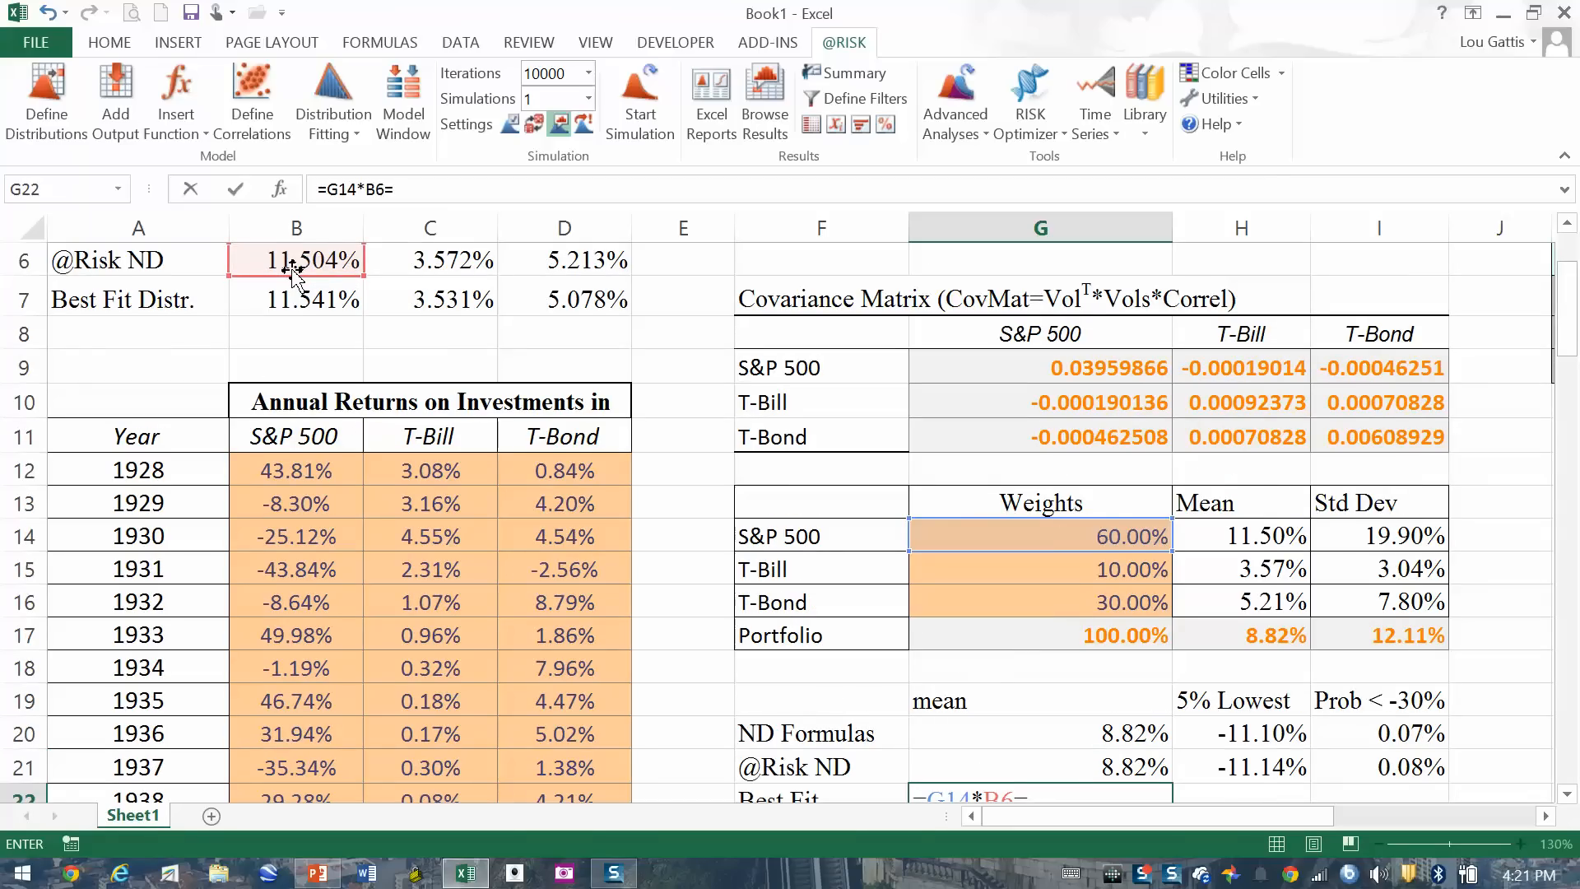
scroll(725, 596, "down", 1)
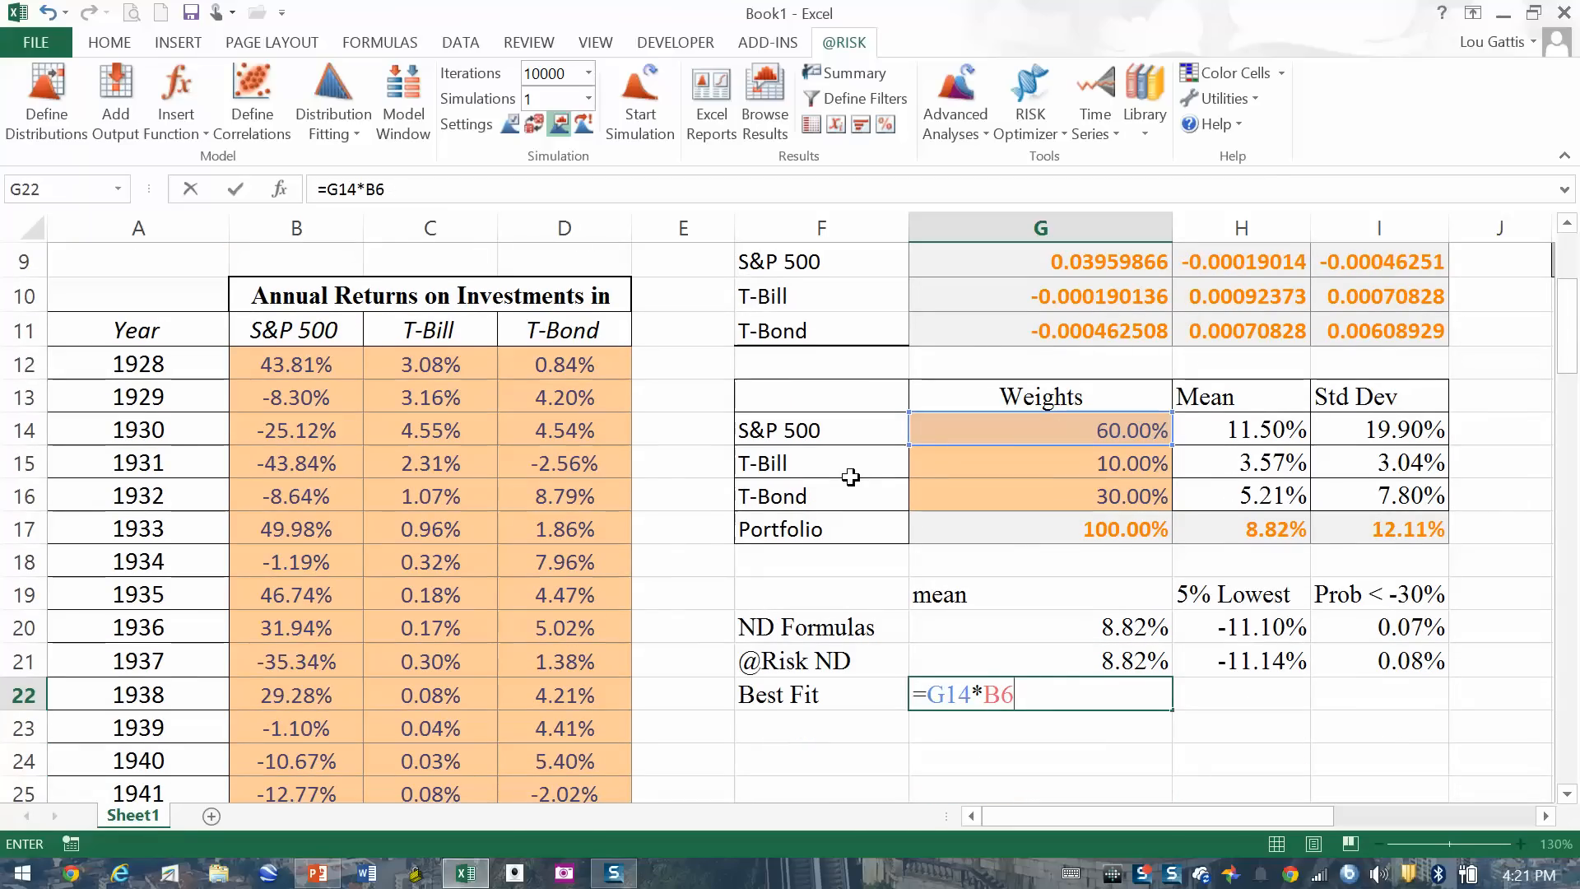
left_click(1003, 468)
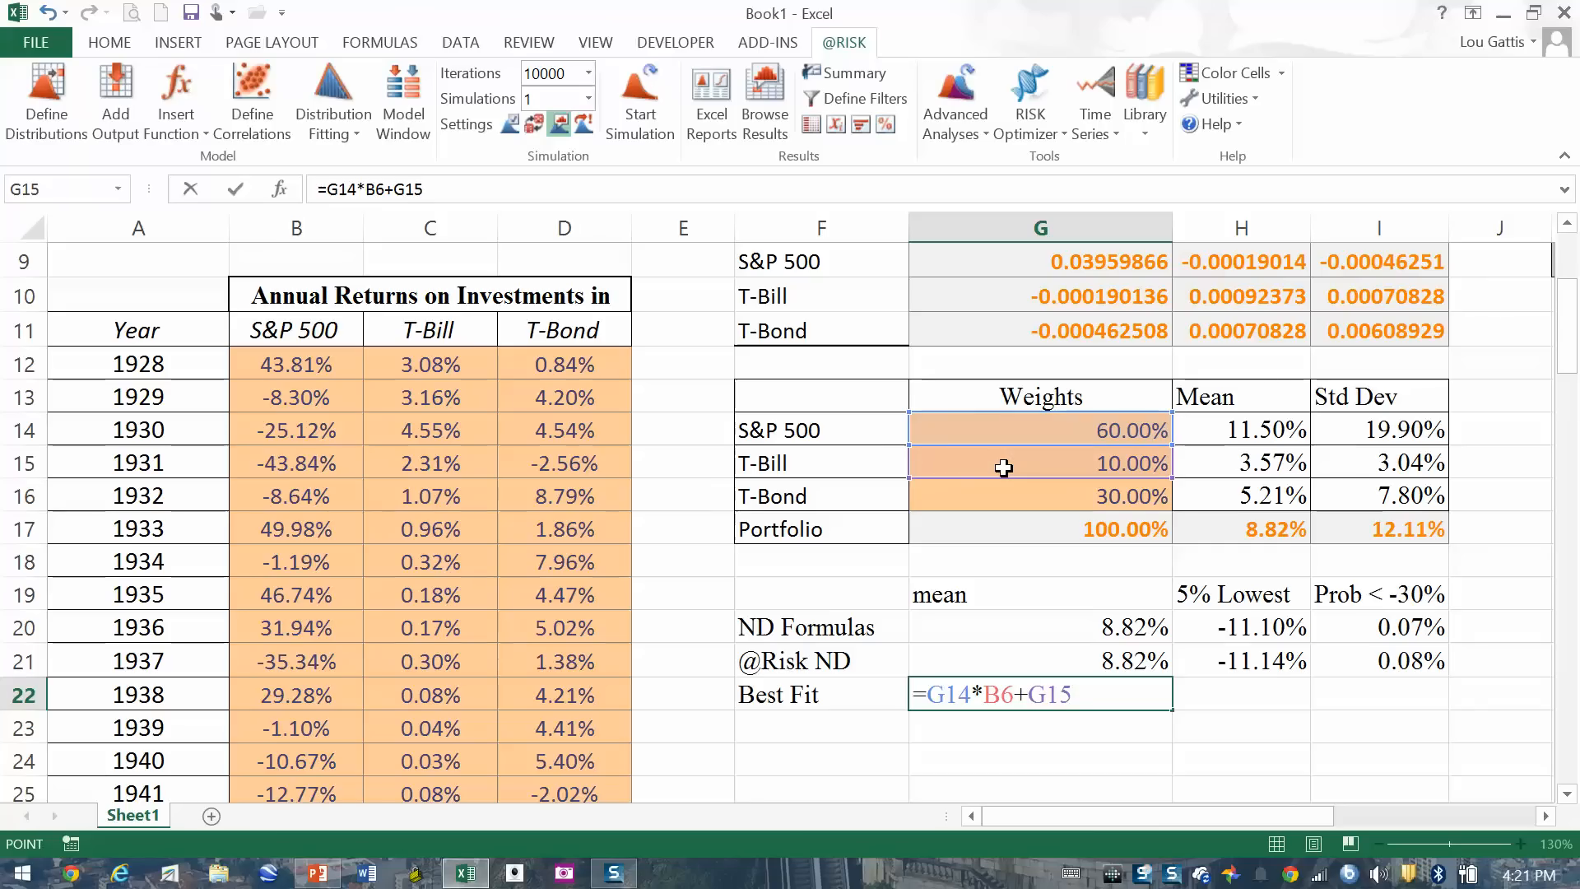
key("Up")
type("8")
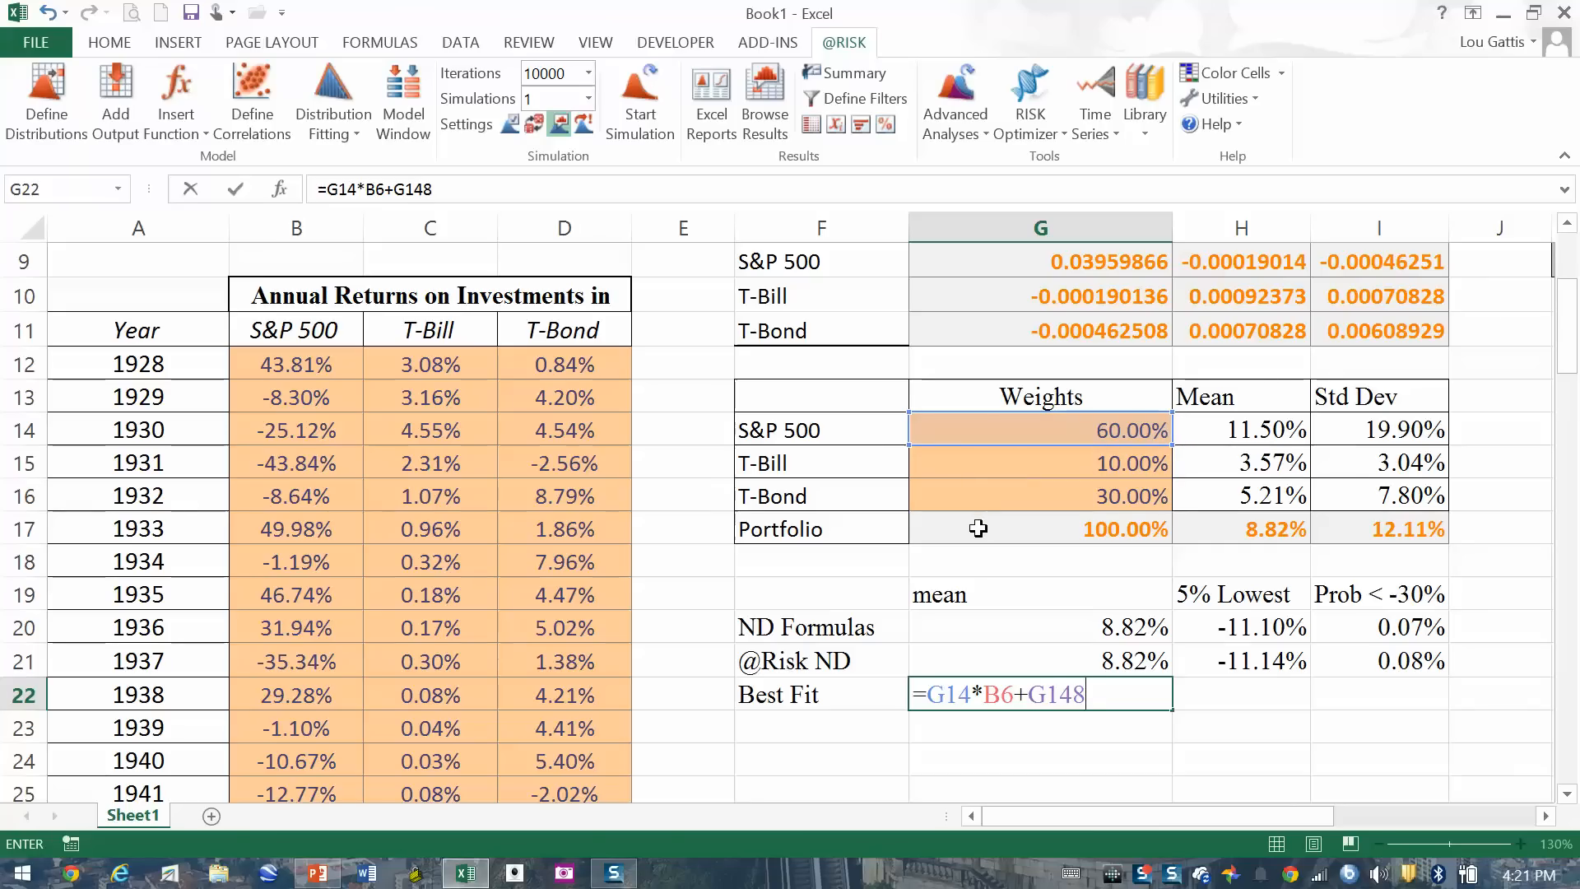
type("\\")
key("BackSpace")
key("BackSpace")
key("BackSpace")
key("BackSpace")
key("BackSpace")
Step: Add the T-Bill term G15*C7 to the G22 formula and point its S&P 500 return reference to B7
left_click(1071, 460)
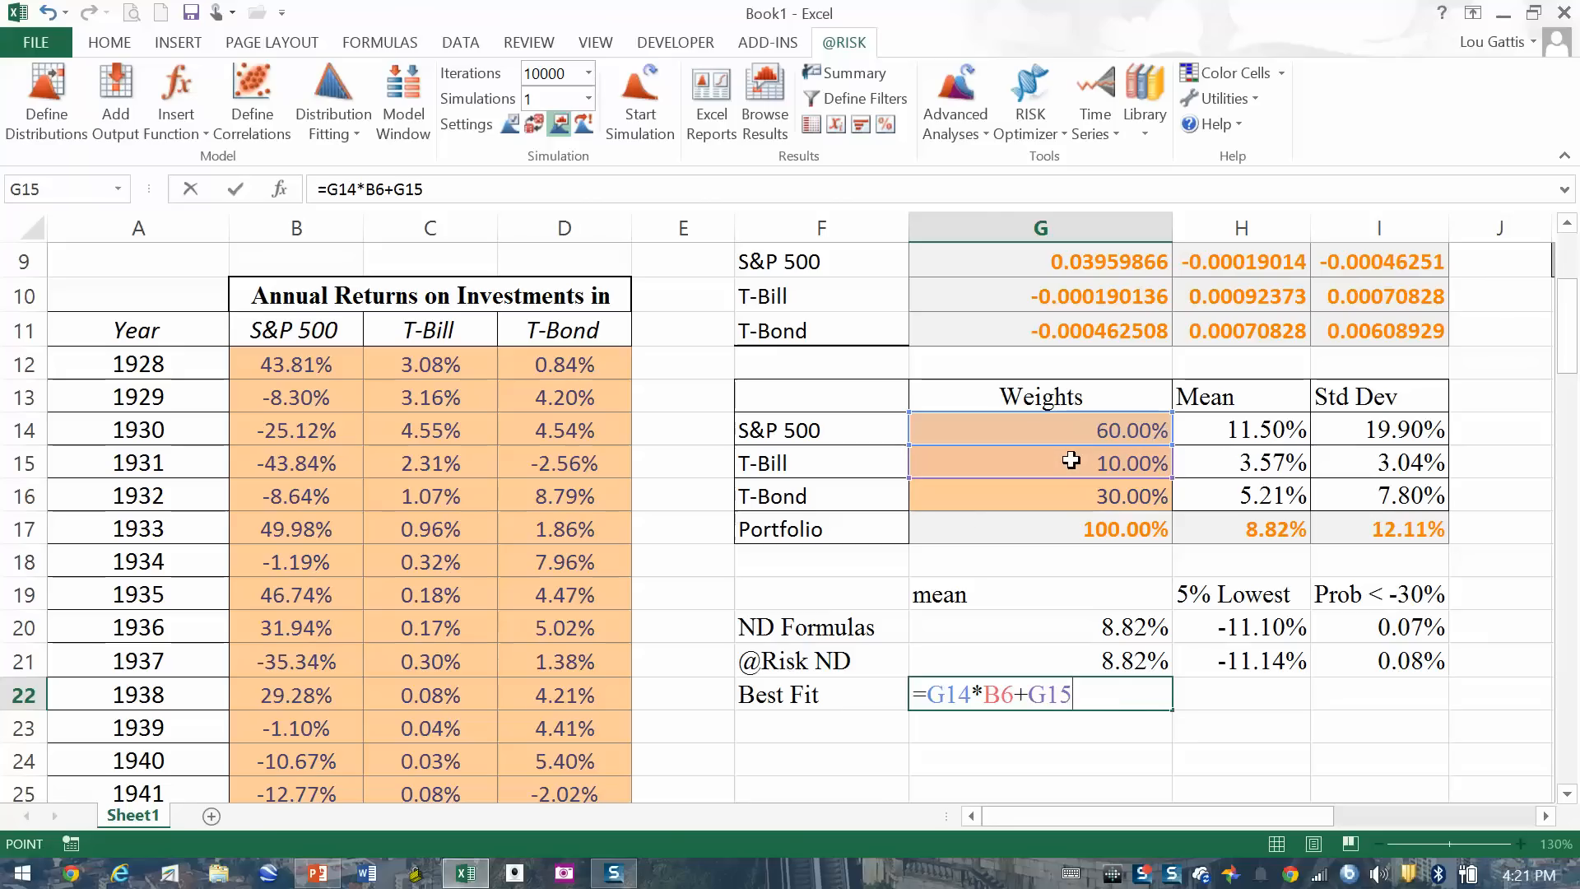
type("*")
scroll(724, 429, "up", 1)
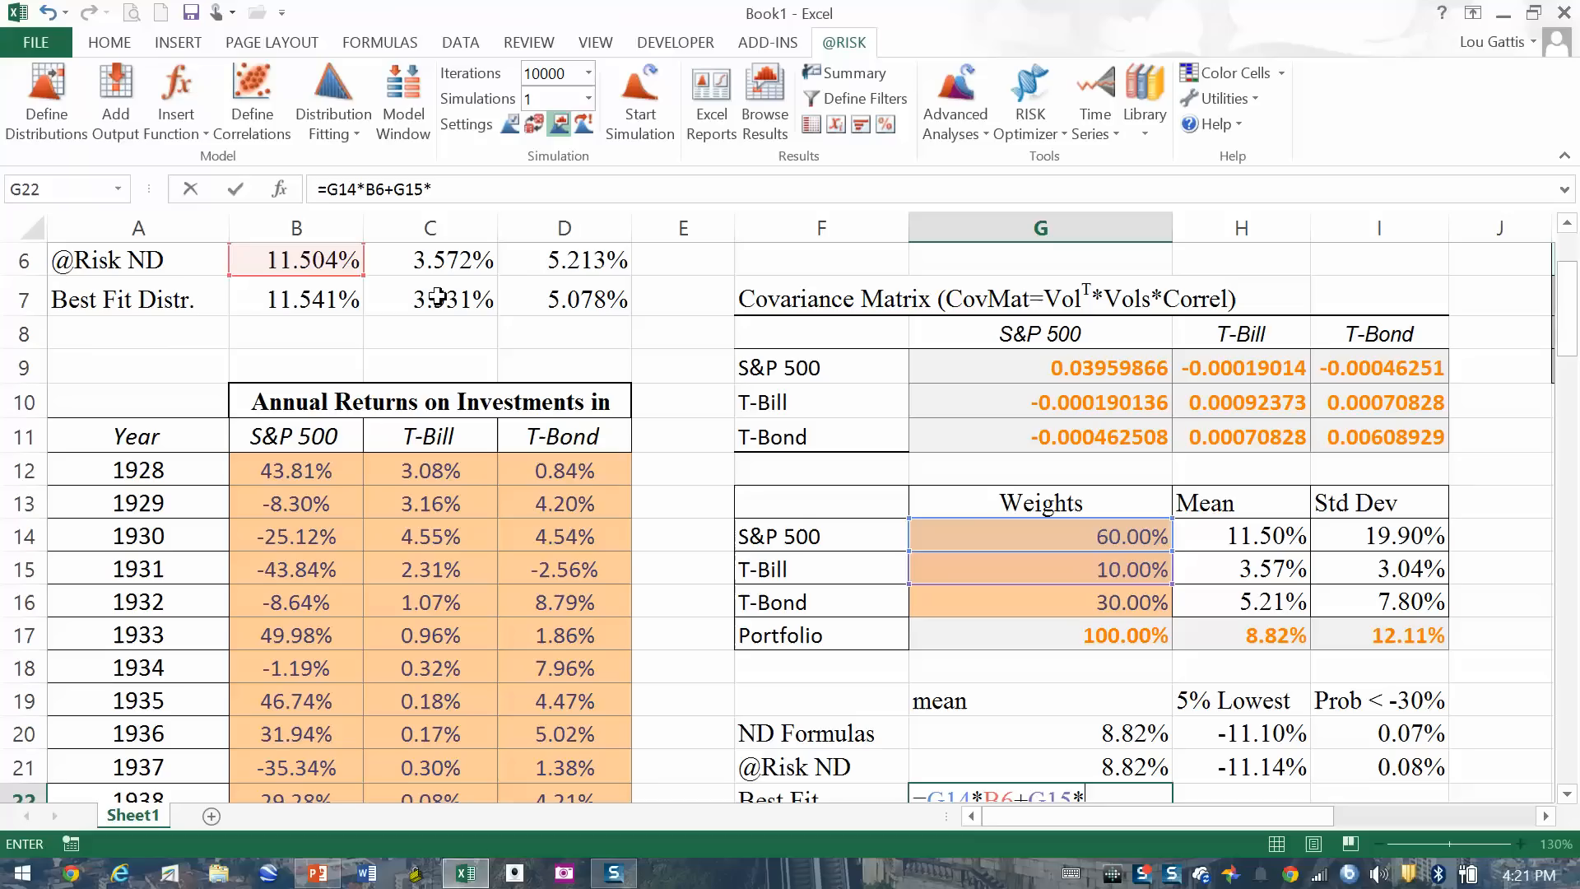
left_click(438, 297)
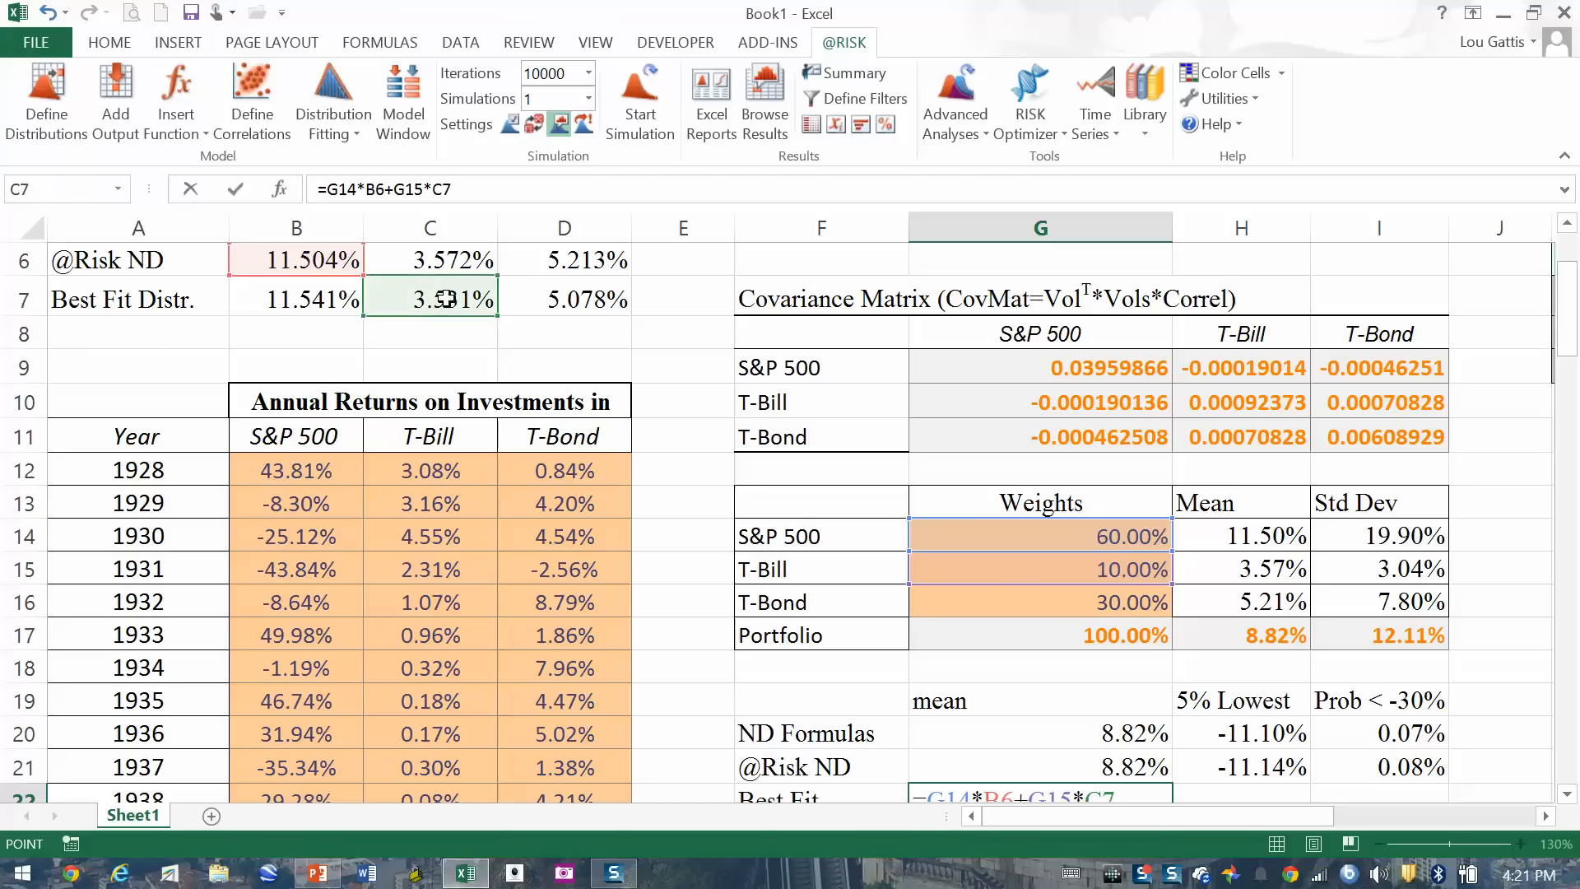
left_click_drag(313, 274, 315, 311)
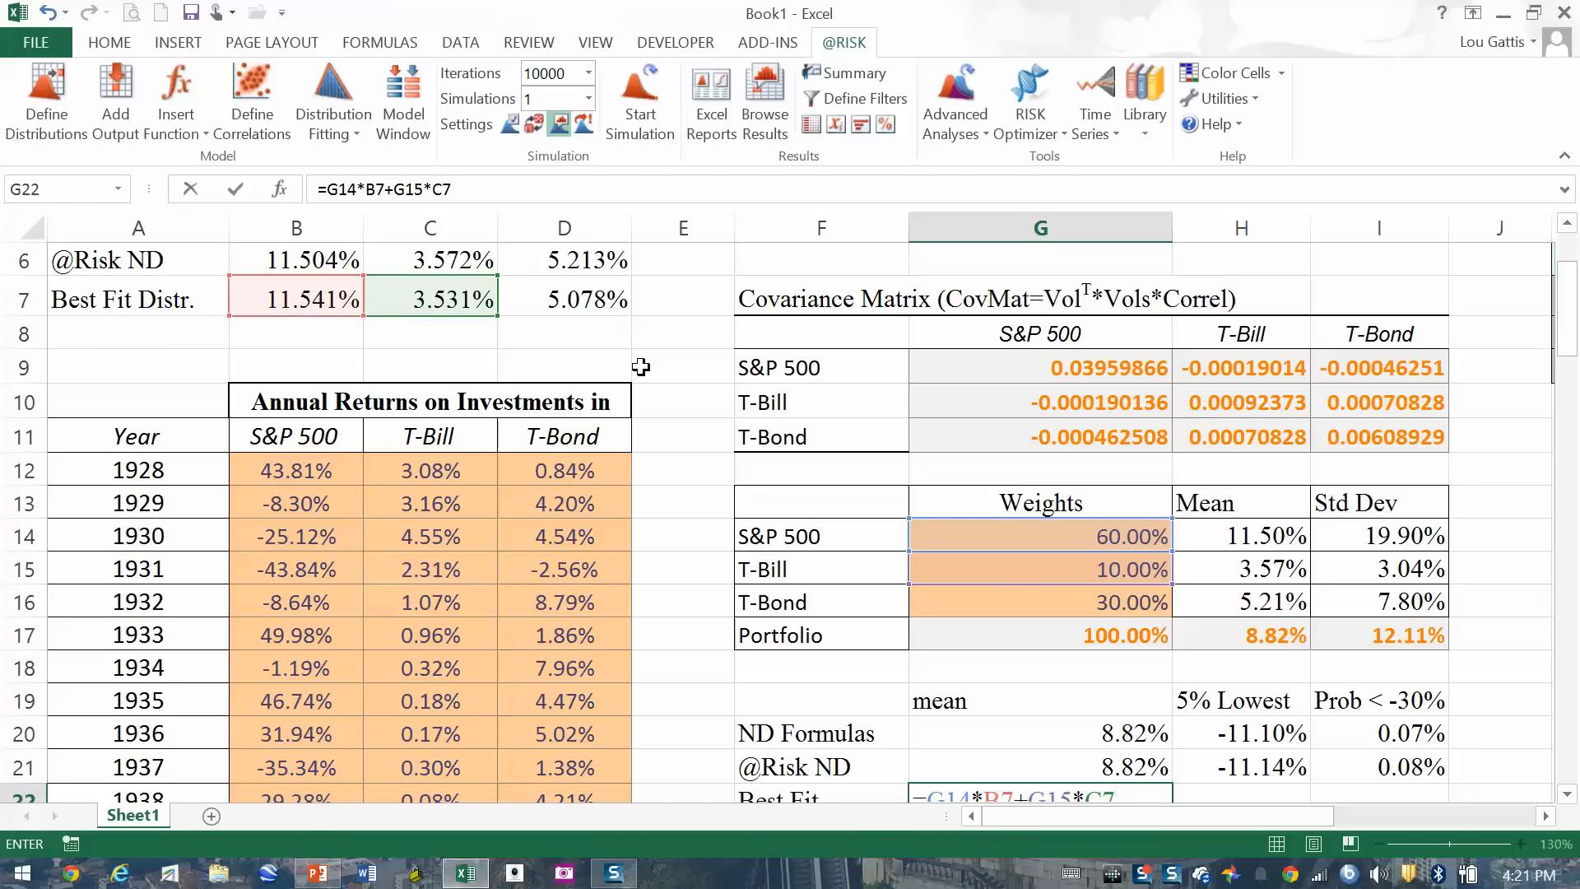
Step: Complete the G22 formula by adding the T-Bond weight times its best-fit return, G16*D7
scroll(1128, 679, "down", 1)
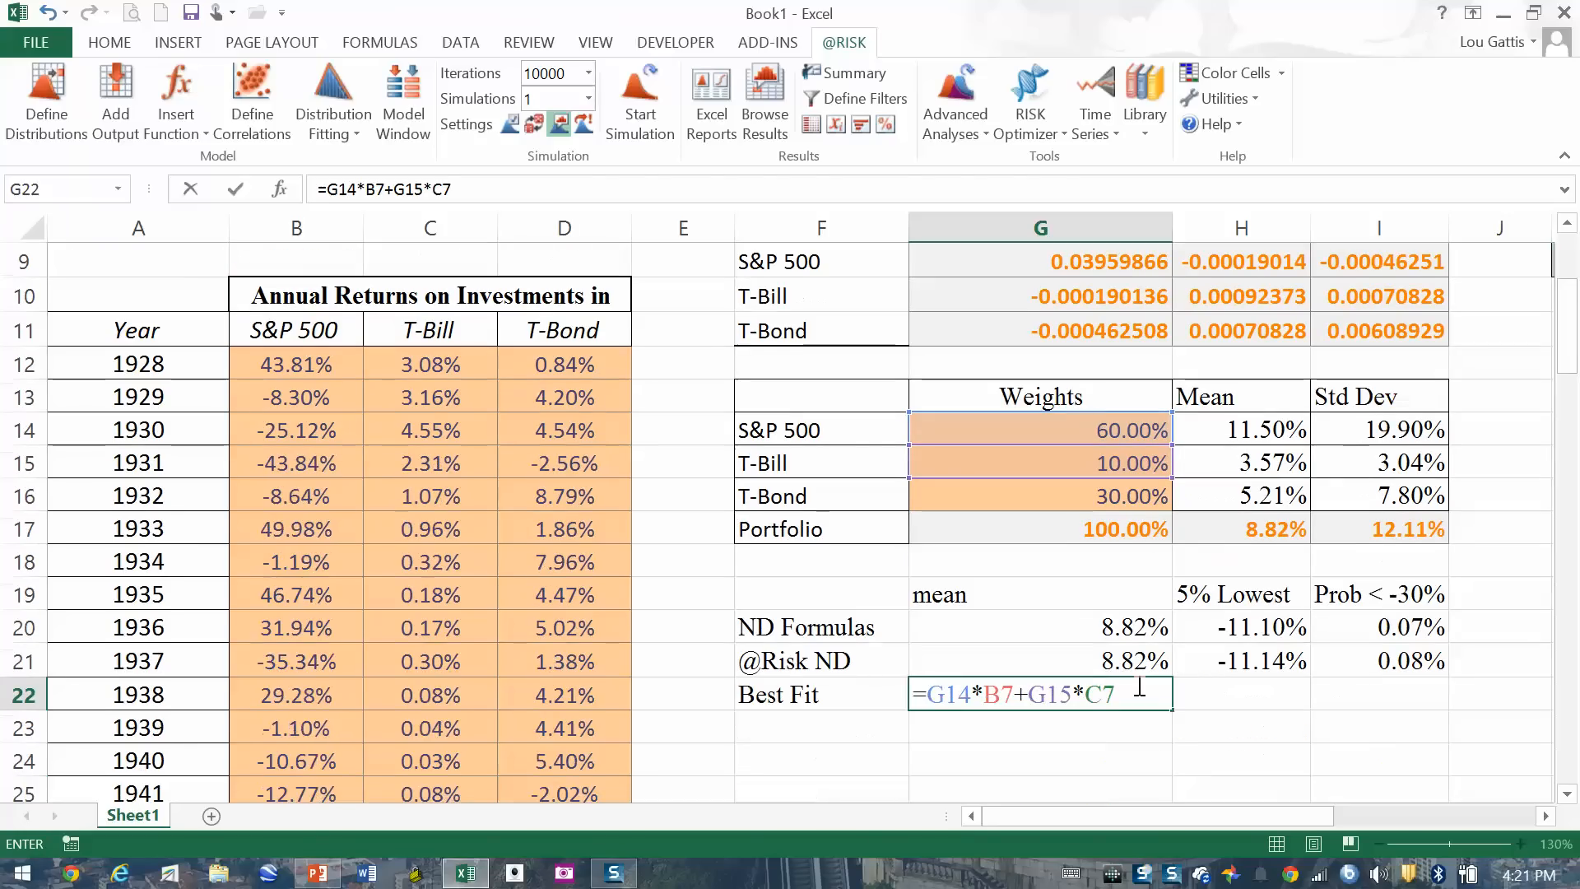
type("+")
left_click(1082, 499)
type("*")
scroll(1081, 510, "up", 1)
left_click(579, 289)
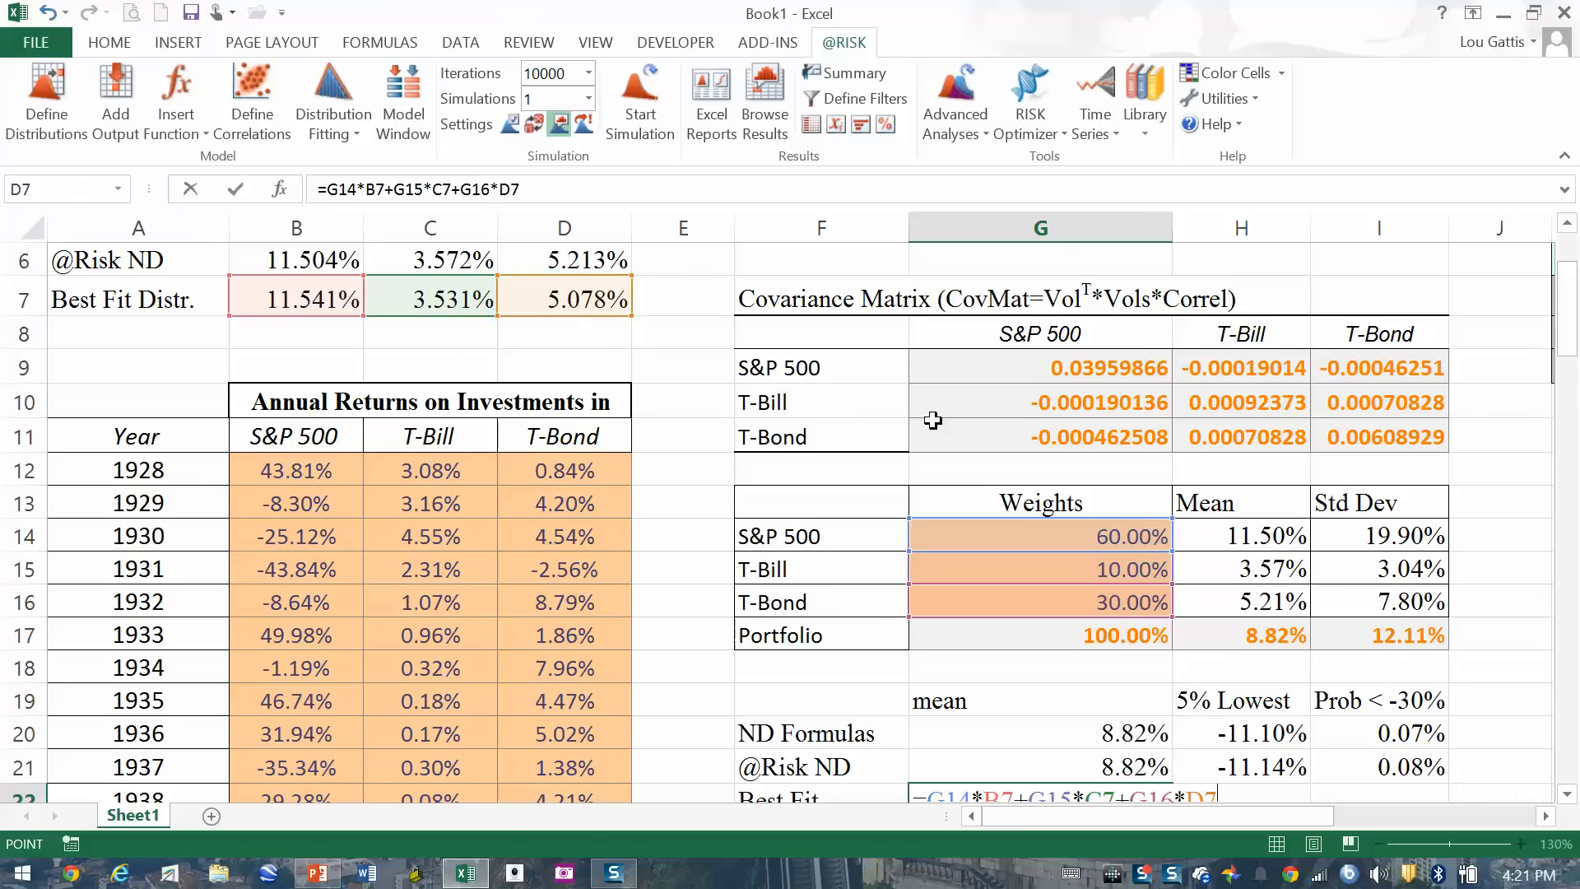
key("Return")
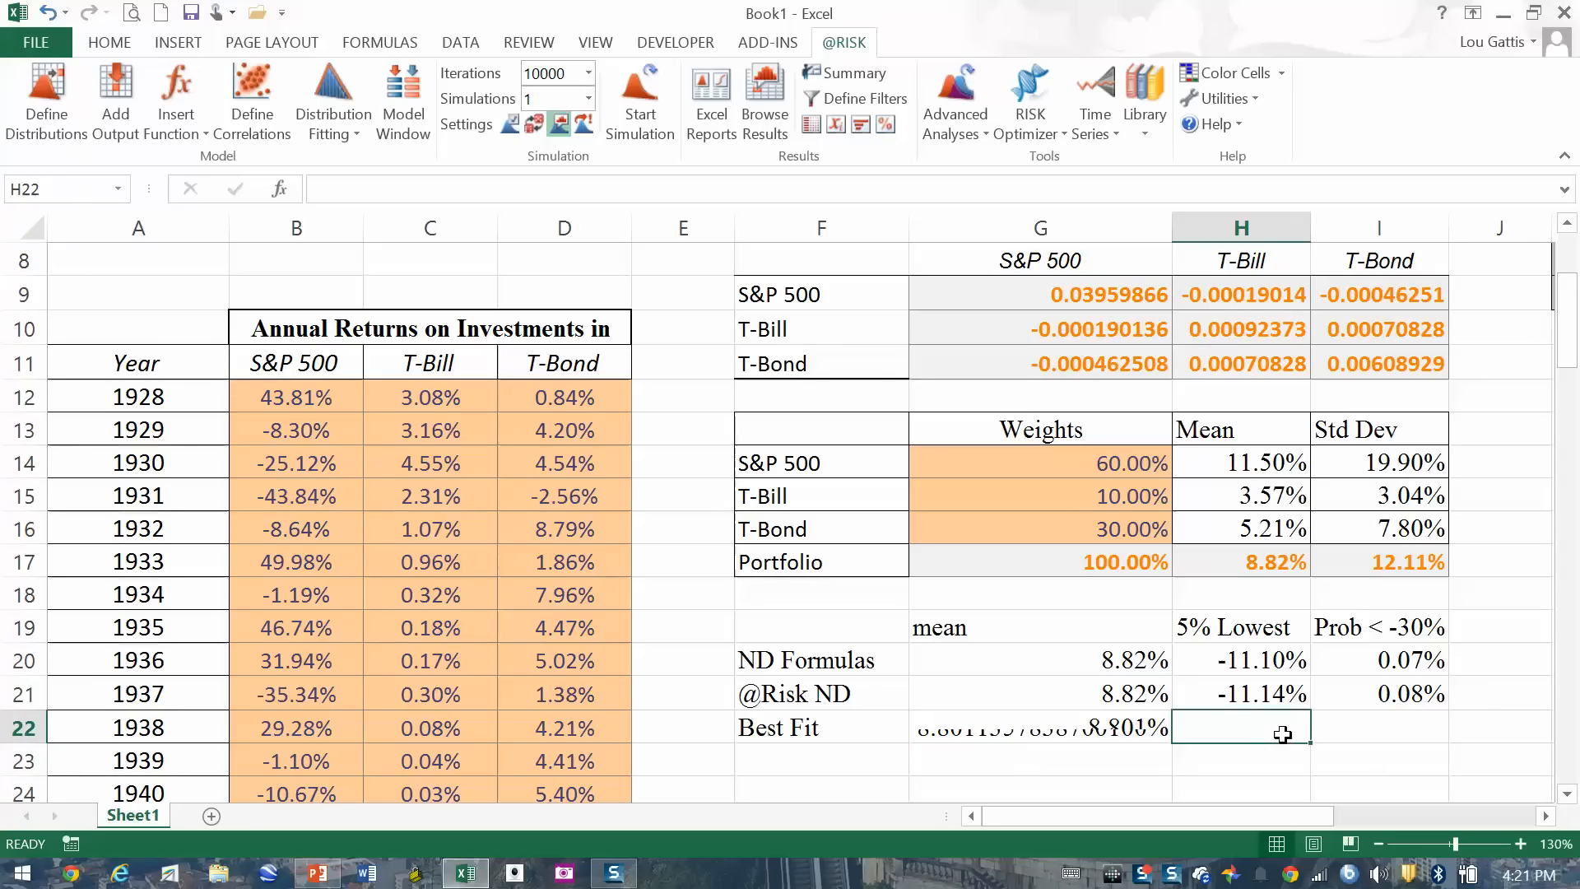
Step: Format the Best Fit mean in G22 as a percentage with two decimal places
scroll(1029, 749, "down", 2)
scroll(1031, 751, "down", 5)
scroll(1031, 752, "up", 7)
left_click(1037, 730)
left_click(106, 43)
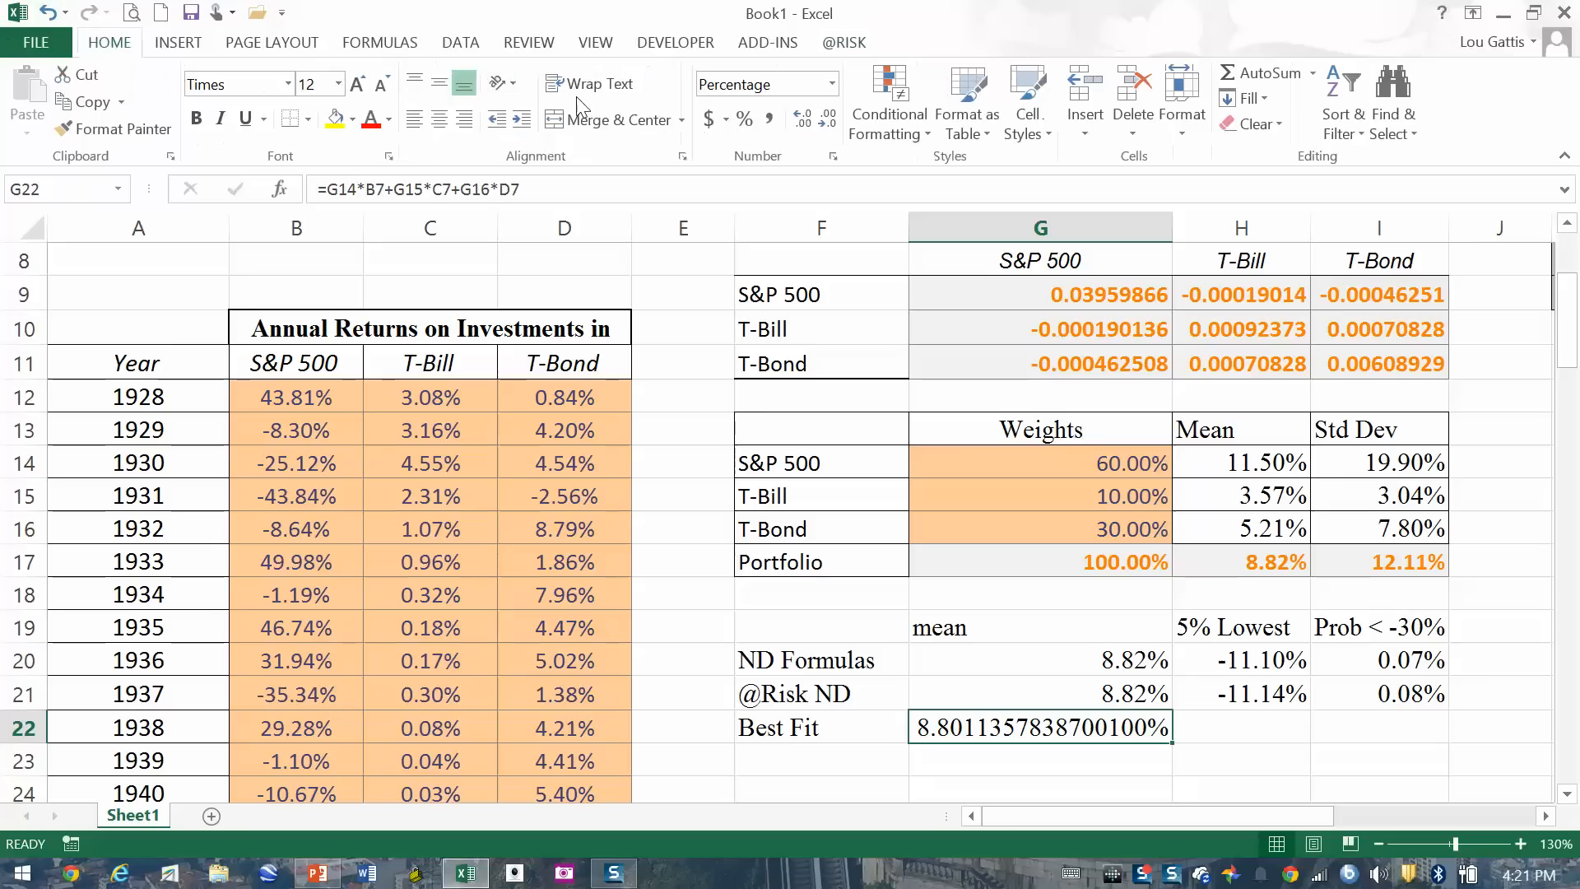
left_click(745, 119)
left_click(811, 122)
left_click(811, 122)
scroll(343, 290, "up", 1)
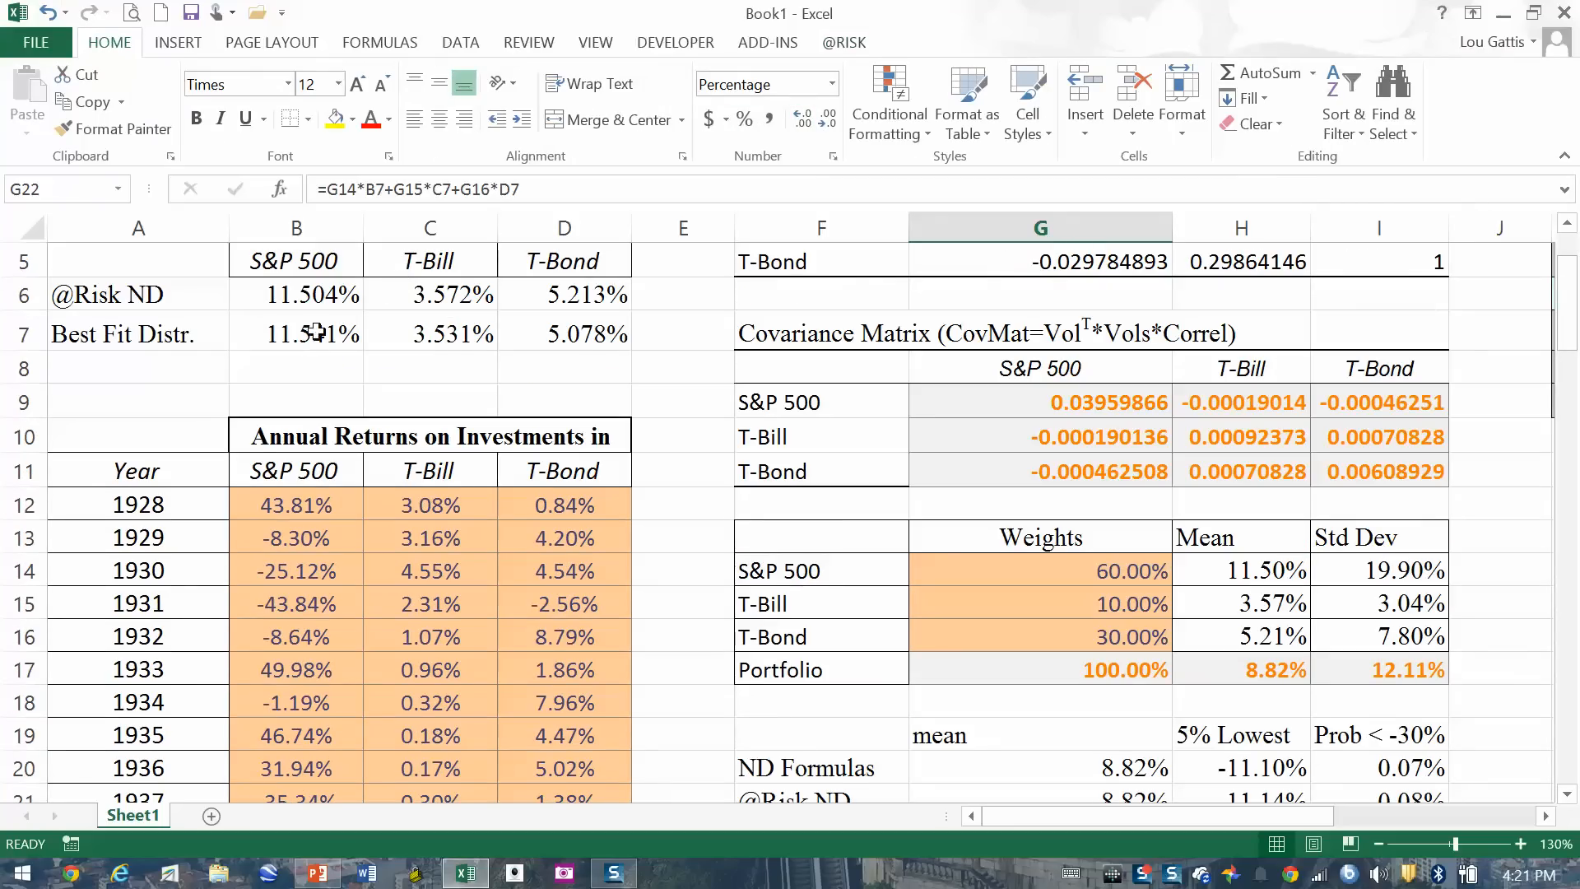
scroll(854, 402, "down", 3)
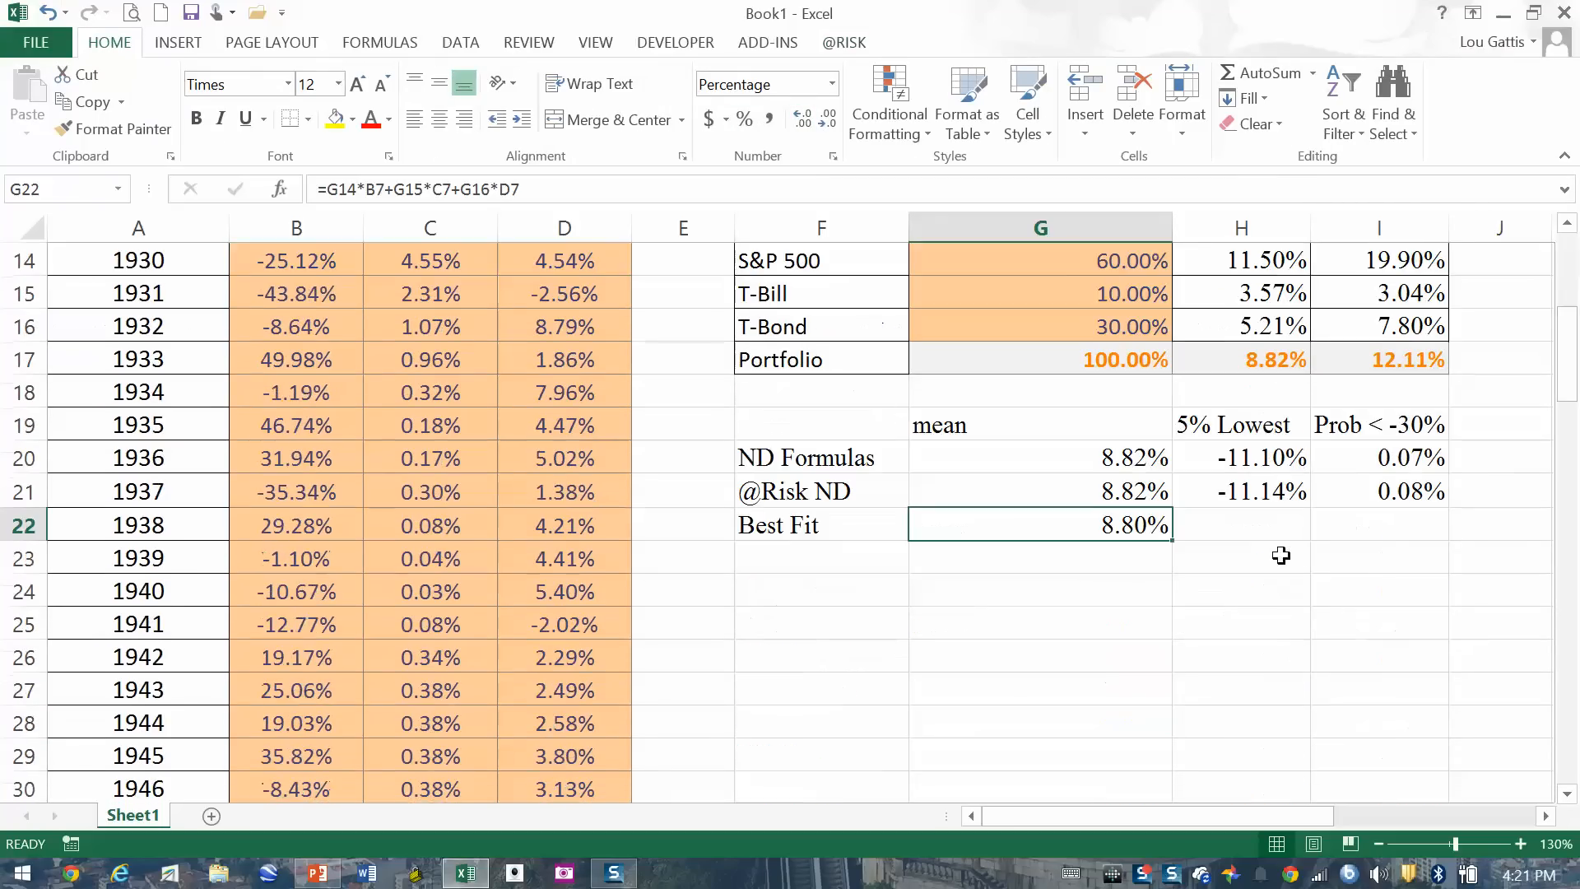
left_click(1241, 492)
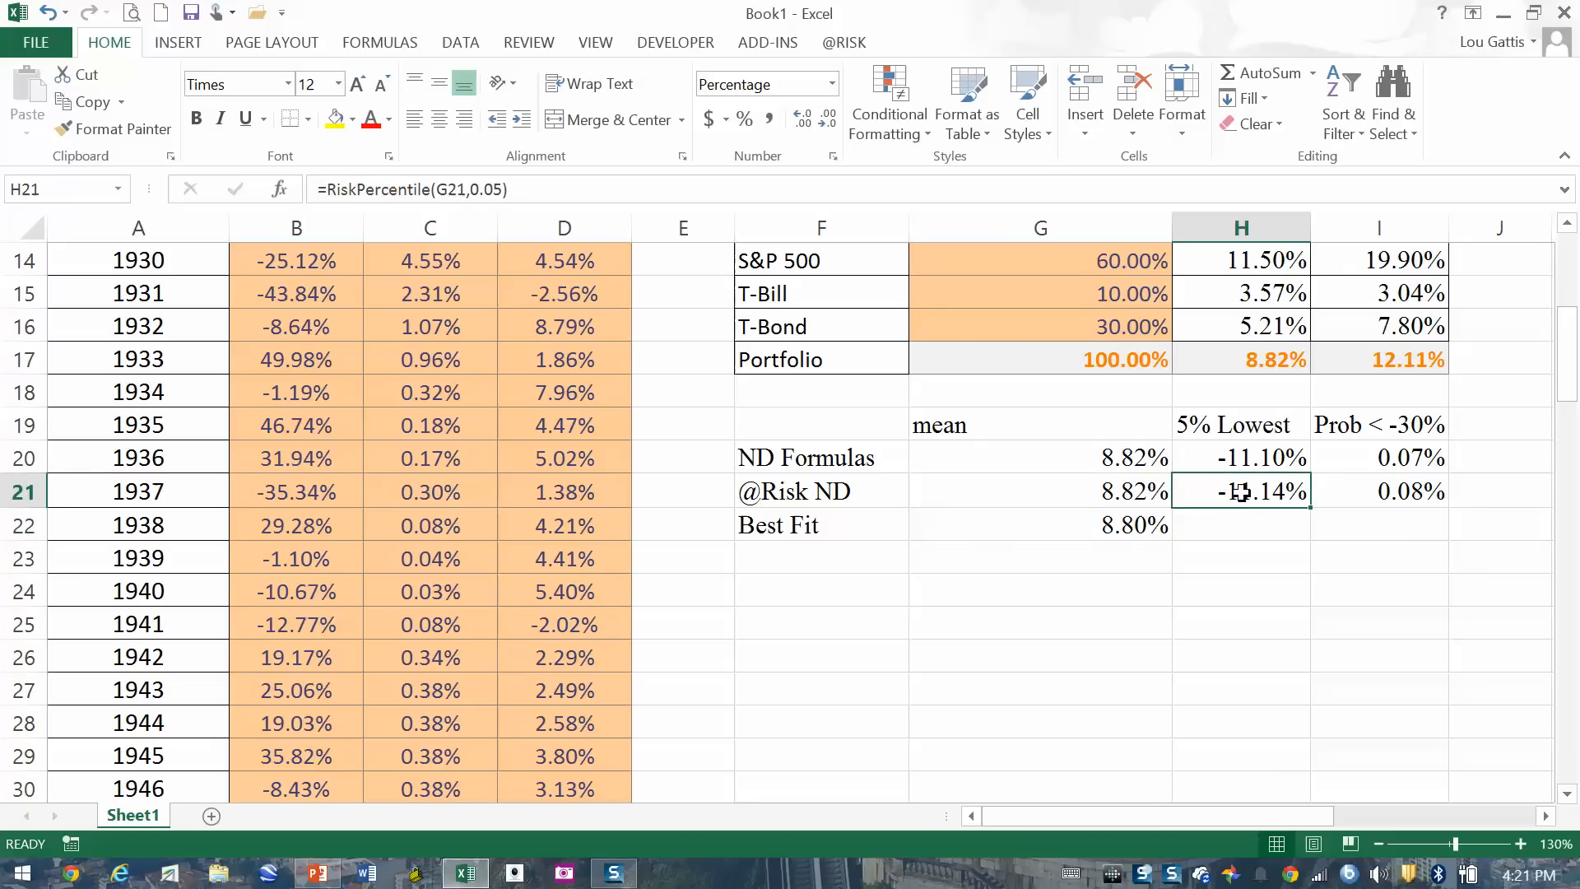
left_click(1136, 528)
left_click(839, 45)
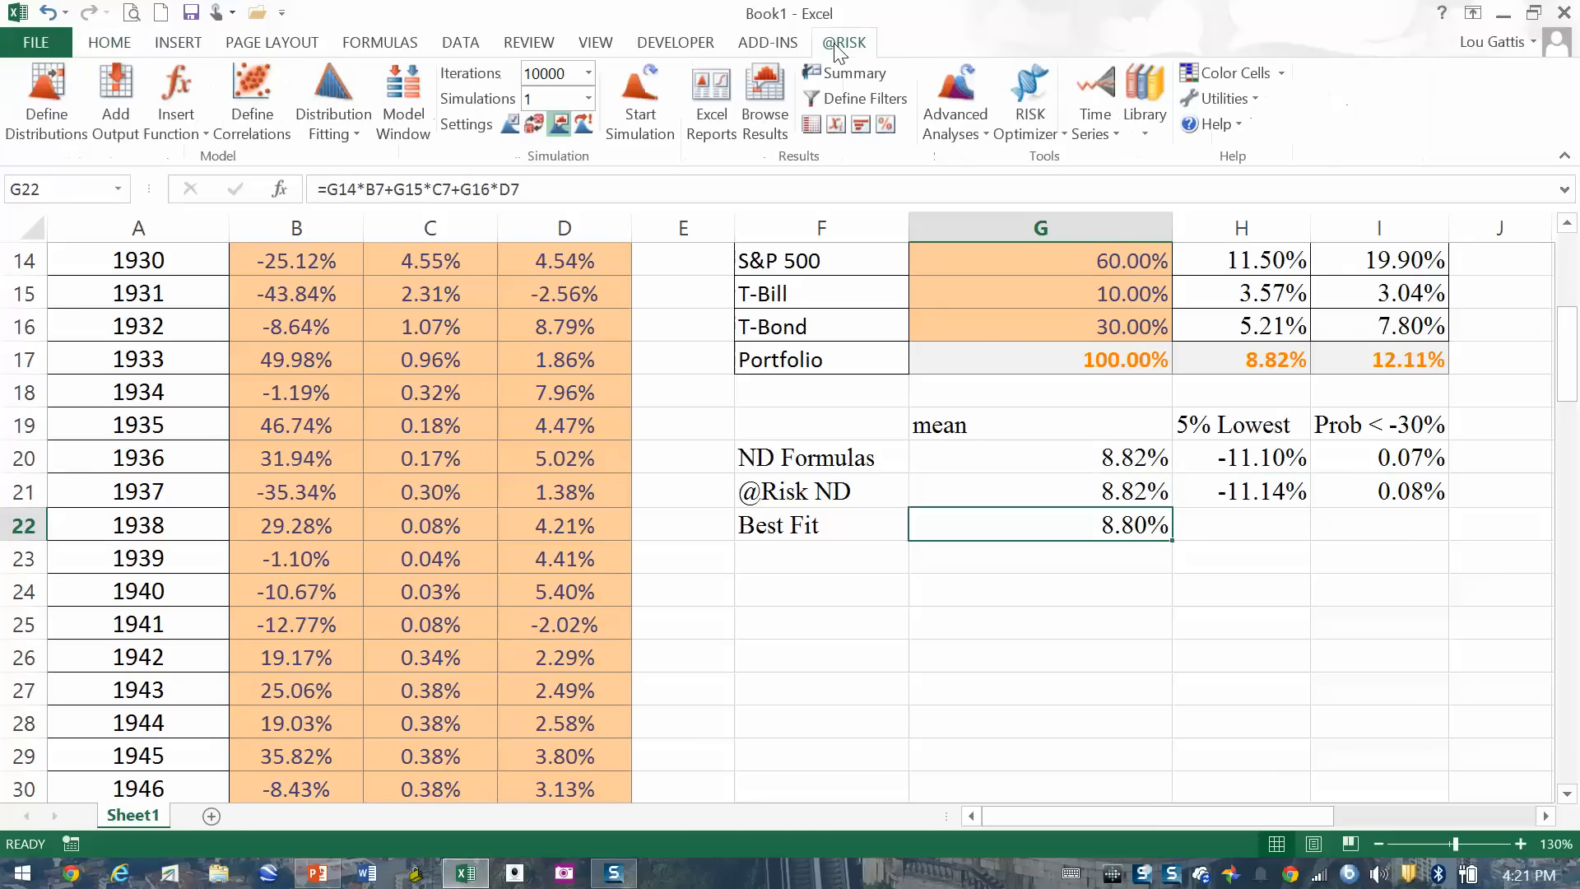
left_click(111, 95)
left_click(785, 494)
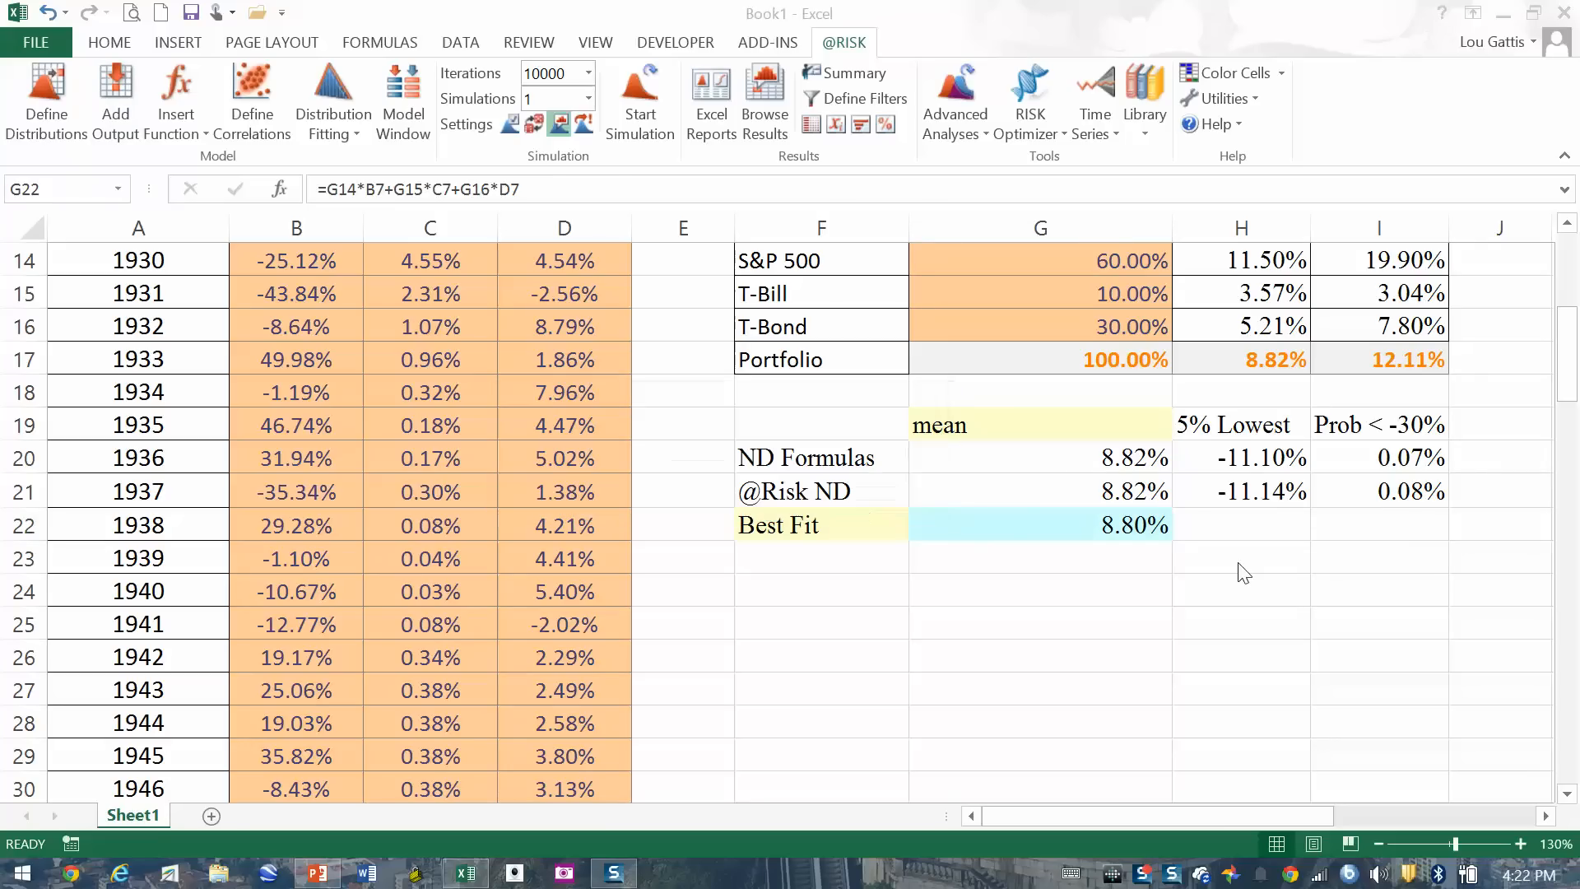
Step: Fill the 5% Lowest and Prob < -30% formulas from H21:I21 down into the Best Fit row
left_click_drag(1287, 497, 1449, 542)
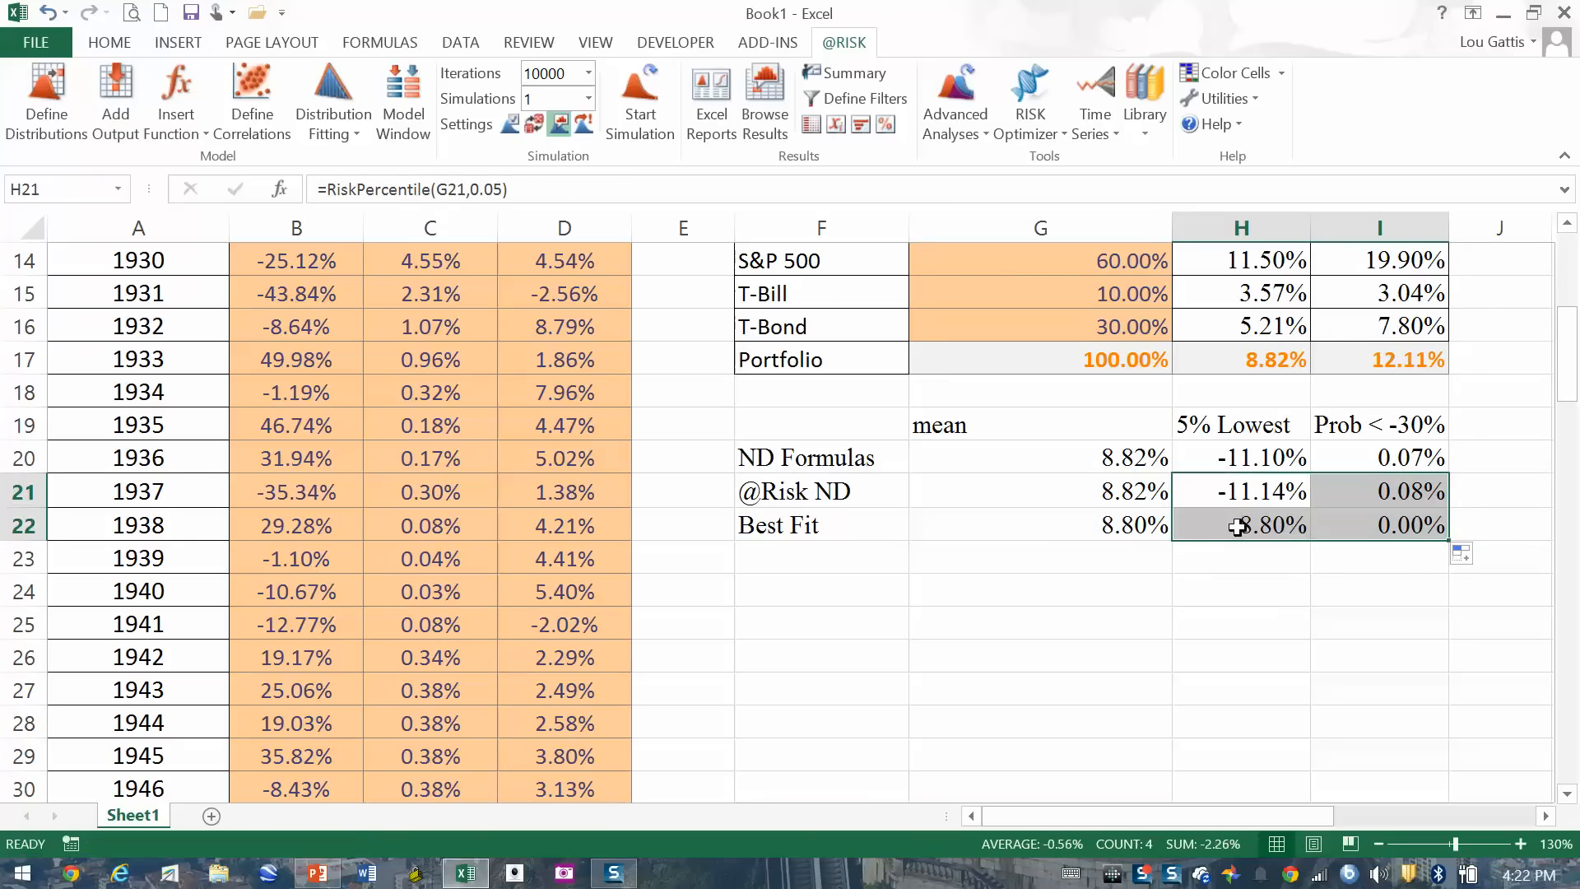
left_click(1239, 526)
left_click(1344, 529)
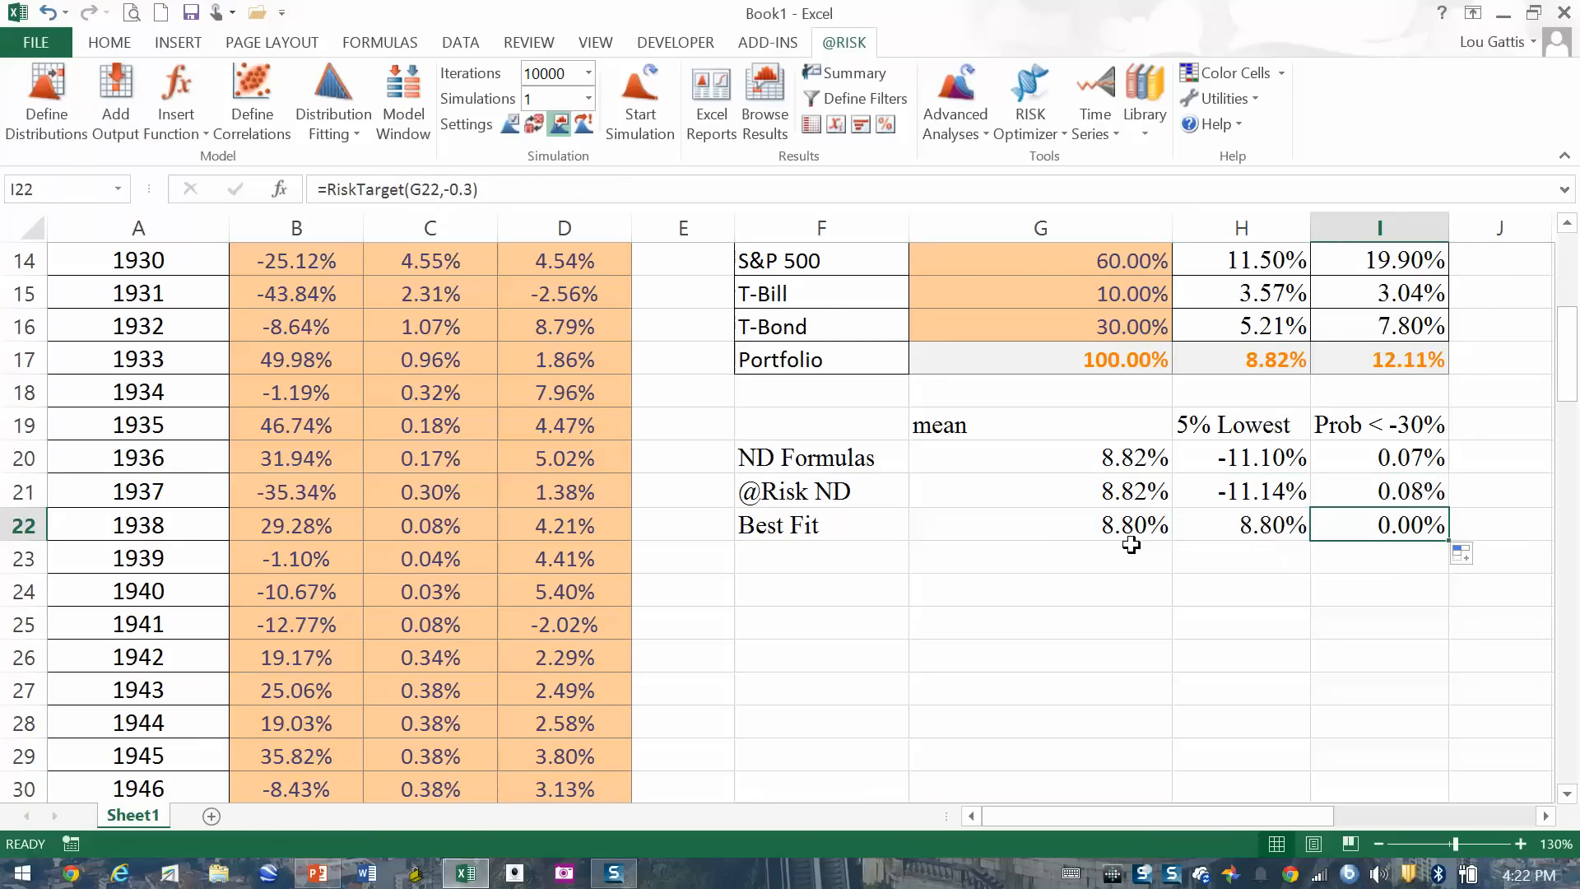
Step: Run the 10000-iteration simulation with output G22 selected, and move and resize its results window beside the portfolio results table
left_click(1078, 517)
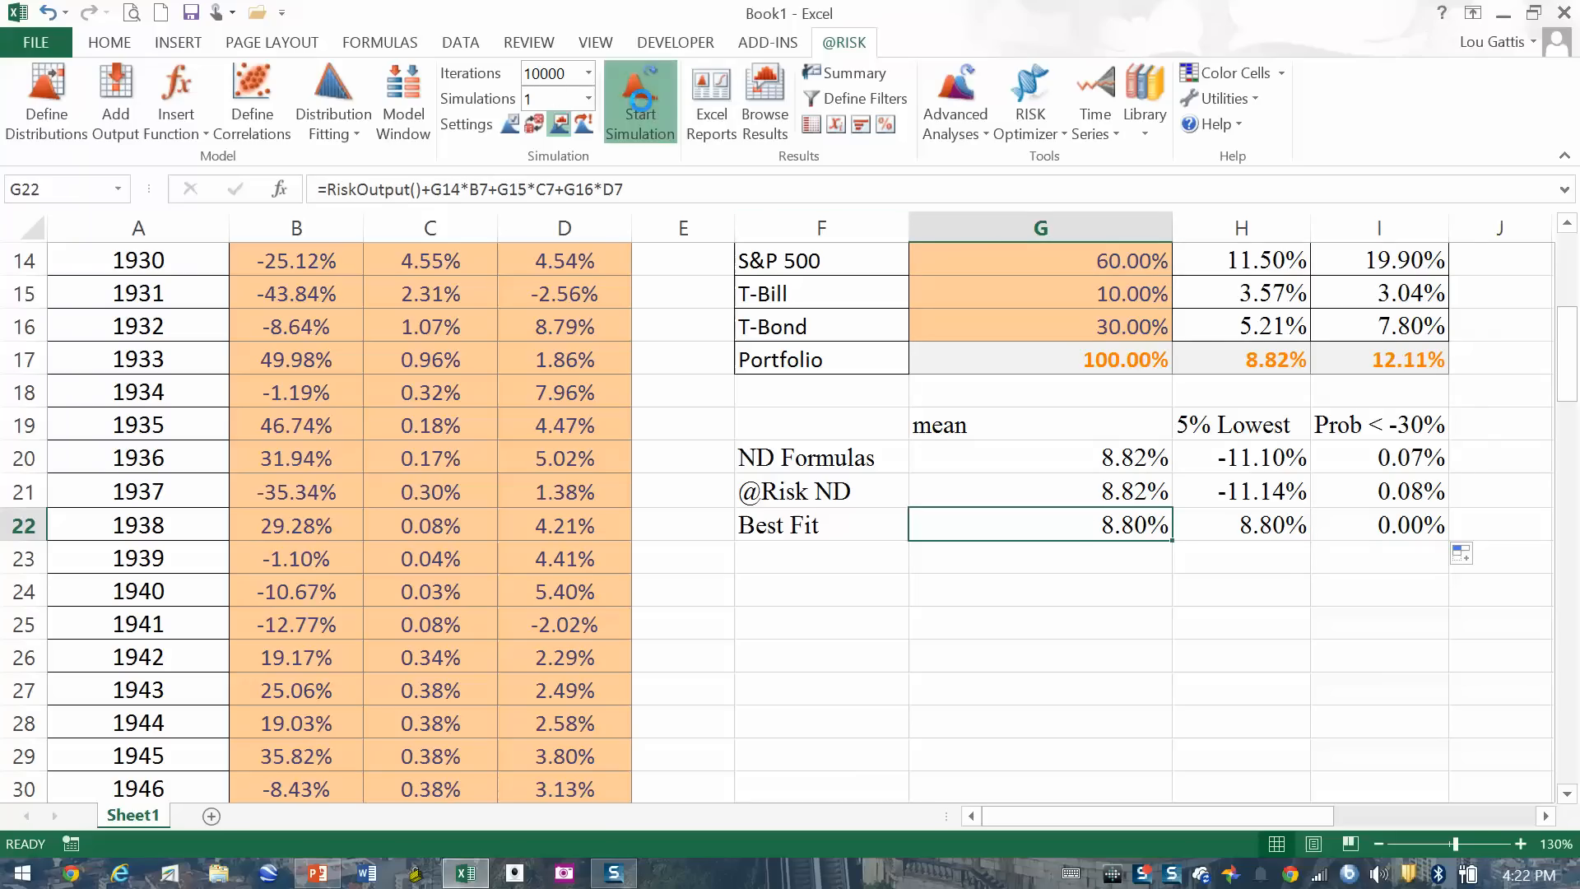
left_click(641, 99)
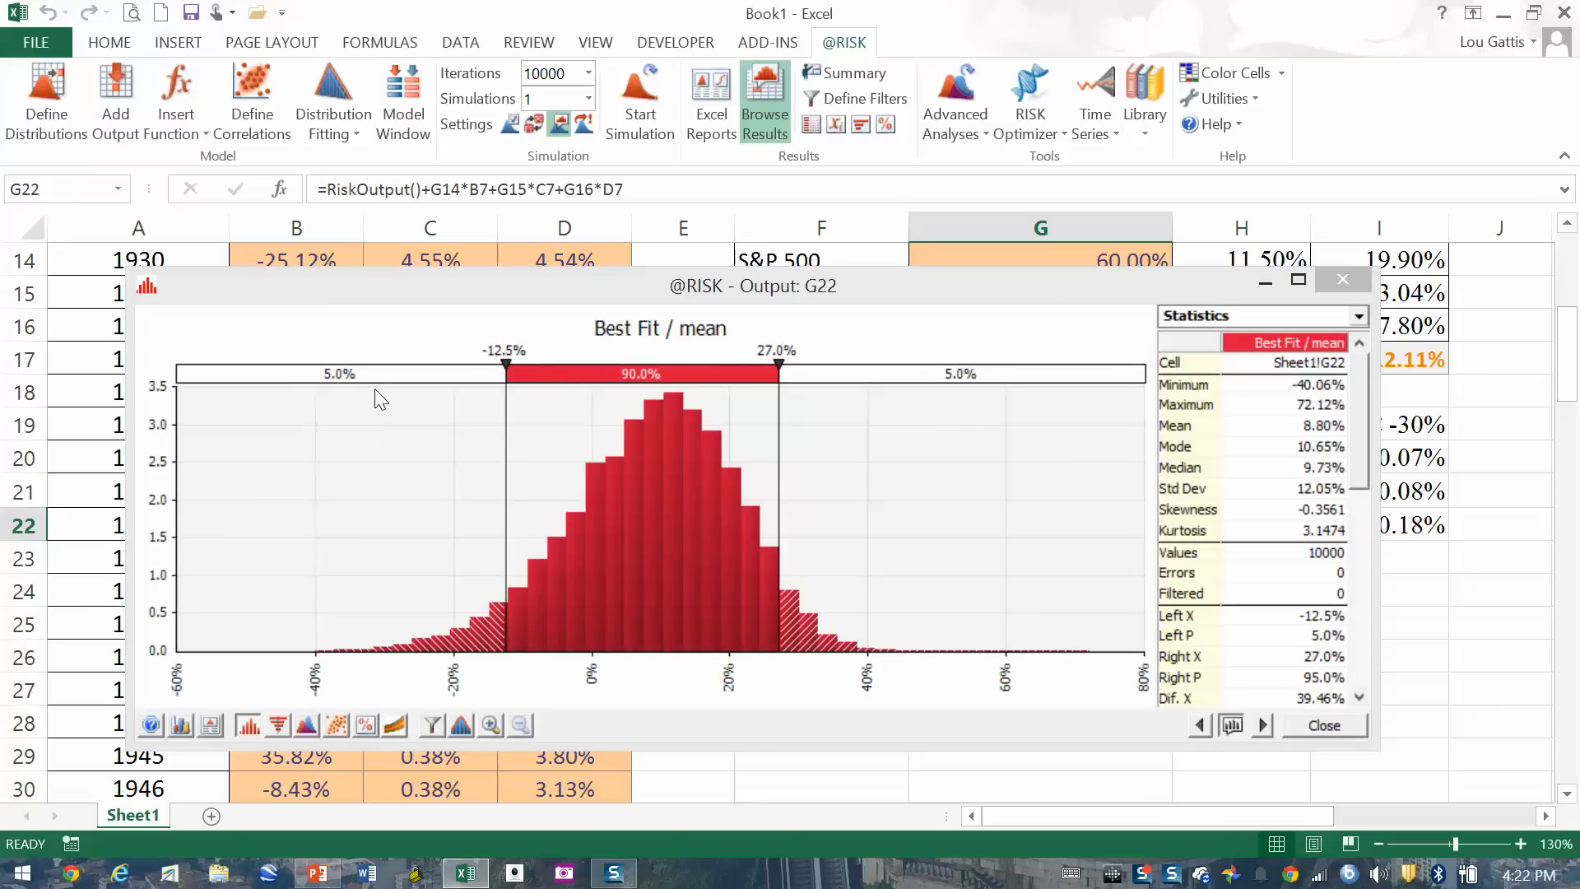
left_click_drag(695, 292, 645, 128)
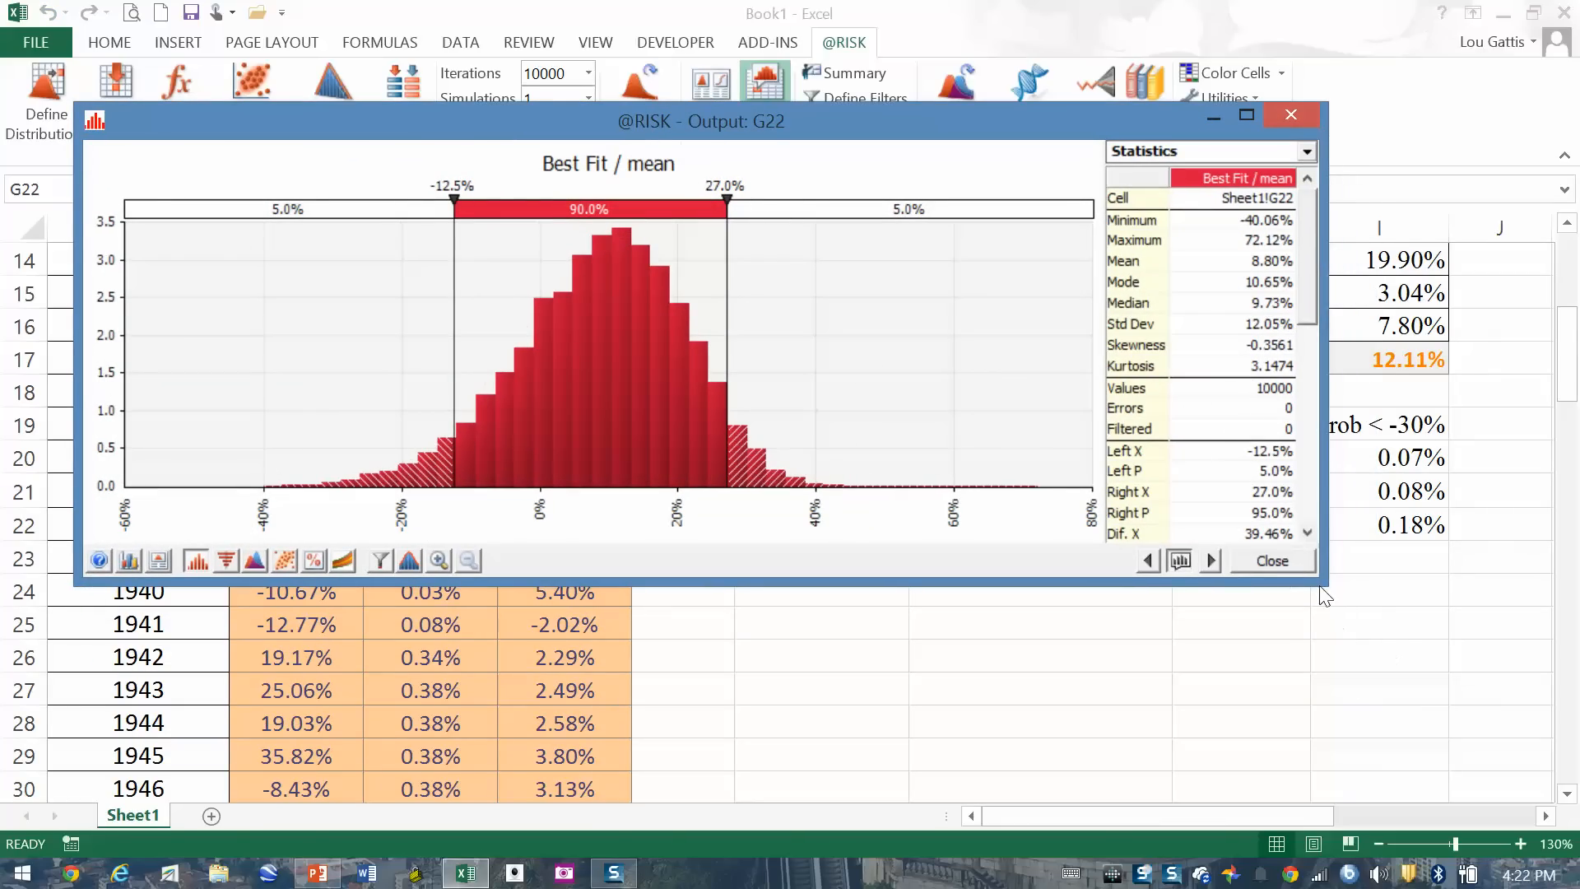
left_click_drag(1096, 675, 1009, 766)
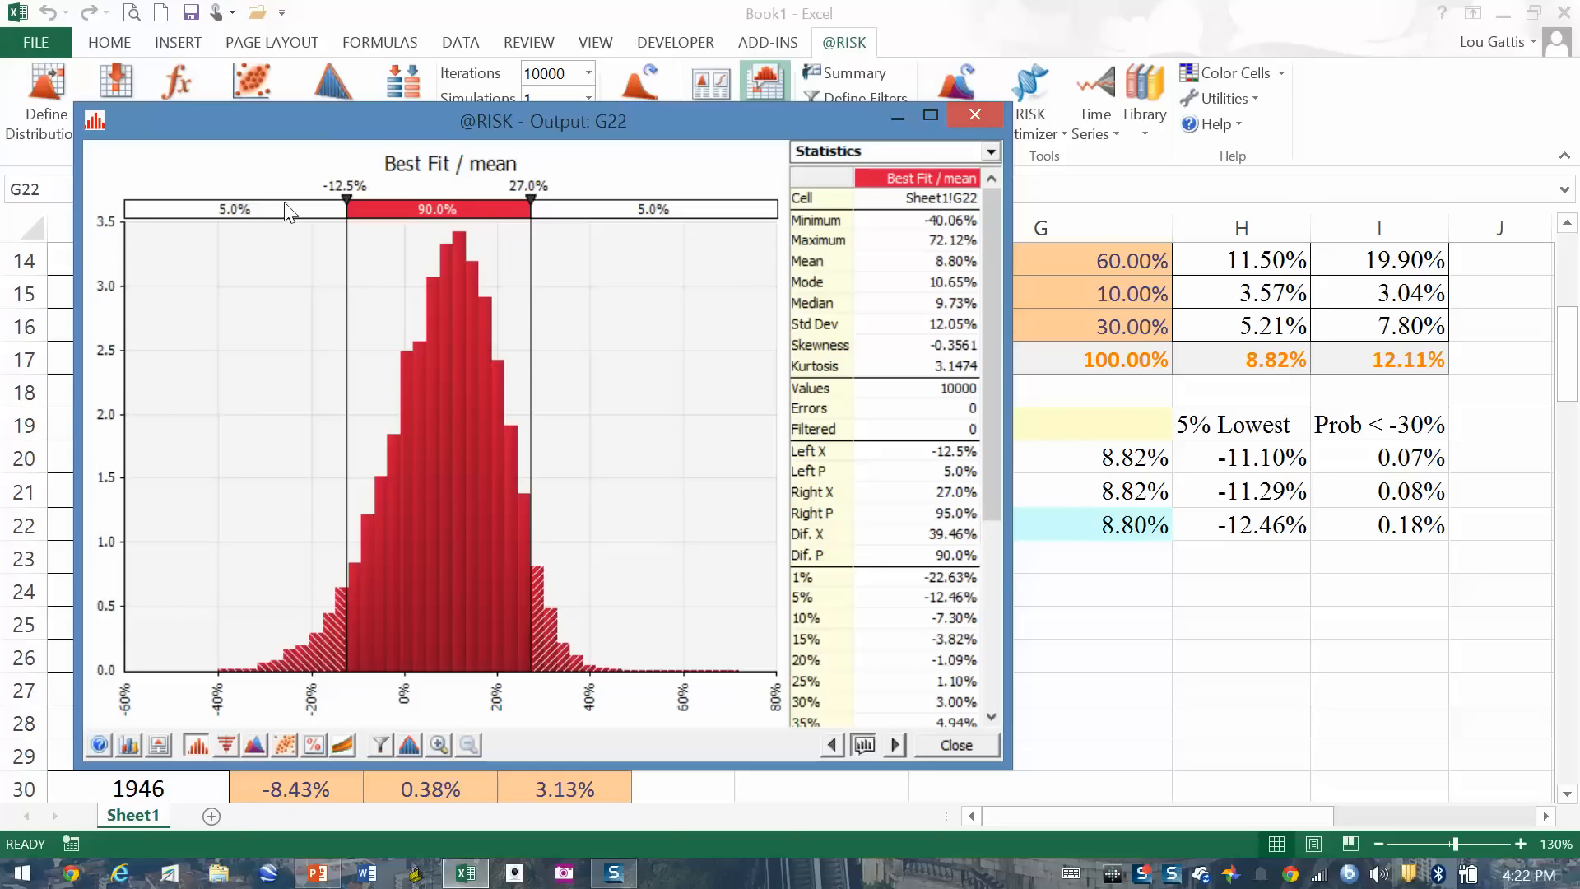
Step: Set the lower delimiter of the Best Fit distribution graph to -30% and close the results window
left_click(342, 188)
type("-.3")
key("Return")
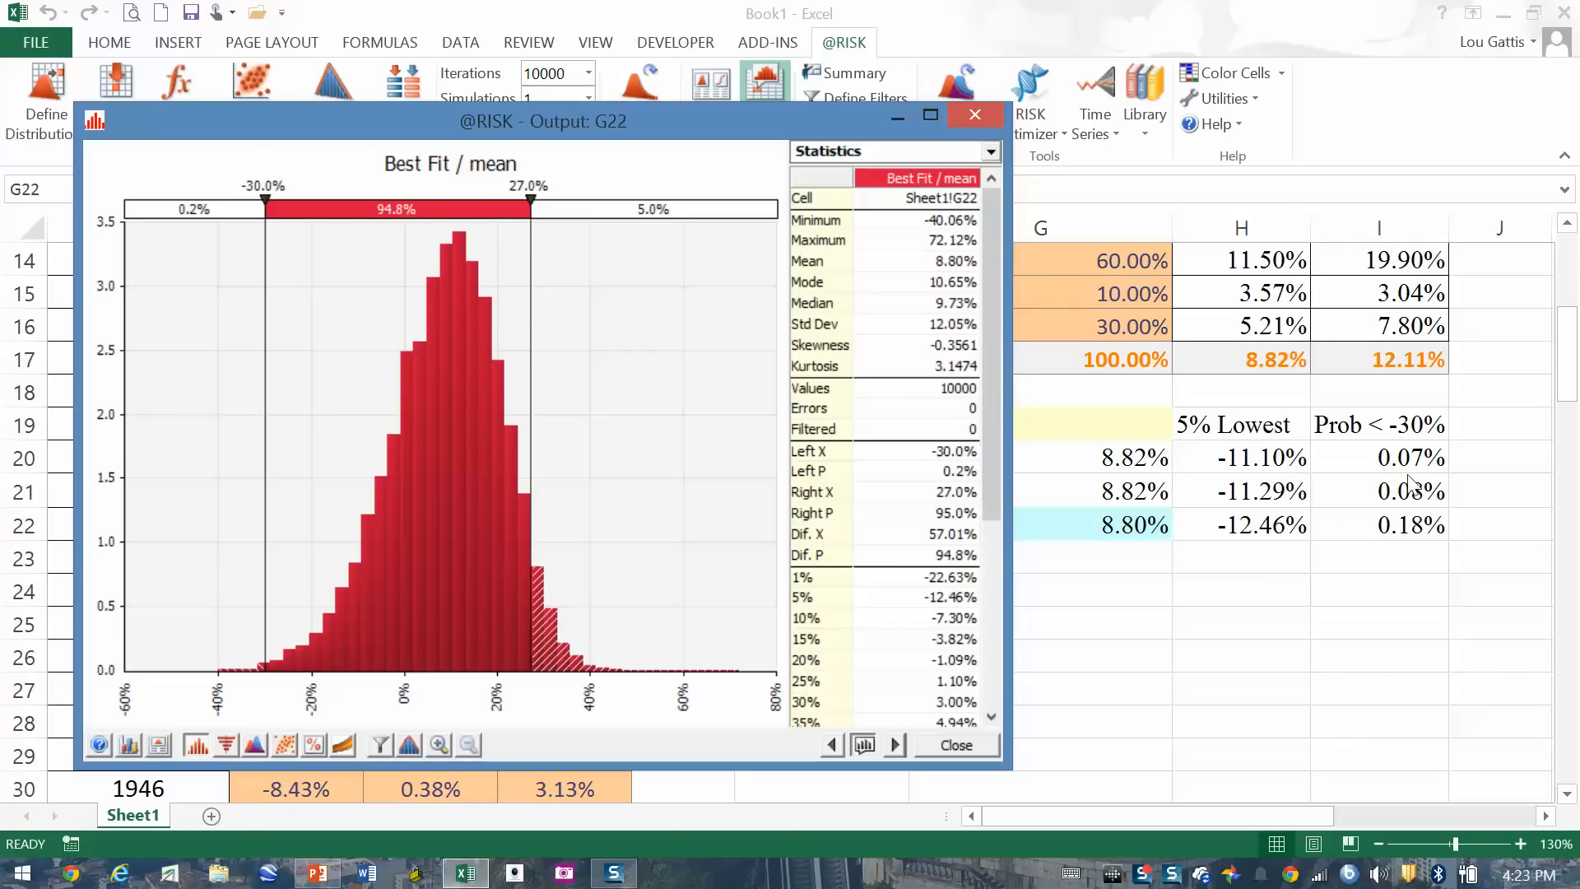
left_click(958, 743)
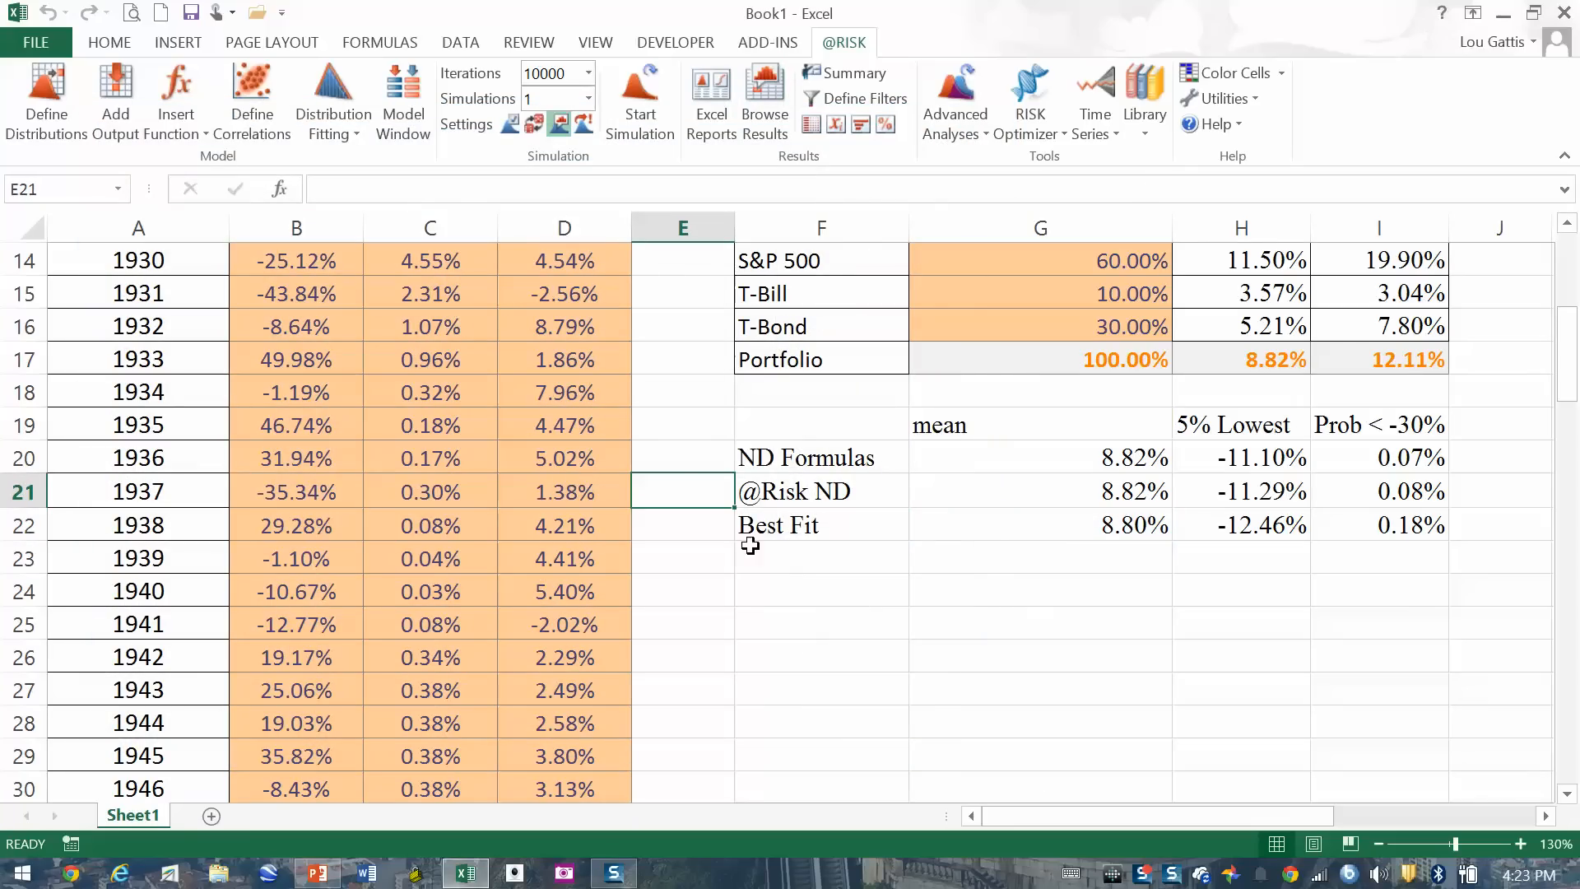
left_click(1057, 535)
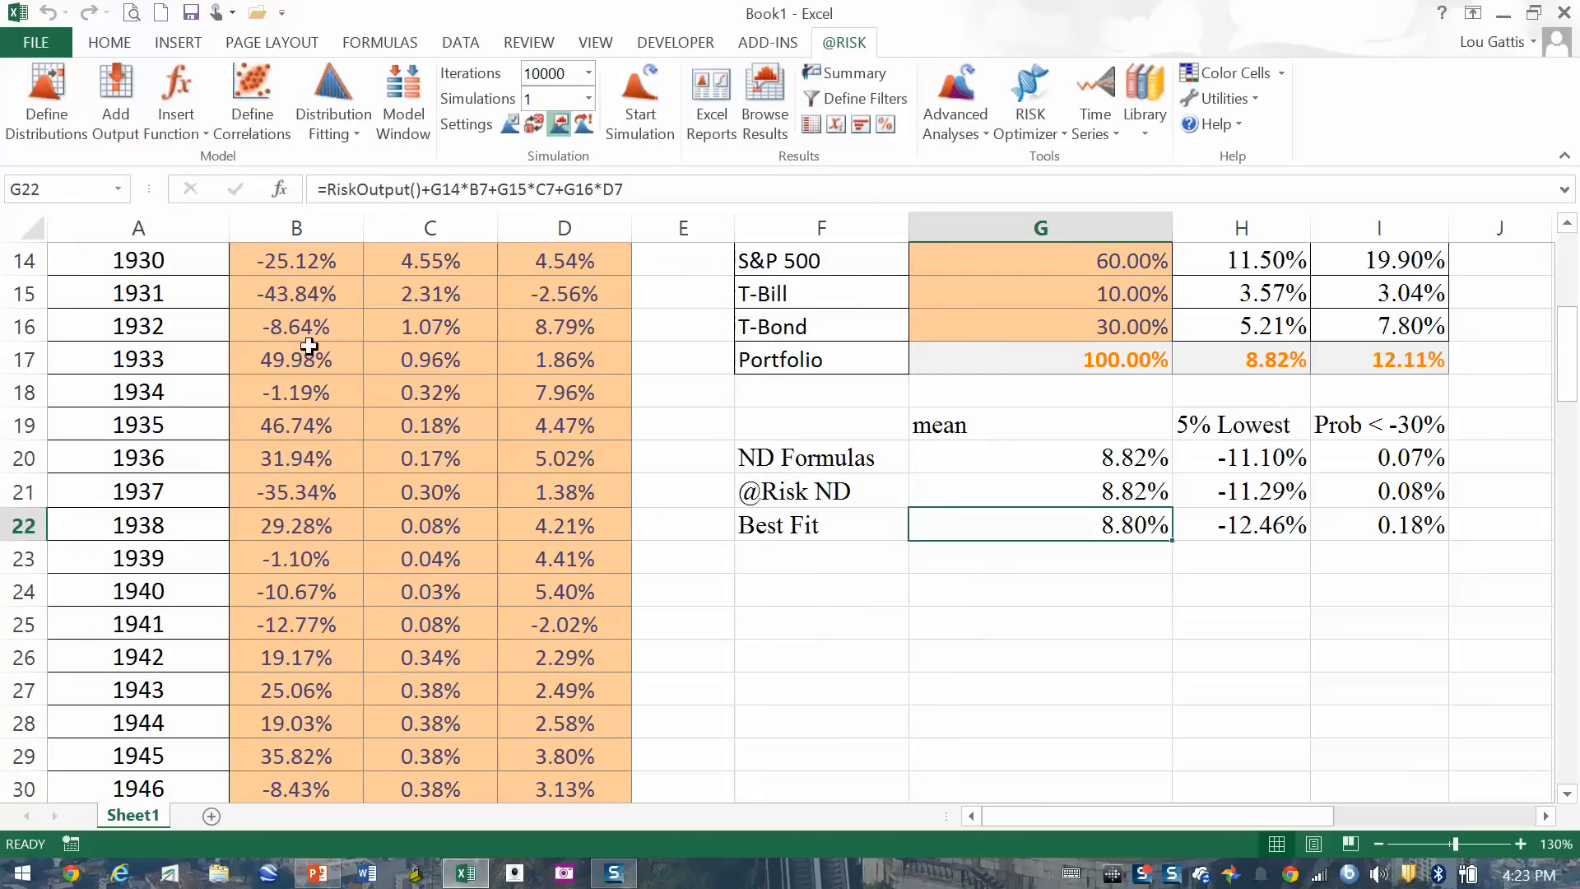
scroll(306, 346, "up", 2)
left_click_drag(288, 396, 613, 573)
left_click(684, 594)
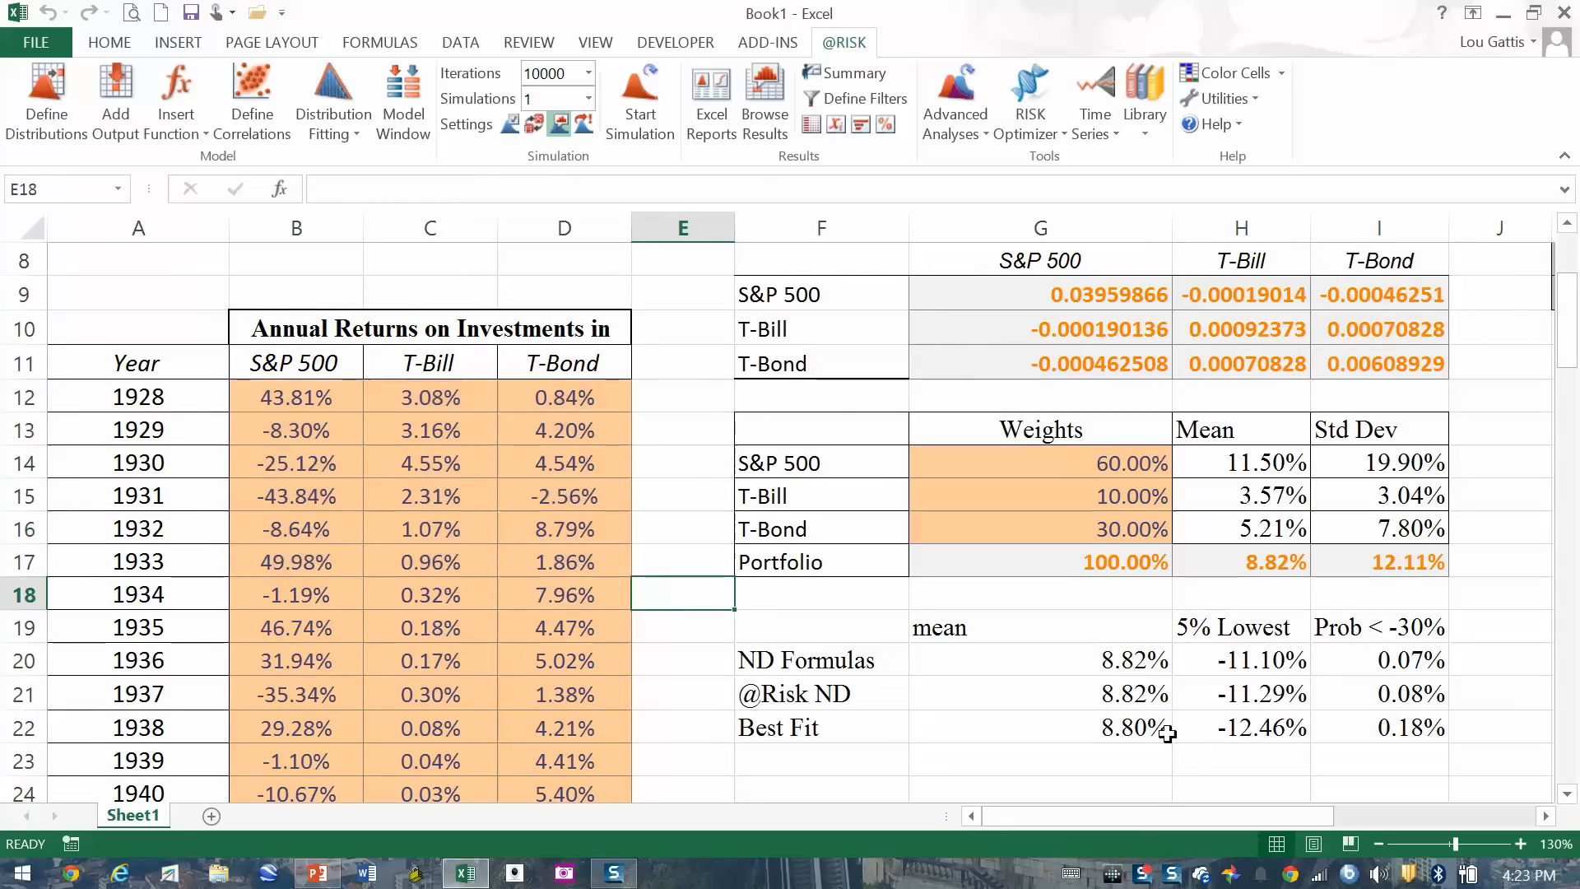
left_click_drag(1390, 728, 860, 731)
left_click_drag(1399, 694, 1124, 694)
left_click(1124, 694)
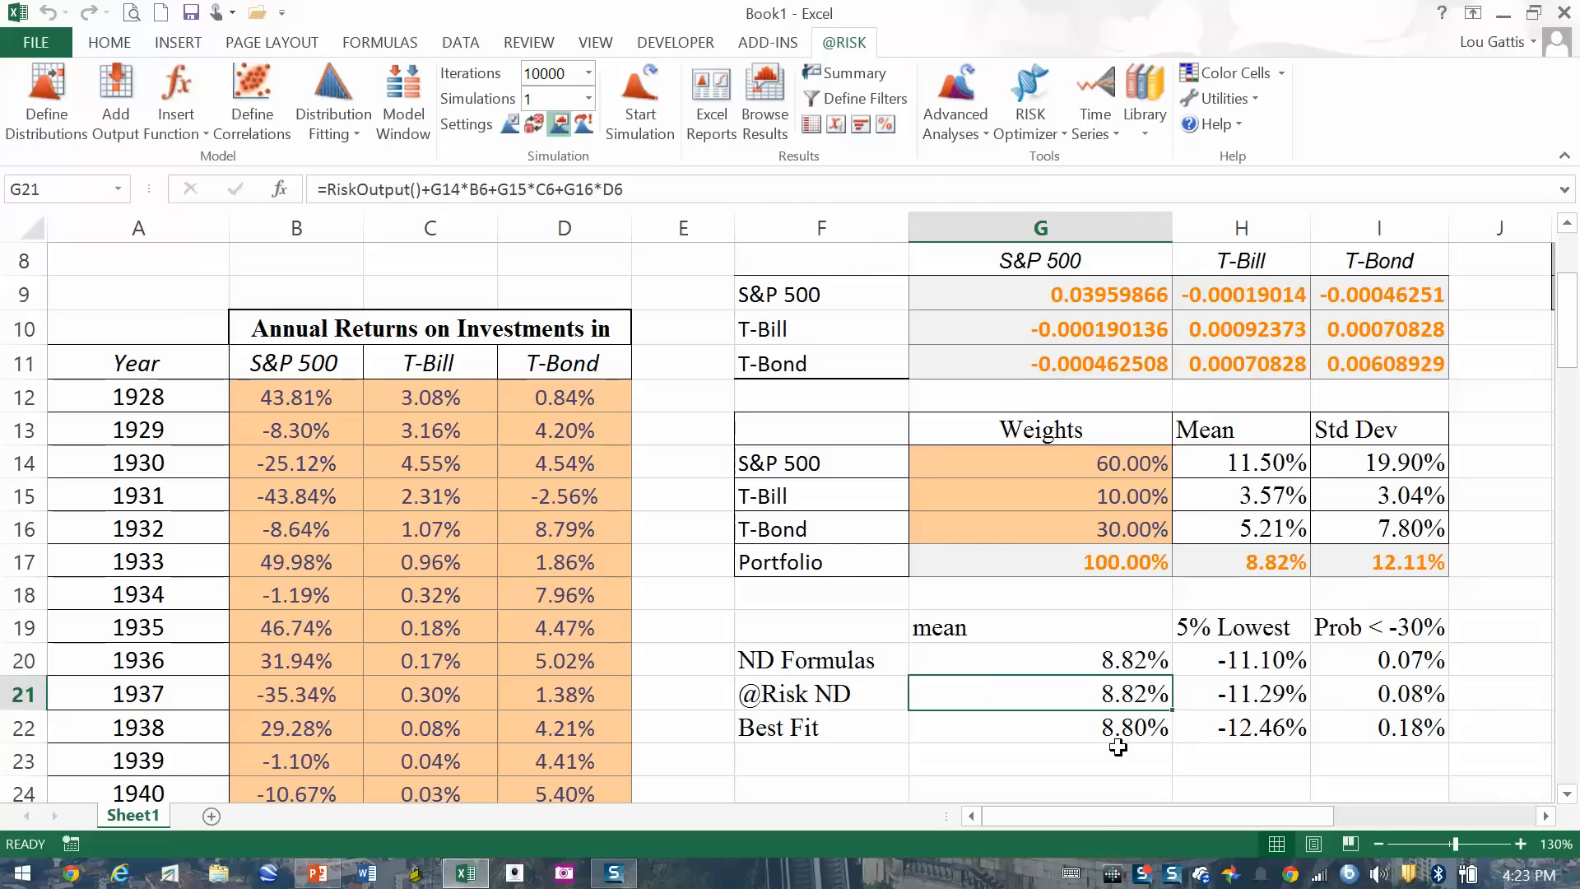
left_click(1056, 718)
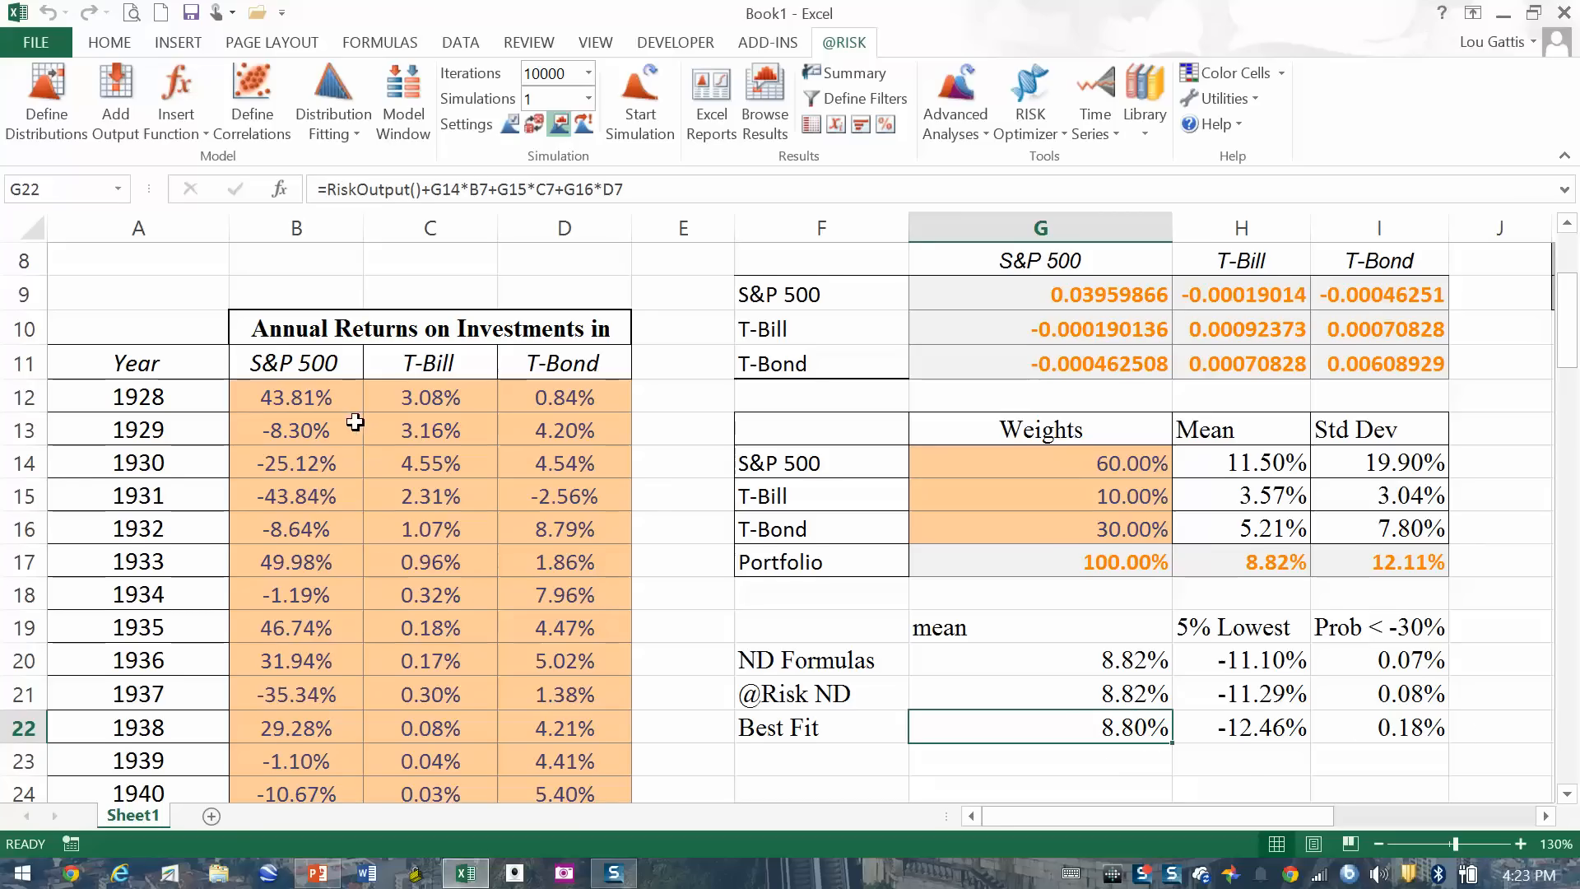
scroll(354, 419, "up", 3)
left_click(274, 471)
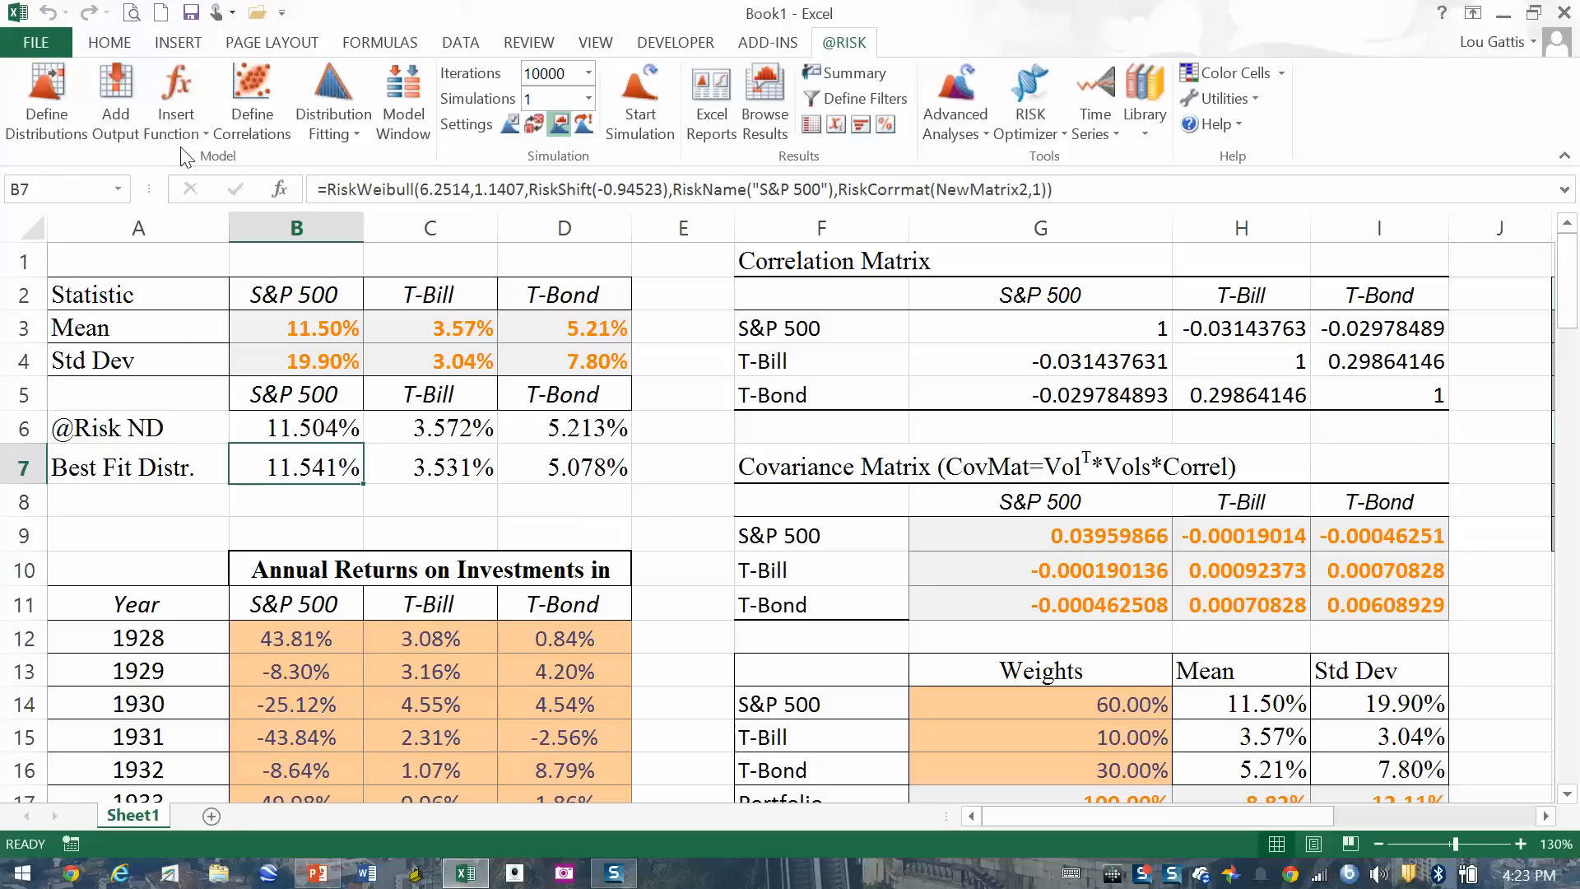
left_click(305, 434)
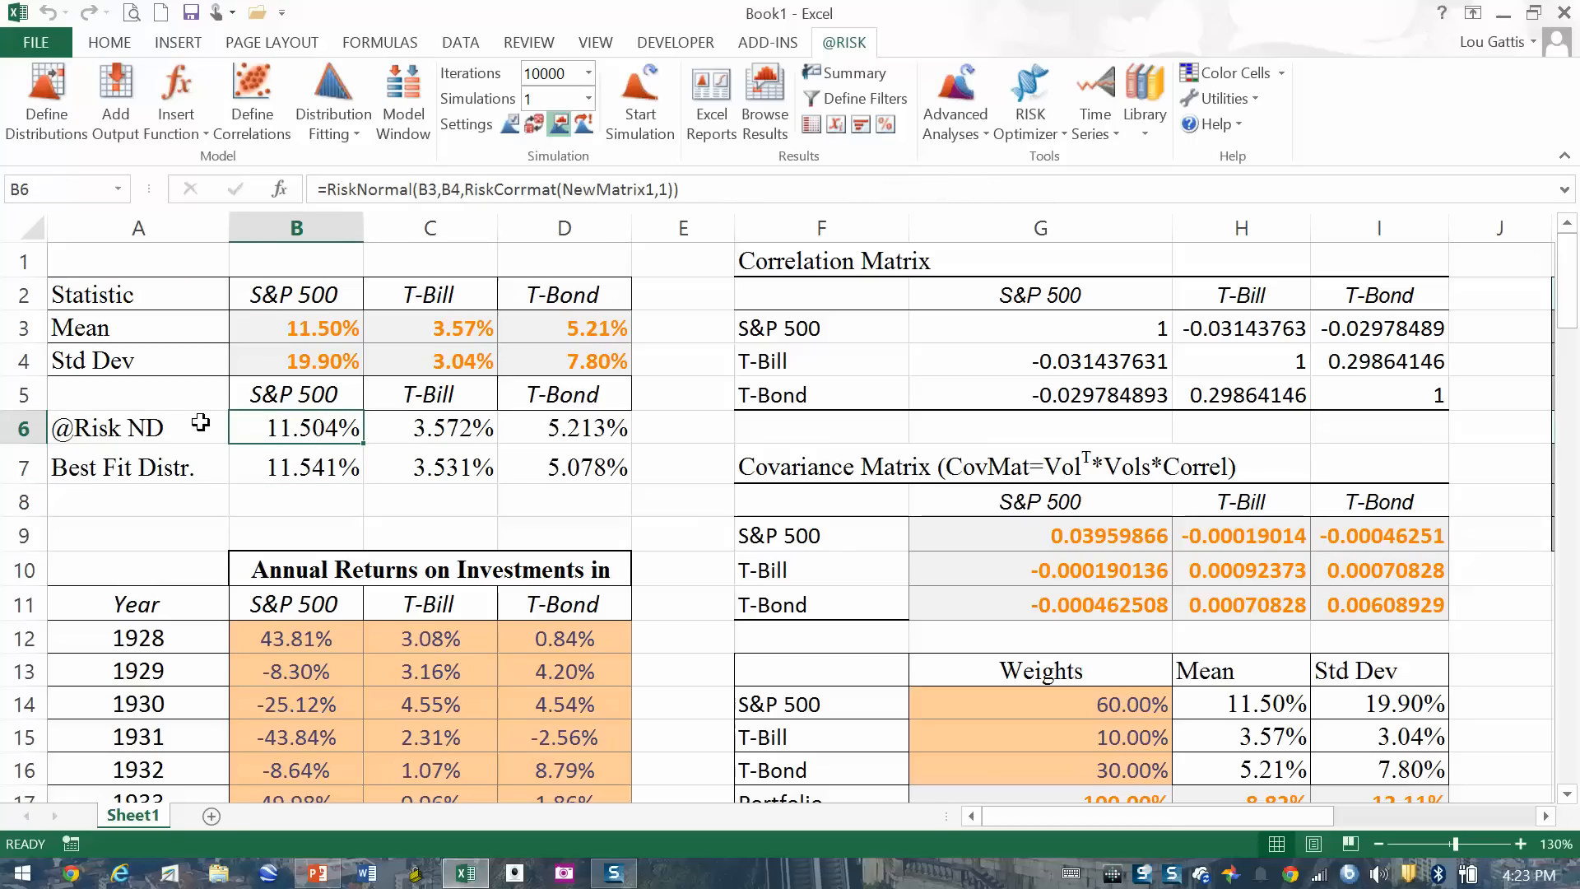
left_click(57, 110)
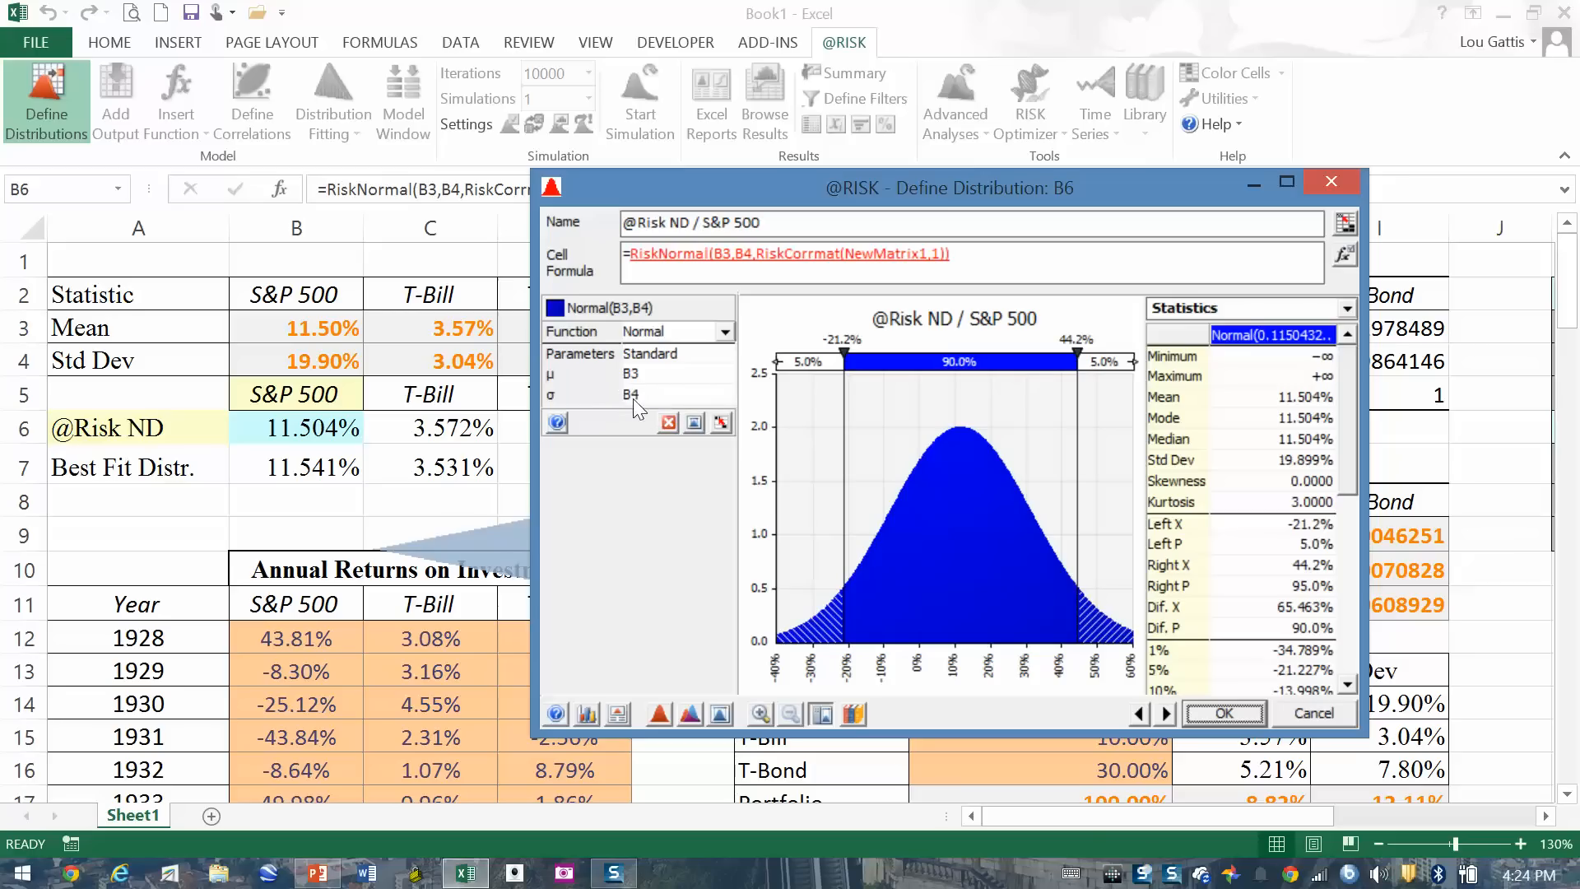
left_click(1239, 715)
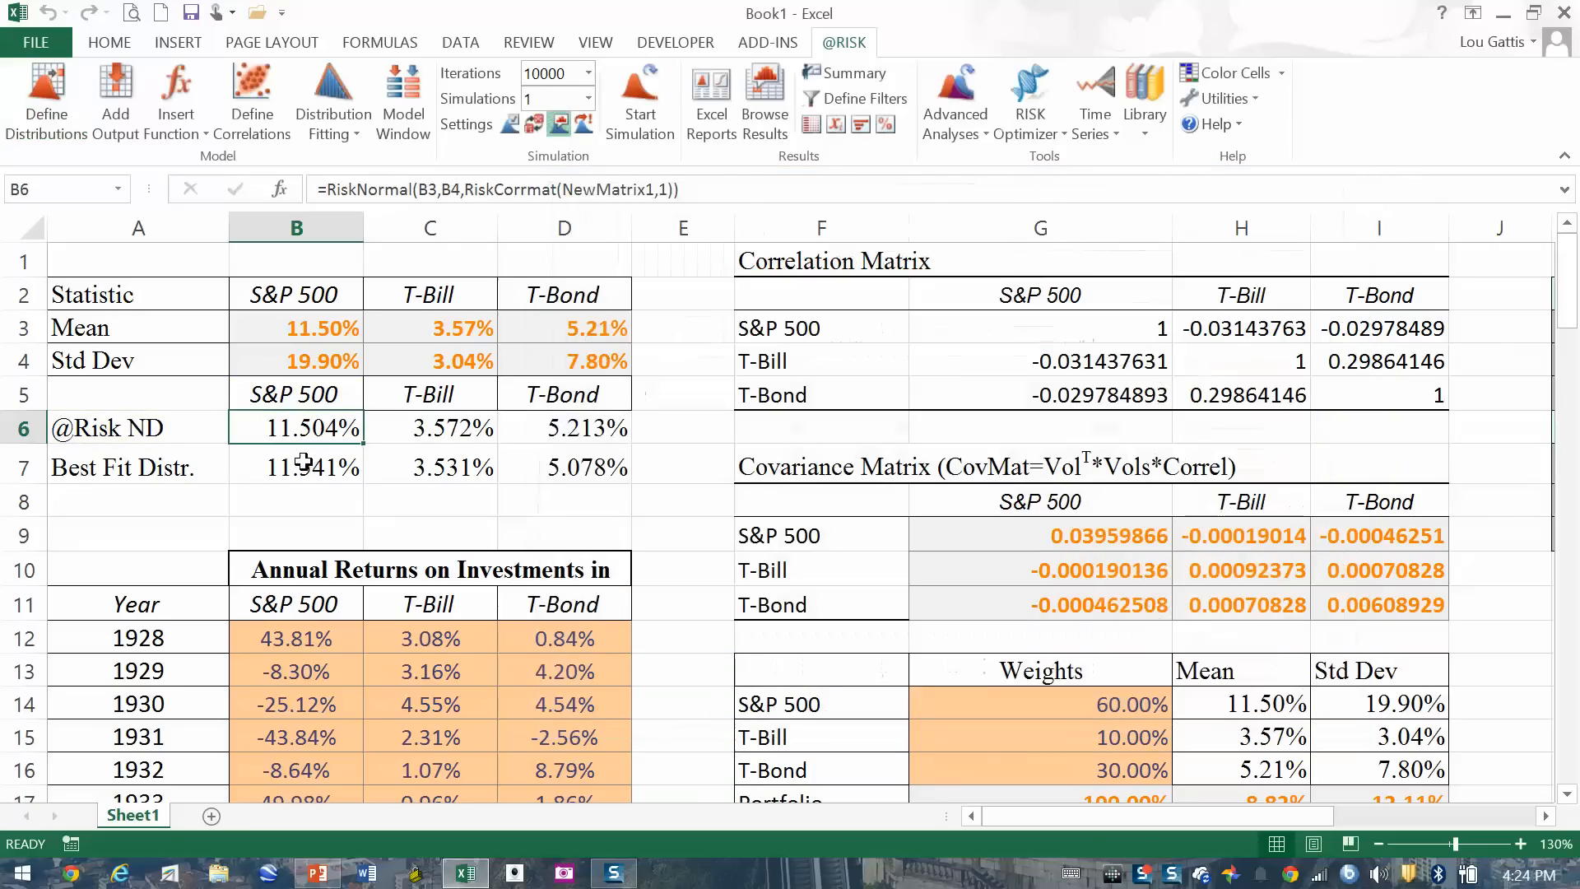
left_click(298, 469)
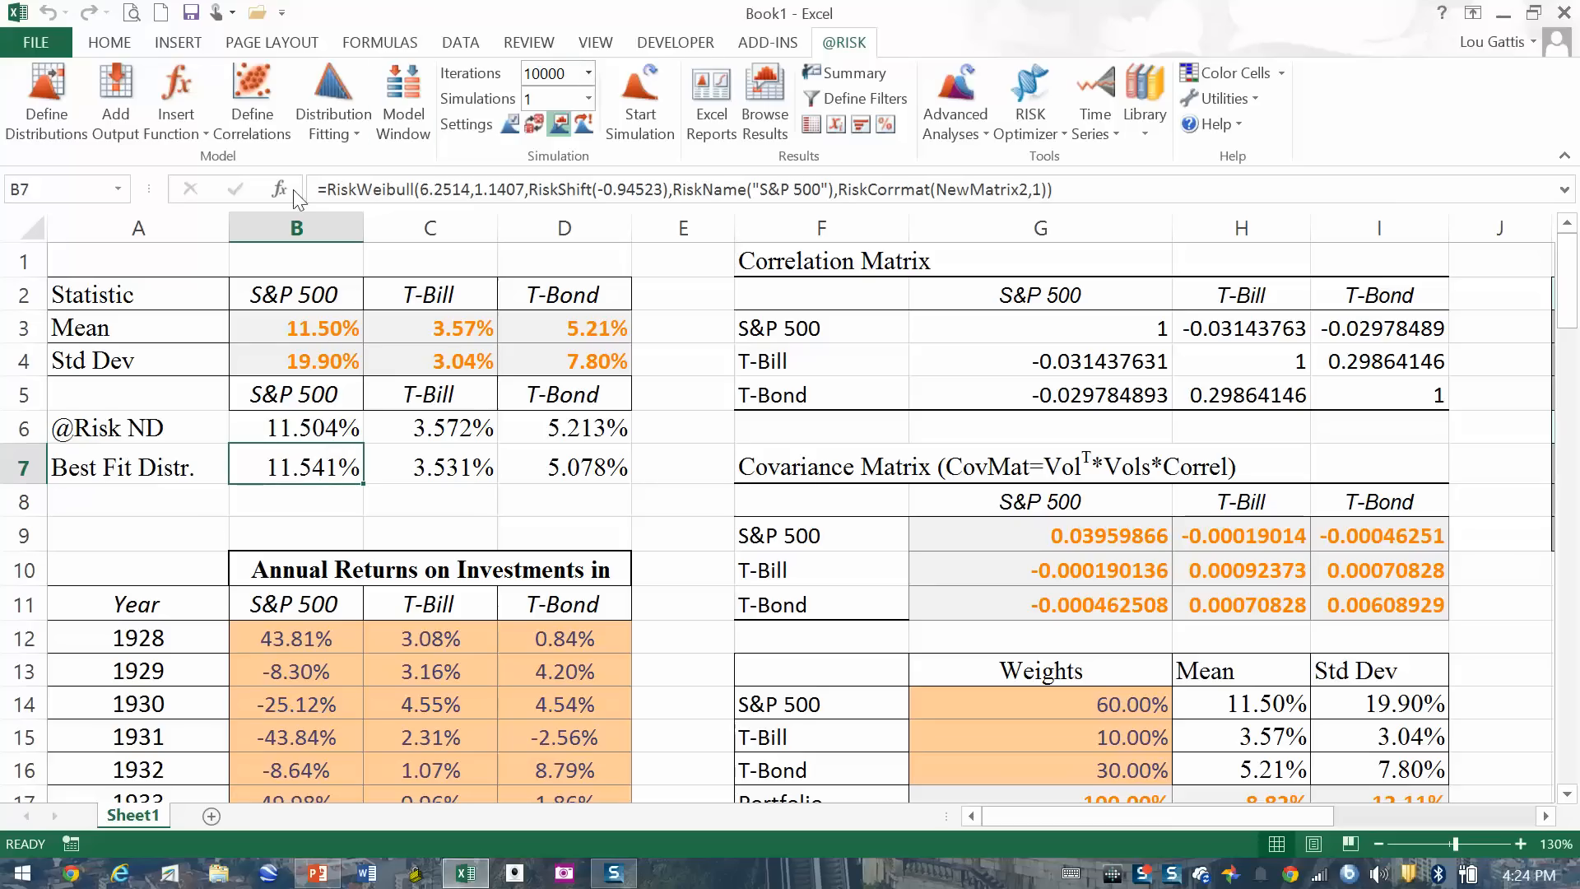
left_click(45, 105)
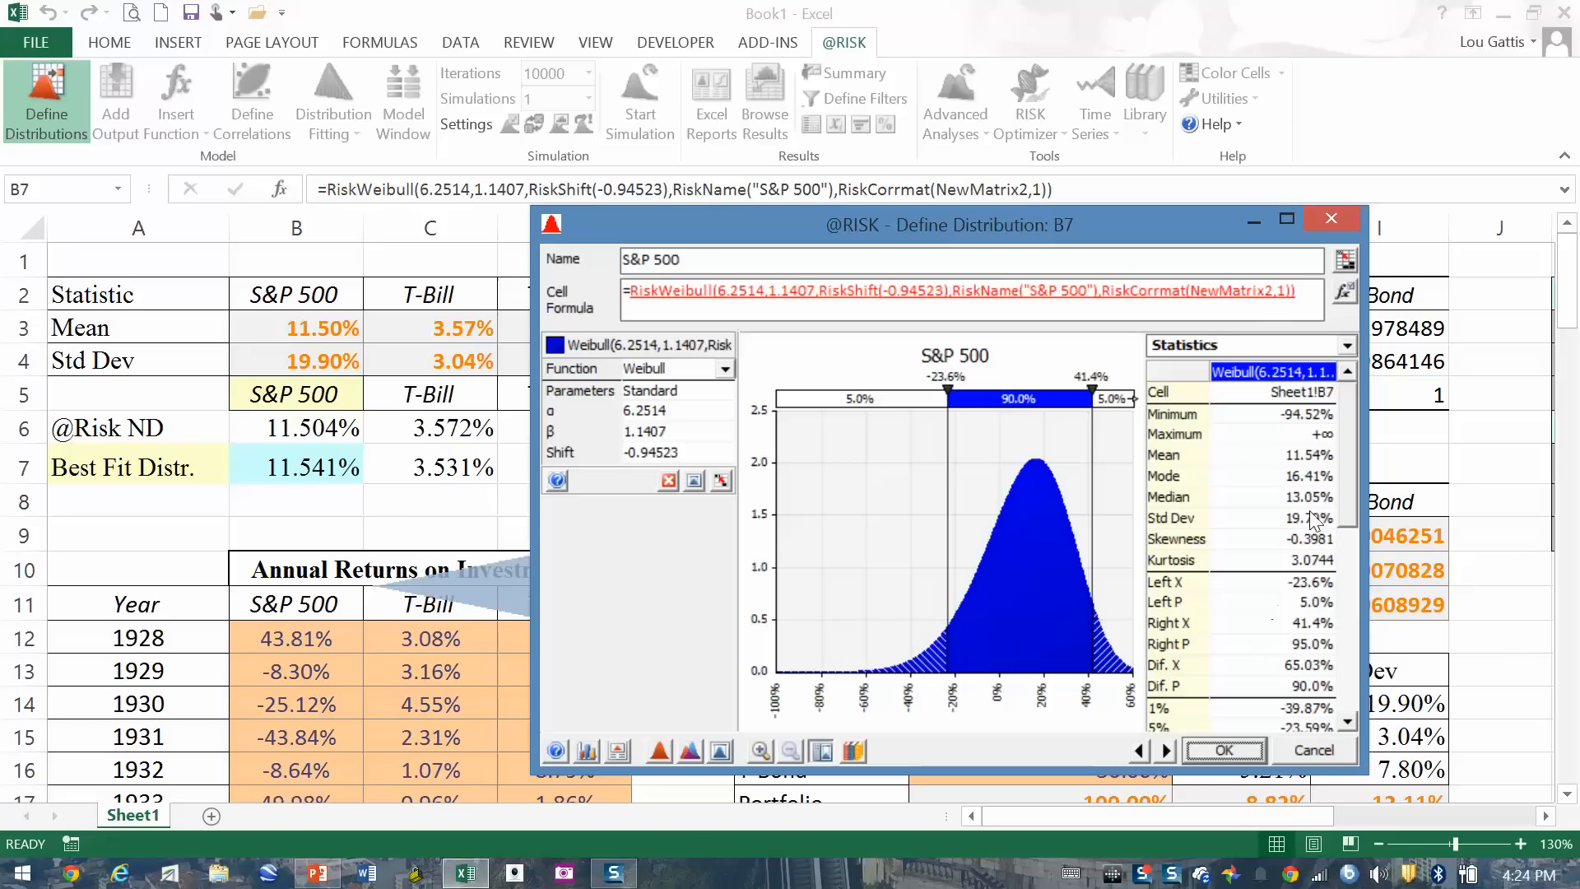
left_click(1308, 752)
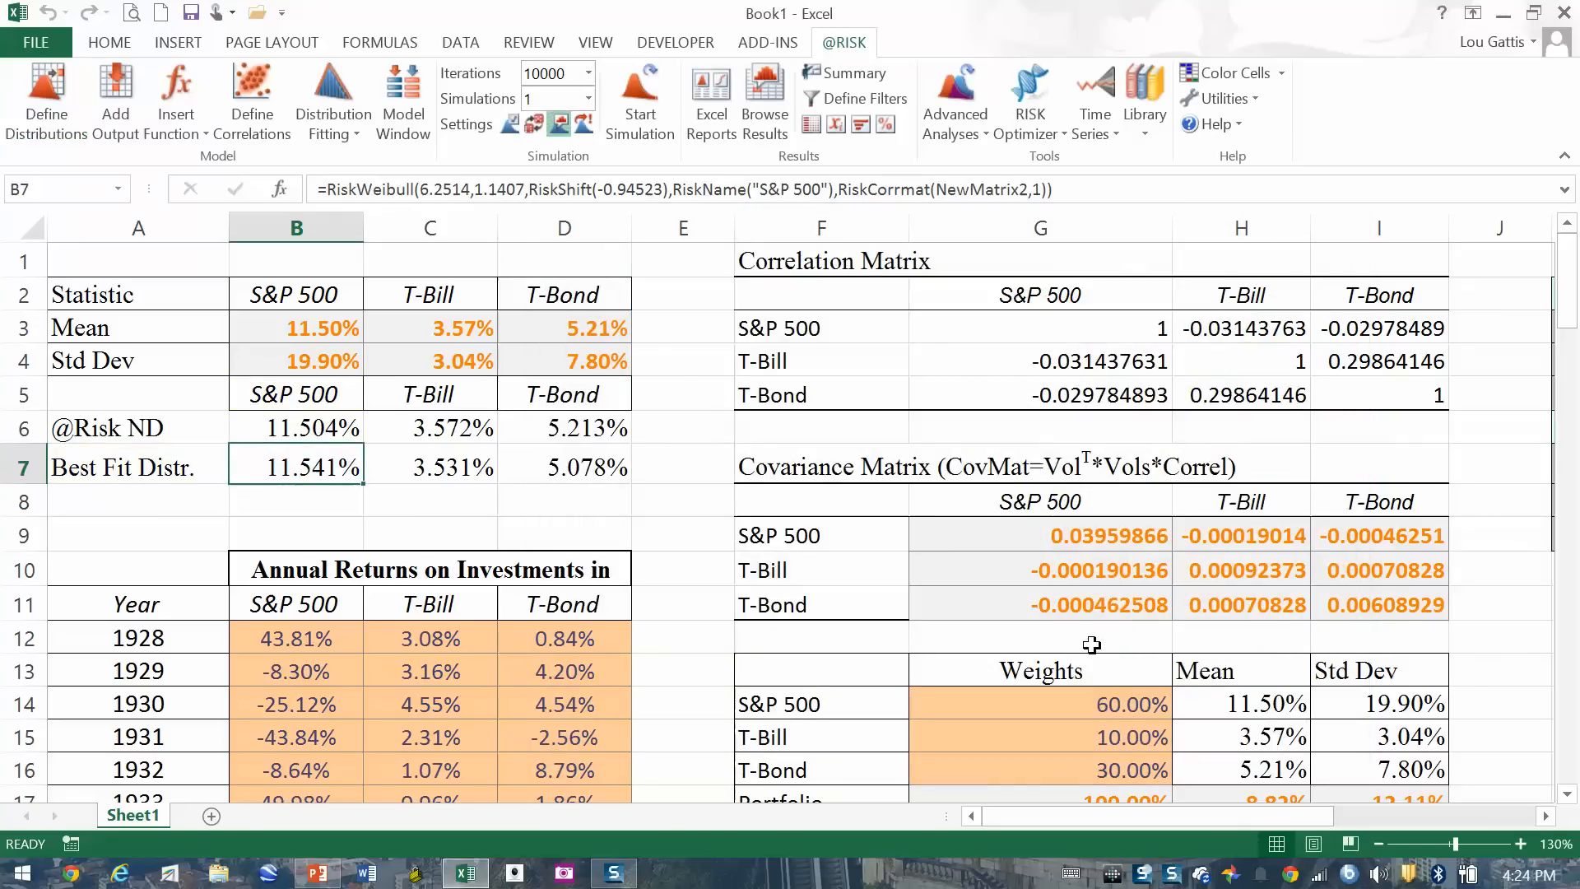
scroll(1078, 642, "down", 3)
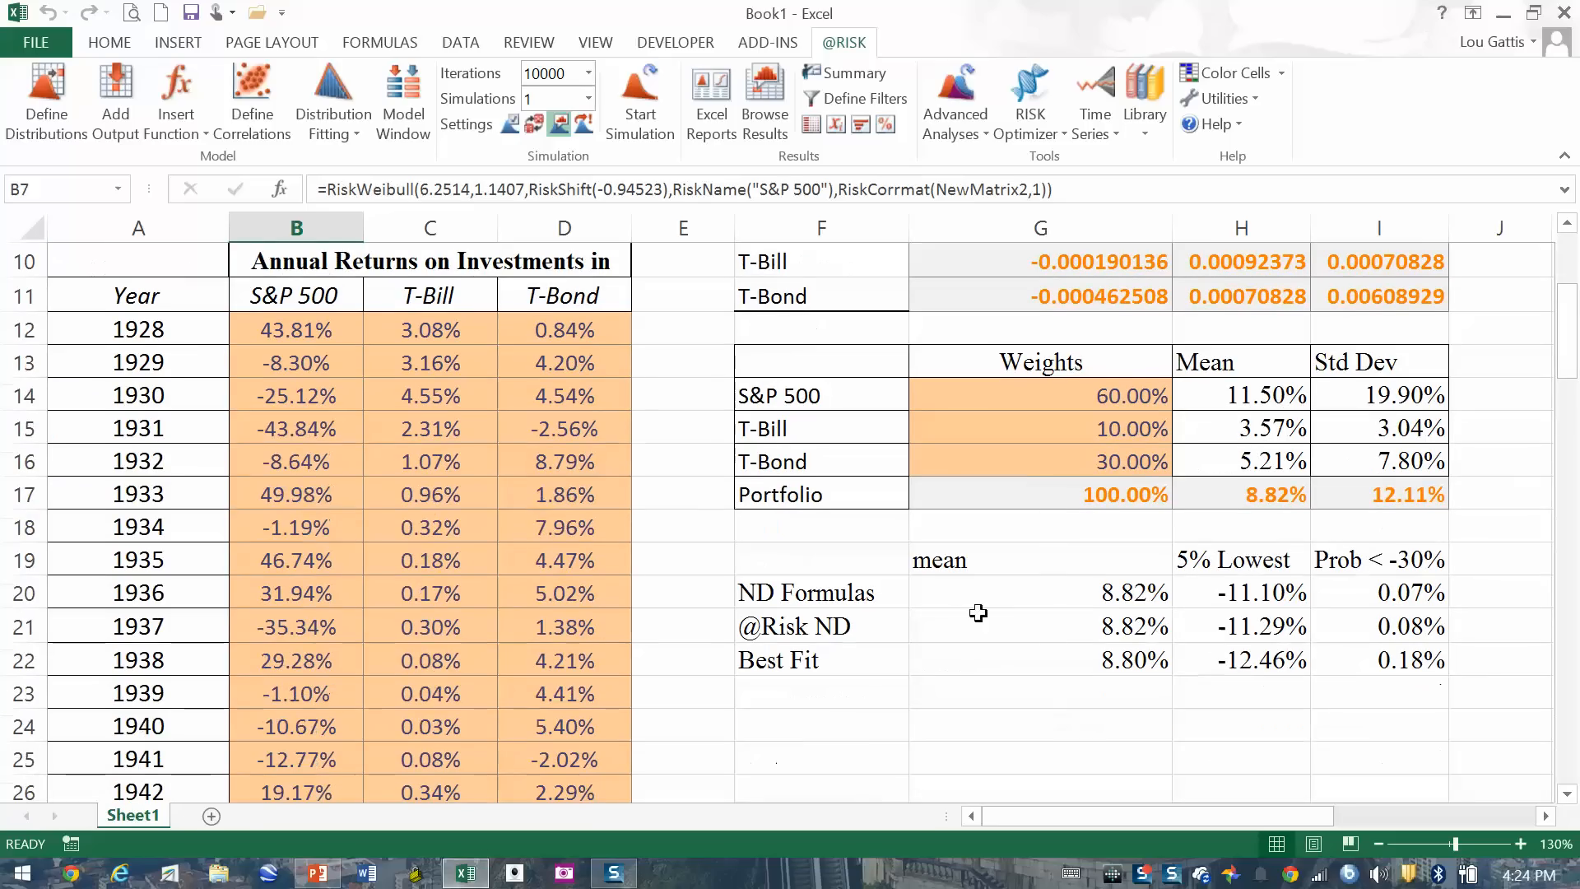
left_click_drag(1411, 664, 1084, 665)
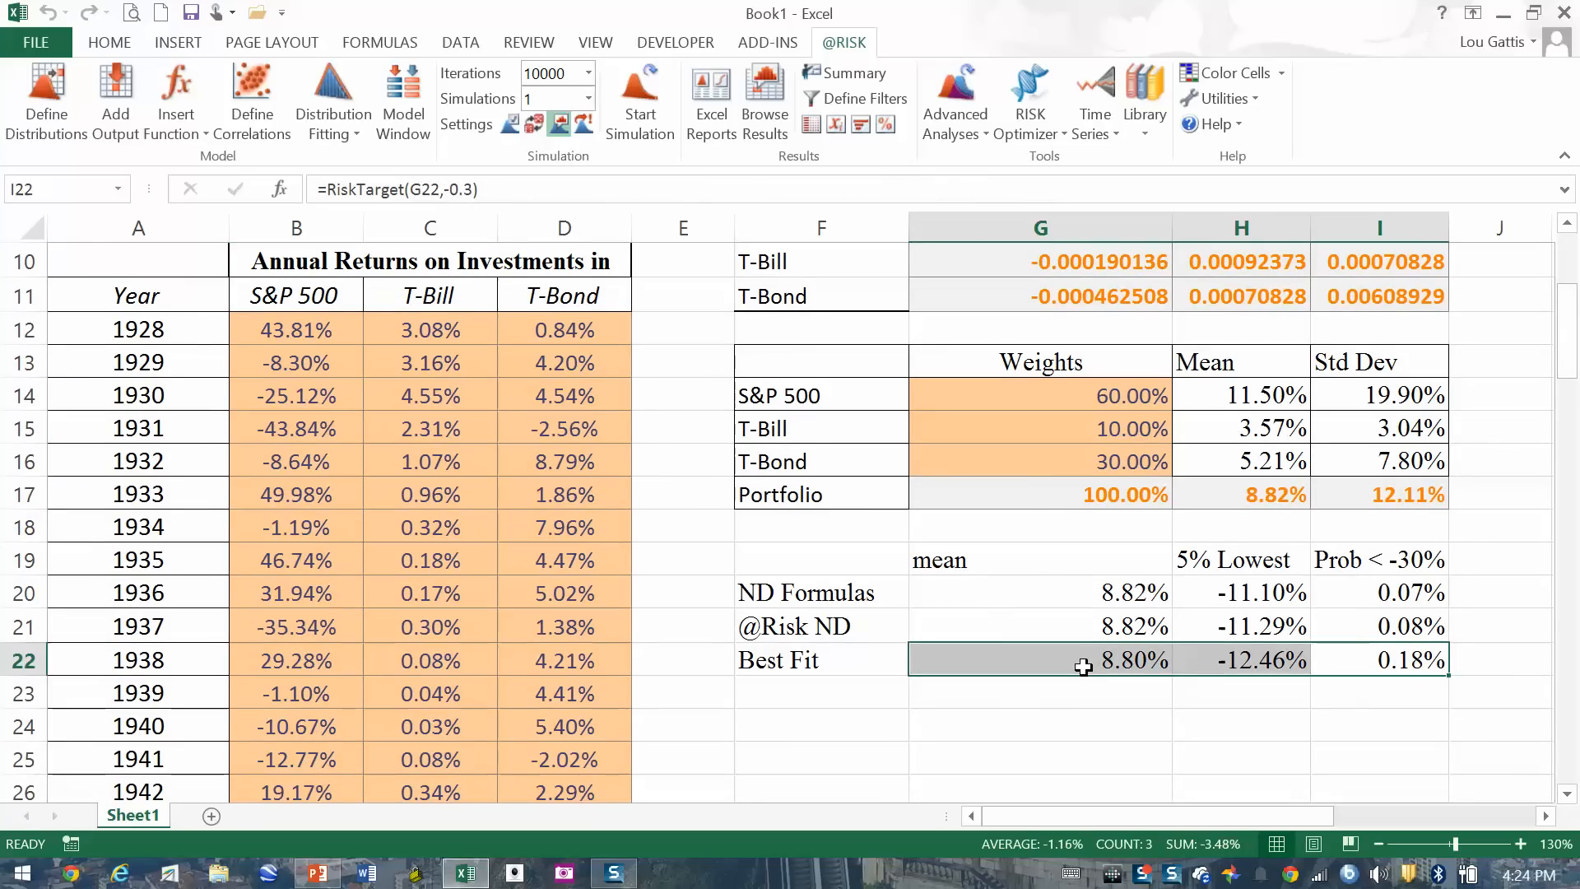
left_click(1083, 665)
mouse_move(1406, 625)
left_mouse_down()
mouse_move(865, 647)
mouse_move(813, 607)
mouse_move(1399, 626)
mouse_move(1383, 626)
left_mouse_up()
left_click(809, 623)
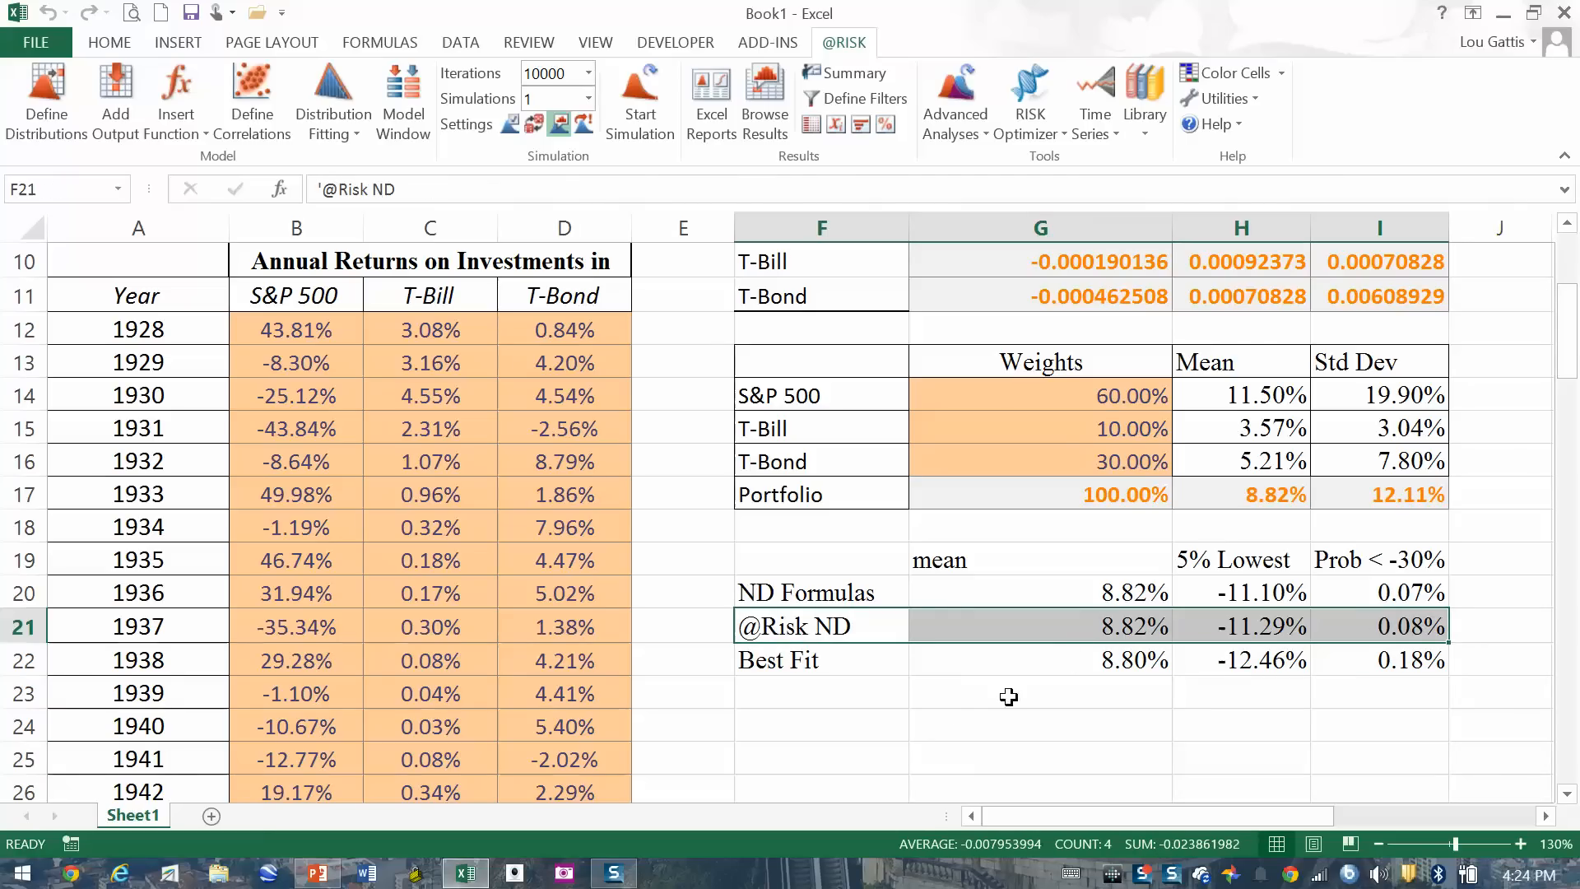
left_click(952, 713)
left_click_drag(791, 628, 1057, 636)
left_click(1057, 636)
left_click_drag(856, 624, 1308, 660)
left_click(1412, 716)
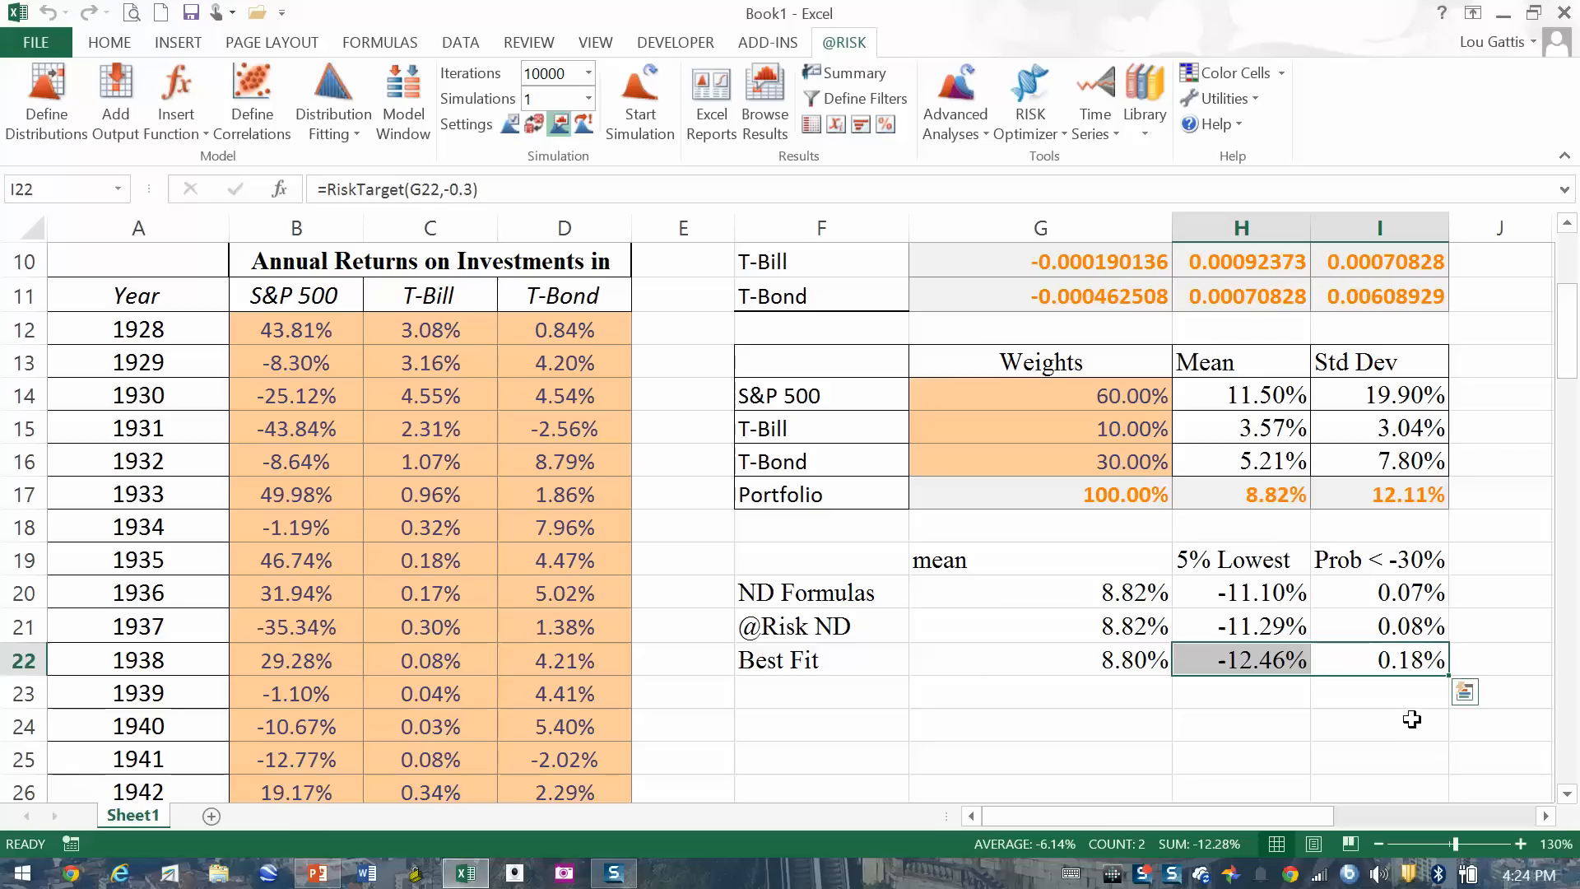
left_click(1413, 720)
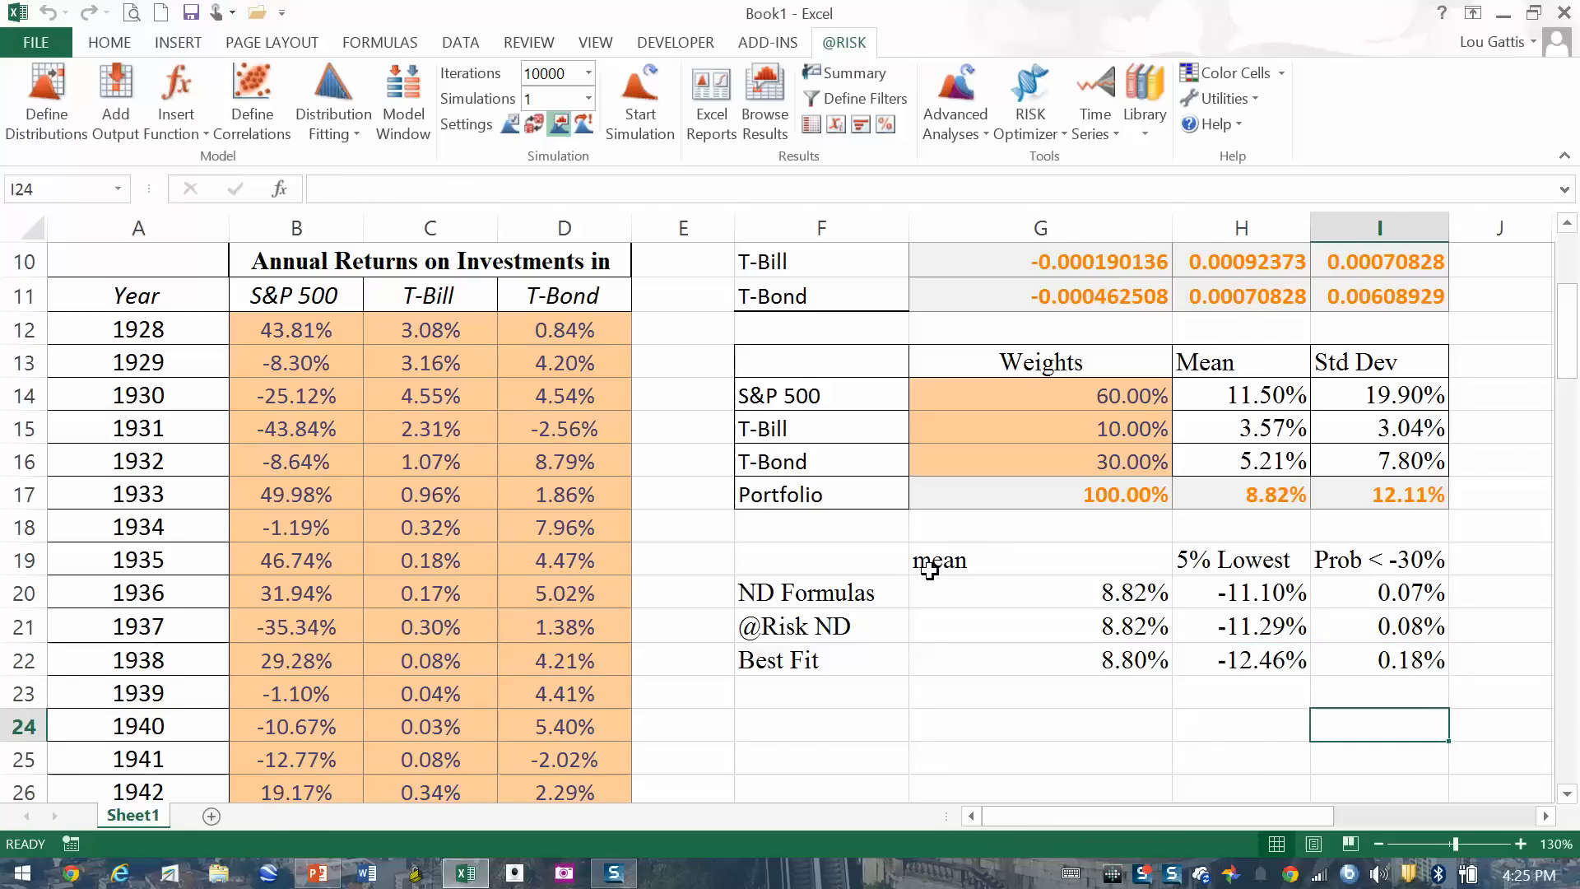
scroll(930, 568, "up", 1)
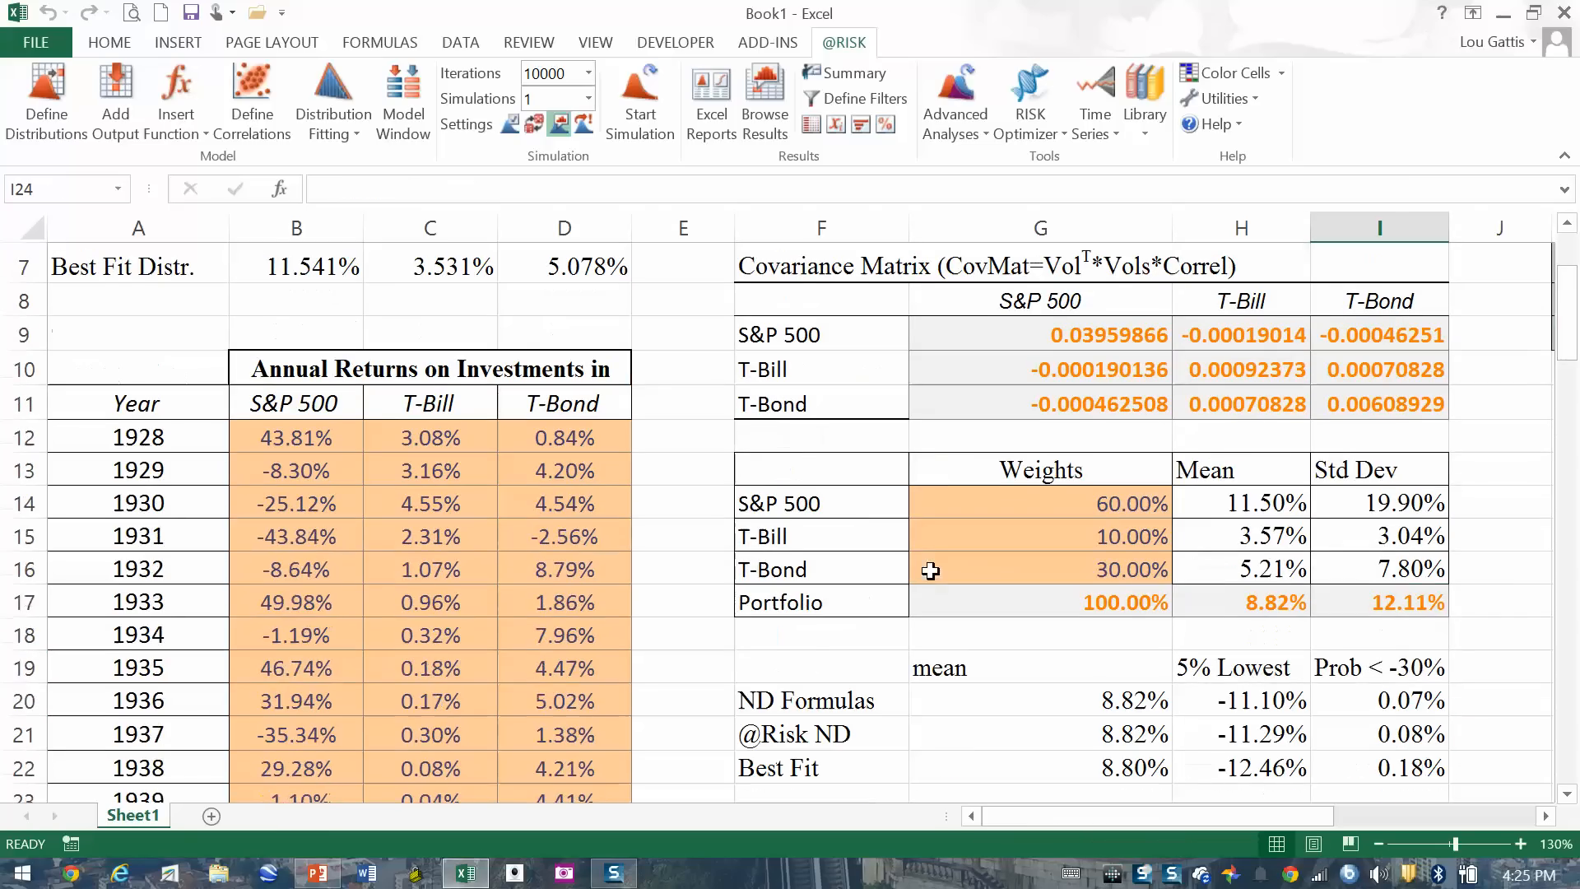
Step: Switch to the PowerPoint presentation and review the mean recommendations for T-Bills, T-Bond and Equity on the "Adjusting Mean and Std. Dev" slide
left_click(319, 874)
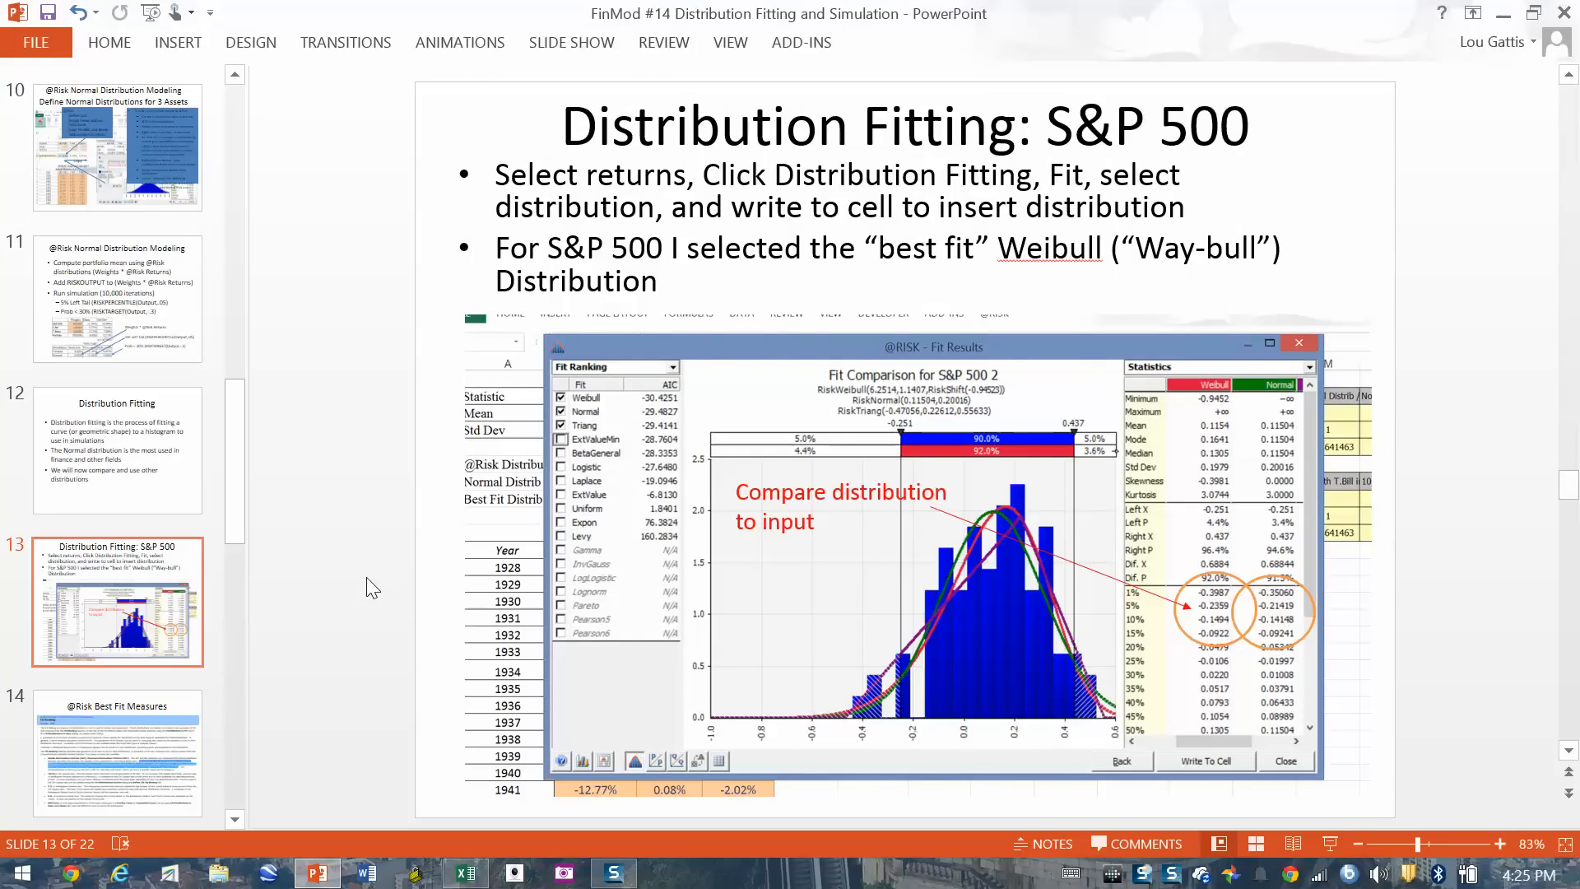
scroll(365, 576, "down", 1)
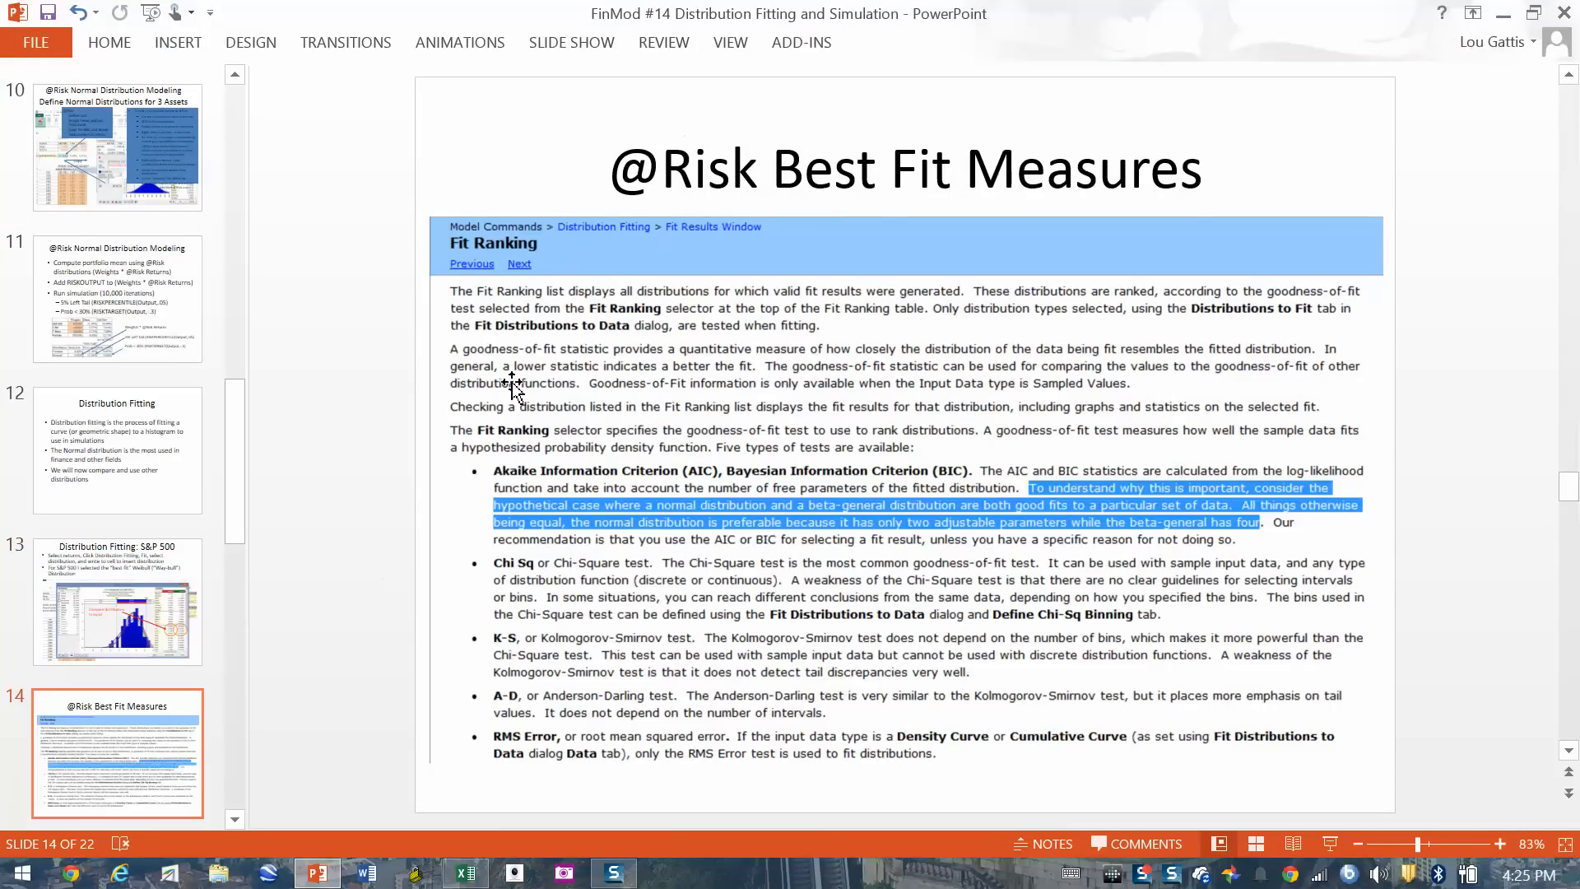
scroll(416, 496, "down", 1)
scroll(416, 503, "down", 1)
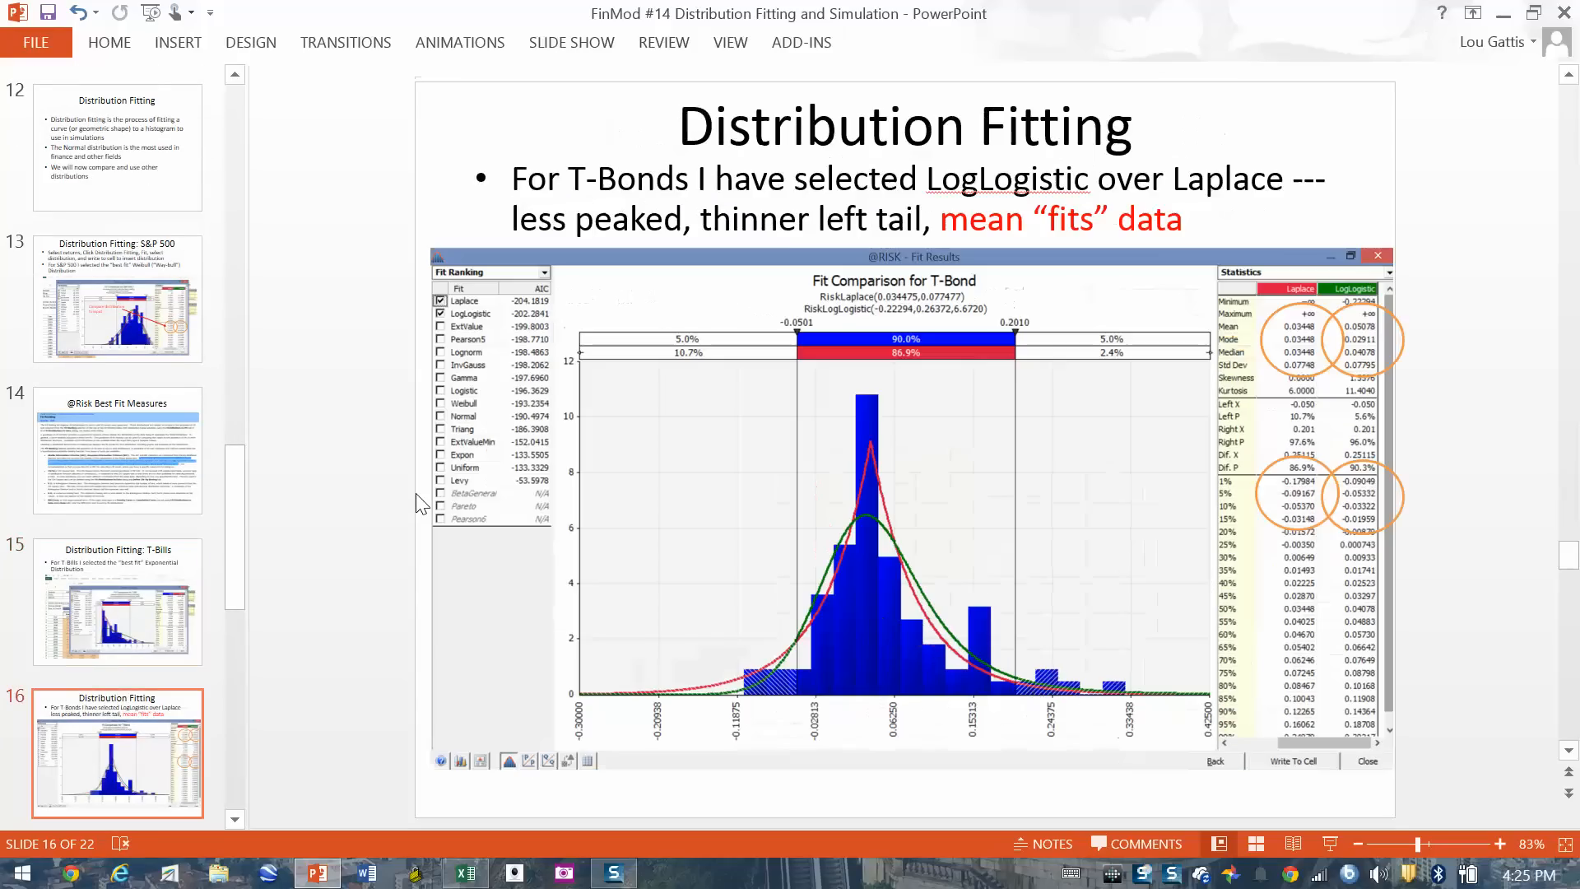
scroll(421, 501, "down", 2)
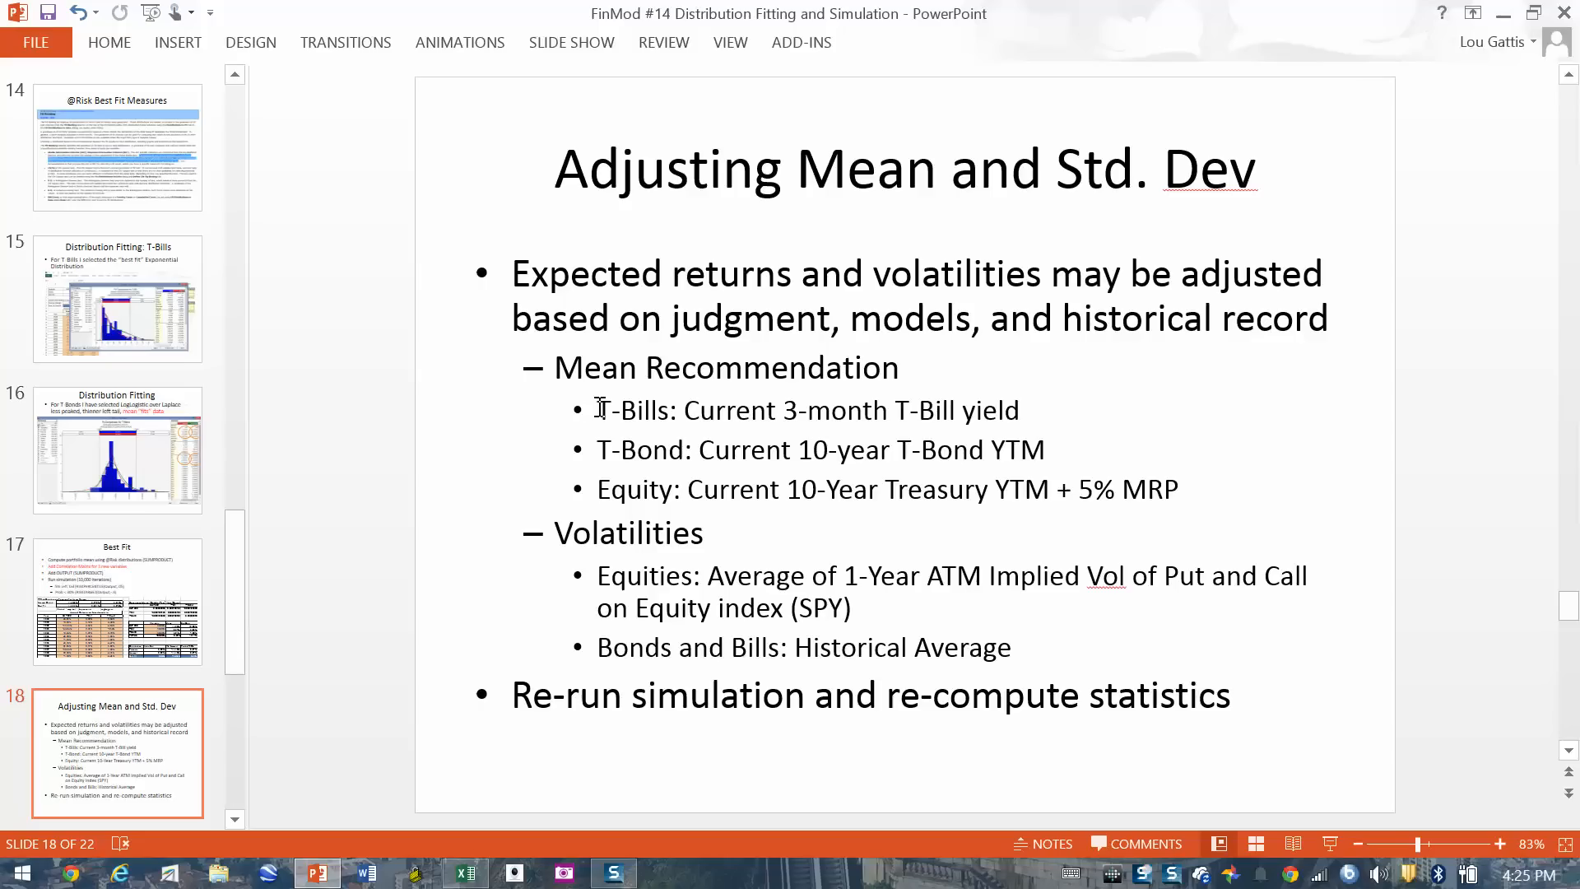
left_click_drag(600, 408, 1027, 422)
left_click_drag(600, 454, 1051, 465)
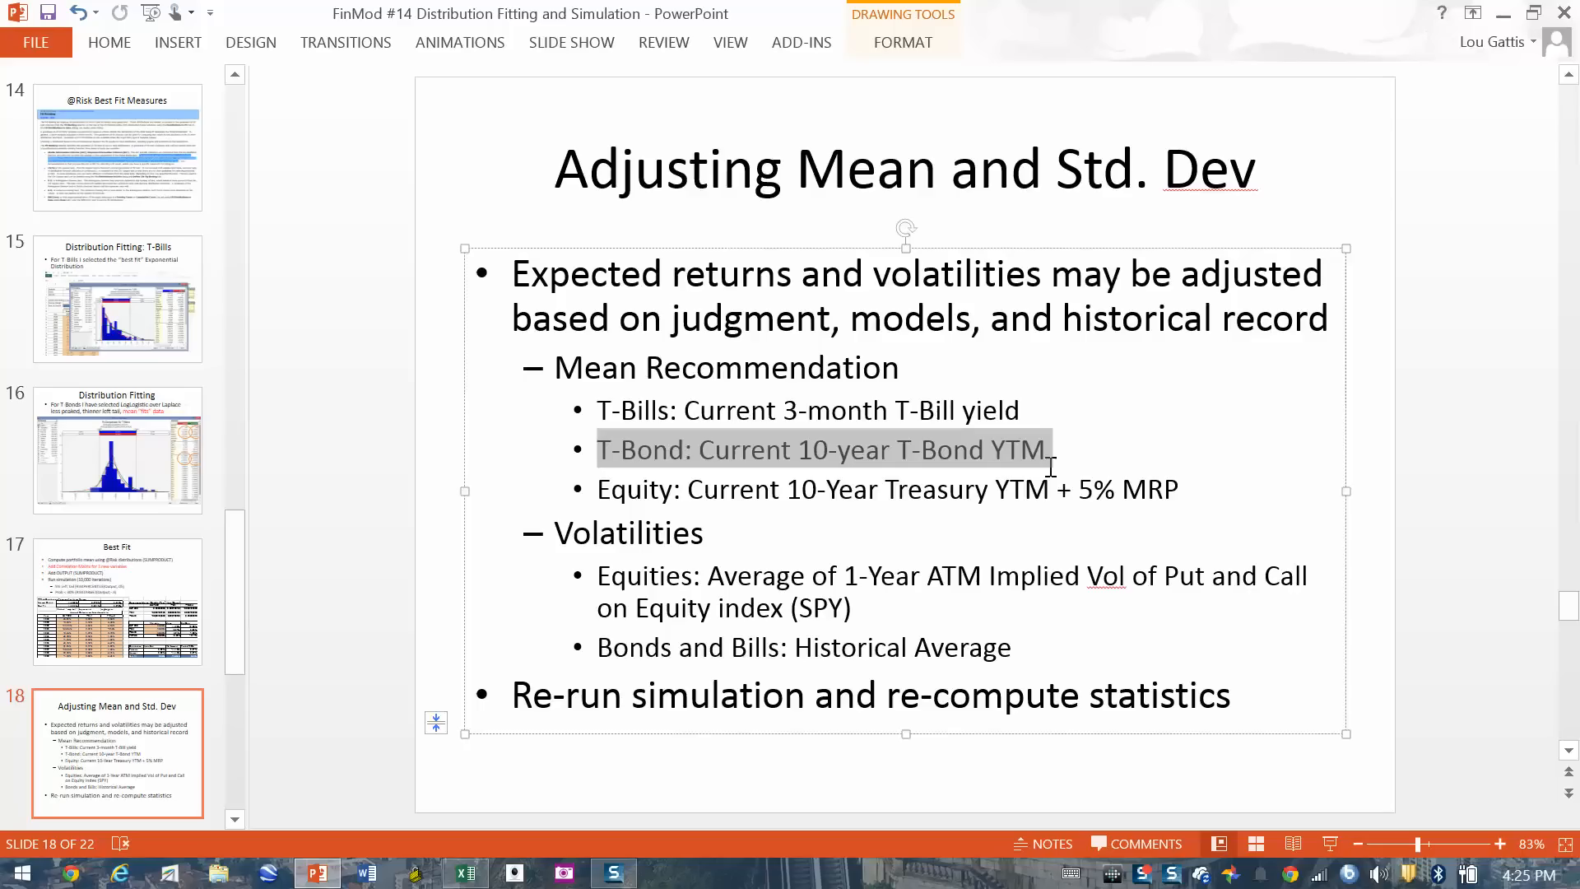
left_click_drag(603, 491, 1175, 500)
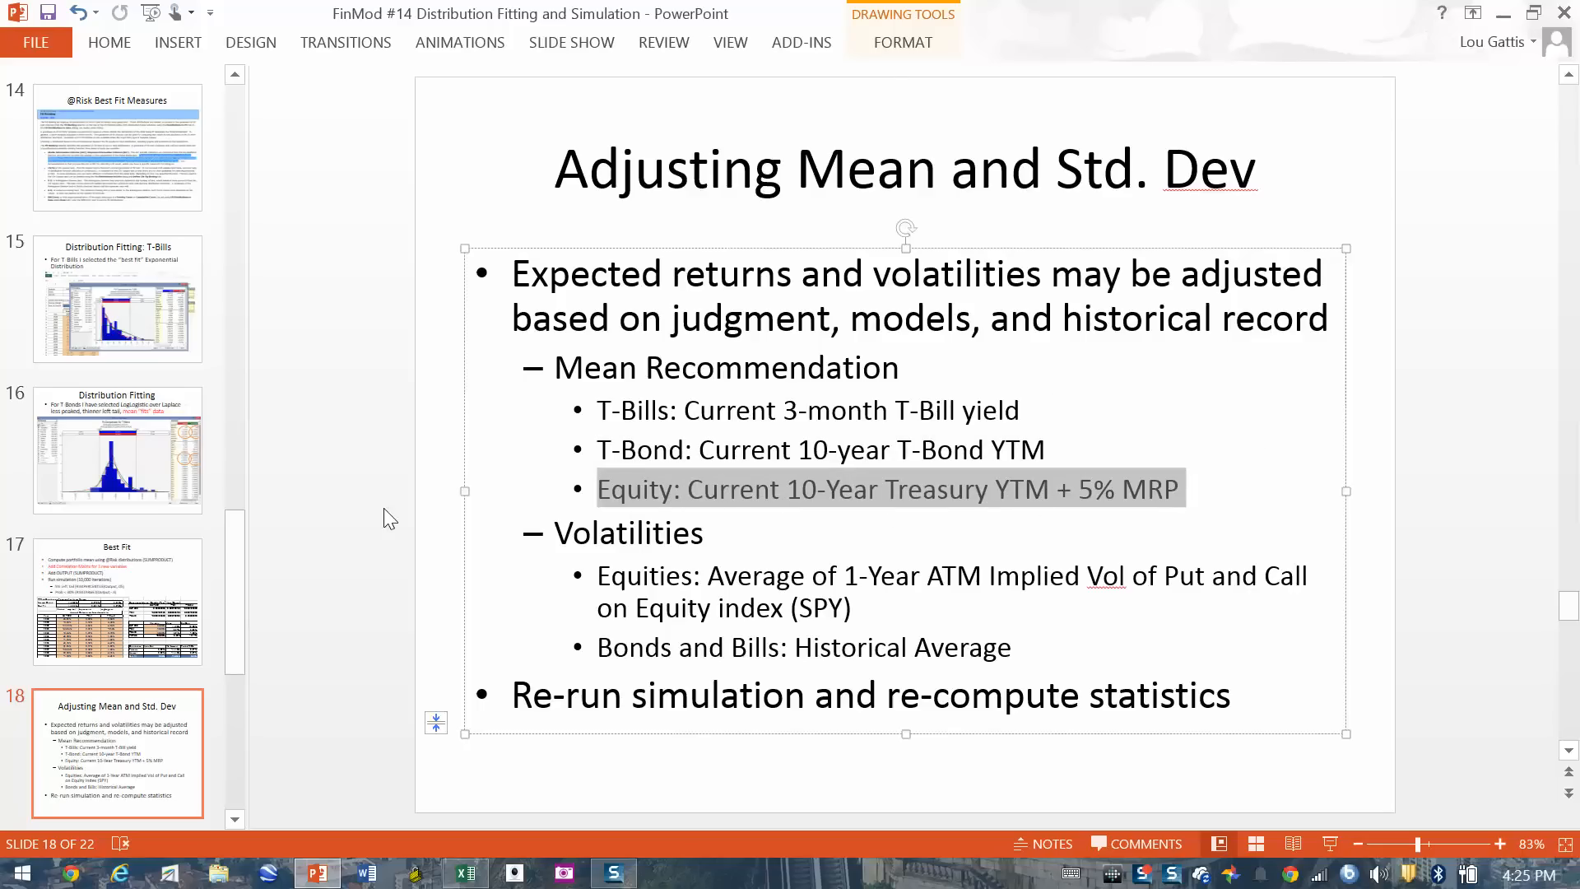
left_click(379, 486)
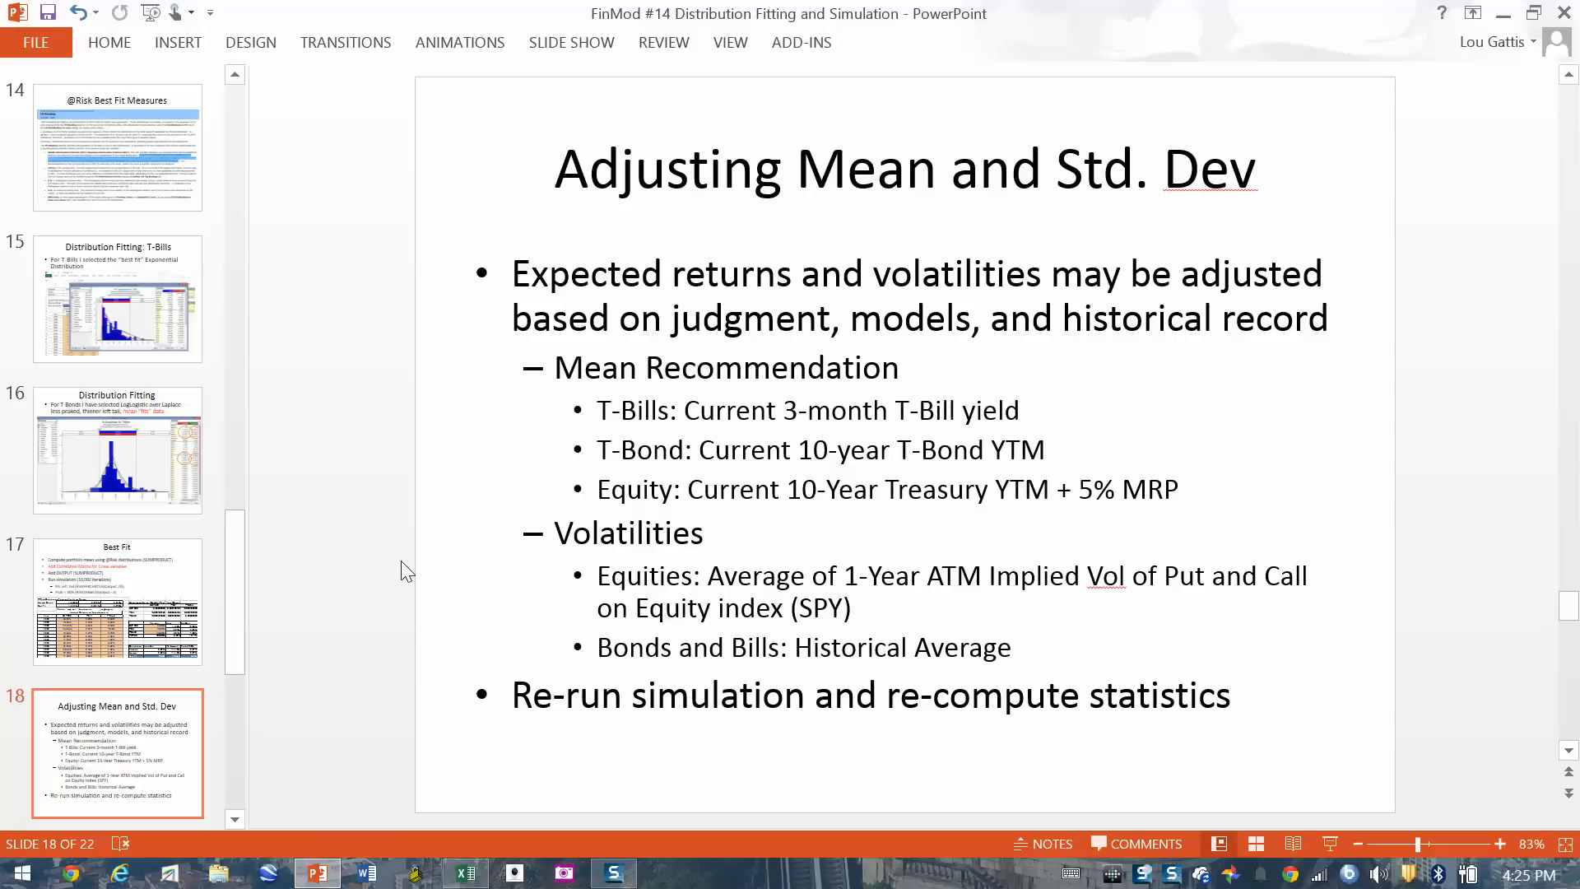
Step: Copy range A1:F13 from the embedded worksheet on the "WMT Static DCF Model" slide
scroll(402, 569, "down", 1)
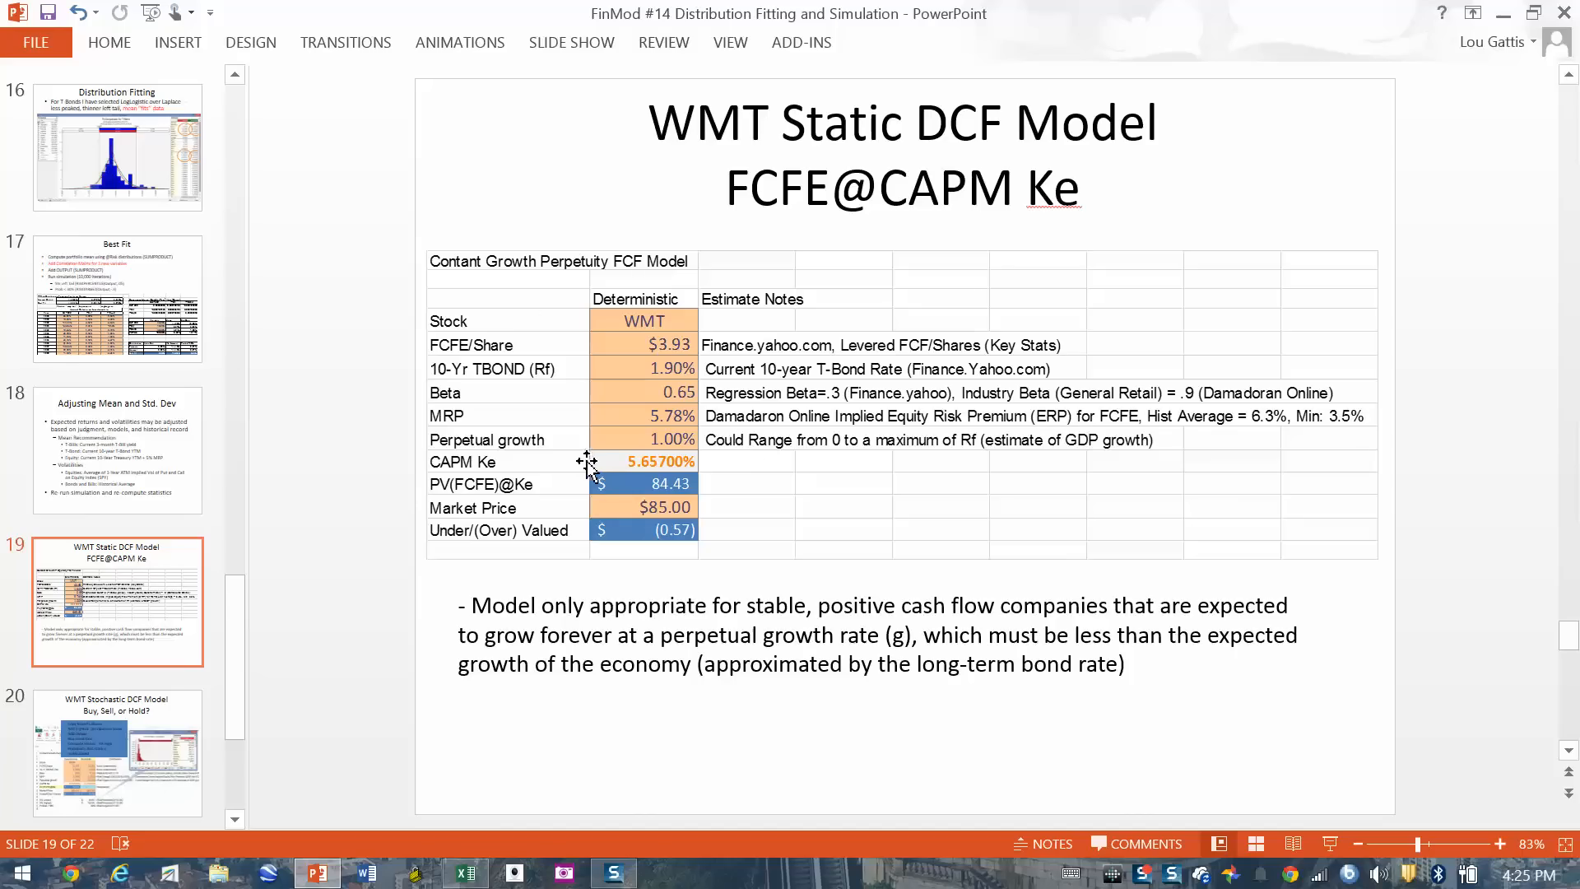
double_click(540, 349)
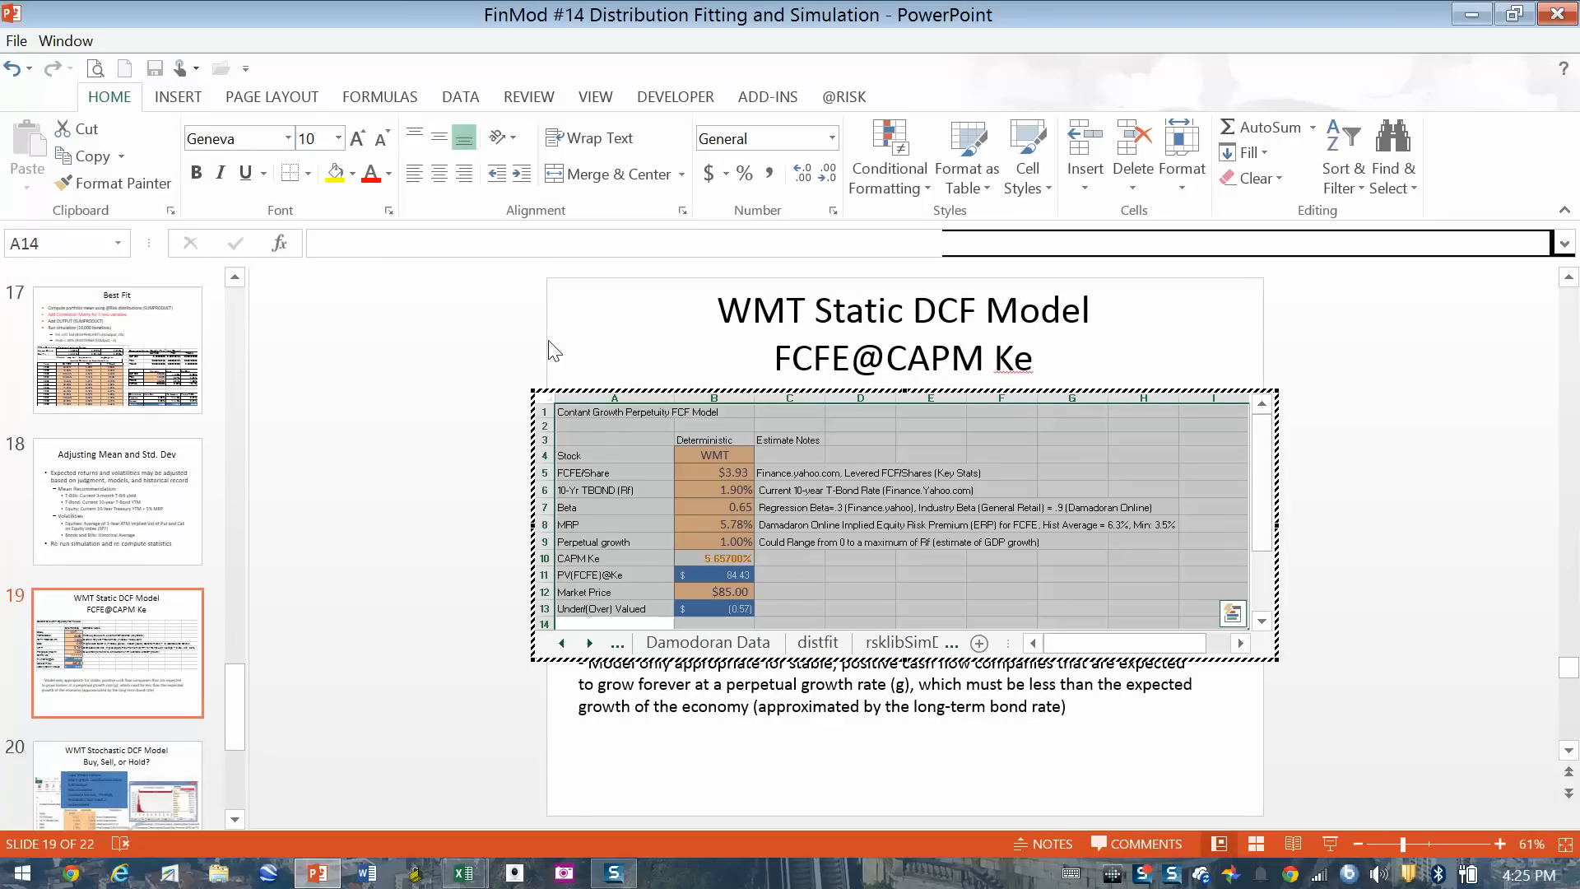
left_click_drag(580, 411, 1033, 609)
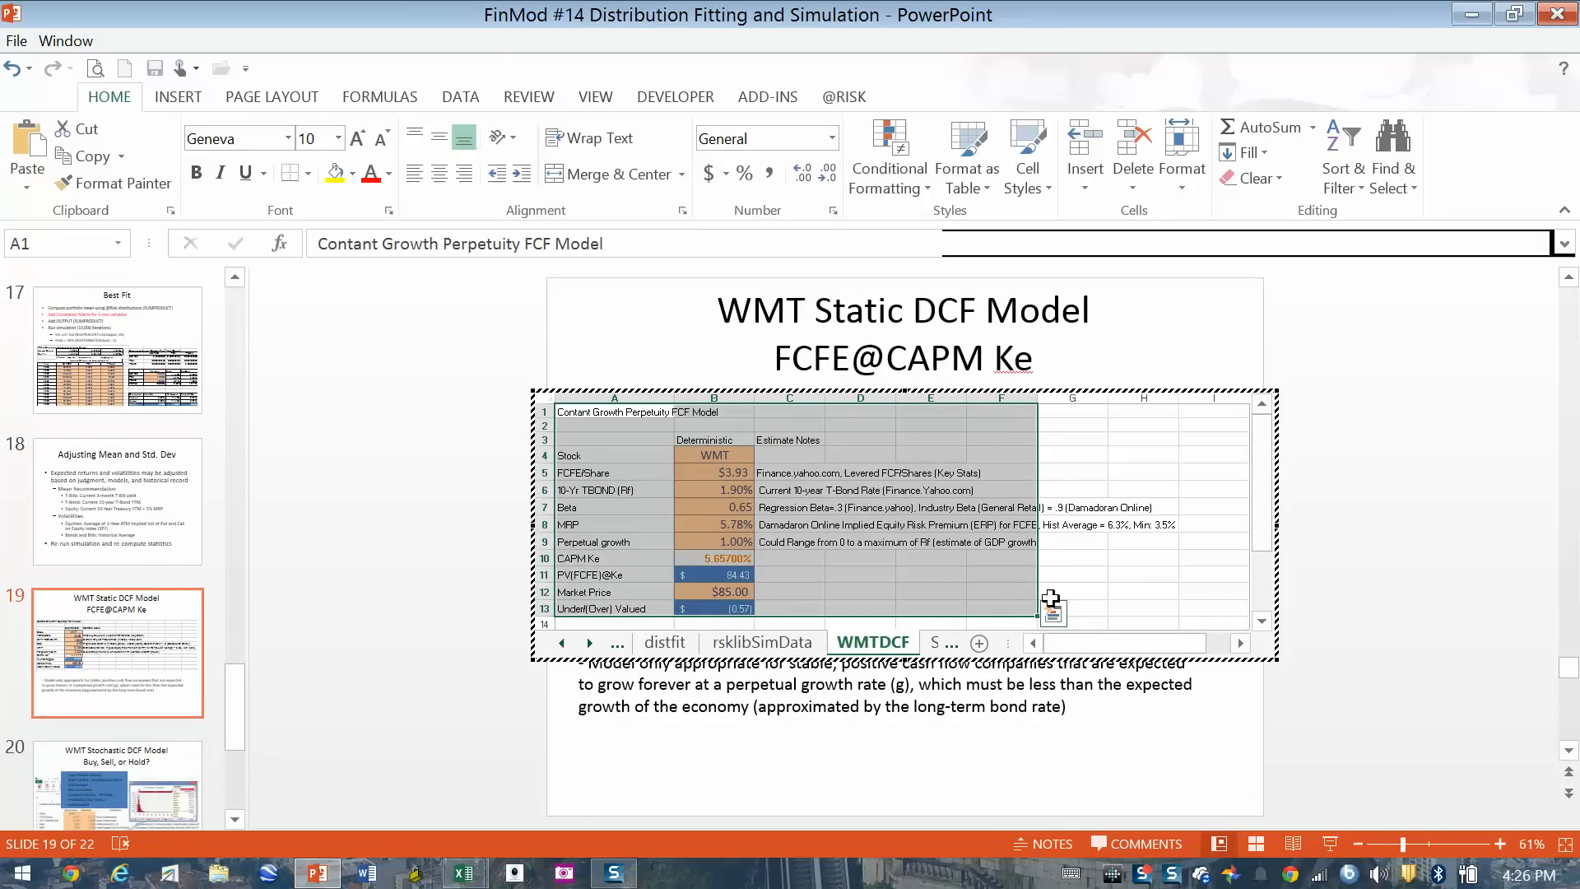
left_click(1379, 563)
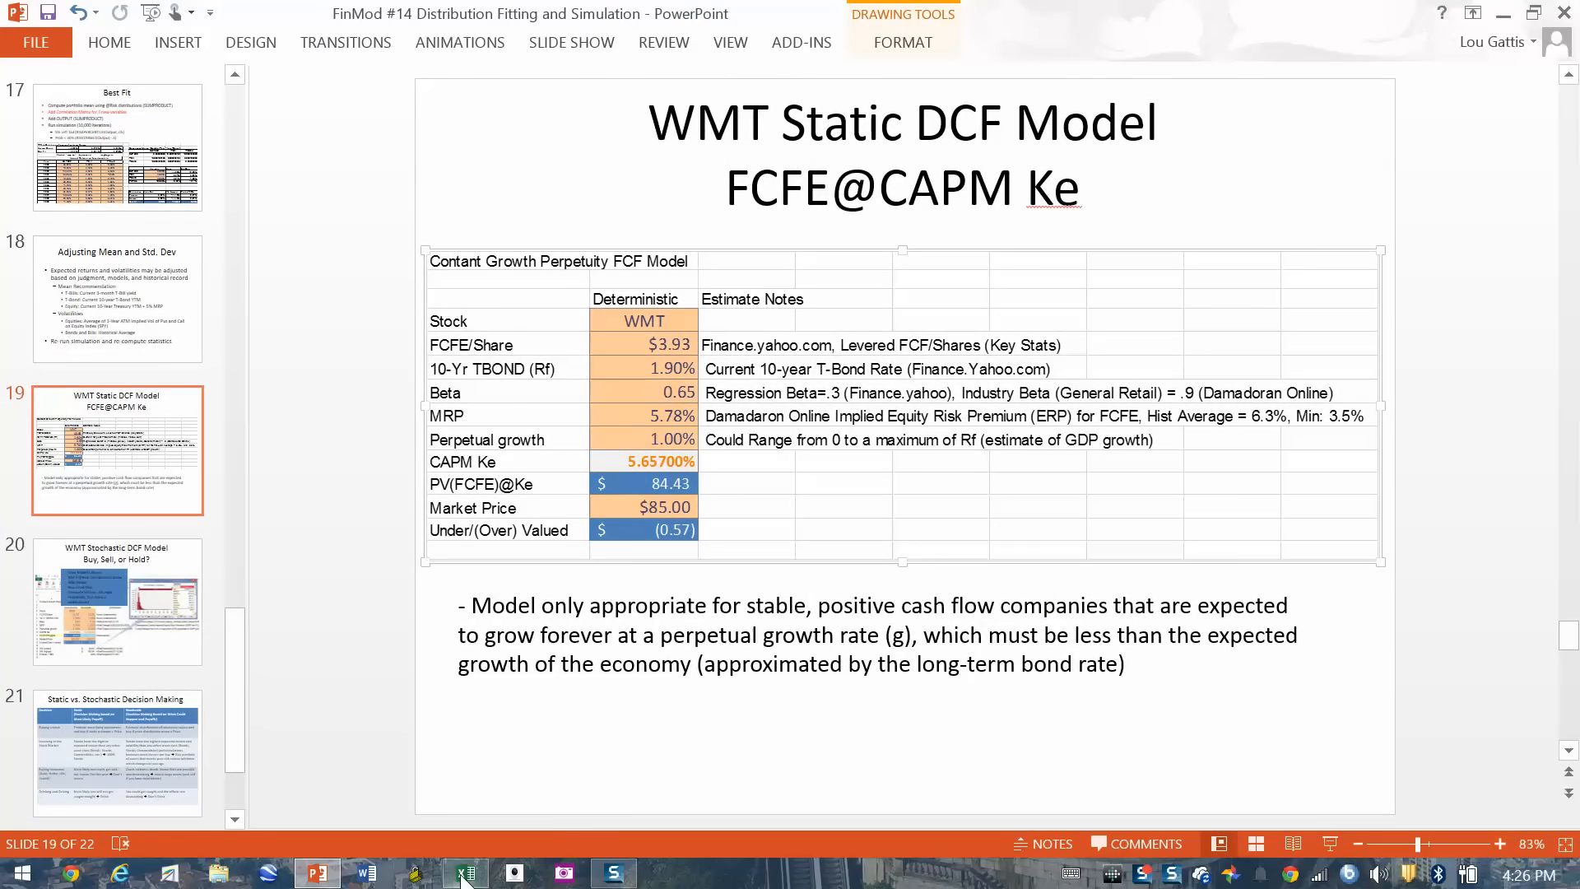
Step: Paste the copied WMT model into a new worksheet of the Excel workbook and widen column A to fit its labels
left_click(466, 873)
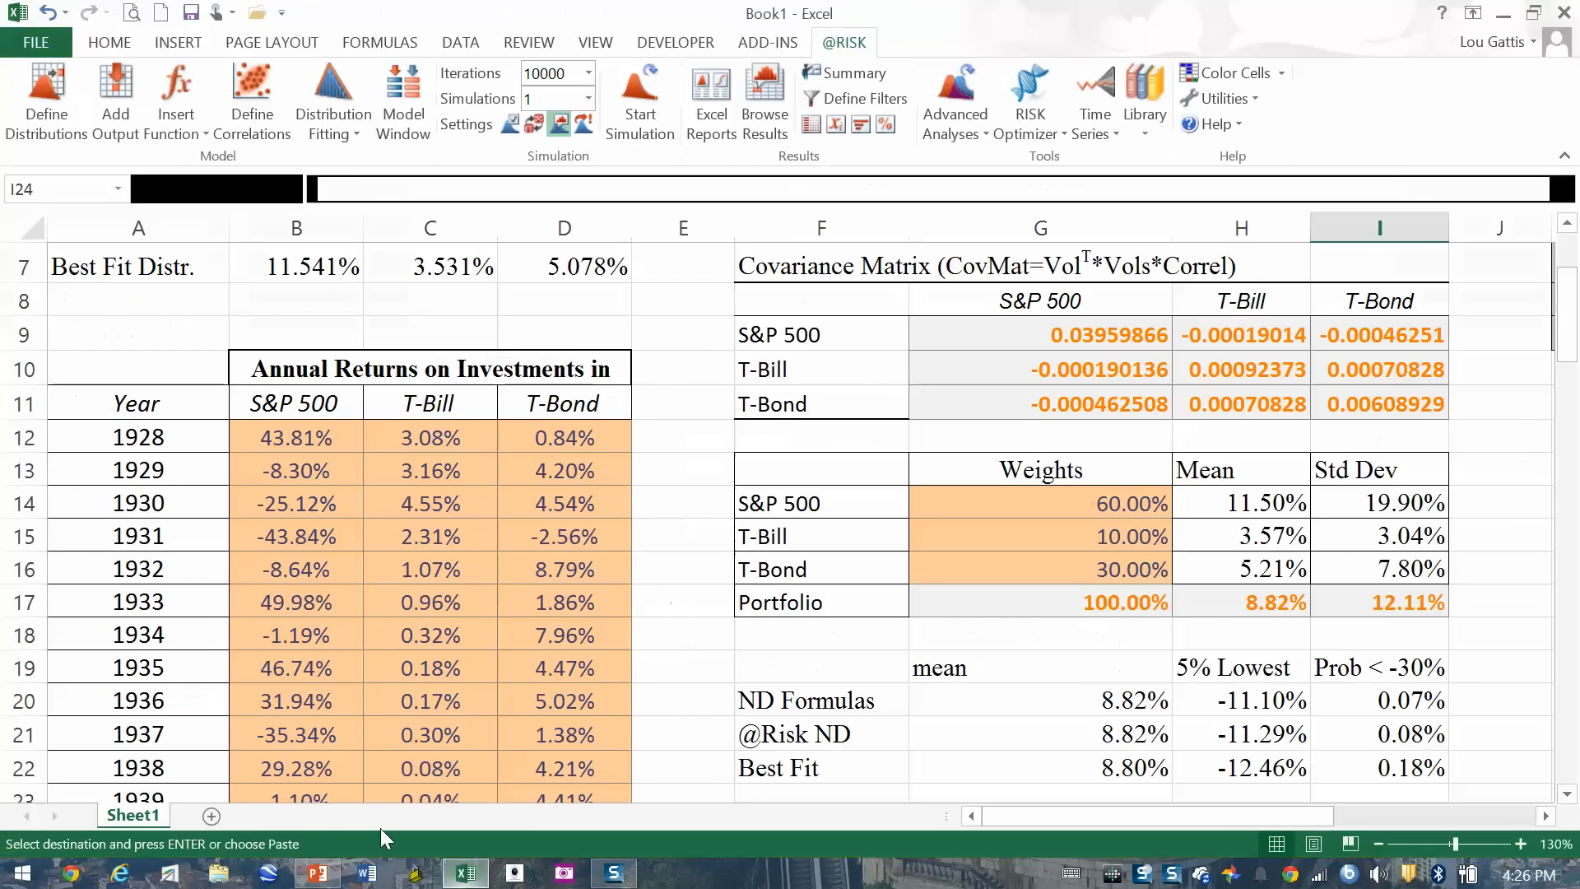
left_click(212, 816)
key("ctrl+v")
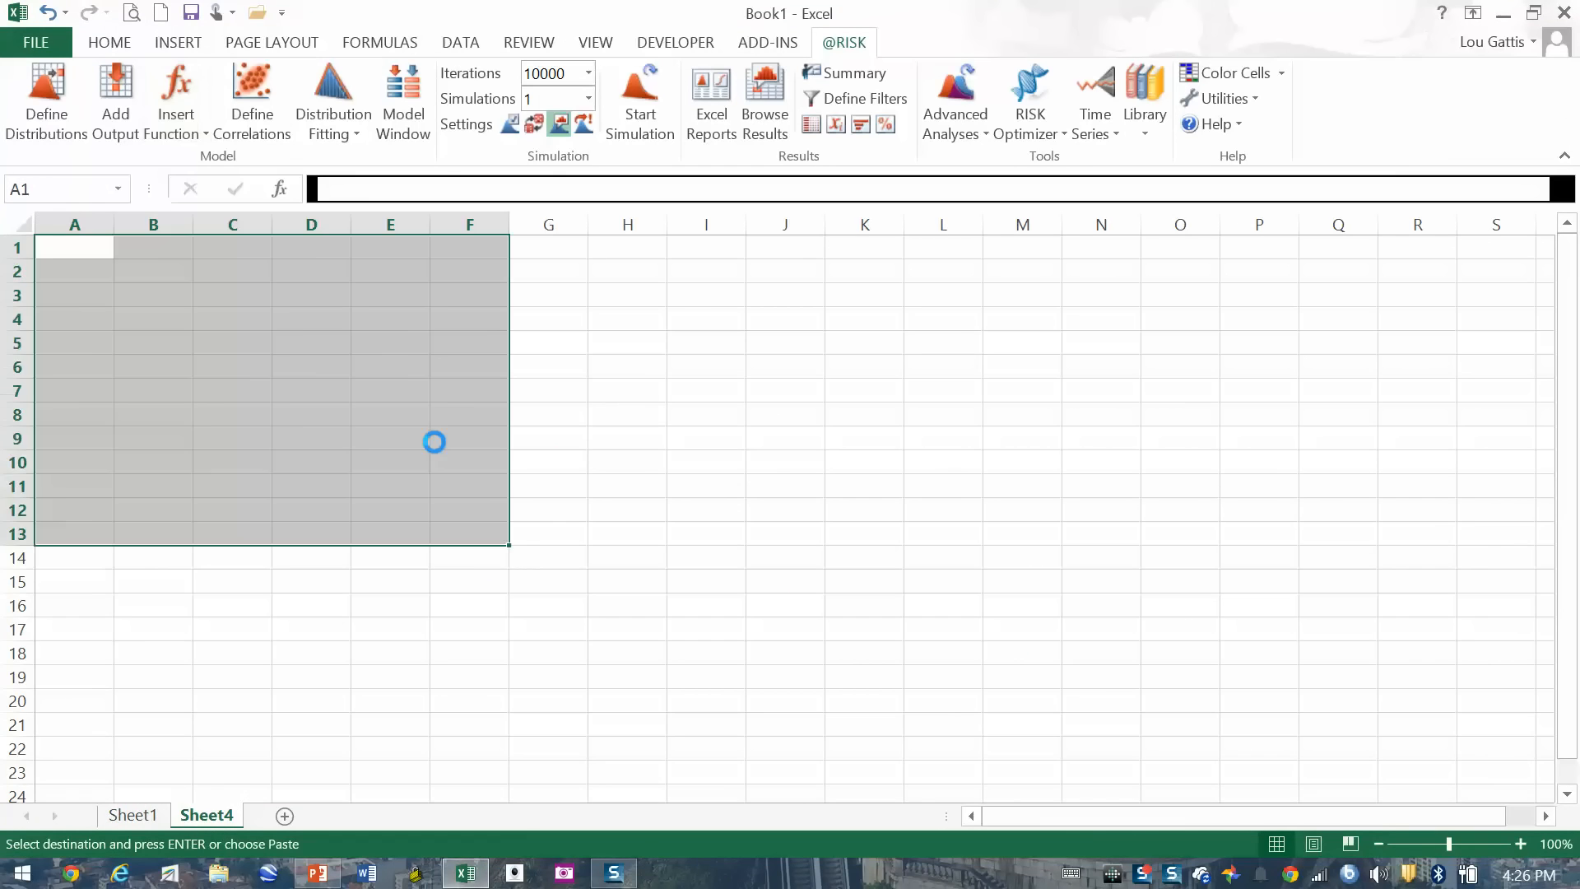
scroll(439, 438, "up", 4)
left_click(146, 318)
left_click(264, 417)
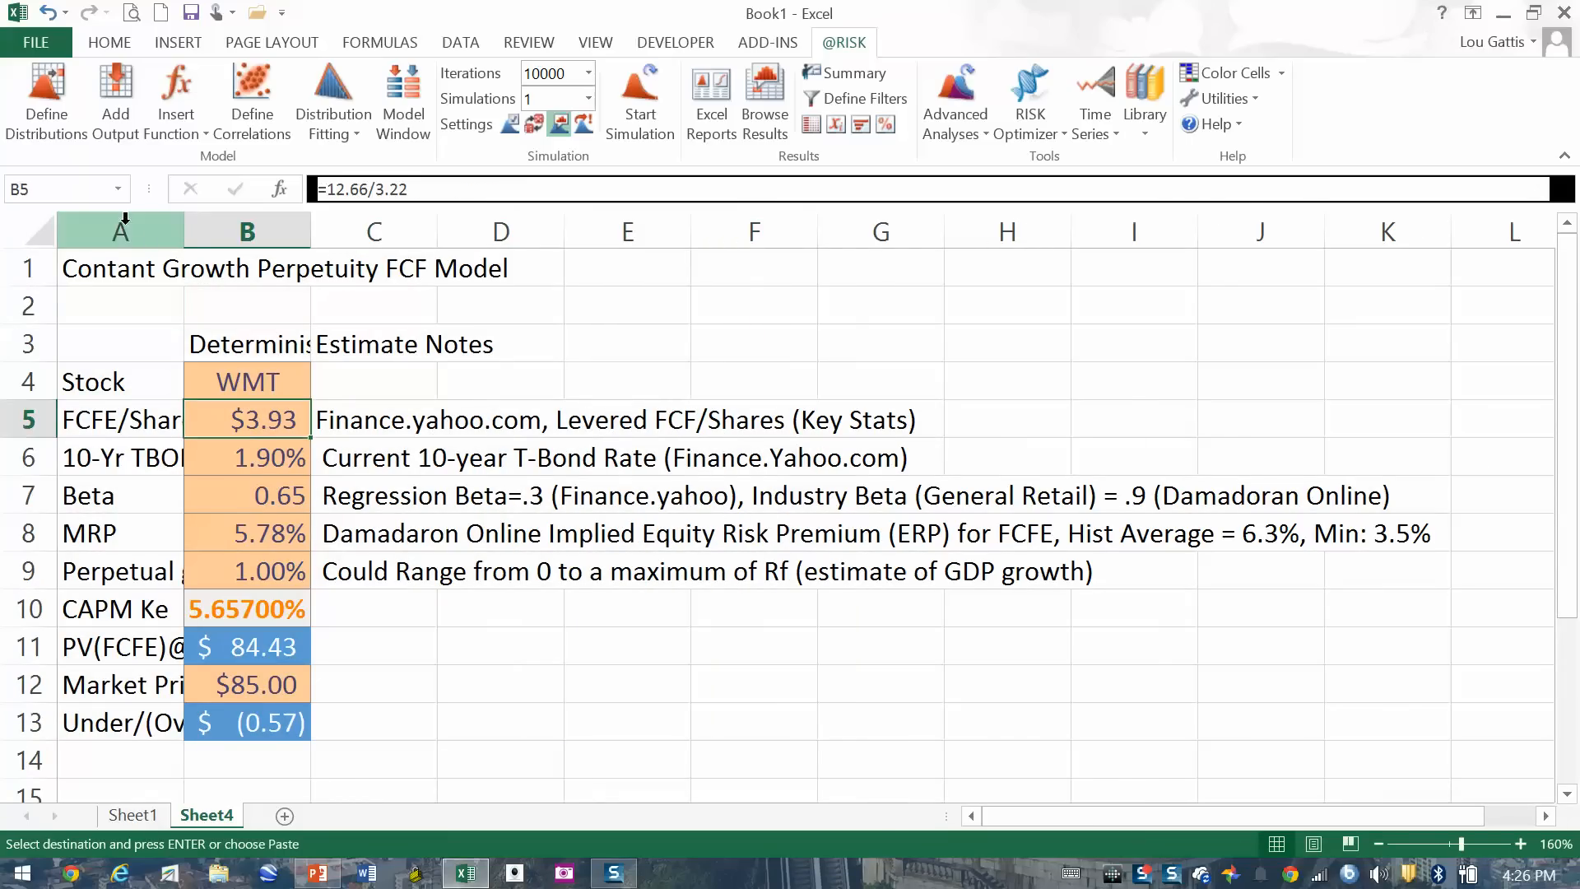
left_click_drag(183, 233, 334, 255)
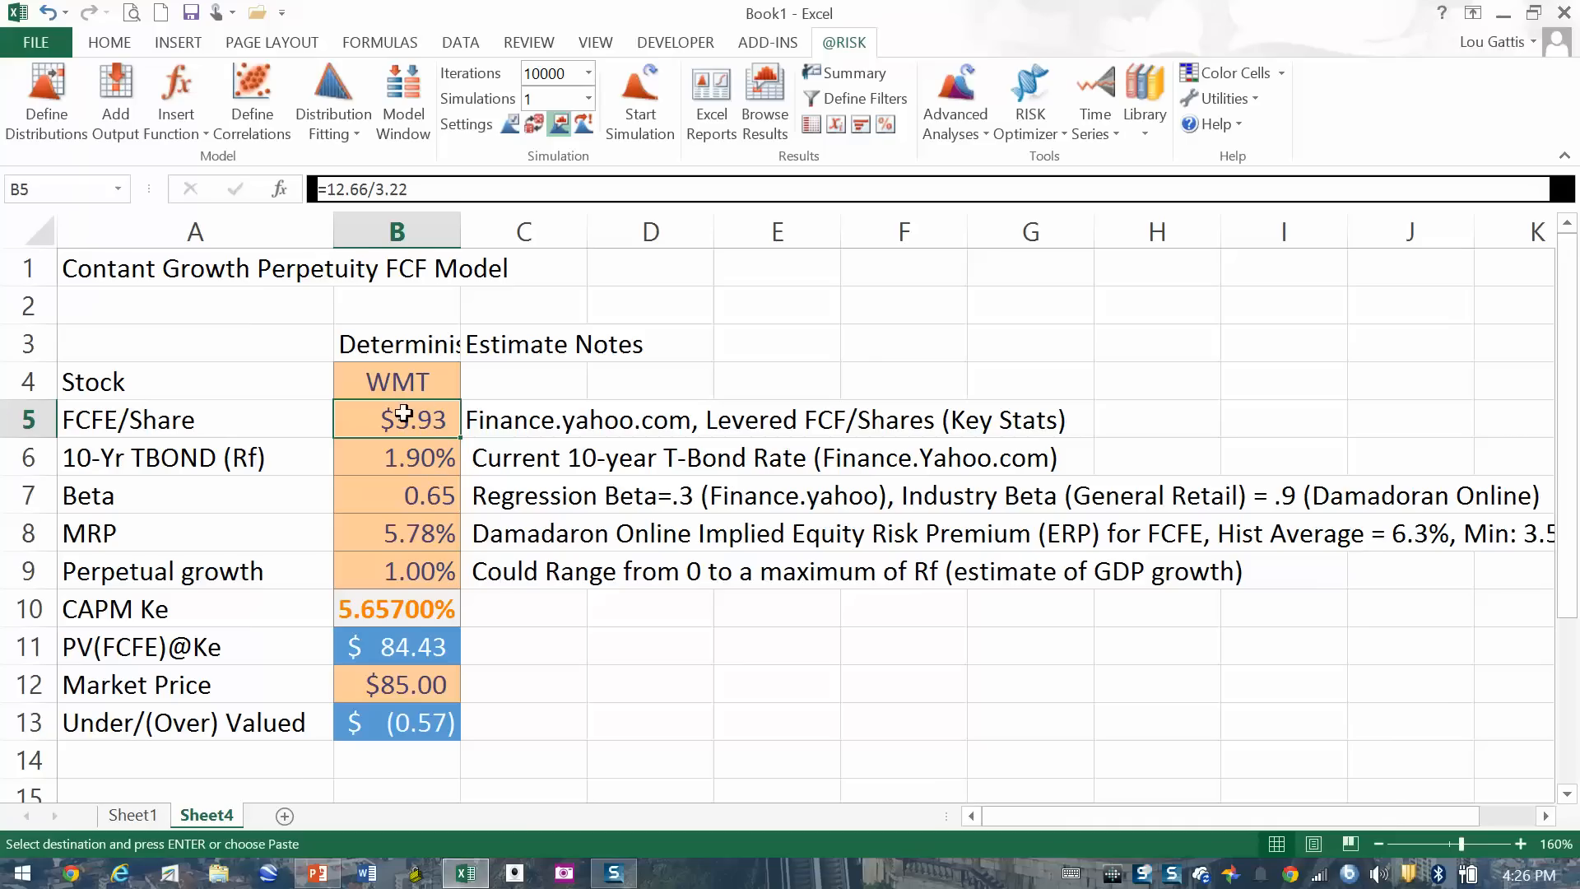
Step: Examine the numerator and divisor of the FCFE/Share formula in cell B5
left_click(156, 409)
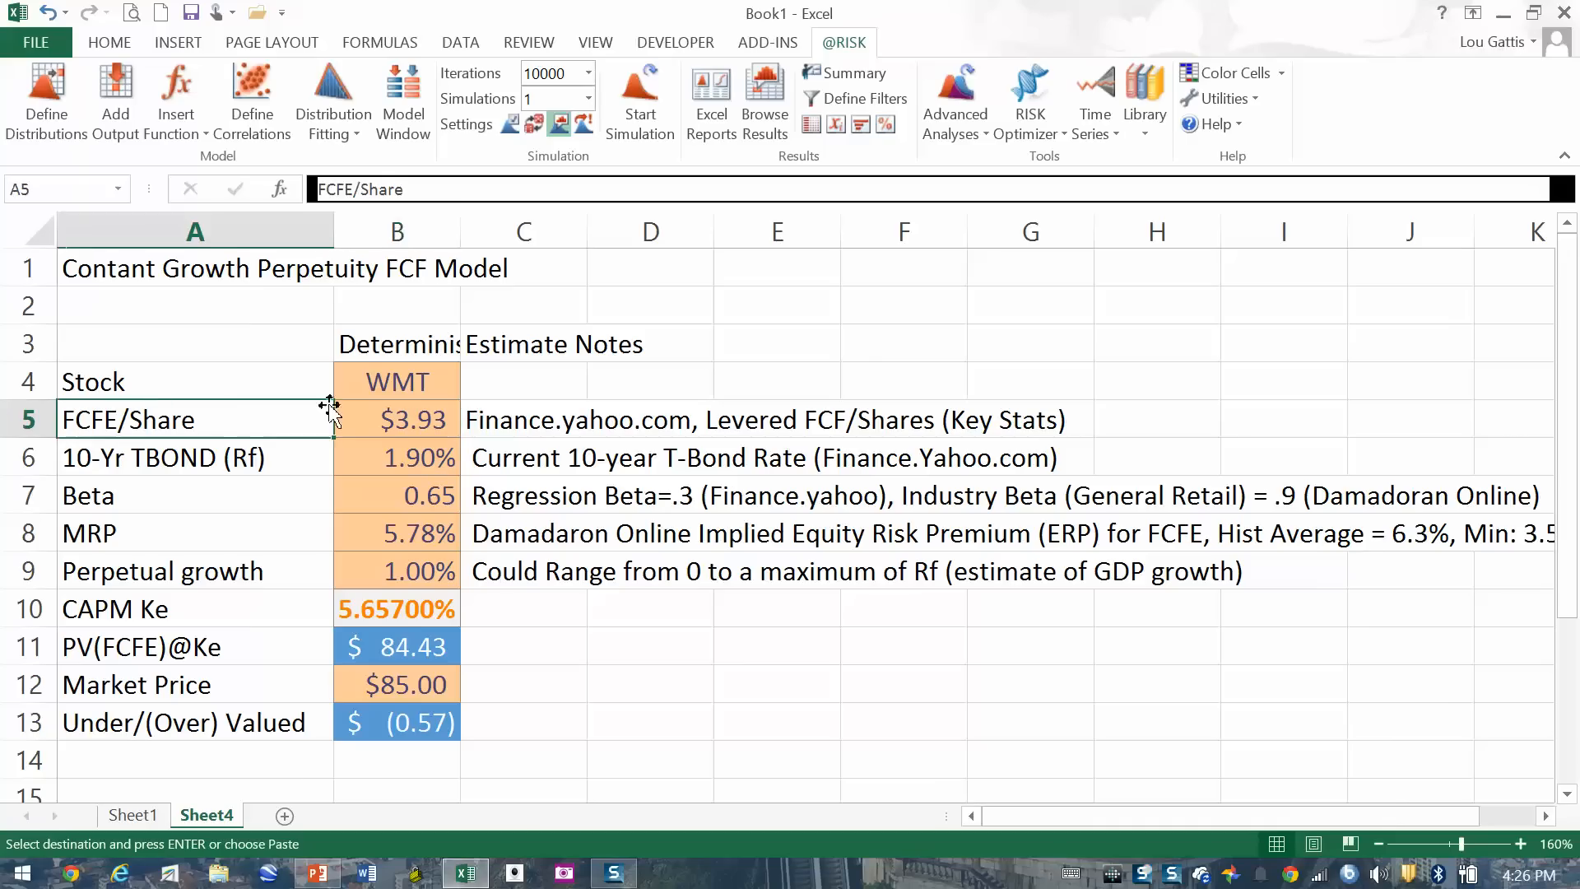
left_click(398, 421)
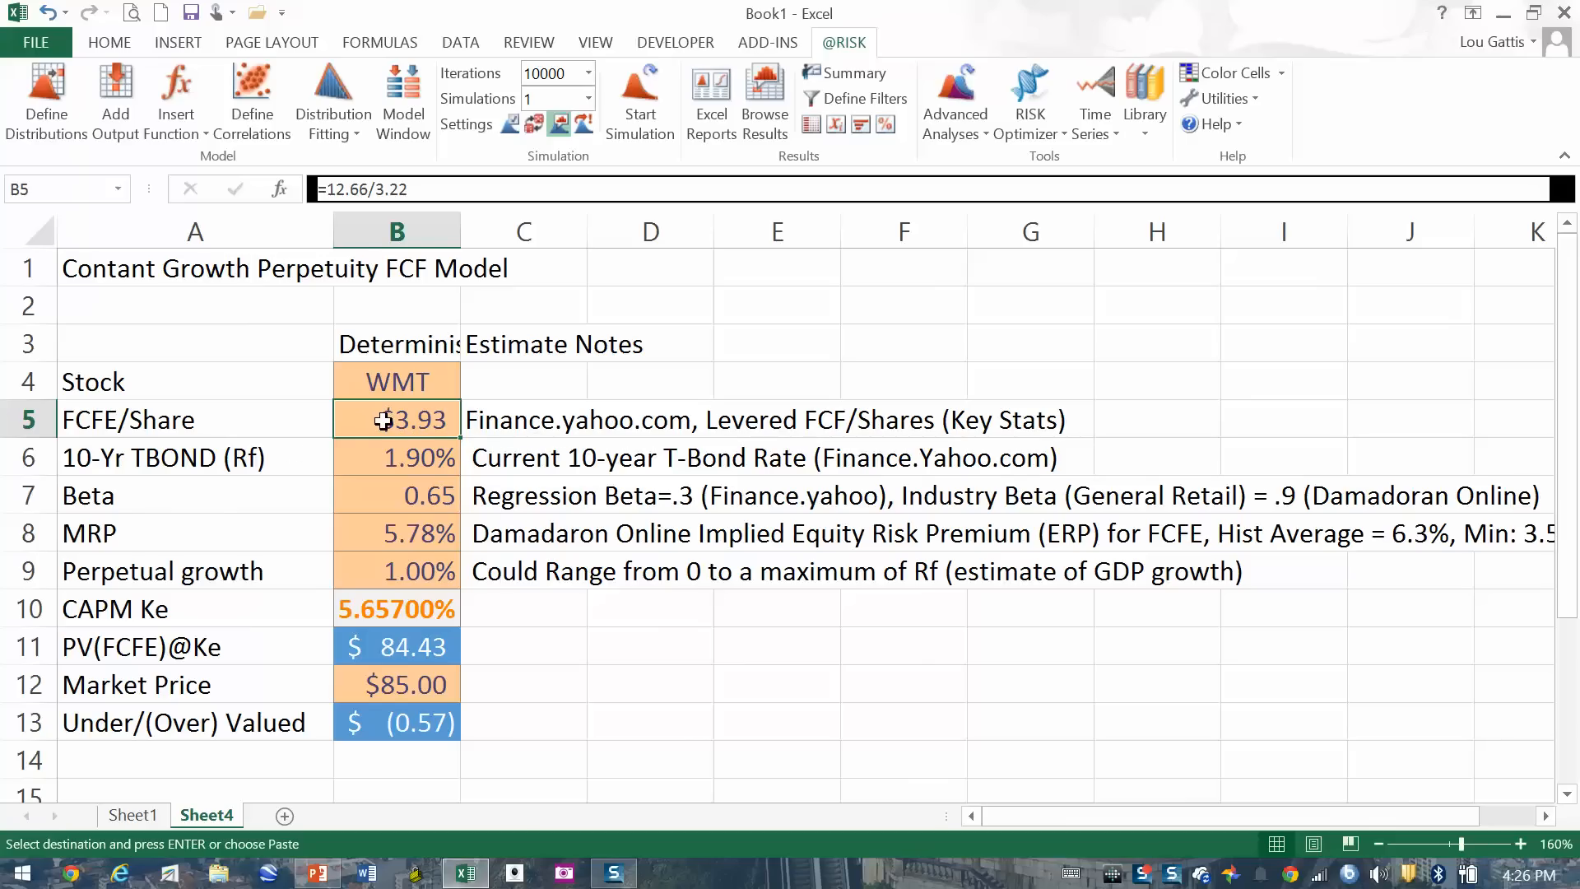
scroll(416, 434, "up", 1)
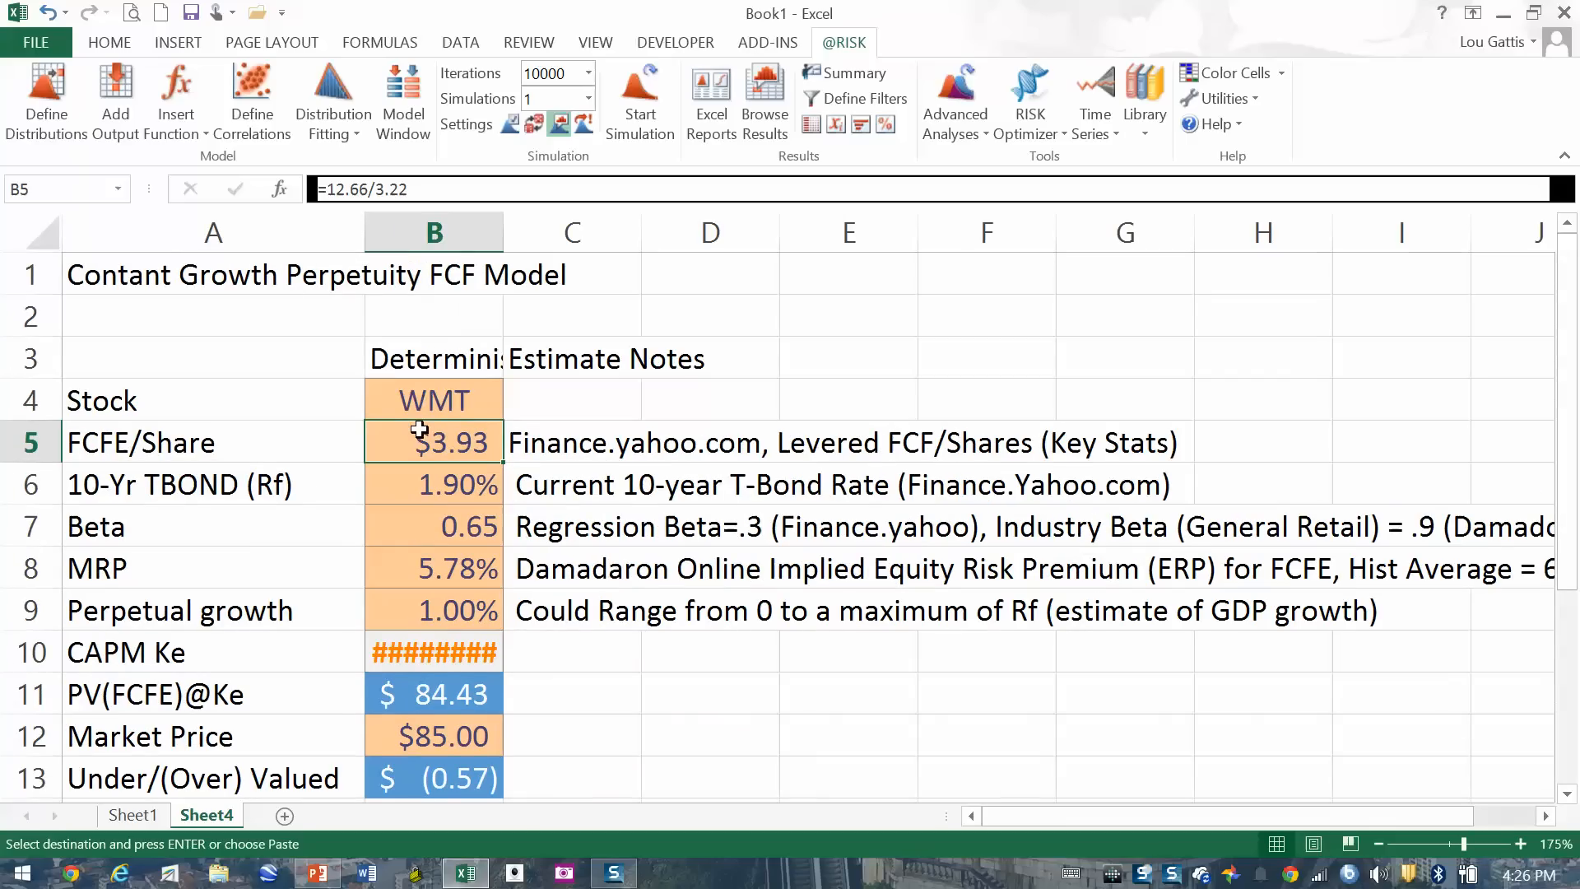
left_click(363, 188)
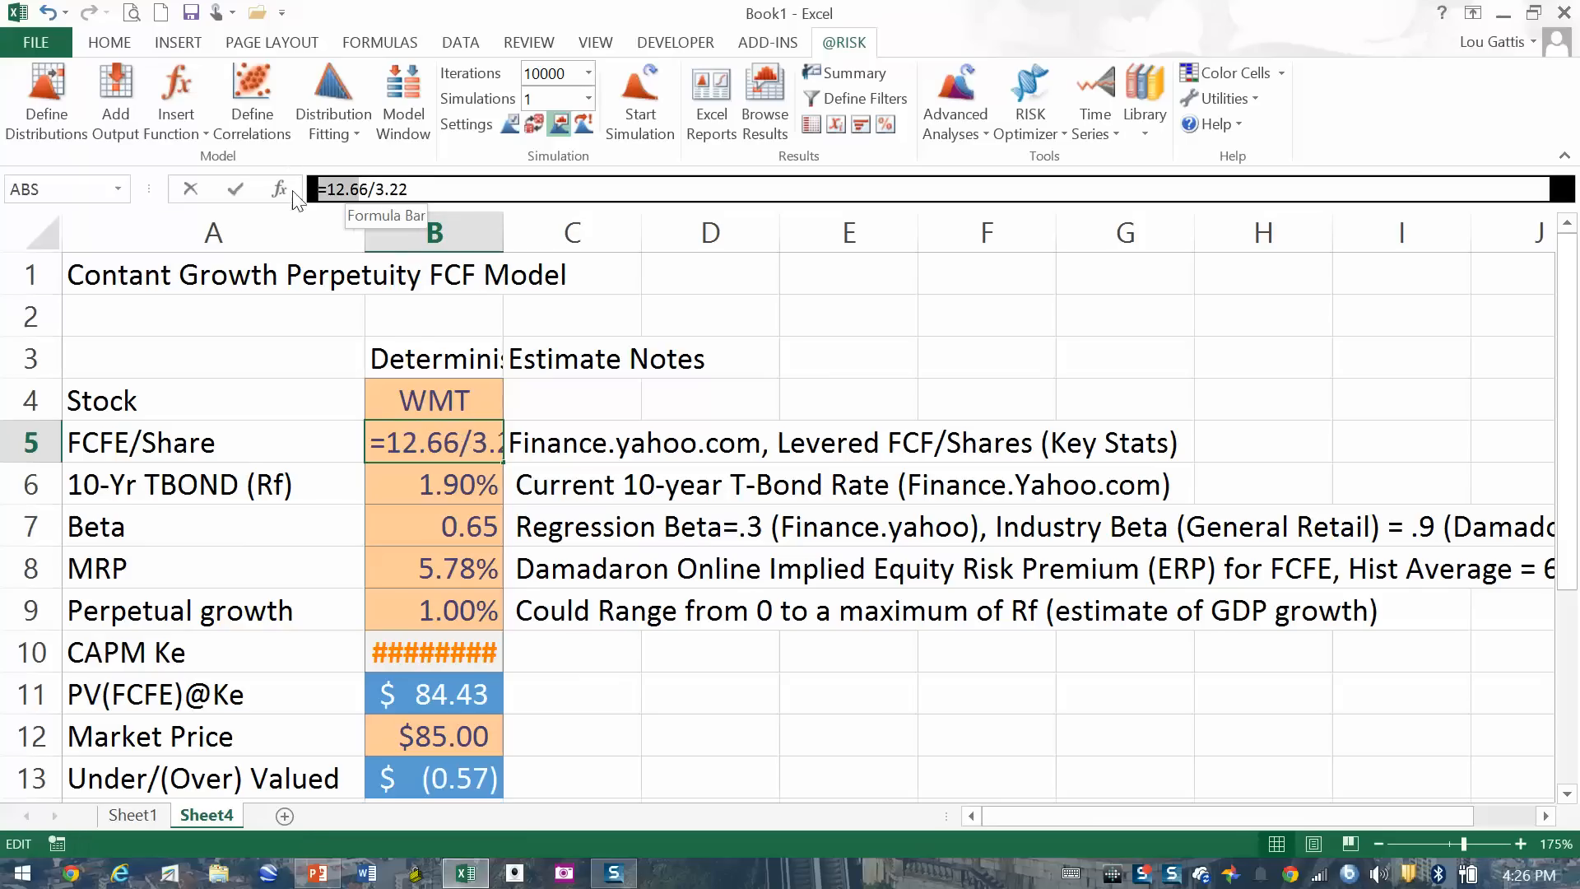
left_click_drag(409, 189, 373, 188)
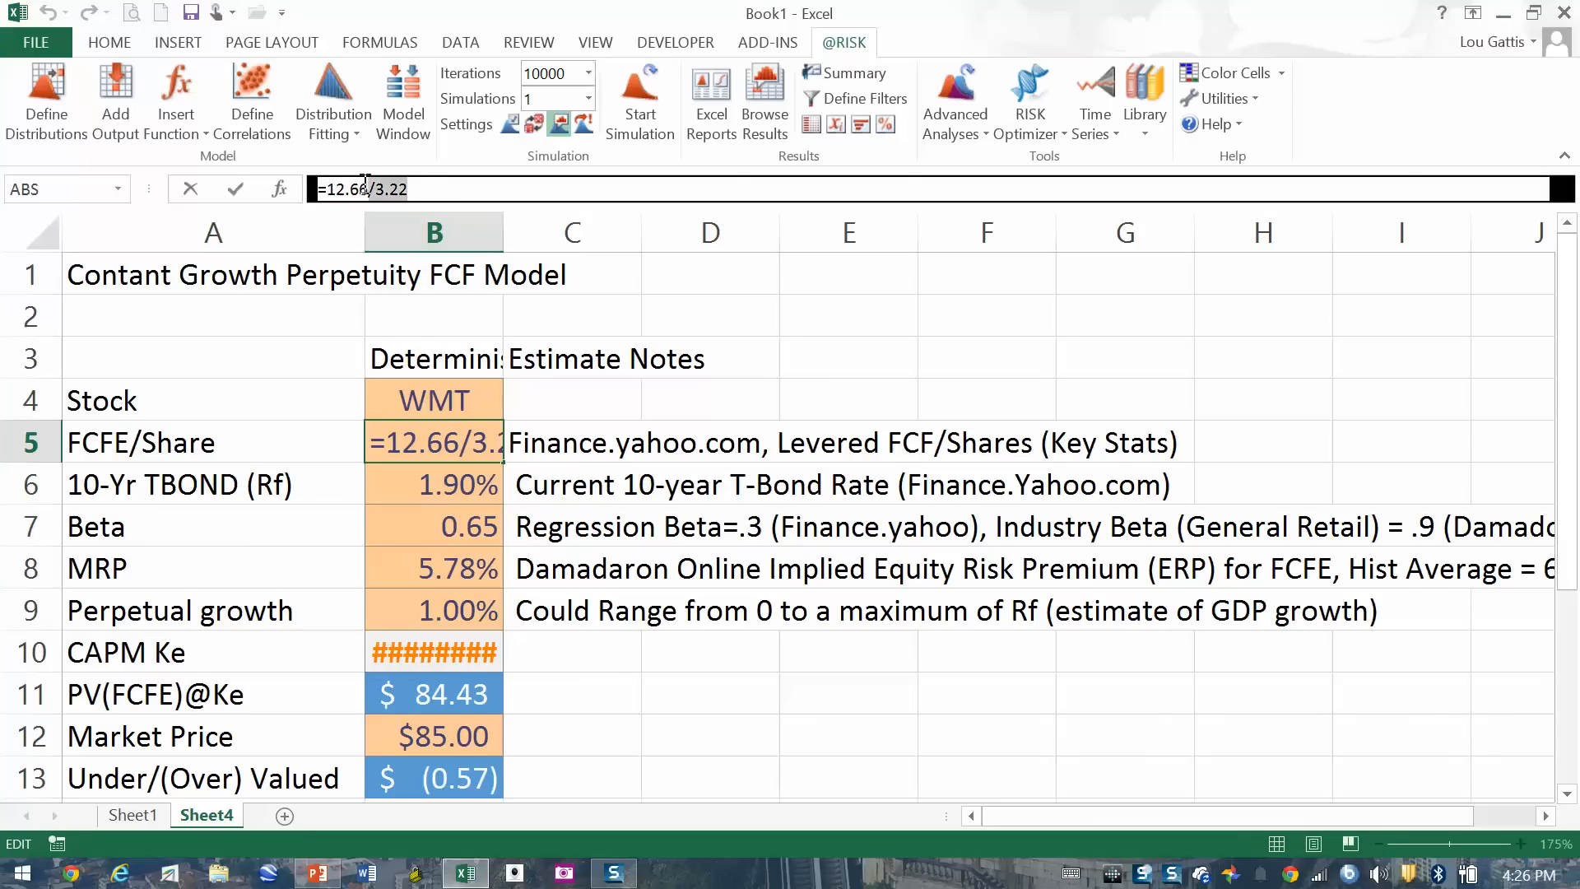
key("ctrl+Return")
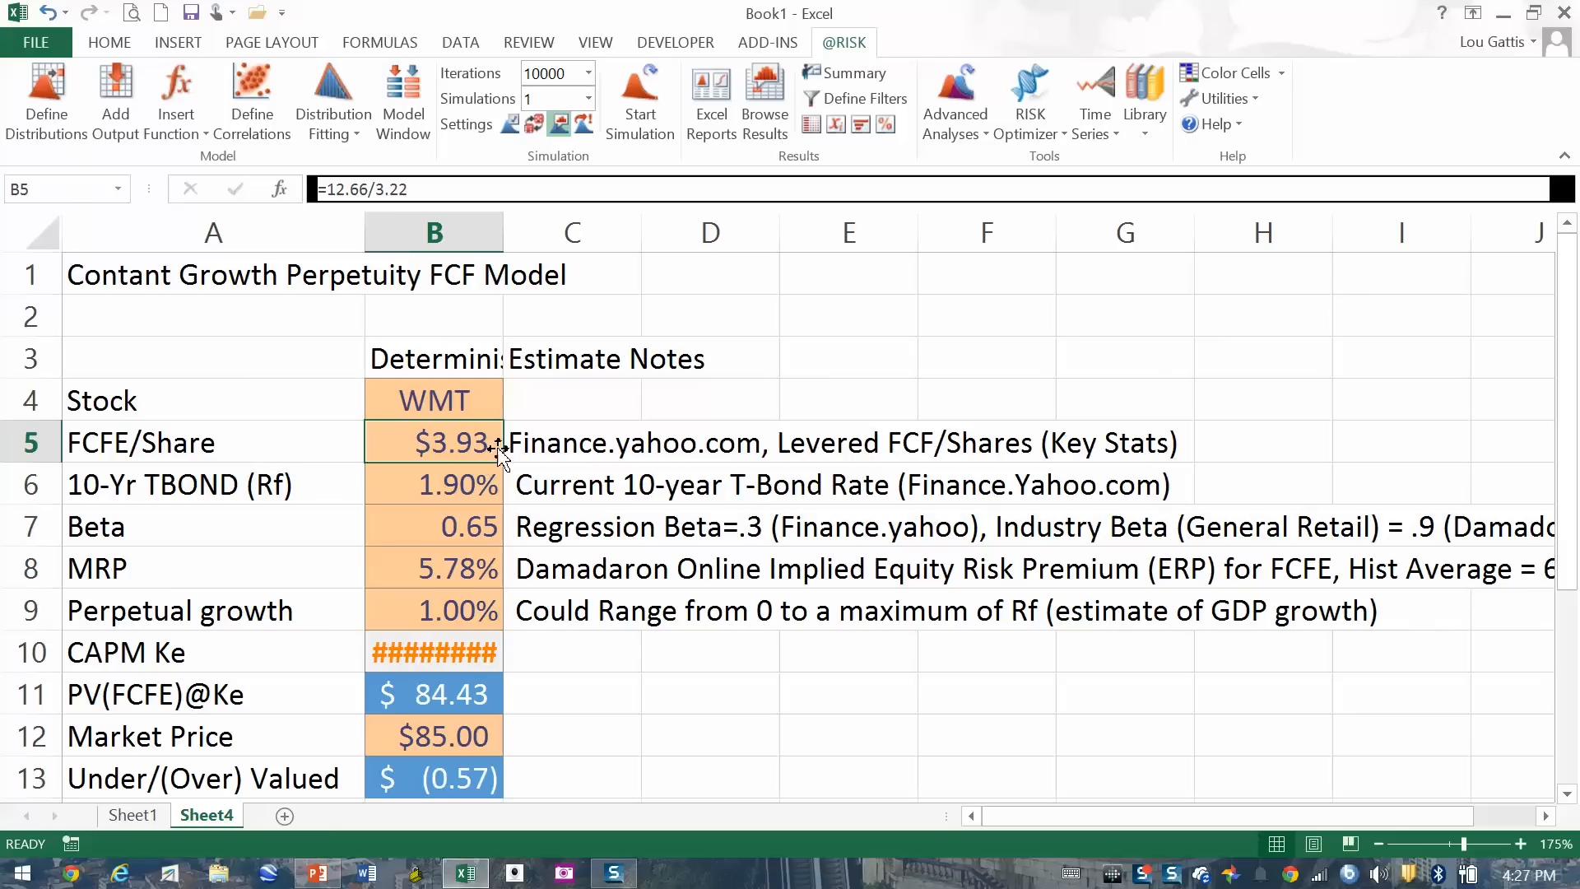
Step: Review the model's 10-Yr TBOND (Rf), Beta, MRP and Perpetual growth inputs
left_click(294, 493)
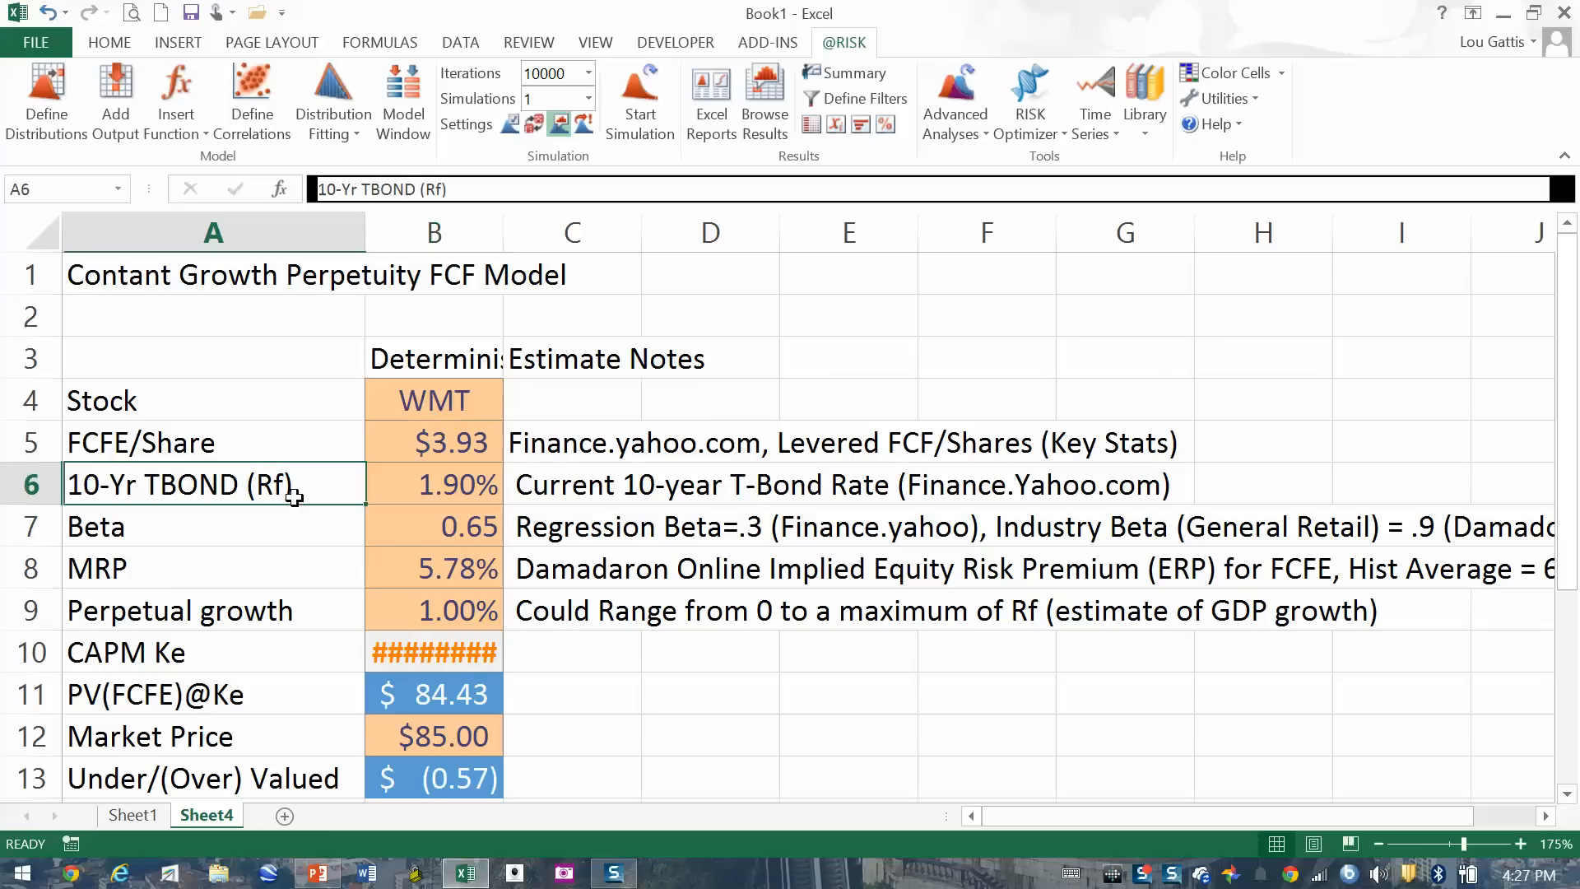
left_click(210, 536)
left_click(205, 570)
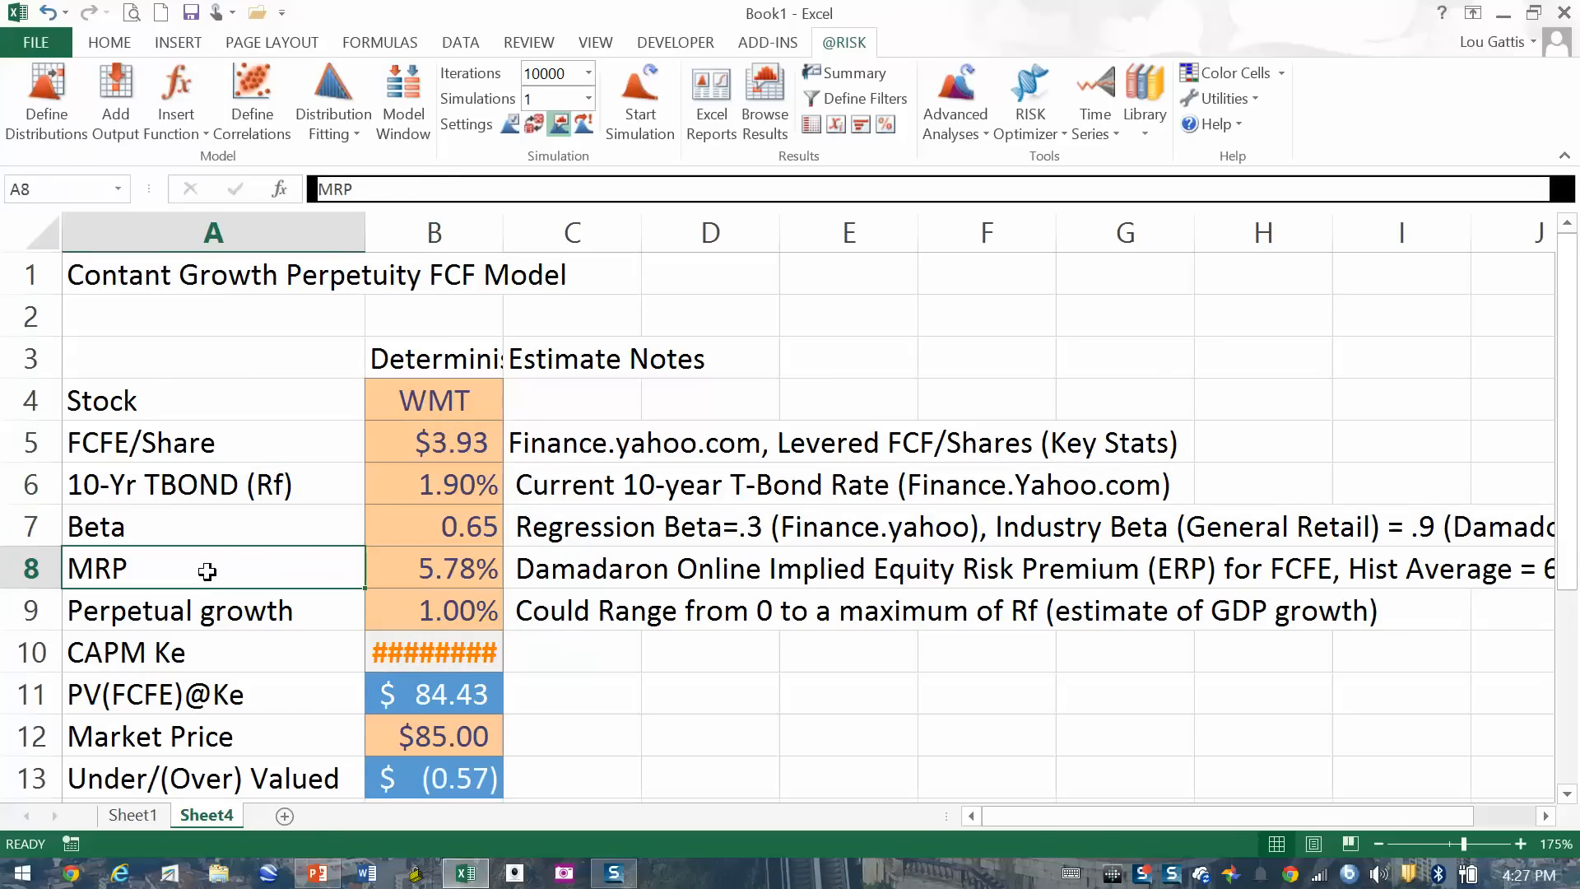
left_click(439, 609)
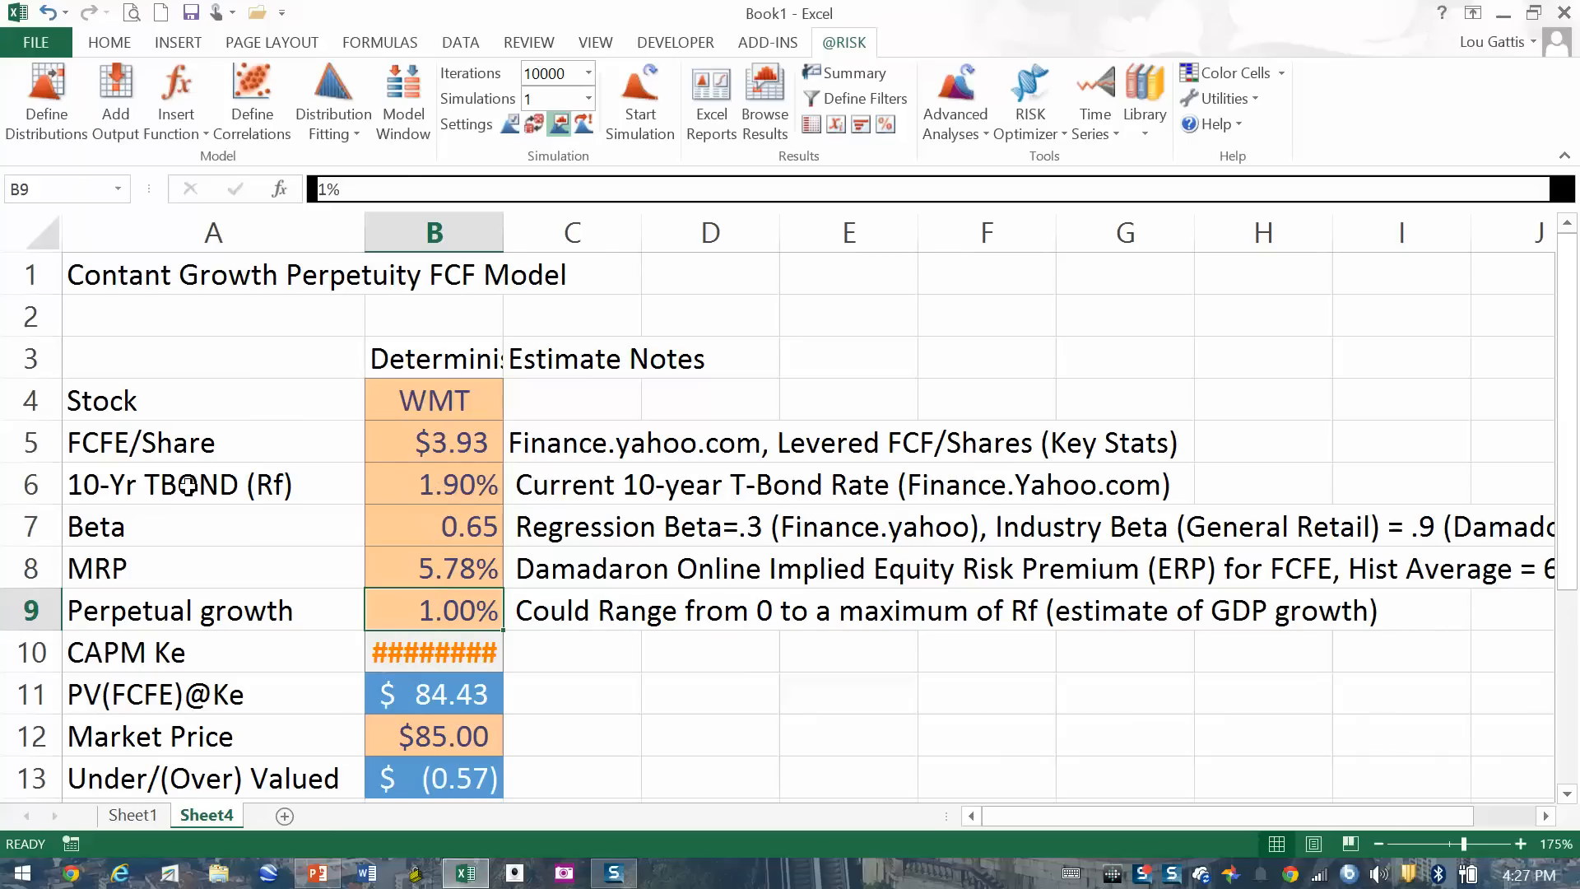
Step: Review the 10-Yr TBOND (Rf), Beta and MRP values and widen column B to fit the CAPM Ke figure
left_click(183, 487)
left_click(471, 477)
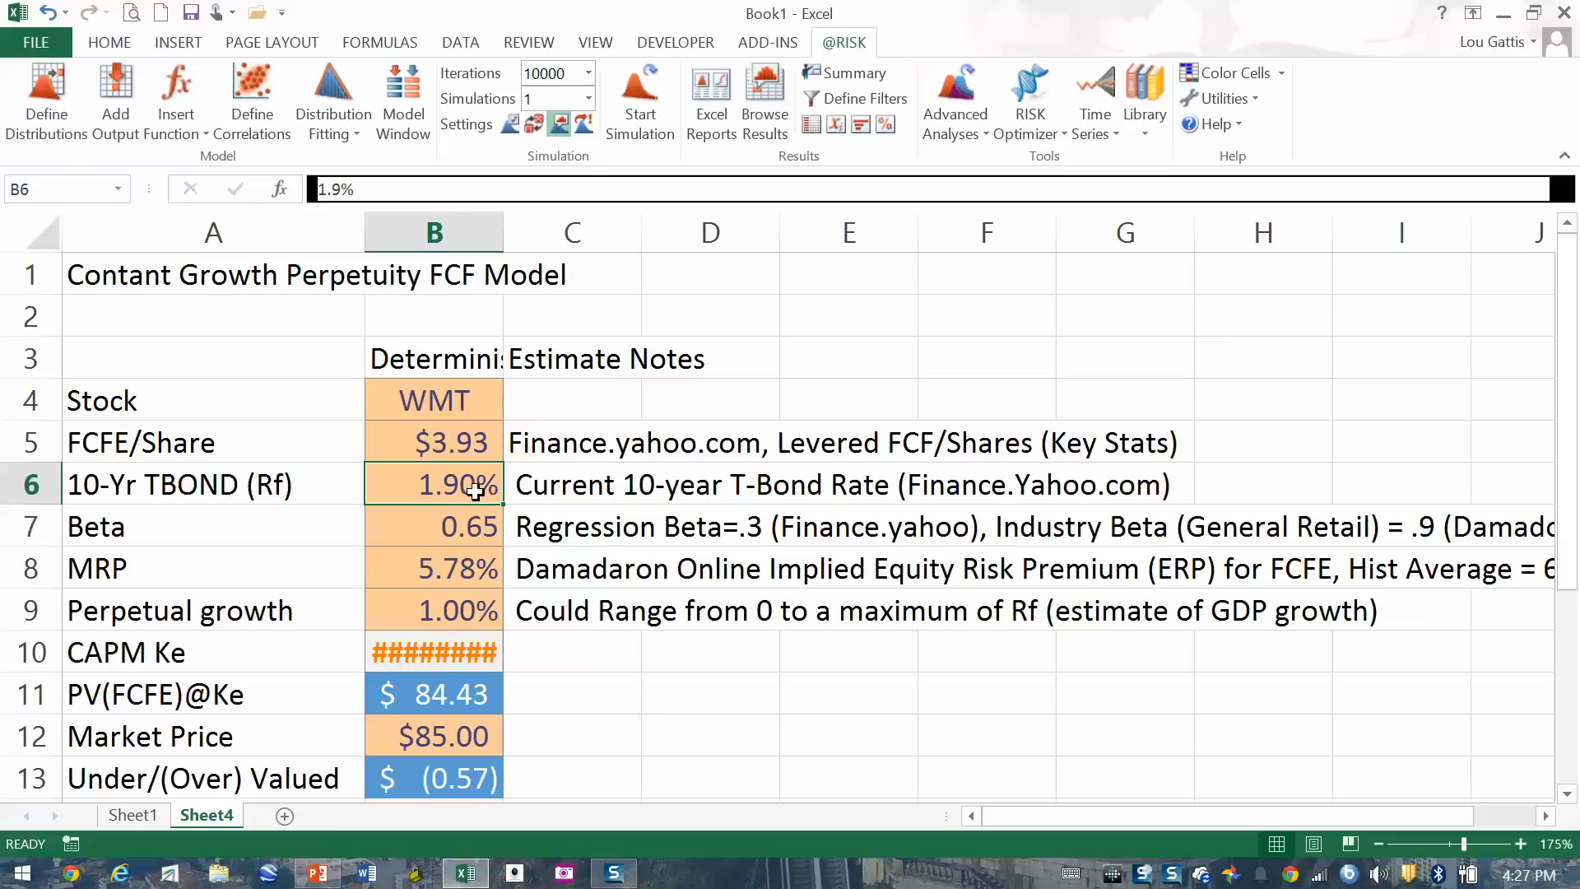
left_click(476, 536)
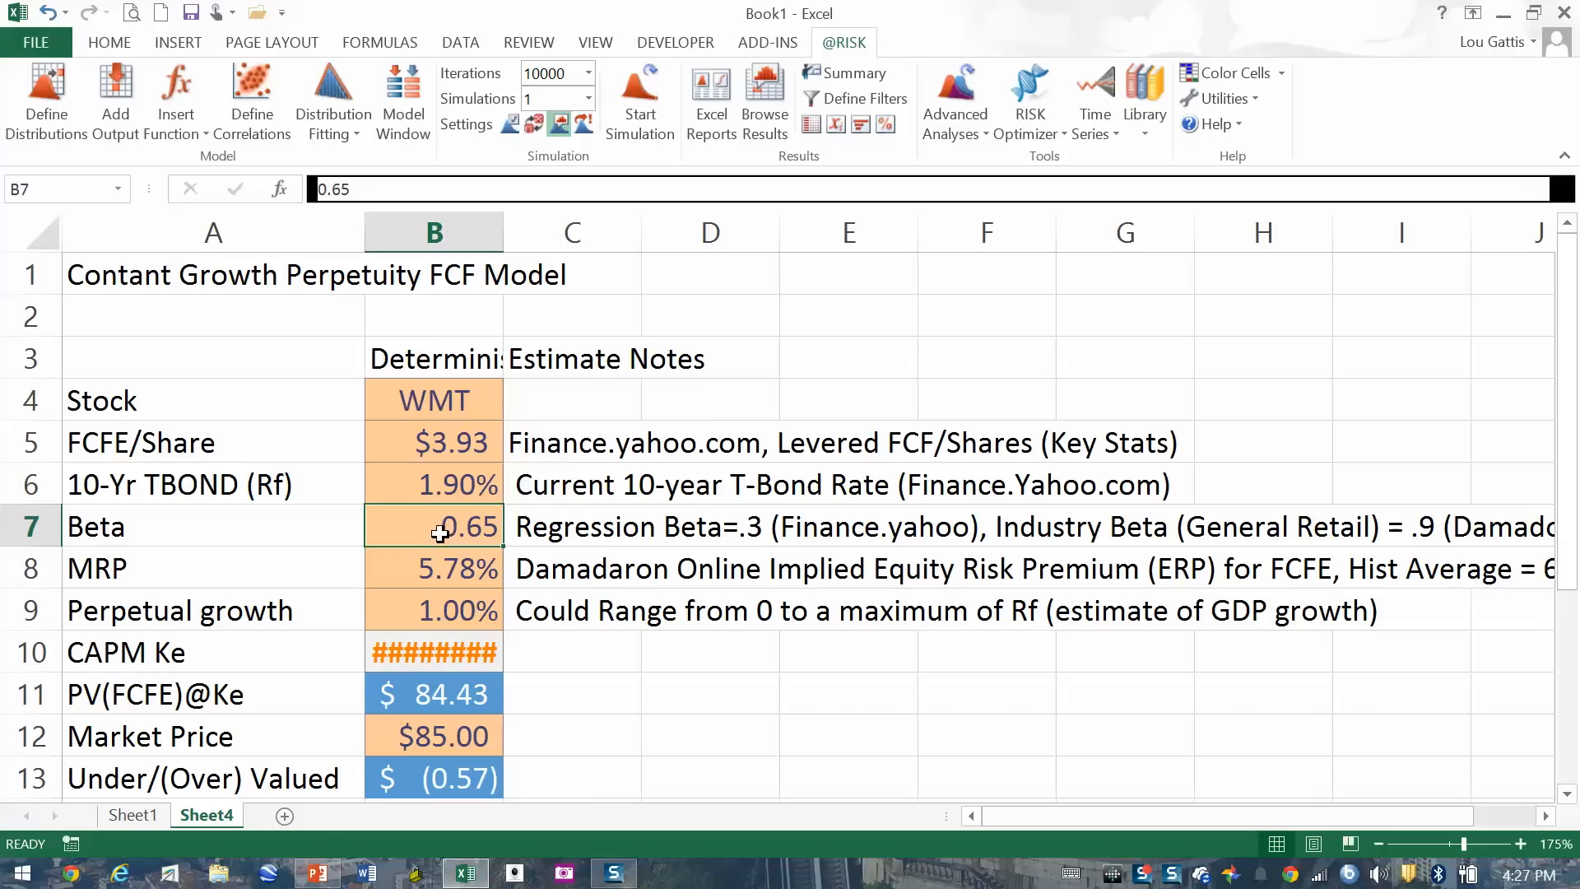
left_click(419, 574)
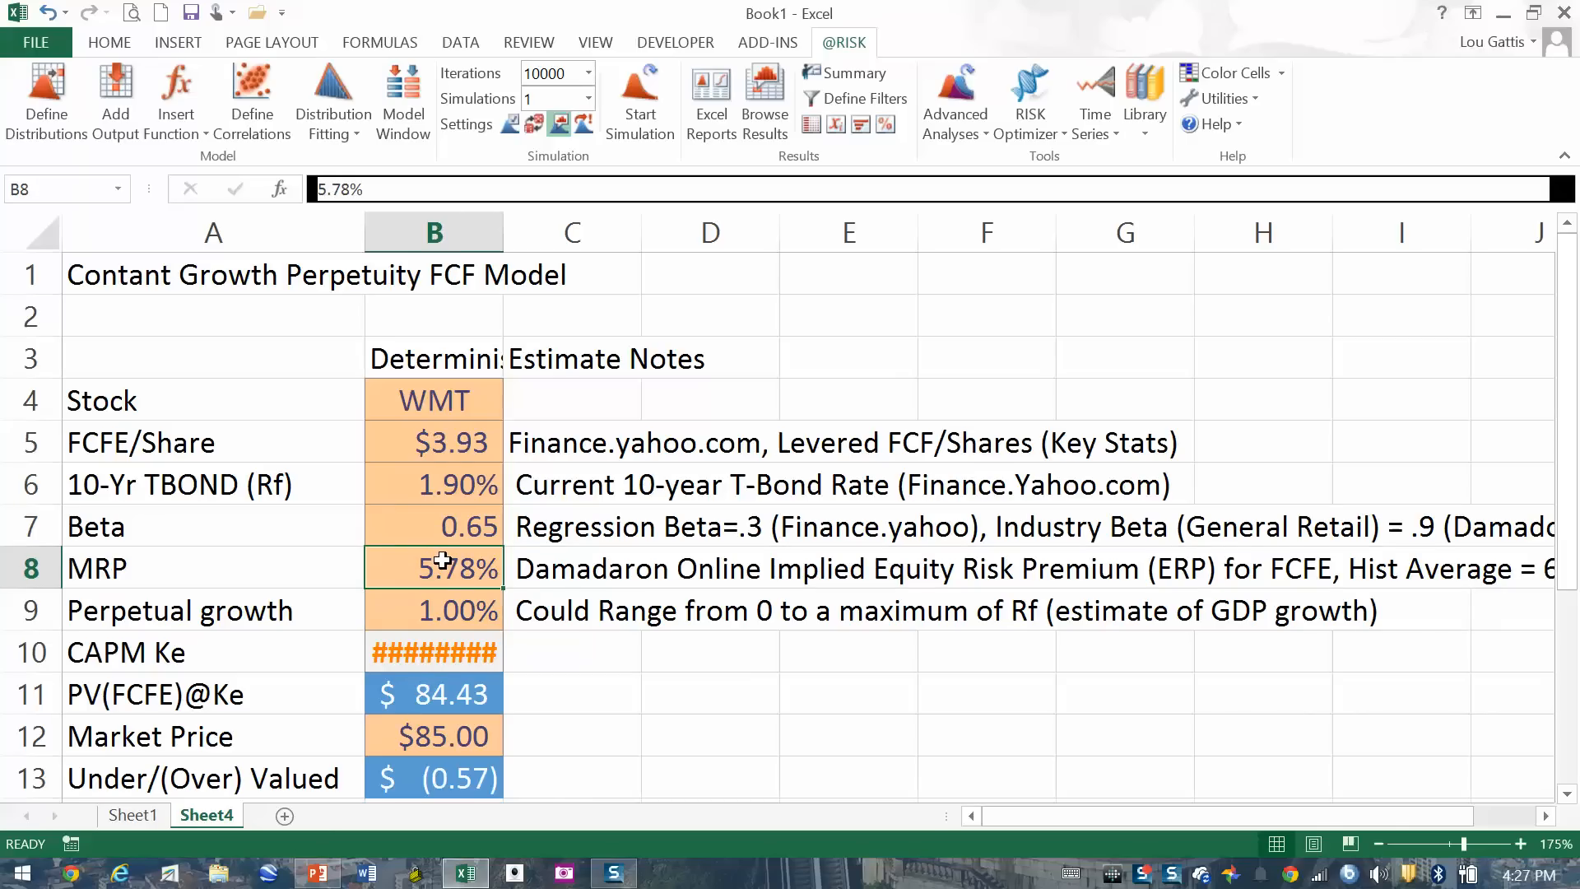
scroll(519, 539, "left", 1)
left_click_drag(504, 233, 530, 238)
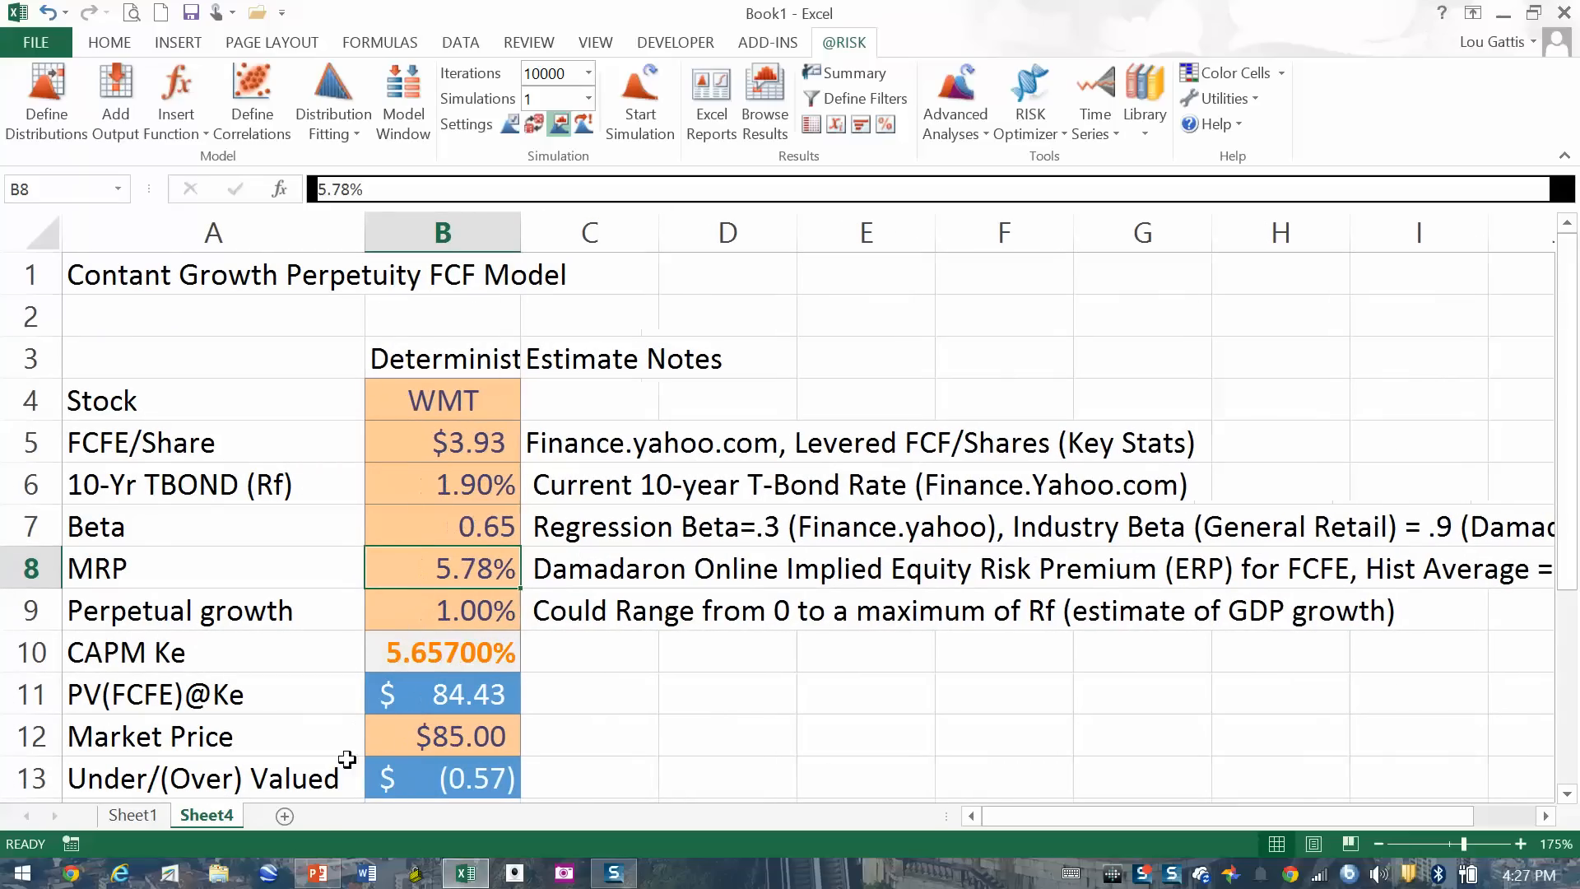
Step: Examine the 10-Yr TBOND (Rf) row and the MRP value as components of CAPM Ke
left_click(355, 654)
left_click_drag(226, 482, 413, 477)
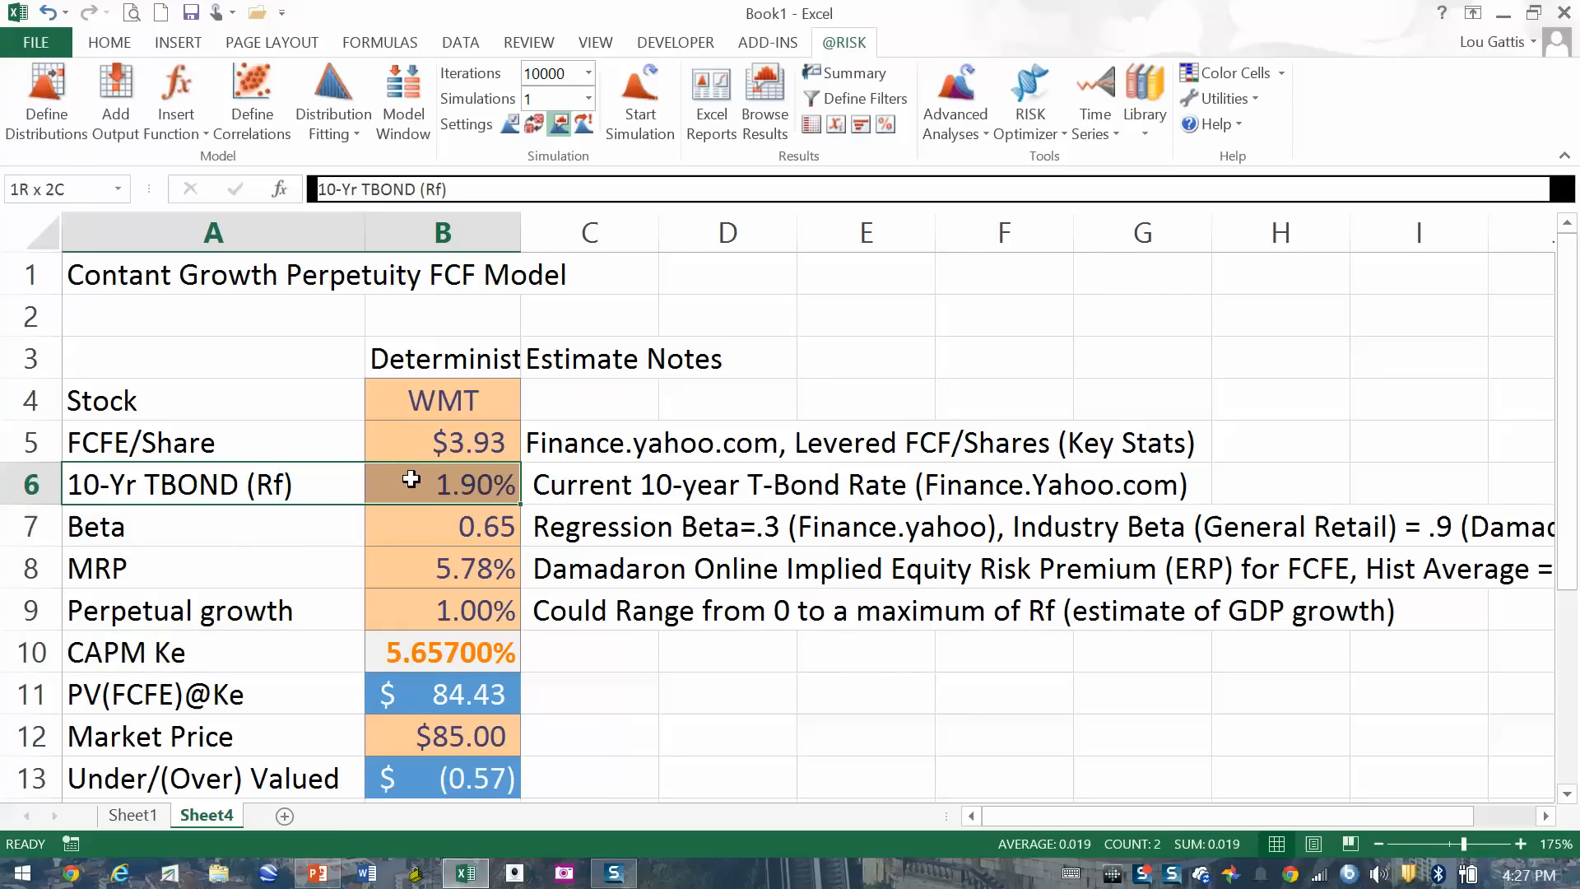
left_click(458, 573)
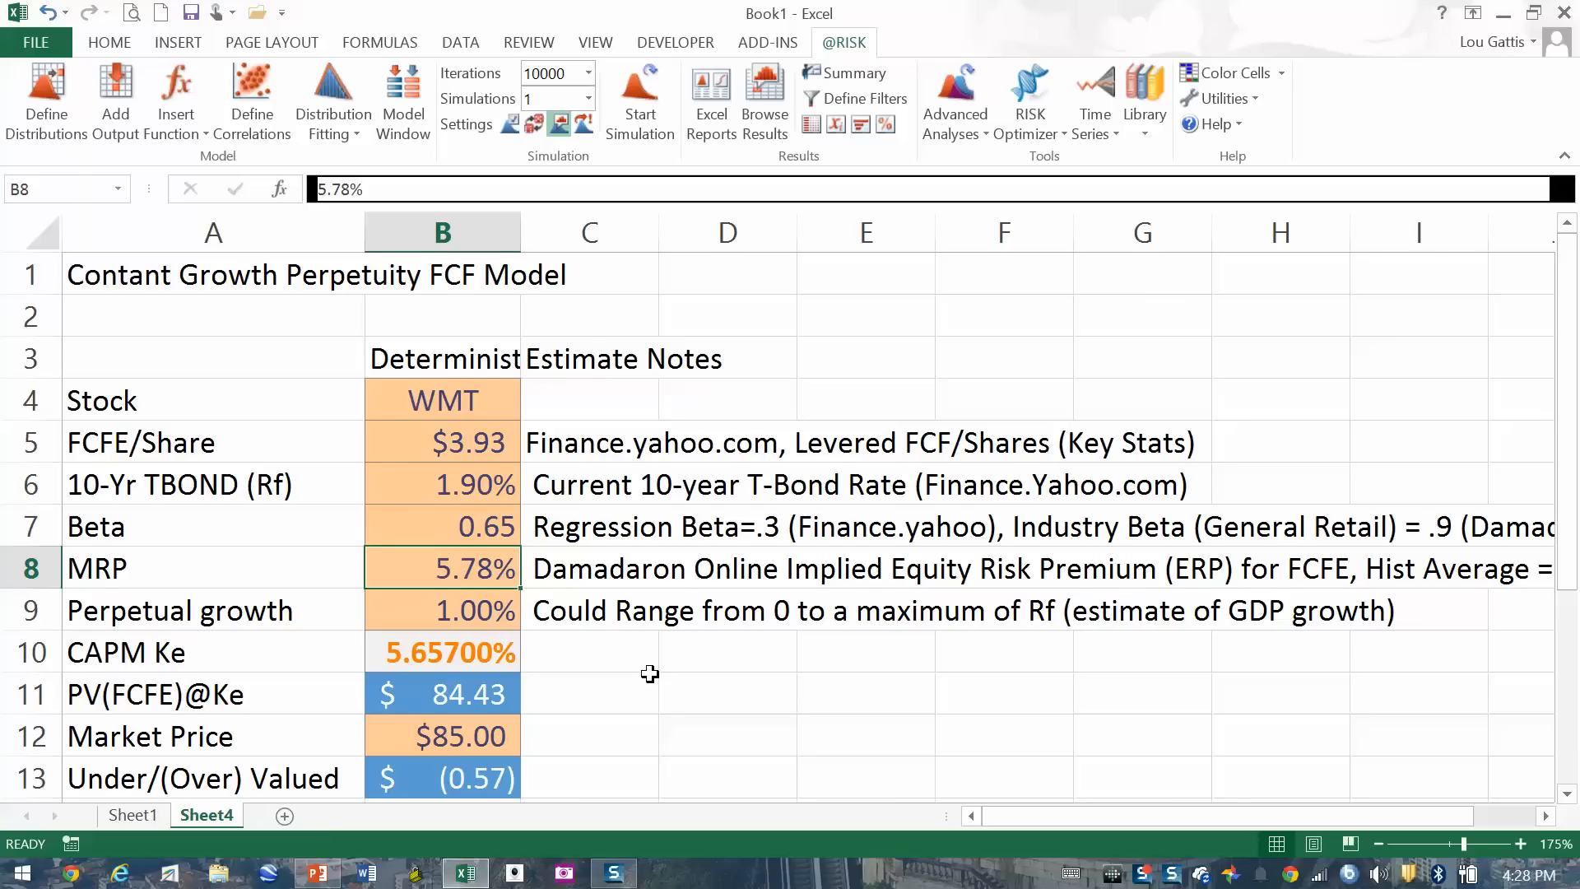
scroll(650, 674, "down", 1)
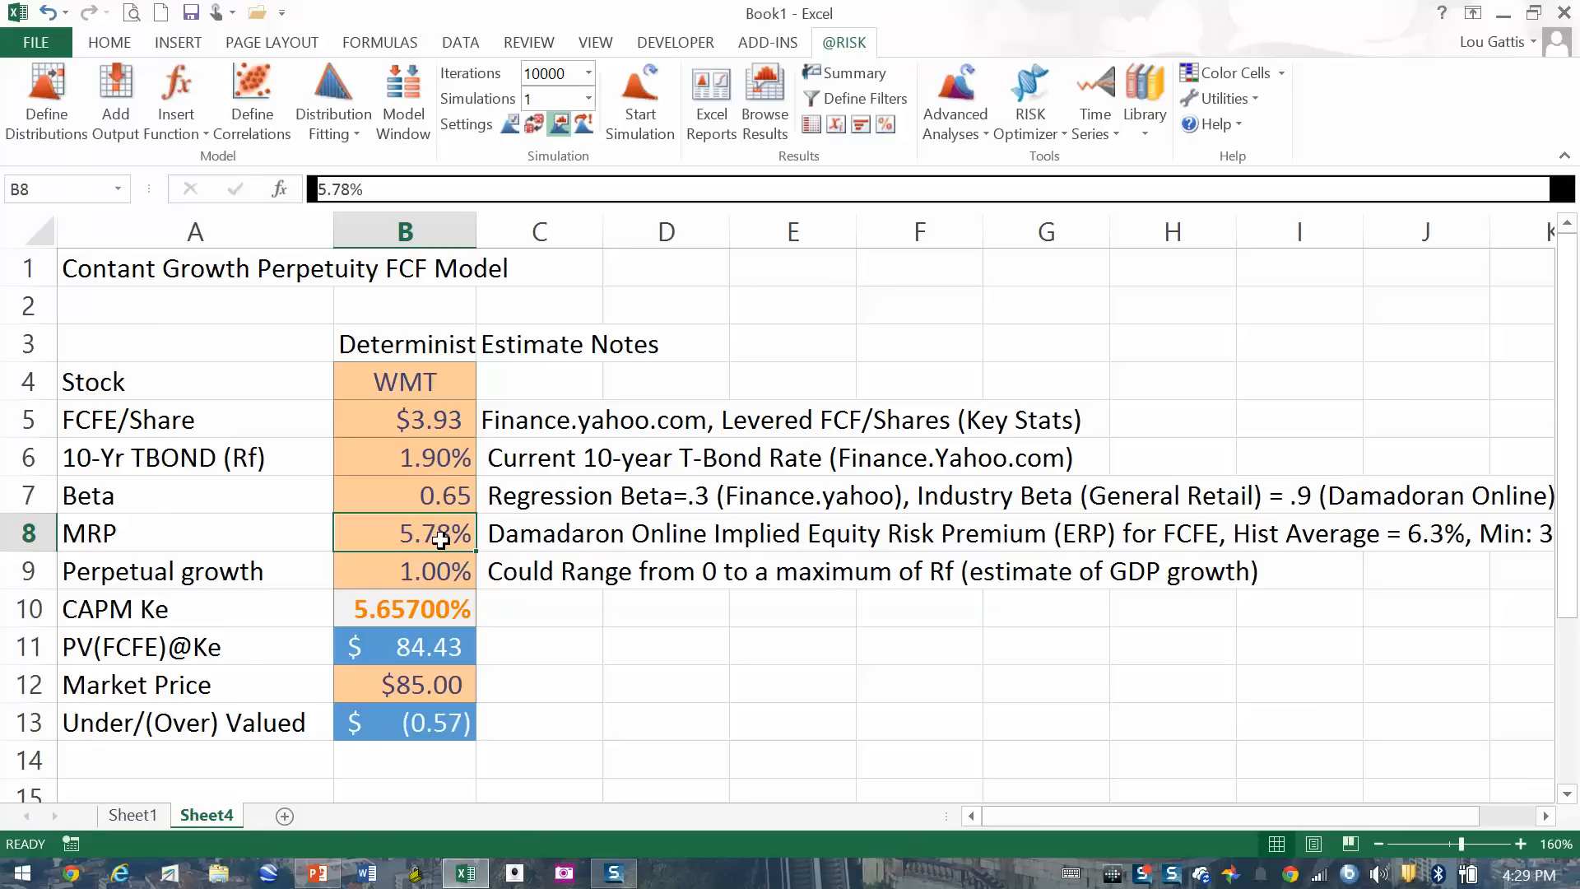
Step: Compare the Perpetual growth input in B9 with the 10-Yr TBOND (Rf) rate in row 6
left_click(445, 578)
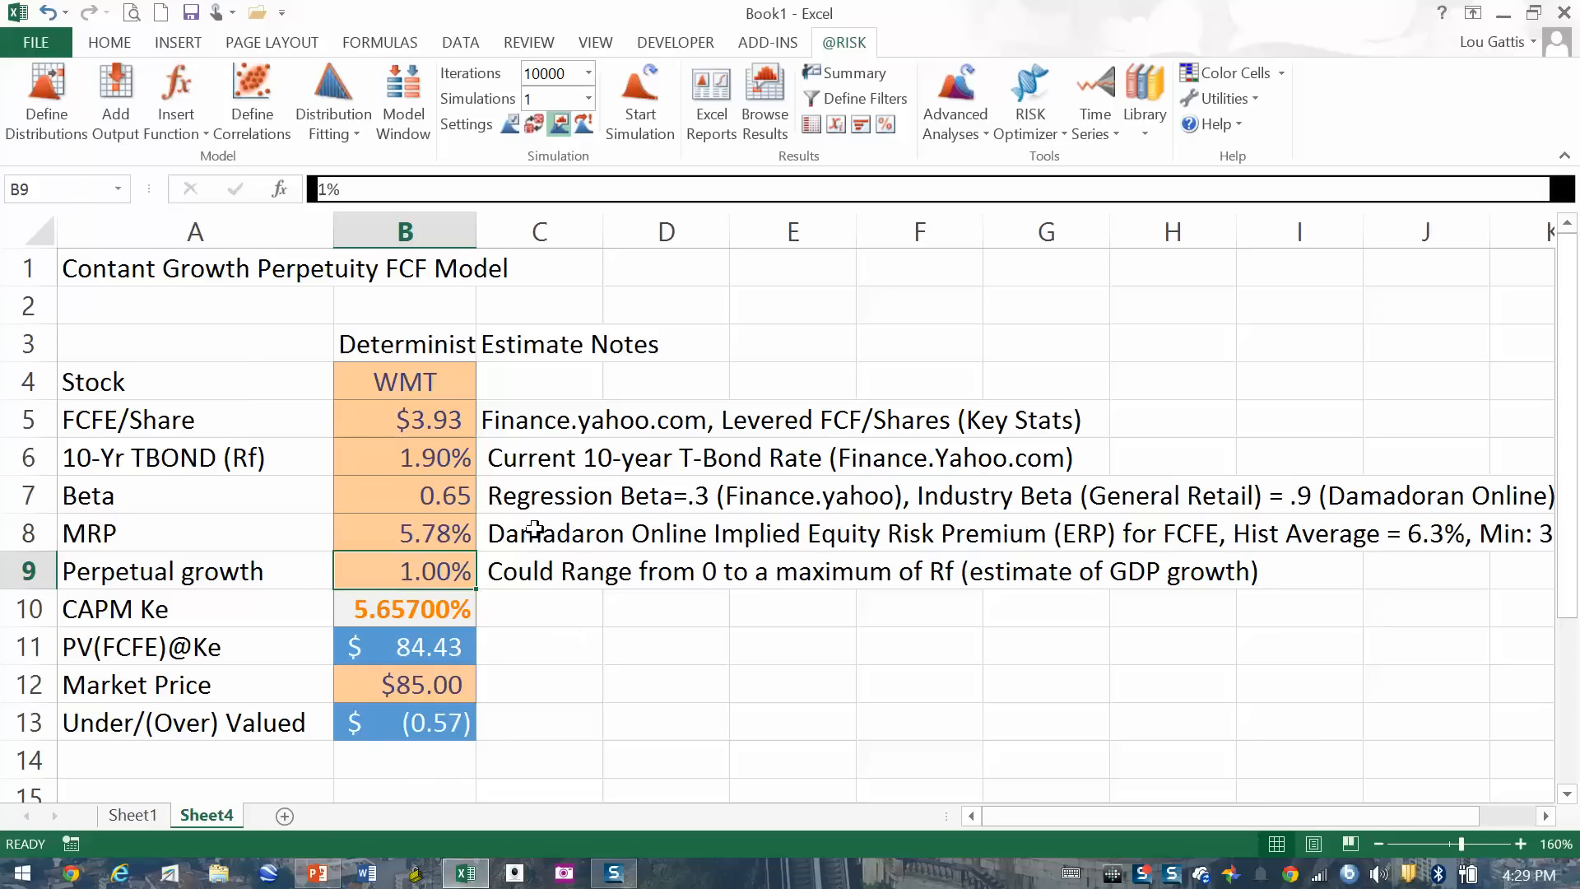
left_click(123, 461)
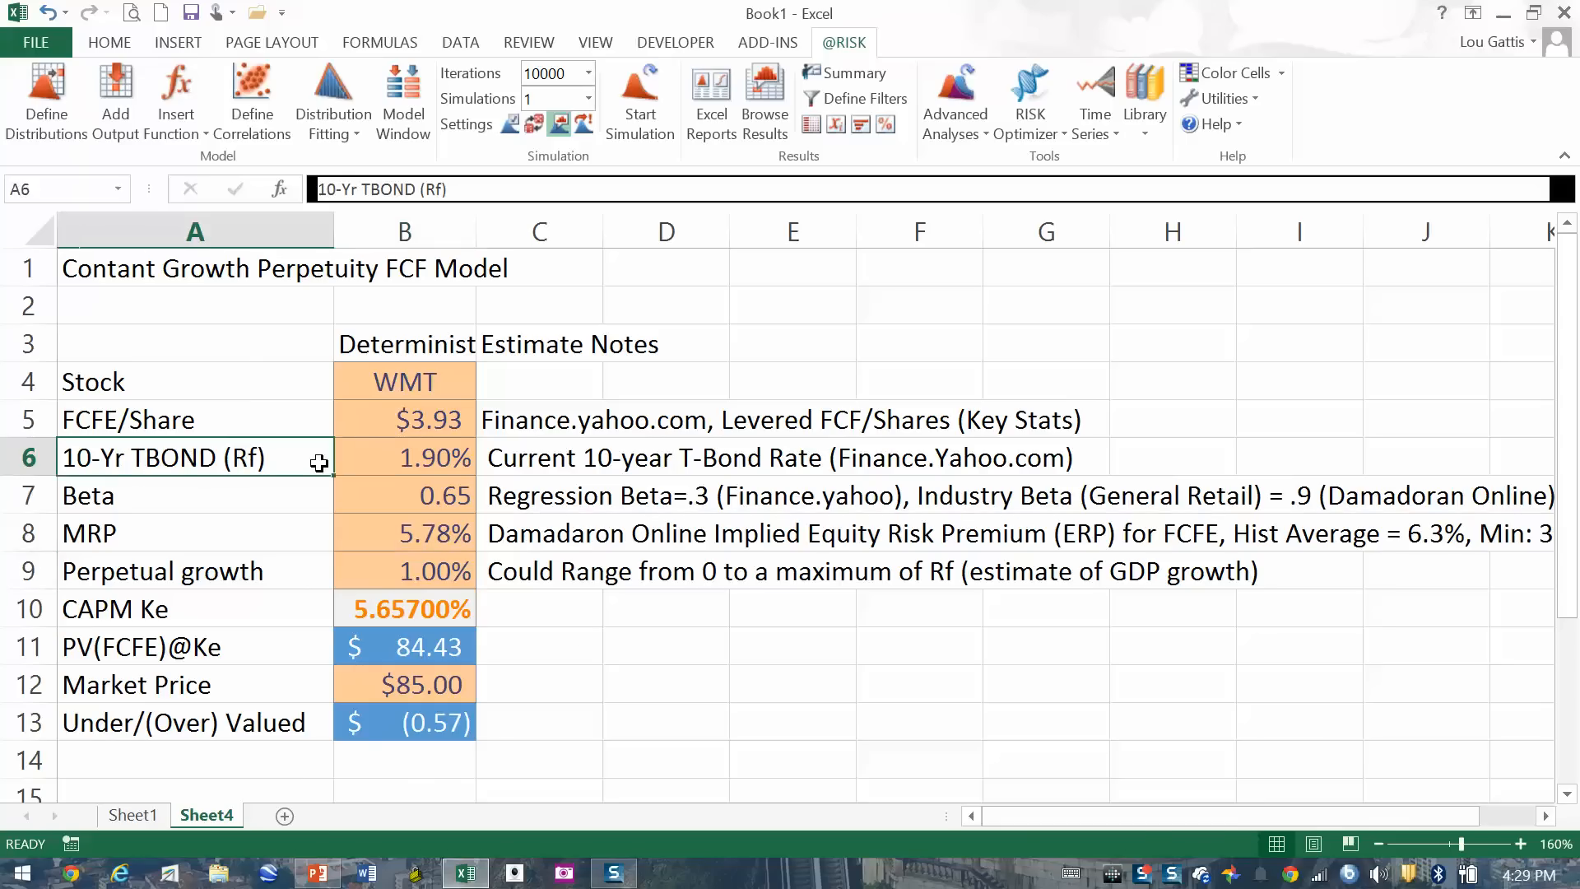
left_click_drag(319, 463, 406, 460)
left_click(197, 481)
left_click_drag(175, 460, 399, 469)
left_click(300, 526)
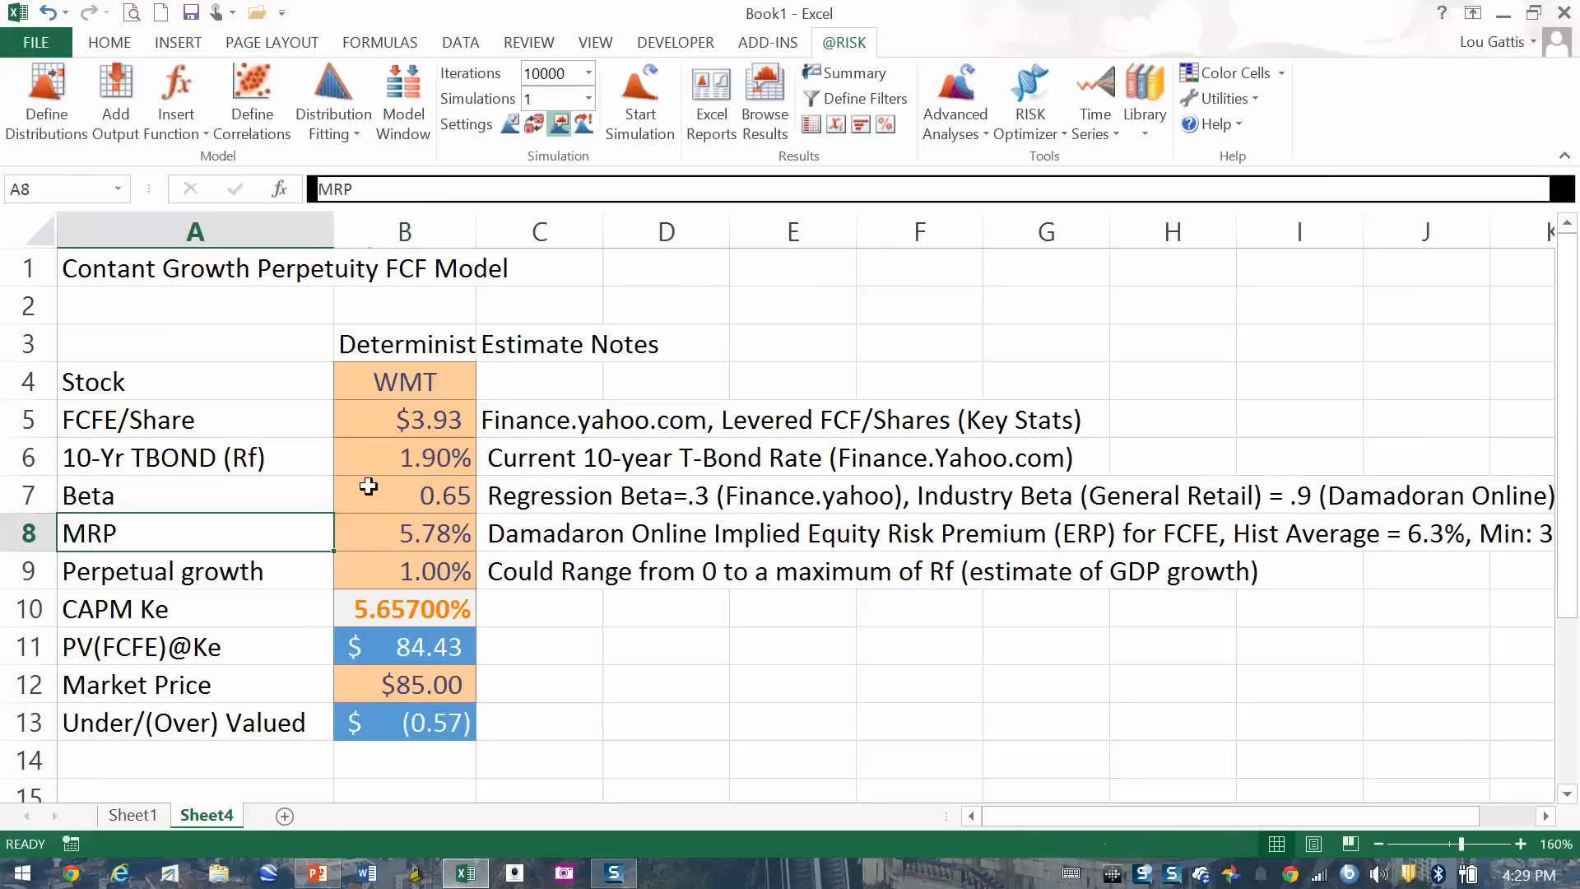
left_click(398, 454)
left_click_drag(175, 449, 381, 458)
left_click(254, 497)
left_click_drag(219, 455, 381, 458)
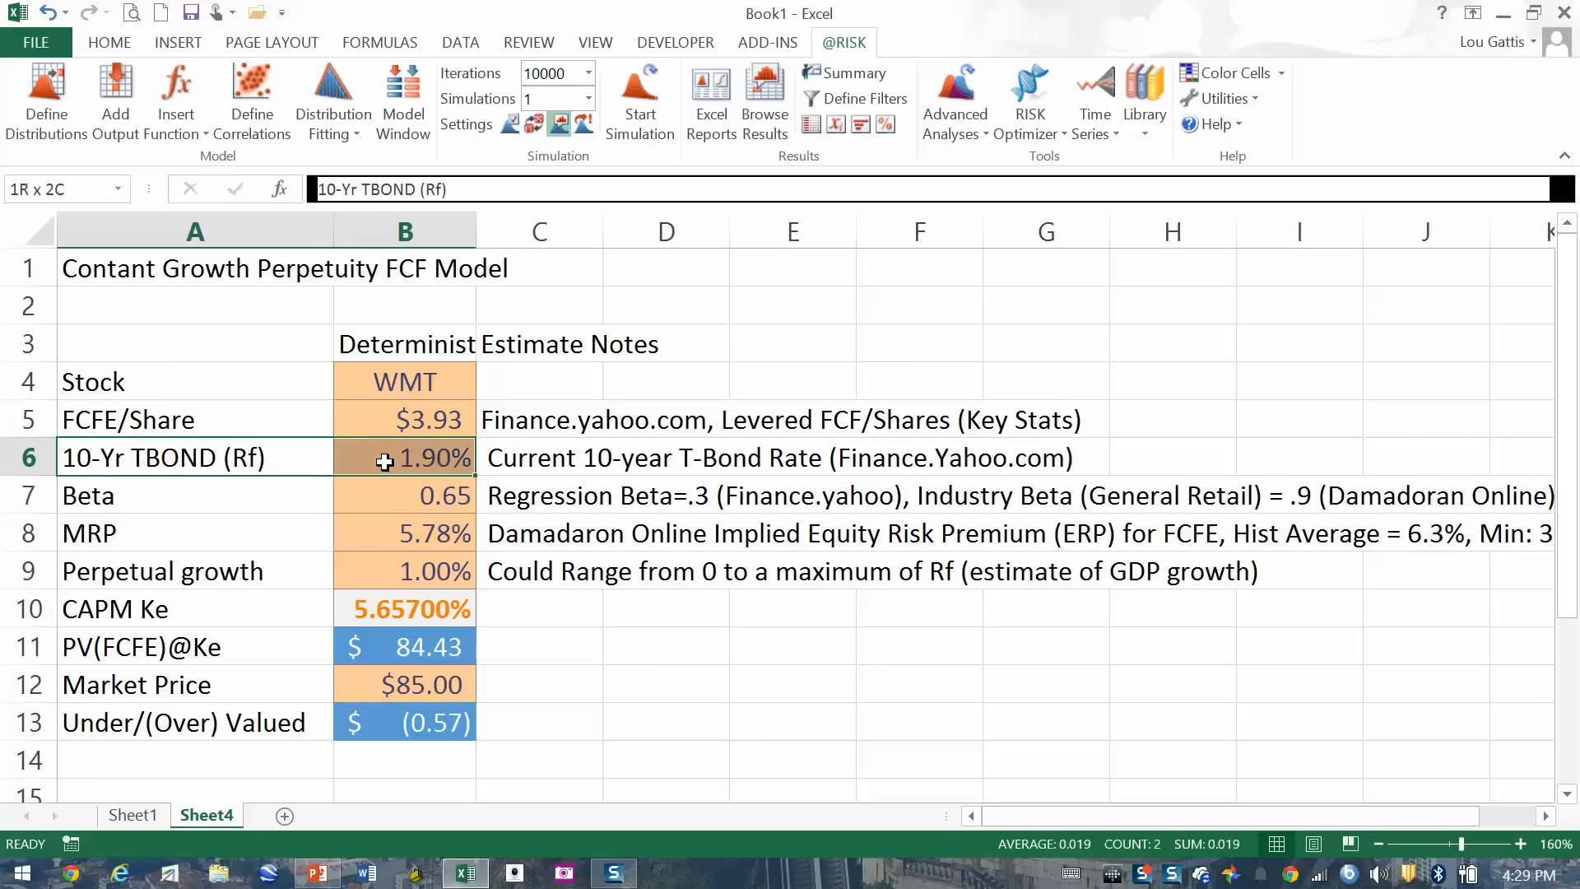
left_click(294, 494)
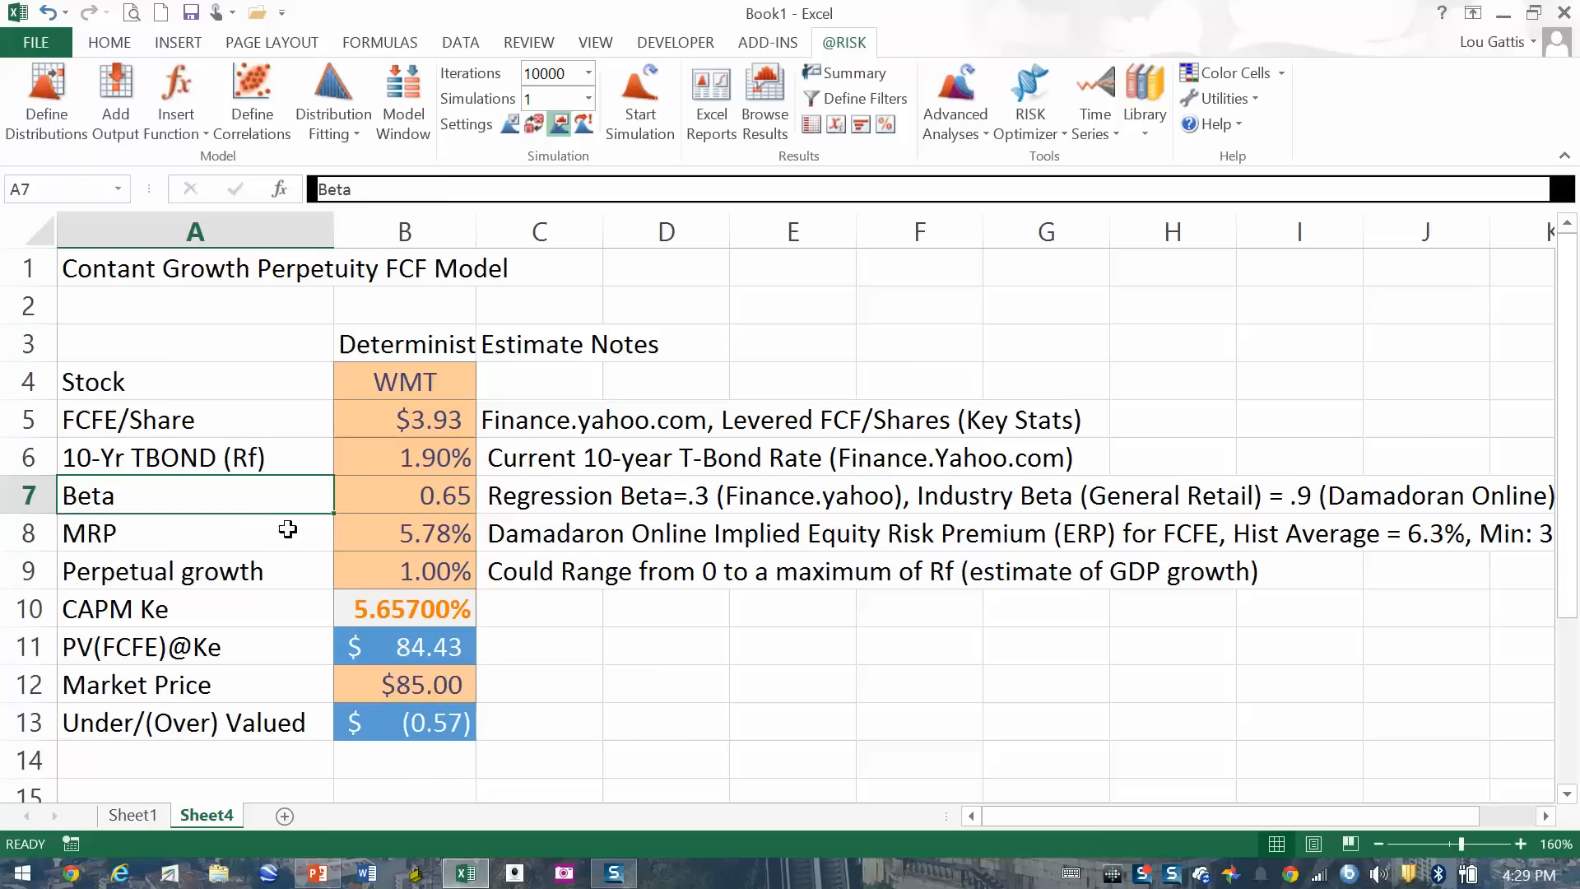
left_click(427, 455)
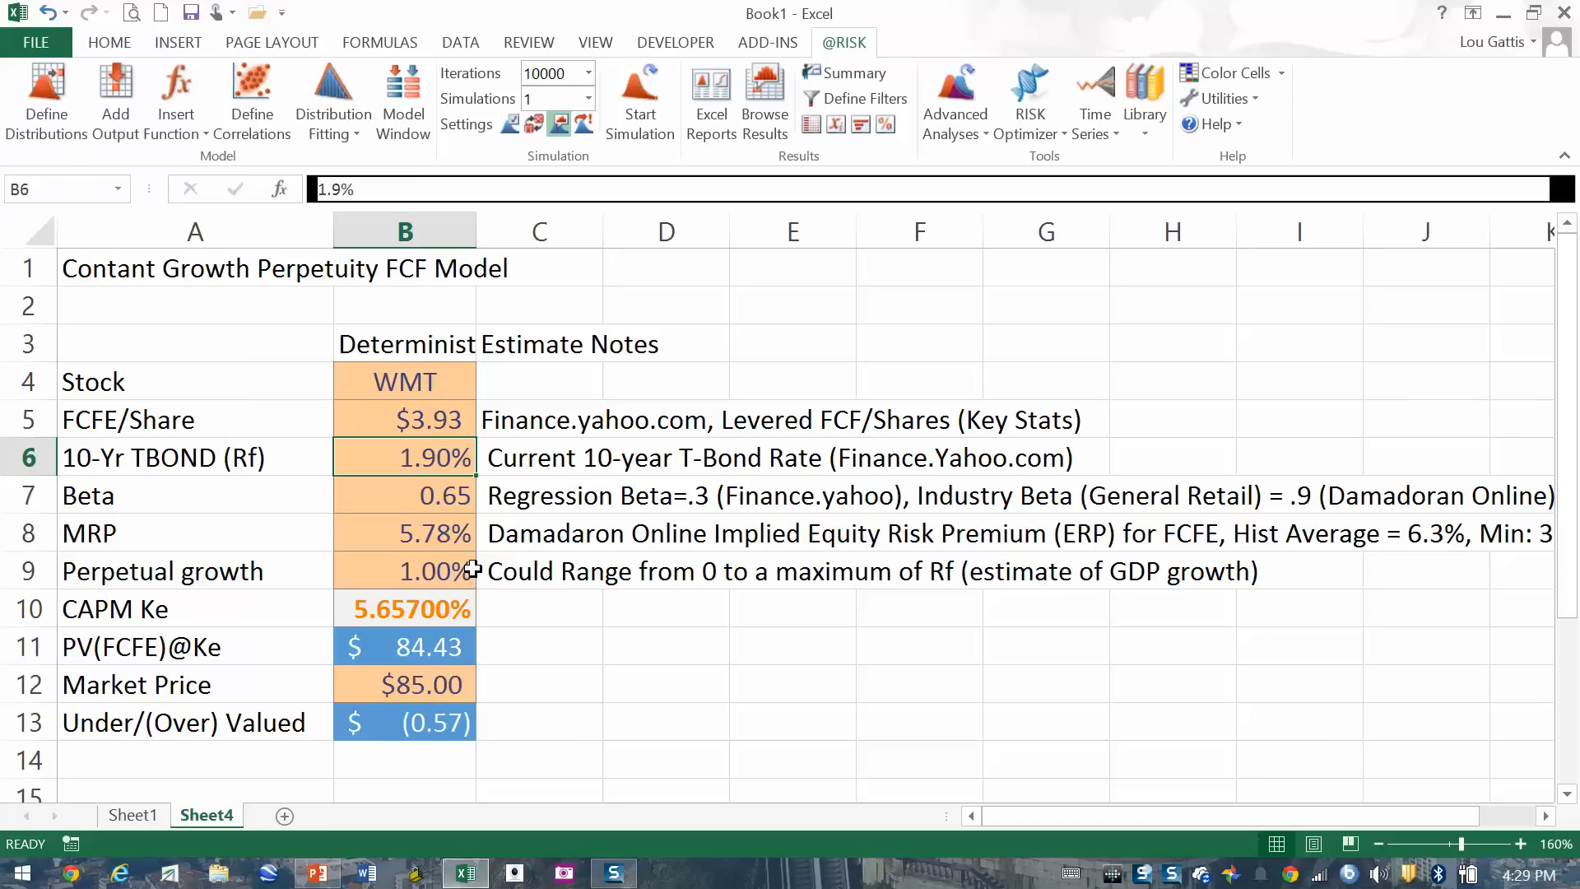
left_click(438, 573)
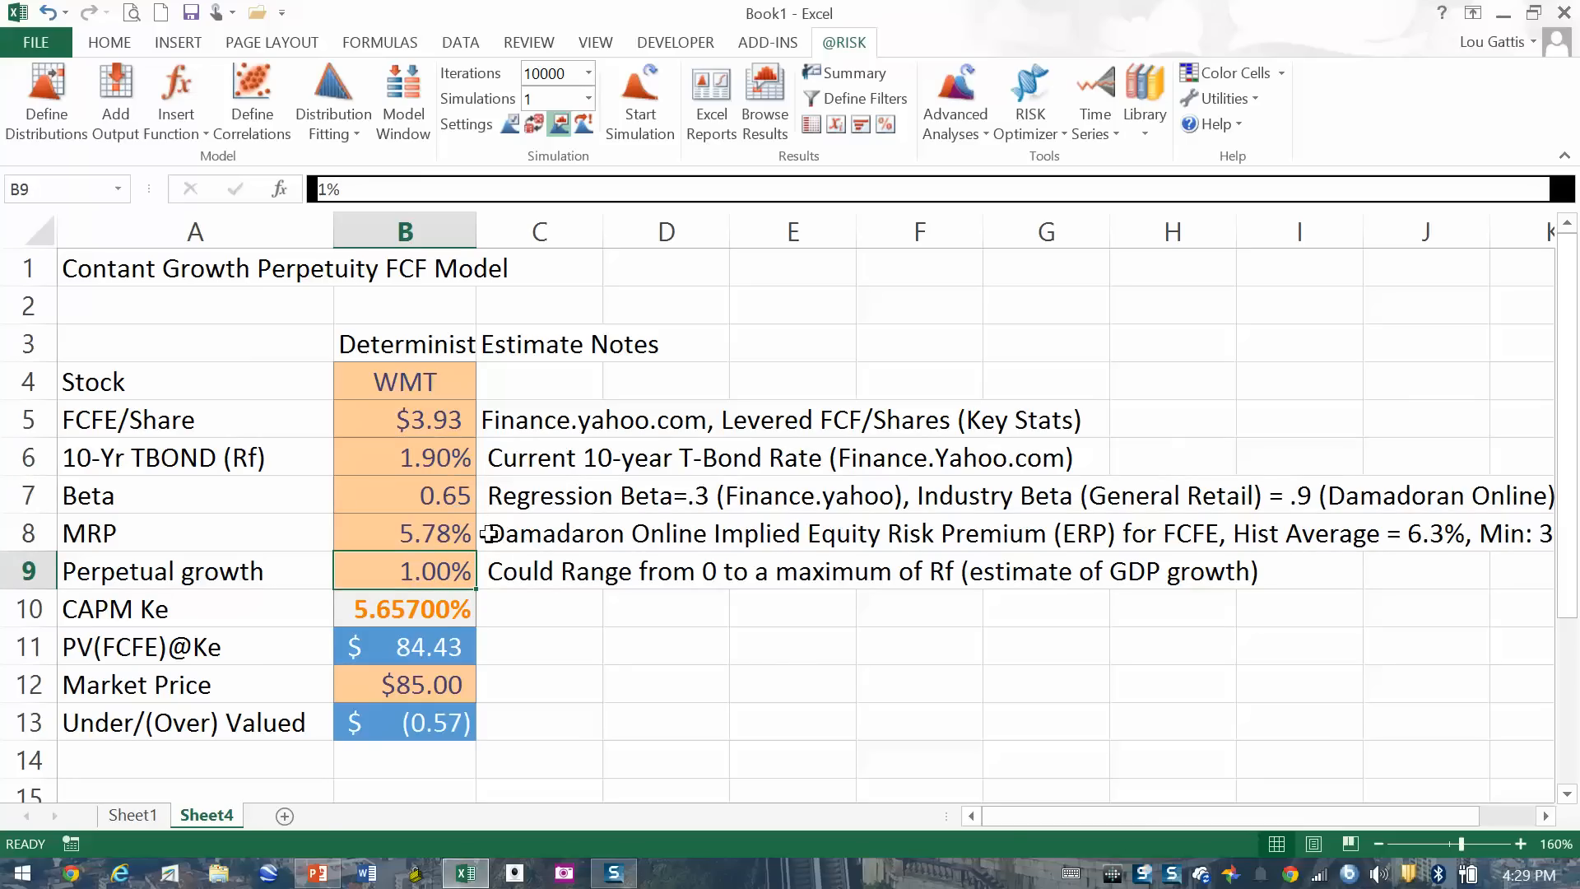
left_click(407, 608)
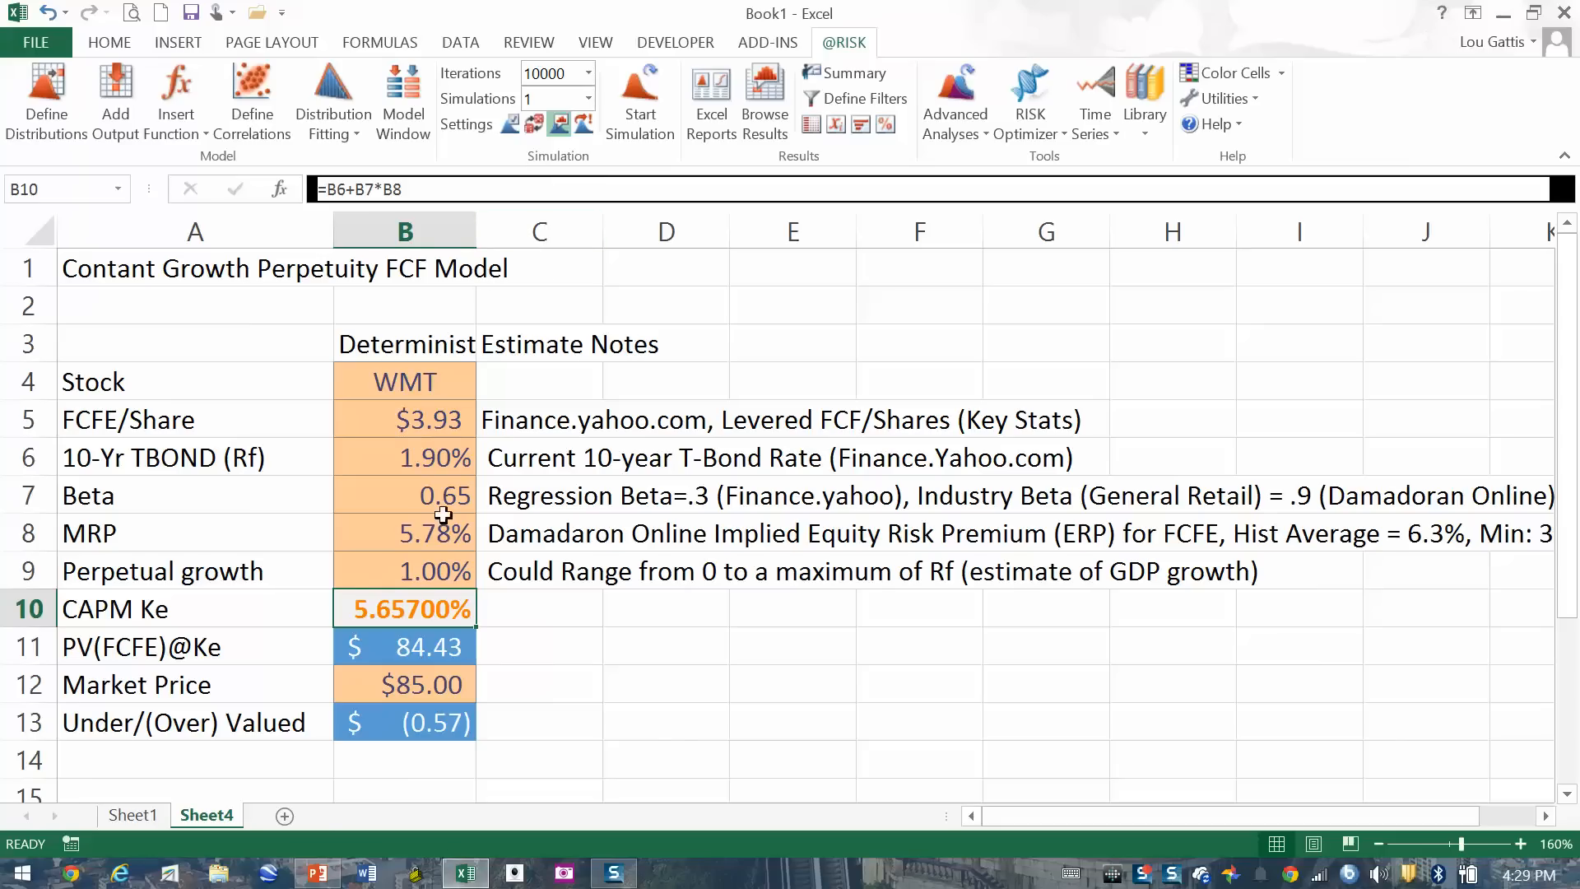
left_click(434, 641)
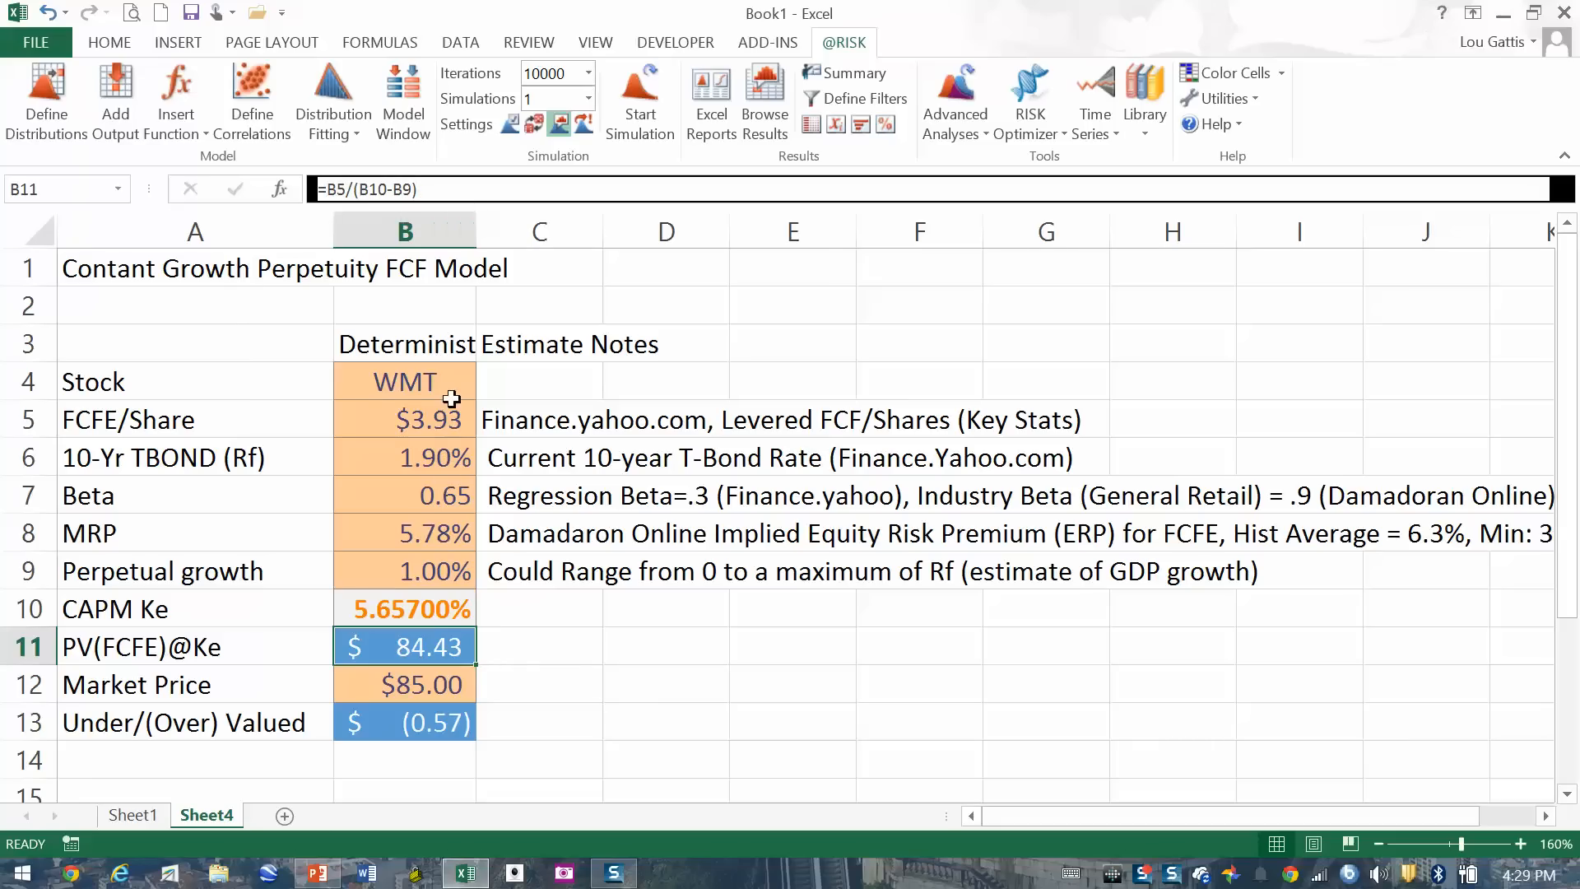
left_click(448, 189)
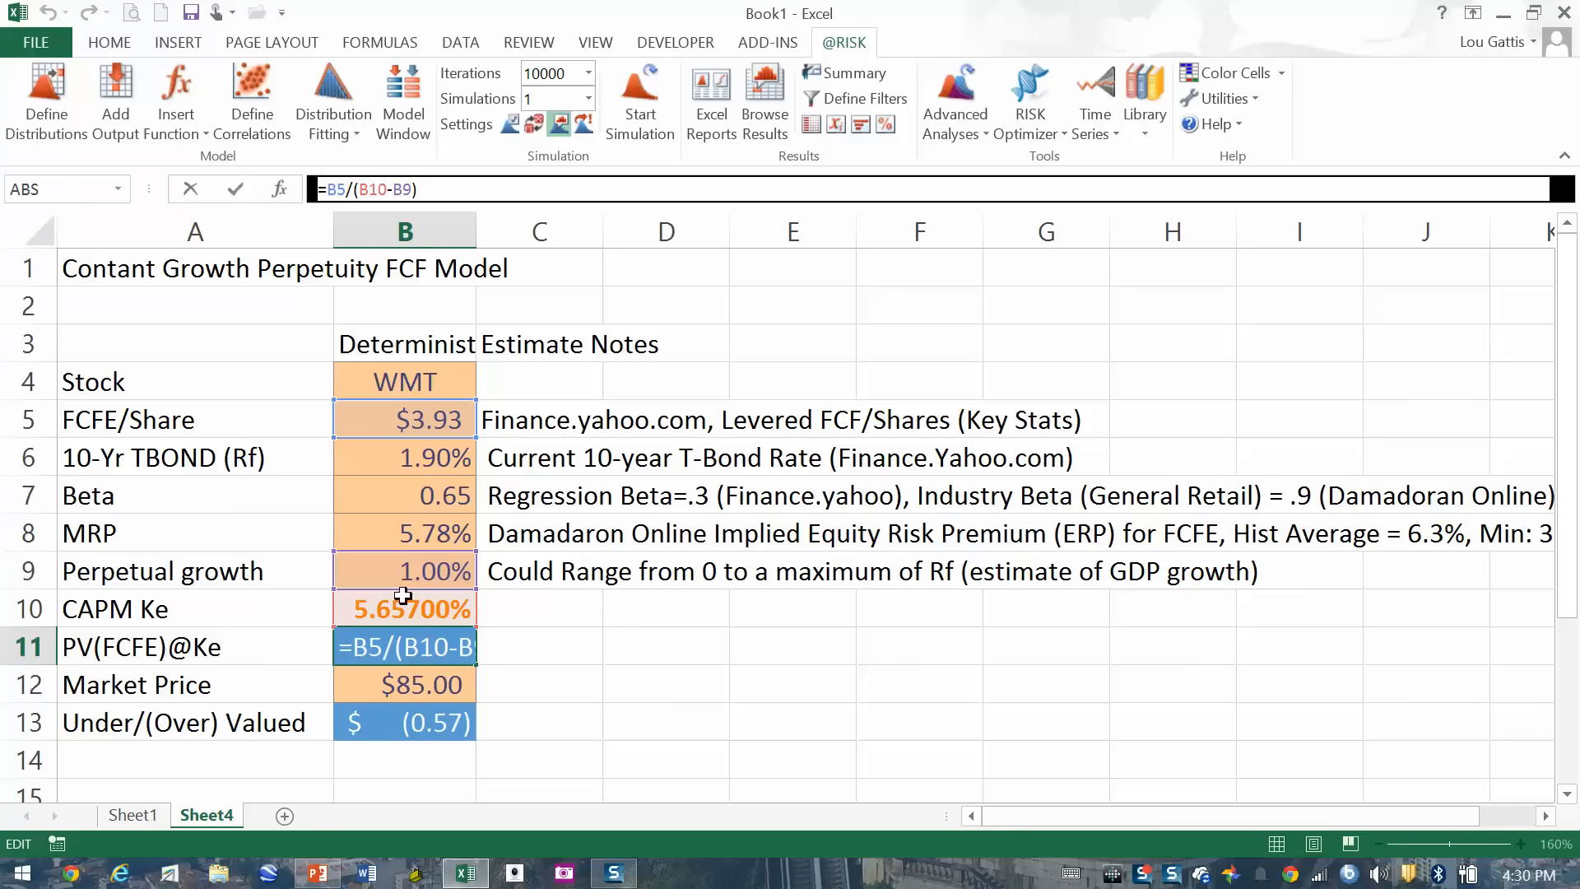
key("ctrl+Return")
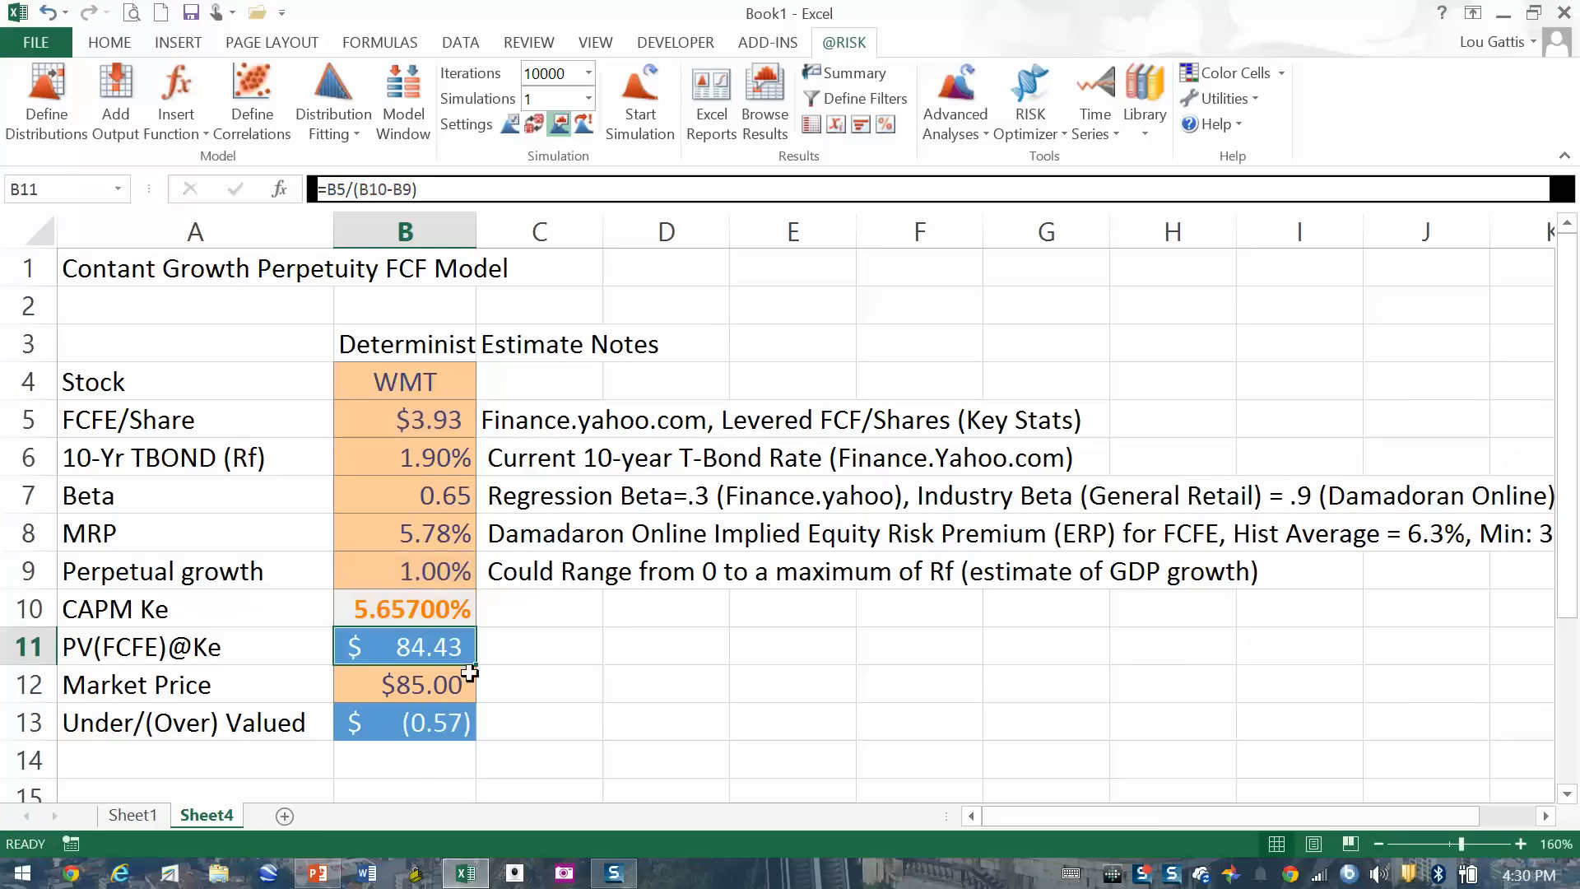
left_click(416, 685)
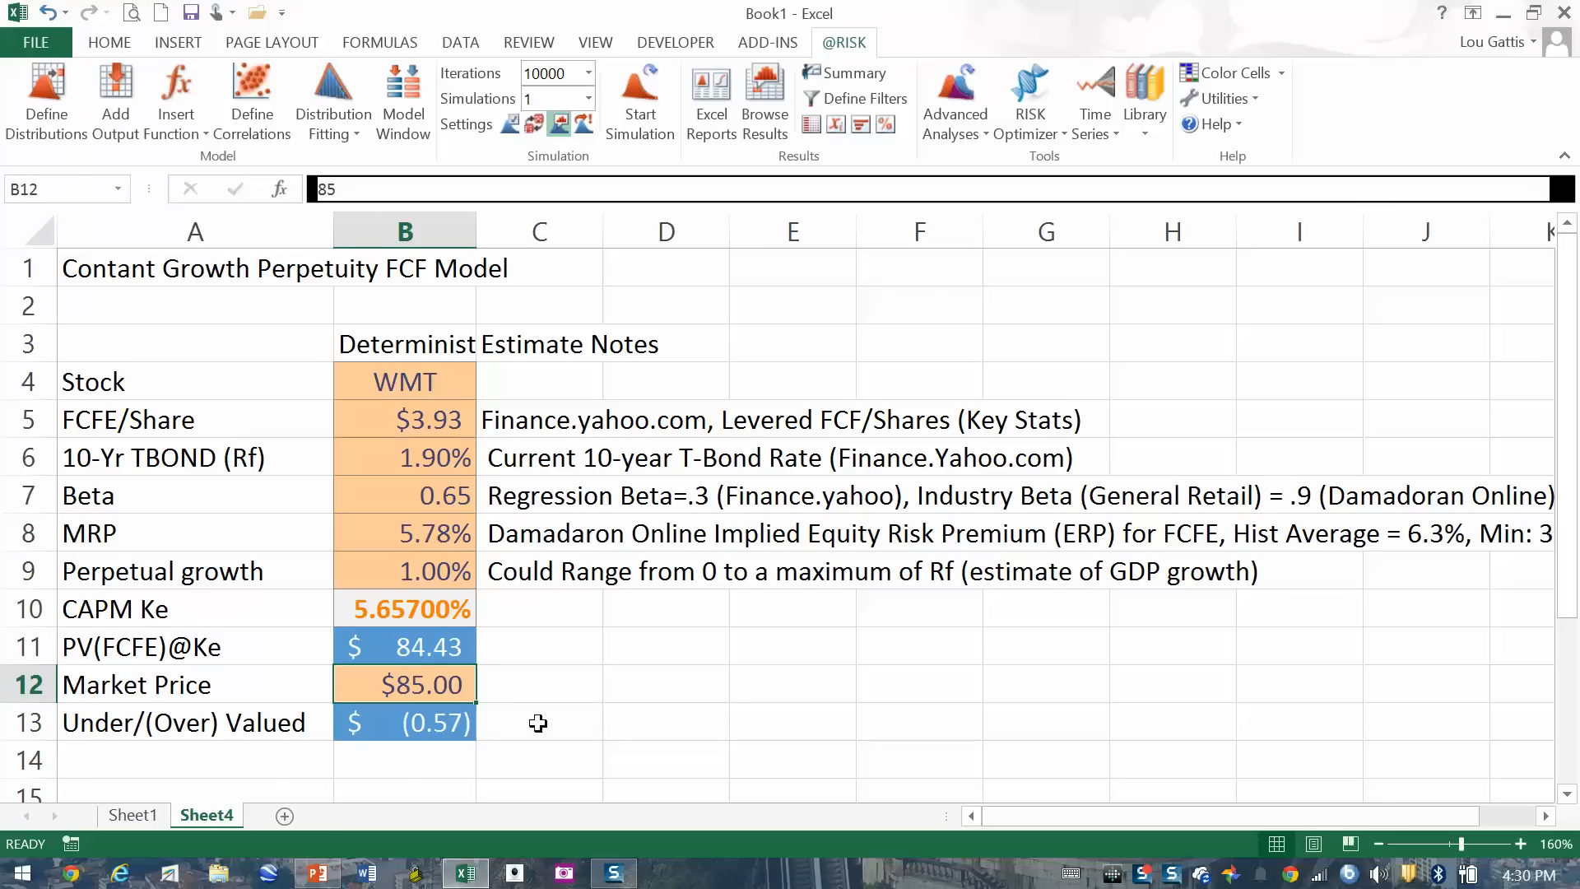
left_click(499, 680)
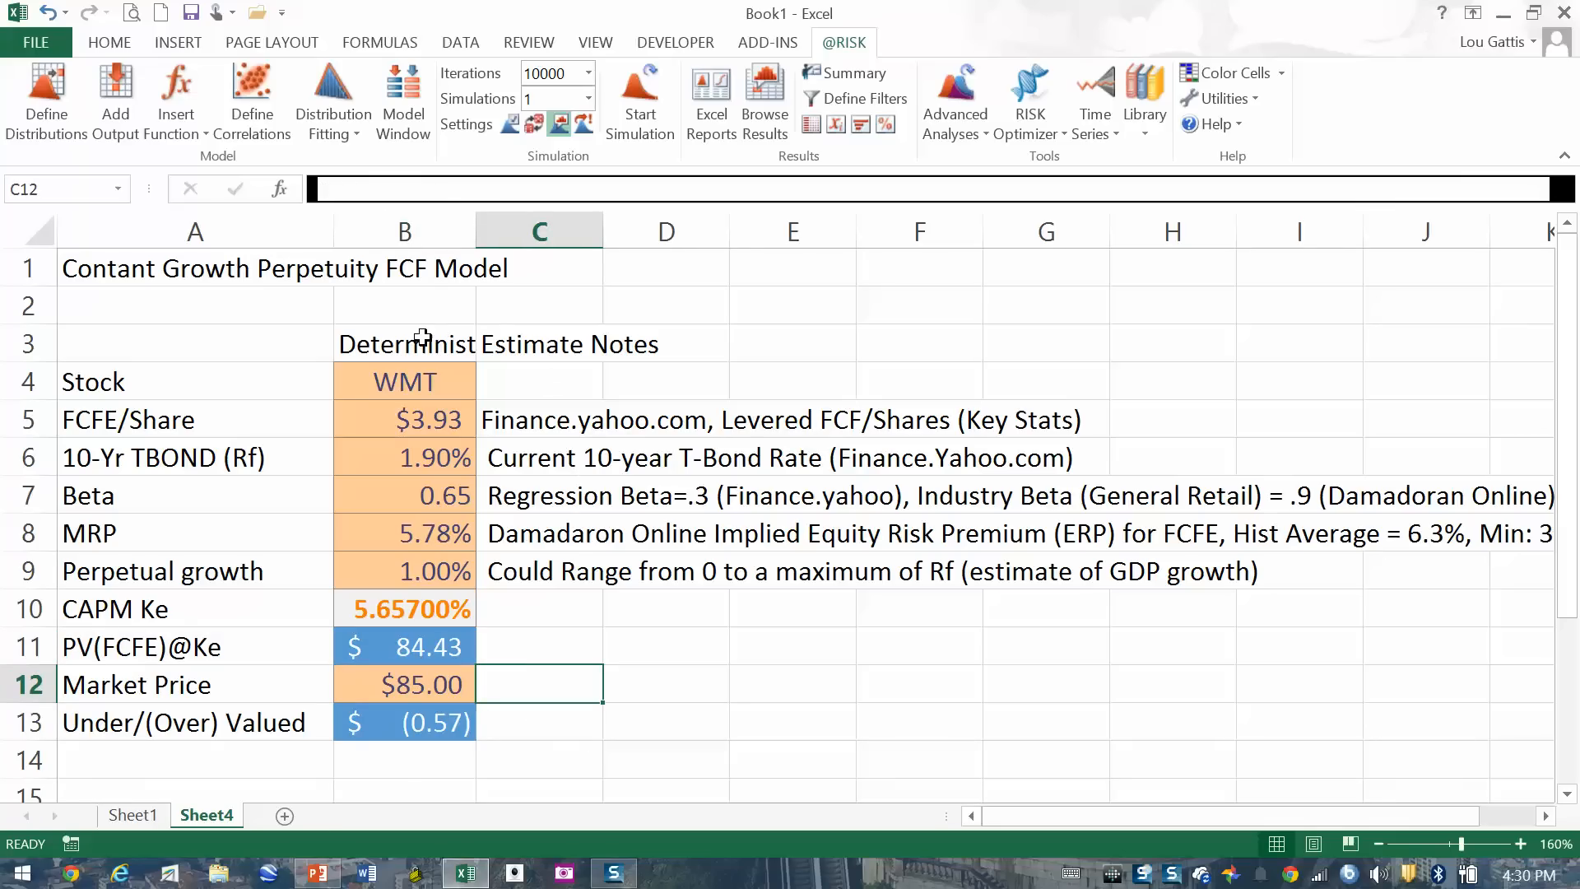
left_click(390, 344)
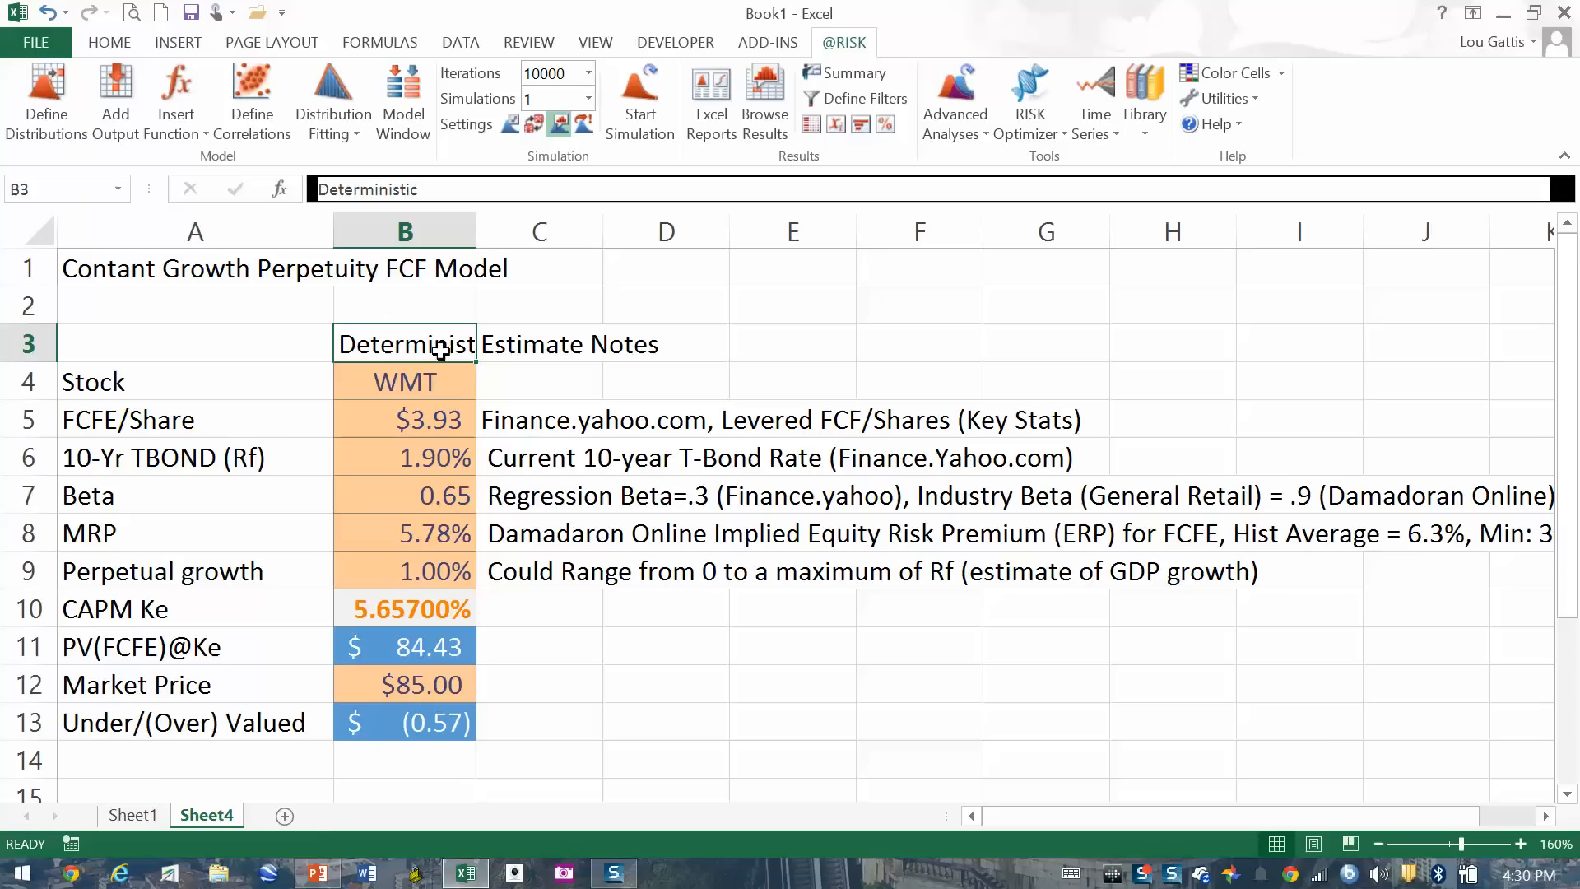
left_click_drag(422, 433, 428, 731)
left_click(425, 760)
left_click_drag(399, 454, 423, 585)
left_click(421, 646)
Step: Move the estimate notes from C5:C9 to D5:D9 and replace the heading in C3 with Stochastic
left_click_drag(537, 415, 680, 626)
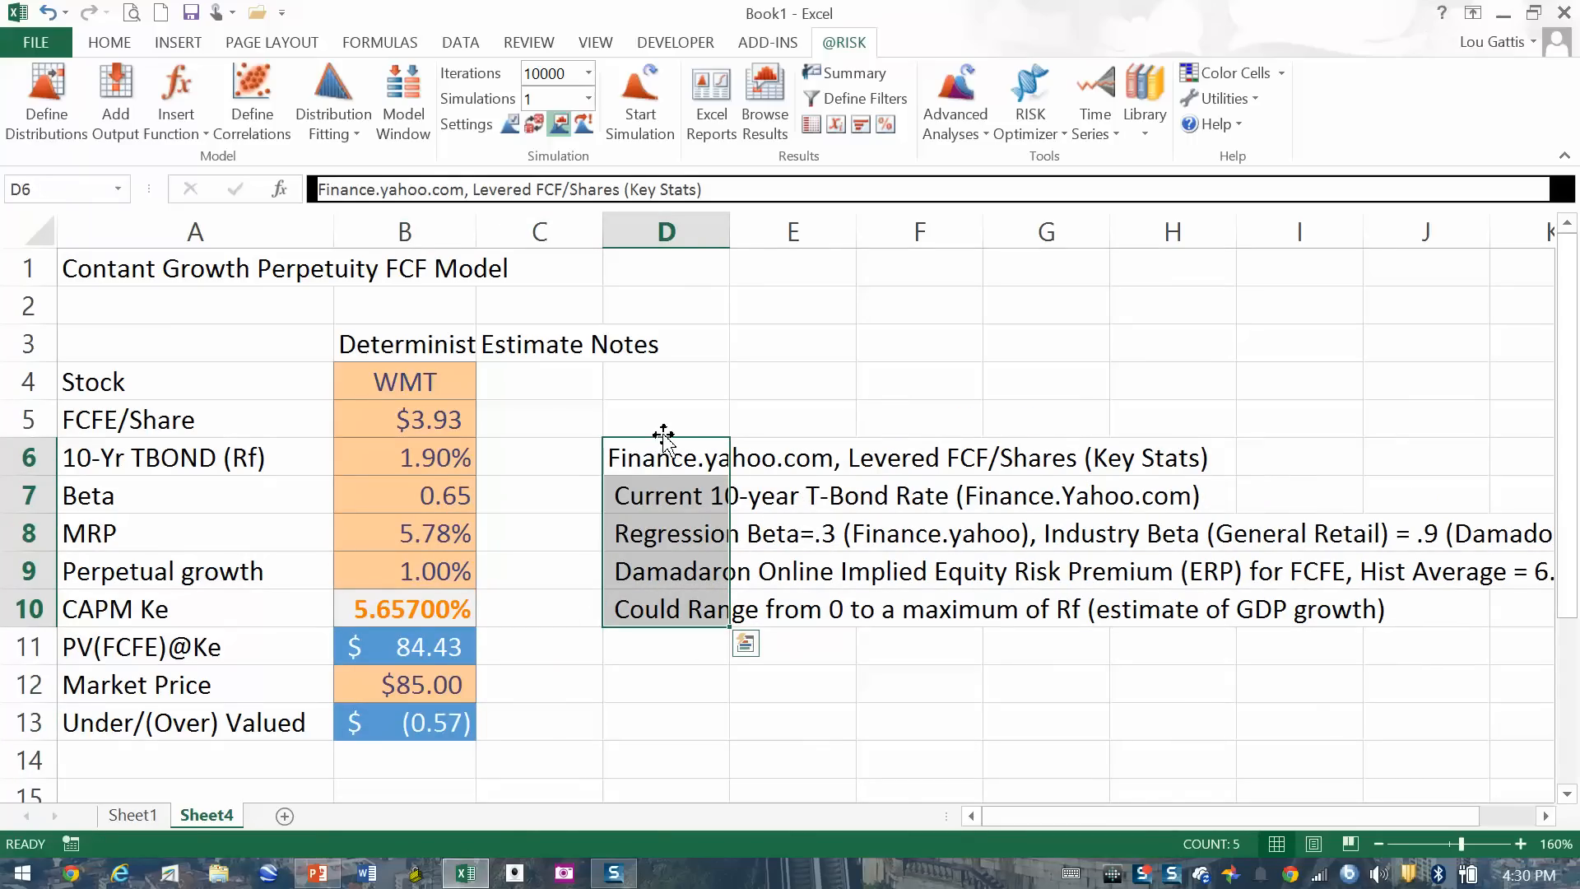
left_click_drag(663, 436, 558, 349)
left_click(551, 349)
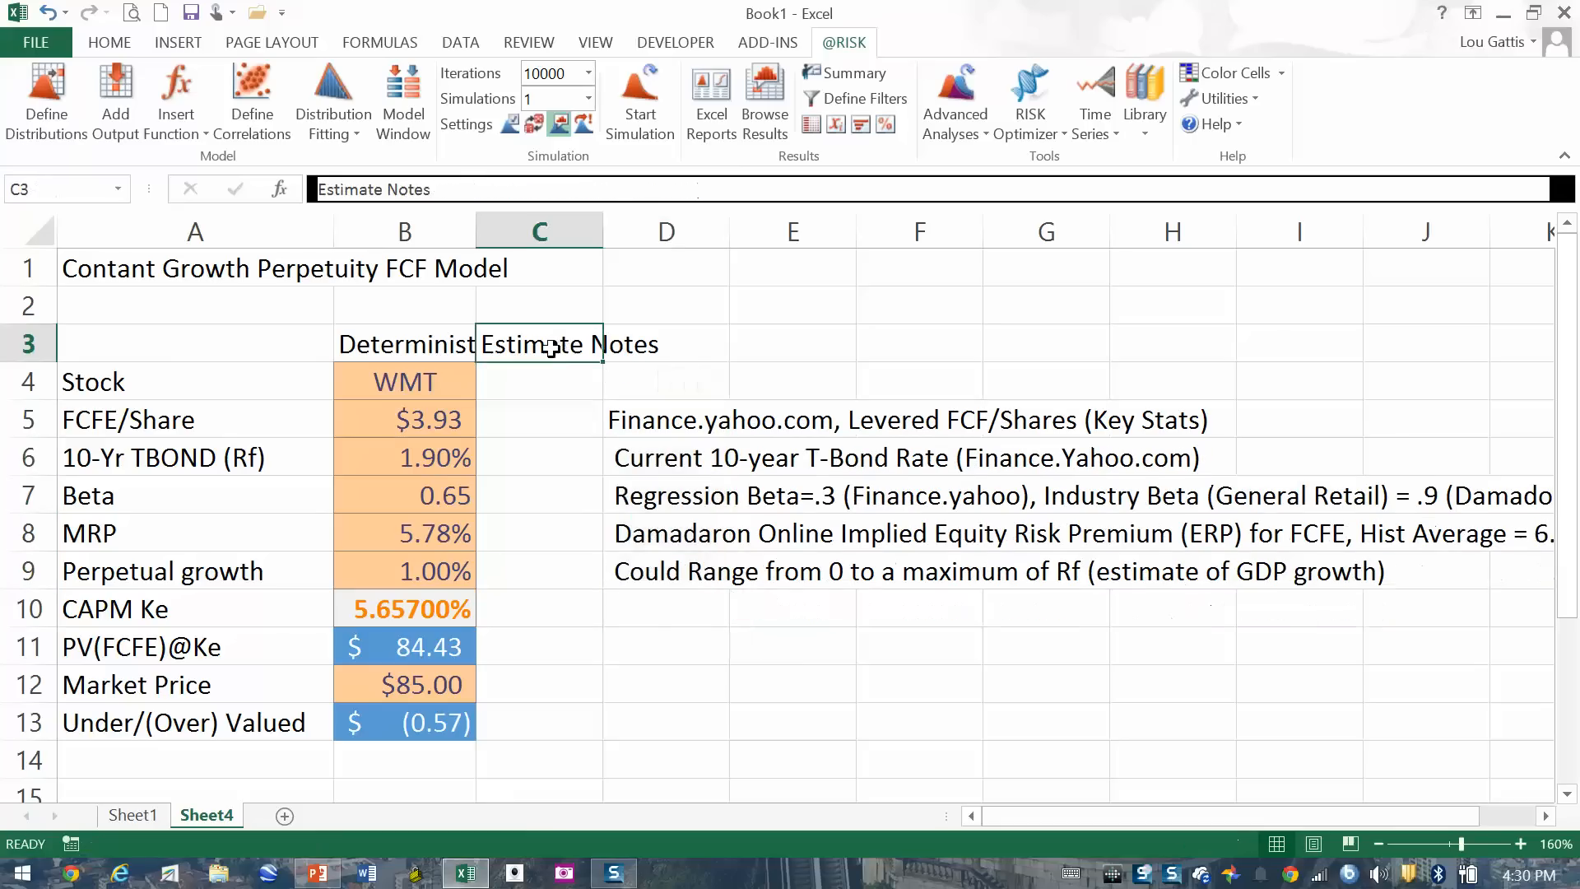
type("Sticha")
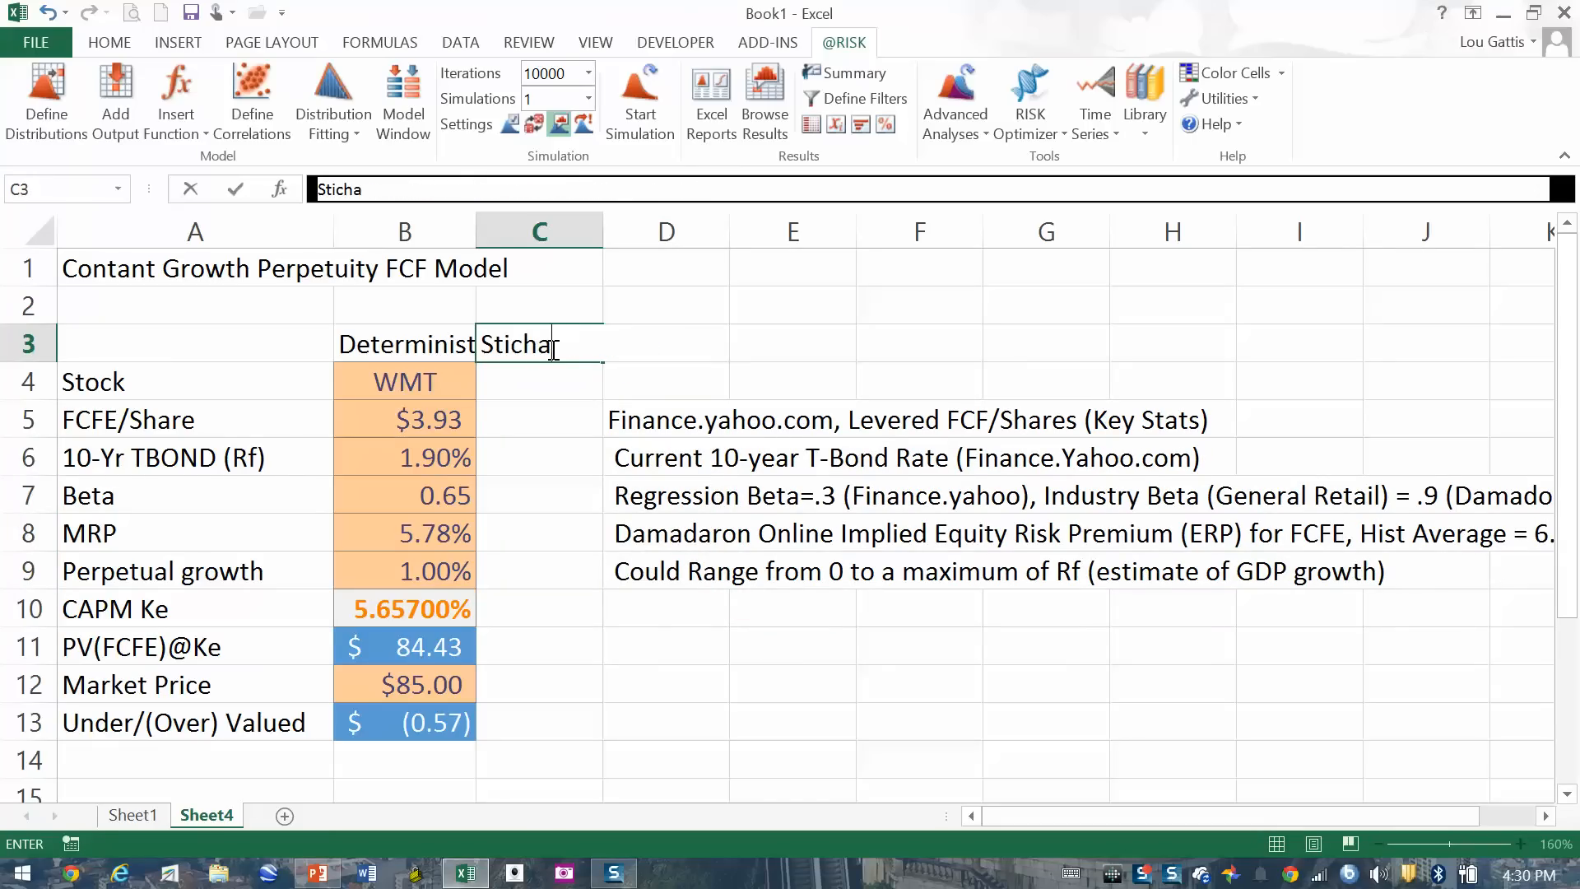
type("stic")
key("Return")
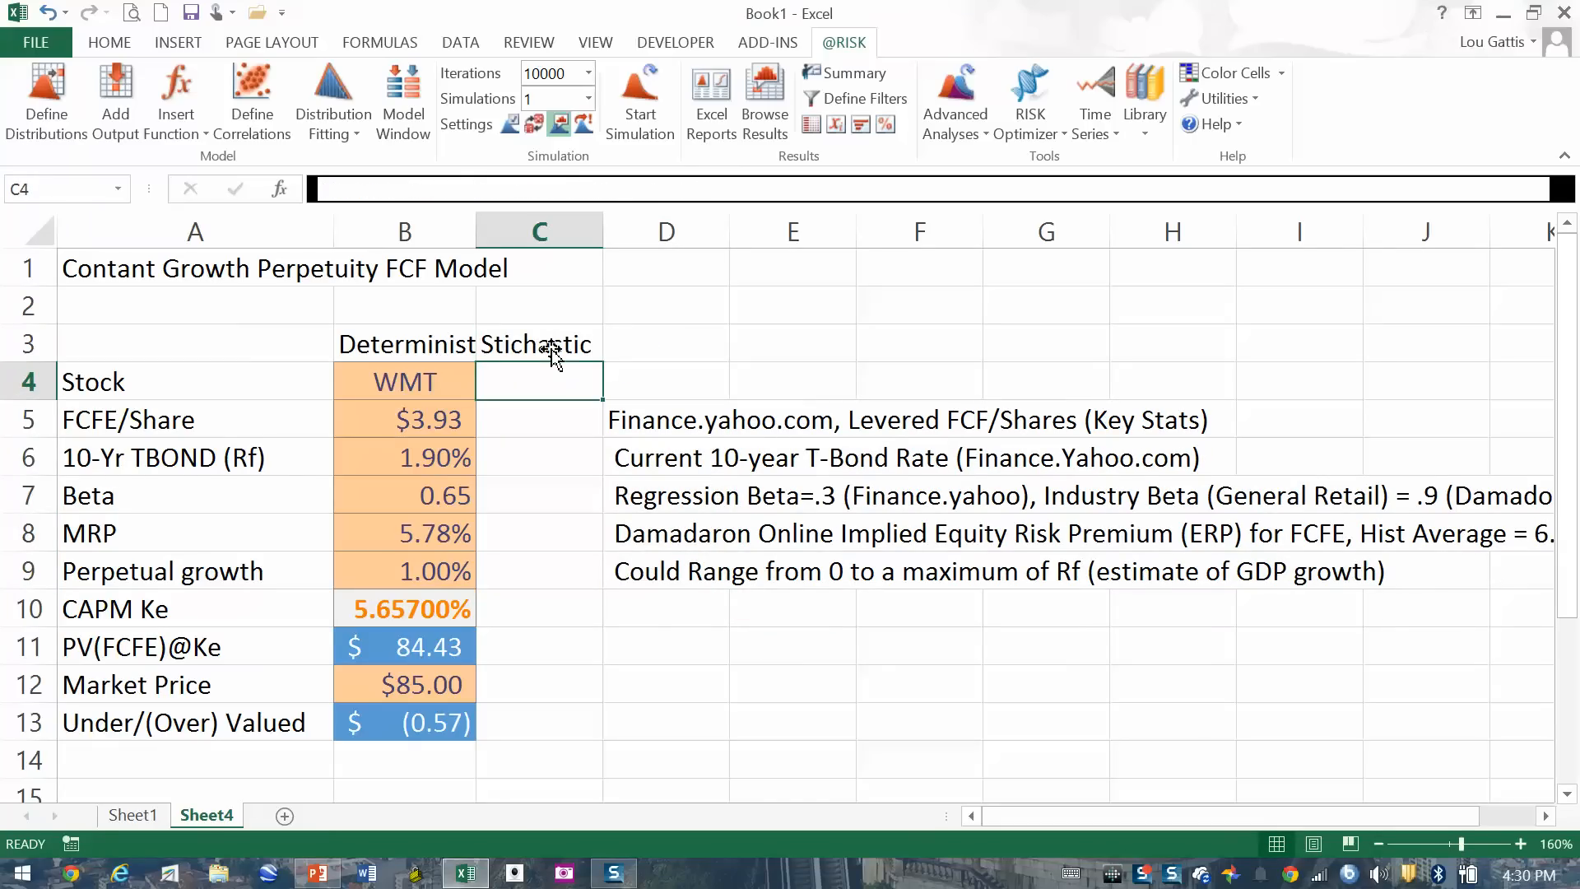
left_click(531, 339)
left_click(336, 190)
key("BackSpace")
type("o")
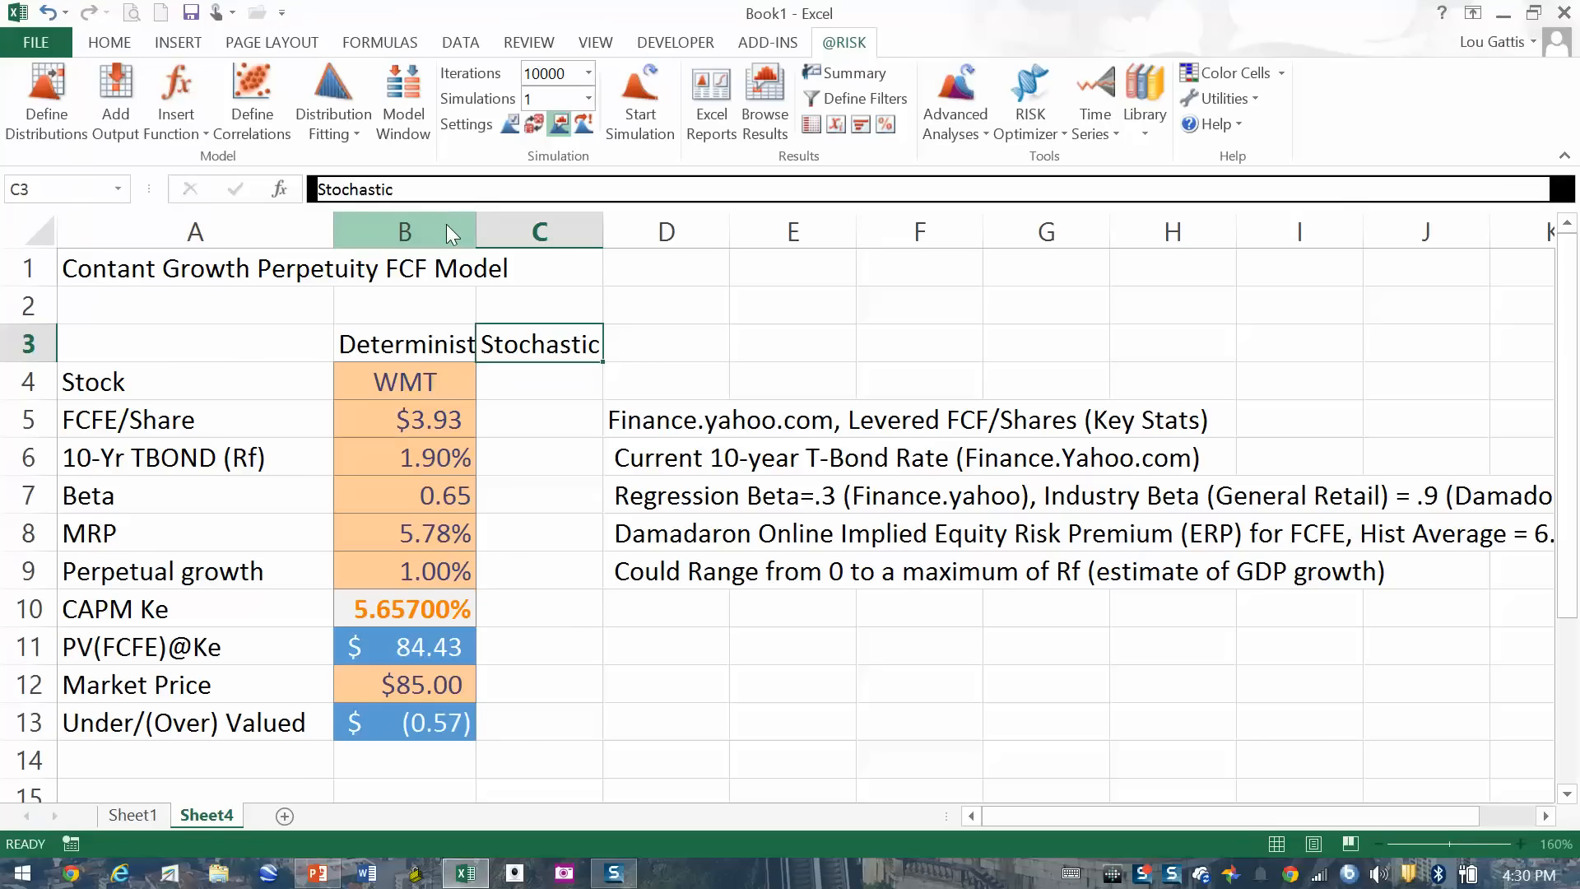
key("Return")
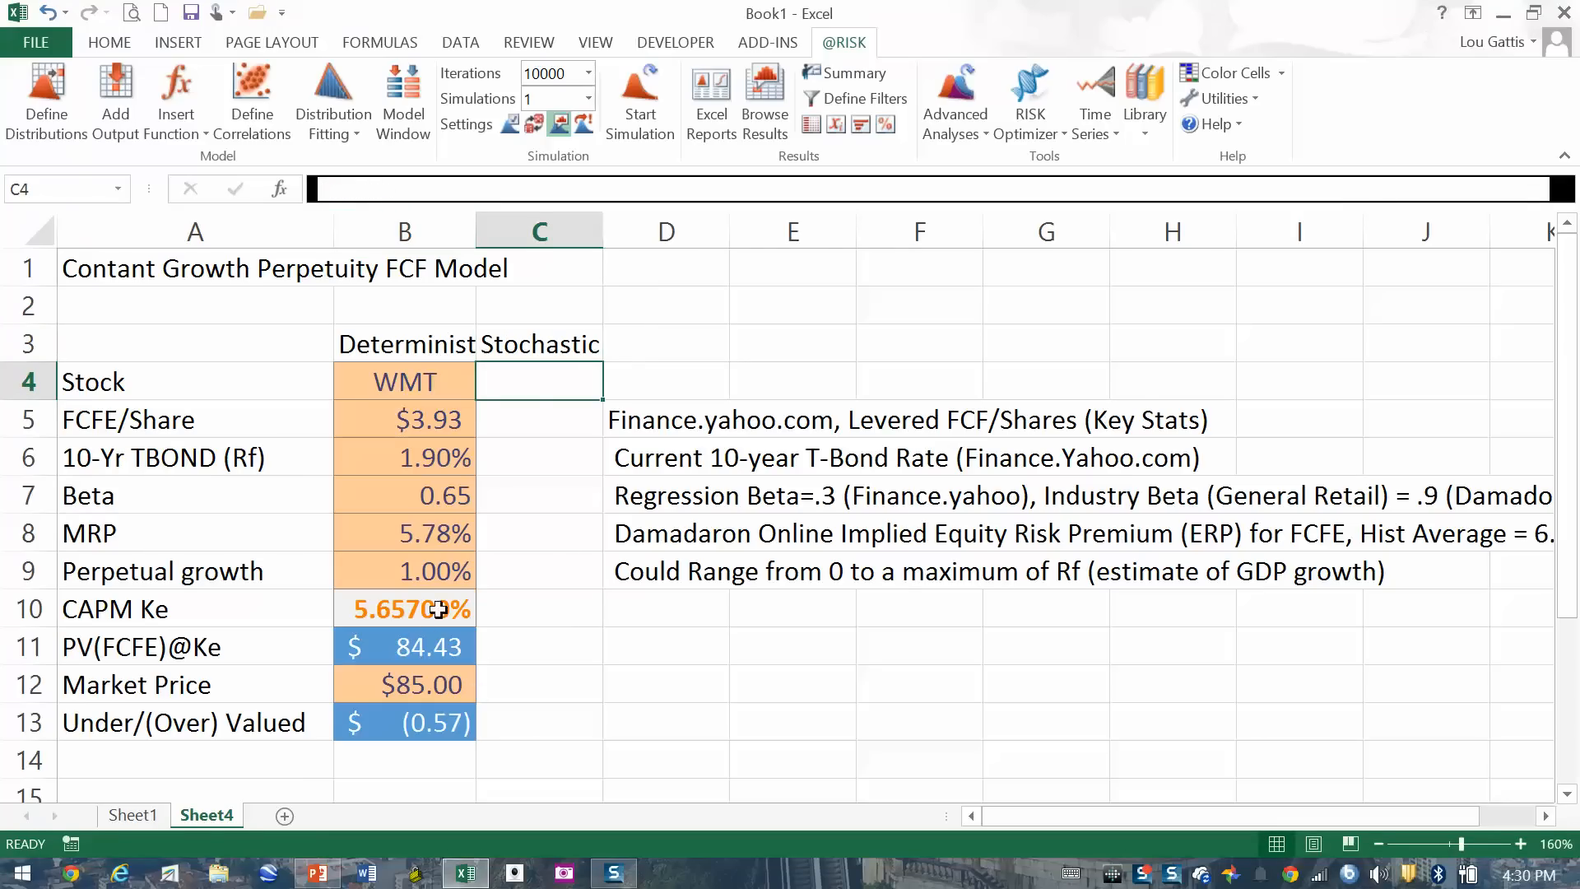
Step: Copy the deterministic model values and formulas from B4:B13 into C4:C13 and widen column C slightly
left_click_drag(406, 381, 407, 729)
key("ctrl+c")
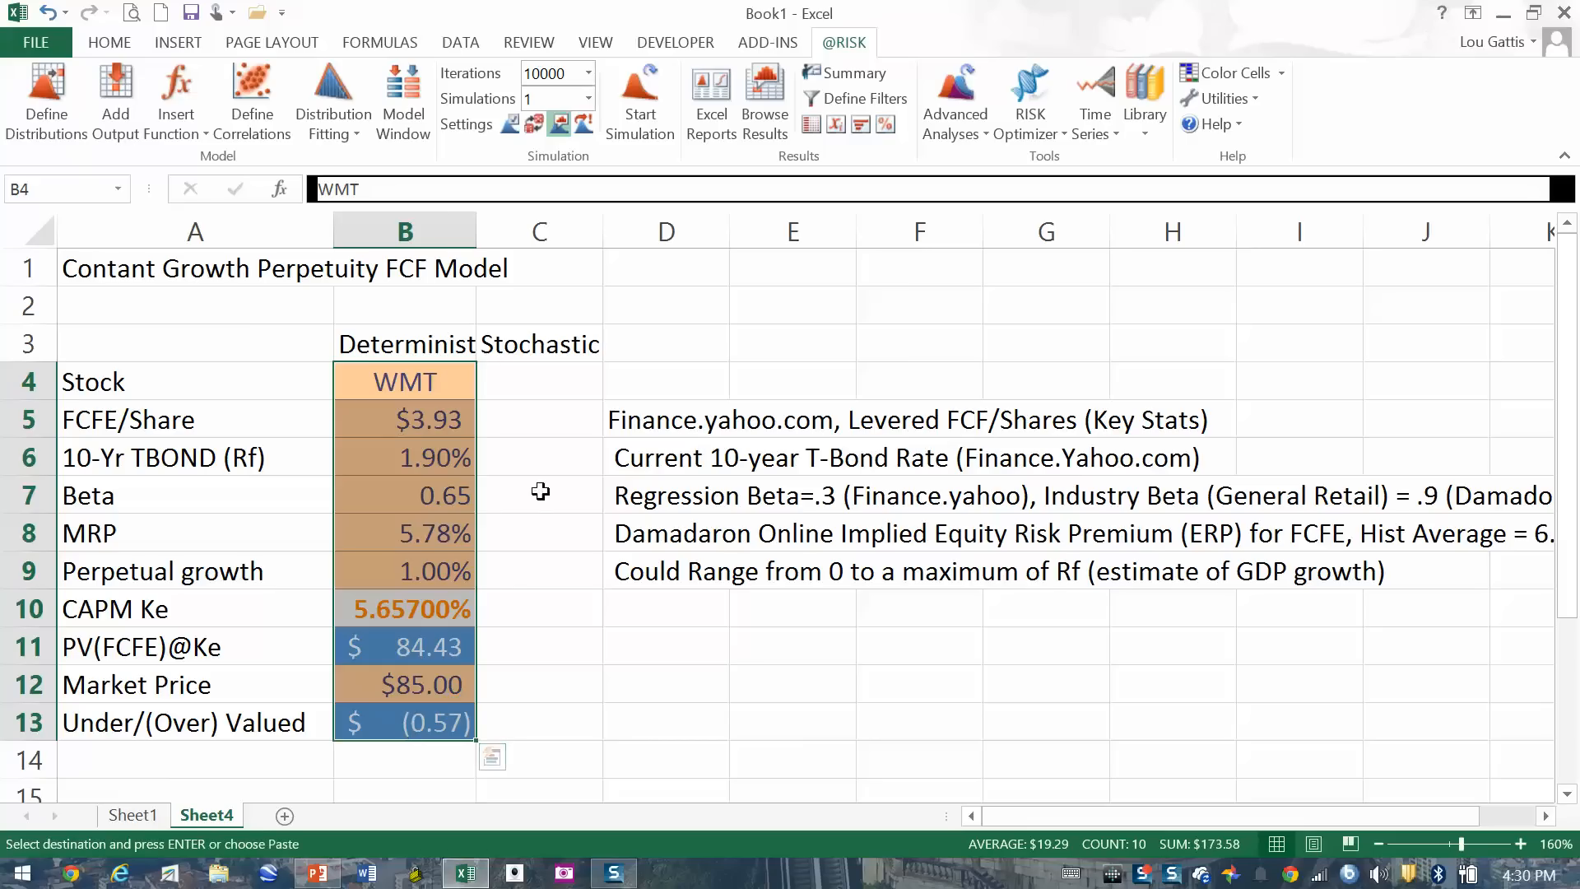
left_click(525, 374)
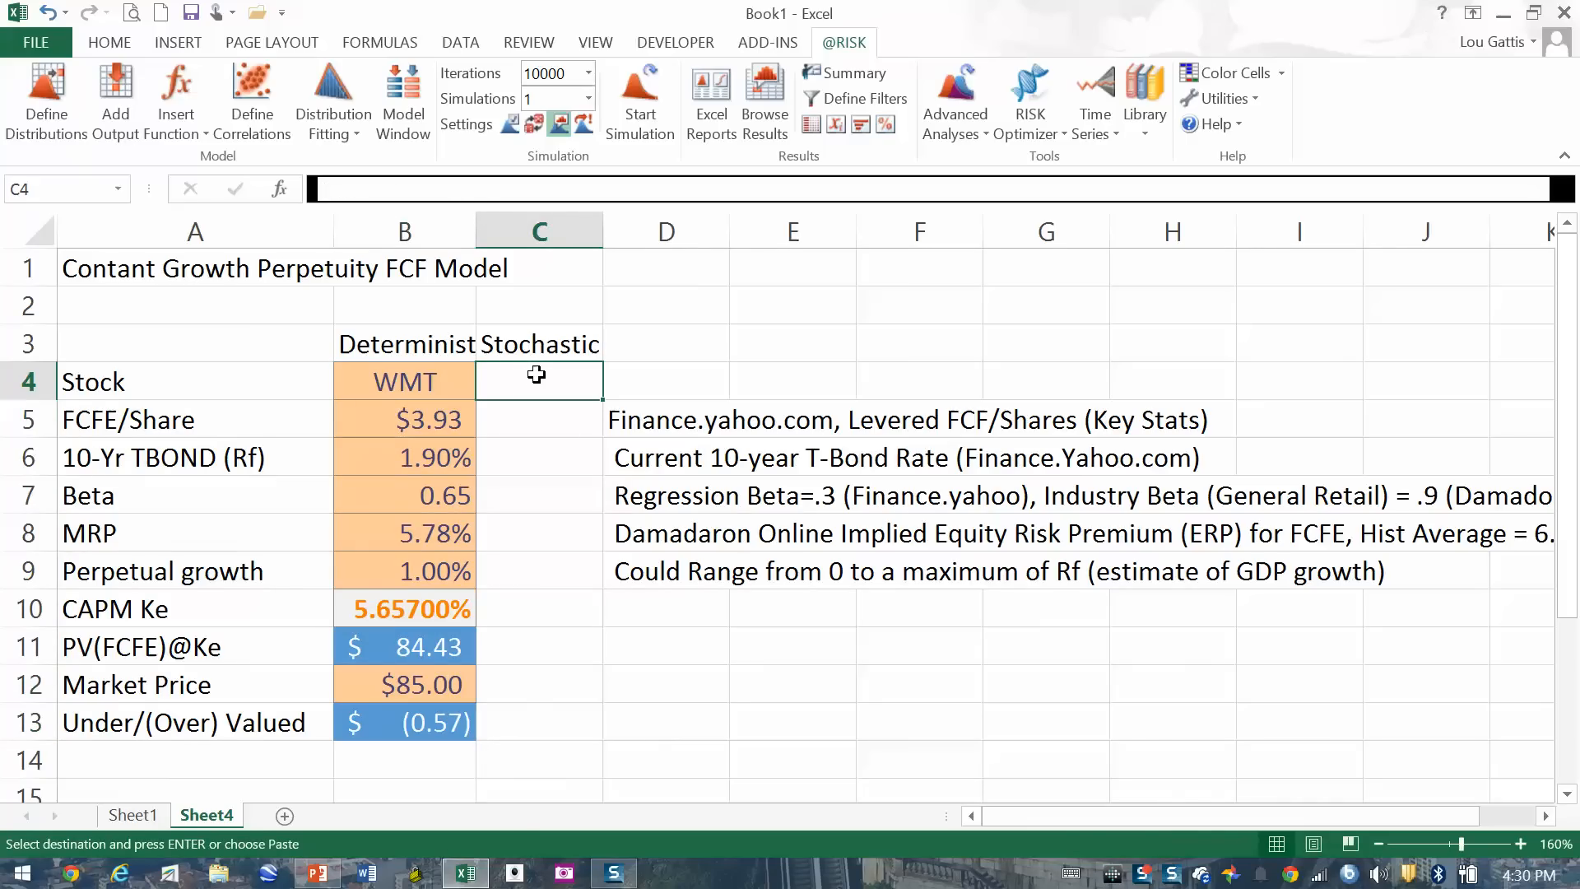
key("ctrl+v")
left_click(732, 681)
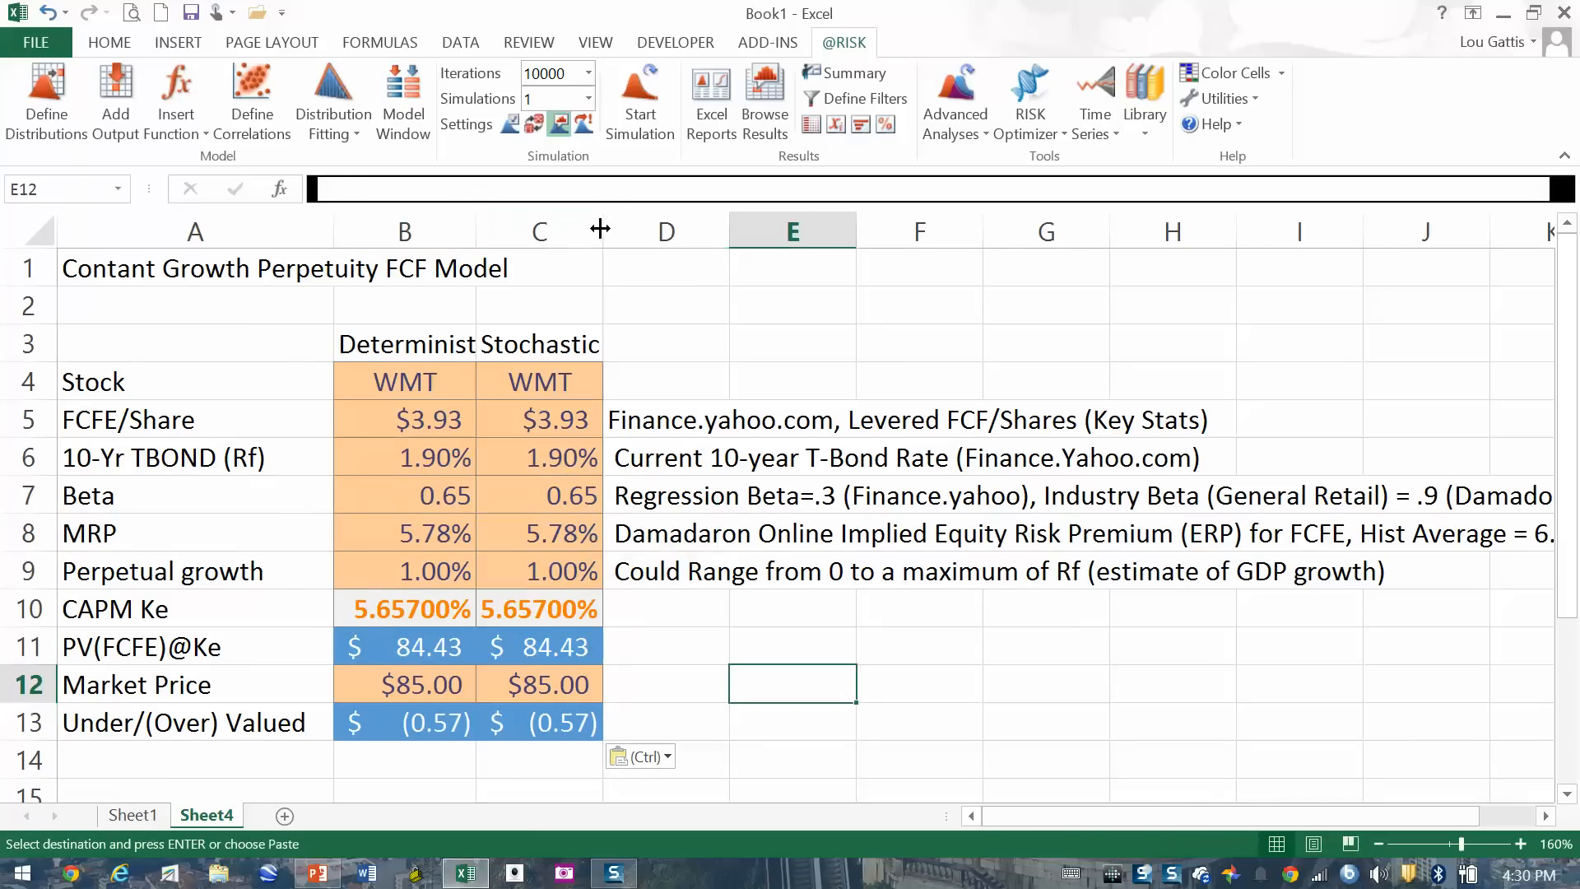
left_click_drag(609, 214, 625, 216)
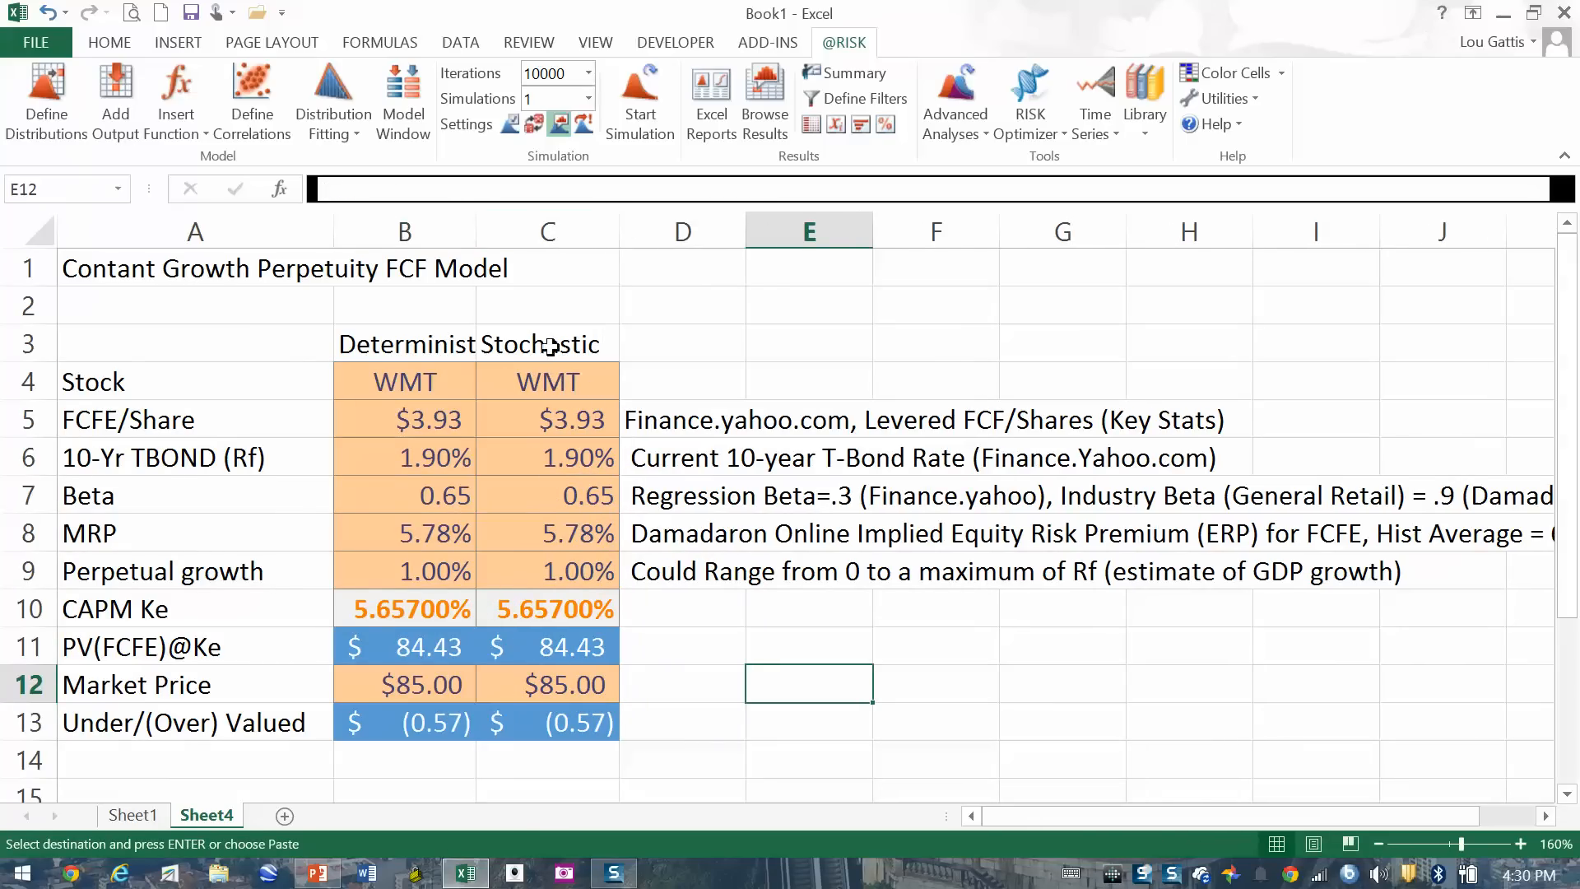
left_click_drag(583, 492, 581, 563)
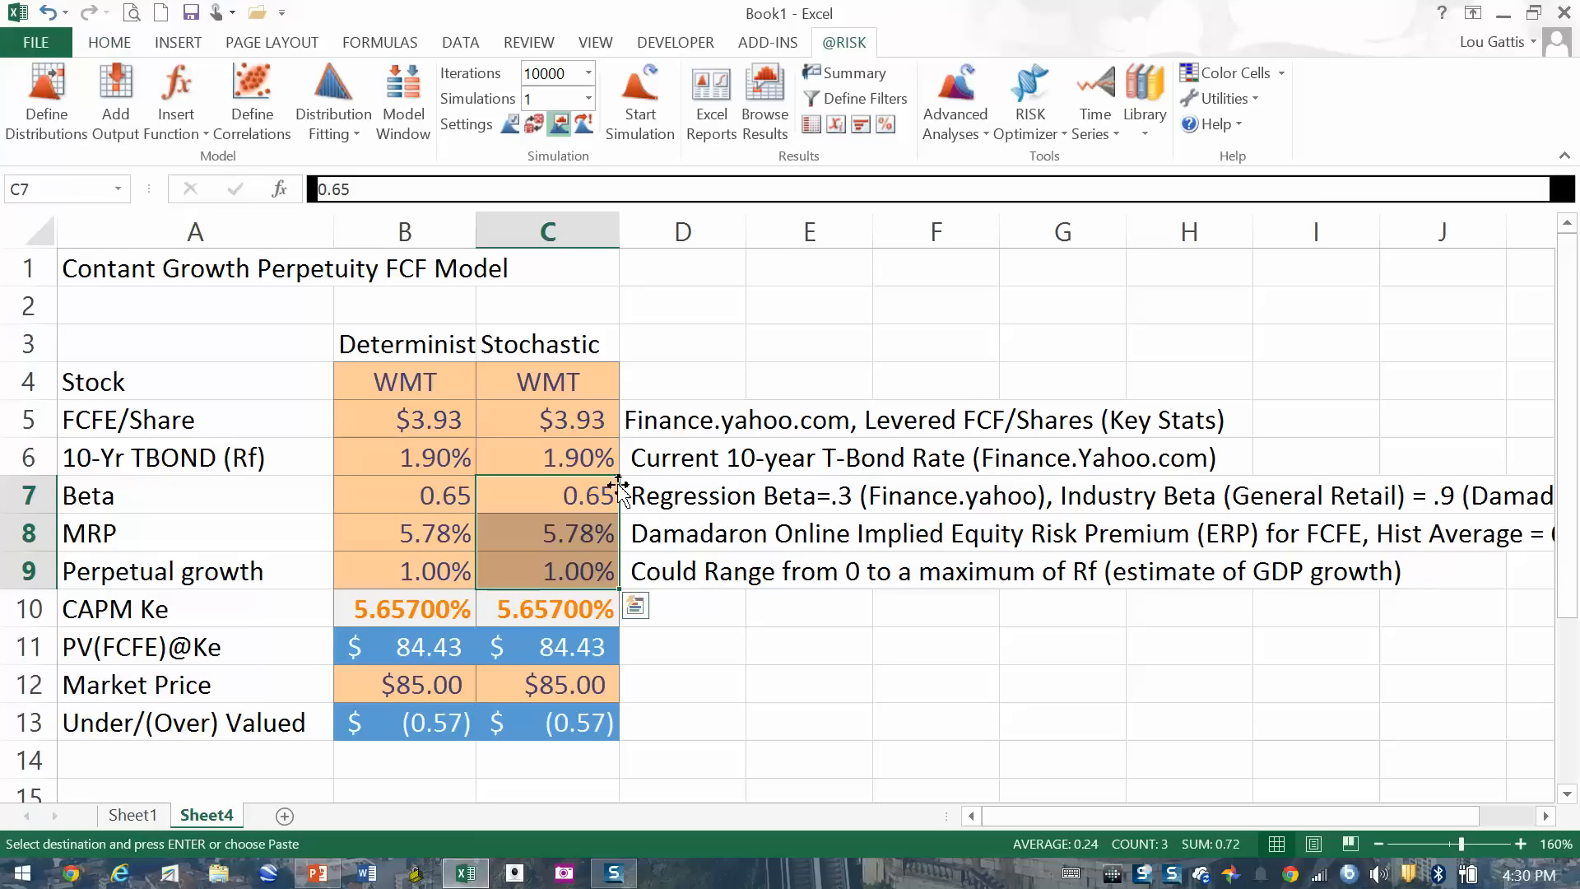
left_click(593, 497)
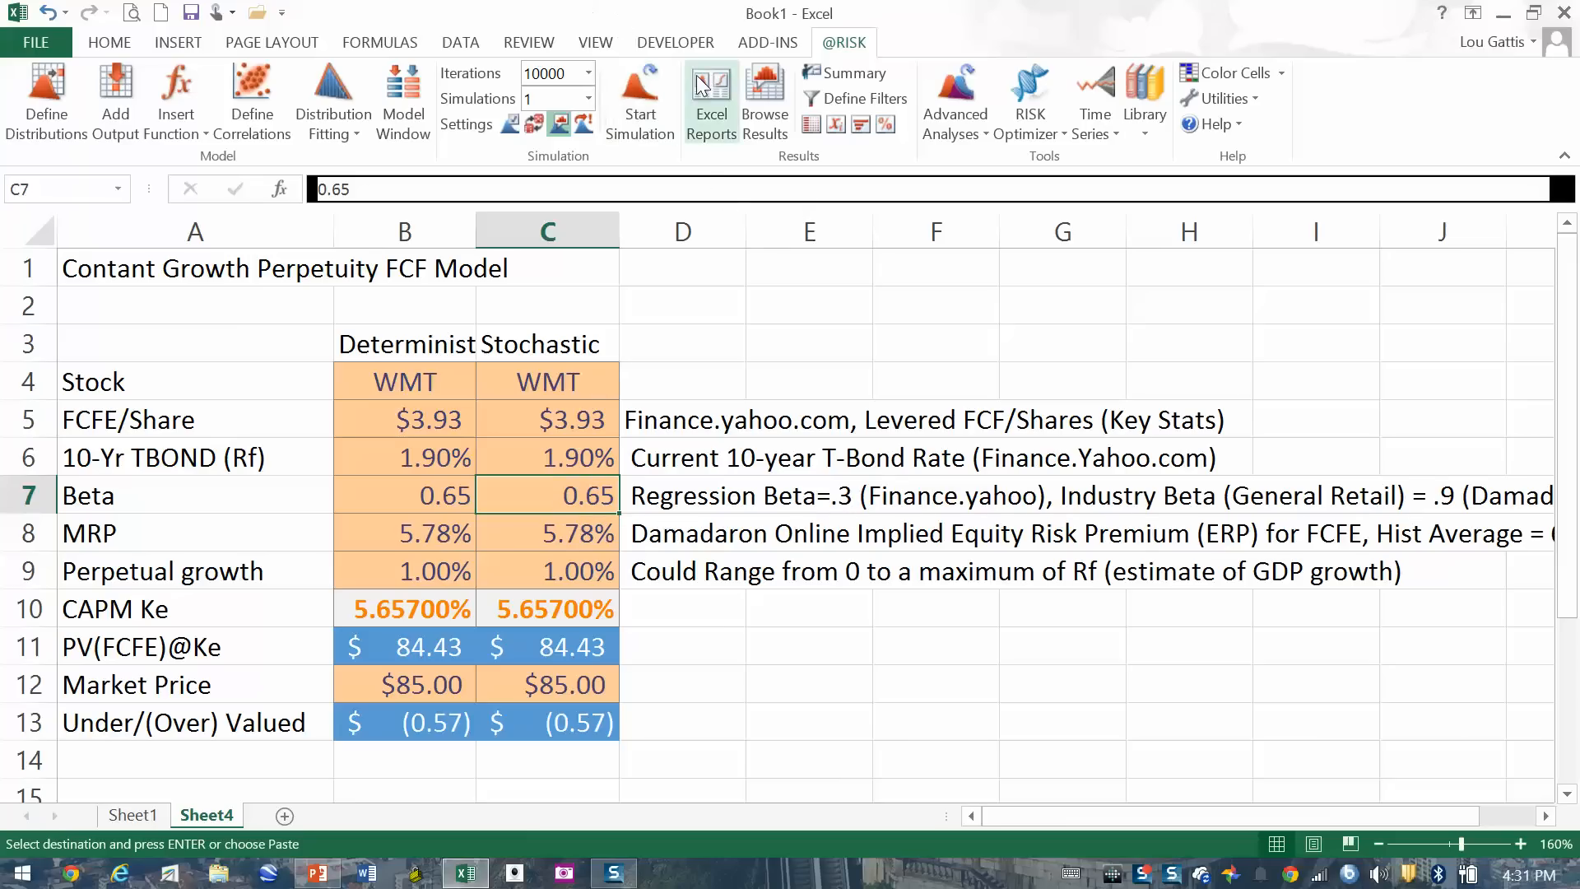
left_click(53, 106)
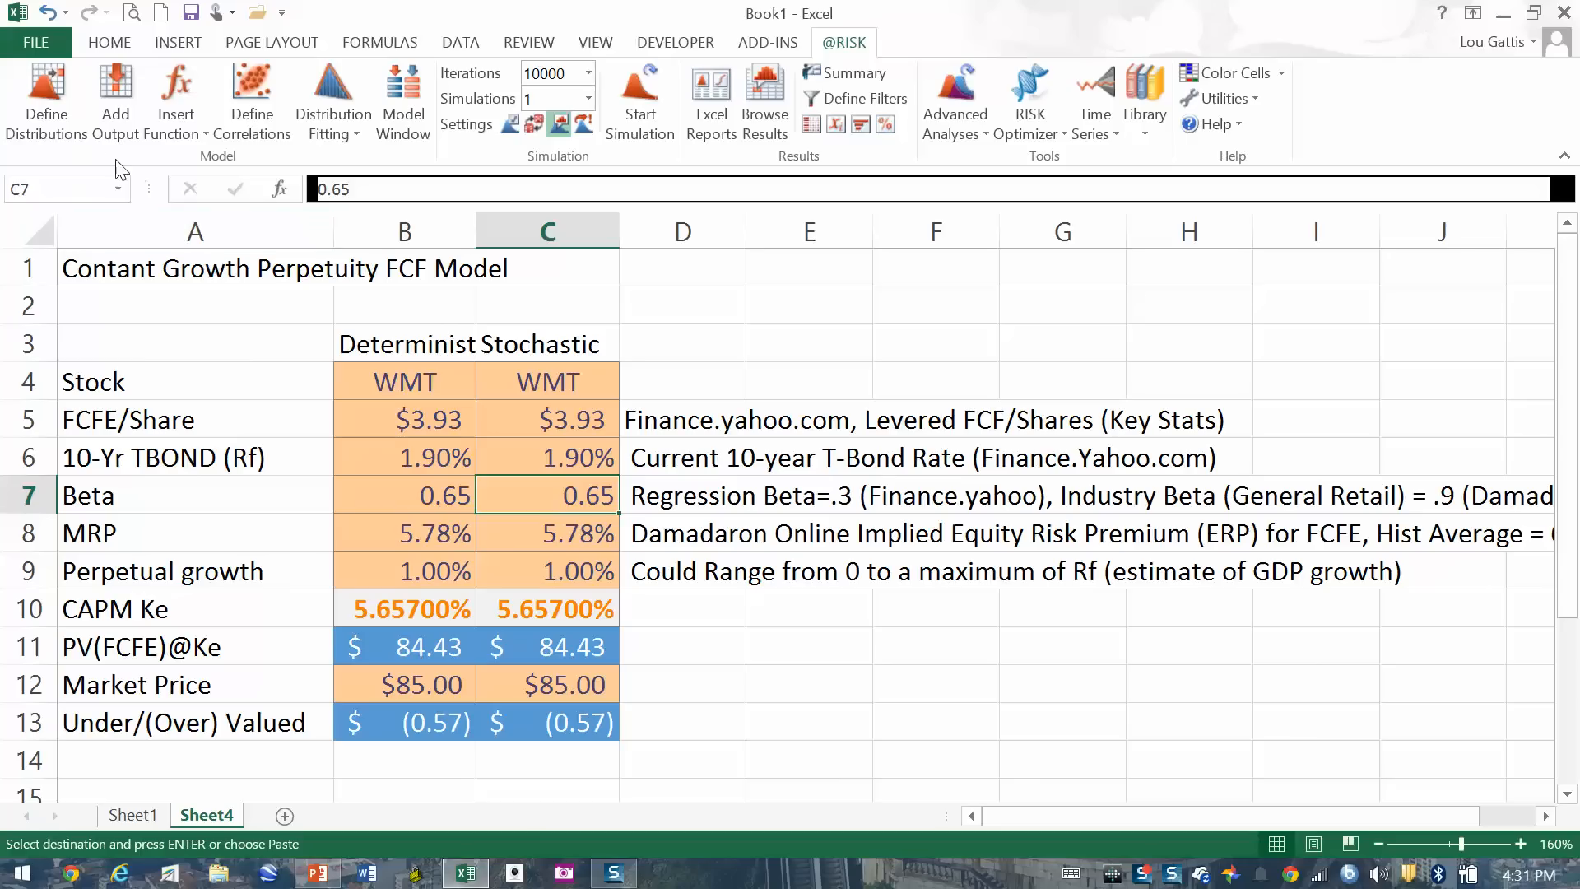
left_click(41, 107)
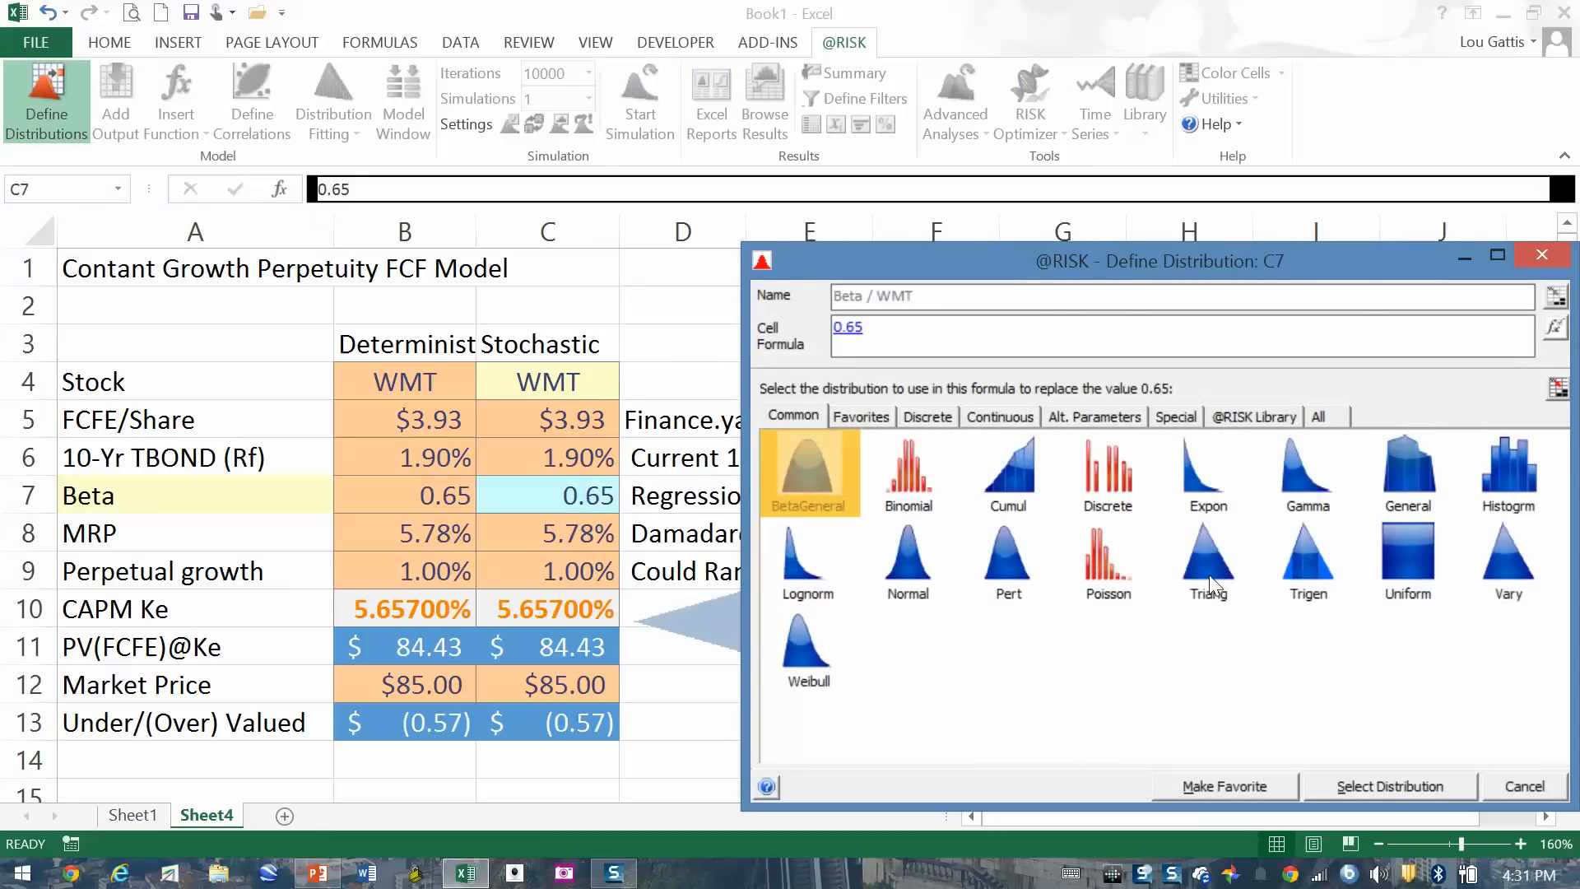
double_click(1399, 548)
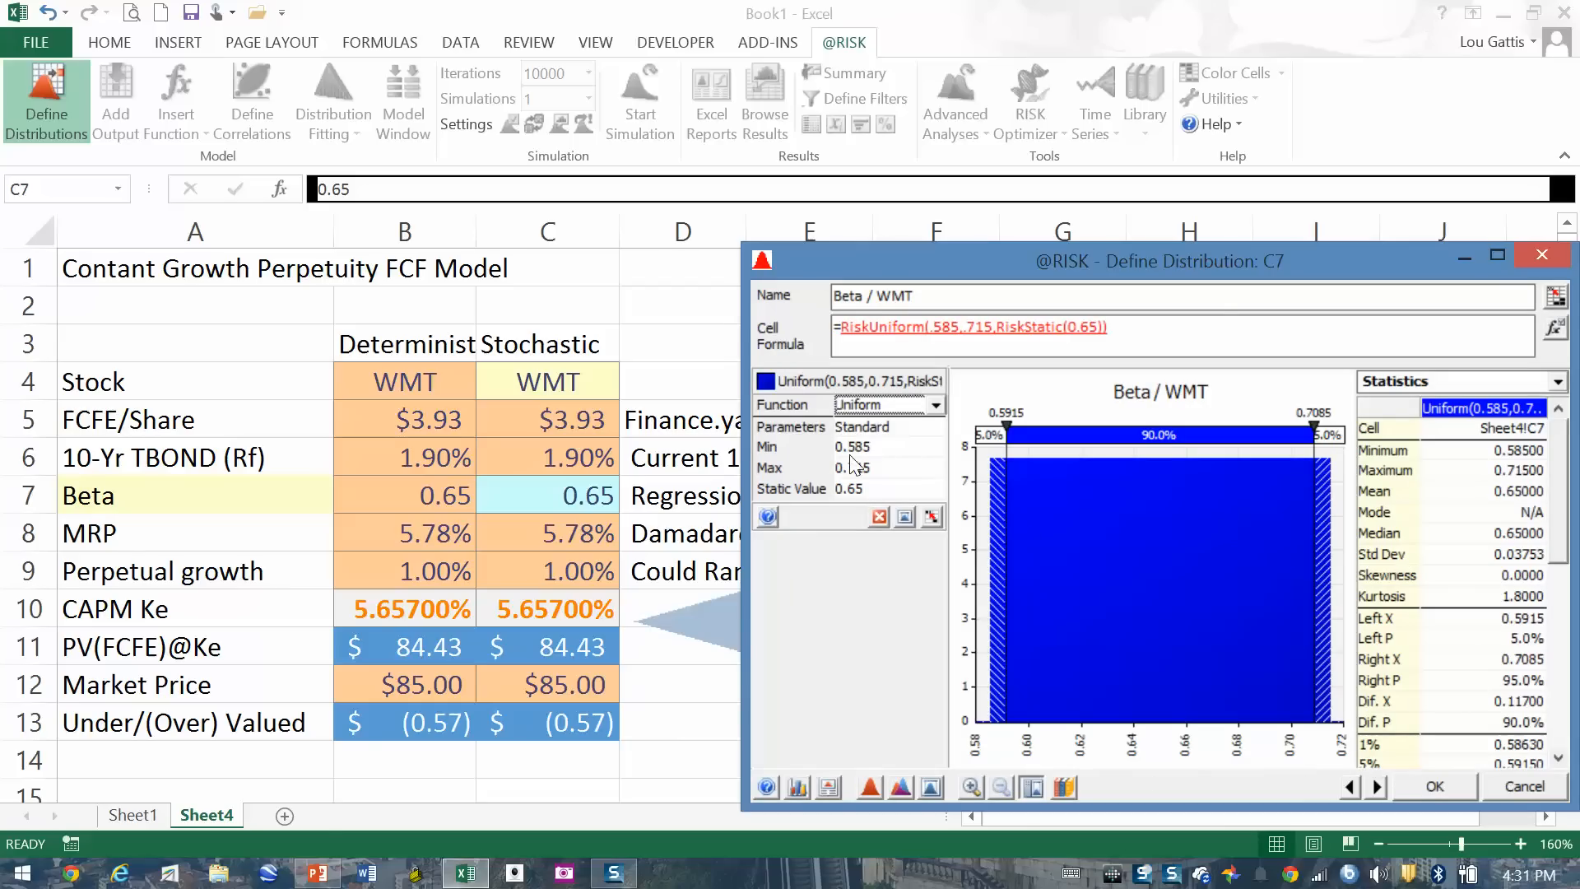
Step: Set the Beta distribution's minimum to 0.3 and maximum to 0.9, and apply it to C7
left_click(861, 452)
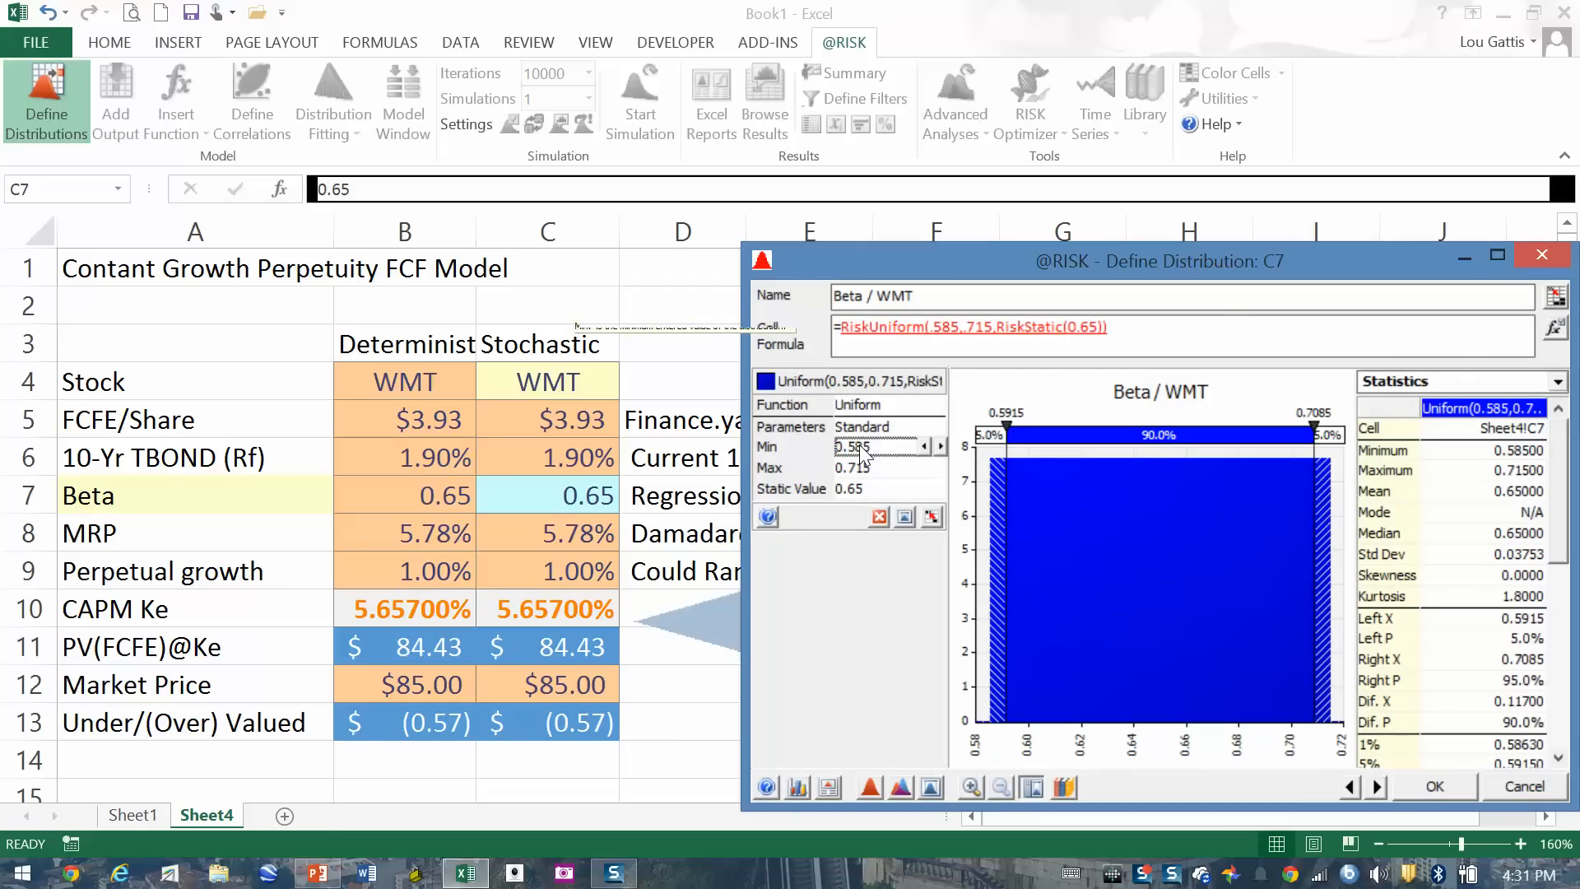
double_click(860, 445)
type(".3")
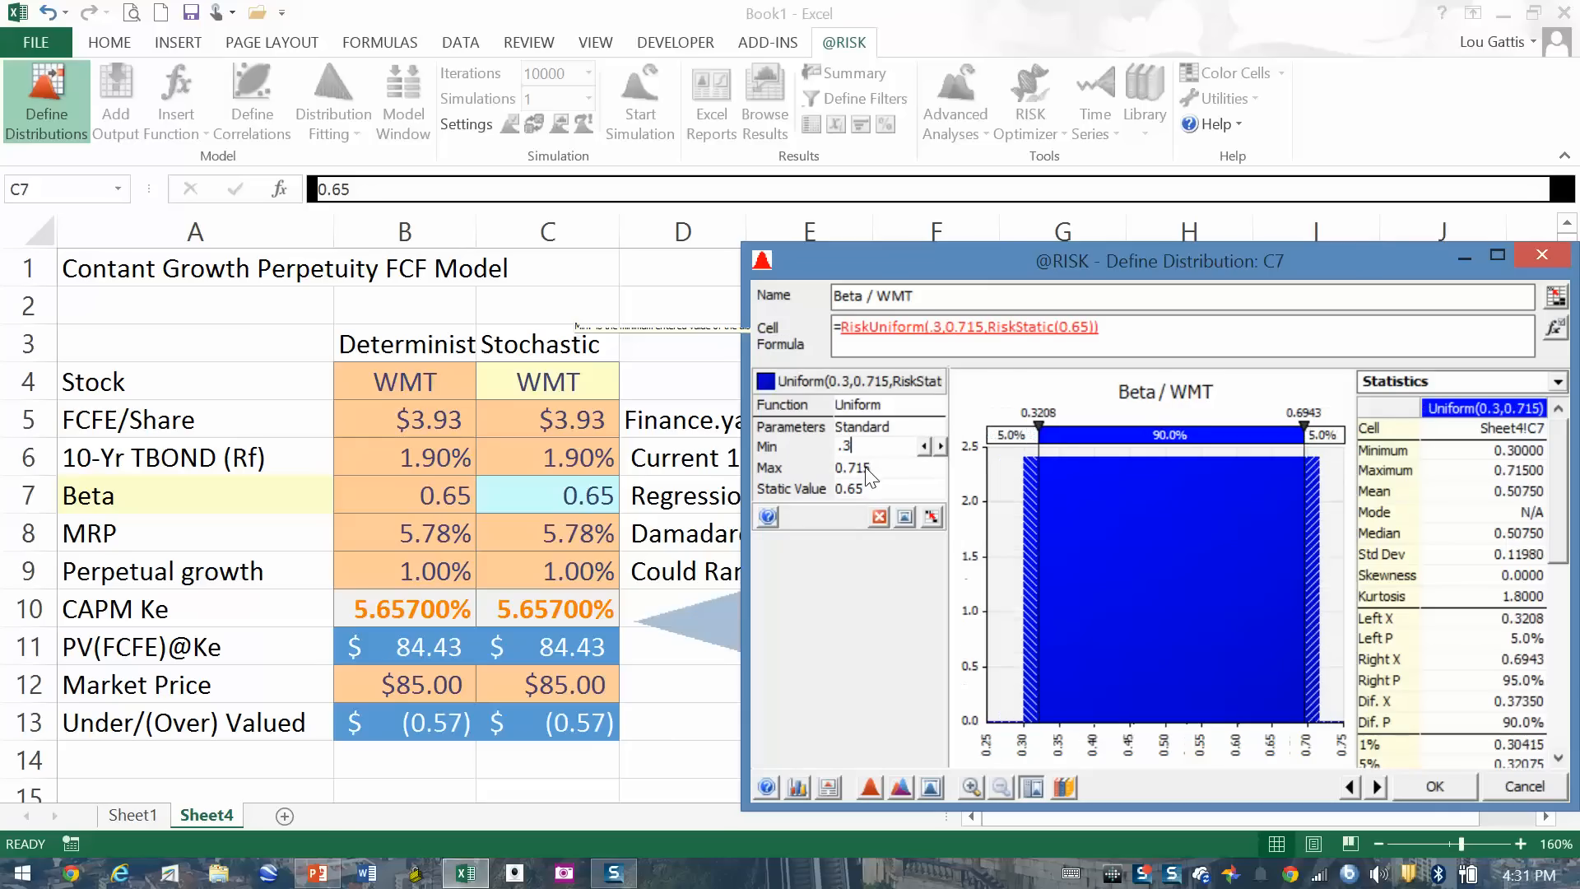
double_click(867, 467)
type(".9")
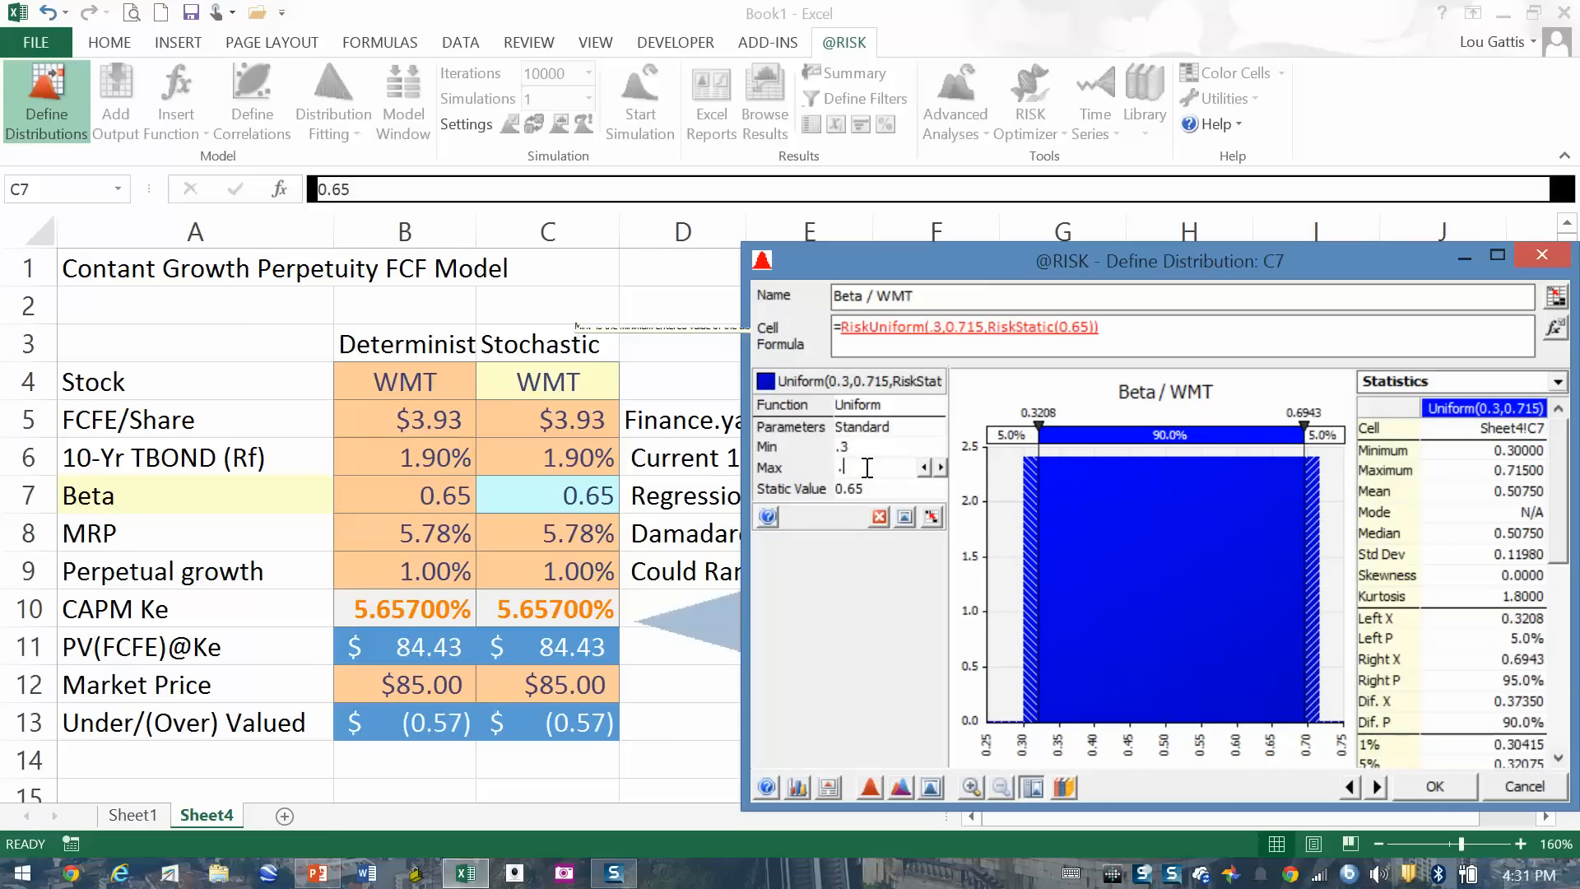
left_click(841, 489)
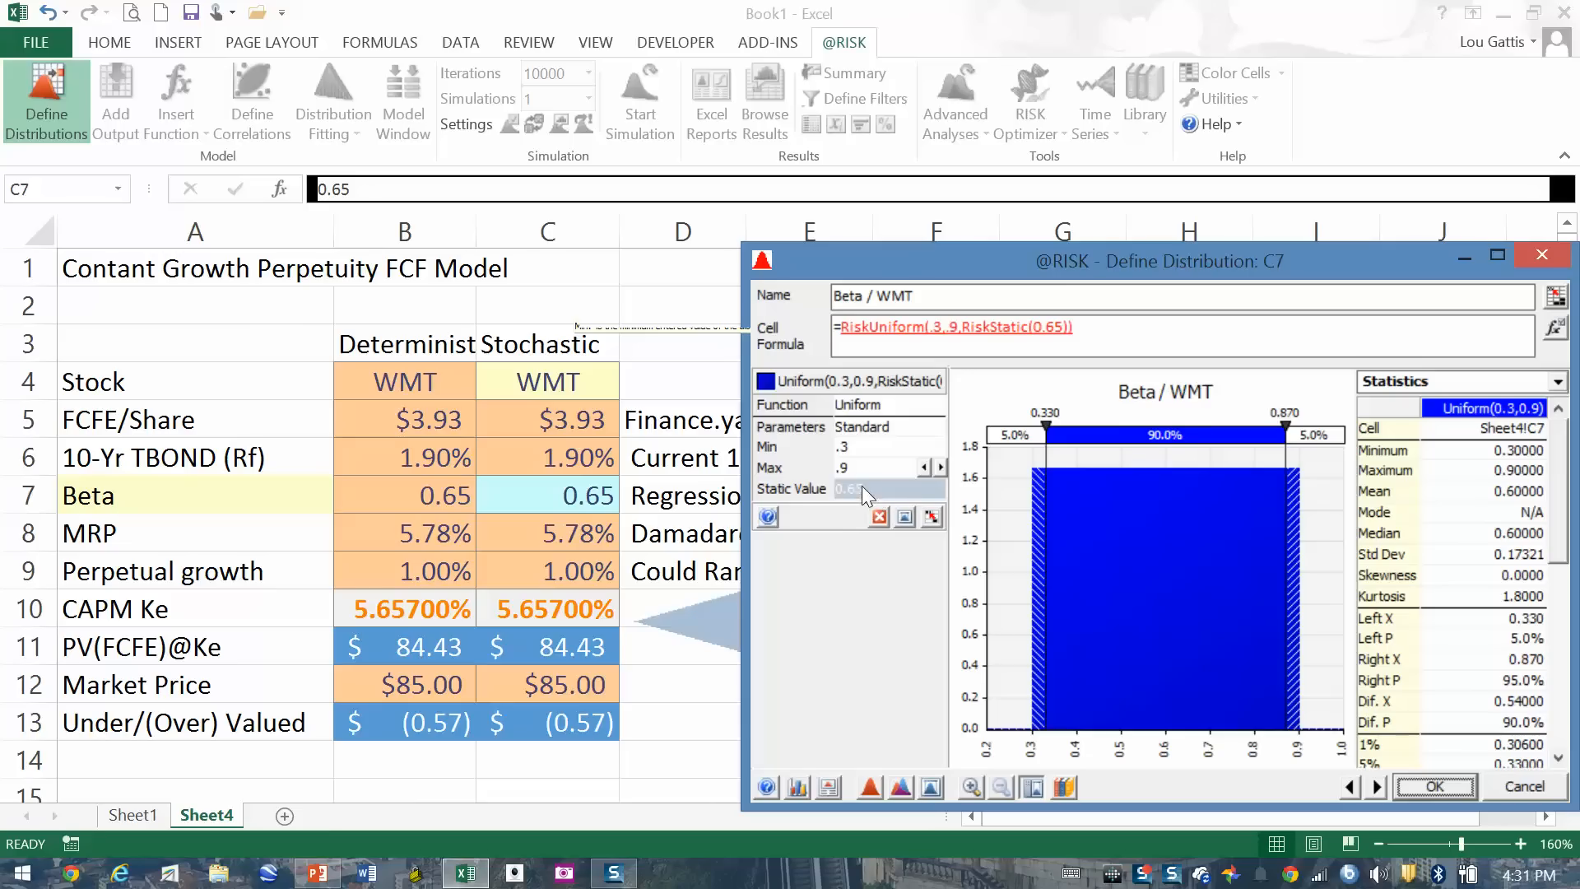
left_click(1429, 780)
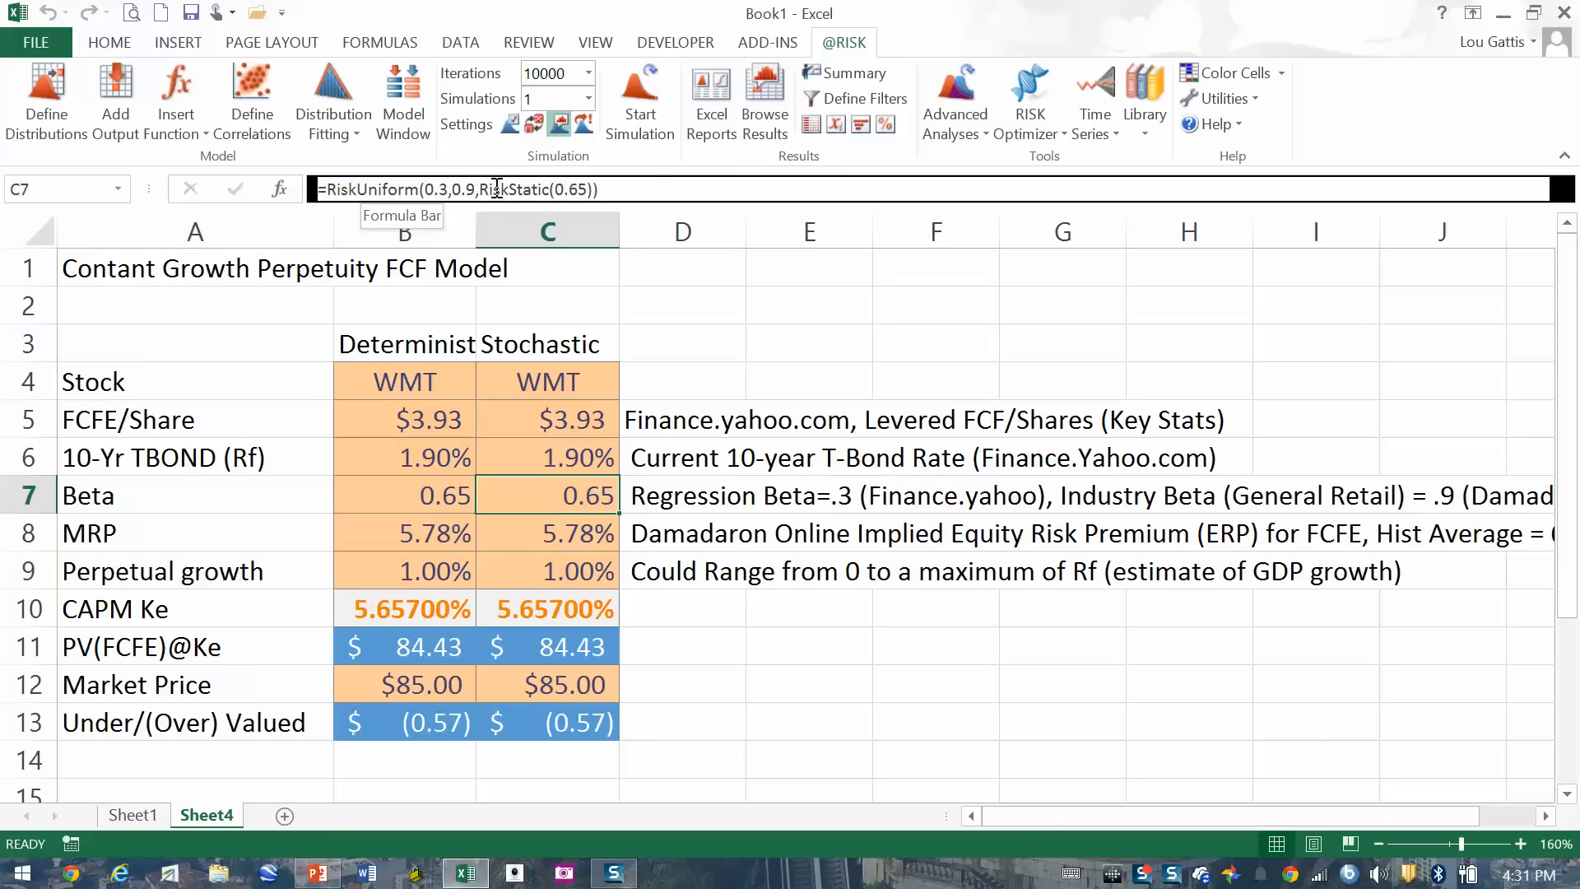
Step: Read the full estimate note beside the stochastic MRP in C8 for its historical average and minimum
left_click(561, 533)
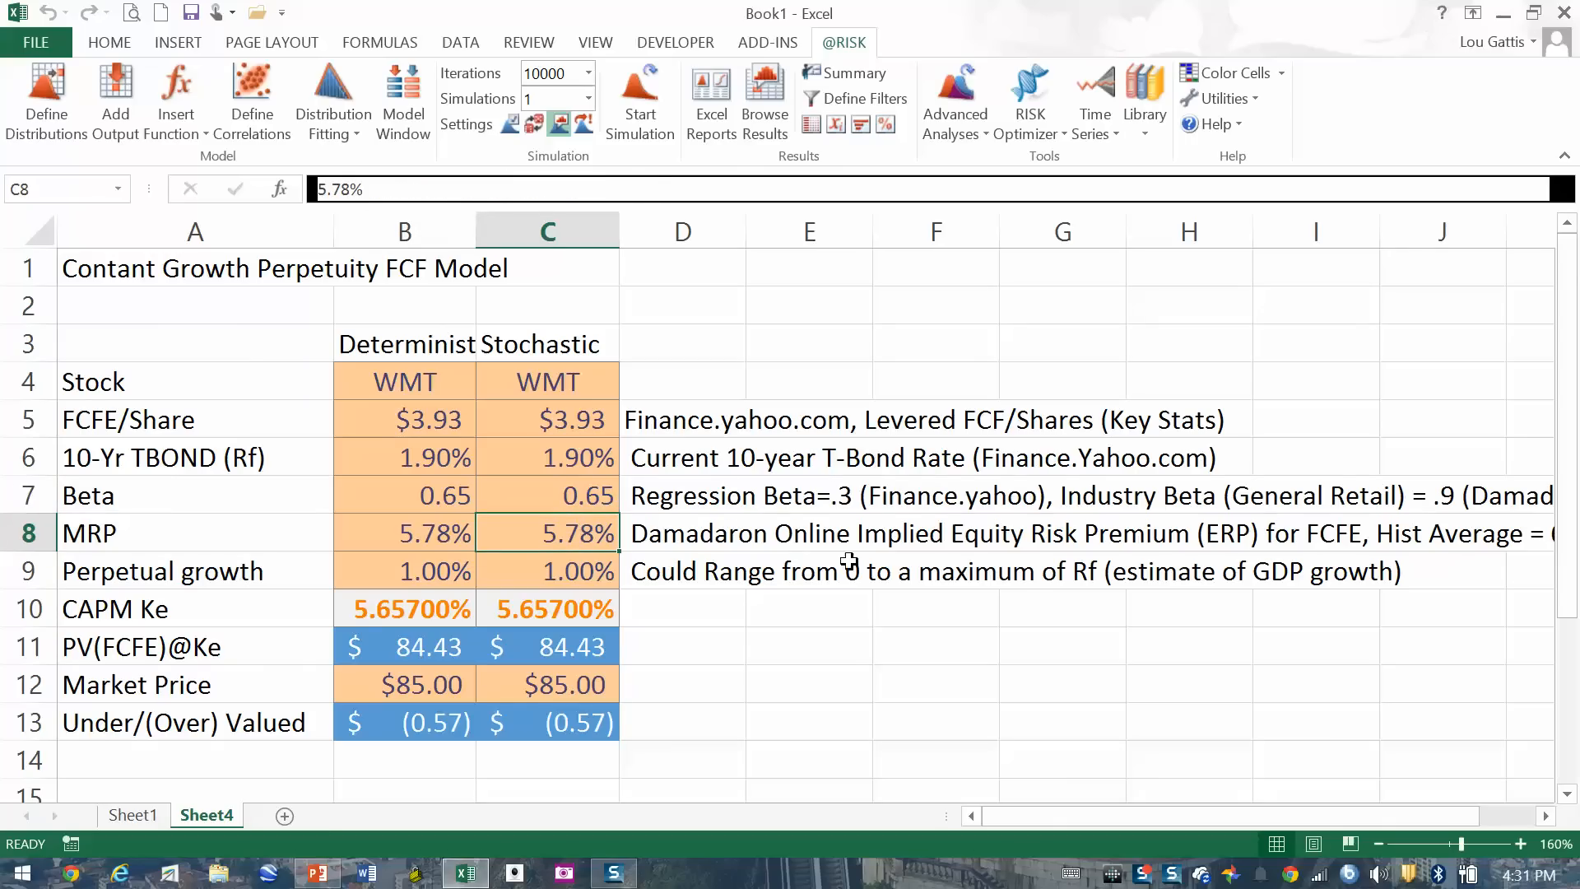
left_click(1548, 818)
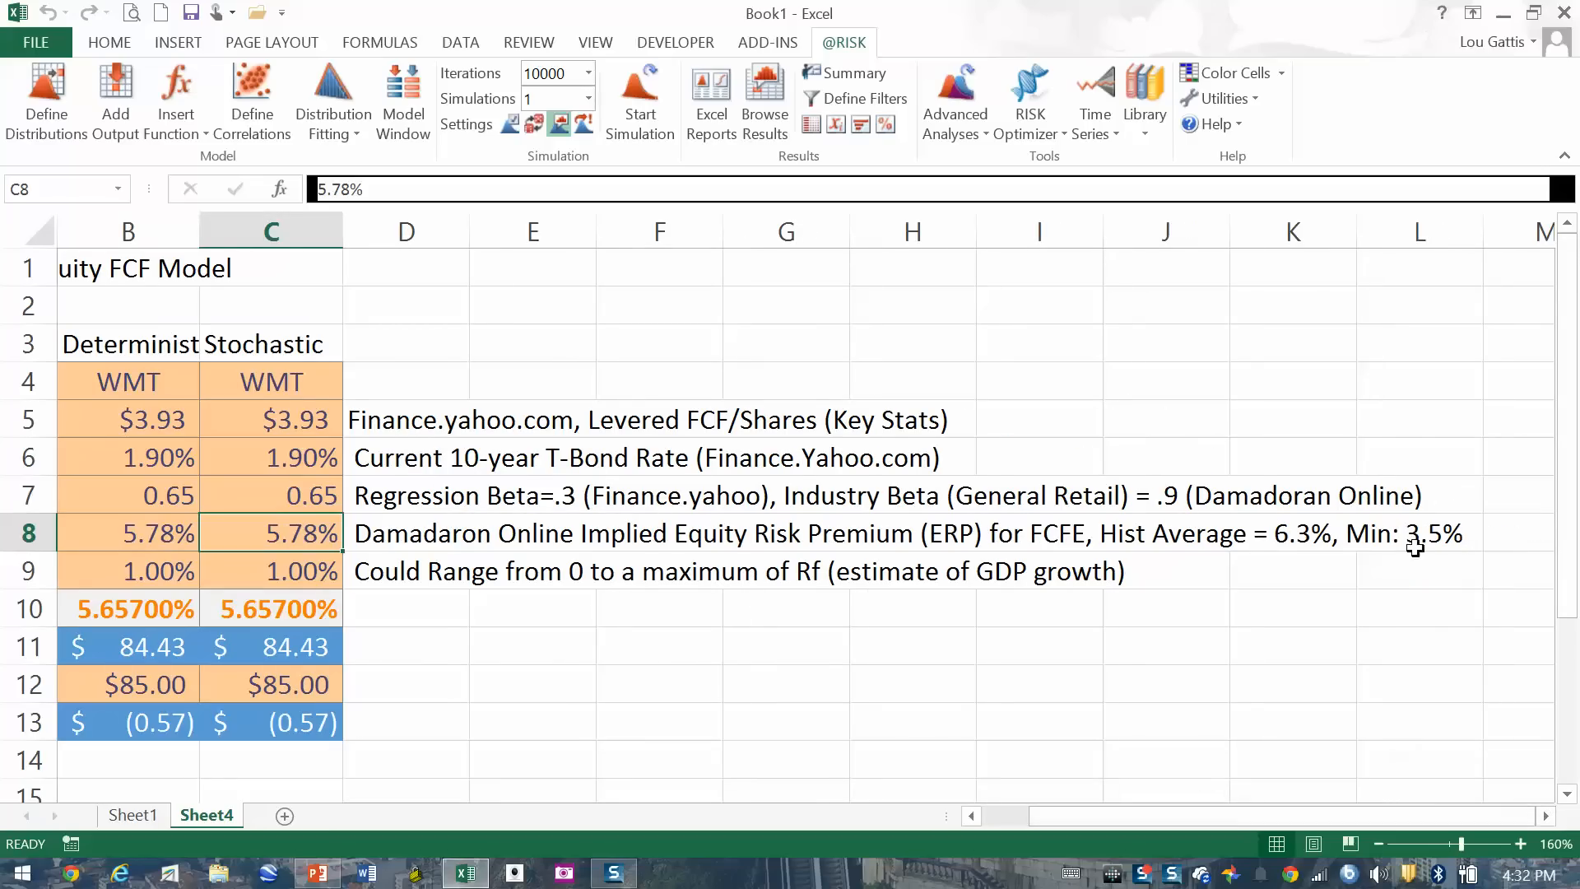
left_click_drag(1430, 817, 1383, 828)
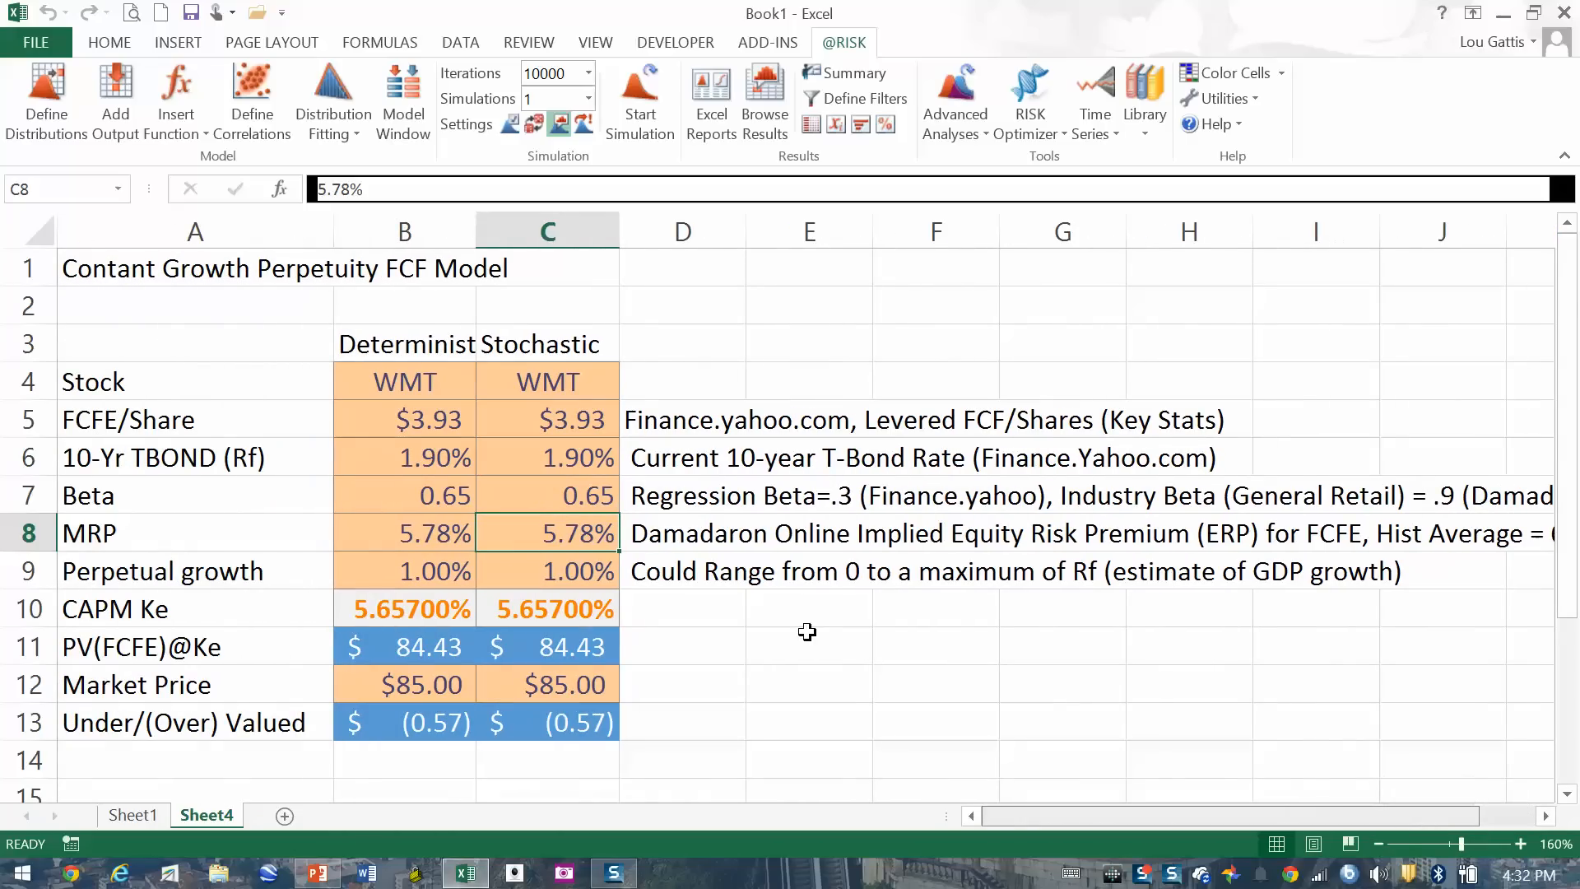
left_click(642, 119)
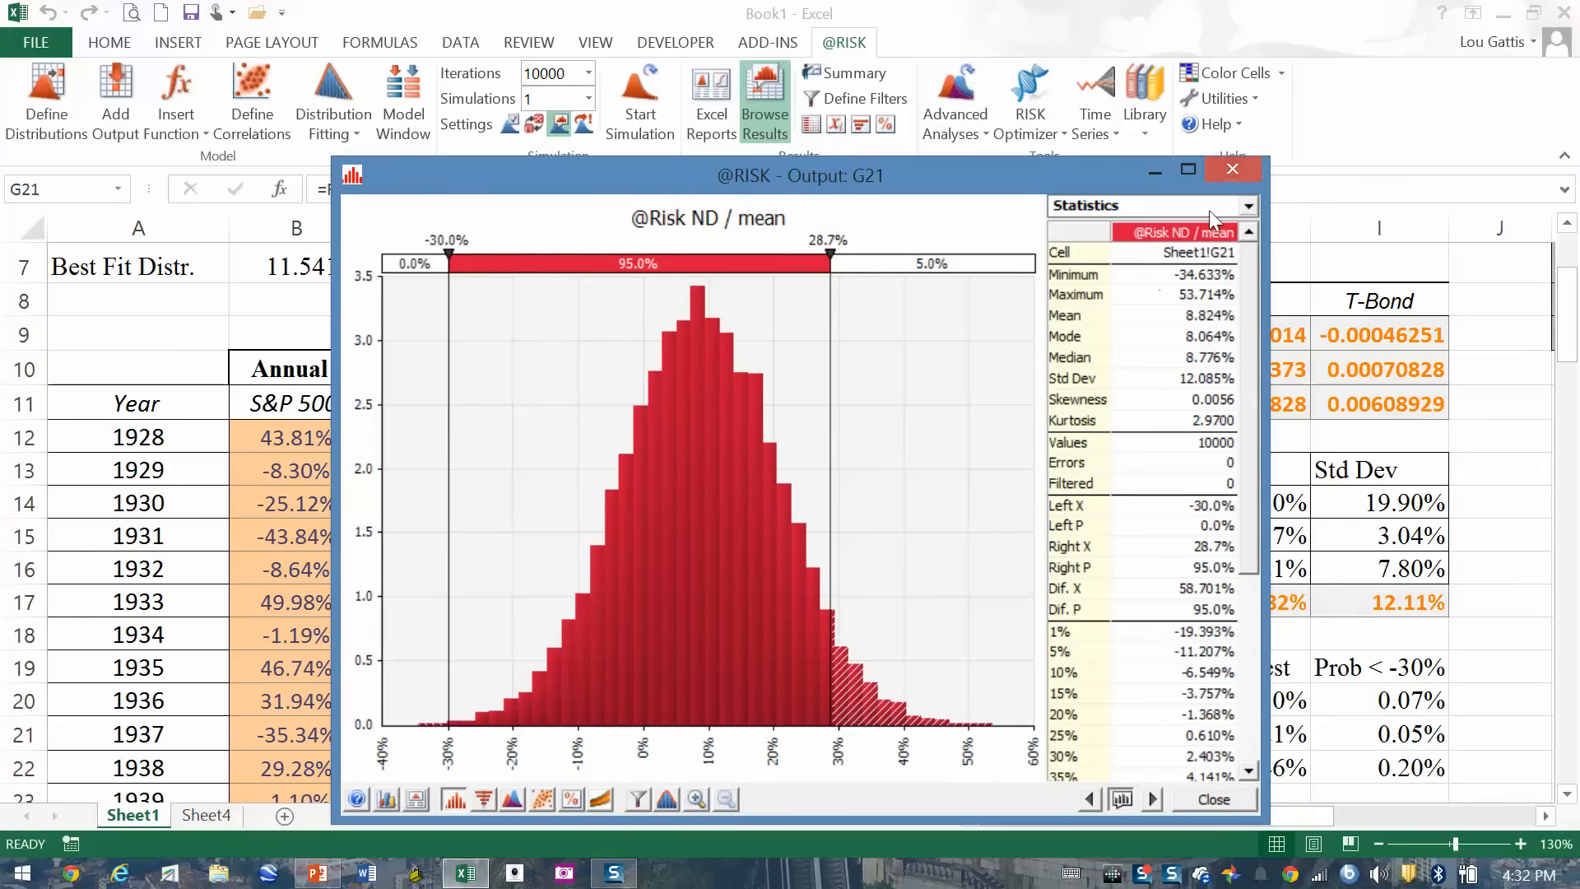
left_click(1232, 176)
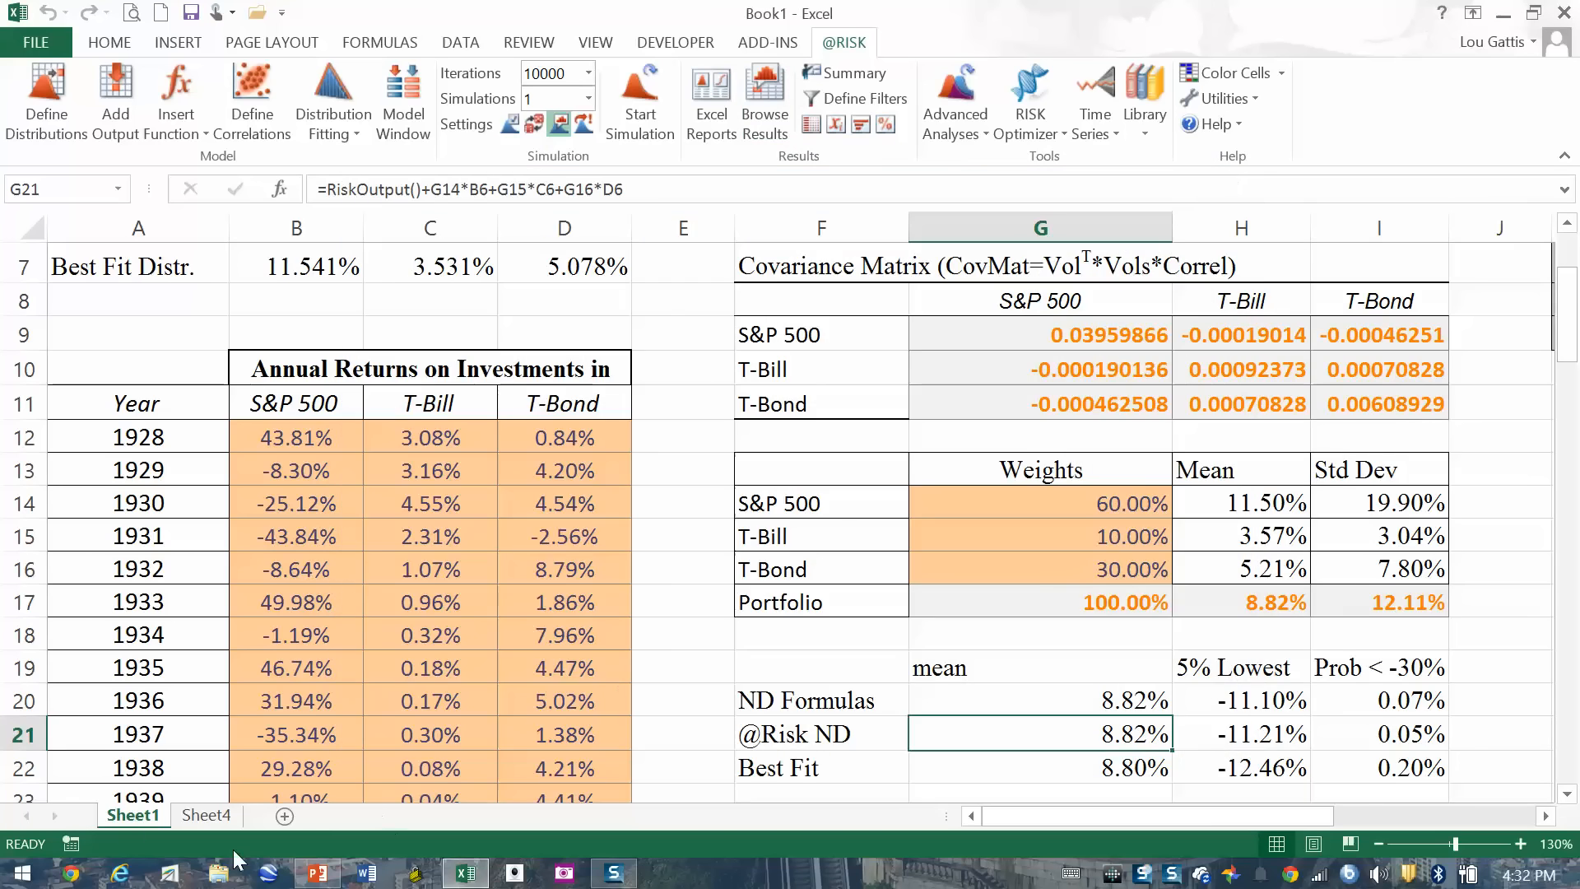
left_click(185, 815)
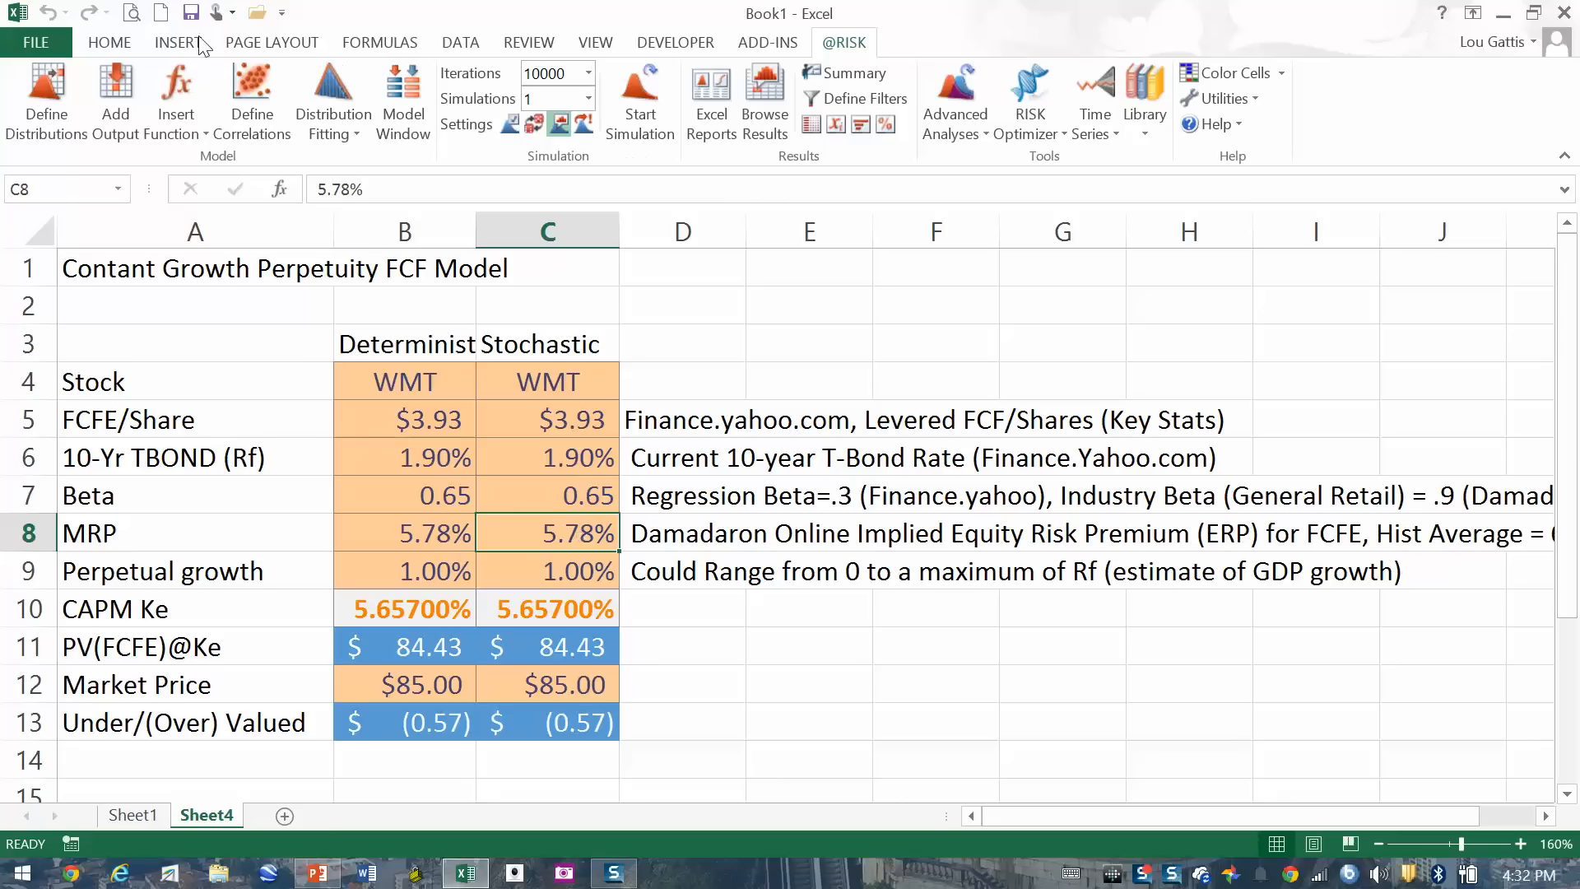
left_click(36, 115)
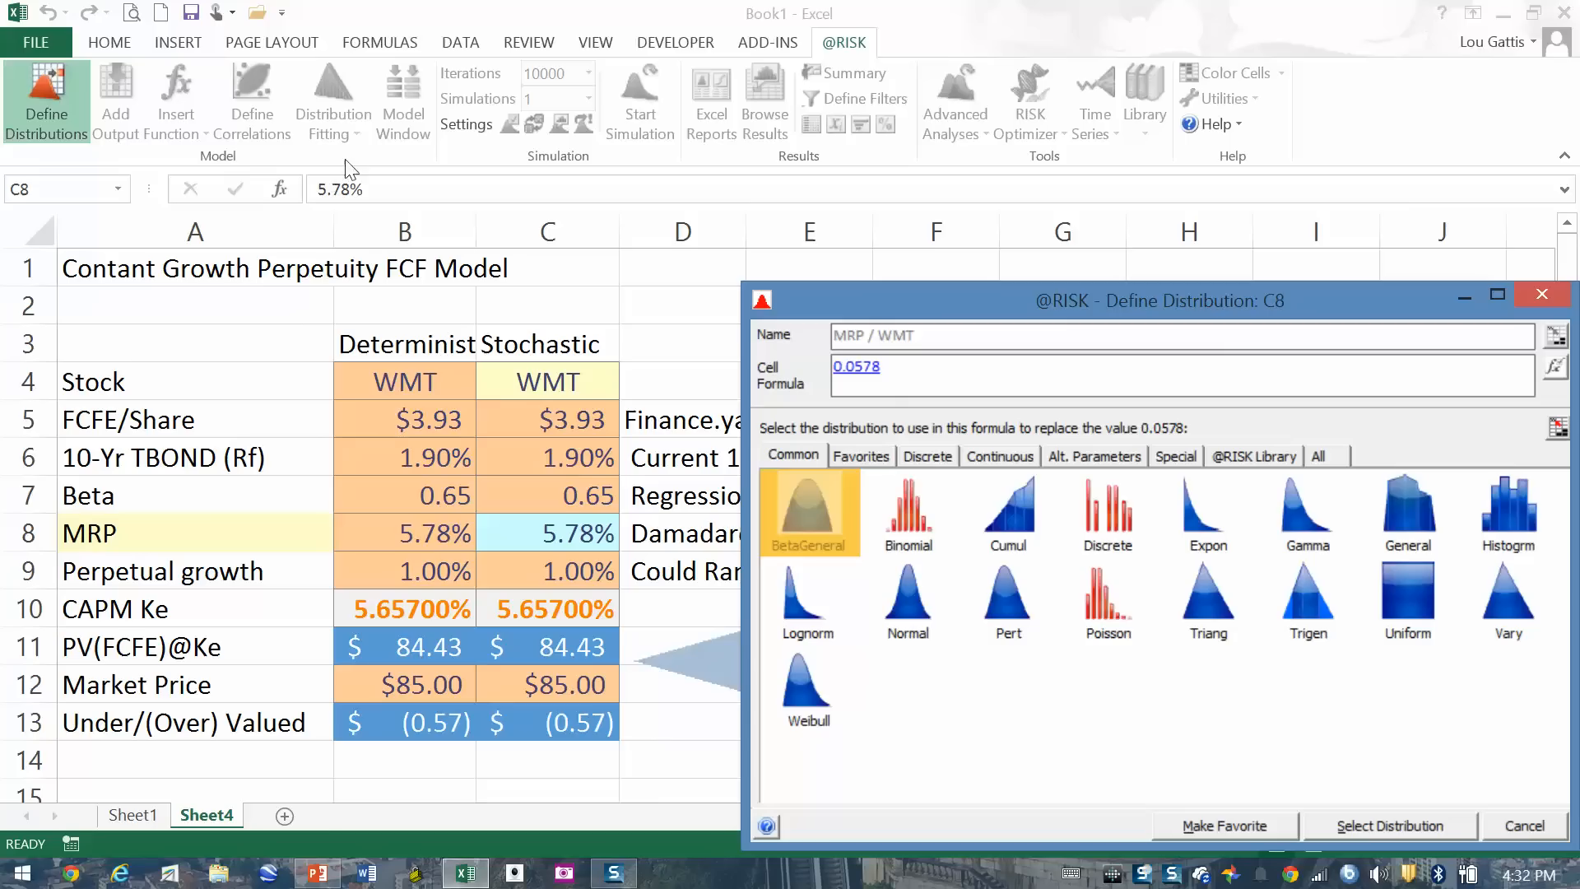
left_click(1208, 607)
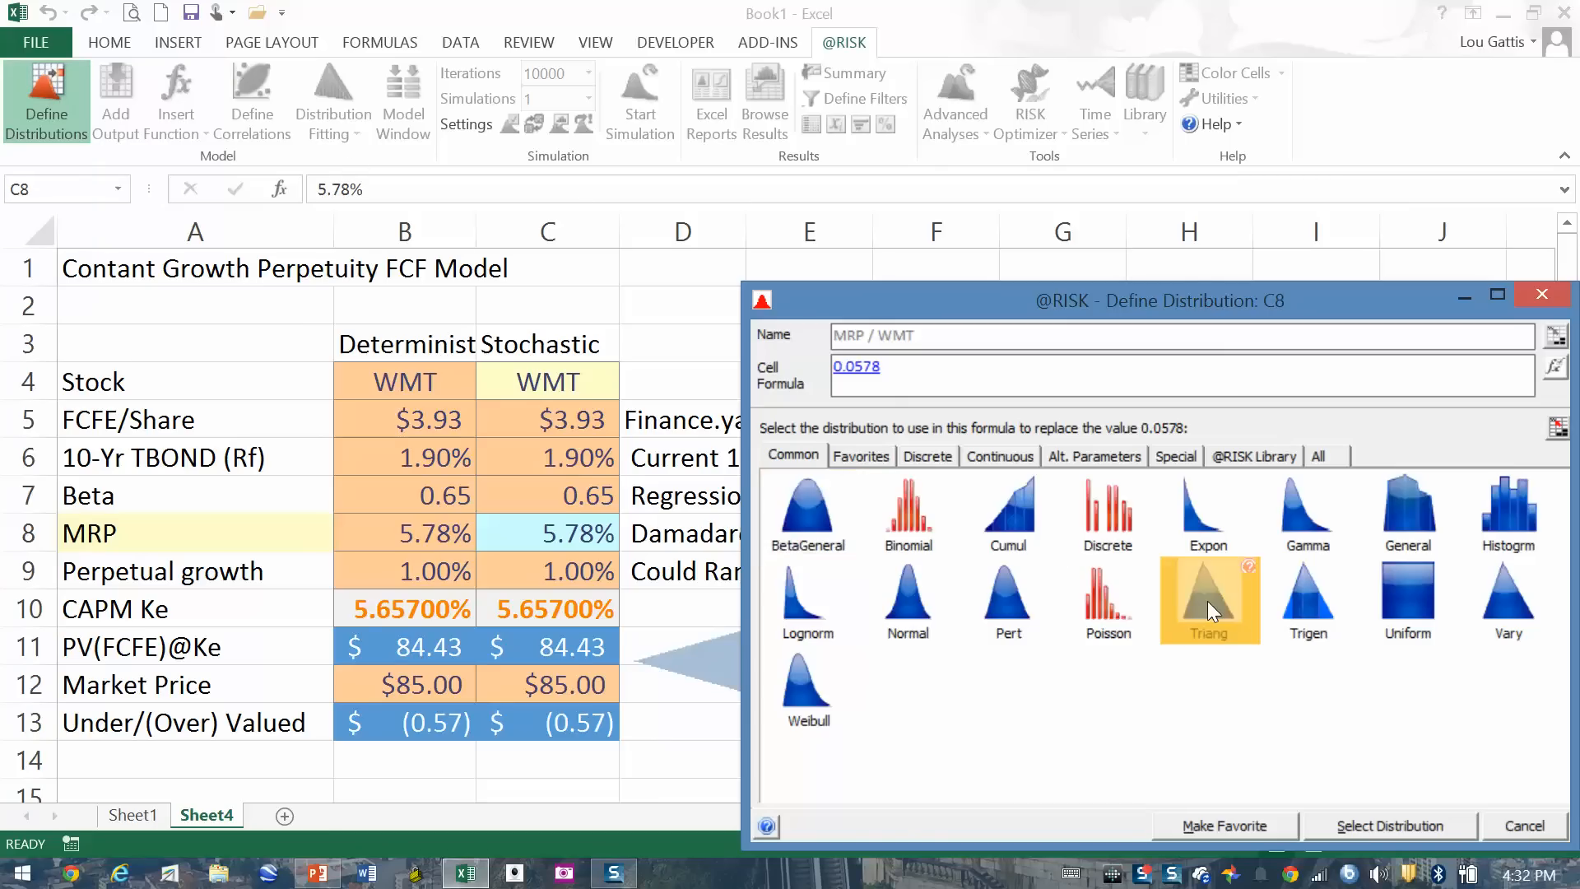
double_click(1208, 603)
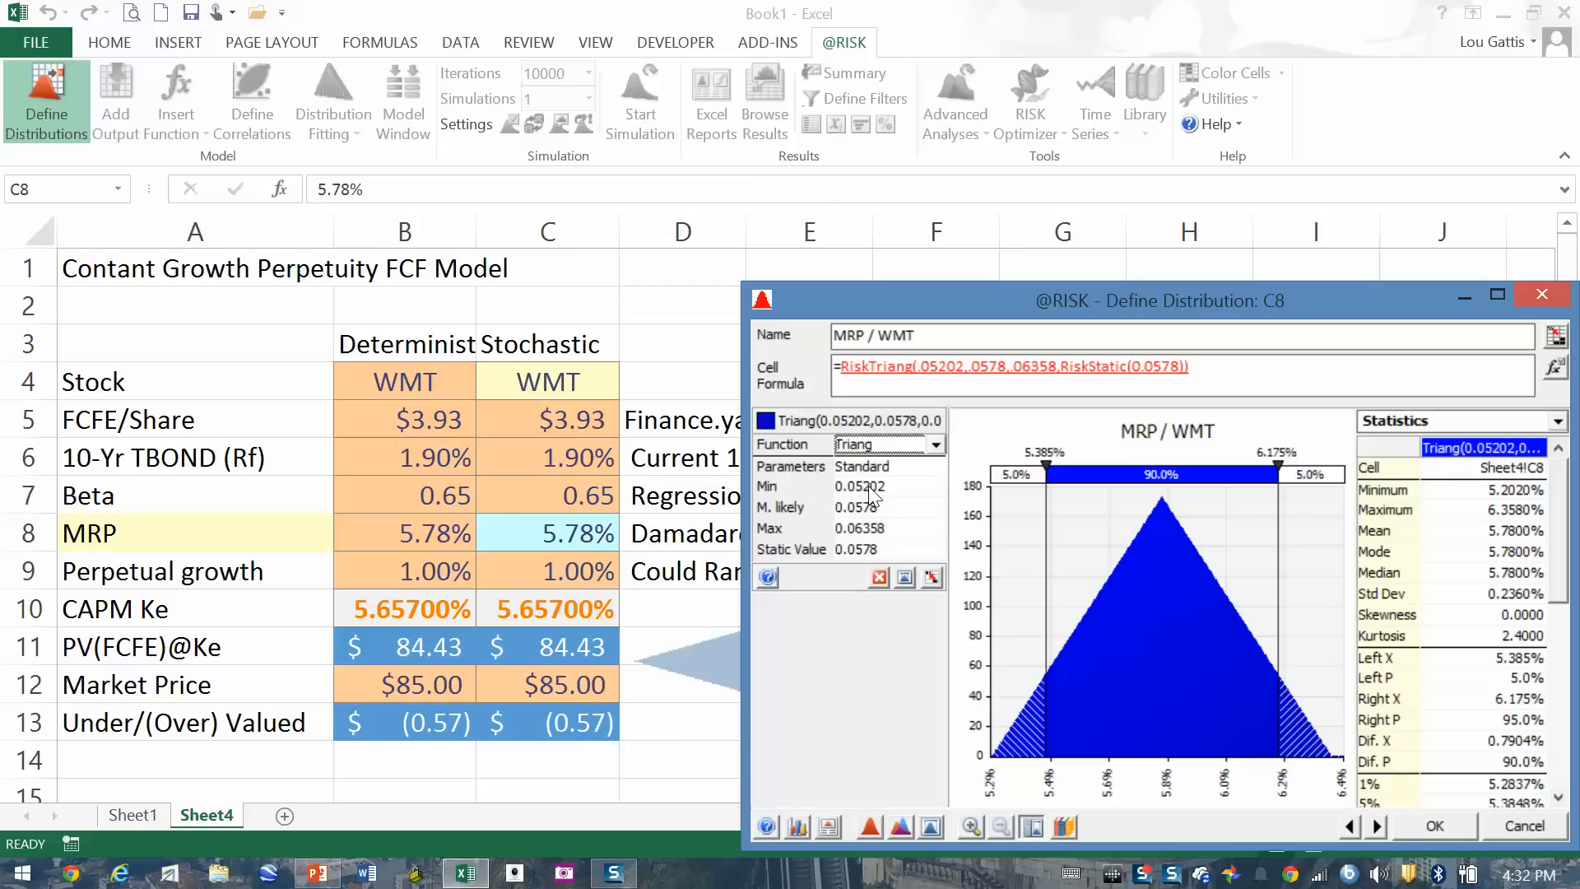
Step: Set the MRP distribution's minimum to 0.035 and maximum to 0.063, and apply it to C8
left_click(868, 485)
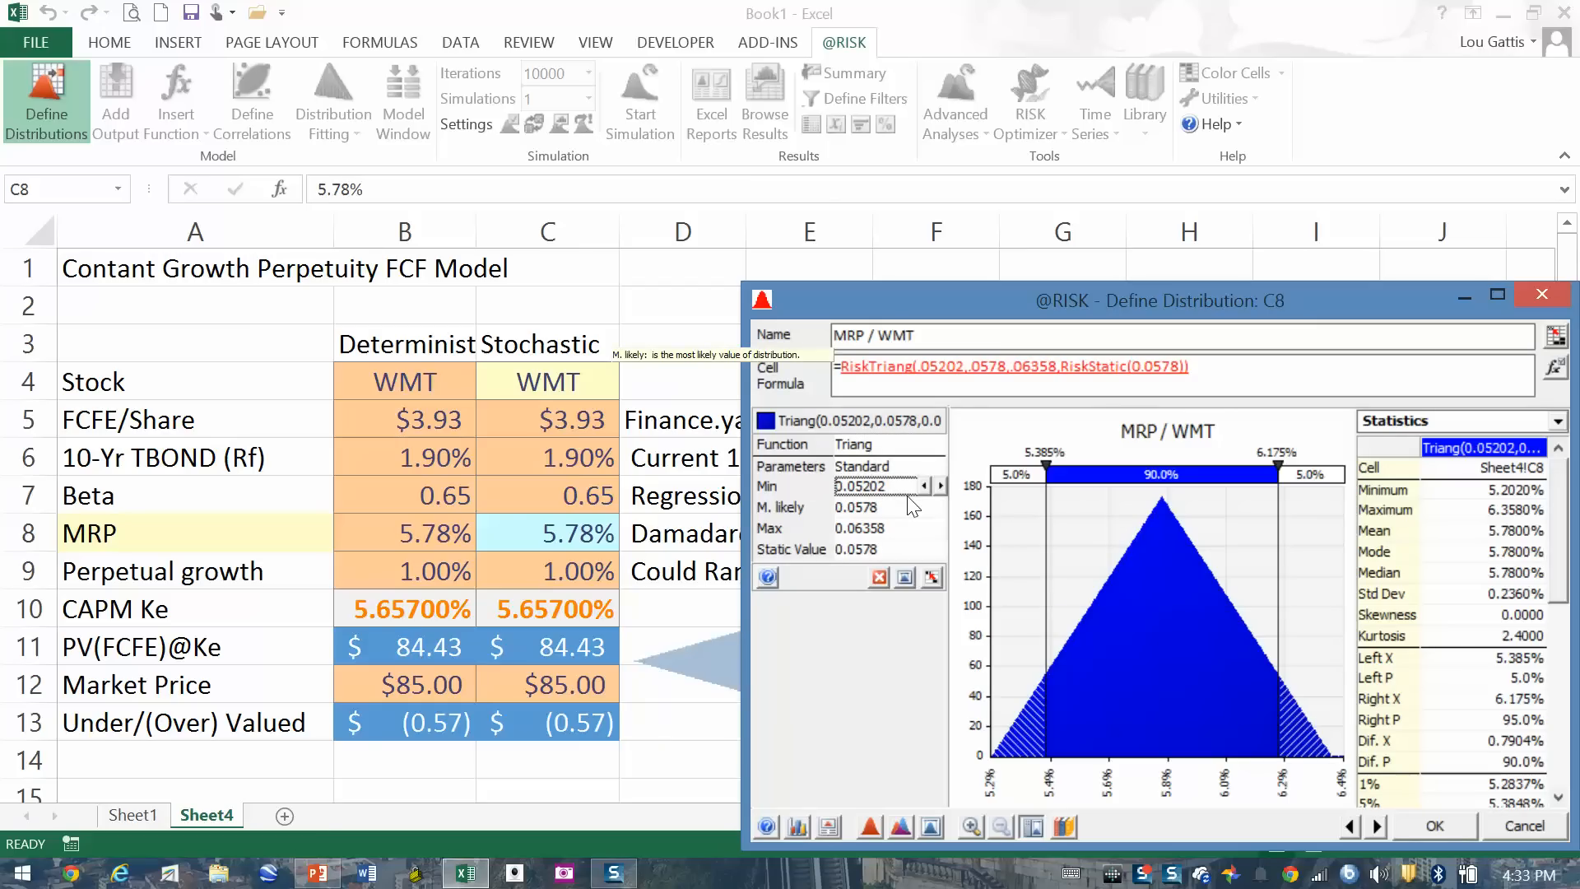
type(".035")
key("Return")
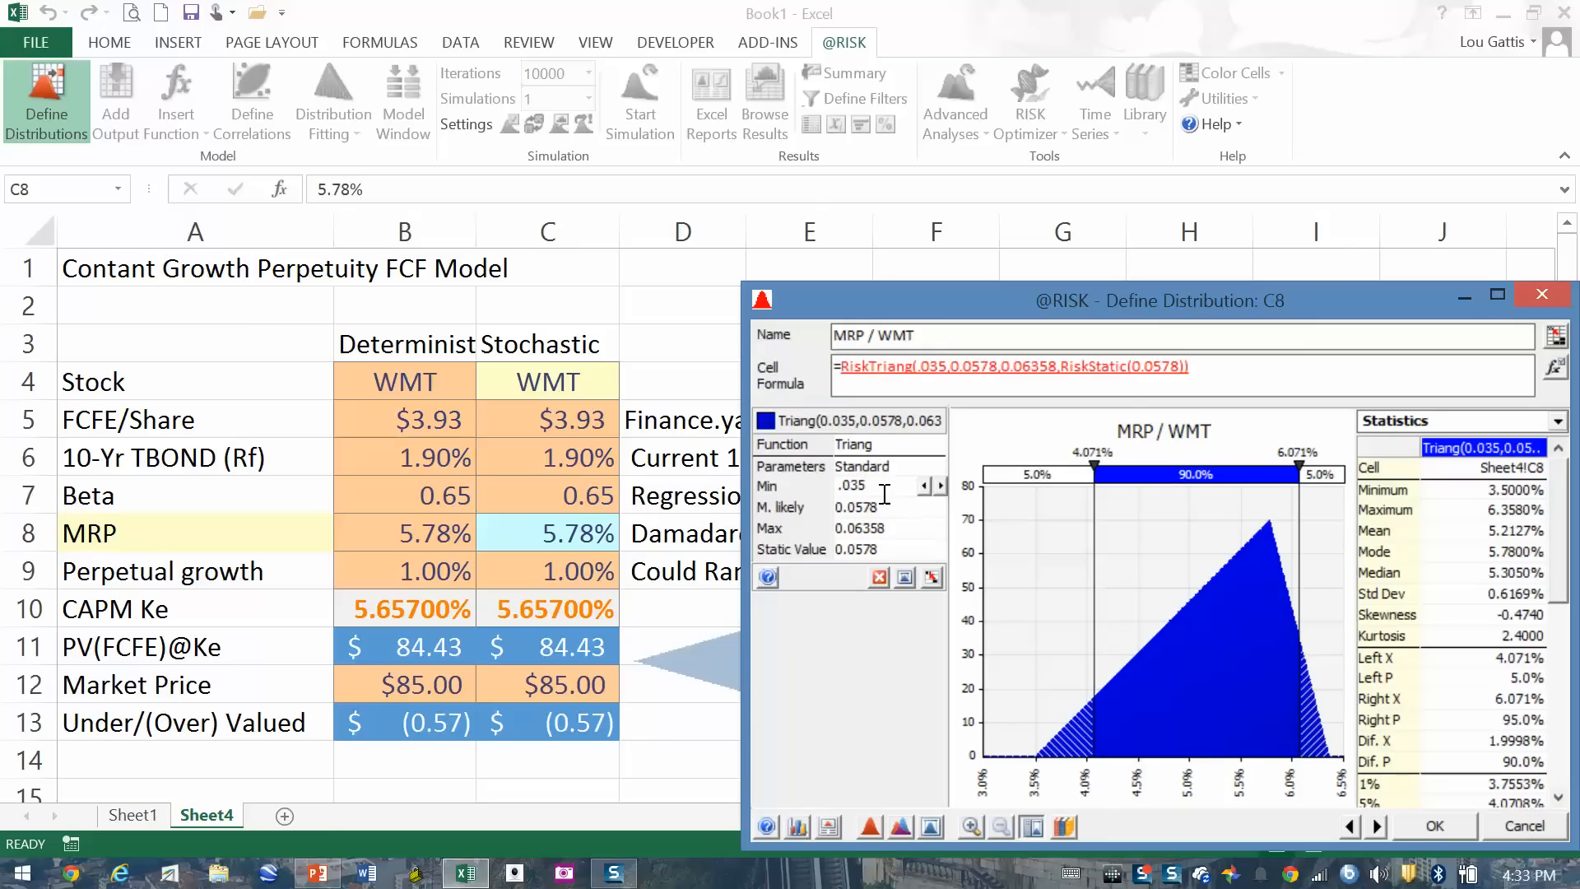
key("Tab")
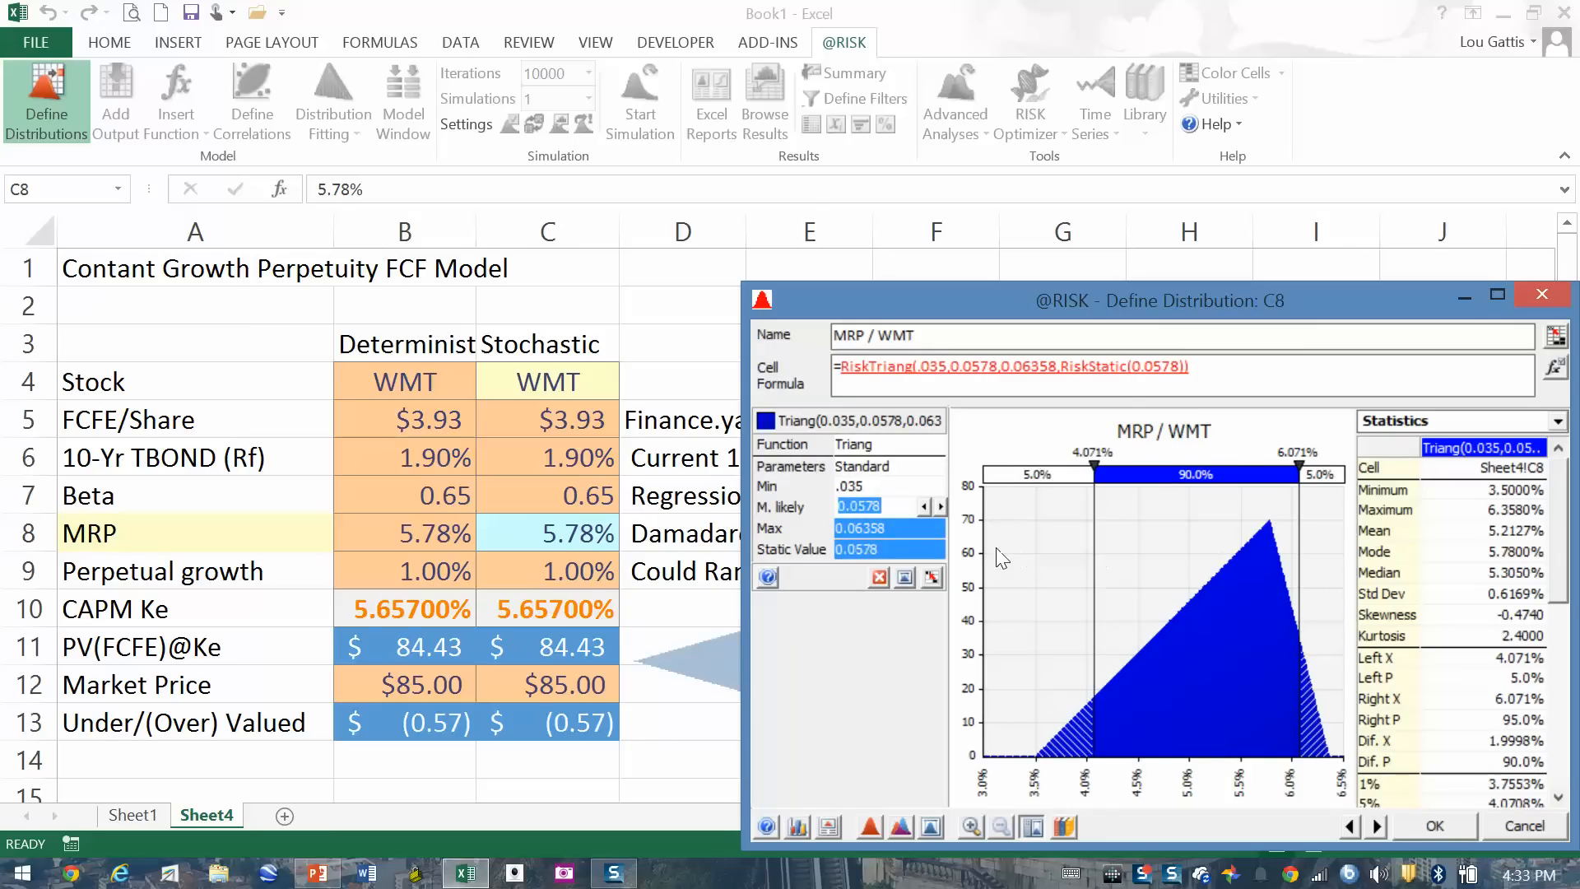
left_click(882, 530)
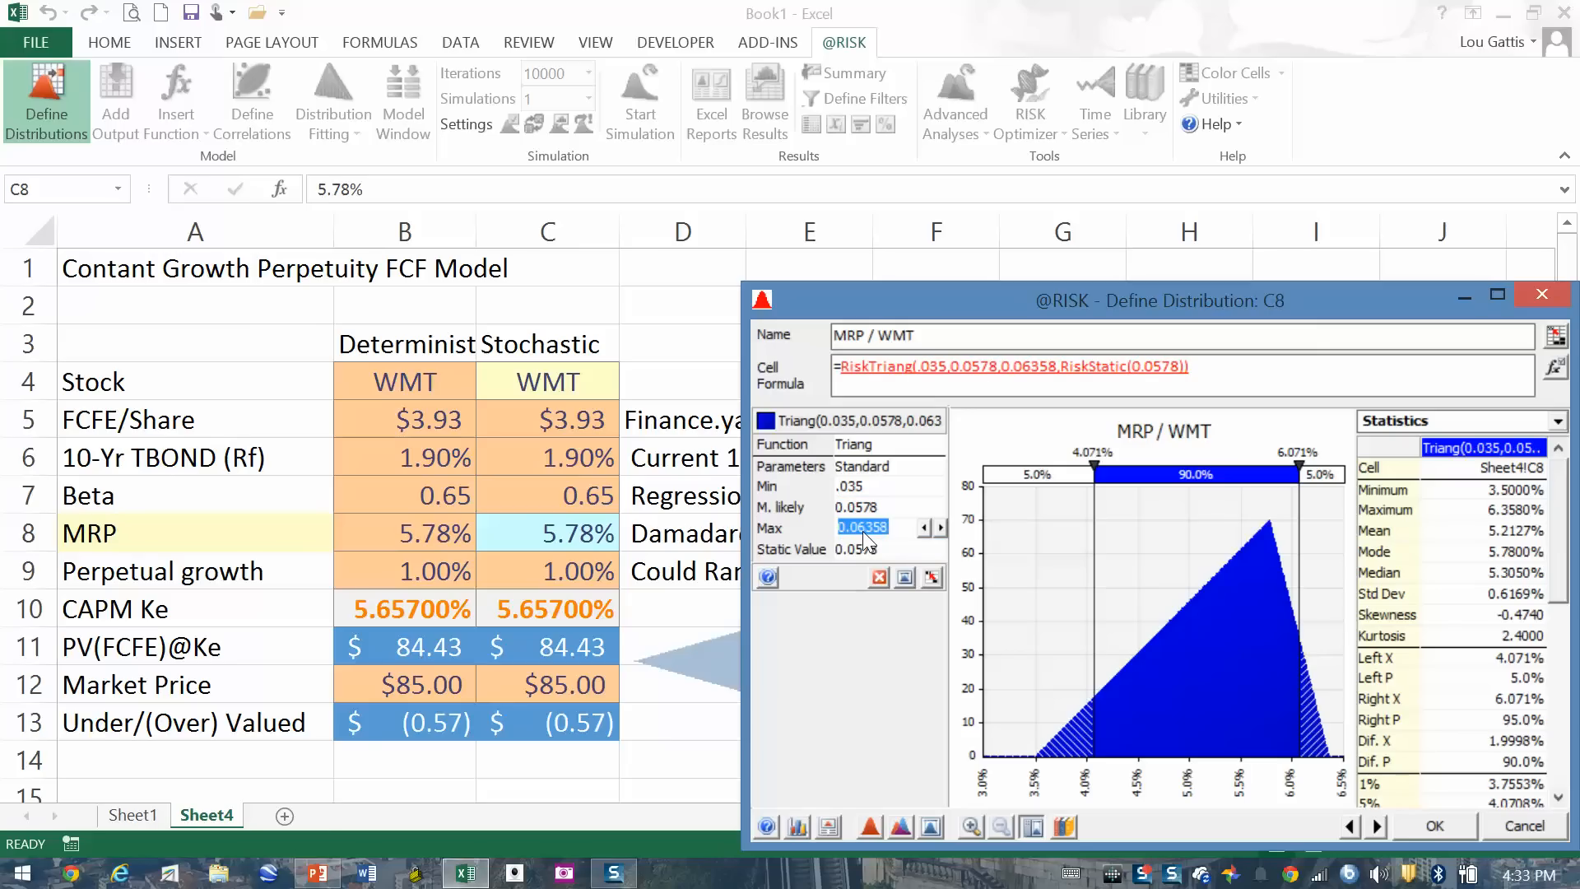
type(".063")
key("Tab")
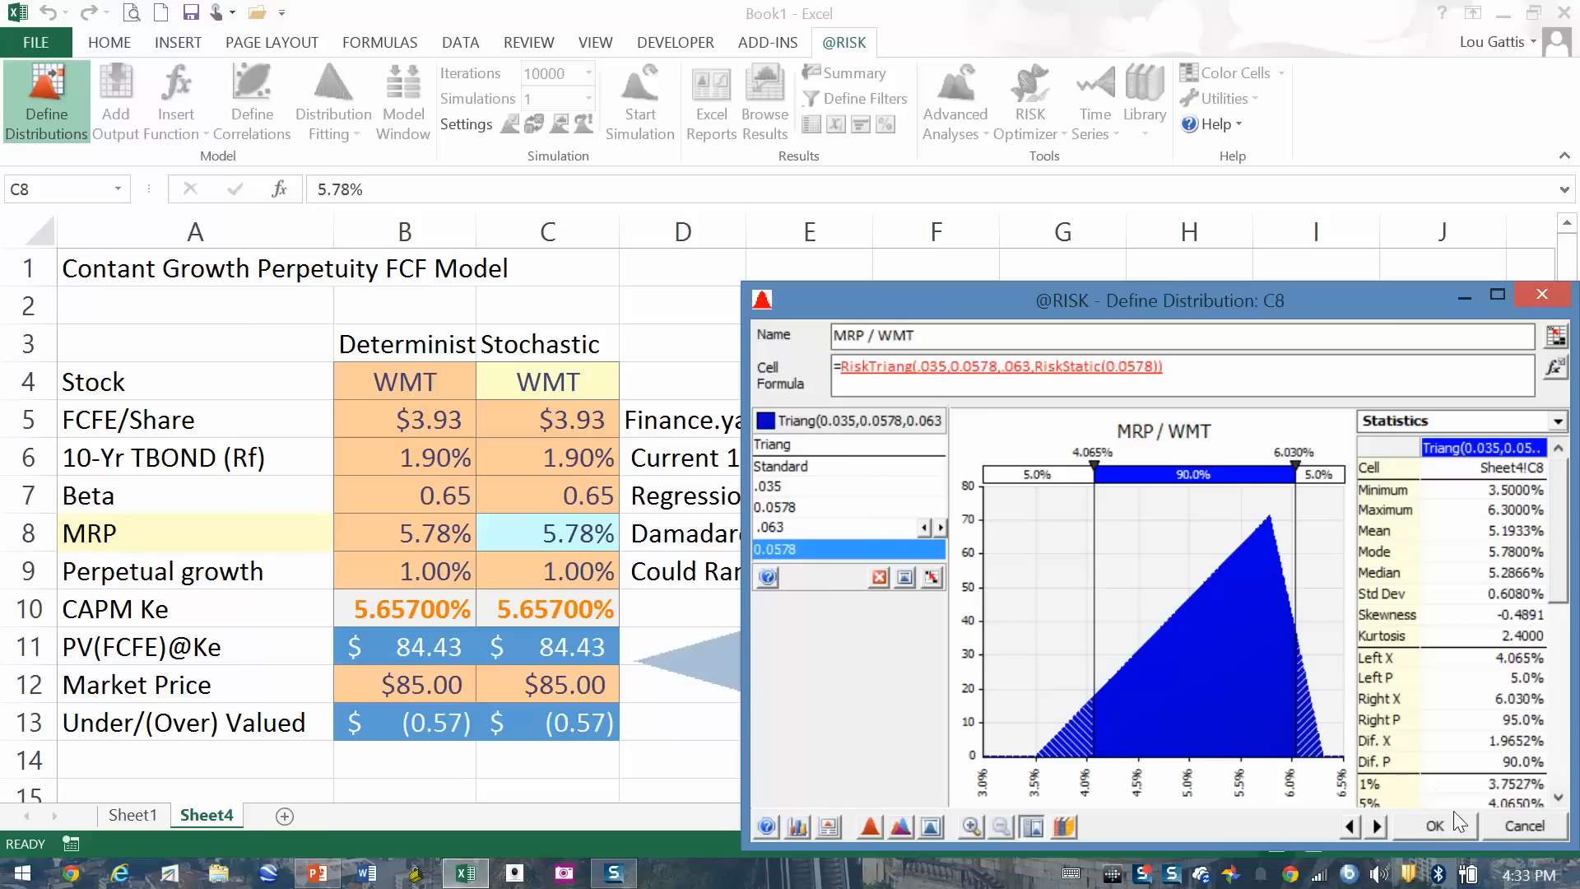
left_click(1436, 827)
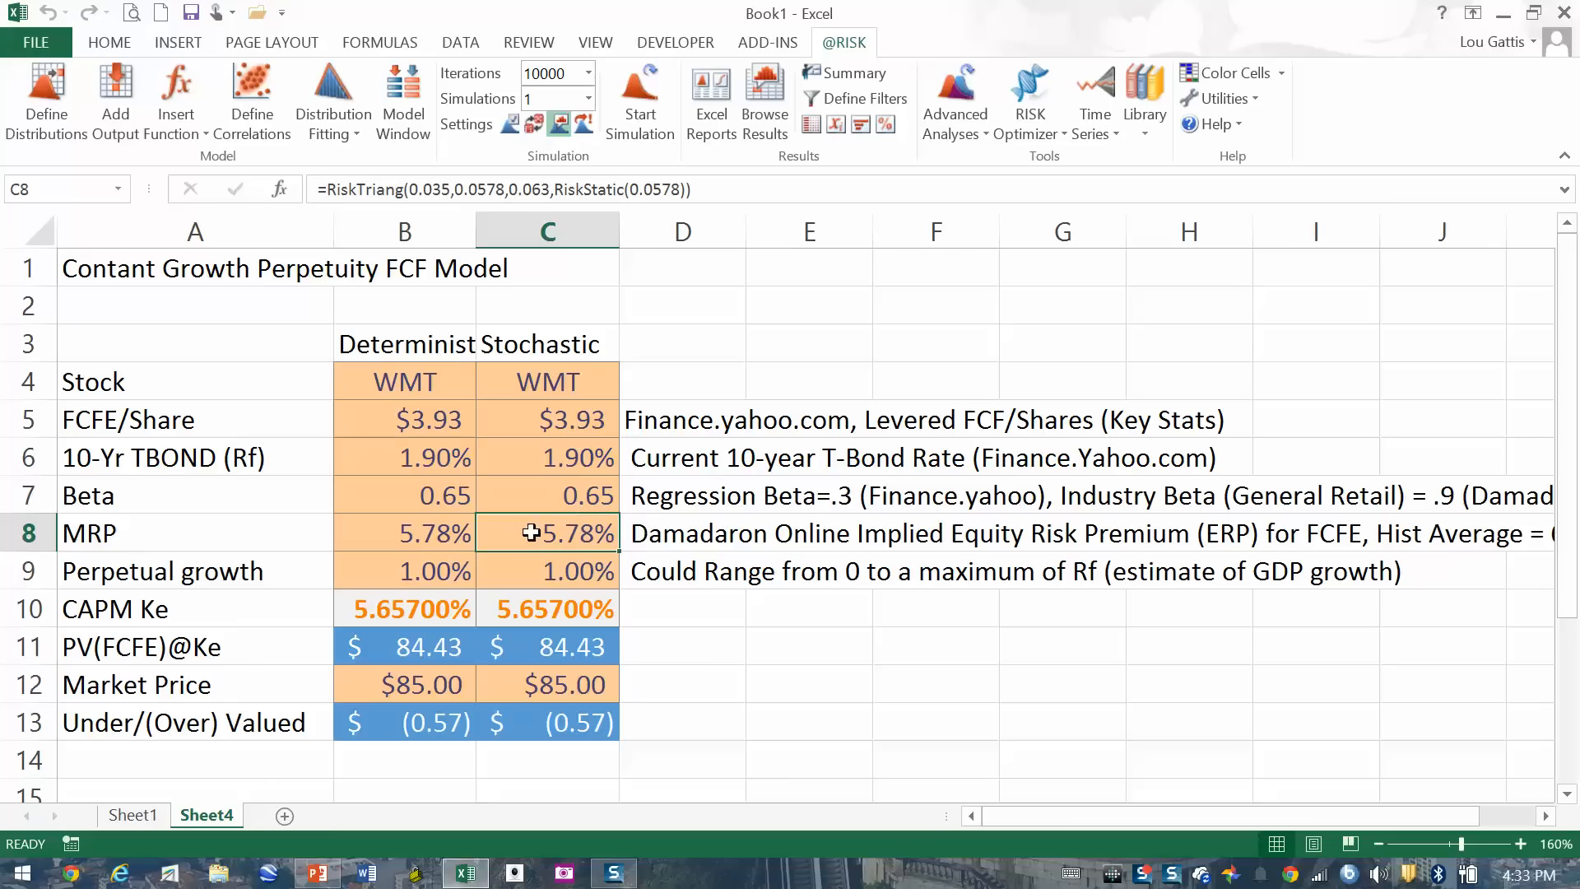
left_click(550, 574)
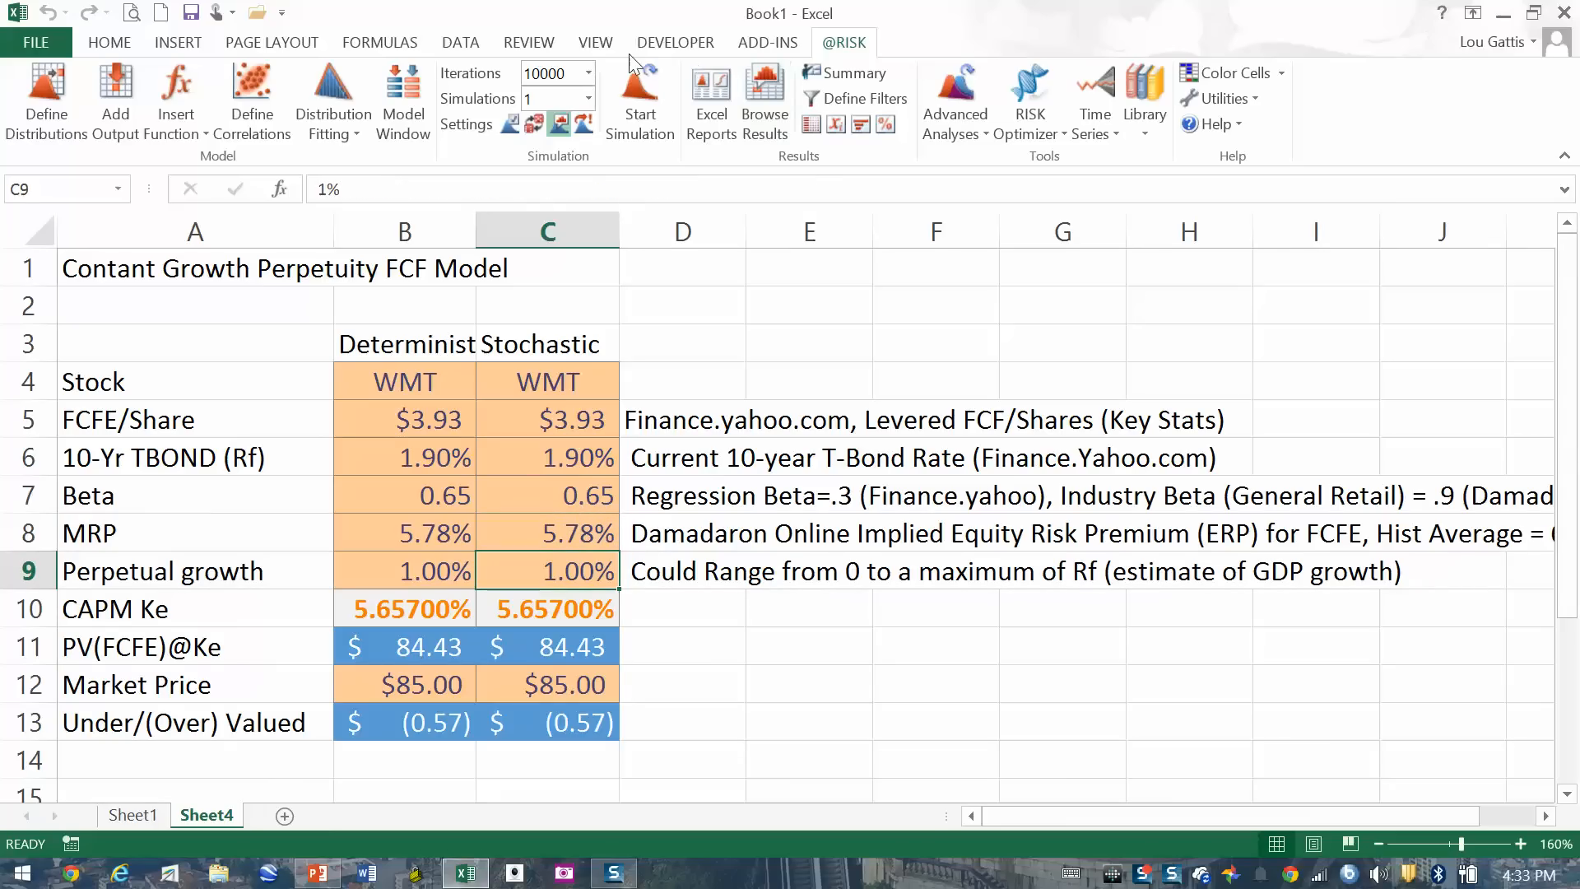
left_click(31, 84)
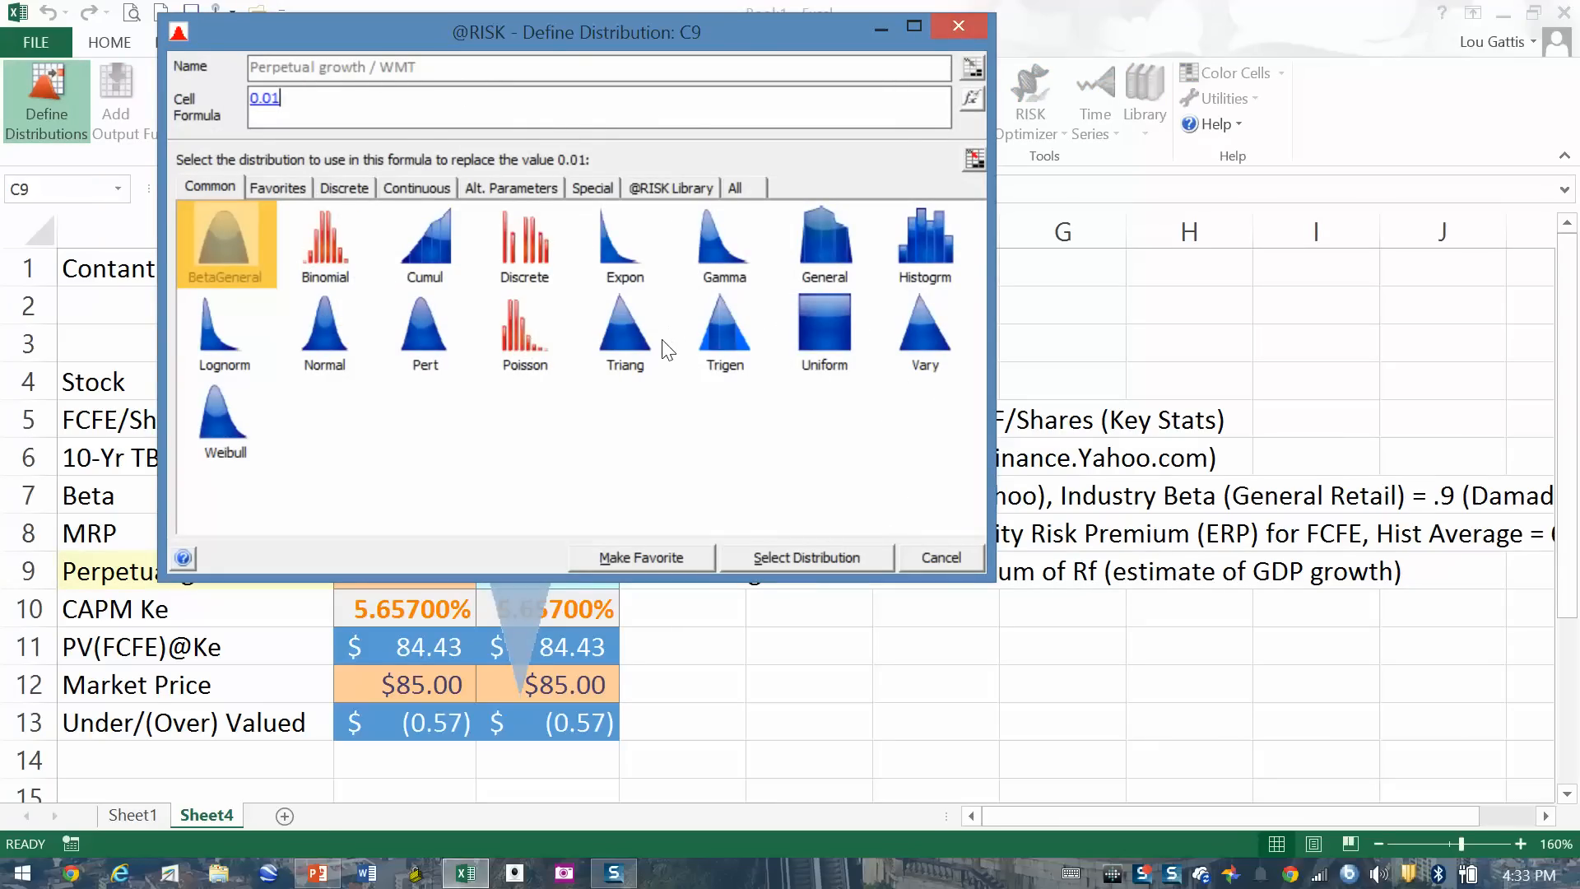
left_click(713, 333)
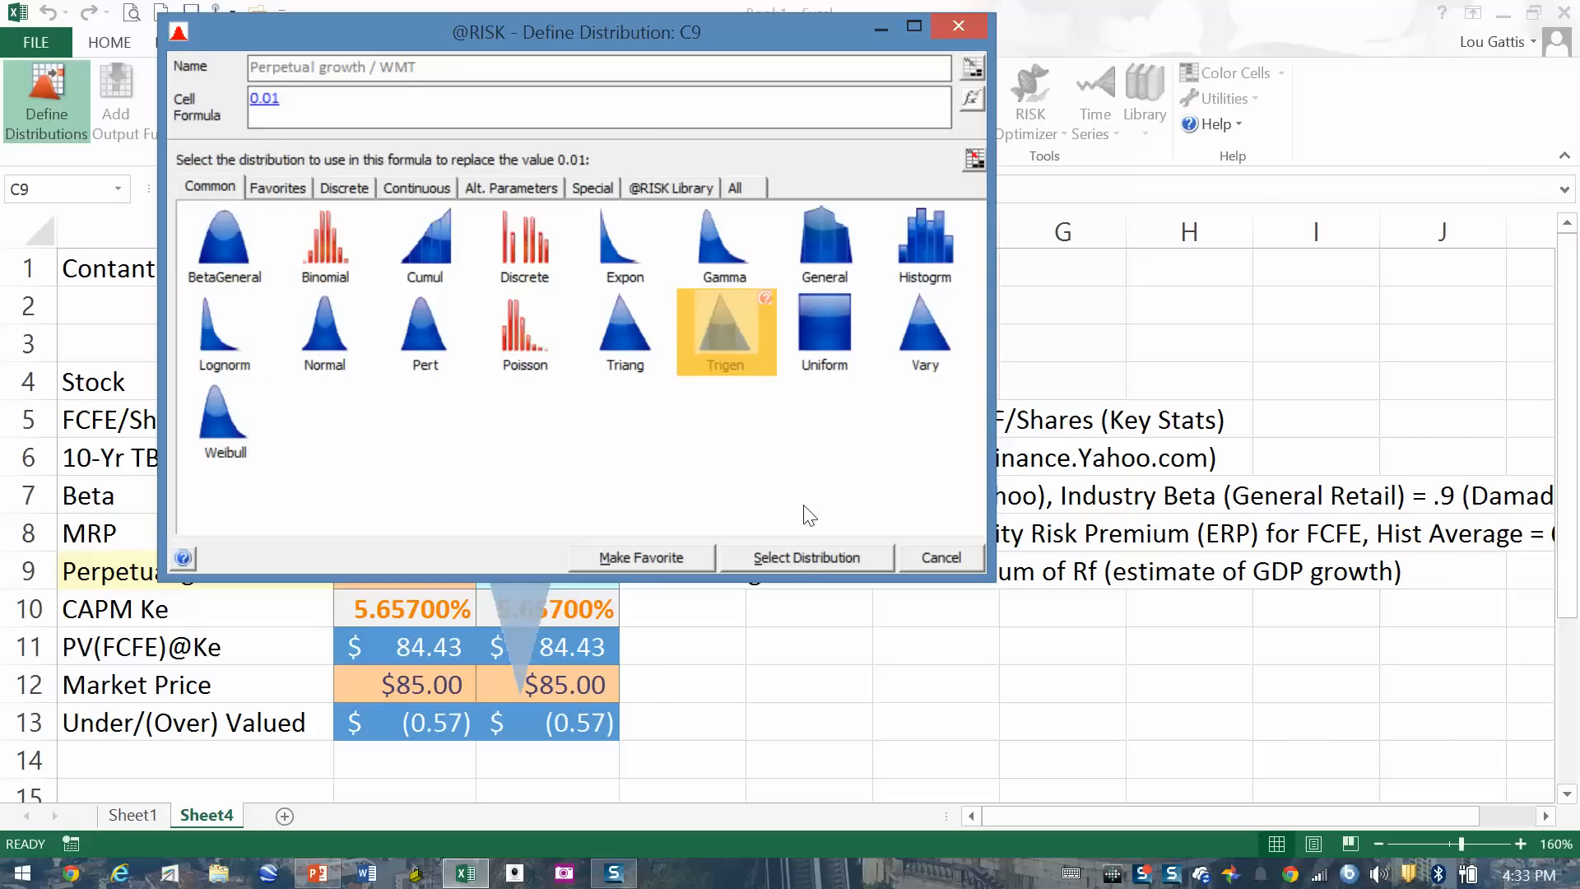
left_click(803, 560)
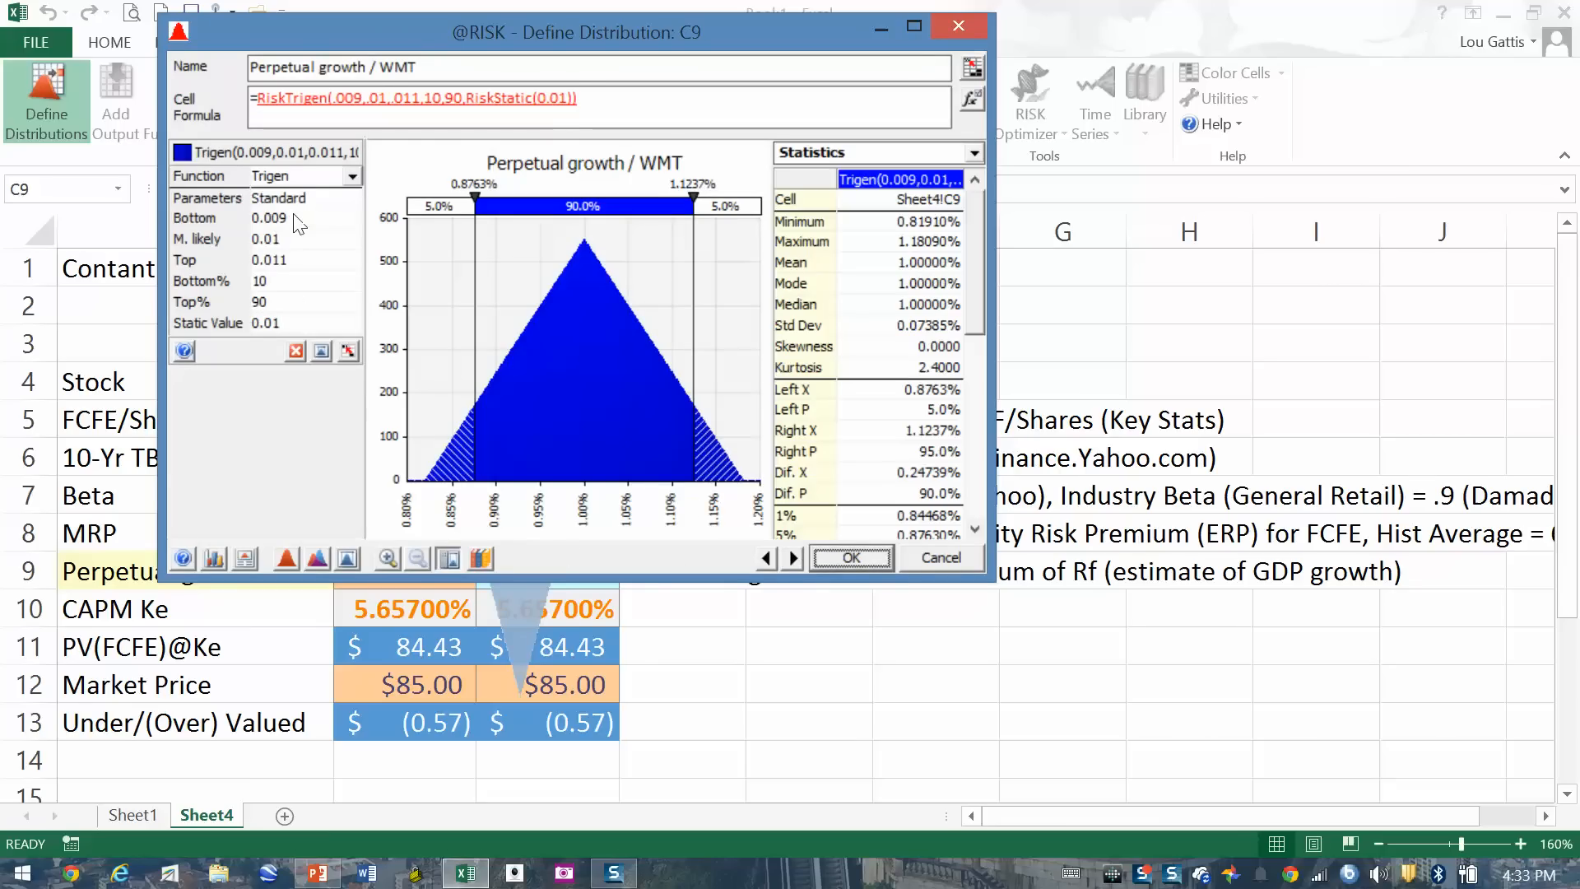
Step: Set the Perpetual growth distribution's Bottom value to -0.02 and its Top value to 0.018
left_click(297, 221)
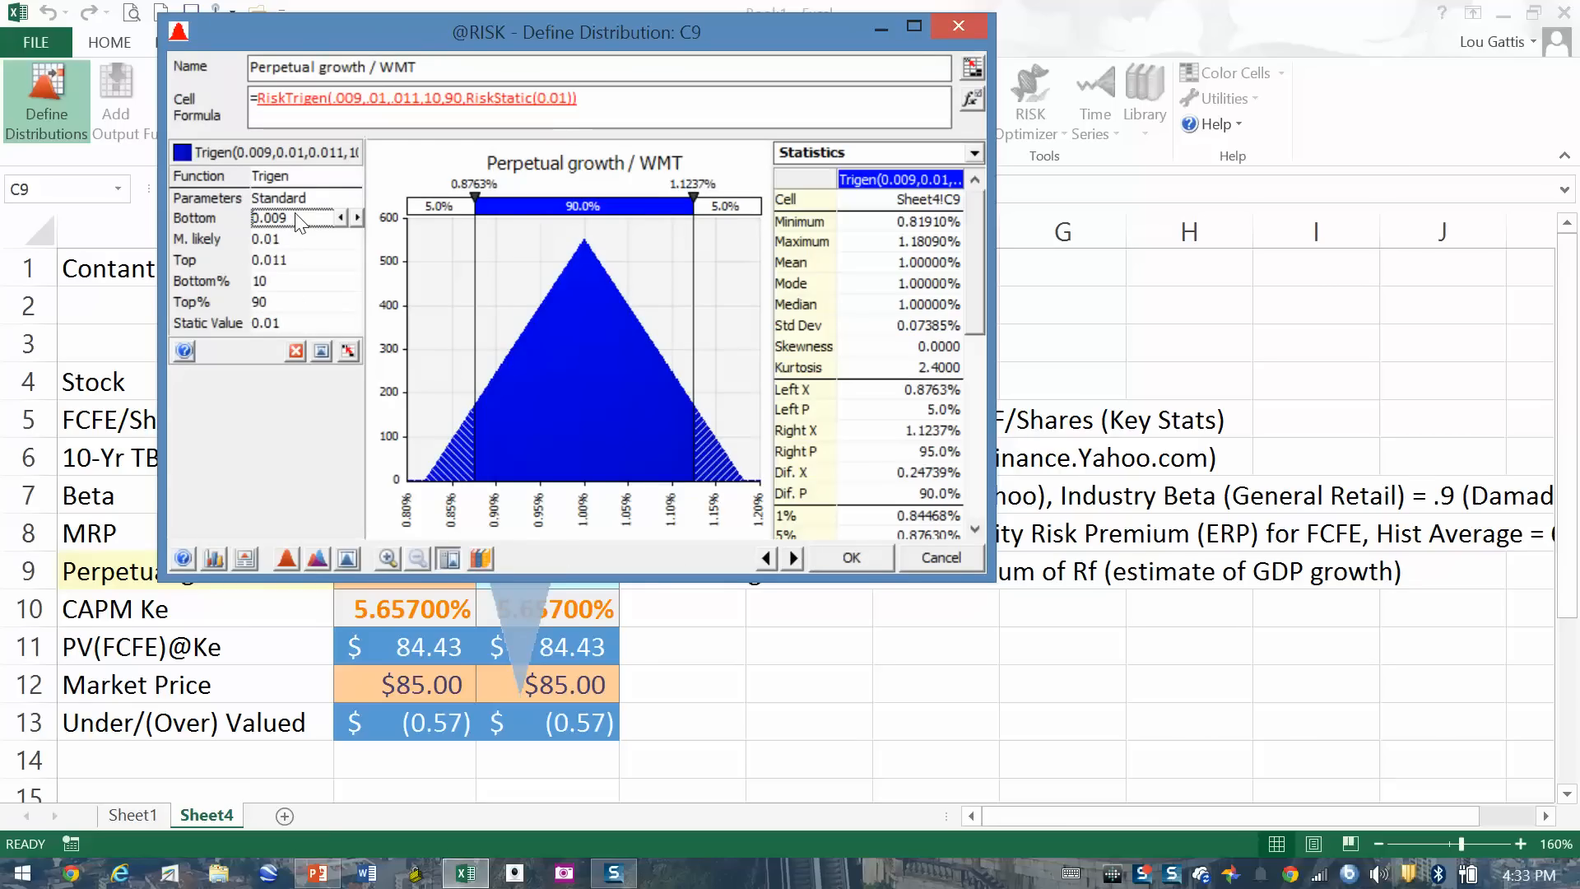
type("-.02")
left_click(285, 240)
left_click(287, 261)
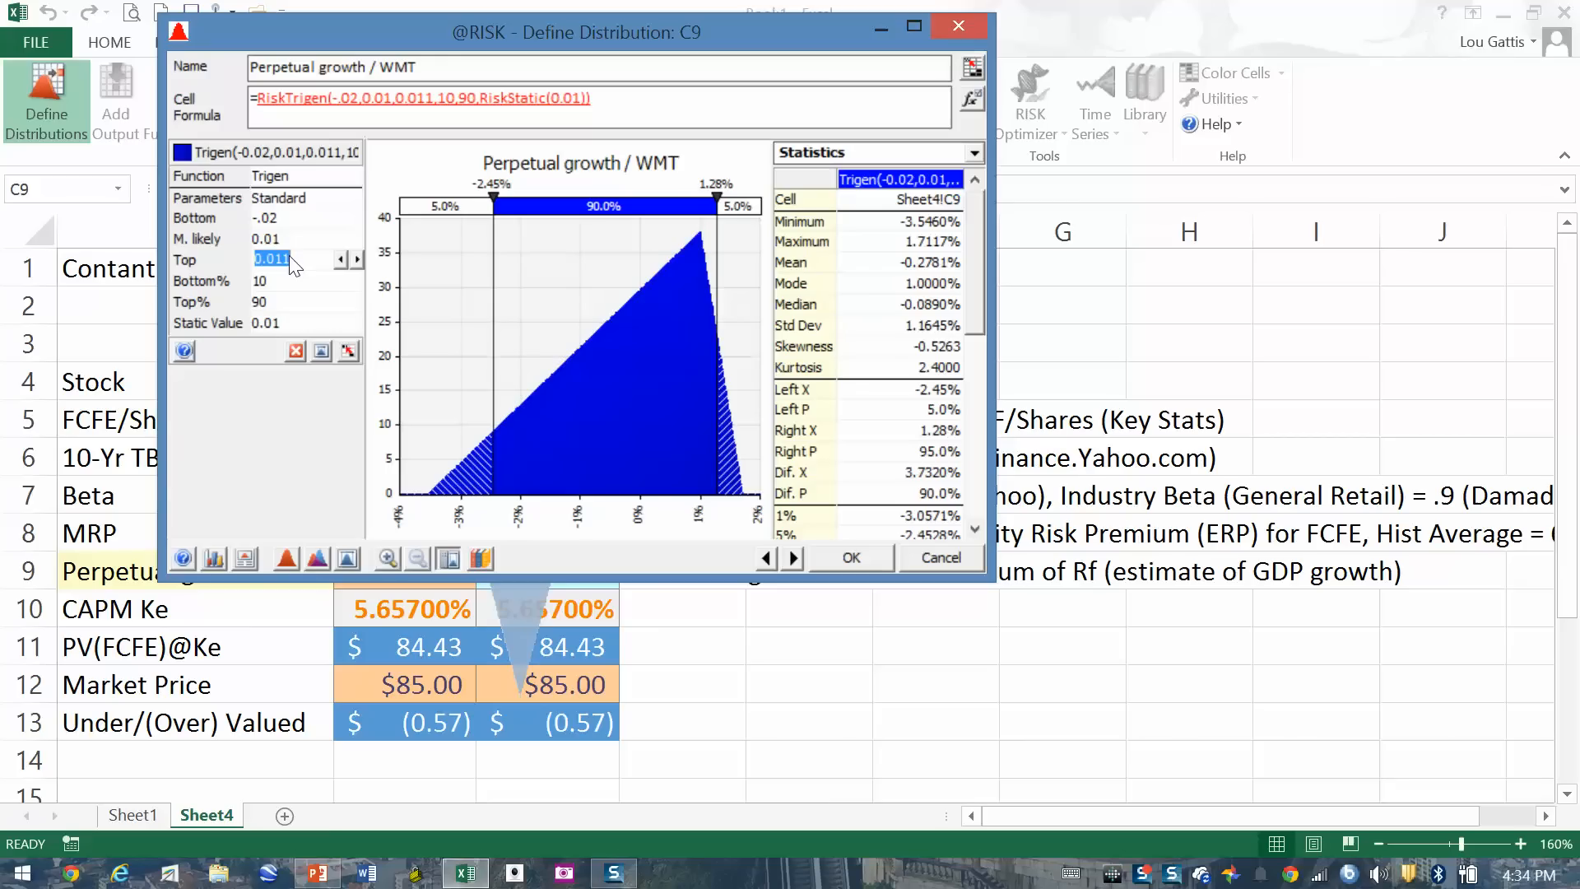
type(".018")
key("Return")
mouse_move(290, 256)
left_mouse_down()
mouse_move(305, 223)
mouse_move(270, 214)
mouse_move(329, 215)
mouse_move(283, 231)
left_mouse_up()
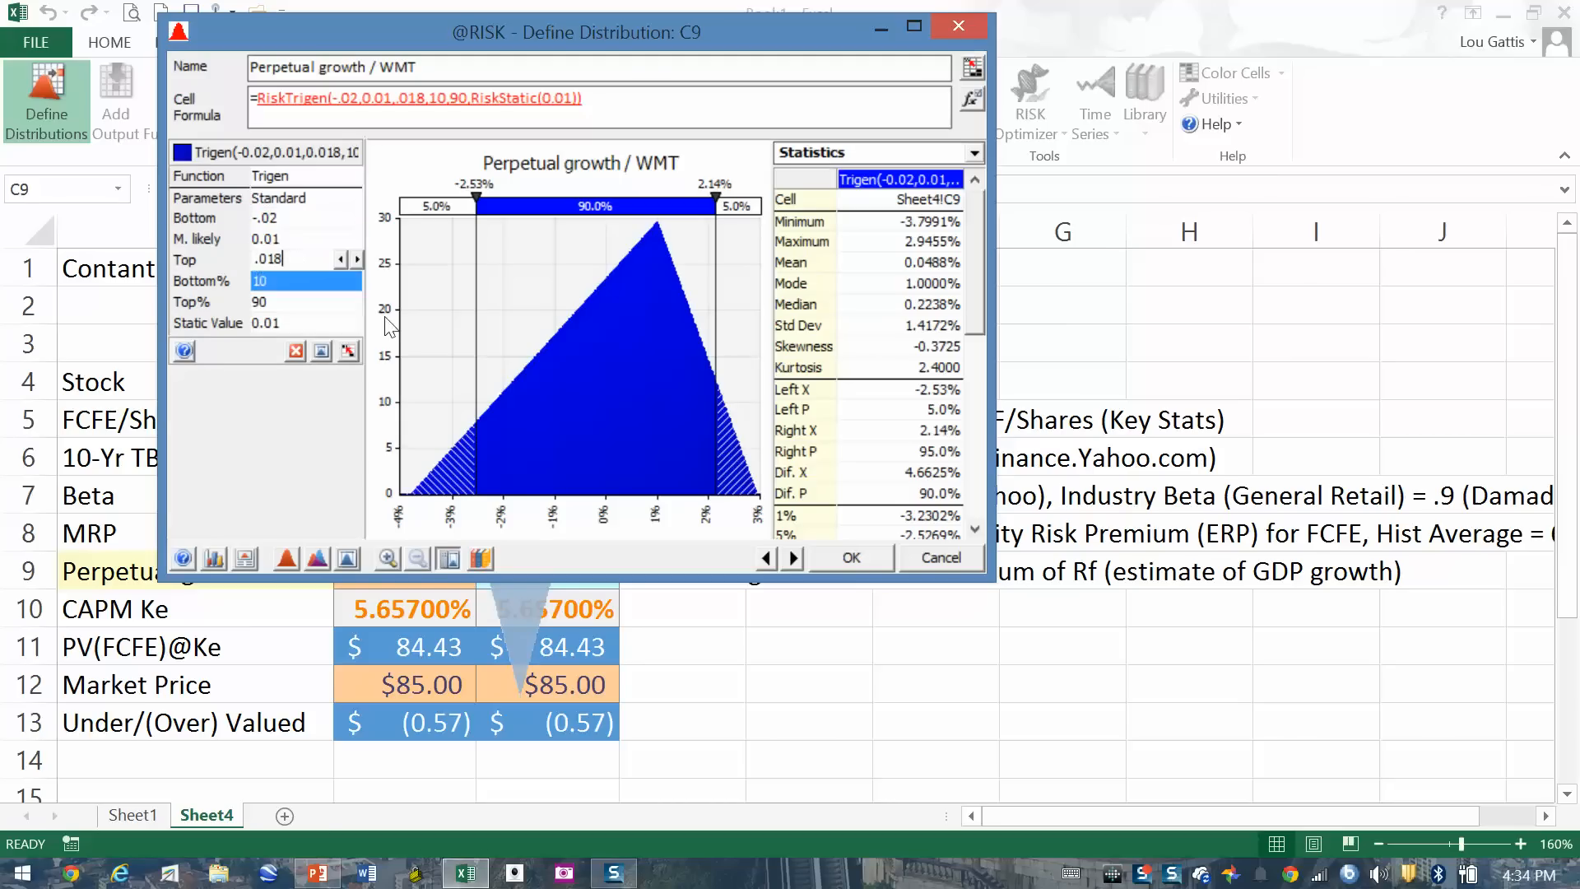
Step: Set both tail probabilities on the Perpetual growth graph to 10% and maximize the distribution window
left_click(432, 207)
type("10")
key("Return")
left_click(746, 204)
type("1")
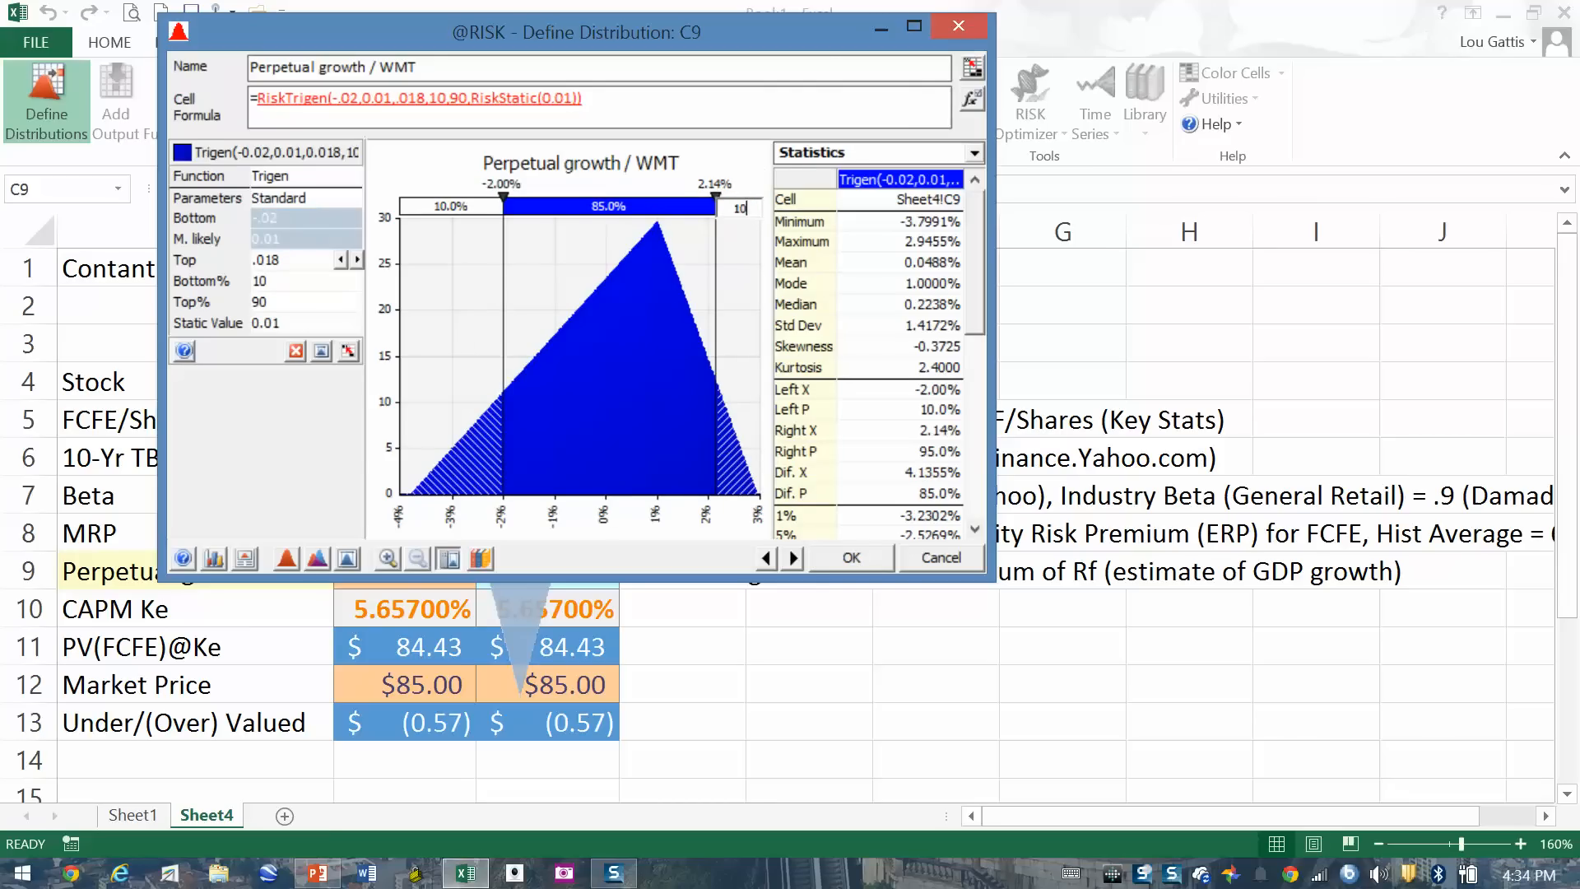
key("Return")
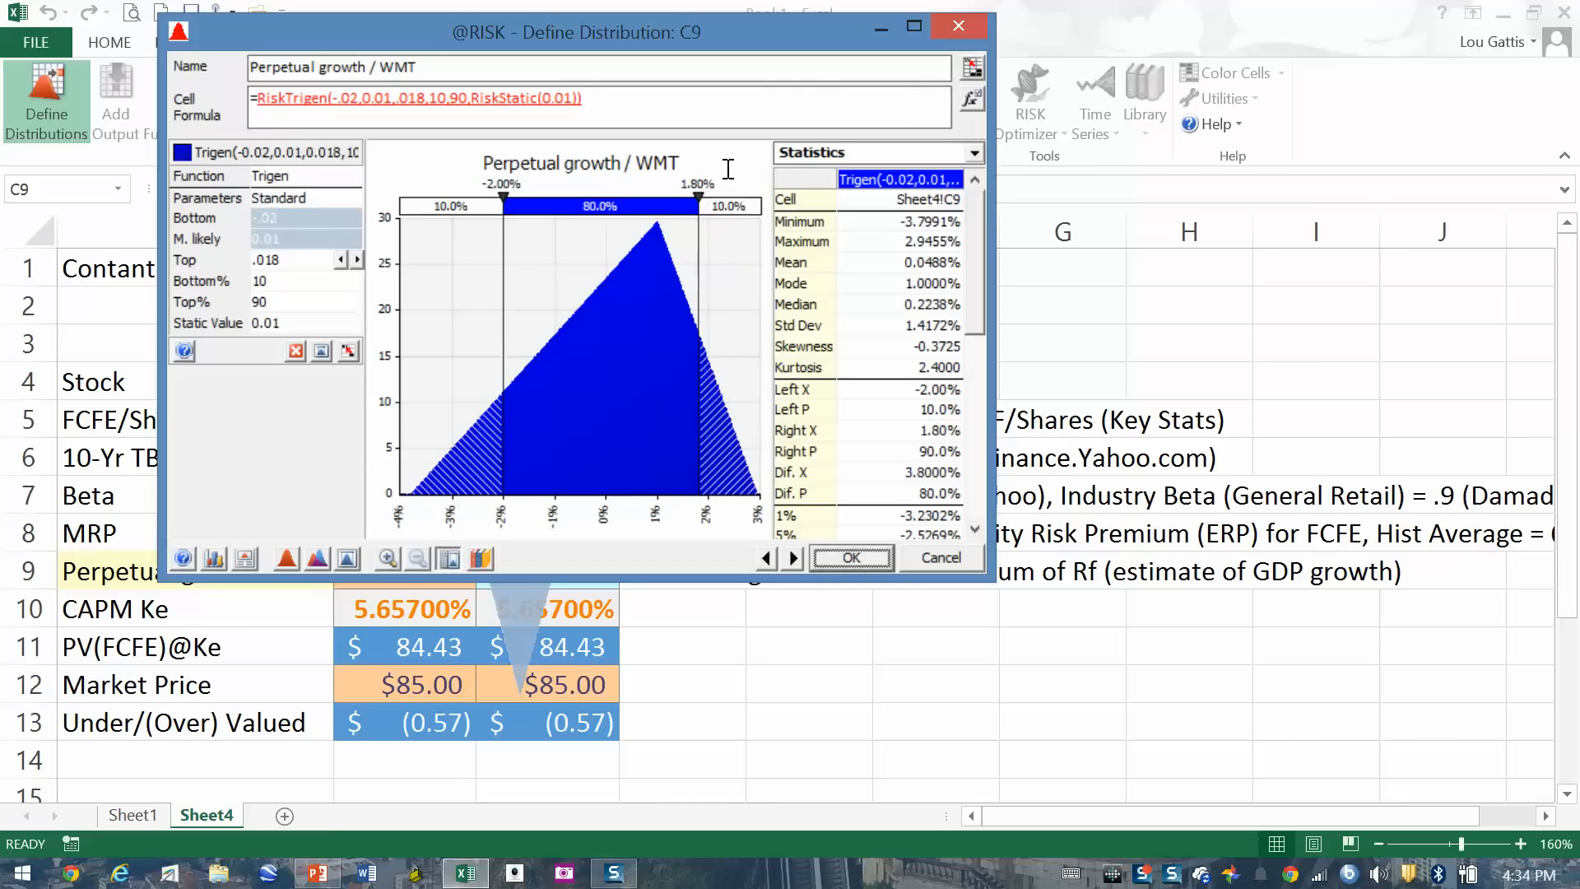
double_click(672, 33)
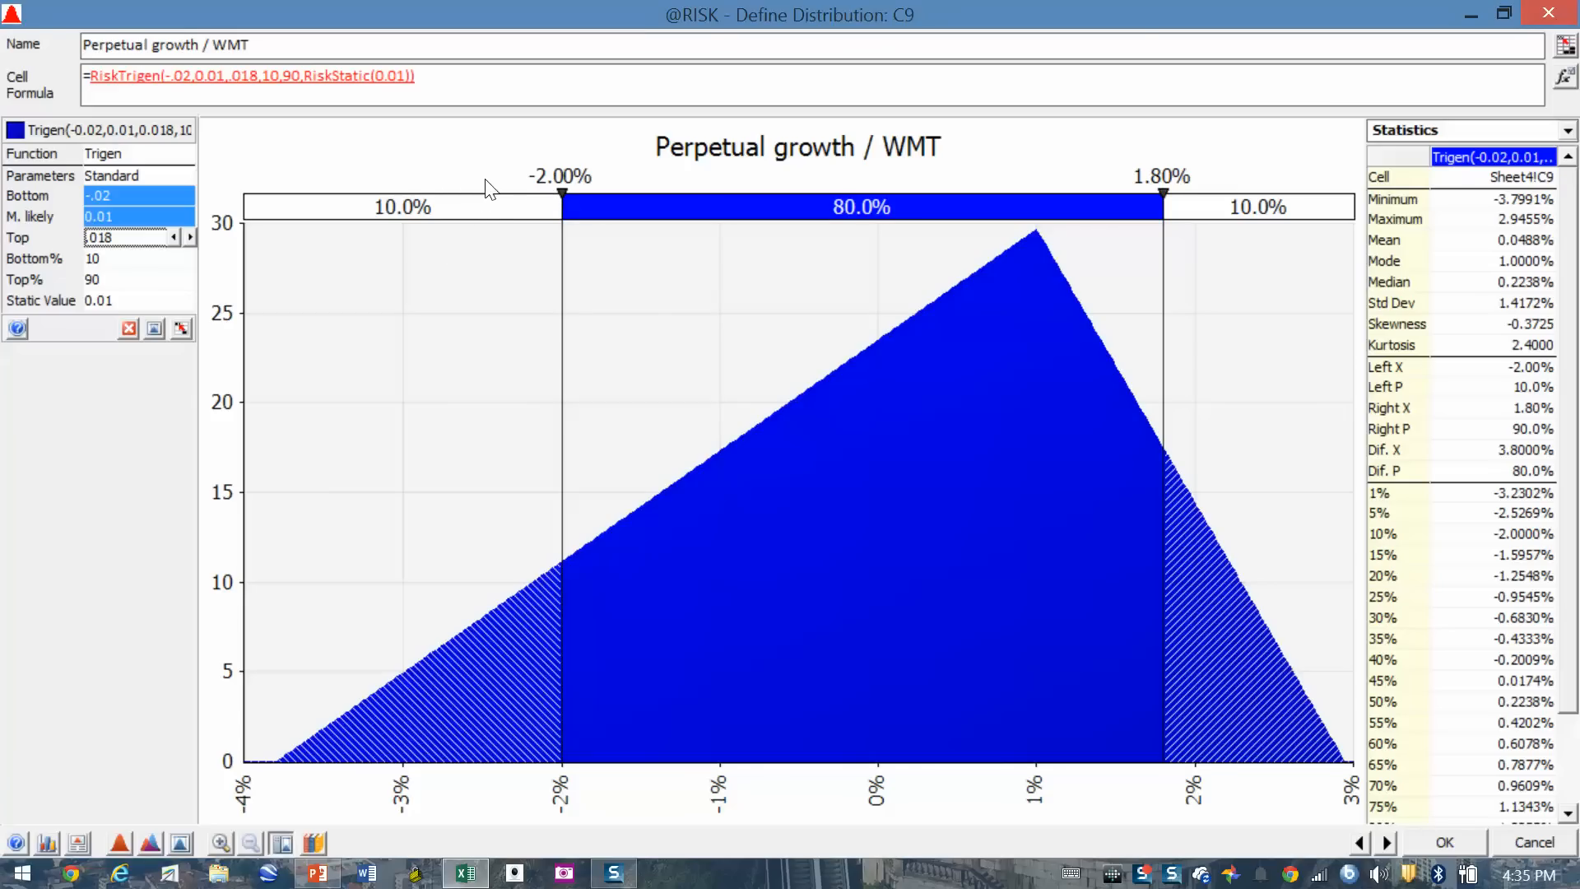
left_click(1458, 833)
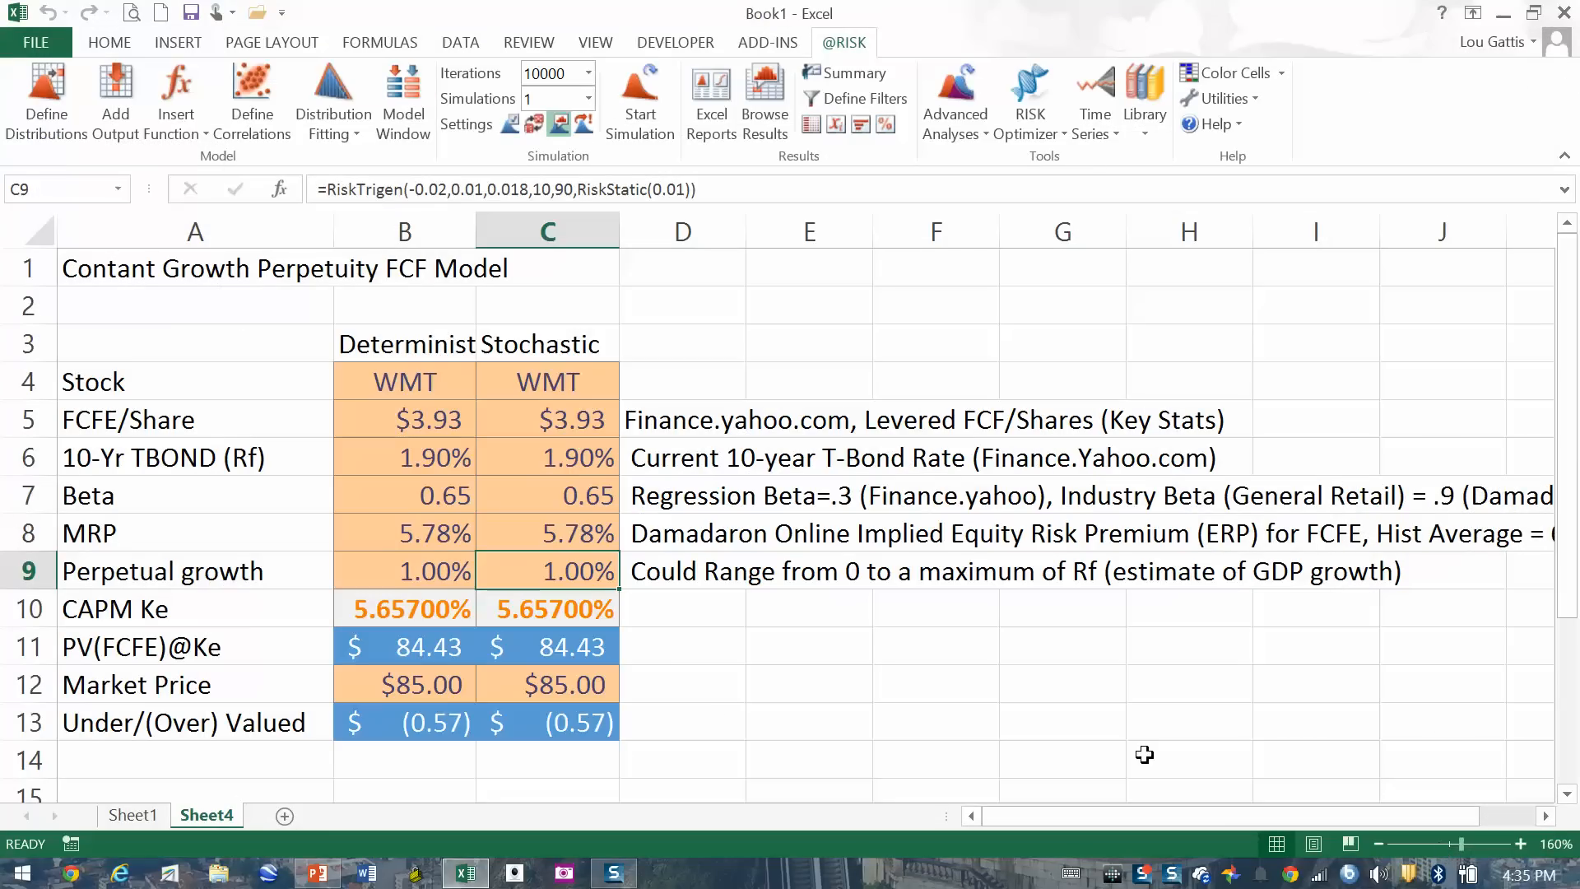
left_click(579, 659)
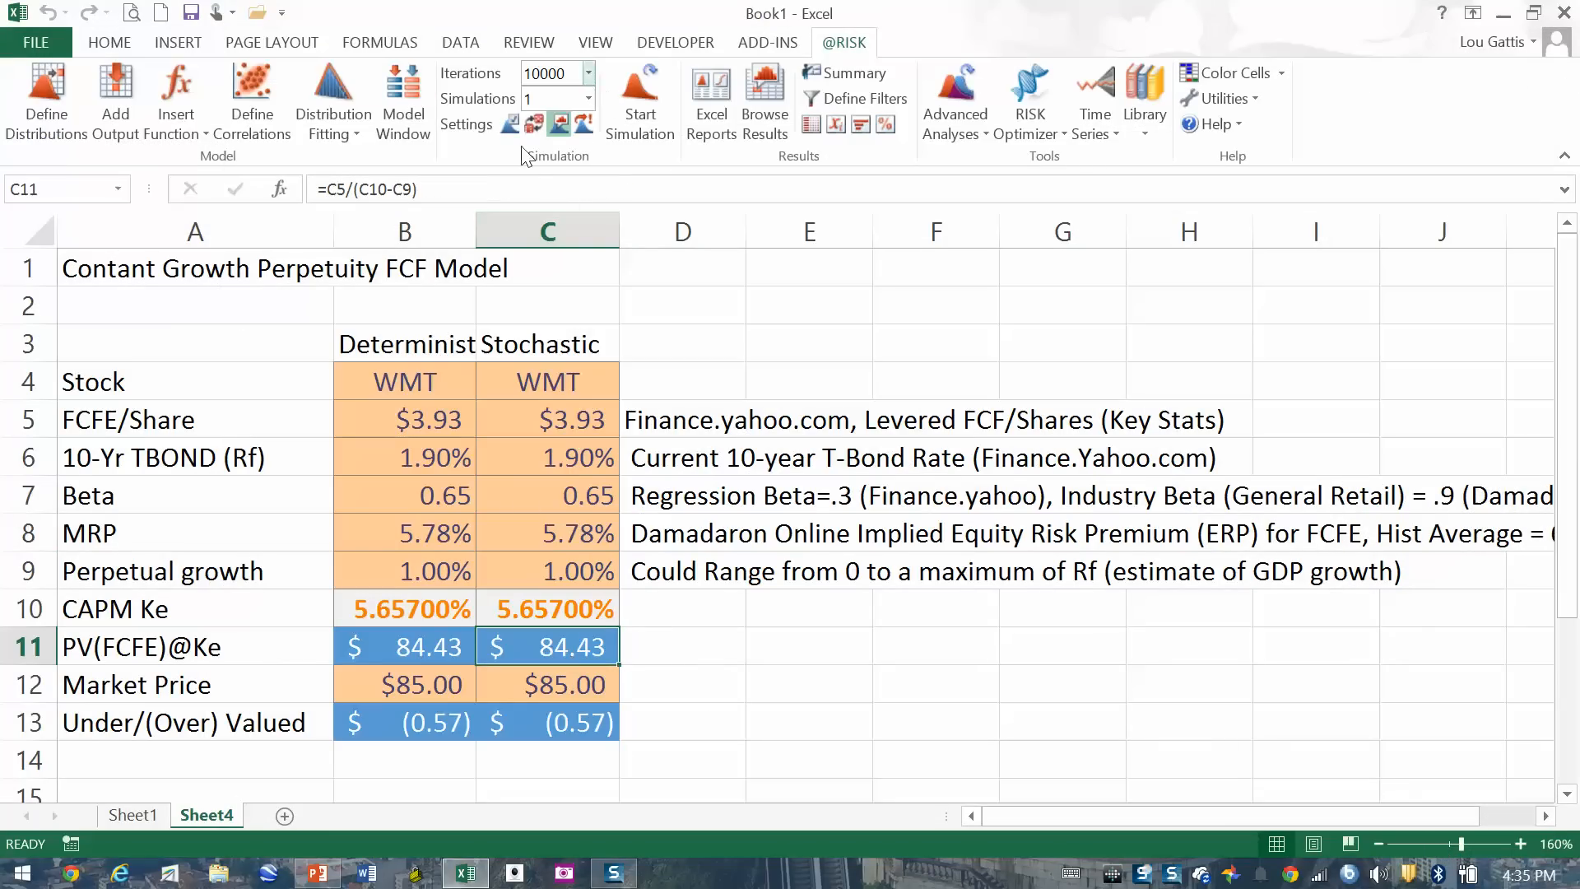
left_click(484, 188)
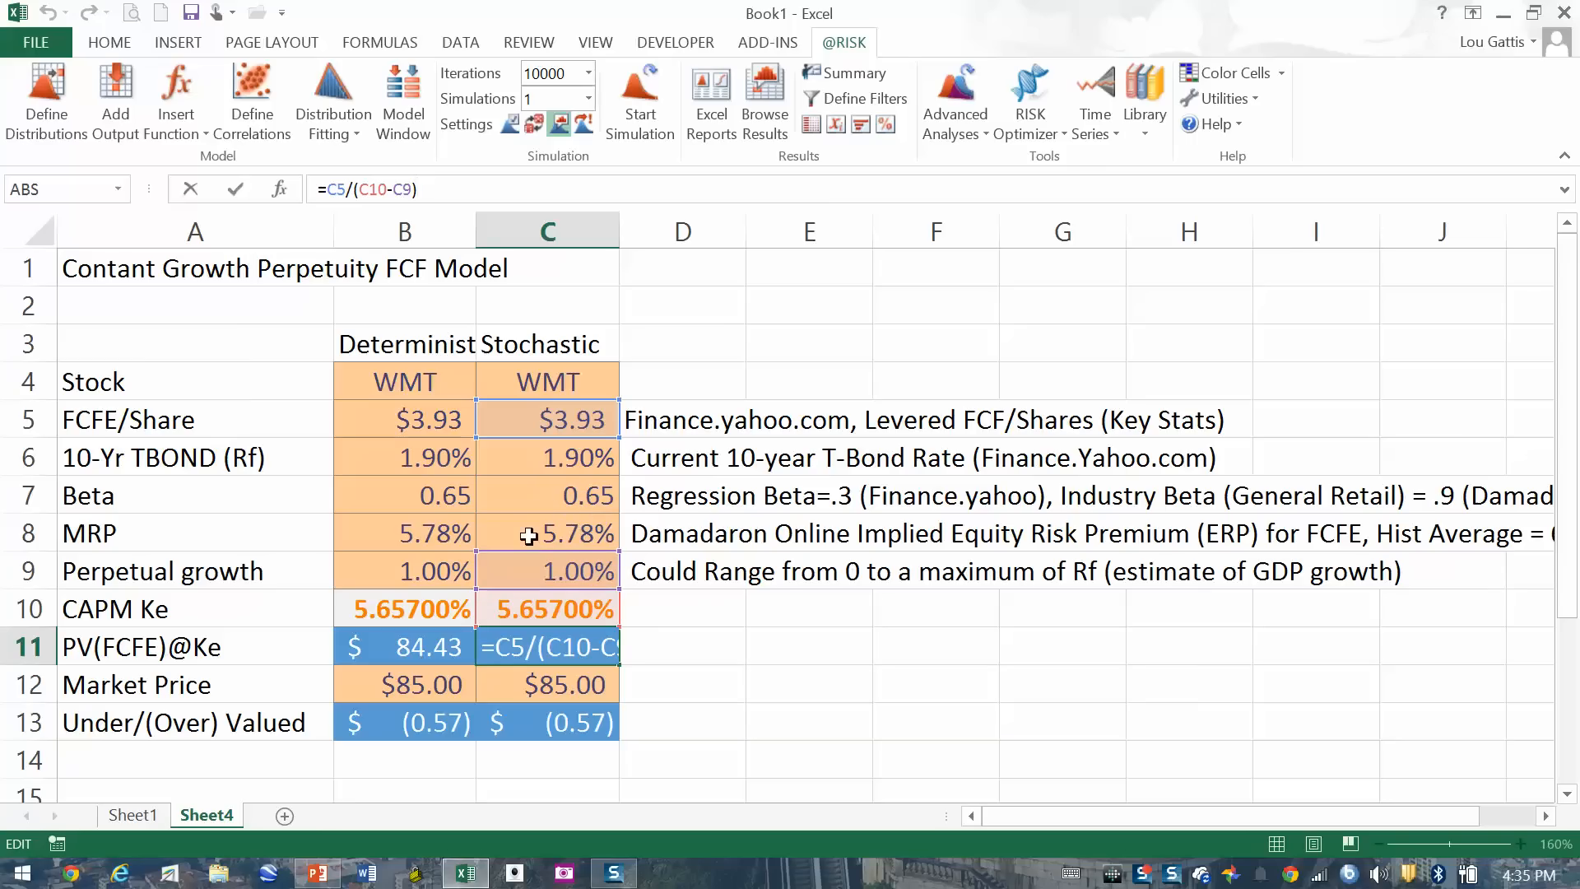
key("Escape")
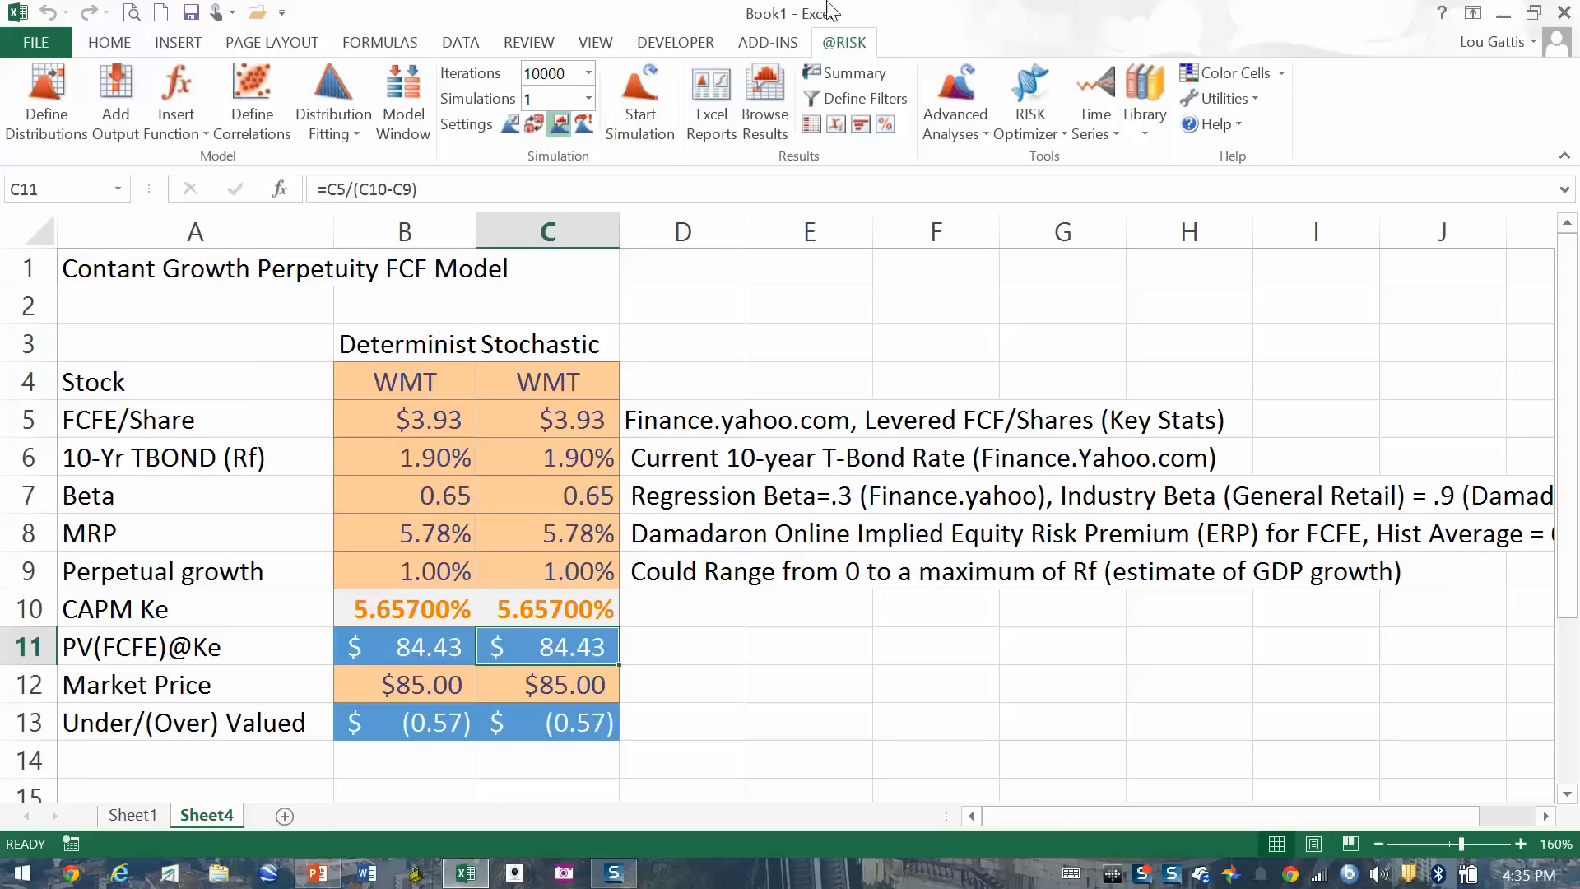
left_click(115, 93)
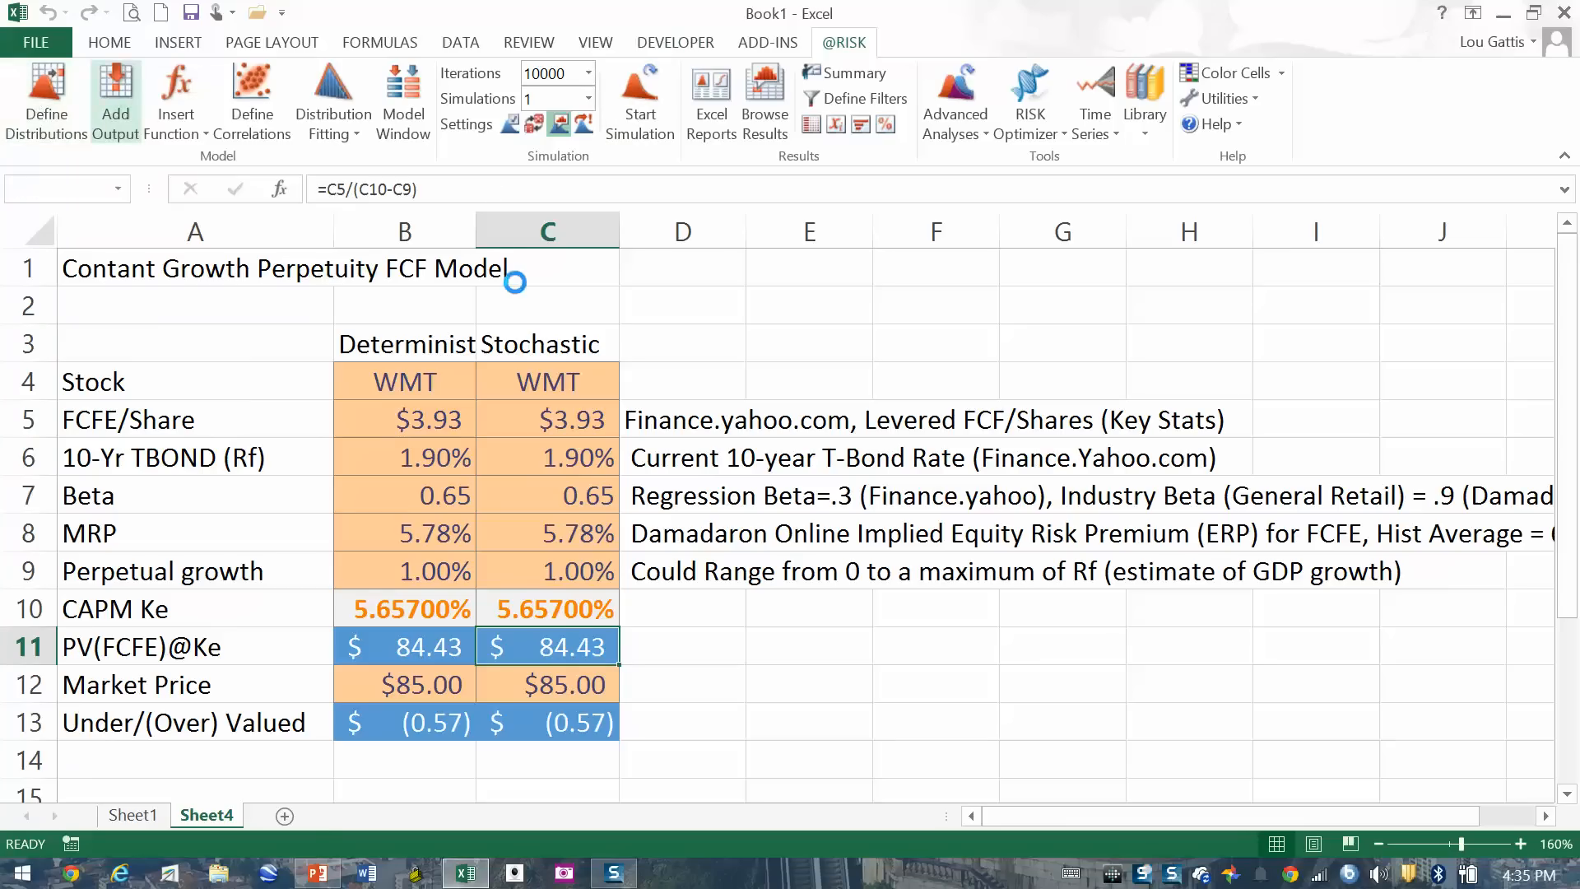
left_click(651, 728)
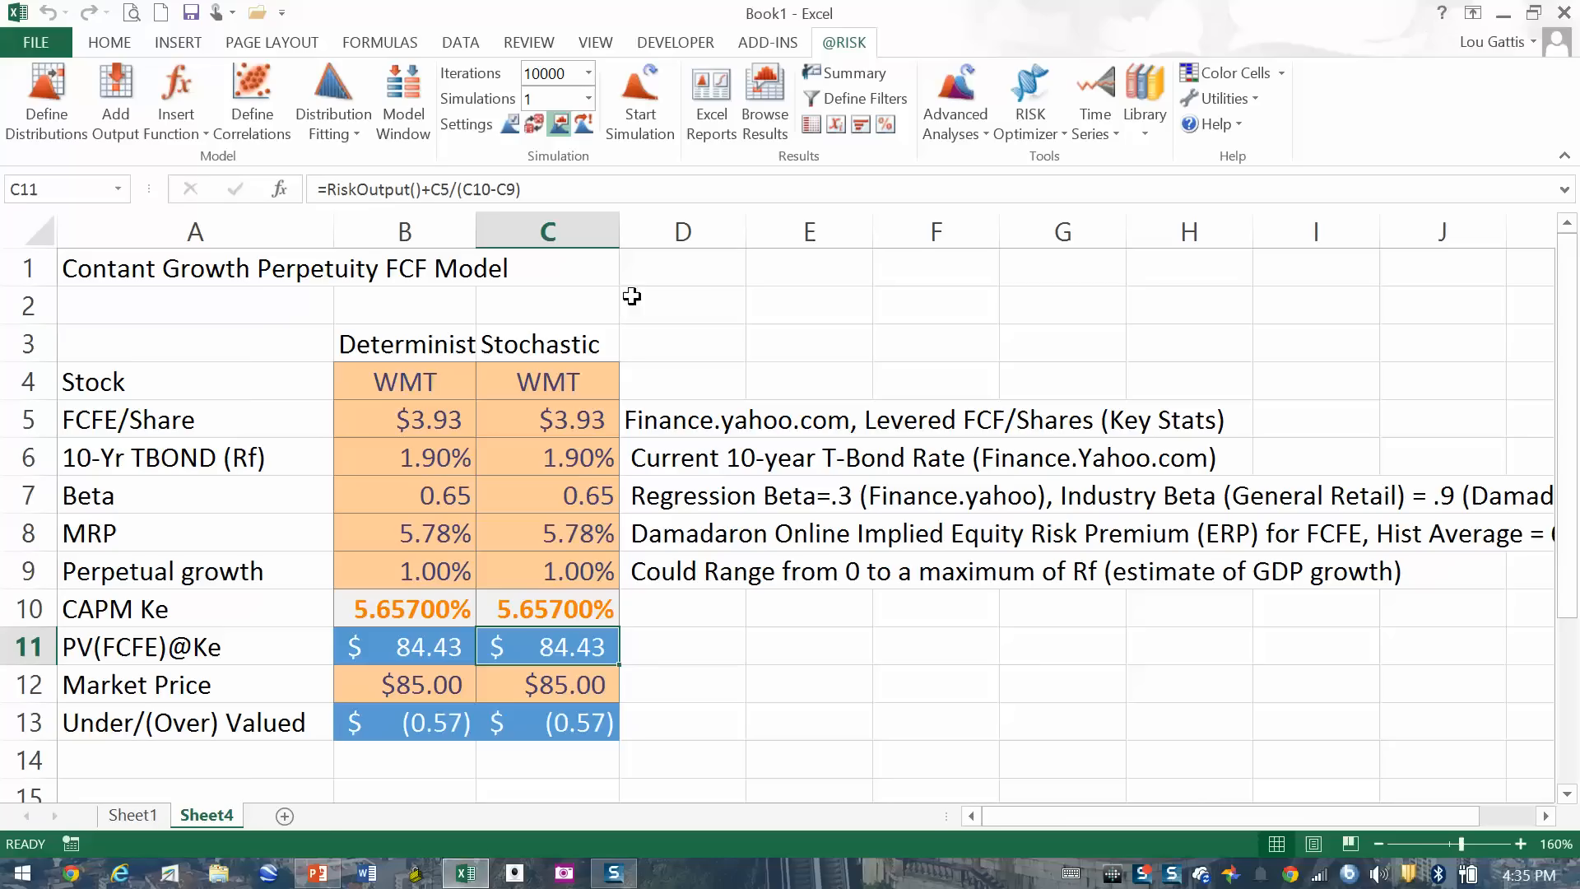
left_click(650, 89)
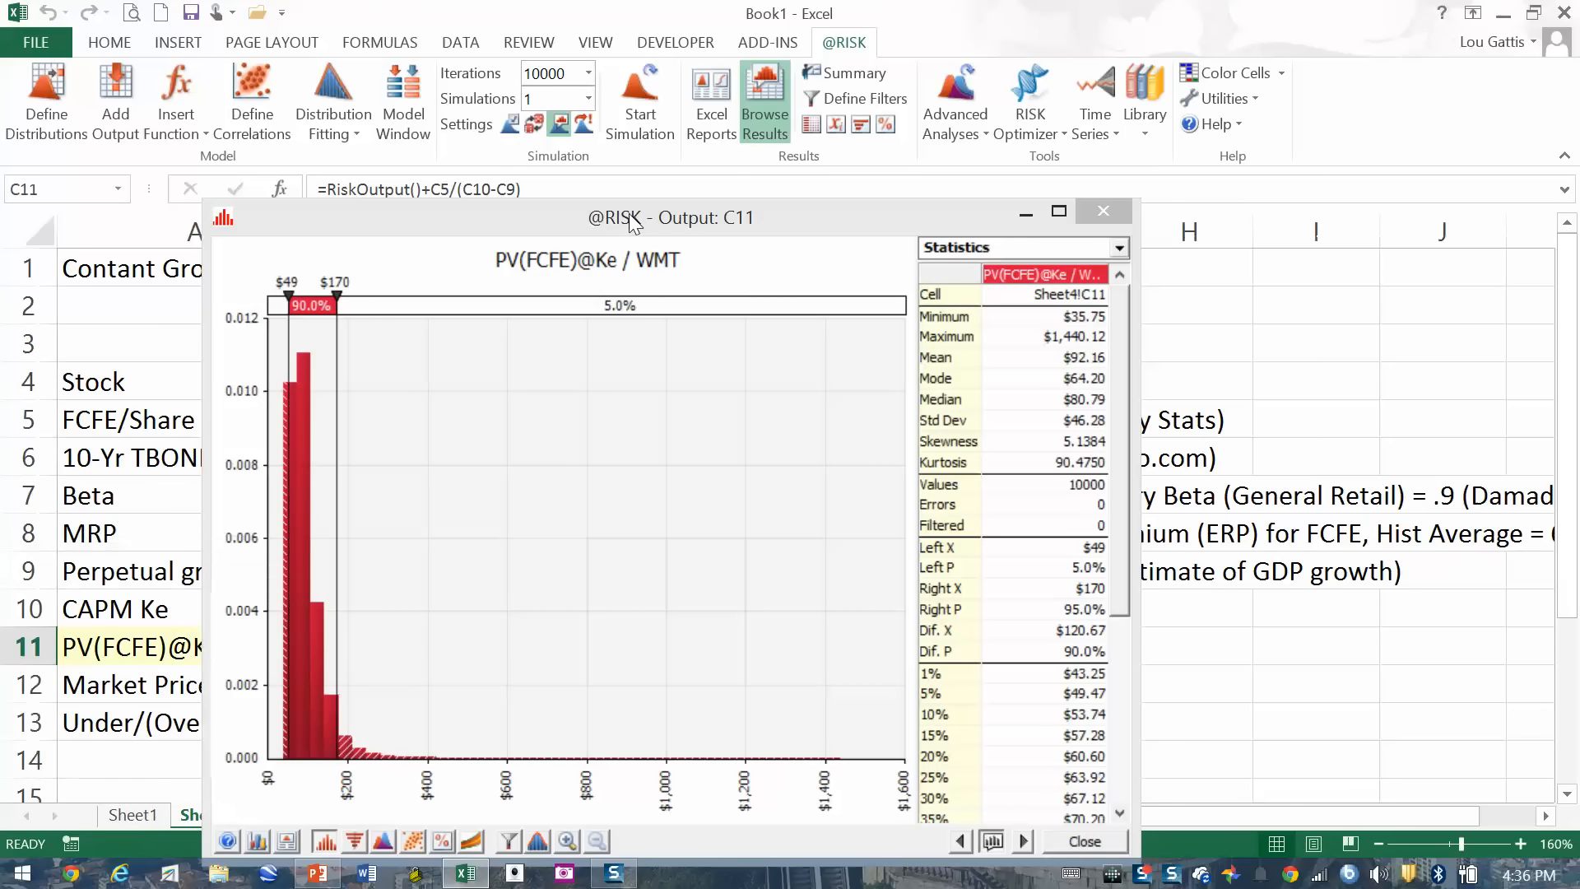
left_click_drag(630, 222, 702, 81)
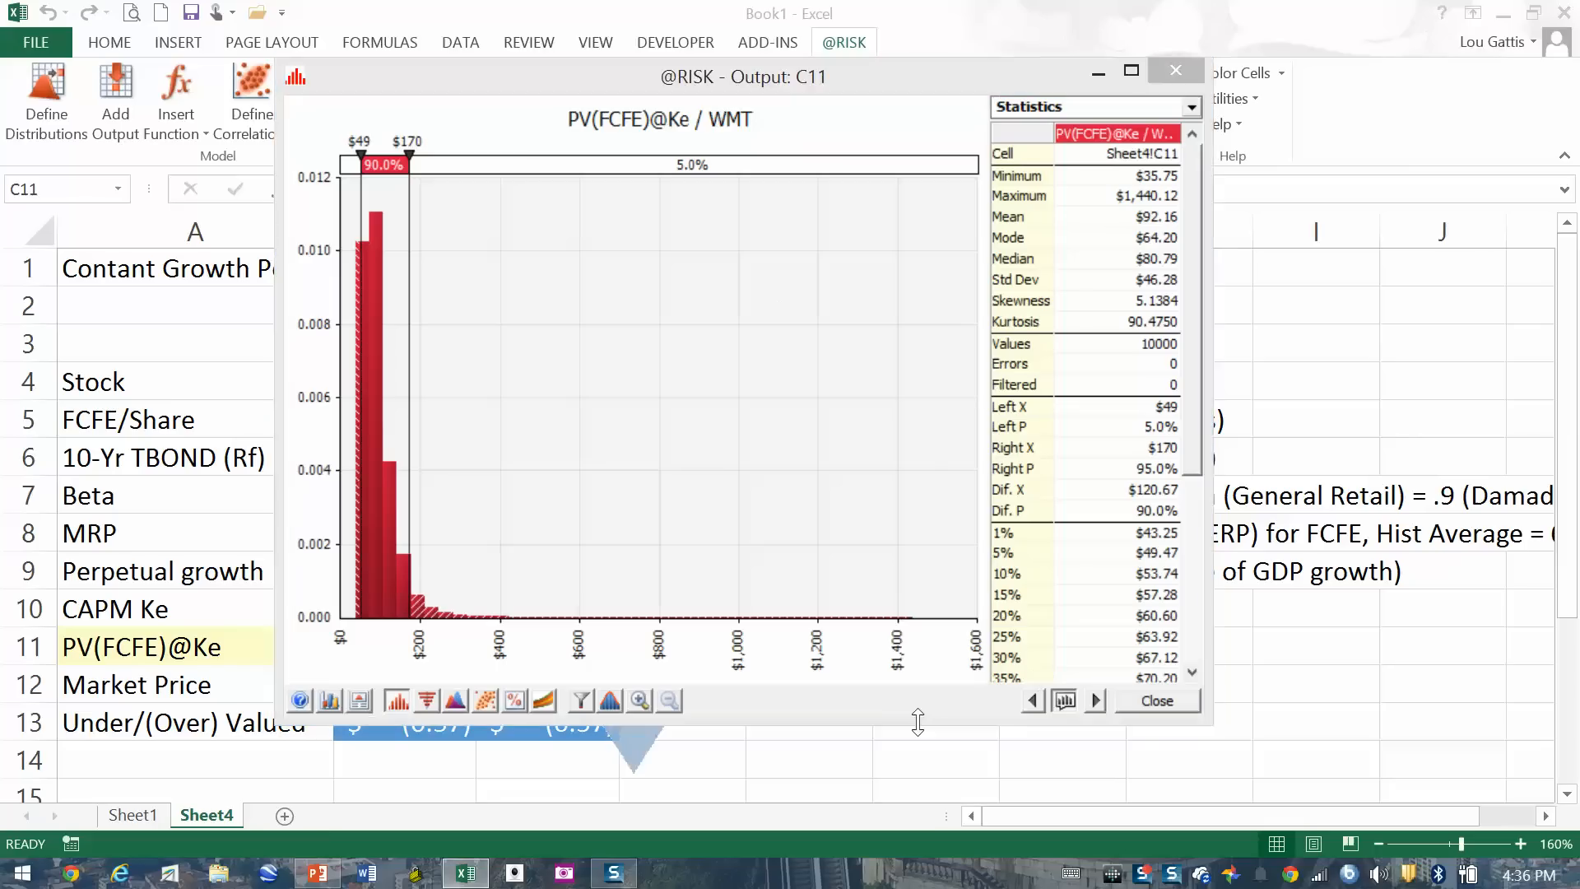
left_click_drag(978, 552, 637, 566)
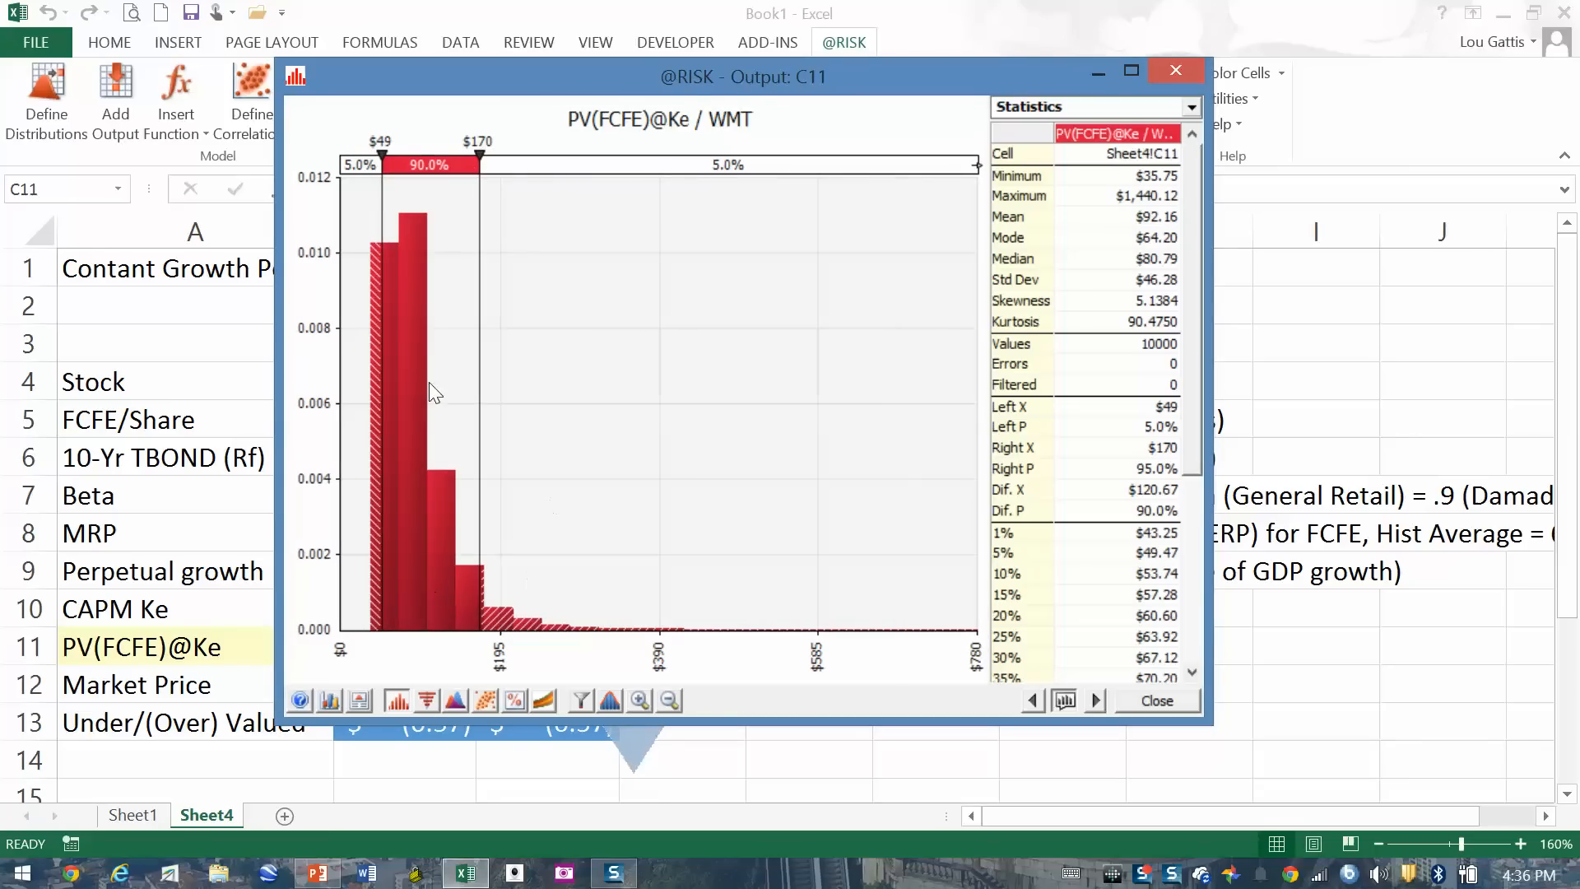
Step: Move the output graph's upper delimiter to infinity and set its lower delimiter to the $85 market price
left_click_drag(479, 294, 996, 319)
left_click(386, 142)
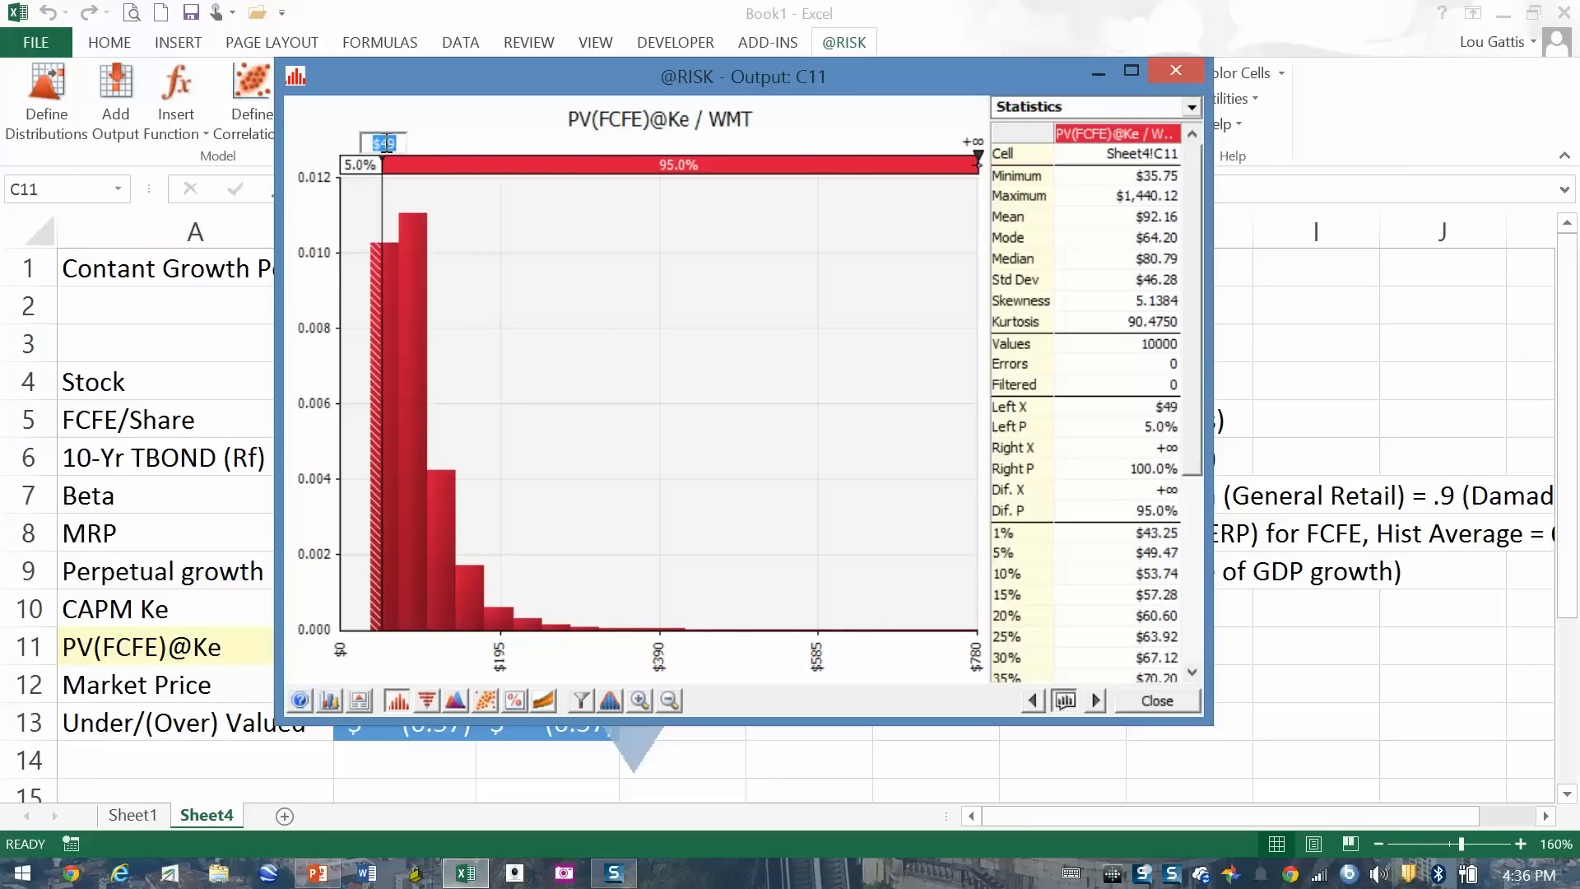
type("85")
key("Return")
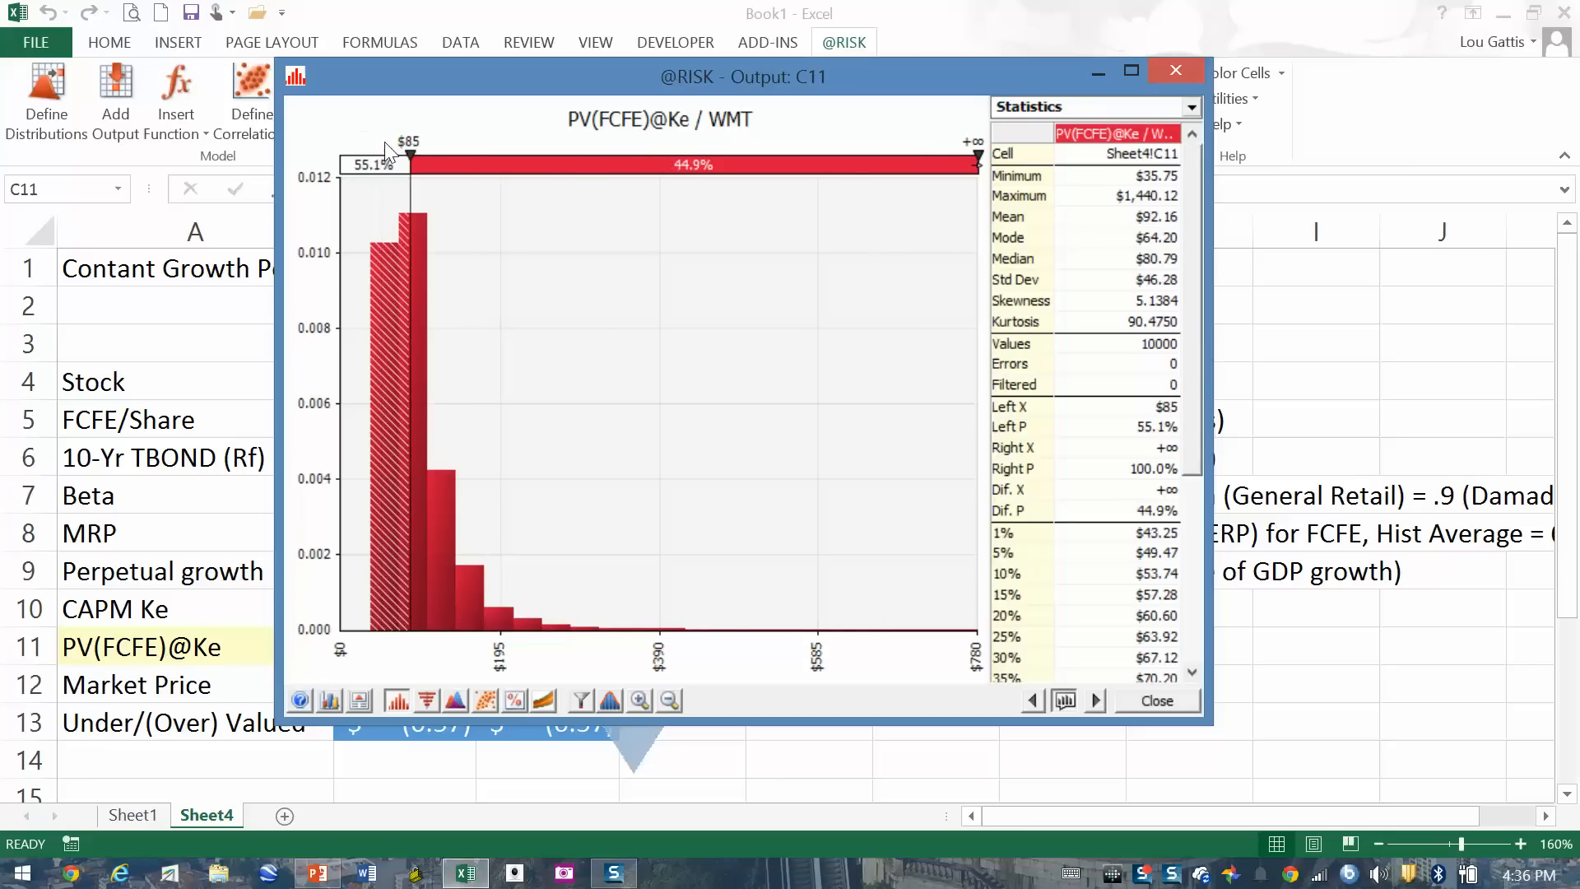
double_click(546, 75)
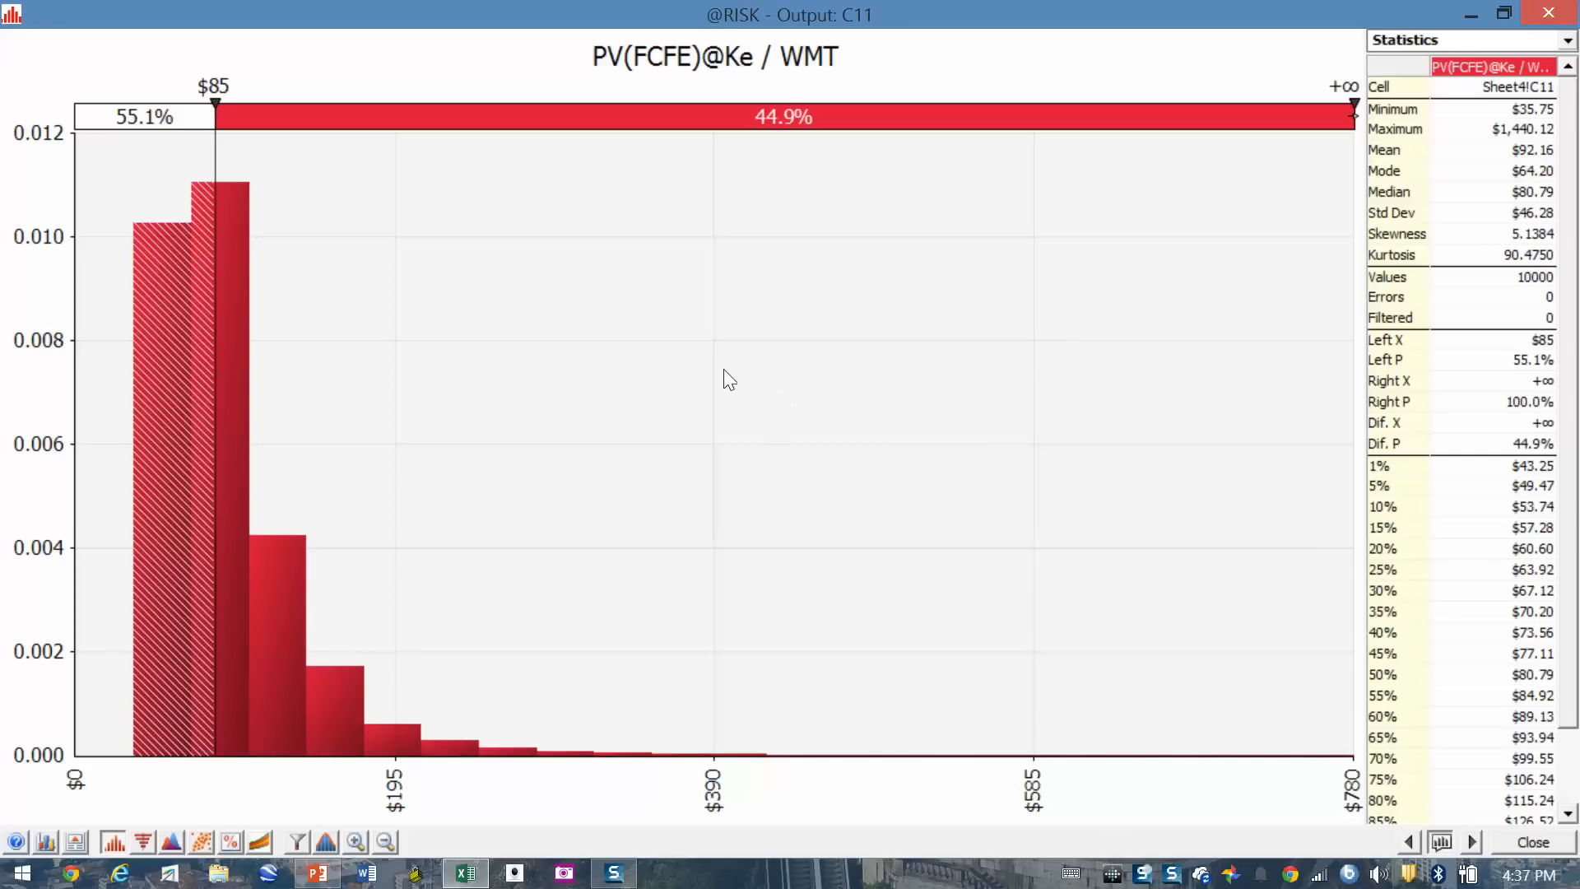
left_click_drag(710, 18, 569, 35)
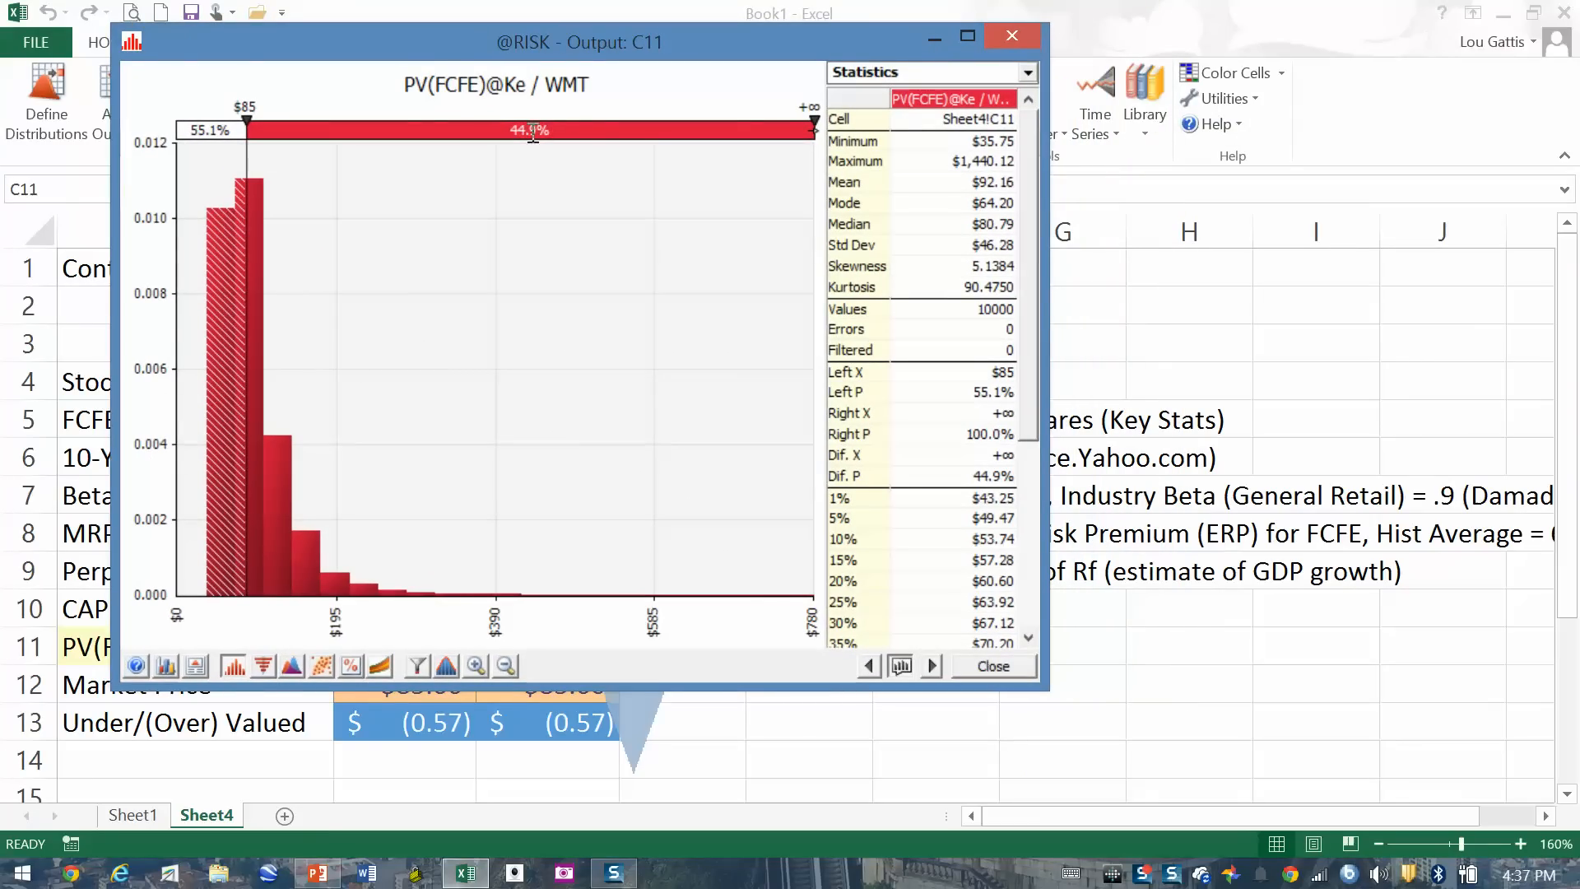
left_click_drag(507, 33, 1058, 56)
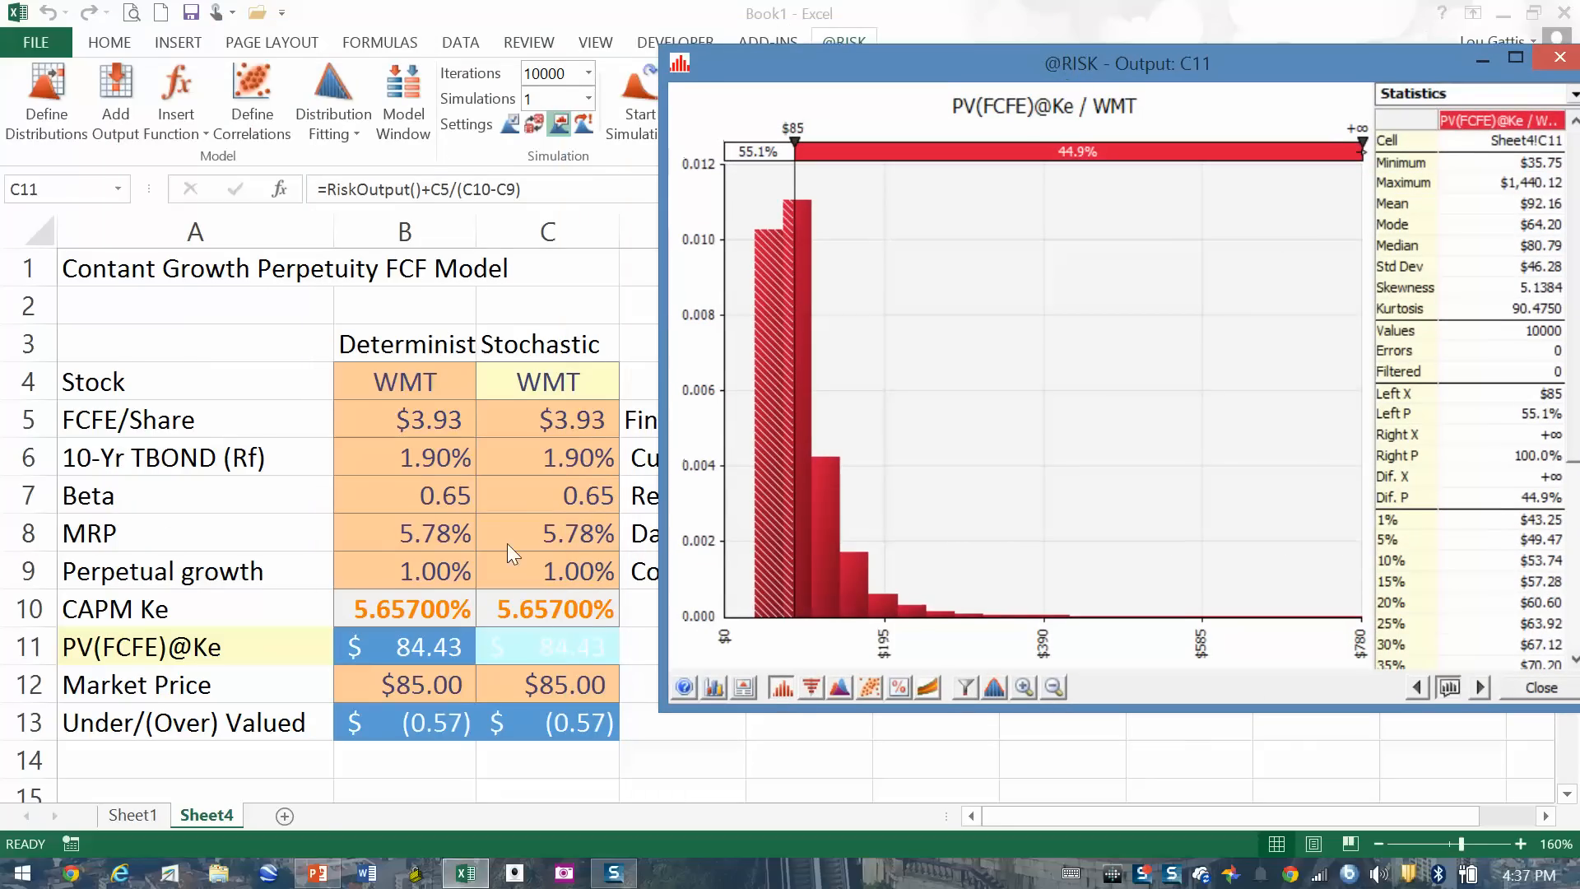
mouse_move(852, 63)
left_mouse_down()
mouse_move(823, 72)
mouse_move(828, 56)
left_mouse_up()
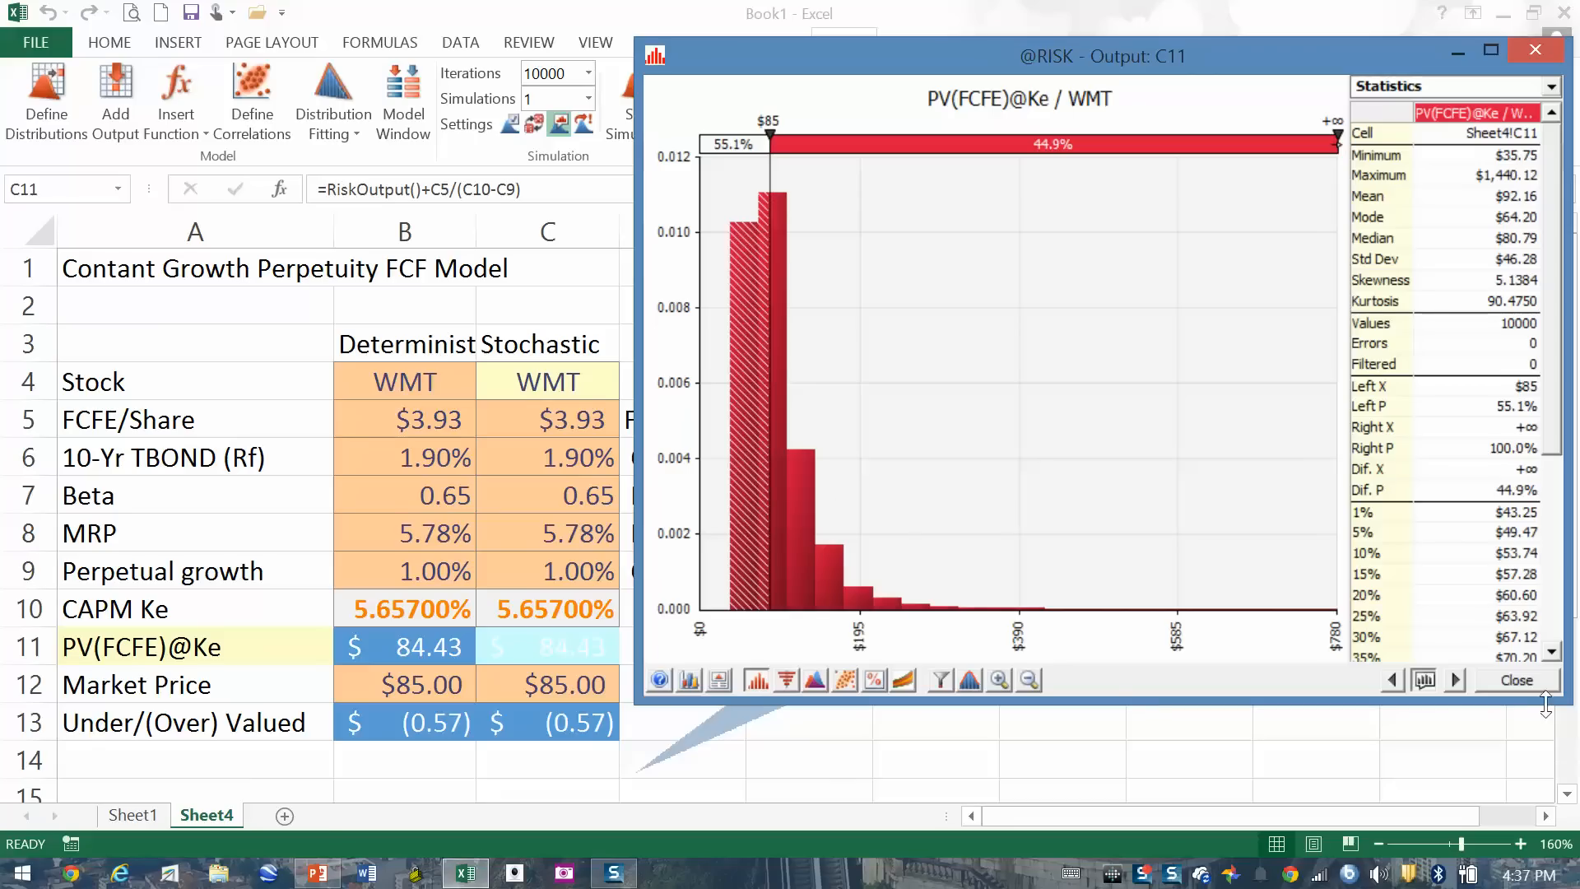
left_click(1518, 680)
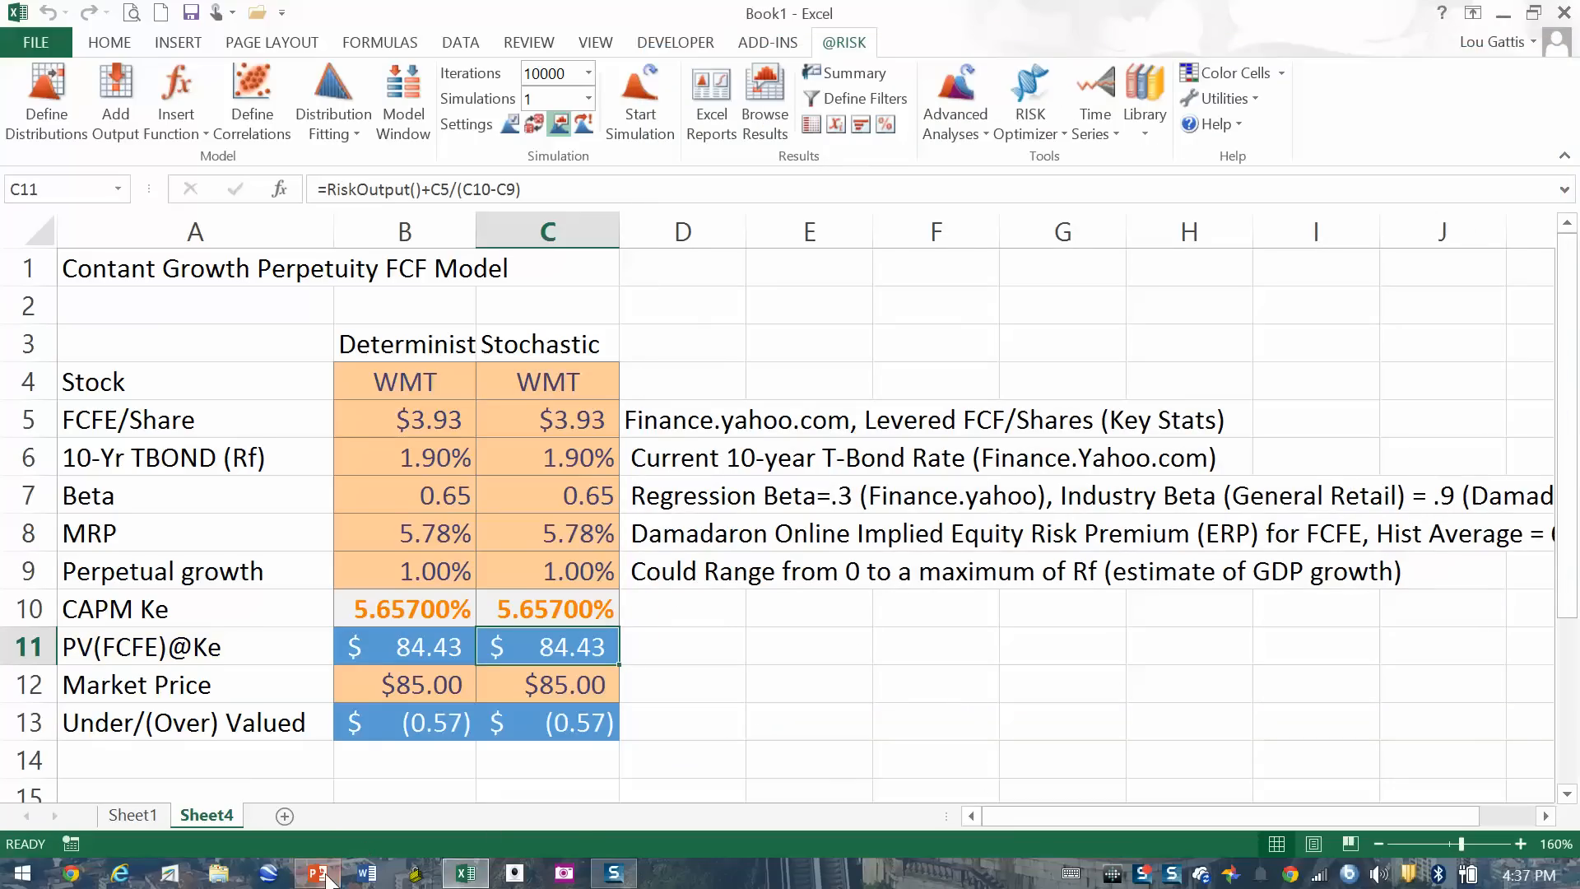
Step: Switch to PowerPoint and start the slide show from slide 21, Static vs. Stochastic Decision Making
left_click(325, 876)
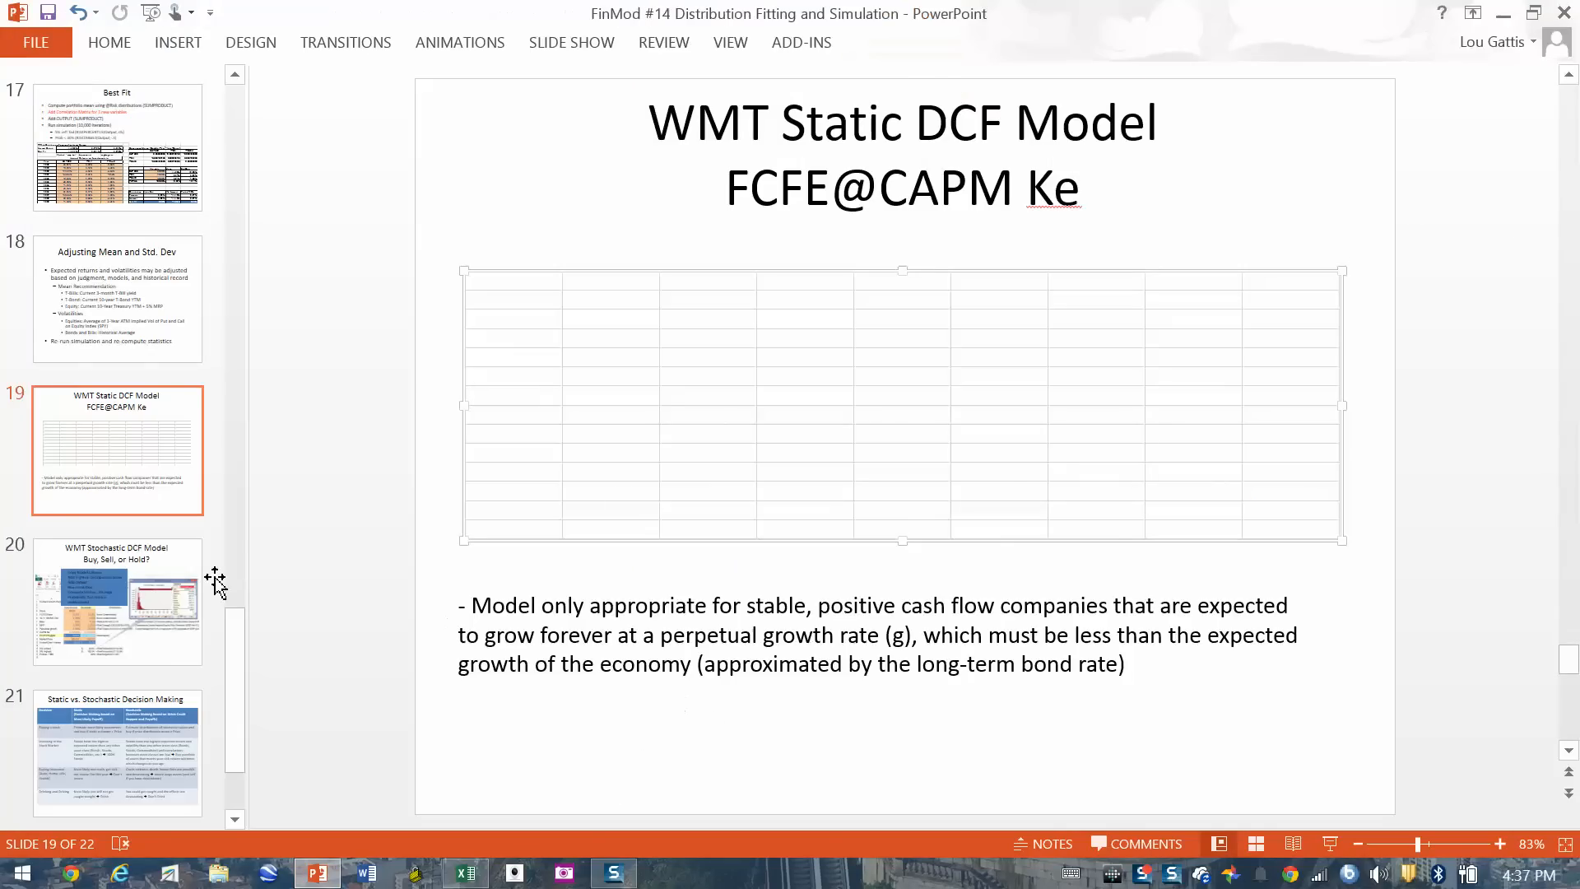
left_click(170, 649)
left_click(152, 719)
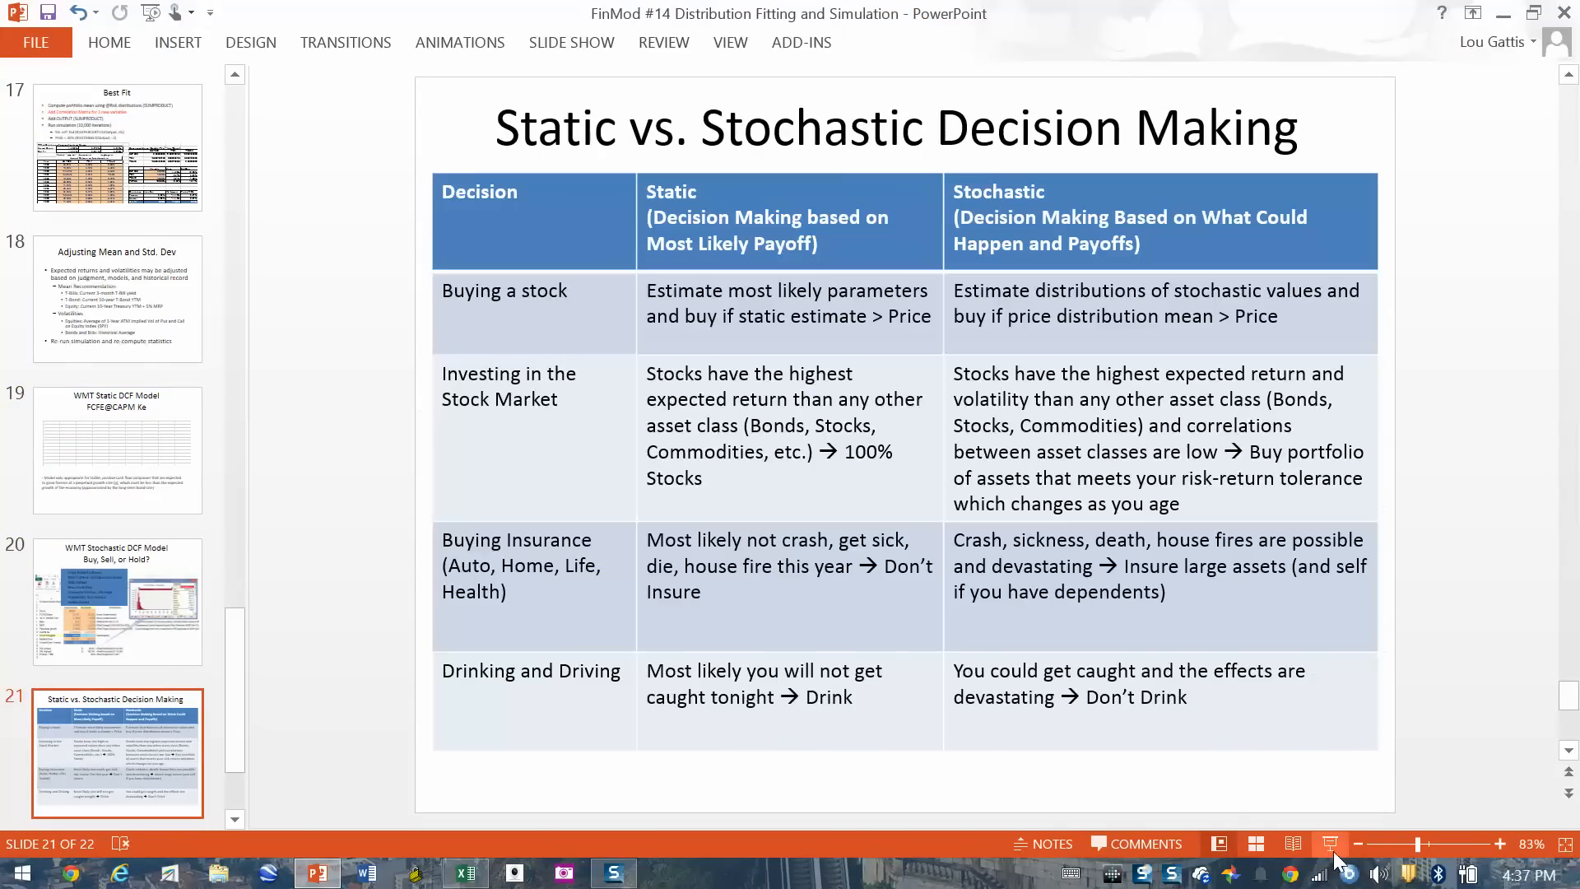
left_click(1333, 850)
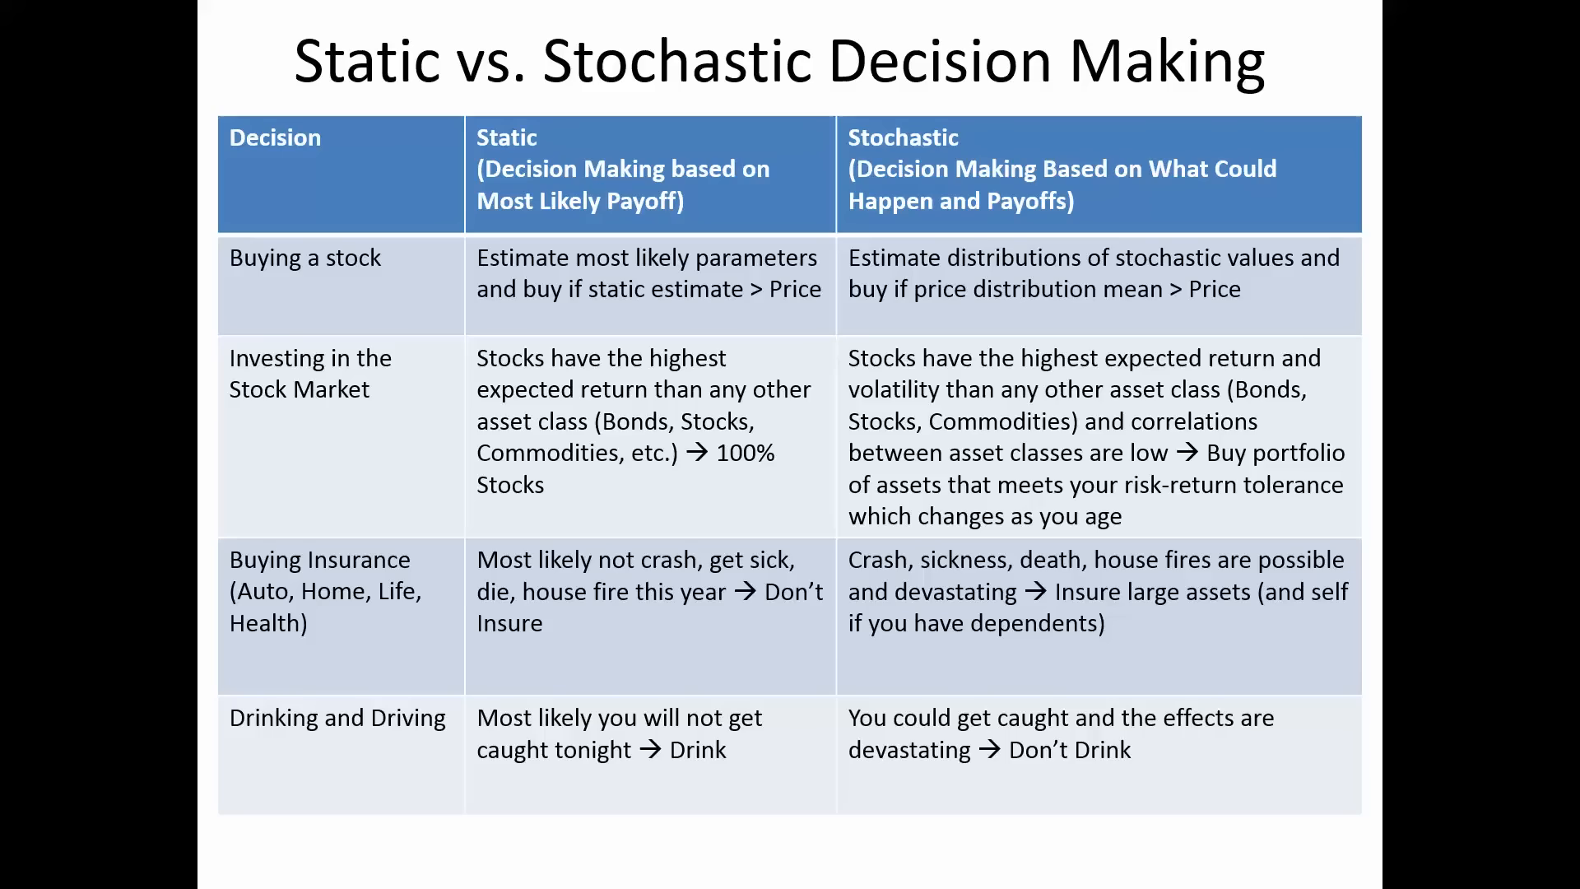